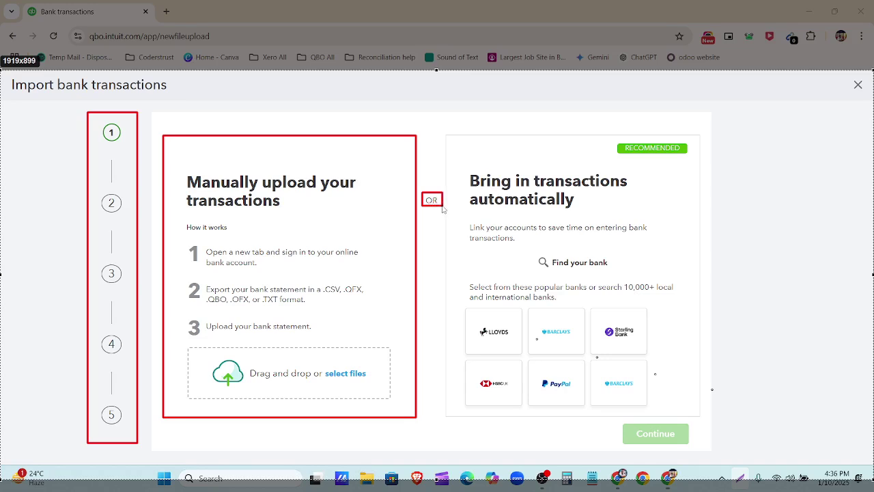
# Step: Box the automatic import option, RECOMMENDED badge, .CSV format and select-files option, then clear the annotations
pyautogui.moveTo(446, 135); pyautogui.dragTo(701, 420)
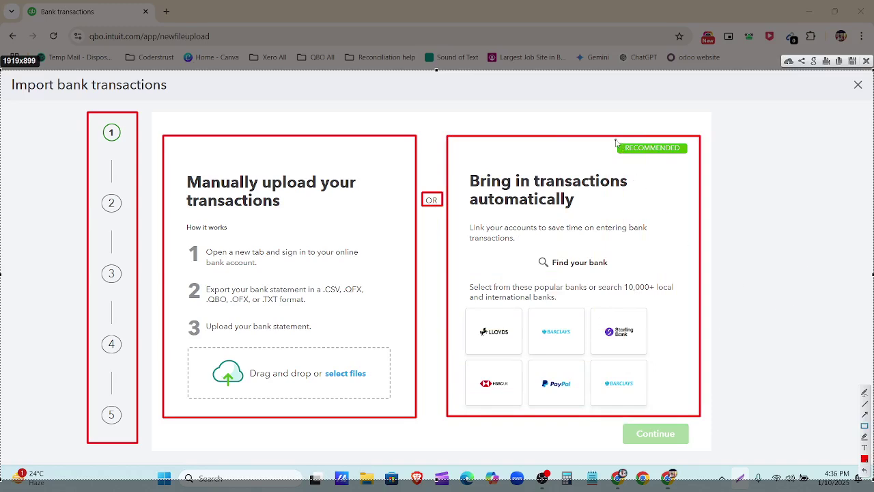
pyautogui.moveTo(615, 142); pyautogui.dragTo(694, 162)
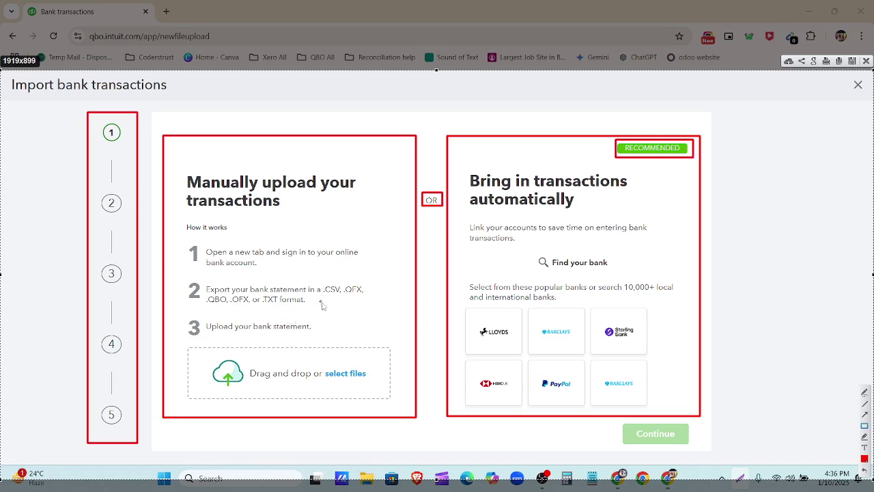
pyautogui.moveTo(322, 283); pyautogui.dragTo(343, 296)
pyautogui.moveTo(319, 356)
pyautogui.mouseDown()
pyautogui.moveTo(374, 393)
pyautogui.moveTo(373, 387)
pyautogui.mouseUp()
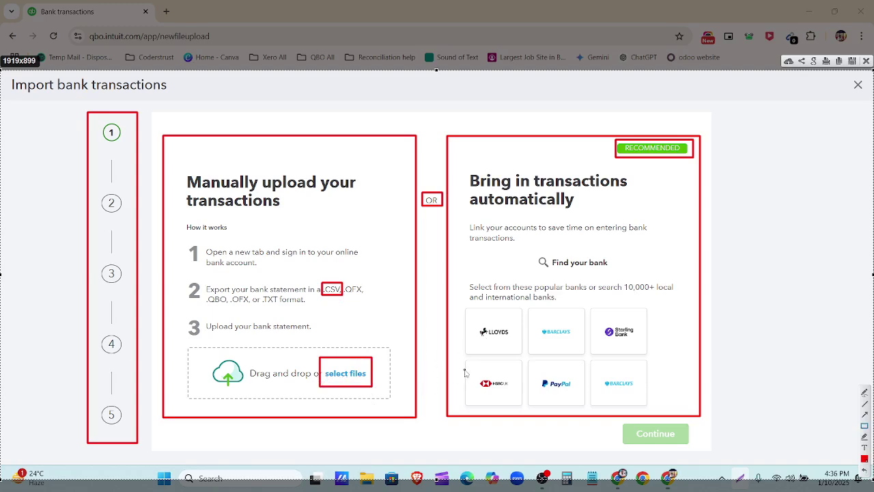
pyautogui.click(865, 61)
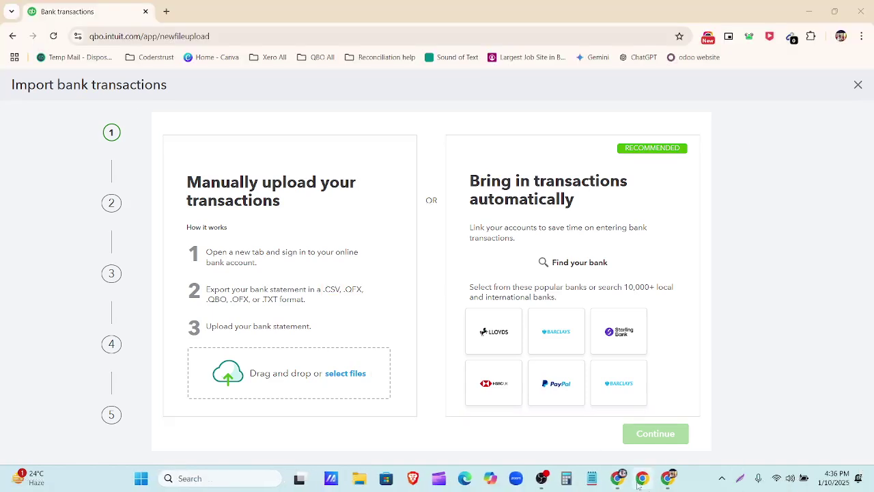
# Step: Download the Wells Fargo June 2021 statement PDF from the Bank Statements Drive folder
pyautogui.click(640, 480)
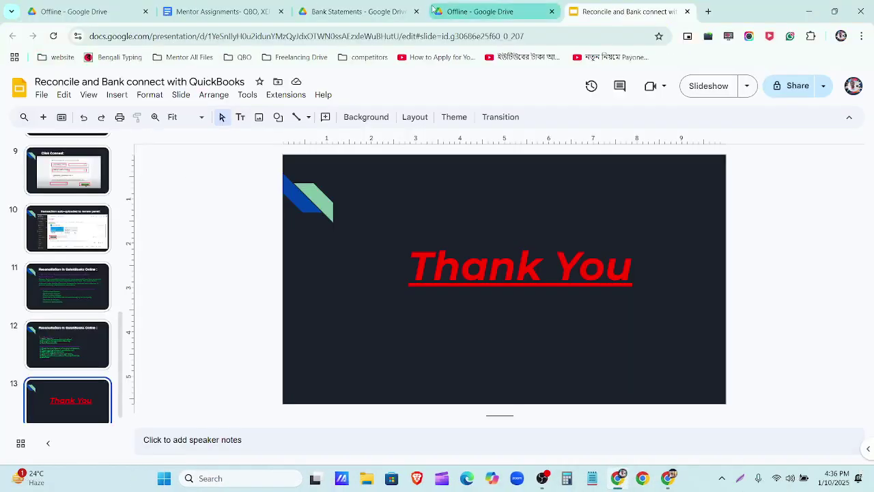
pyautogui.click(382, 12)
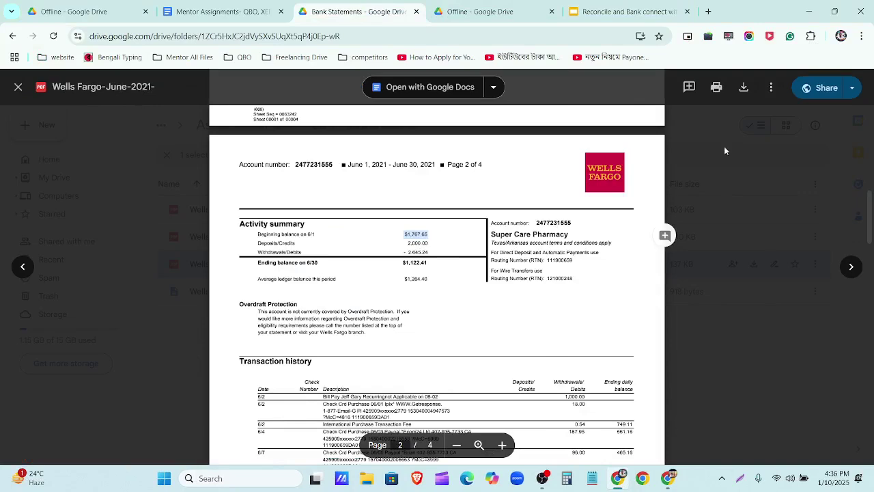
pyautogui.click(19, 87)
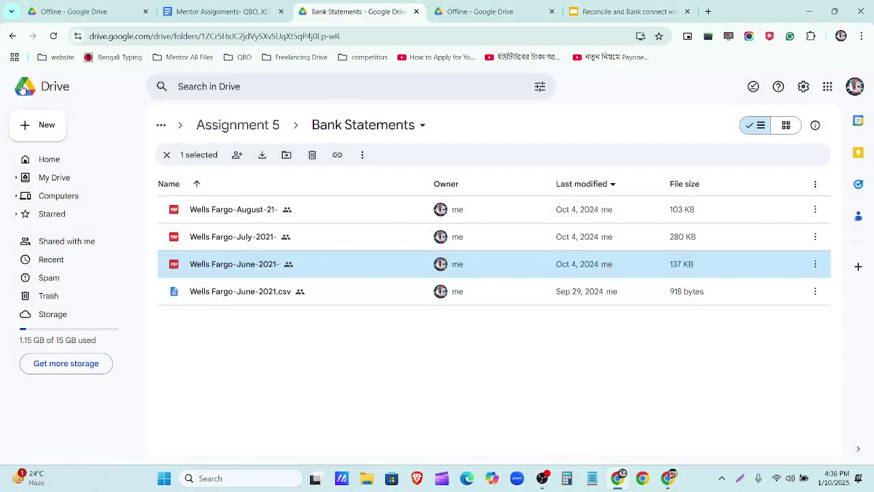
pyautogui.doubleClick(320, 271)
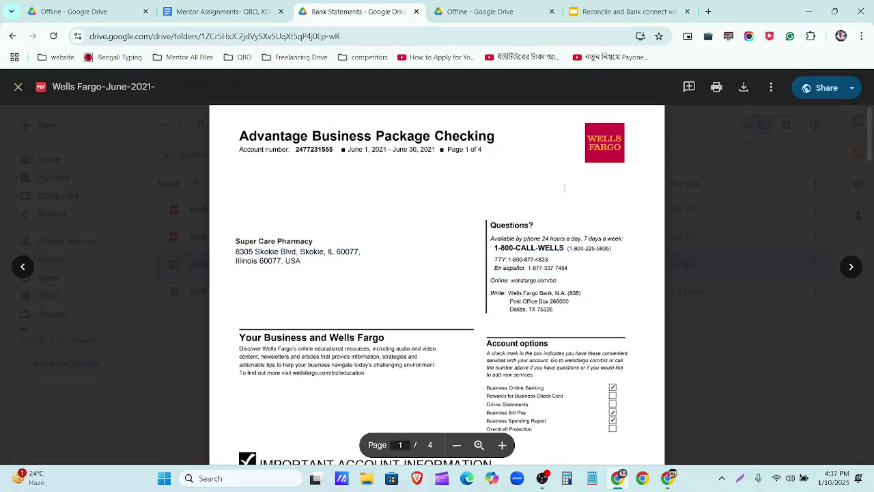
pyautogui.click(743, 87)
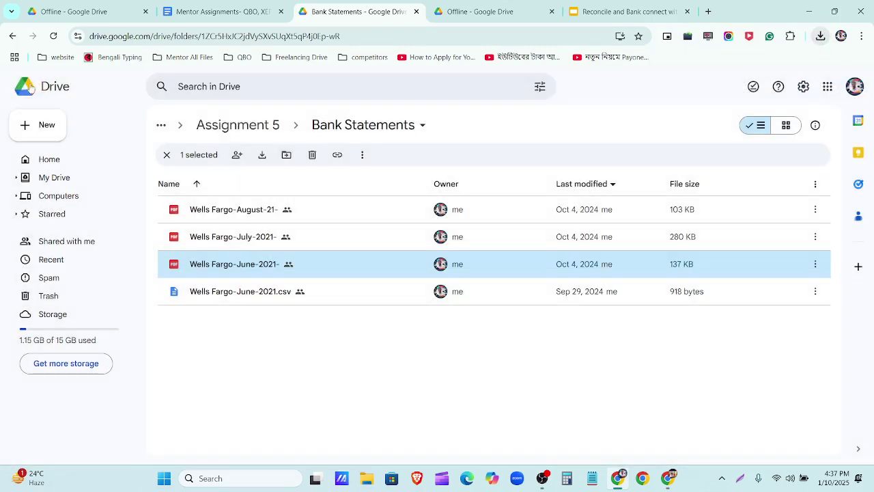
# Step: Close the PDF preview and minimize both browser windows to reveal the desktop
pyautogui.click(17, 87)
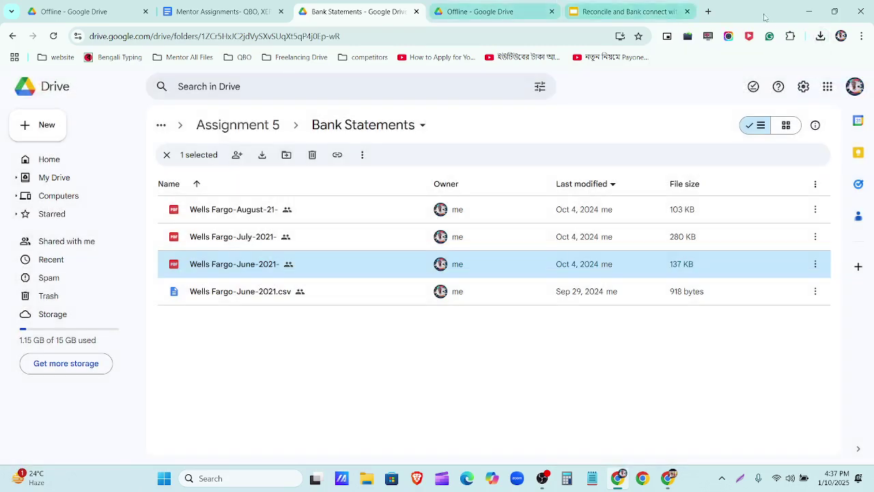
pyautogui.click(808, 12)
pyautogui.click(808, 12)
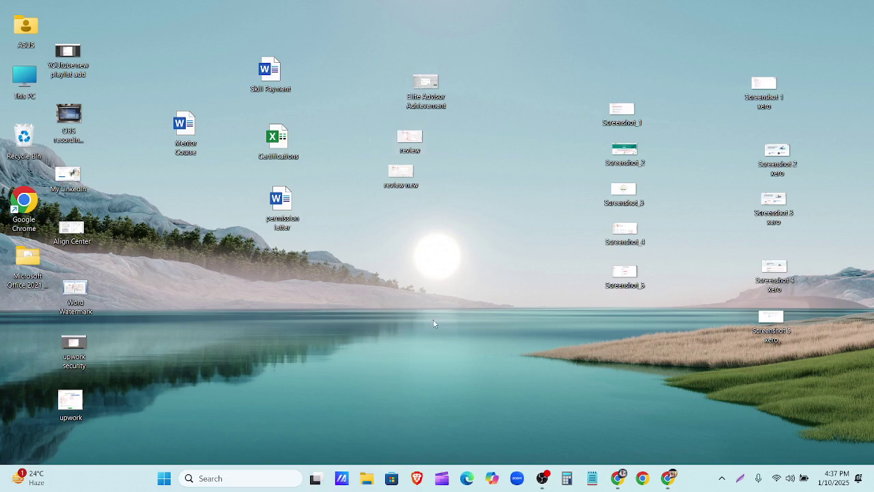
# Step: Restore the QuickBooks Import bank transactions window from the taskbar, still at step 1
pyautogui.rightClick(353, 321)
pyautogui.rightClick(352, 393)
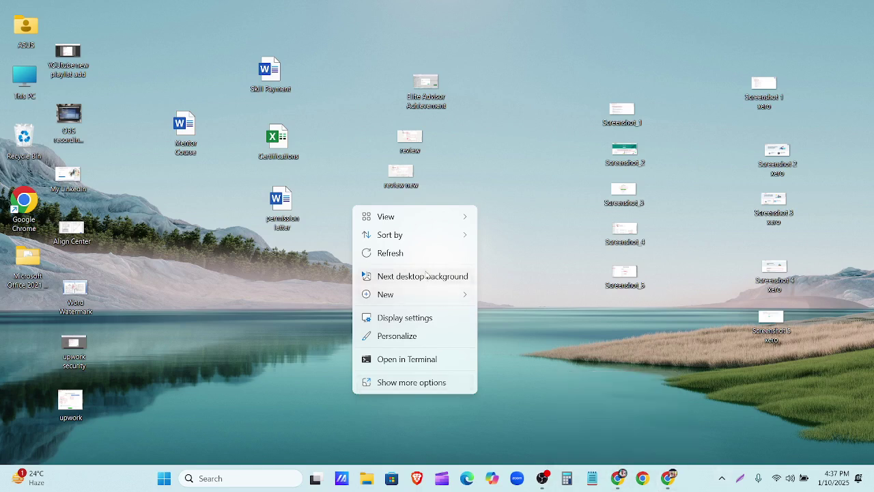
pyautogui.click(667, 478)
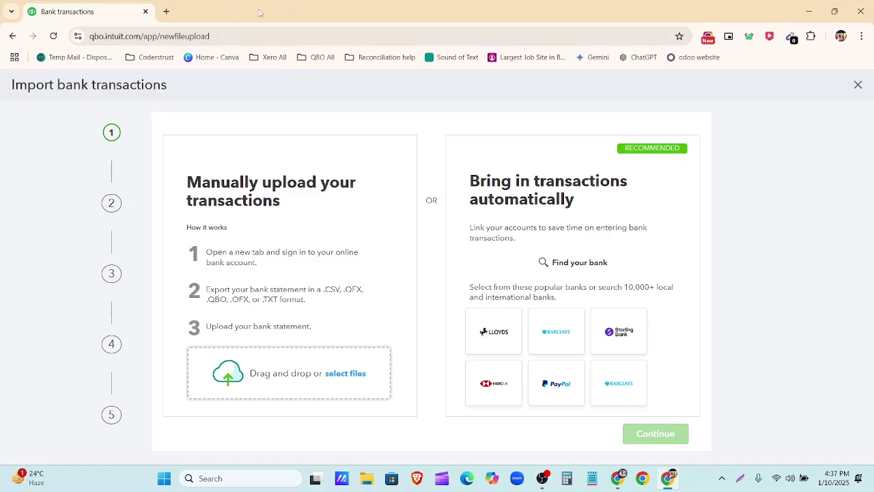
# Step: Search 'pdf to csv converter', view the Zamzar converter, then close it and minimize Chrome
pyautogui.click(165, 12)
pyautogui.click(177, 35)
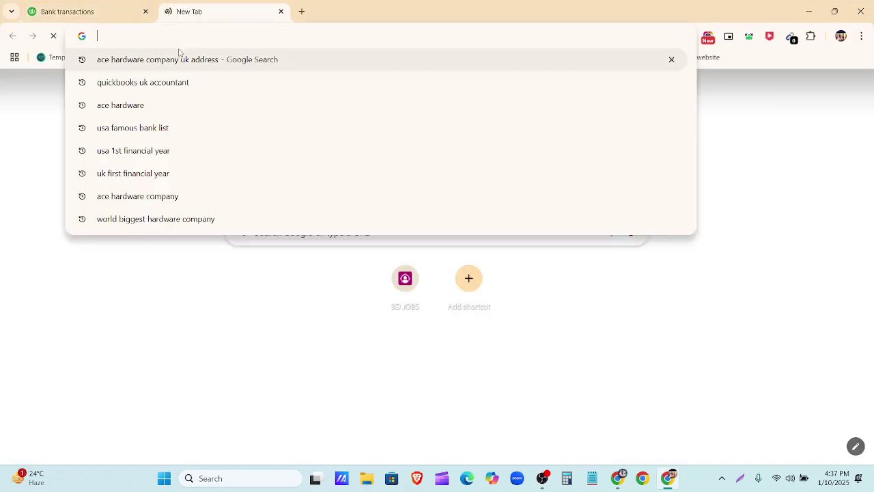
pyautogui.write('pdf t')
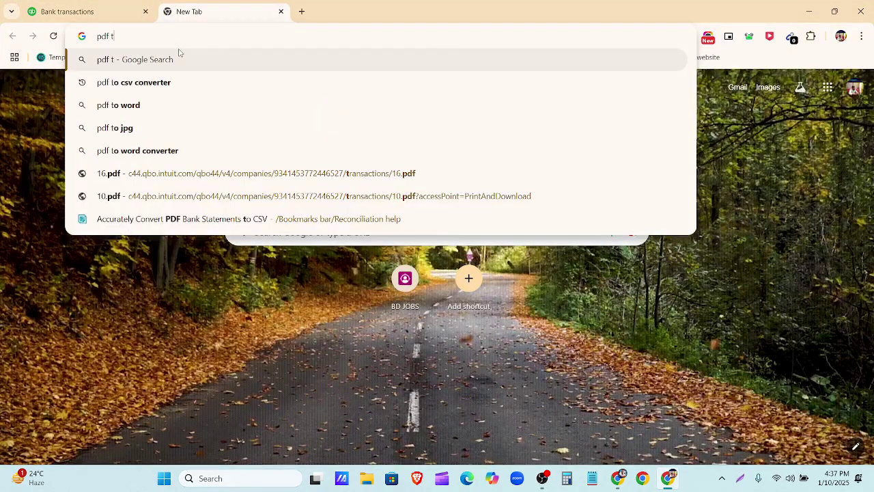
pyautogui.write('o cs')
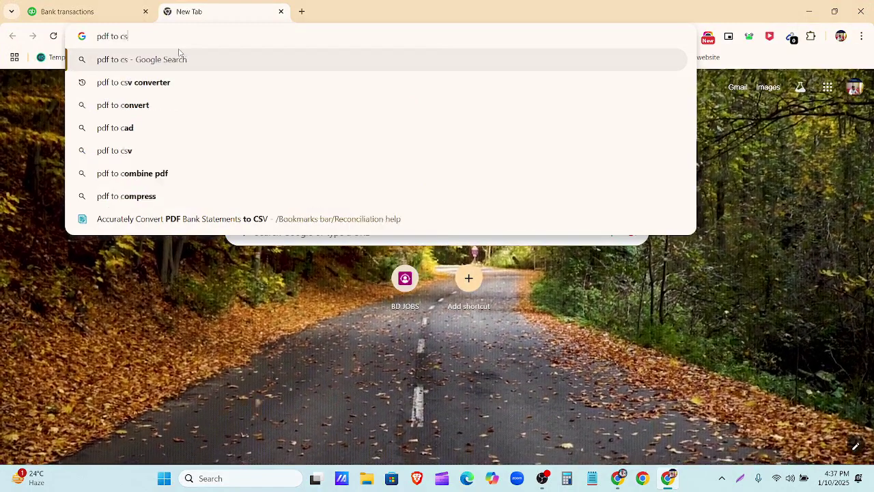
pyautogui.write('v conv')
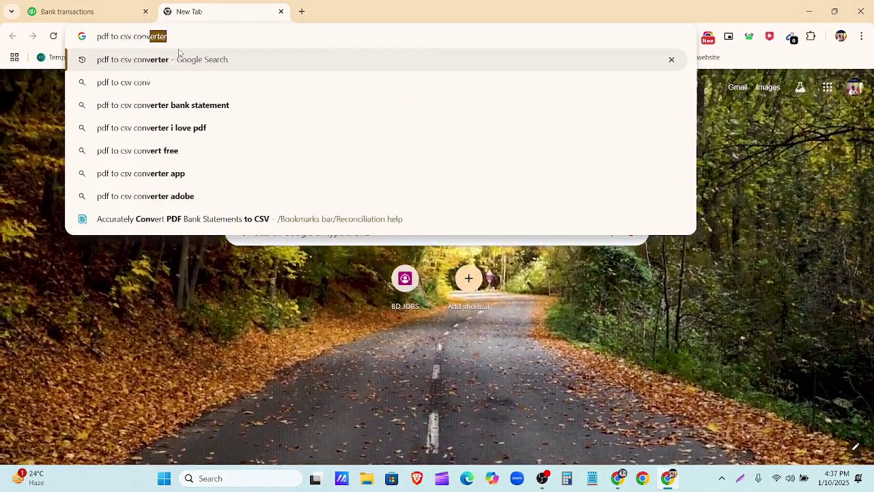
pyautogui.write('erter')
pyautogui.press('Return')
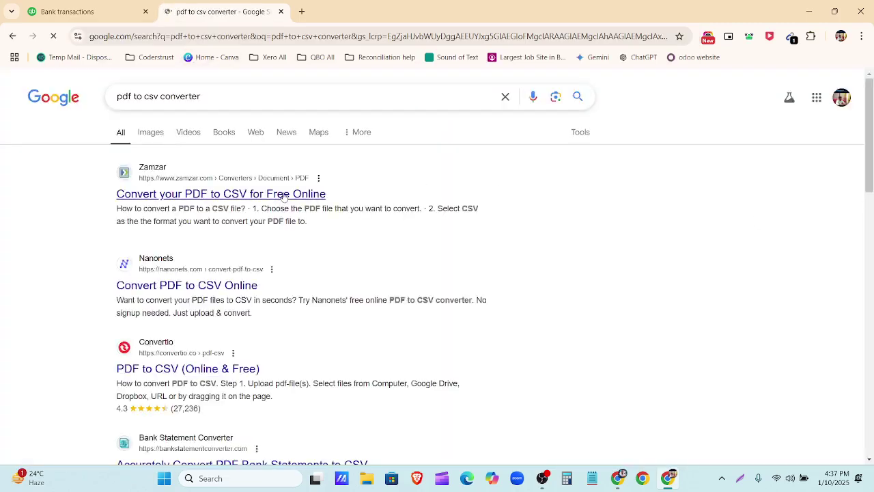
pyautogui.click(292, 194)
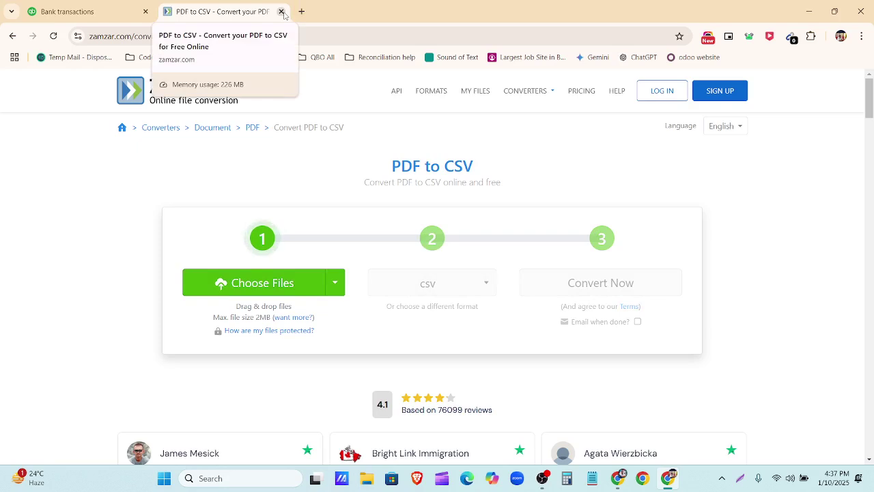
pyautogui.click(281, 12)
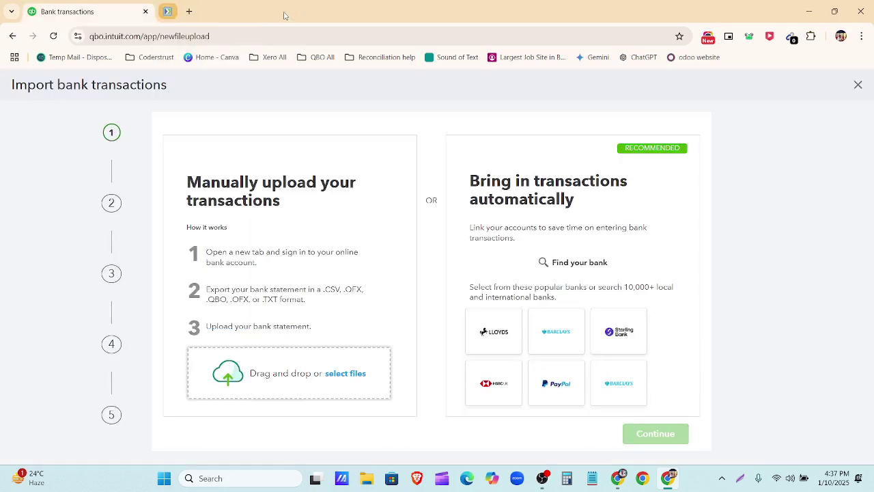
pyautogui.click(806, 11)
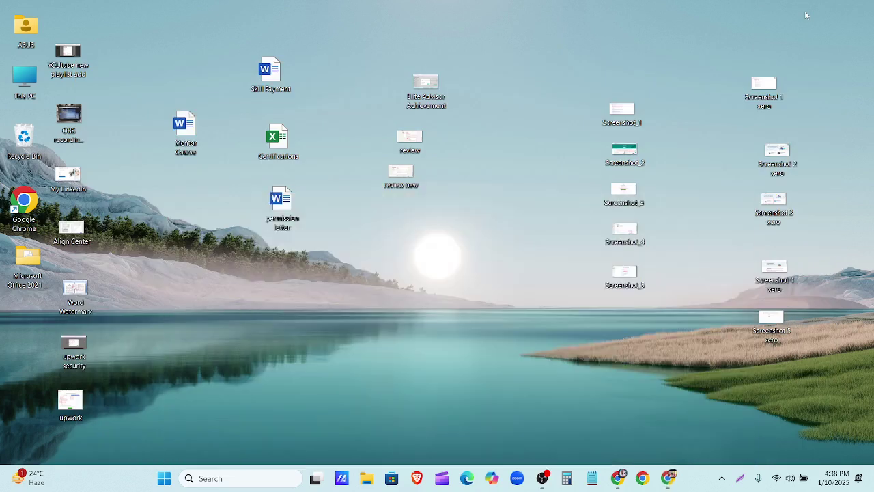
# Step: Create a new Excel workbook named 'Welles Fargo' on the desktop, then open This PC
pyautogui.rightClick(382, 308)
pyautogui.moveTo(423, 213)
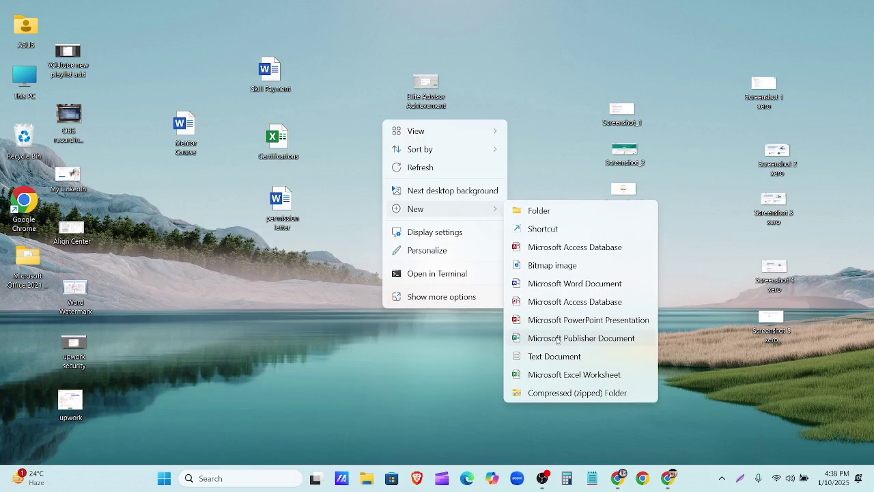
pyautogui.click(564, 375)
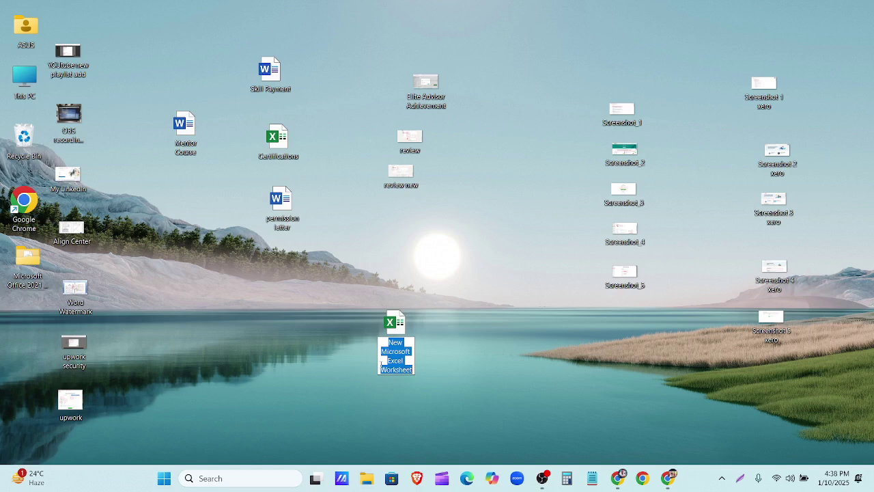
pyautogui.write('Welle')
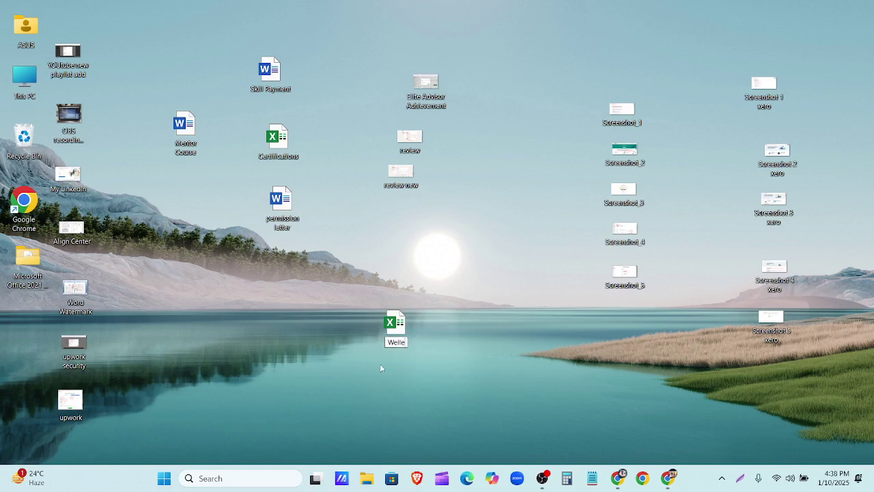
pyautogui.write('s Fargo')
pyautogui.press('Return')
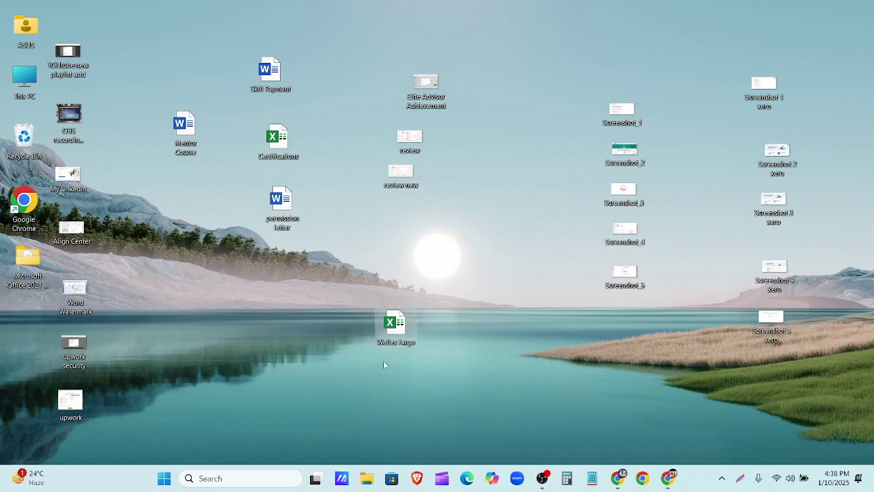
pyautogui.moveTo(398, 328); pyautogui.dragTo(445, 349)
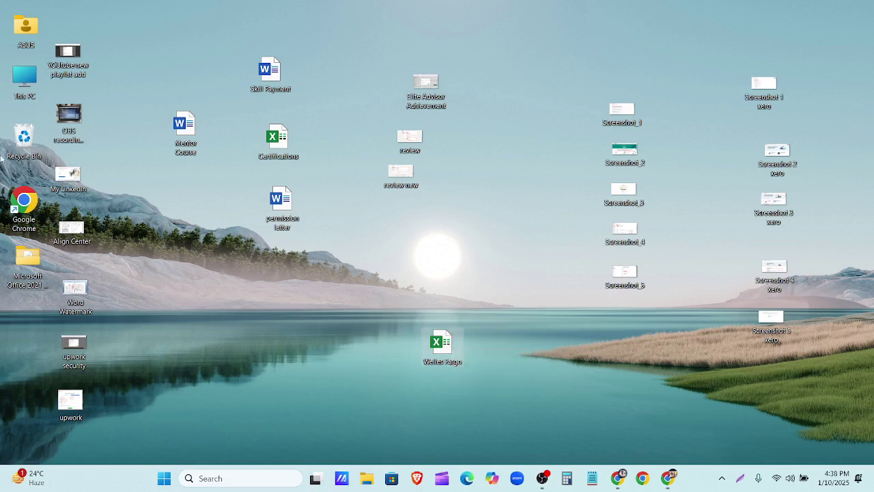
pyautogui.doubleClick(32, 84)
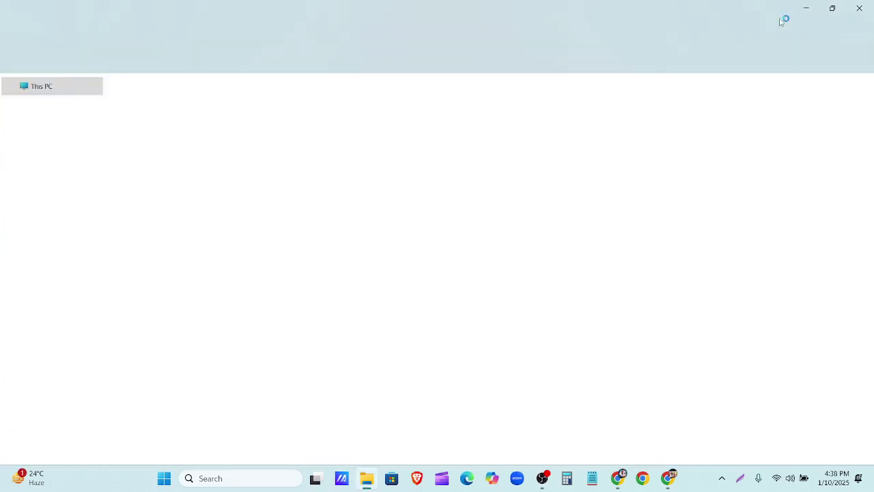
# Step: Maximize File Explorer and go to the Downloads folder
pyautogui.moveTo(834, 6)
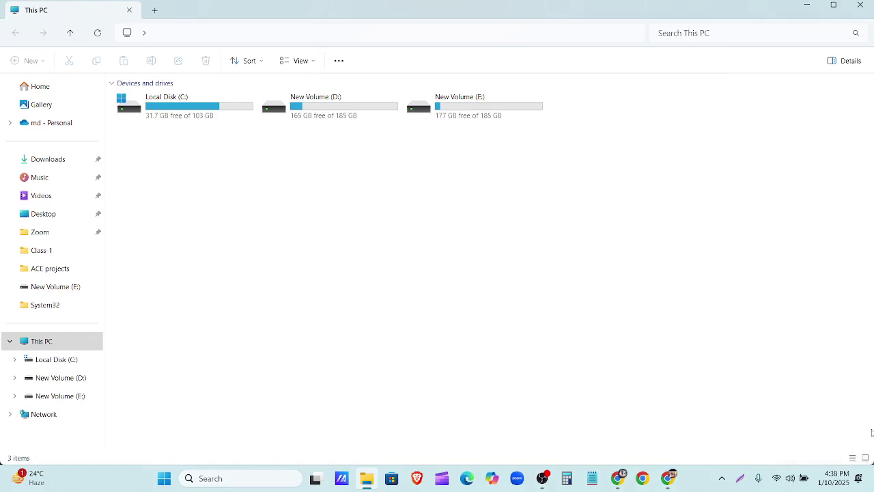
pyautogui.click(833, 5)
pyautogui.scroll(-1, 543, 261)
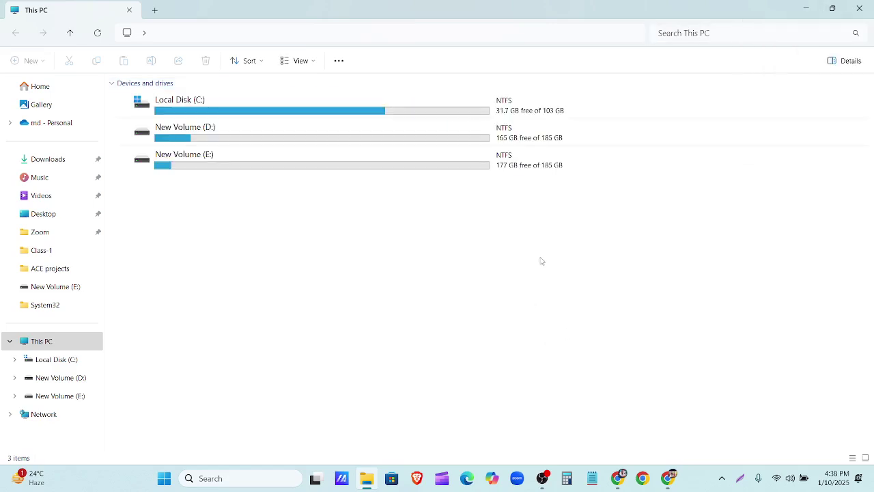
pyautogui.scroll(4, 542, 261)
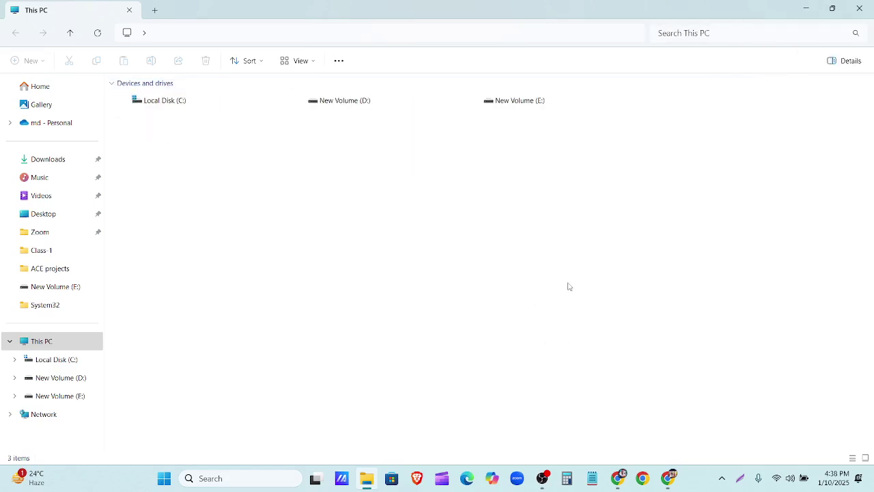
pyautogui.scroll(3, 571, 277)
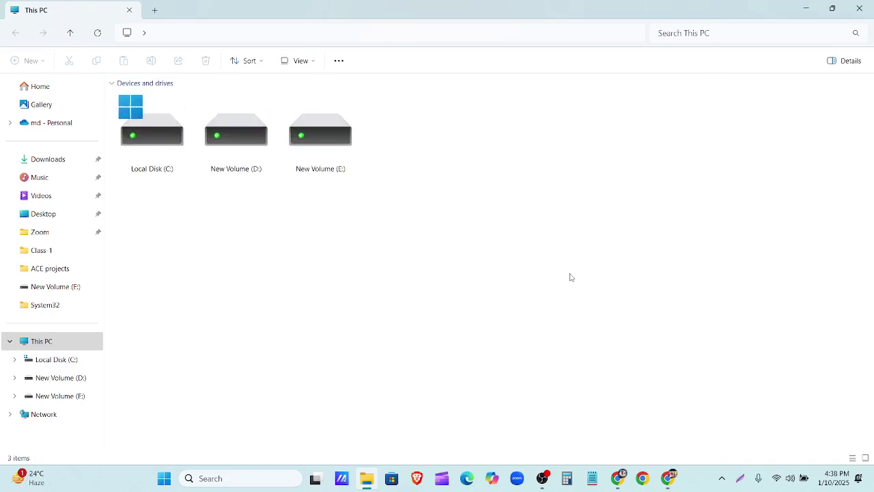
pyautogui.scroll(-1, 573, 285)
pyautogui.scroll(-3, 575, 290)
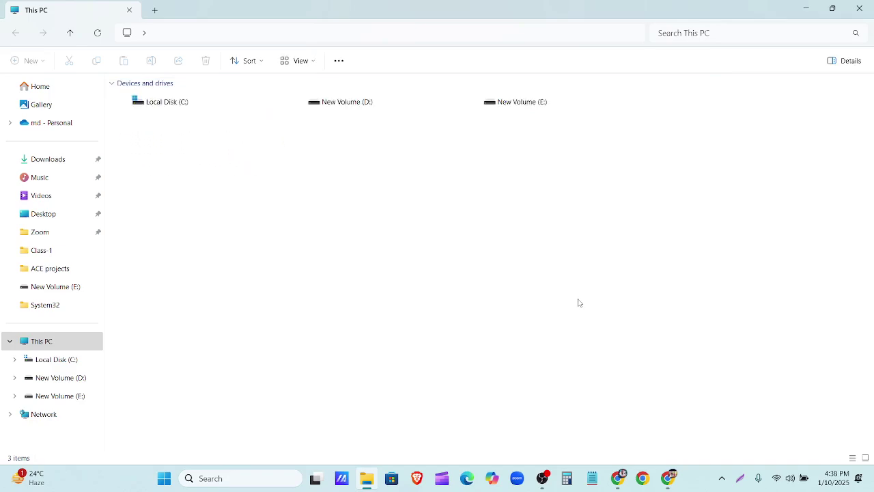
pyautogui.scroll(-3, 578, 314)
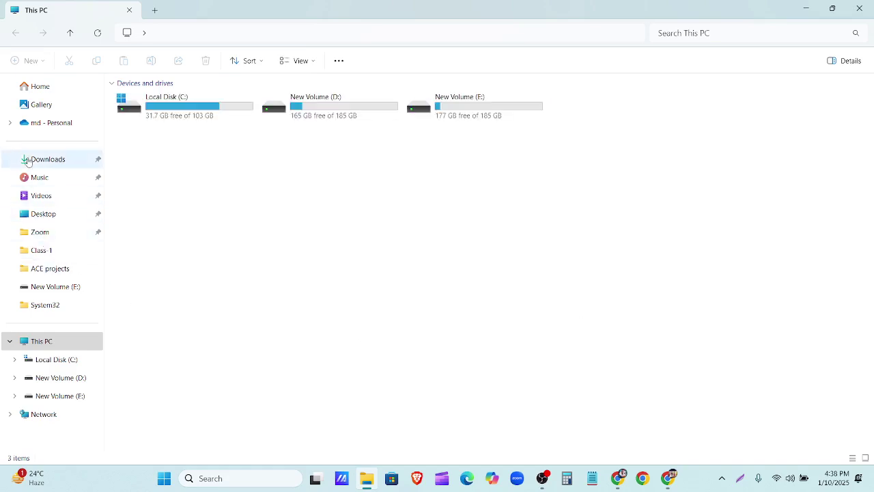
pyautogui.click(48, 159)
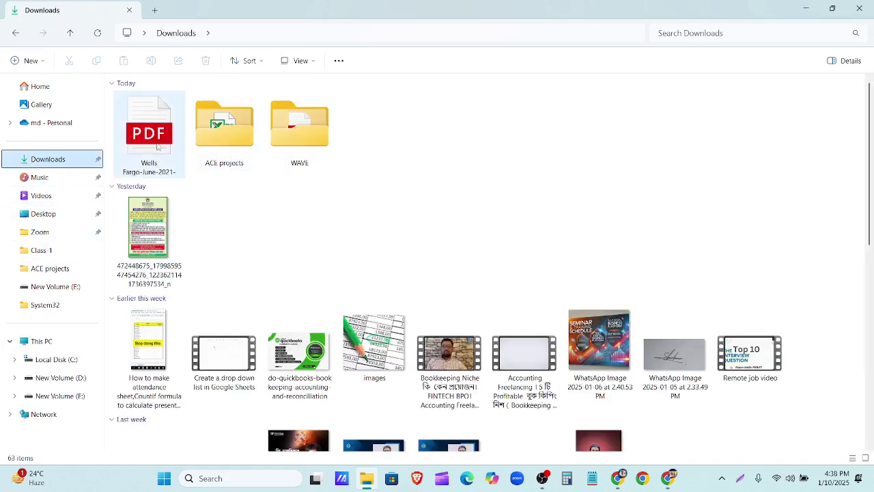
# Step: Cut the Wells Fargo statement PDF from Downloads and close File Explorer
pyautogui.click(157, 145)
pyautogui.rightClick(157, 145)
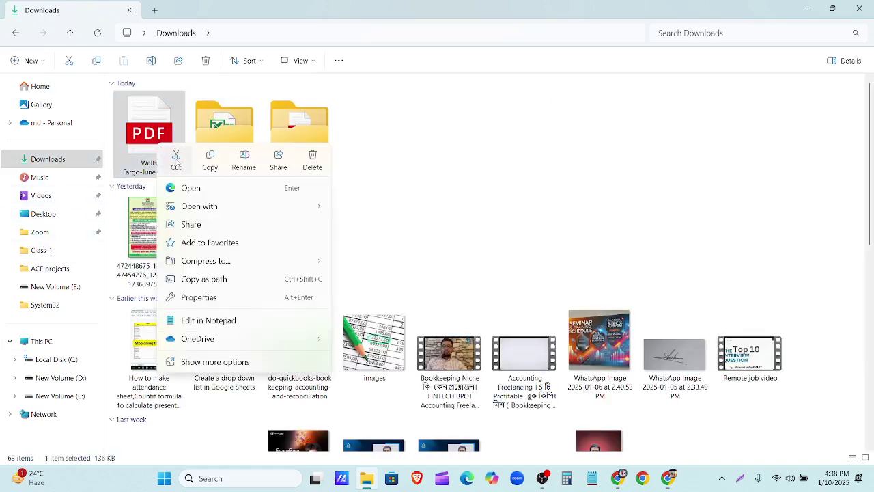
pyautogui.click(176, 158)
pyautogui.click(859, 8)
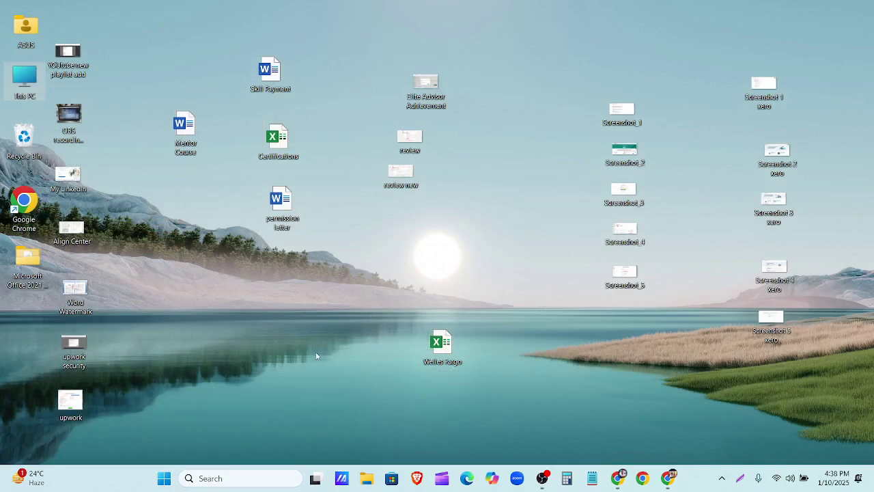
# Step: Paste the statement PDF onto the desktop beside the Welles Fargo workbook and open it in Chrome
pyautogui.hotkey('ctrl', 'v')
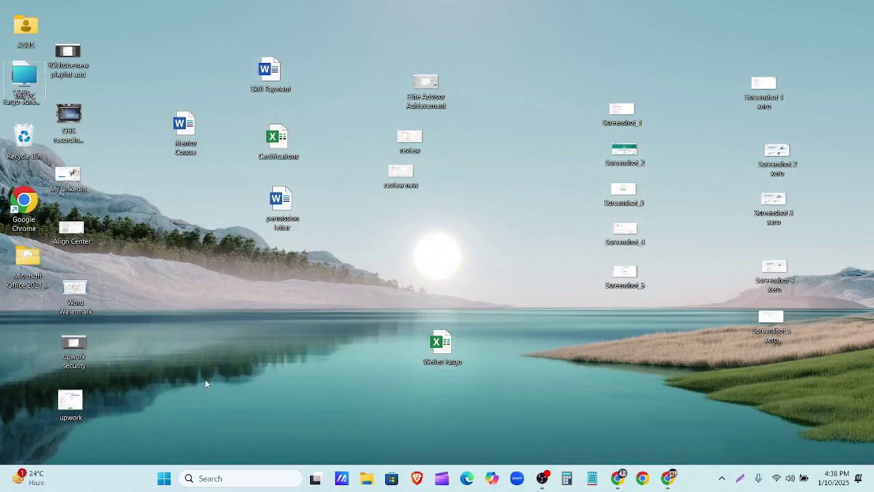
pyautogui.moveTo(21, 77); pyautogui.dragTo(380, 329)
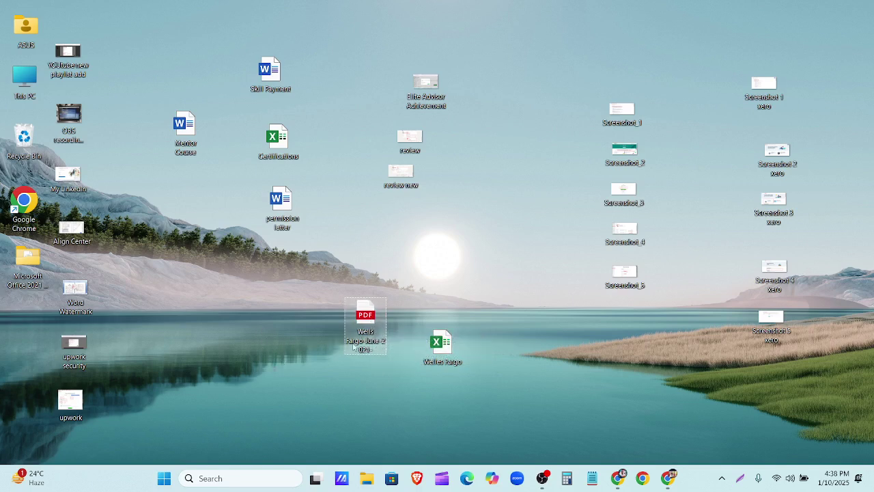
pyautogui.rightClick(374, 316)
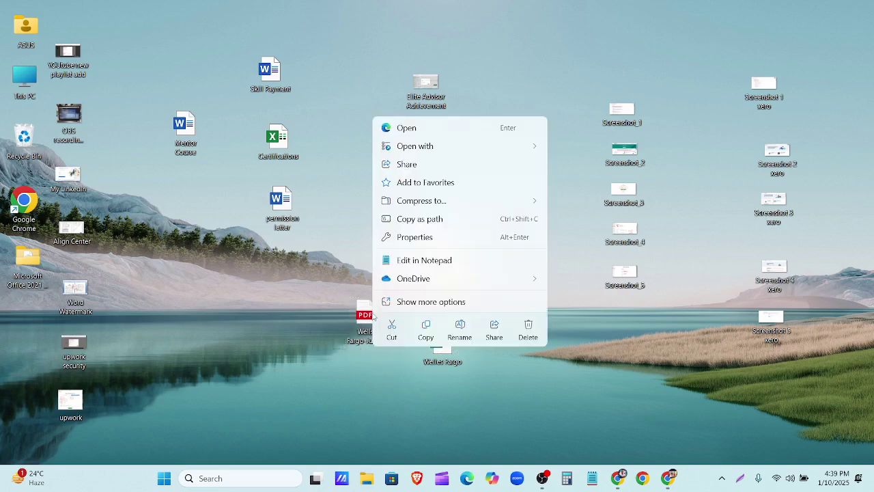
pyautogui.moveTo(408, 149)
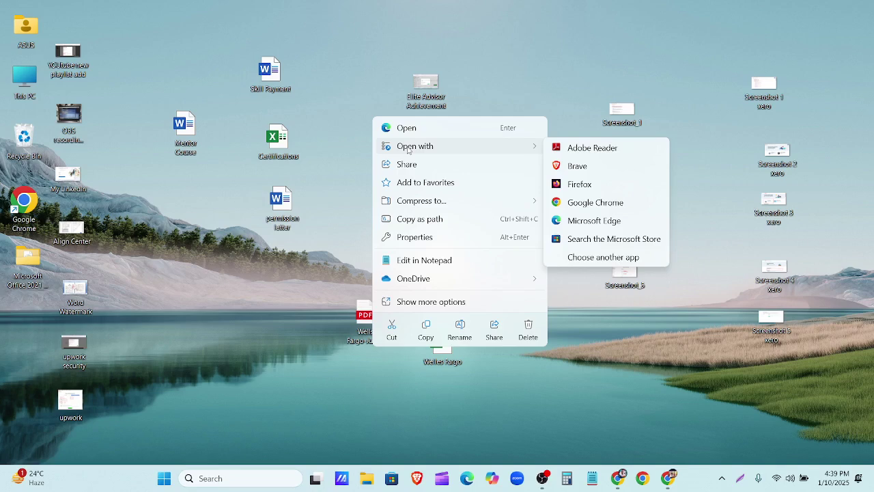
pyautogui.click(623, 202)
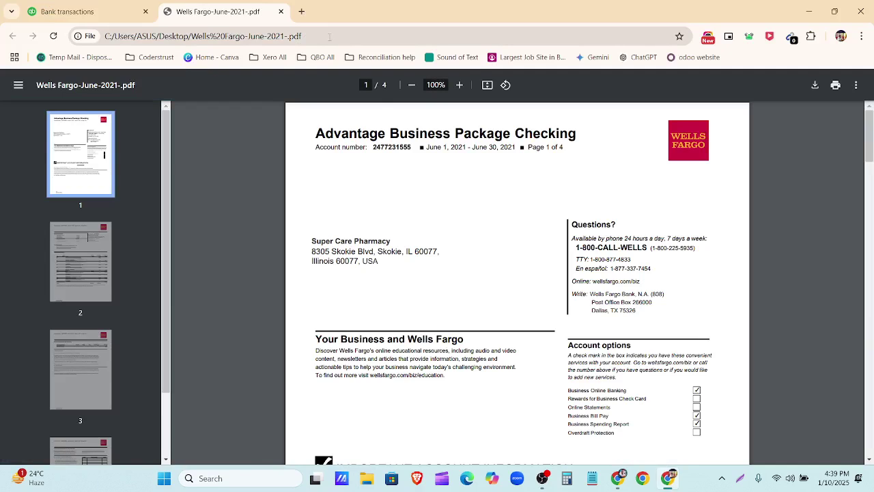
# Step: Select the PDF's file address in Chrome, minimize Chrome and open the Welles Fargo workbook
pyautogui.click(331, 37)
pyautogui.hotkey('ctrl', 'c')
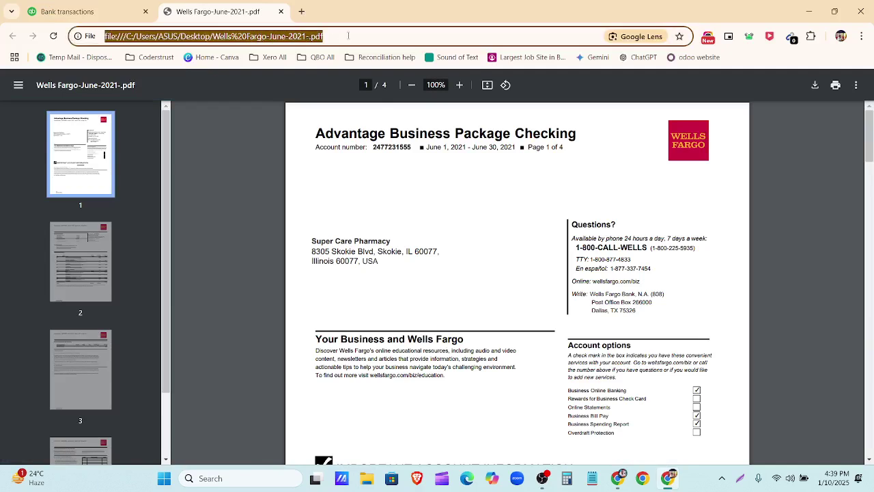
pyautogui.click(808, 12)
pyautogui.doubleClick(447, 356)
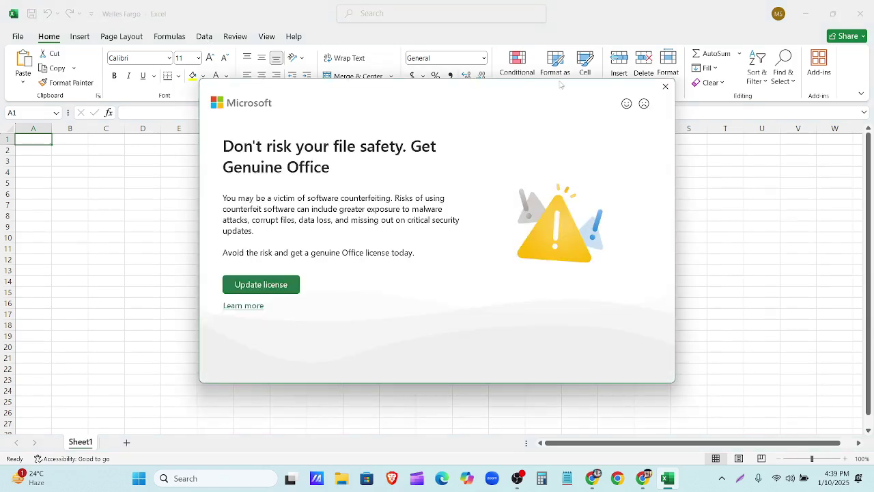
# Step: Dismiss the Genuine Office notice and start a Data > From Web import
pyautogui.click(665, 85)
pyautogui.click(204, 36)
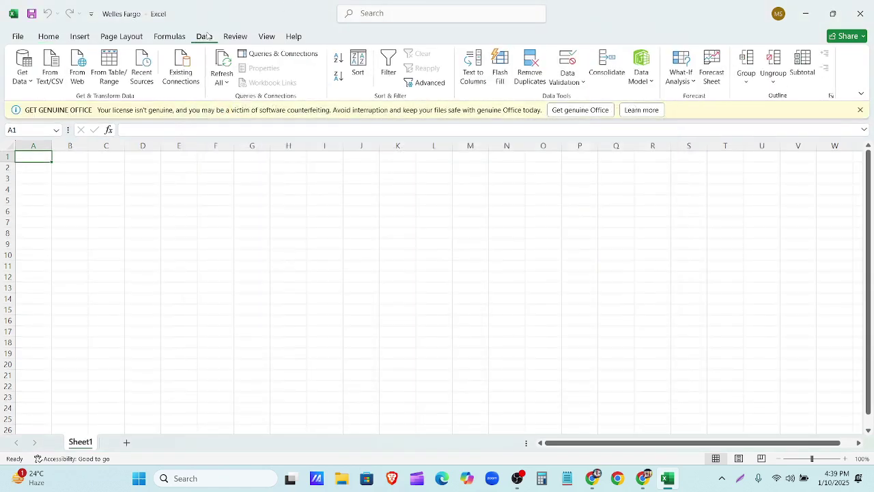
pyautogui.click(78, 73)
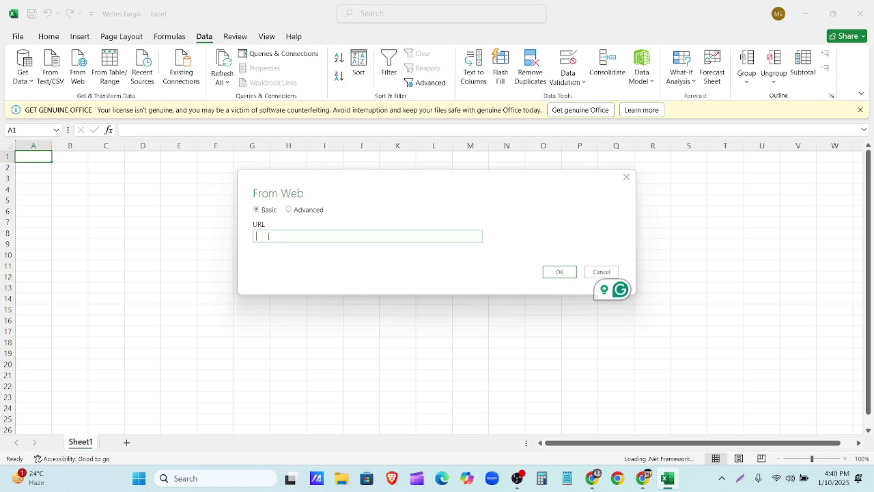
# Step: Connect to the statement PDF's file address and pick Table003 after previewing Table001–Table008
pyautogui.hotkey('ctrl', 'v')
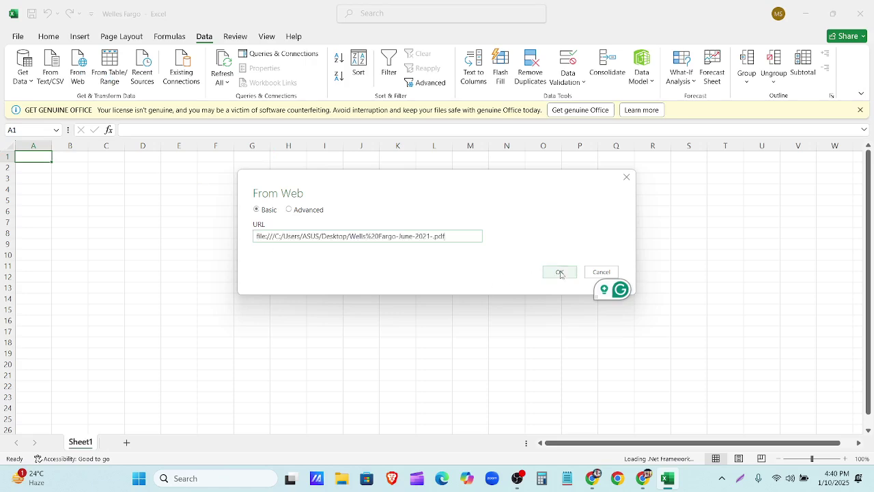
pyautogui.click(560, 272)
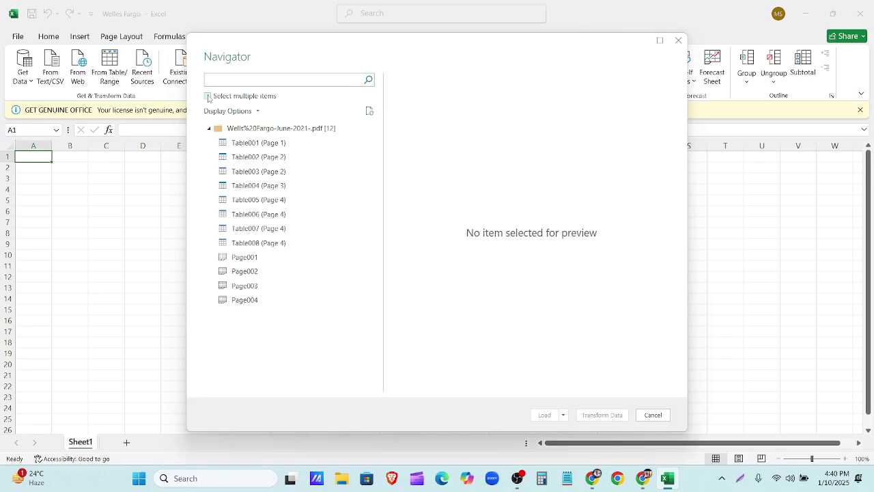
pyautogui.click(208, 97)
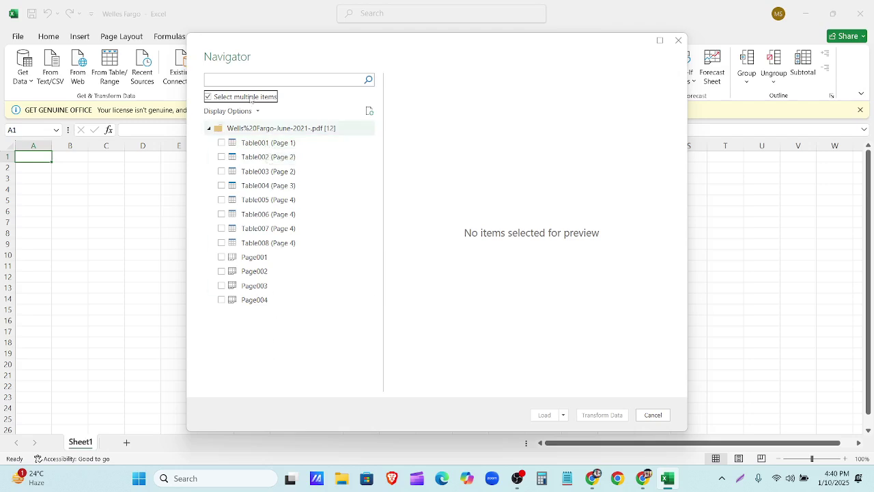
pyautogui.click(262, 143)
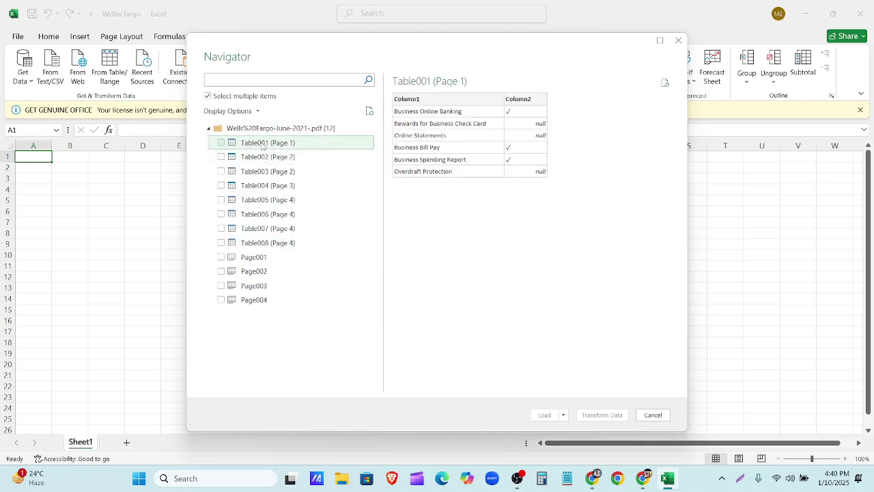
pyautogui.click(311, 158)
pyautogui.click(311, 171)
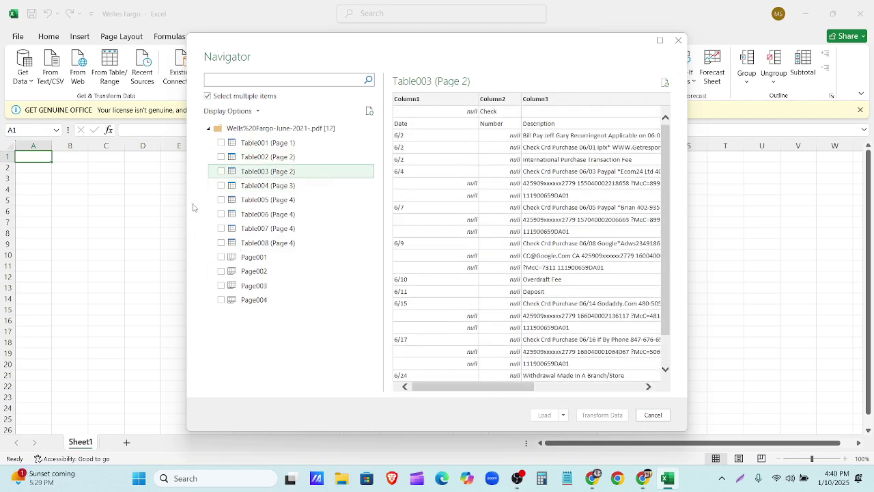
pyautogui.click(220, 172)
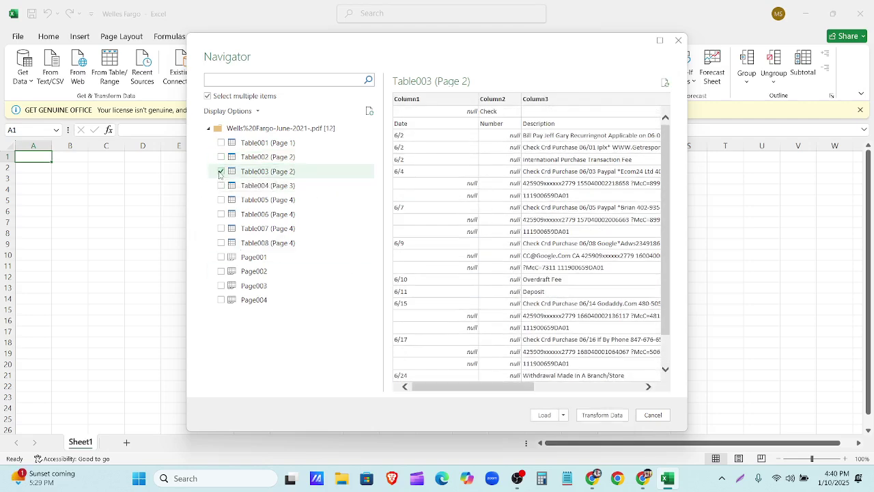
pyautogui.click(259, 186)
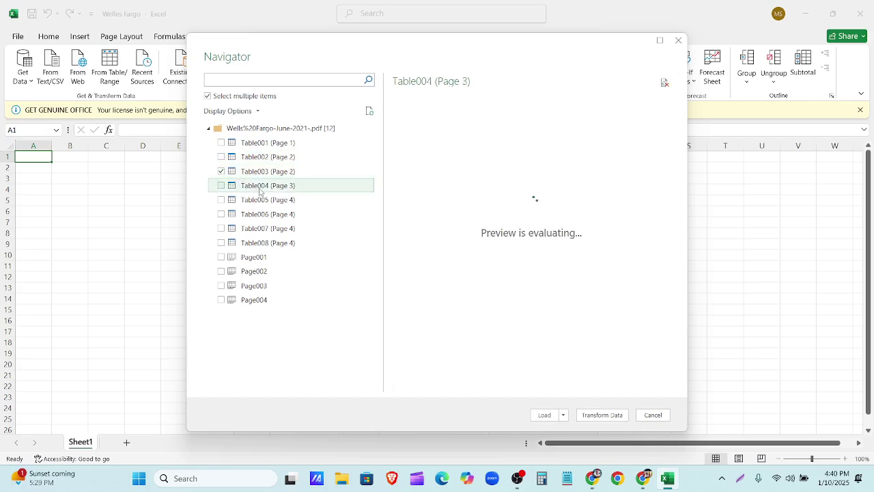
pyautogui.click(342, 201)
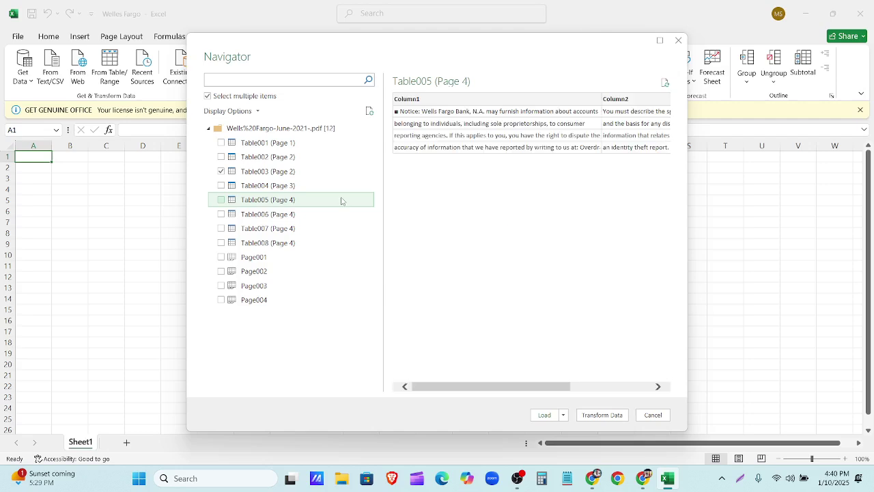
pyautogui.click(330, 216)
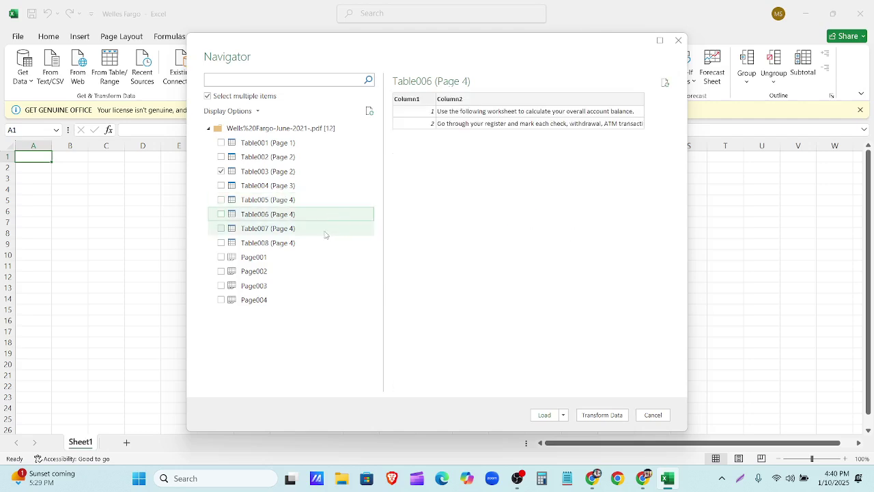
pyautogui.click(326, 230)
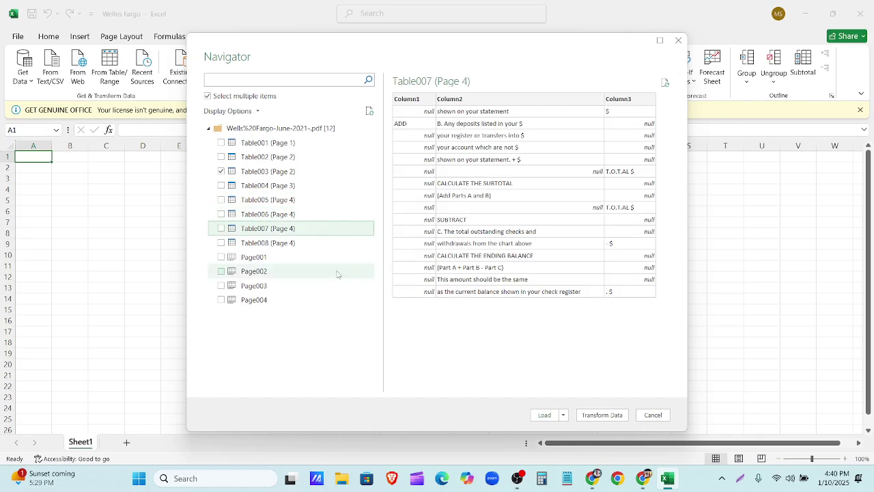
pyautogui.click(319, 243)
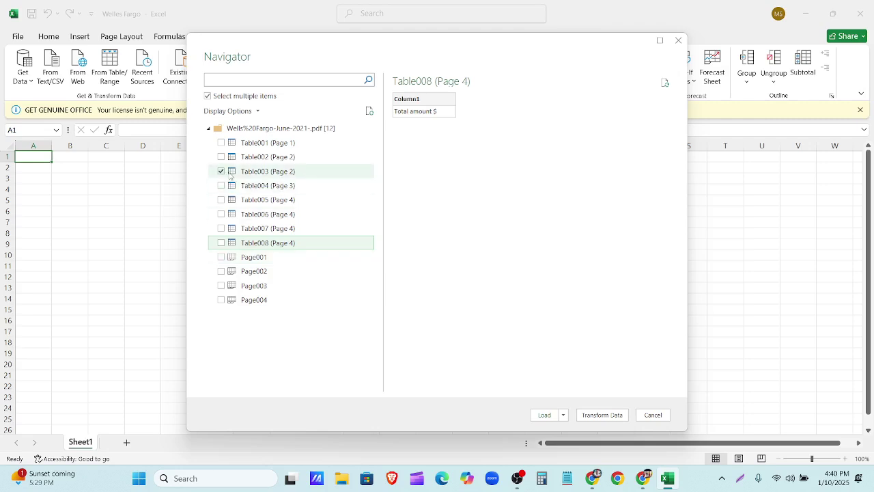
# Step: Load the selected data as a table on a new worksheet
pyautogui.click(563, 416)
pyautogui.click(579, 436)
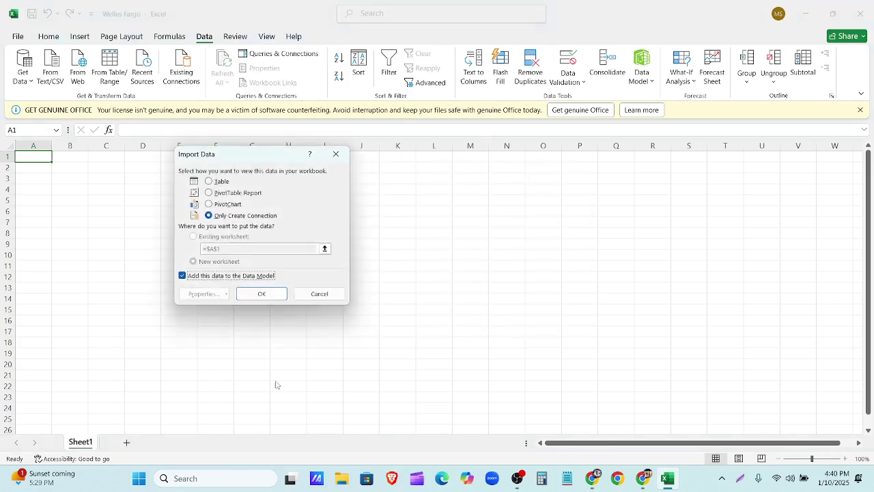
pyautogui.click(214, 183)
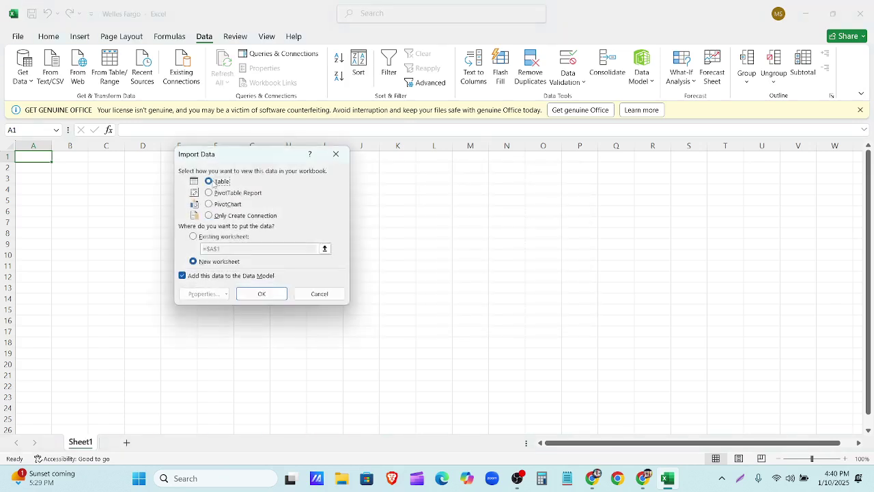
pyautogui.click(260, 294)
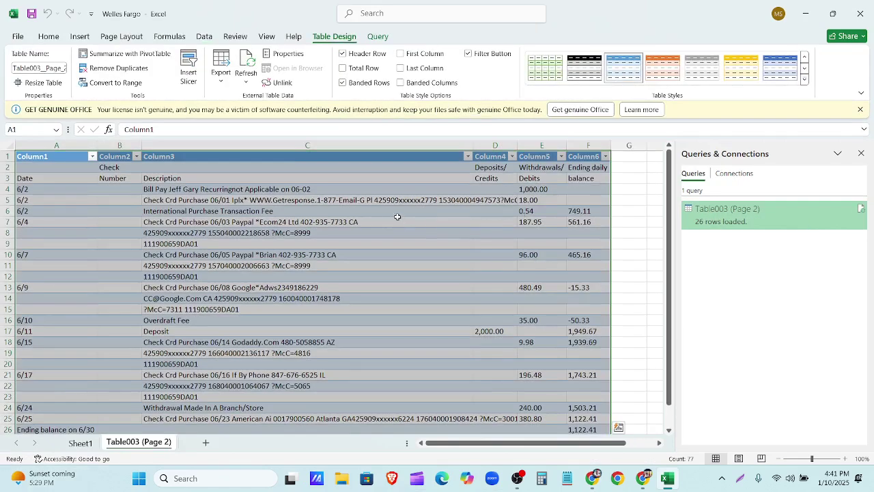
# Step: Close the Queries & Connections pane and delete the Ending balance and Totals rows
pyautogui.click(861, 153)
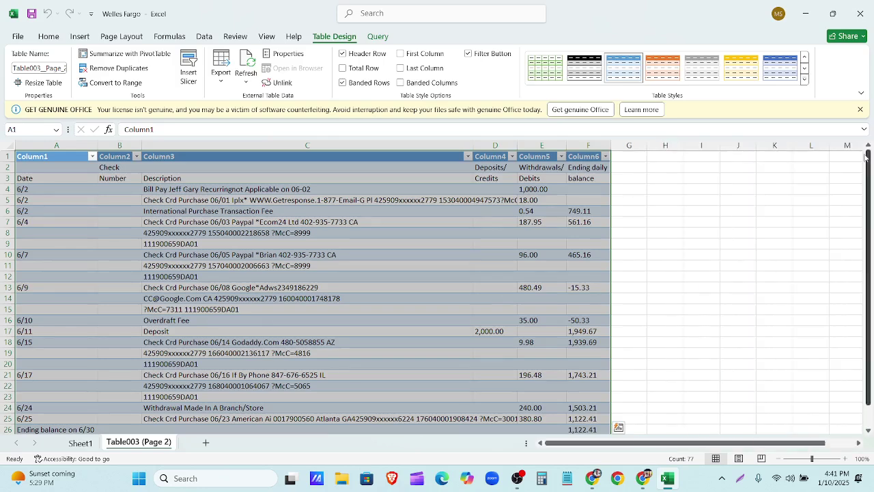
pyautogui.click(97, 199)
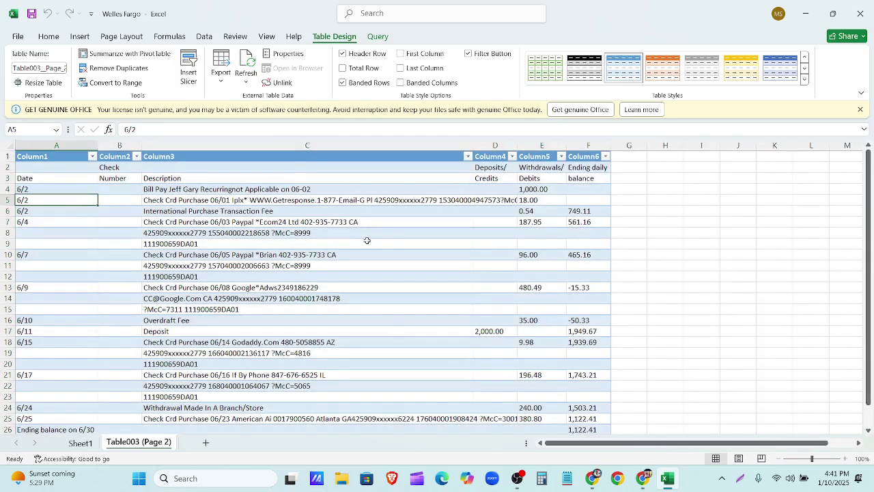
pyautogui.scroll(-7, 355, 339)
pyautogui.scroll(7, 357, 340)
pyautogui.scroll(-3, 357, 340)
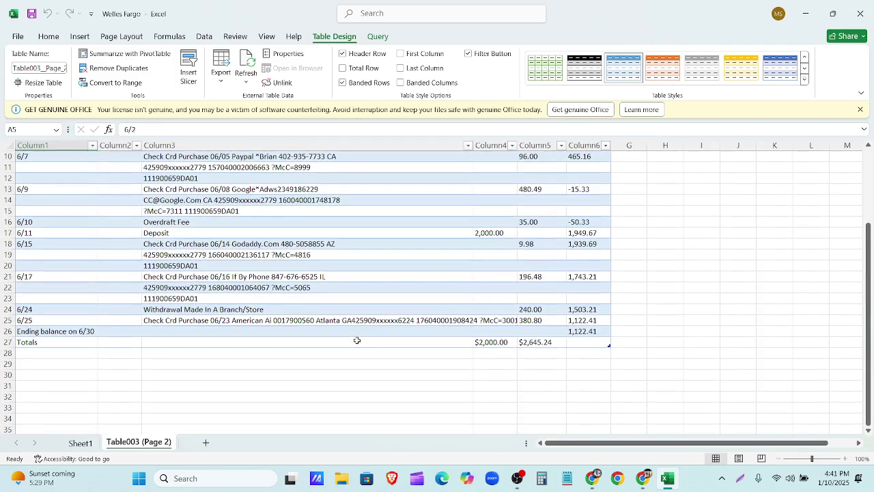
pyautogui.moveTo(8, 331); pyautogui.dragTo(8, 343)
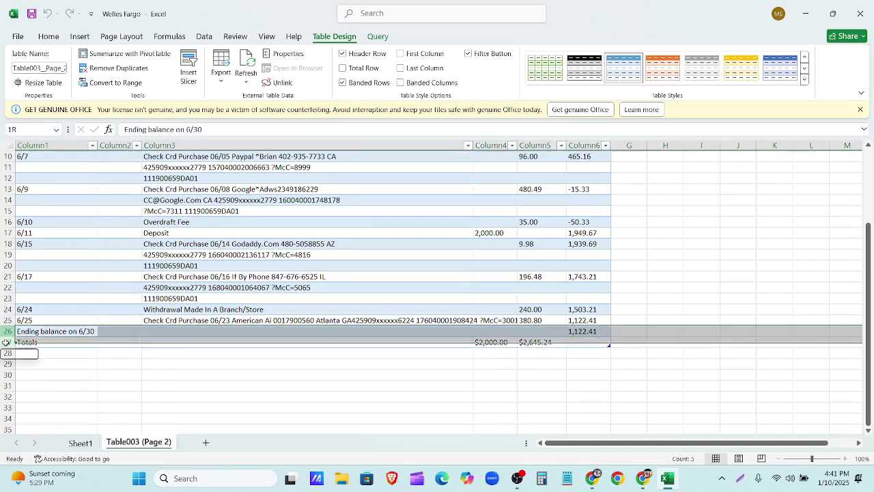
pyautogui.rightClick(7, 346)
pyautogui.click(20, 252)
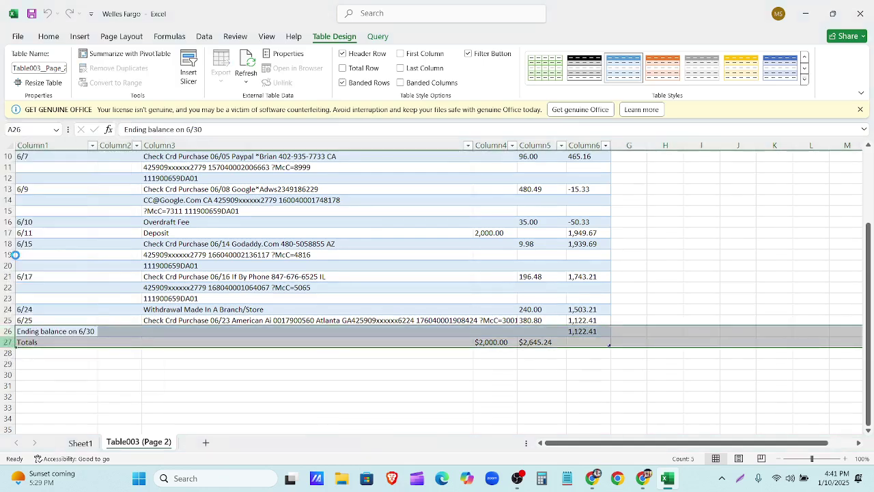
# Step: Delete the check number and ending daily balance columns
pyautogui.scroll(3, 127, 377)
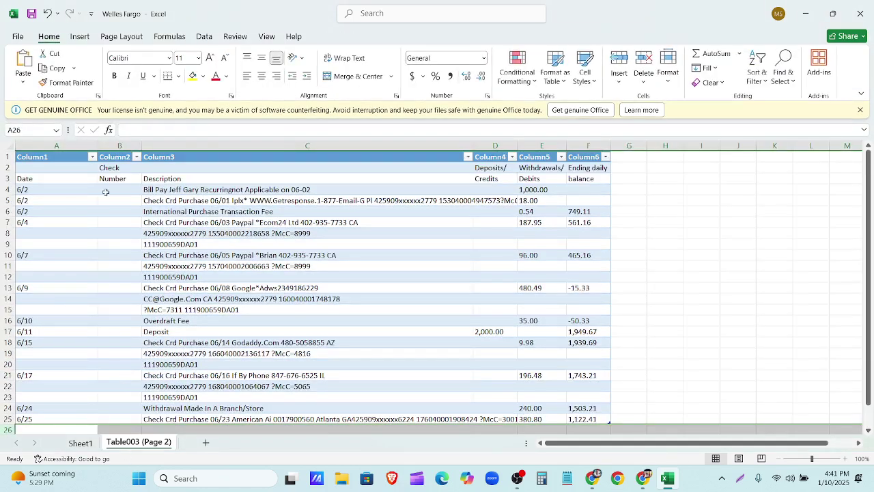
pyautogui.rightClick(117, 146)
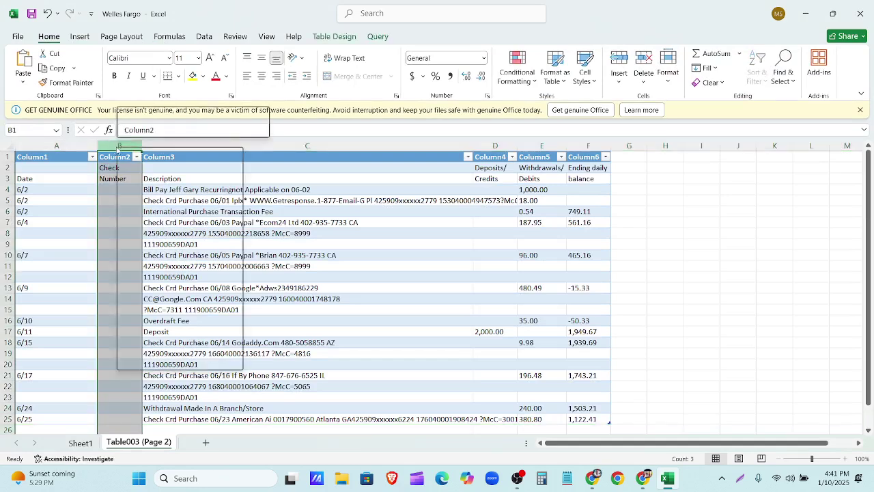
pyautogui.click(164, 275)
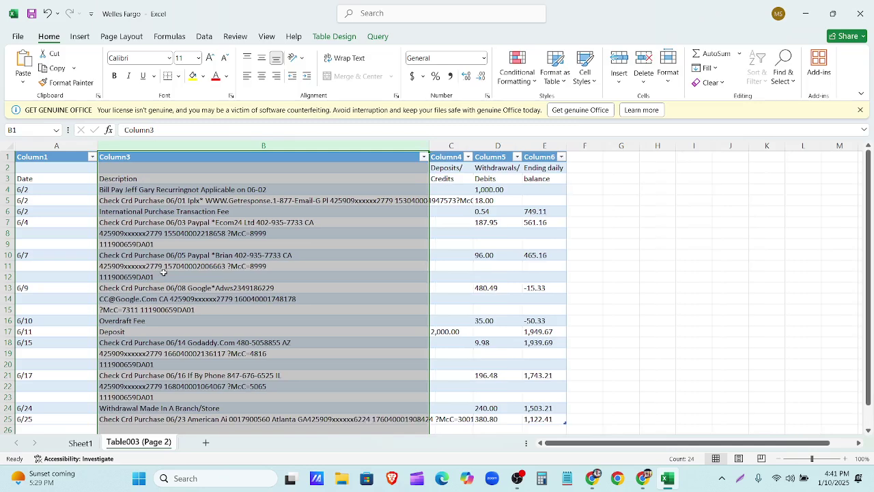
pyautogui.click(541, 146)
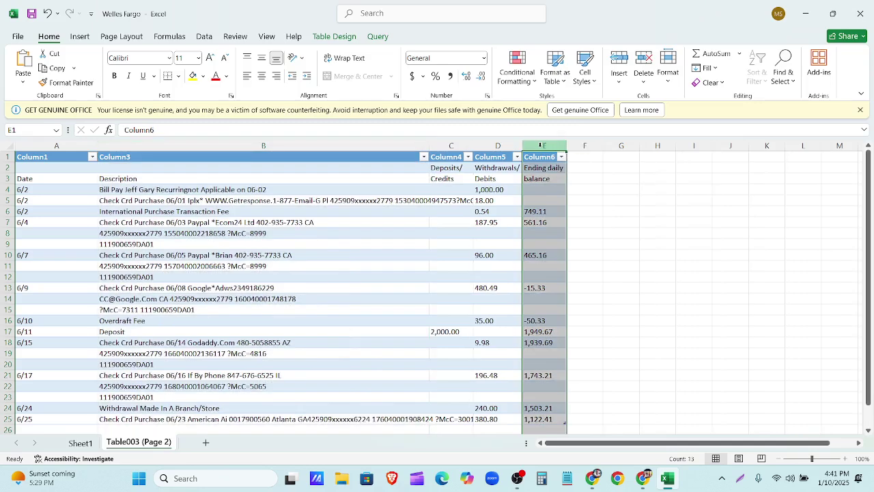
pyautogui.rightClick(542, 147)
pyautogui.click(582, 279)
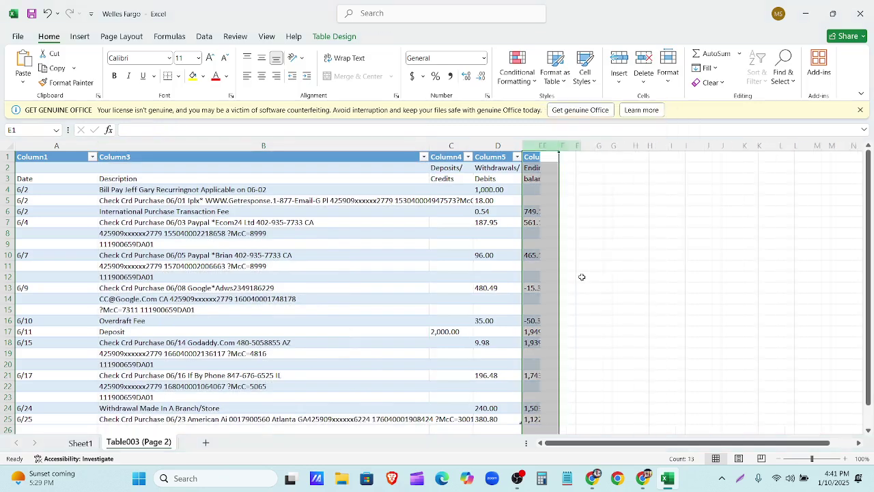
pyautogui.click(617, 263)
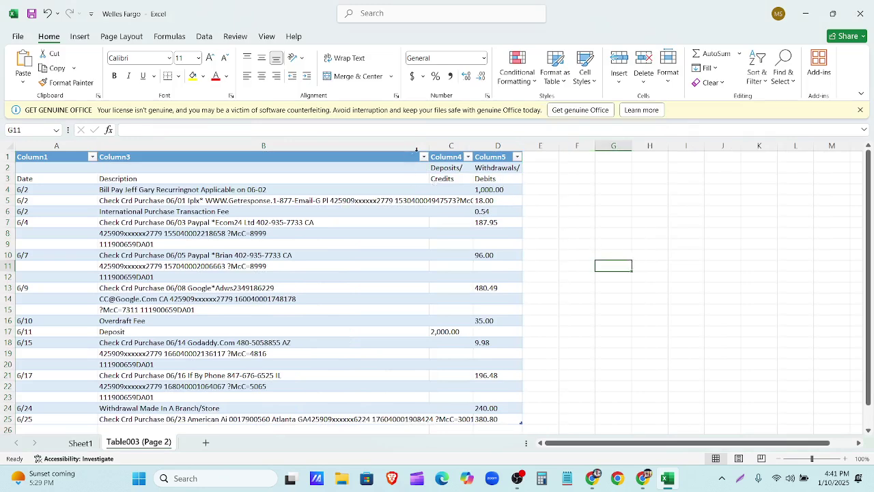
# Step: Autofit the description column to its longest entry and close the workbook
pyautogui.doubleClick(428, 145)
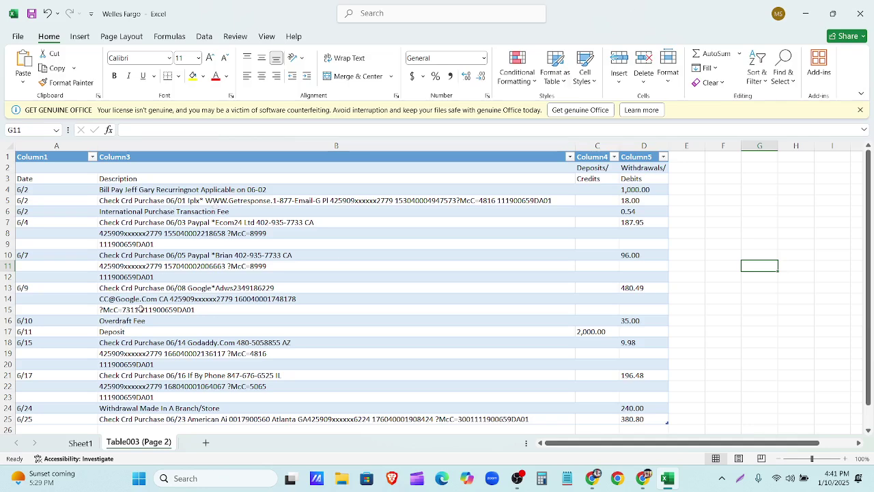
pyautogui.scroll(-6, 385, 340)
pyautogui.scroll(6, 384, 341)
pyautogui.scroll(-1, 386, 340)
pyautogui.scroll(-2, 386, 340)
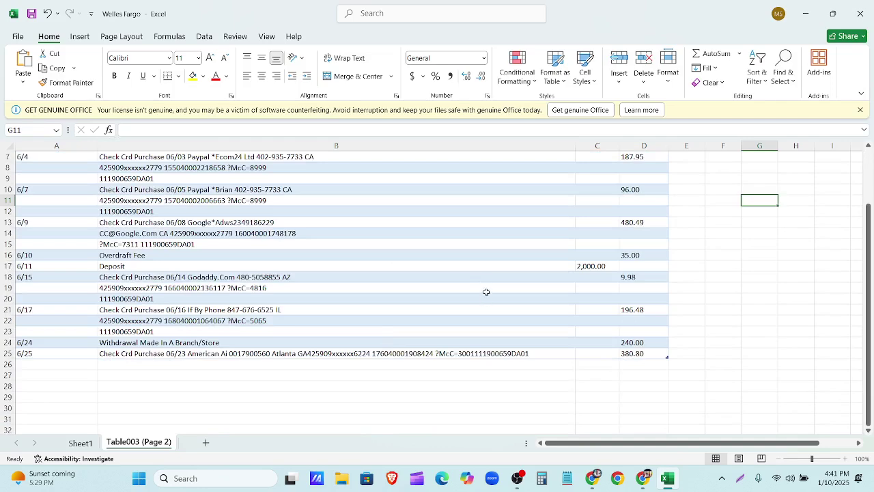
pyautogui.click(859, 13)
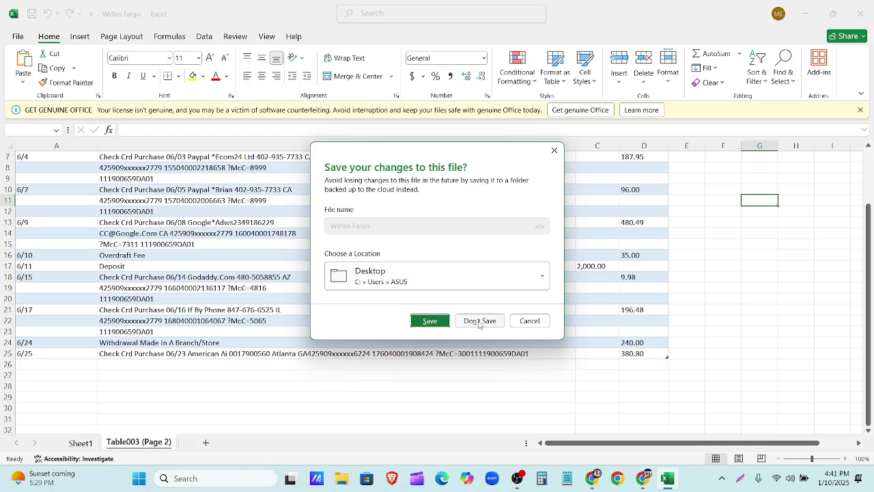
# Step: Quit Excel without saving and delete the Welles Fargo workbook file from the desktop
pyautogui.click(479, 321)
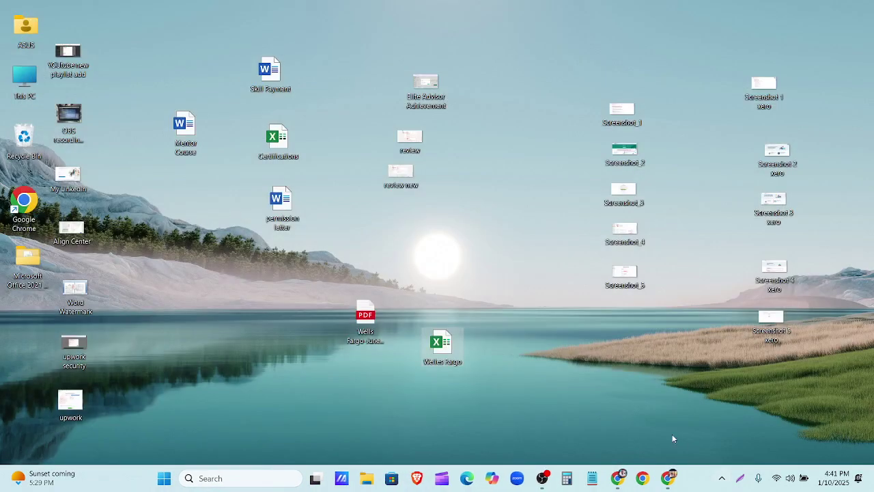
pyautogui.click(448, 353)
pyautogui.press('Delete')
# Step: Return to the June statement PDF and search 'pdf to csv converter' in a new tab
pyautogui.click(667, 479)
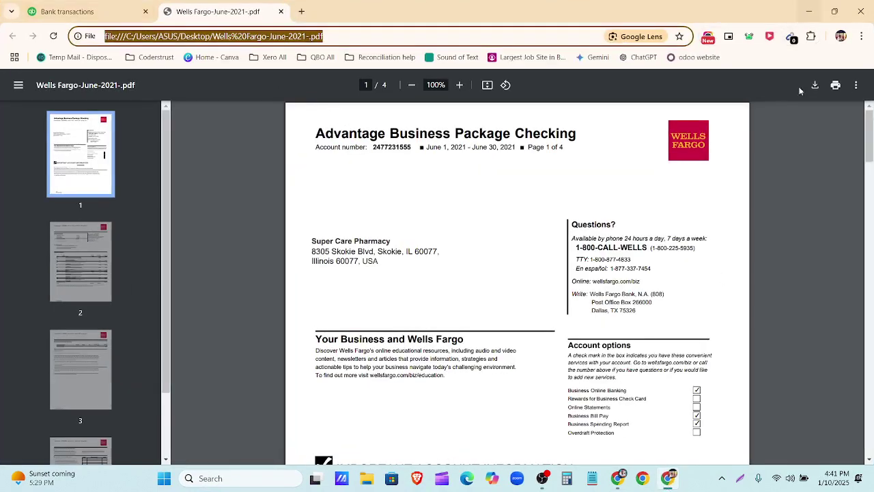
pyautogui.click(618, 478)
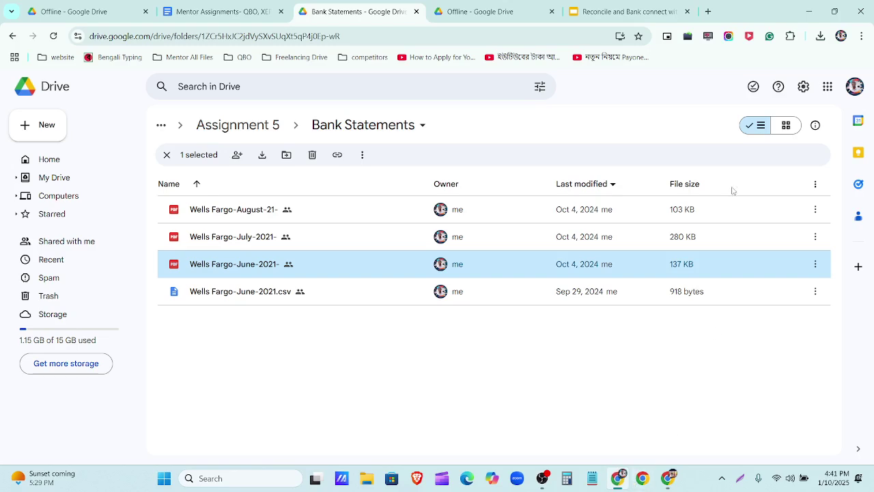
pyautogui.click(809, 11)
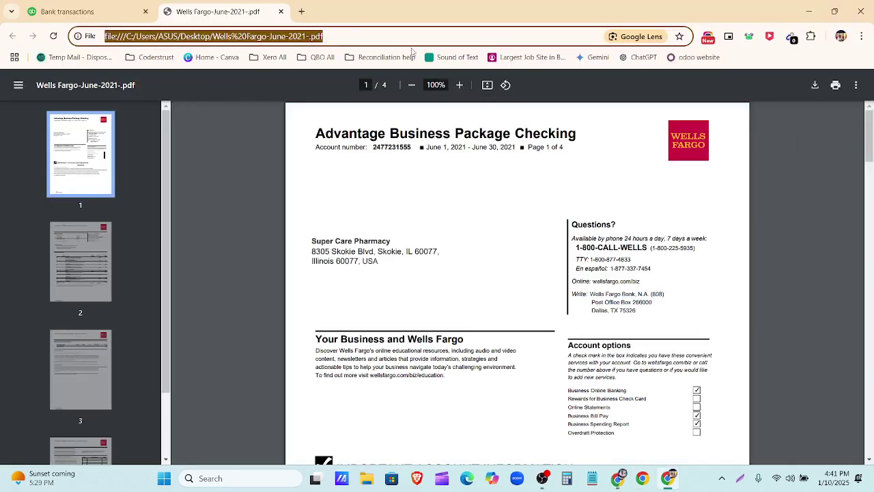
pyautogui.click(302, 11)
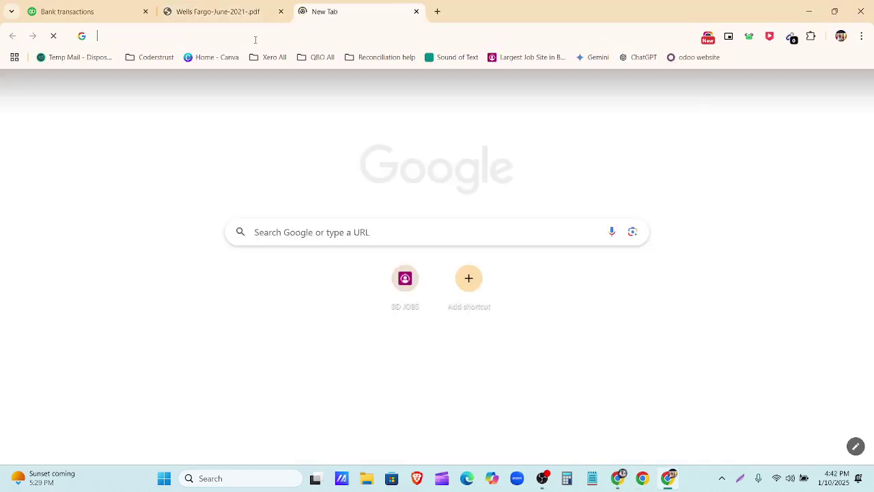
pyautogui.click(267, 35)
pyautogui.click(269, 60)
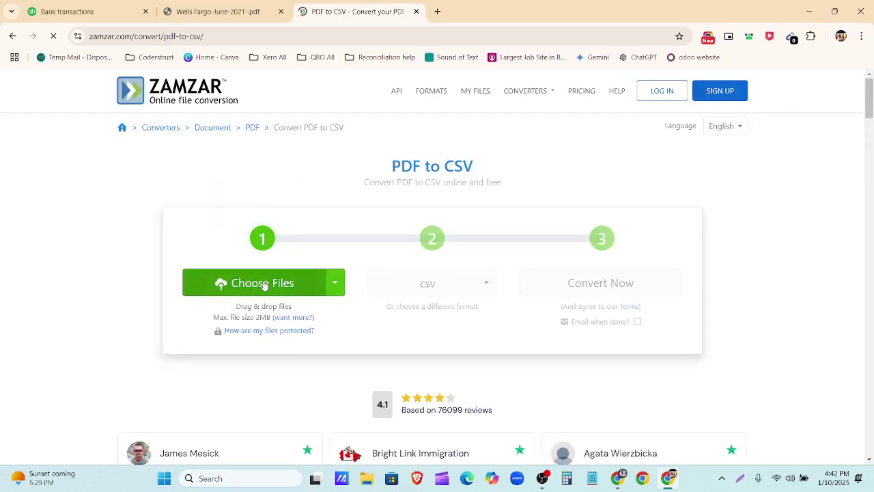
# Step: Upload the Wells Fargo June 2021 PDF from the Desktop to Zamzar and convert it to csv
pyautogui.click(264, 285)
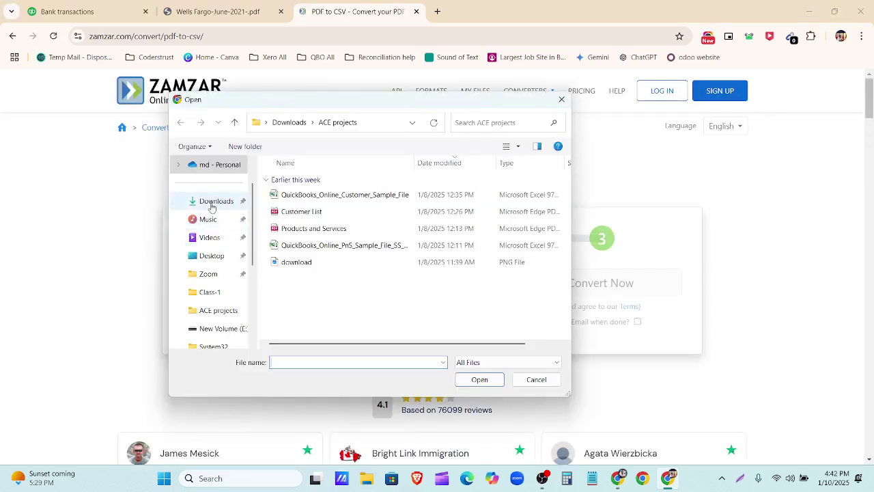
pyautogui.click(211, 203)
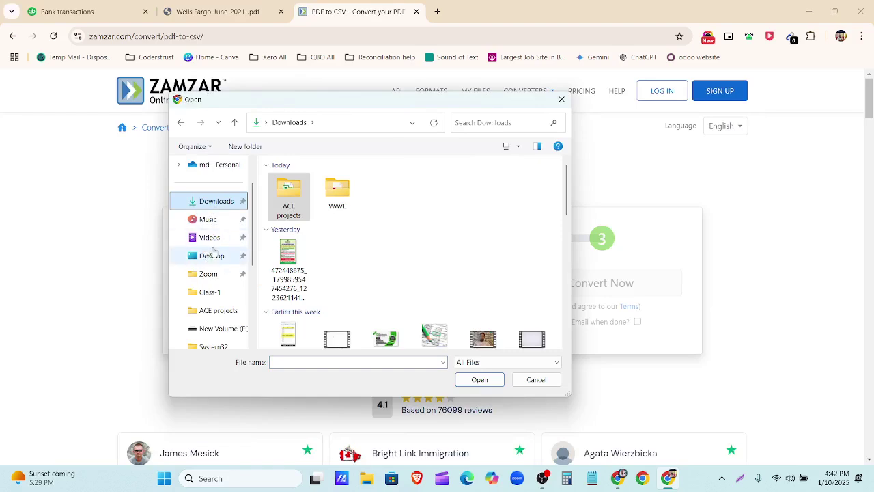
pyautogui.click(213, 256)
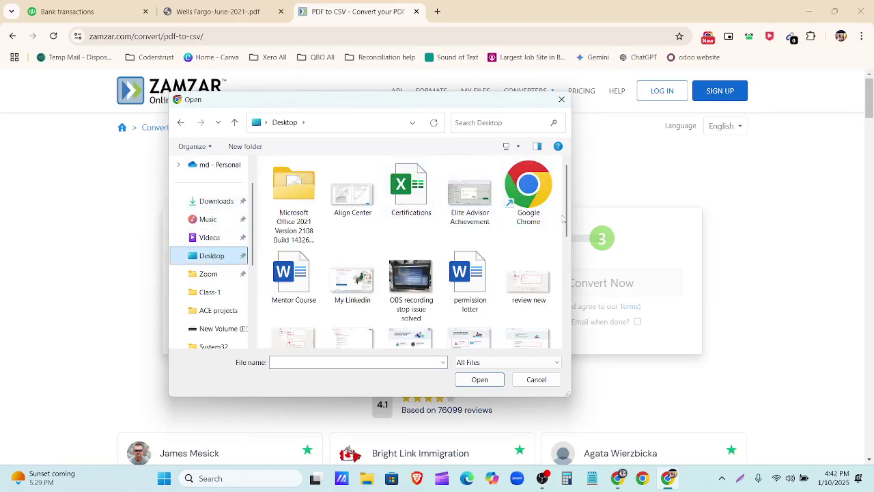
pyautogui.scroll(-3, 568, 215)
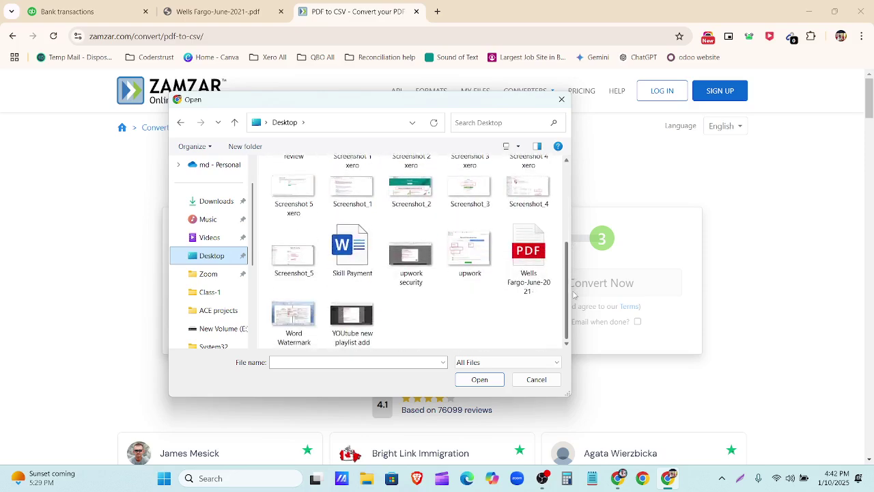
pyautogui.click(528, 270)
pyautogui.click(479, 378)
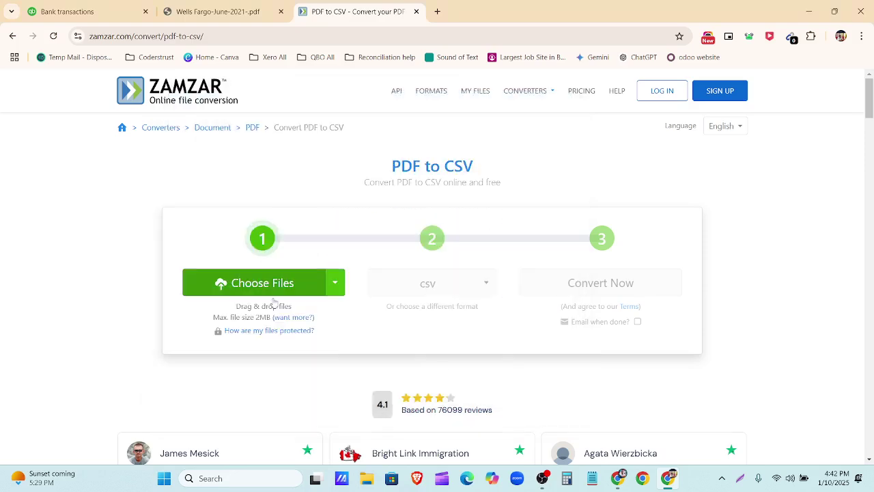
pyautogui.click(430, 212)
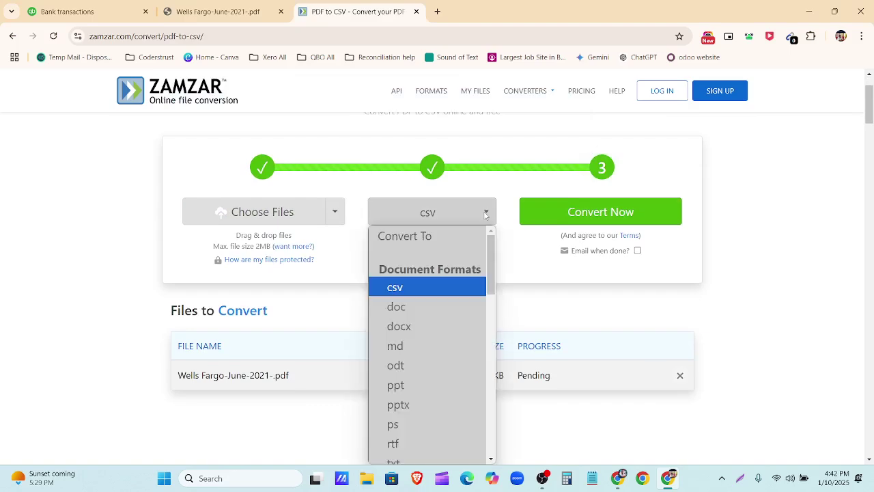
pyautogui.click(526, 298)
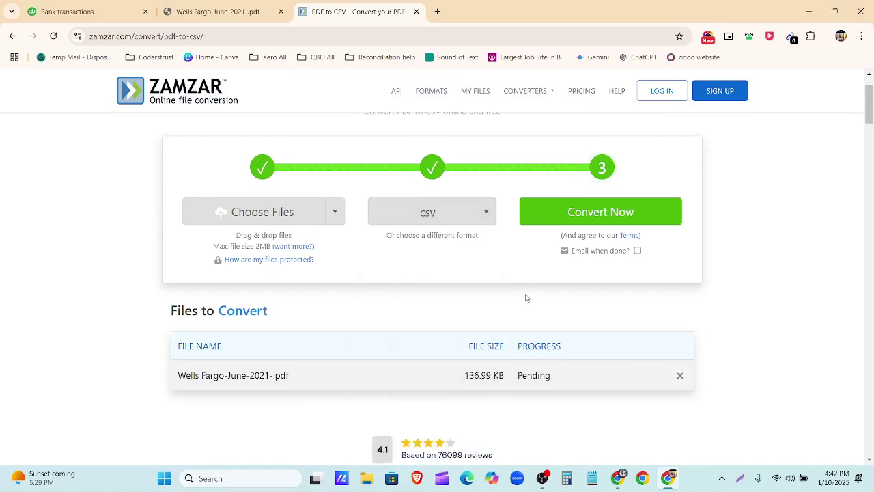
pyautogui.click(593, 214)
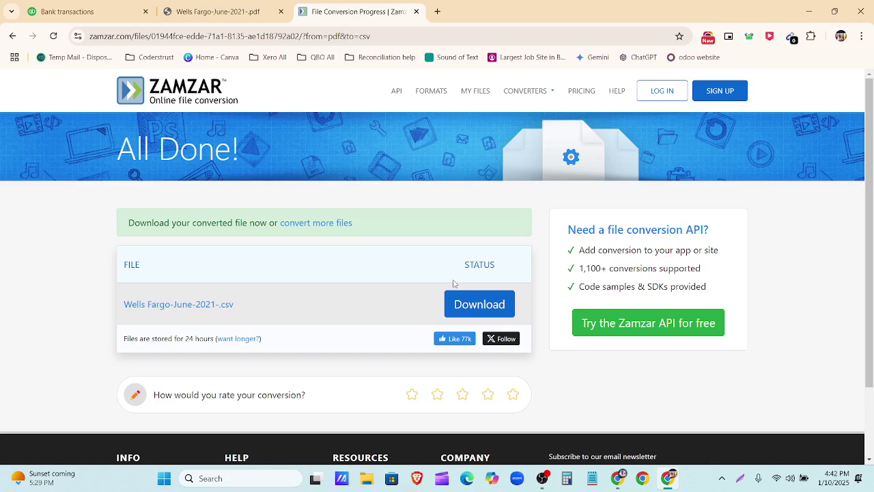
# Step: Download the converted CSV and open it in Excel
pyautogui.click(463, 306)
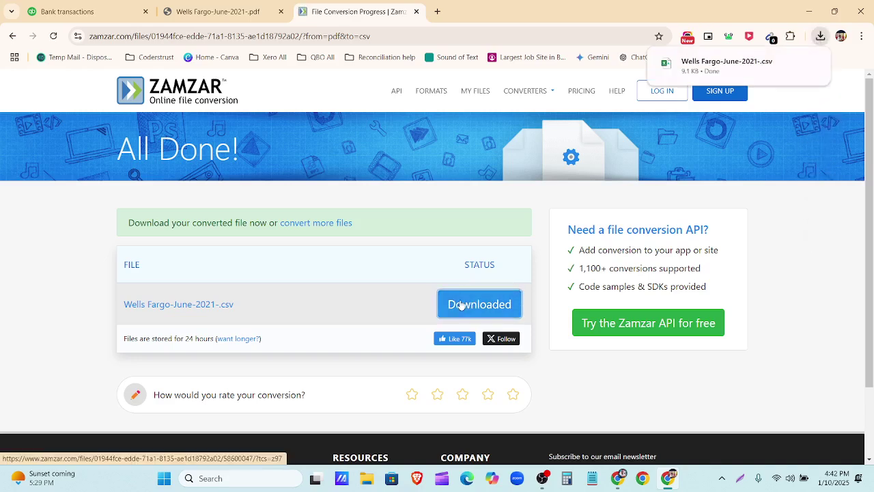
pyautogui.moveTo(731, 73)
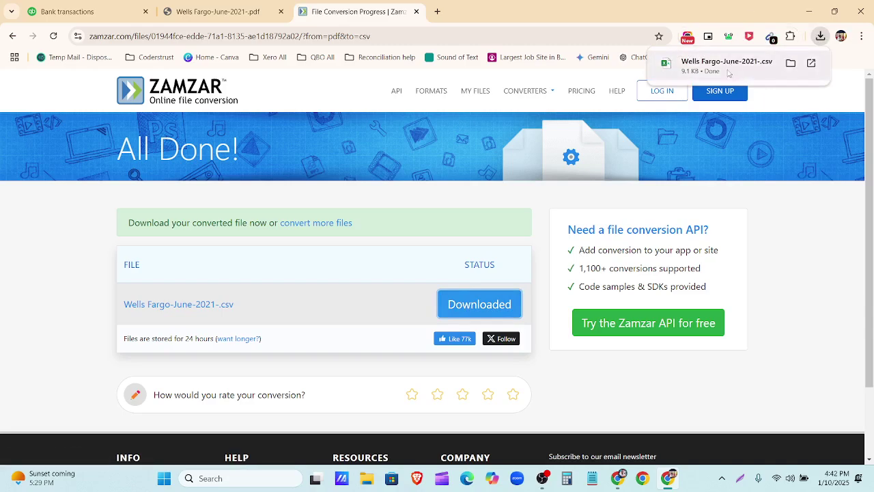
pyautogui.click(710, 65)
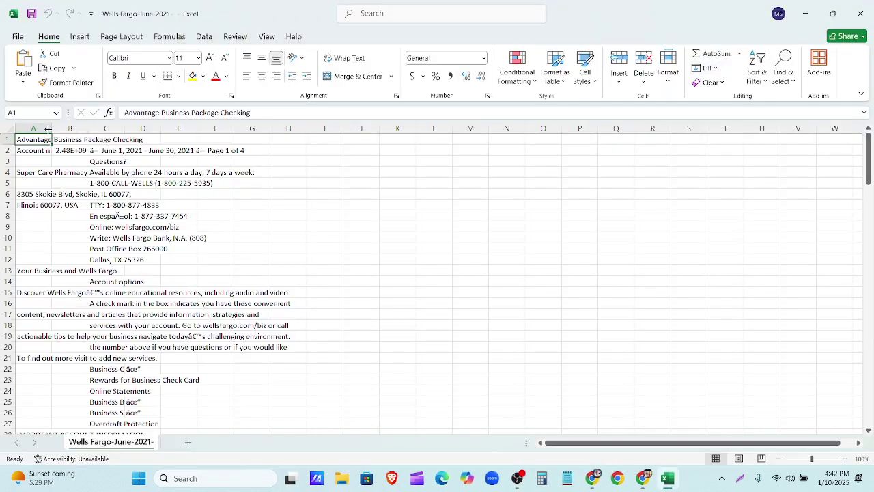
# Step: Widen columns A and B, scroll through the converted statement, then close Excel without saving
pyautogui.moveTo(48, 130); pyautogui.dragTo(263, 196)
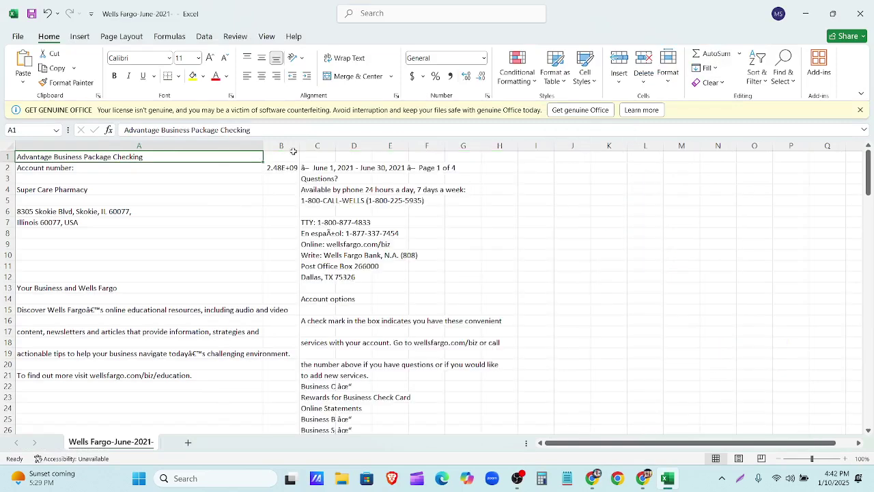
pyautogui.moveTo(292, 151); pyautogui.dragTo(782, 144)
pyautogui.scroll(-12, 594, 259)
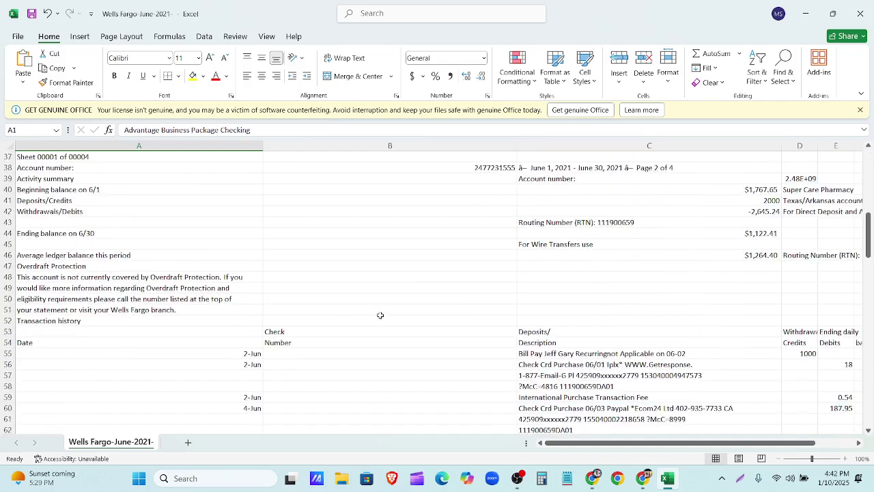
pyautogui.scroll(-20, 381, 315)
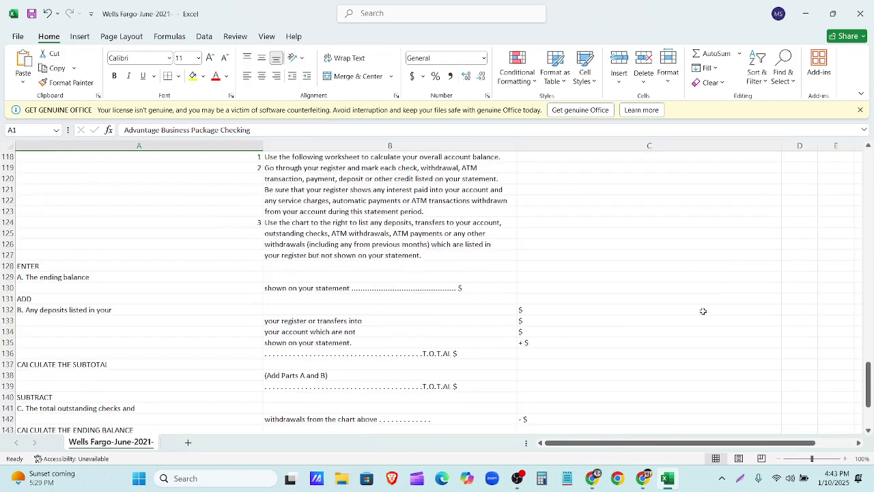
pyautogui.scroll(-18, 527, 335)
pyautogui.scroll(20, 550, 301)
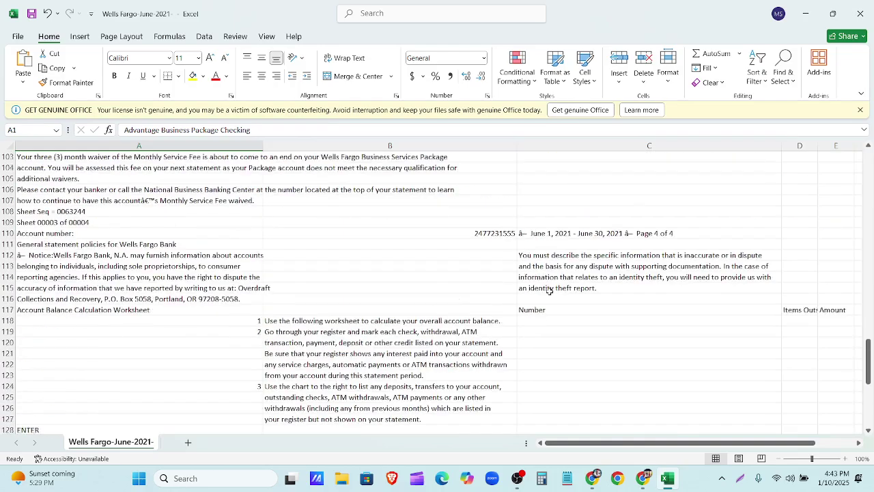
pyautogui.scroll(17, 549, 290)
pyautogui.scroll(8, 550, 291)
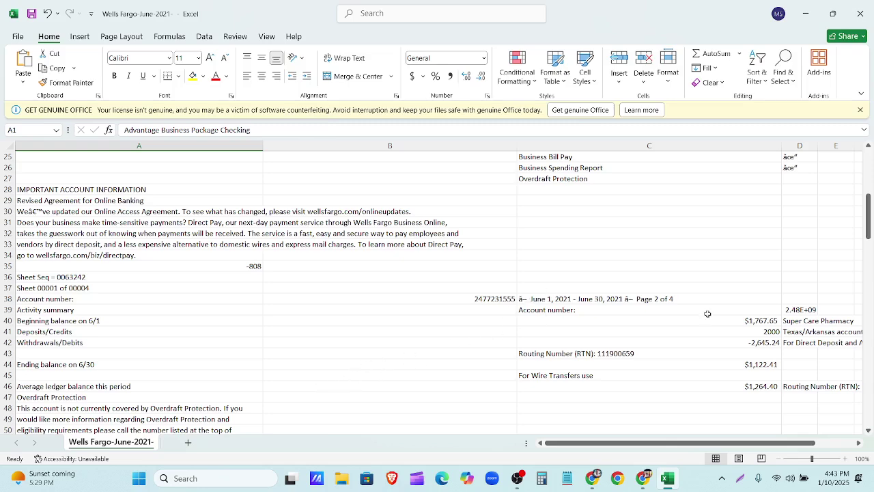
pyautogui.scroll(7, 619, 348)
pyautogui.scroll(1, 620, 348)
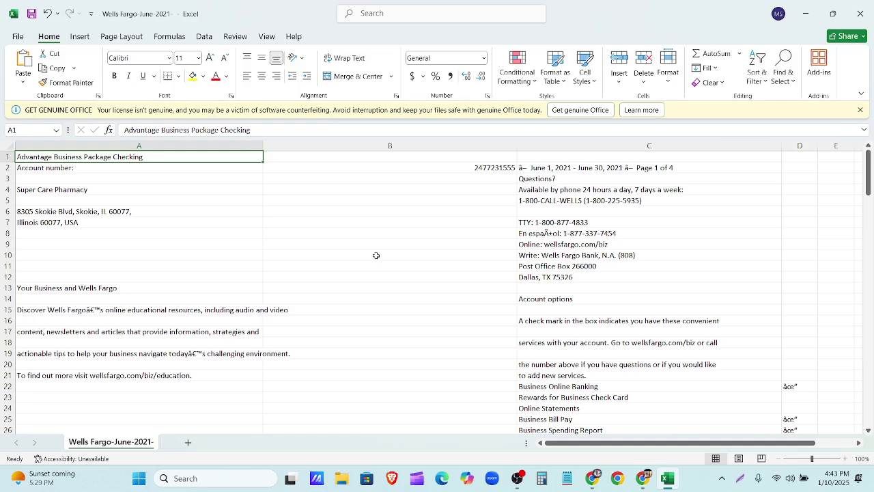
pyautogui.click(860, 14)
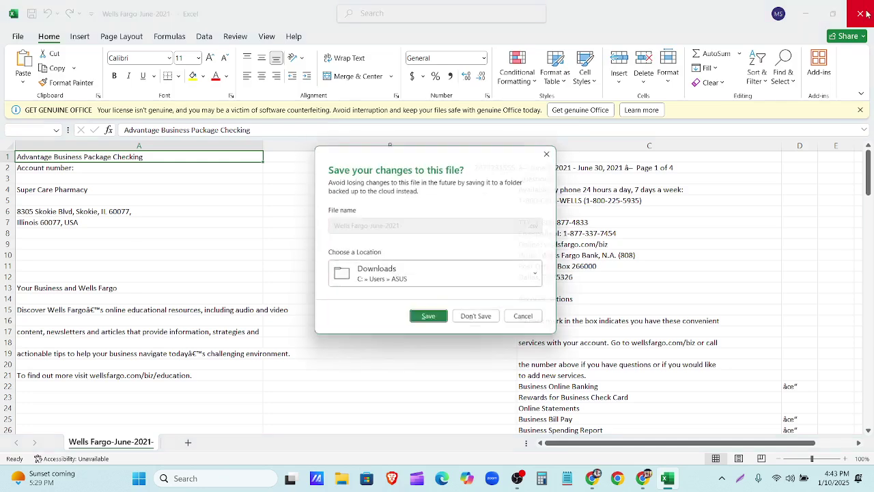
pyautogui.click(480, 321)
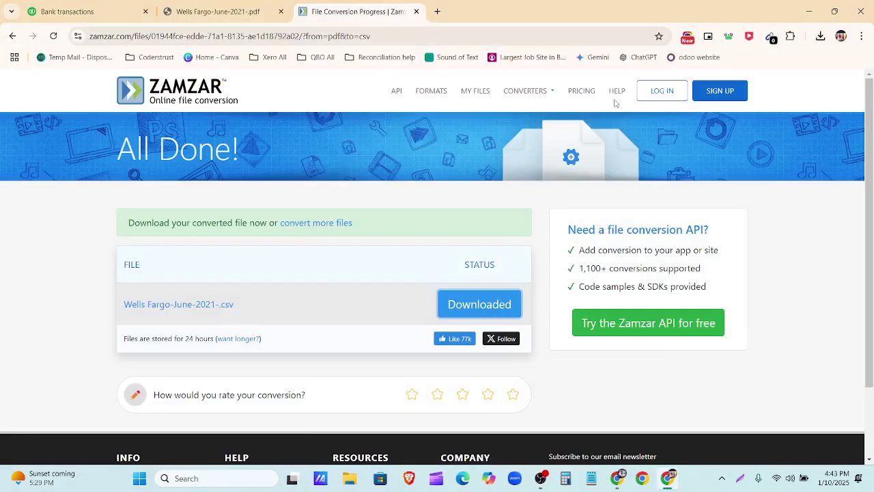
# Step: Glance at the Wells Fargo PDF, go back to the QuickBooks import page, then start a new search tab
pyautogui.click(214, 14)
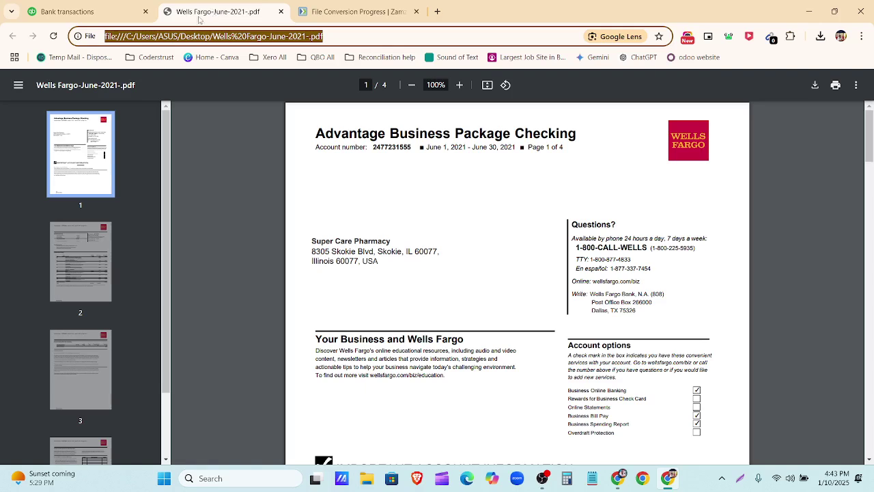
pyautogui.click(72, 14)
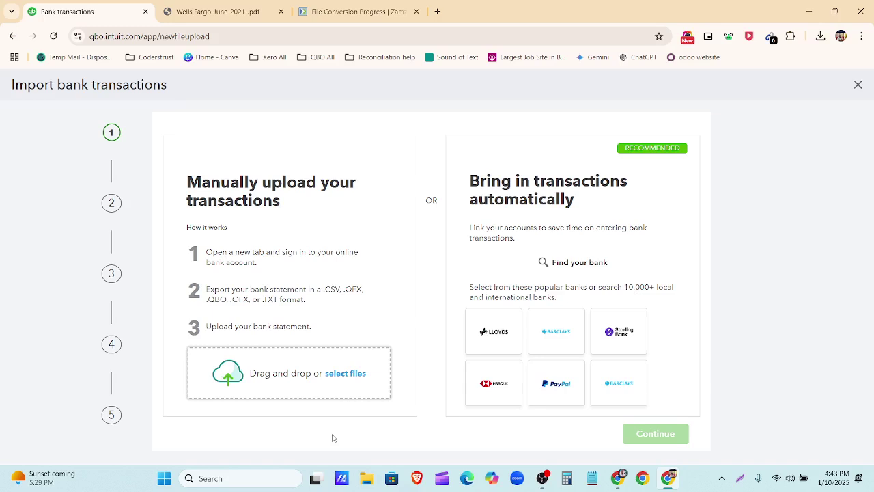
pyautogui.click(437, 12)
pyautogui.click(415, 35)
# Step: Search the web for 'file CR' and open the FileCR website
pyautogui.write('f')
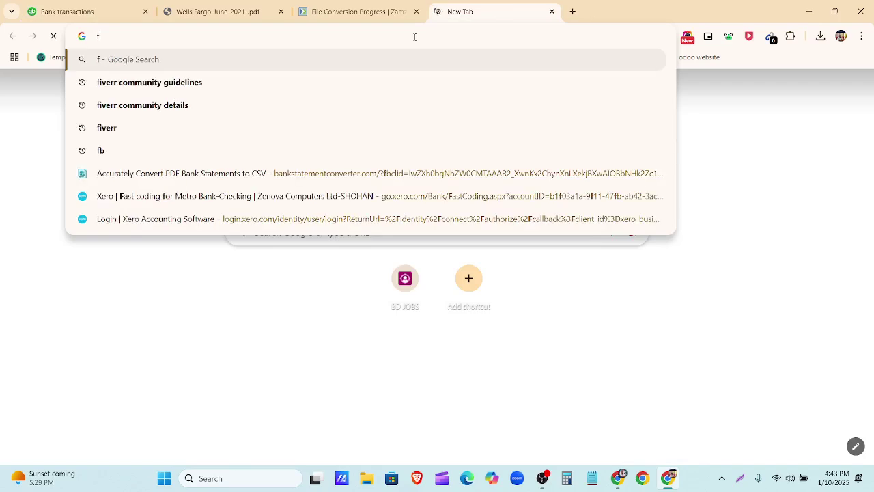
pyautogui.write('ile')
pyautogui.press('BackSpace')
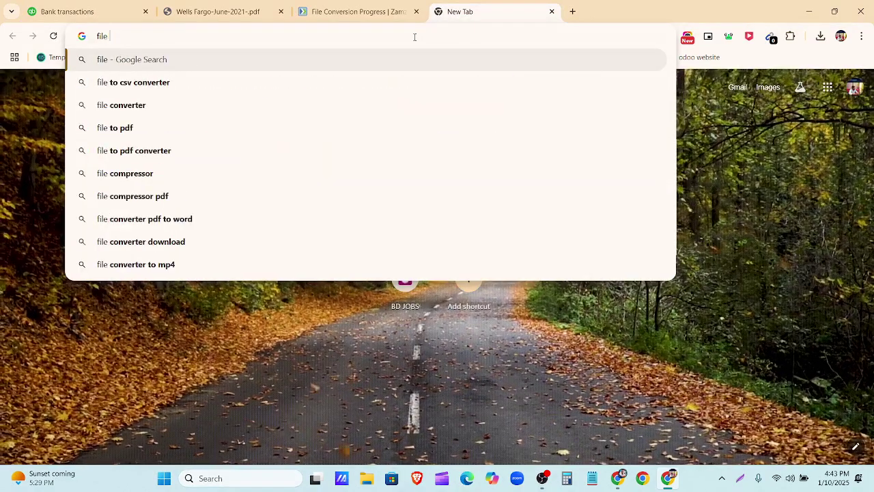
pyautogui.write('CR')
pyautogui.press('Return')
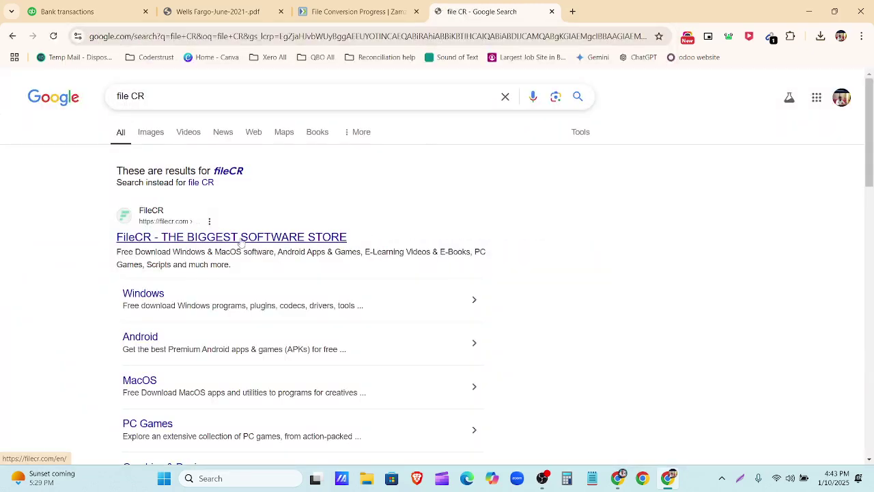
pyautogui.click(242, 239)
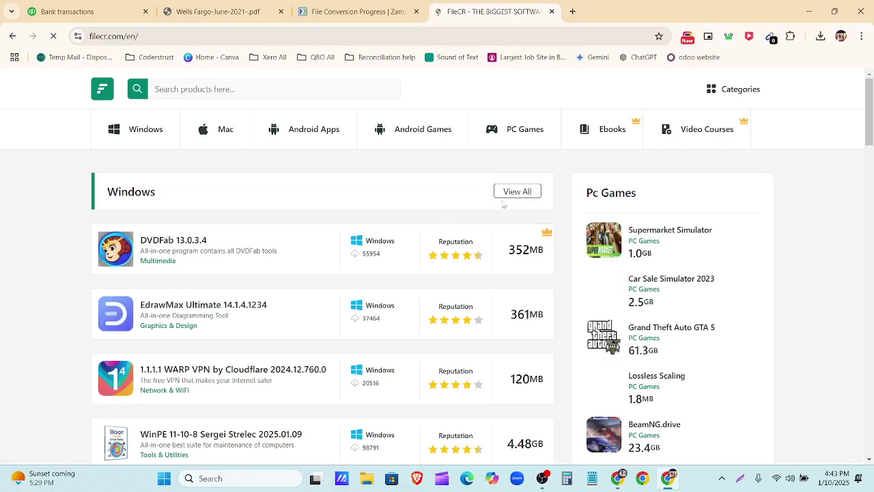
pyautogui.scroll(-1, 392, 237)
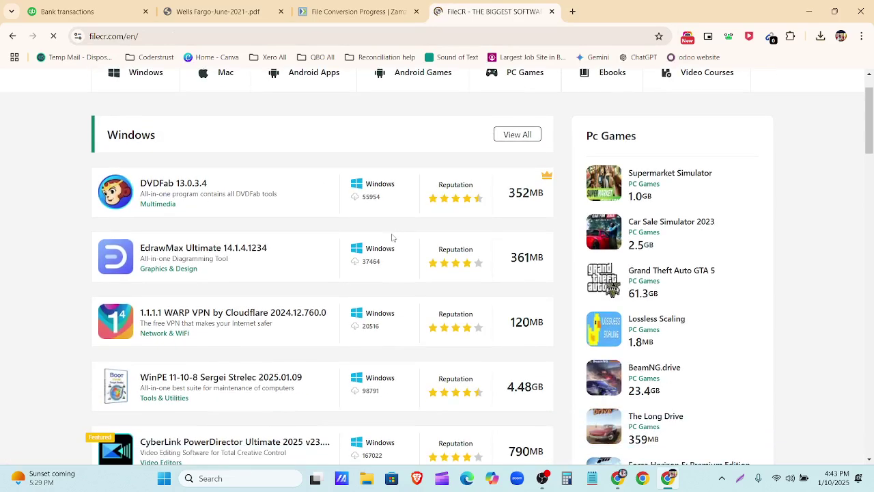
pyautogui.scroll(1, 393, 237)
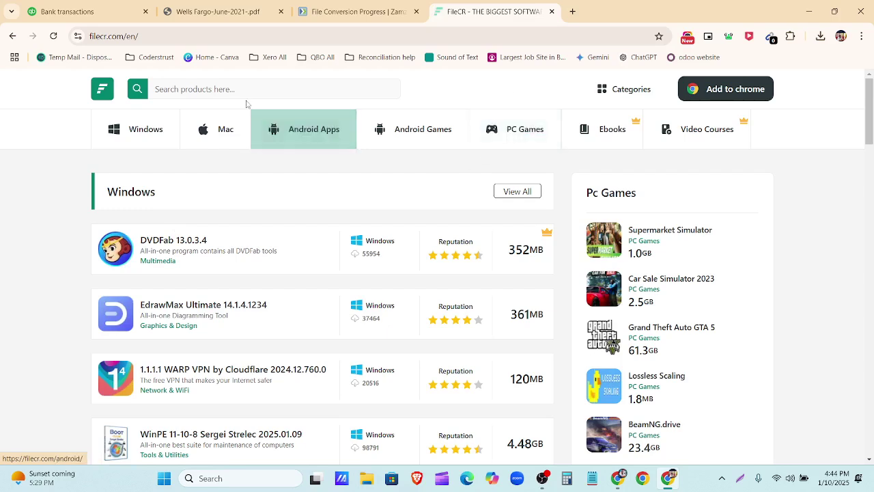
# Step: Search FileCR for 'excel', scroll the product results, then return to the Zamzar tab
pyautogui.click(241, 88)
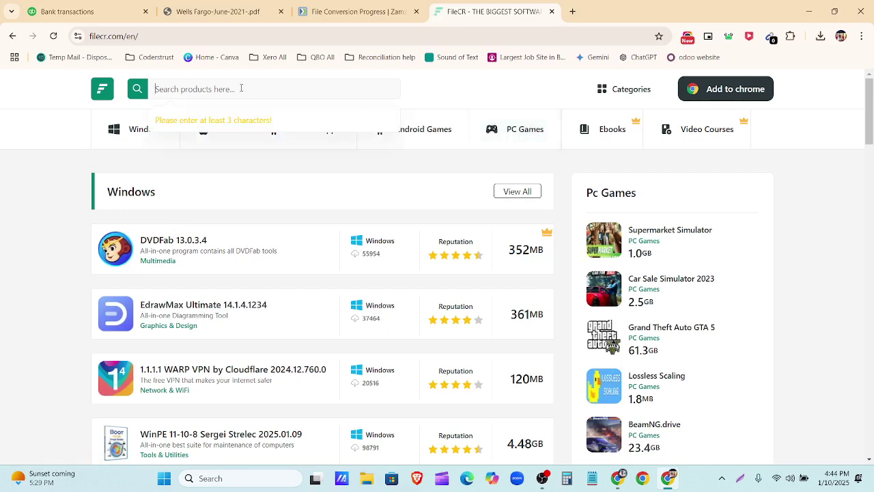
pyautogui.write('excel')
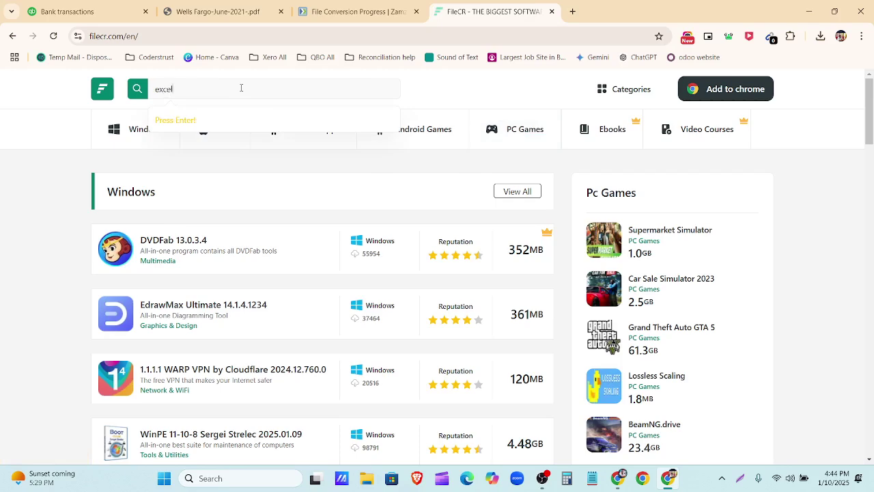
pyautogui.press('Return')
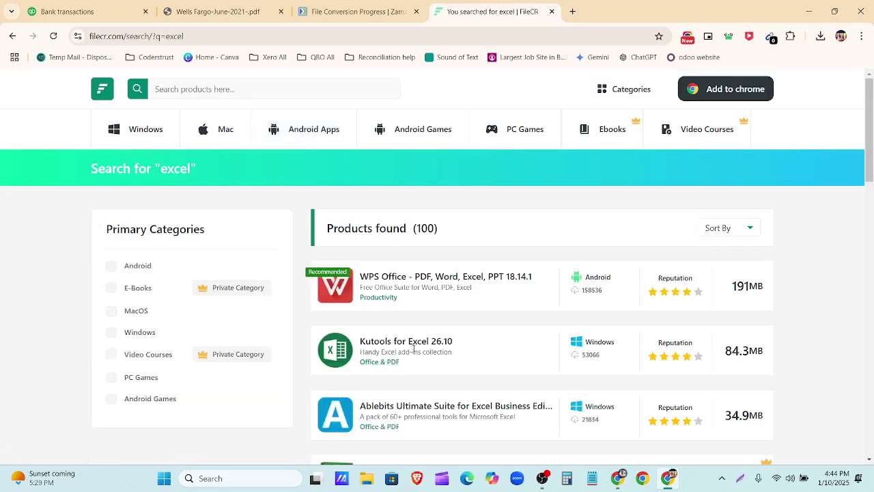
pyautogui.scroll(-1, 462, 364)
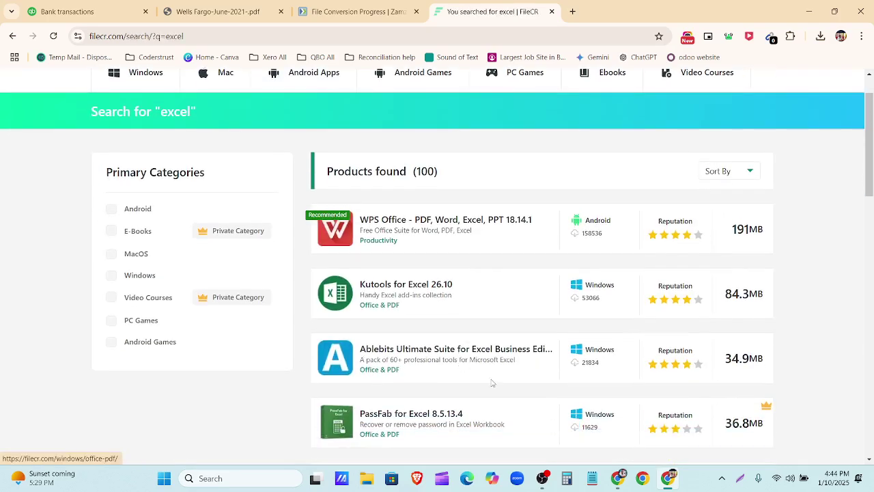
pyautogui.scroll(-2, 471, 381)
pyautogui.scroll(-3, 473, 383)
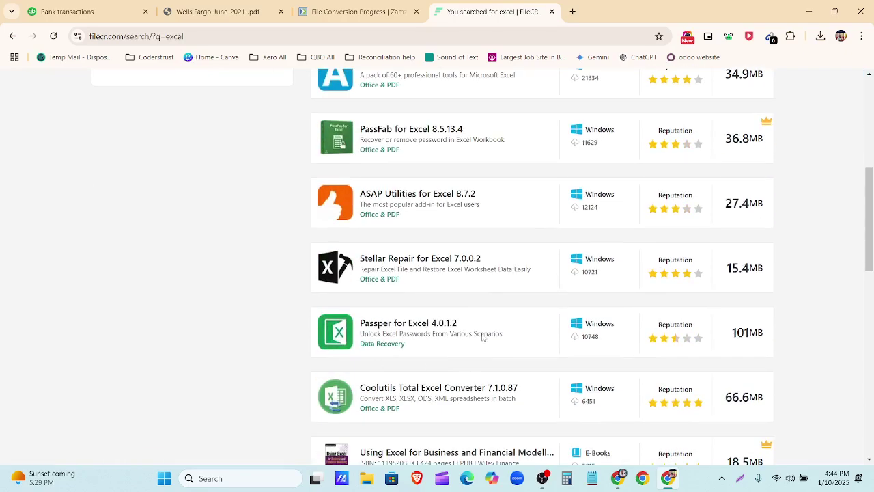
pyautogui.scroll(-5, 482, 337)
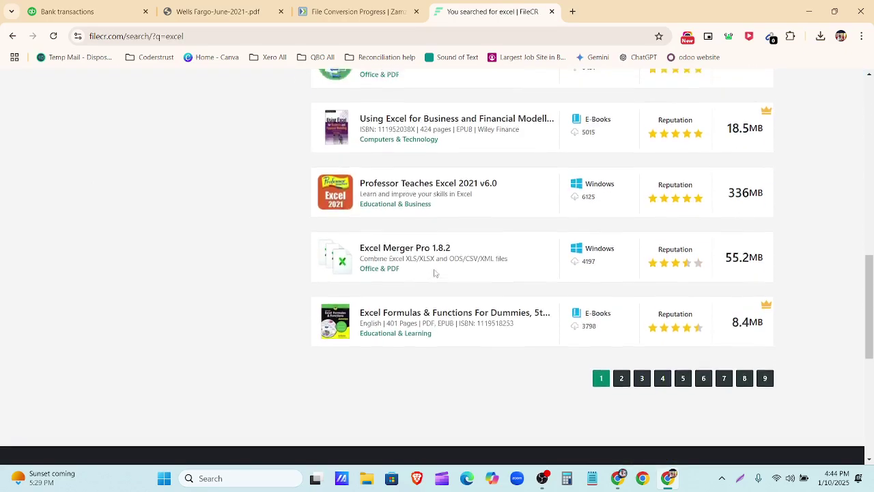
pyautogui.scroll(10, 434, 273)
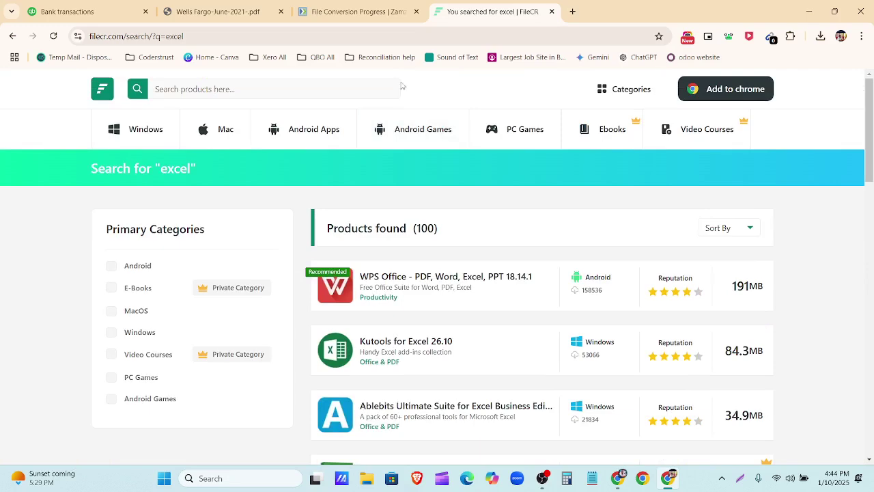
pyautogui.click(376, 12)
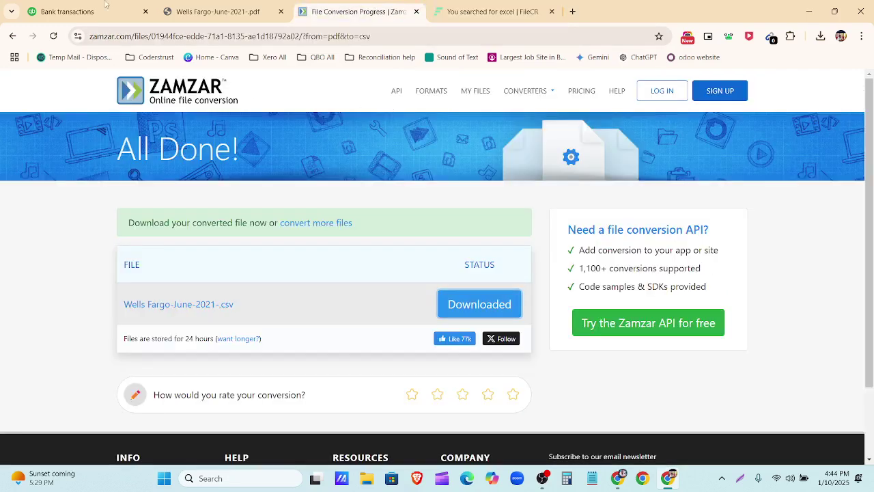
# Step: Download Wells Fargo-June-2021.csv from the Drive Bank Statements folder and close its preview
pyautogui.click(212, 10)
pyautogui.click(96, 14)
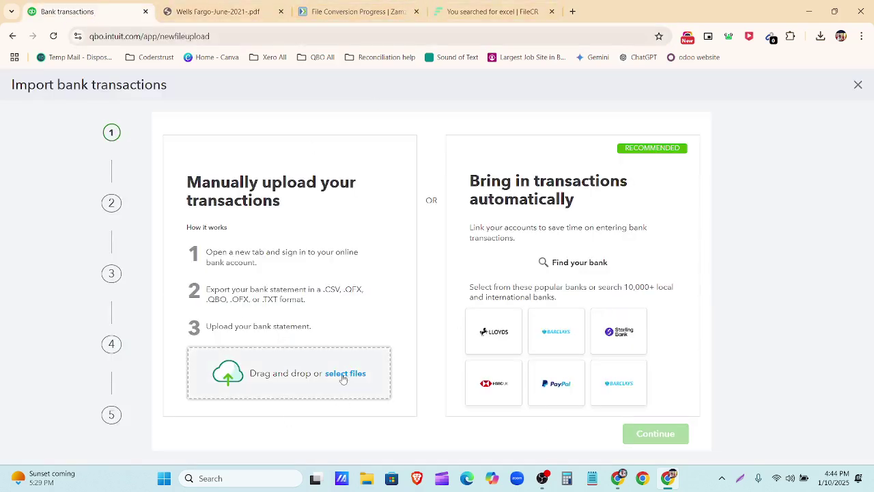
pyautogui.click(612, 484)
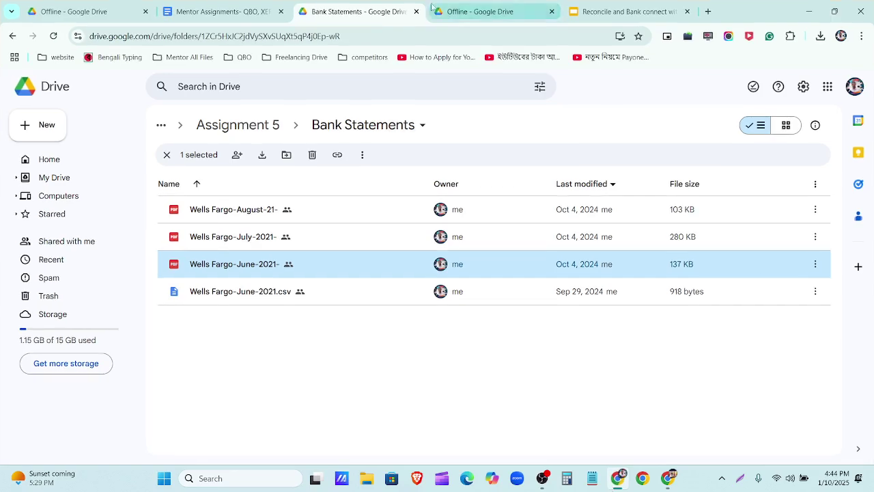
pyautogui.click(451, 13)
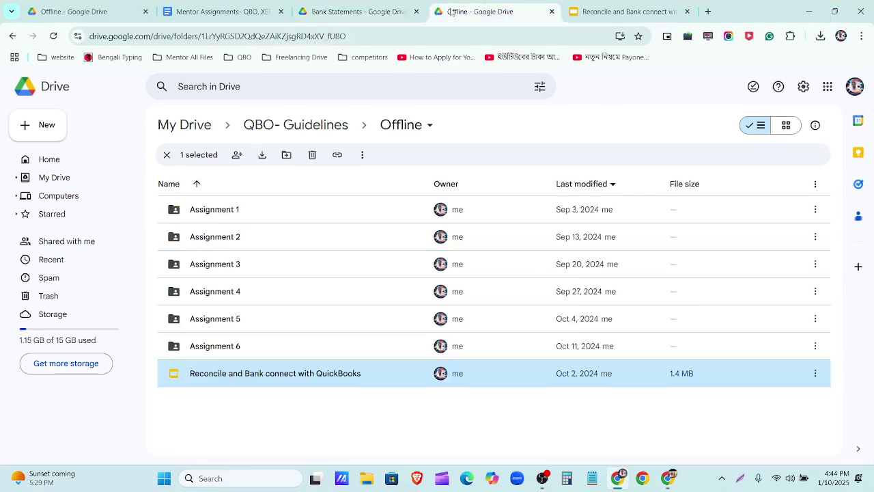
pyautogui.click(364, 12)
pyautogui.doubleClick(324, 300)
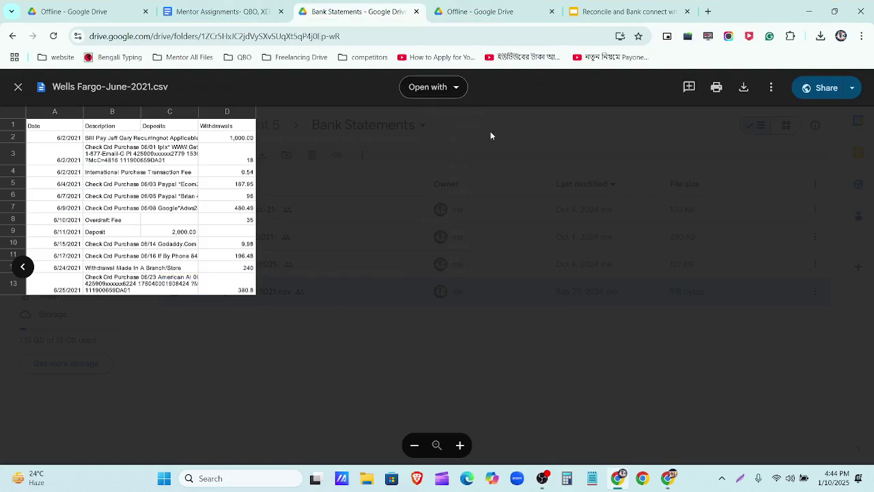
pyautogui.click(744, 87)
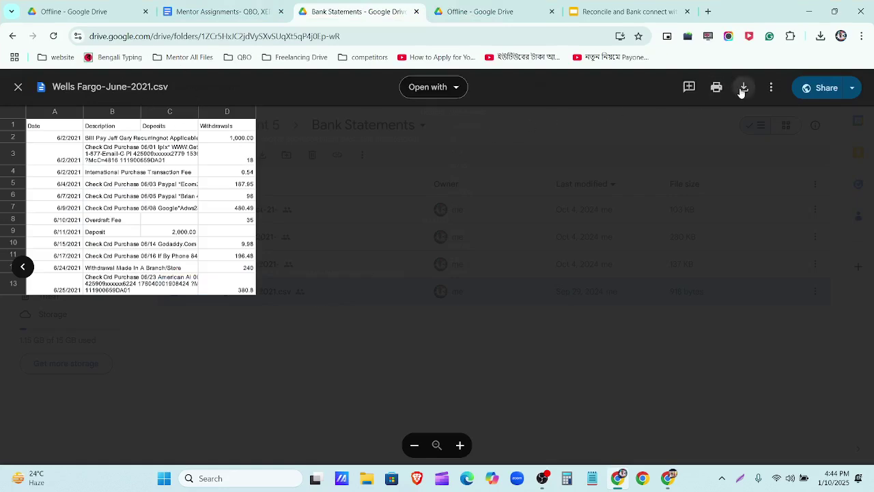
pyautogui.click(18, 90)
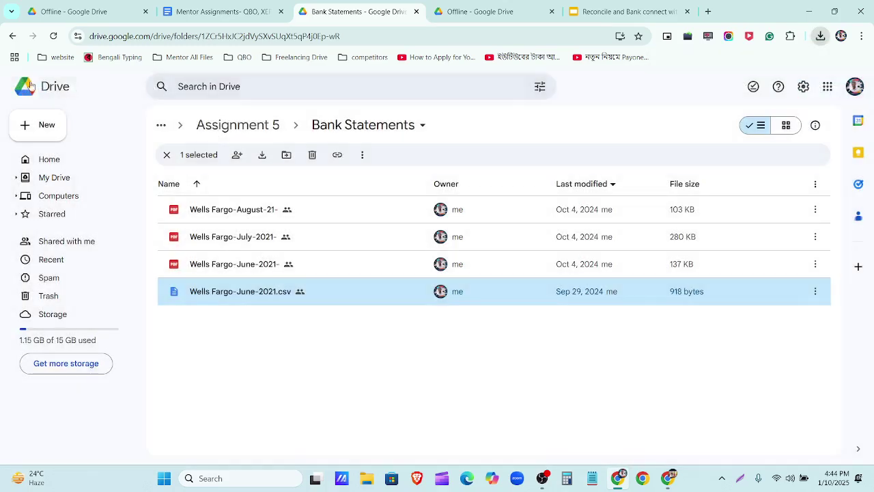
# Step: Browse Downloads from QuickBooks' file chooser, cancel it, and open File Explorer instead
pyautogui.click(811, 11)
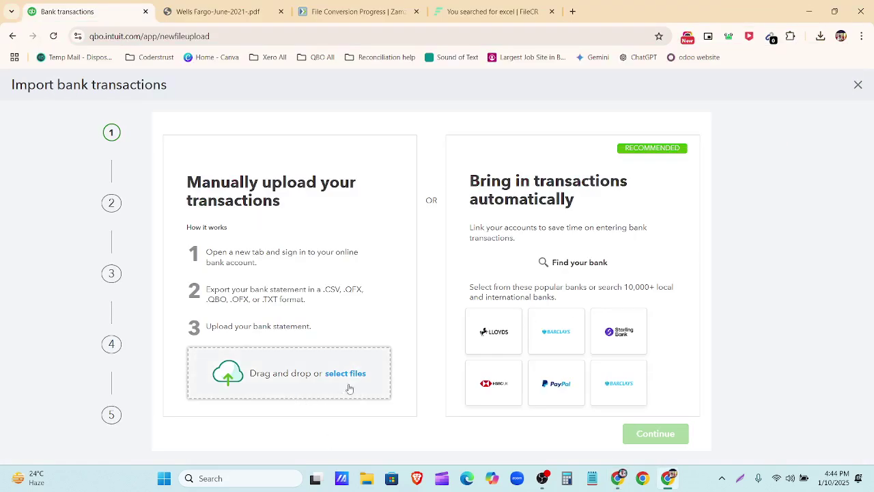
pyautogui.click(354, 377)
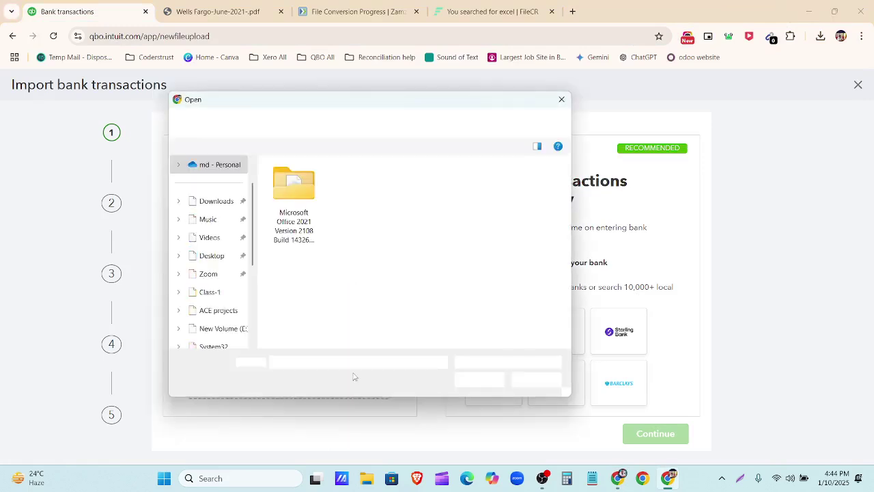
pyautogui.click(212, 201)
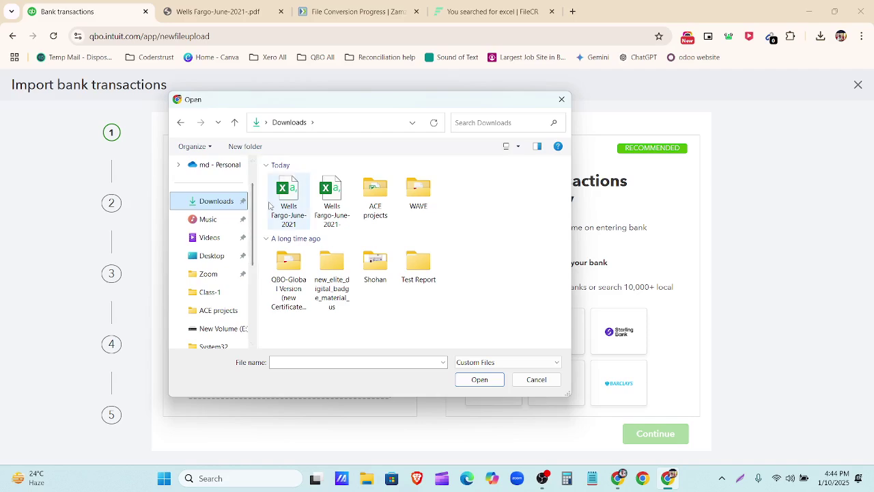
pyautogui.click(536, 380)
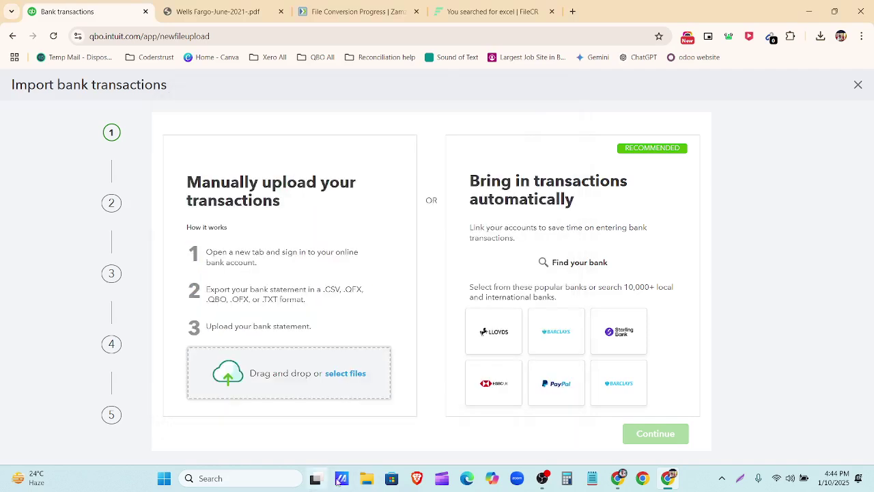
pyautogui.click(366, 480)
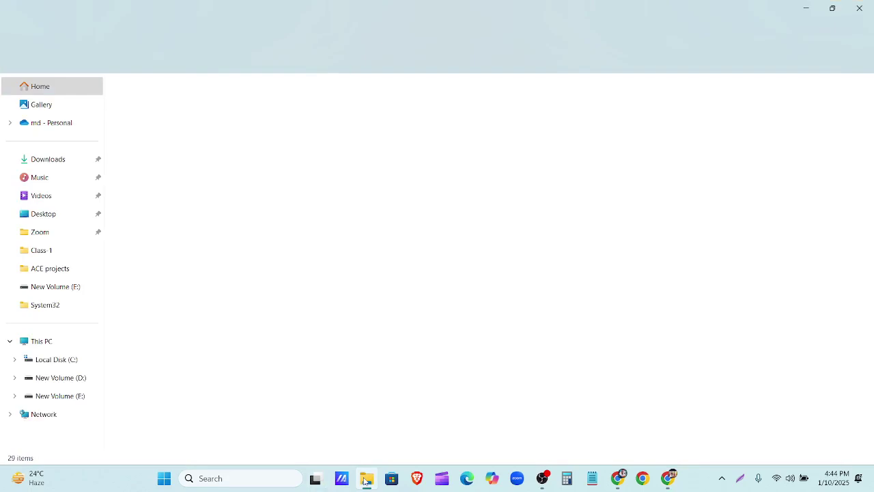
# Step: Delete the duplicate Wells Fargo download in Downloads and open Wells Fargo-June-2021 in Excel
pyautogui.click(833, 9)
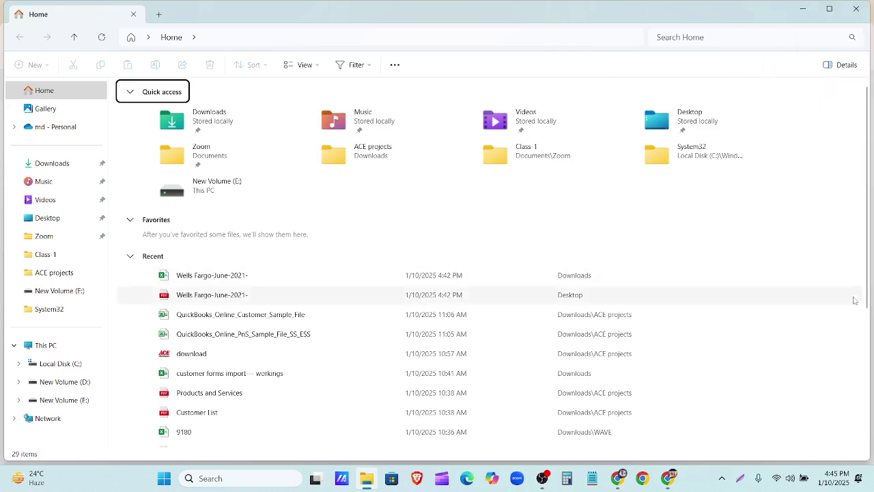
pyautogui.moveTo(869, 279); pyautogui.dragTo(348, 280)
pyautogui.moveTo(189, 11); pyautogui.dragTo(488, 20)
pyautogui.click(372, 170)
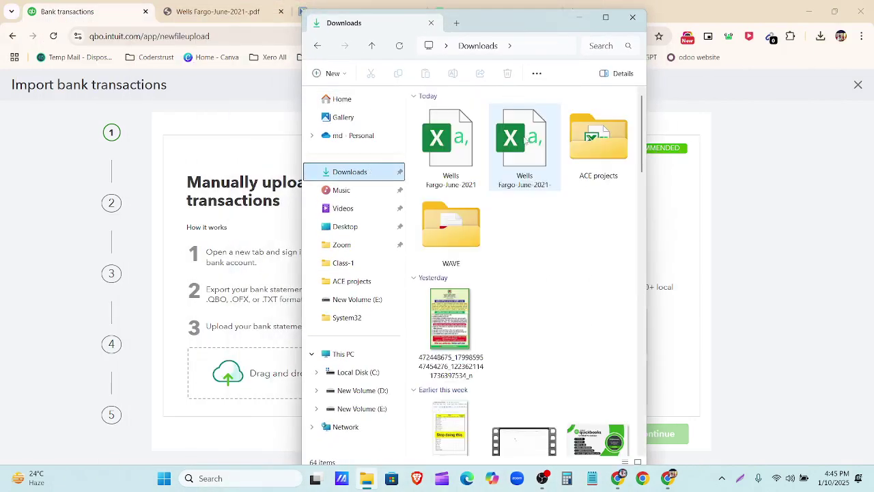
pyautogui.click(527, 160)
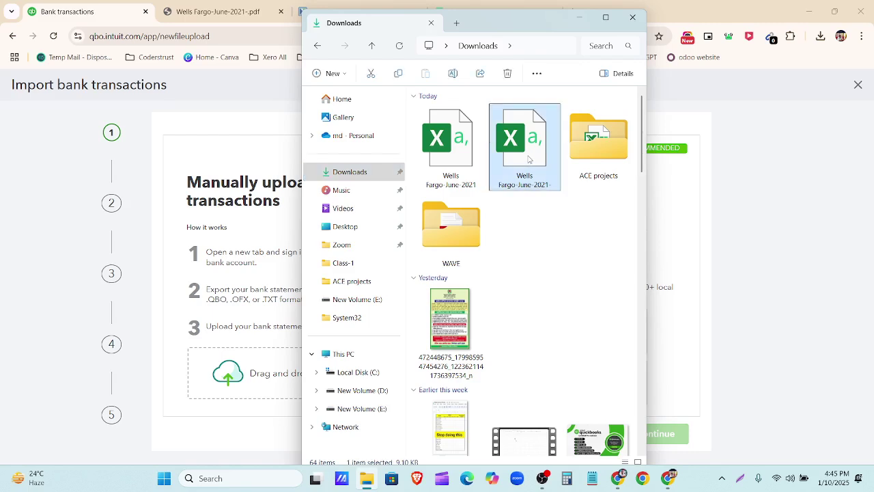
pyautogui.press('Delete')
pyautogui.doubleClick(461, 168)
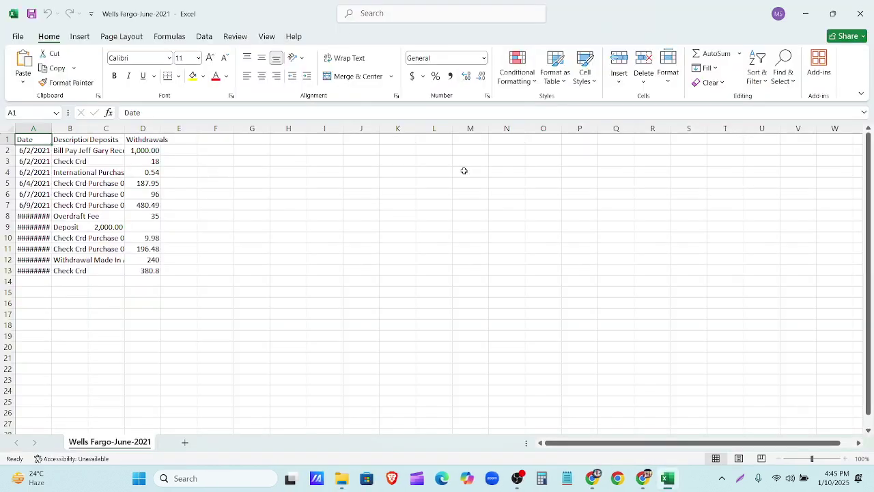
# Step: Autofit columns A–D (Date, Description, Deposits, Withdrawals), then close Excel without saving
pyautogui.doubleClick(53, 129)
pyautogui.press('Right')
pyautogui.press('Right')
pyautogui.press('Right')
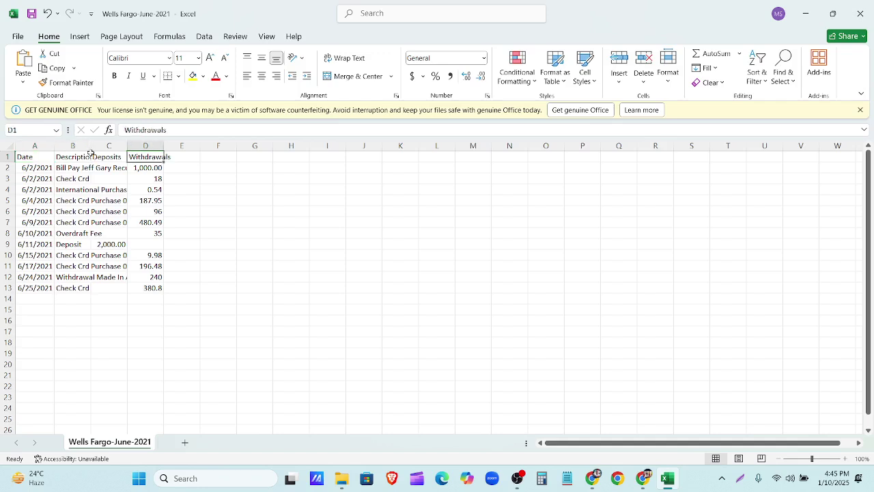
pyautogui.press('Left')
pyautogui.doubleClick(89, 145)
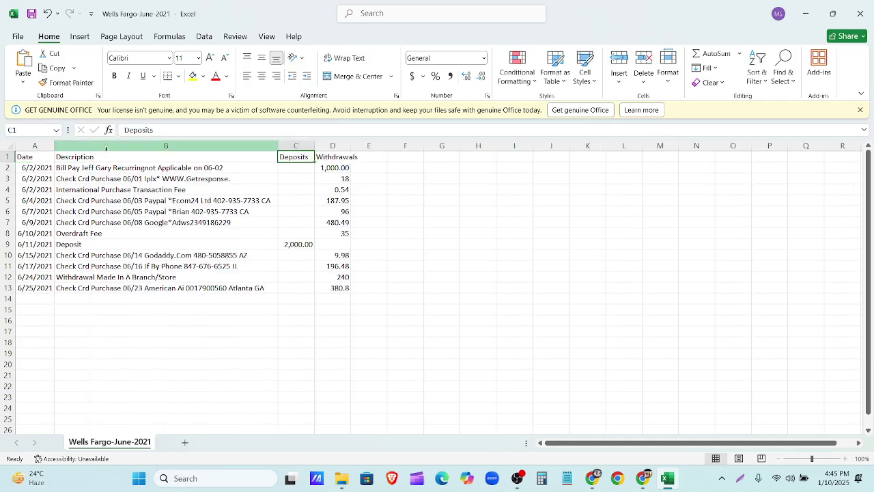
pyautogui.doubleClick(313, 145)
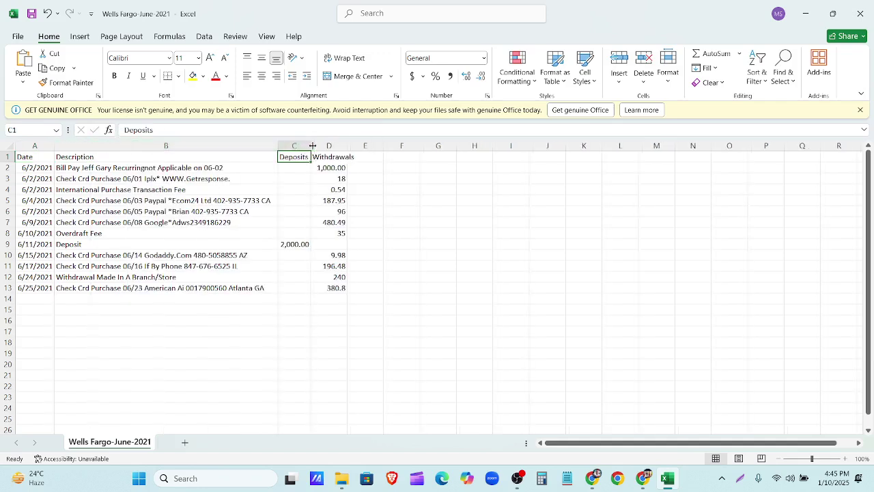
pyautogui.doubleClick(347, 145)
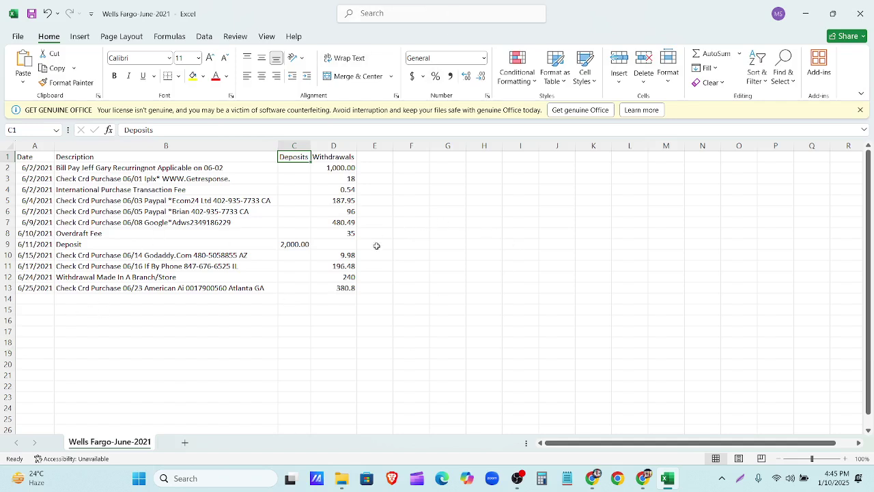
pyautogui.click(866, 15)
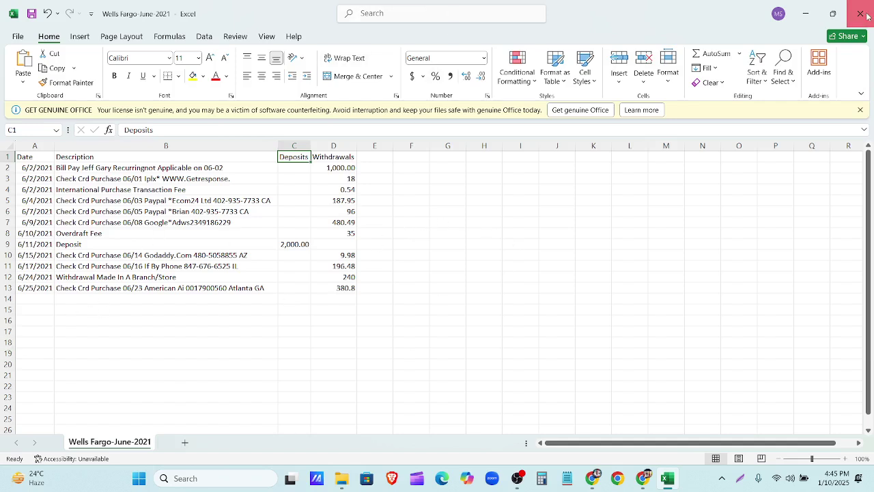
pyautogui.click(476, 325)
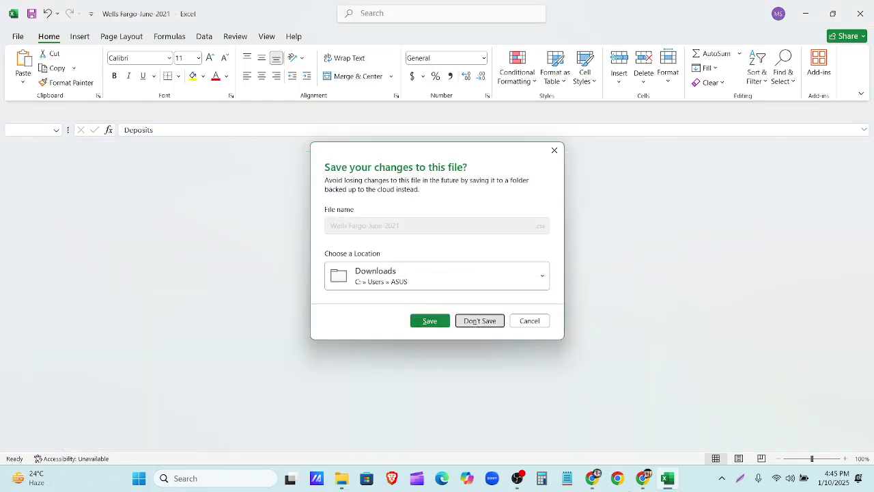
pyautogui.click(760, 356)
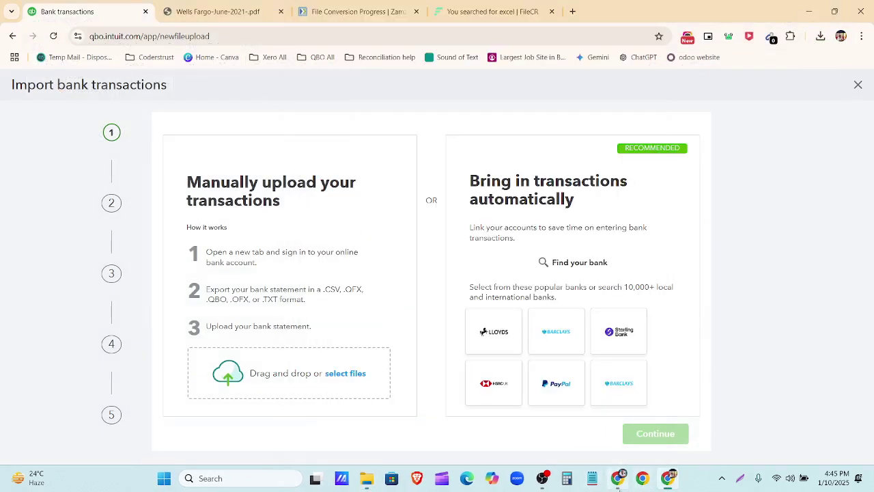
pyautogui.moveTo(617, 478)
pyautogui.click(618, 420)
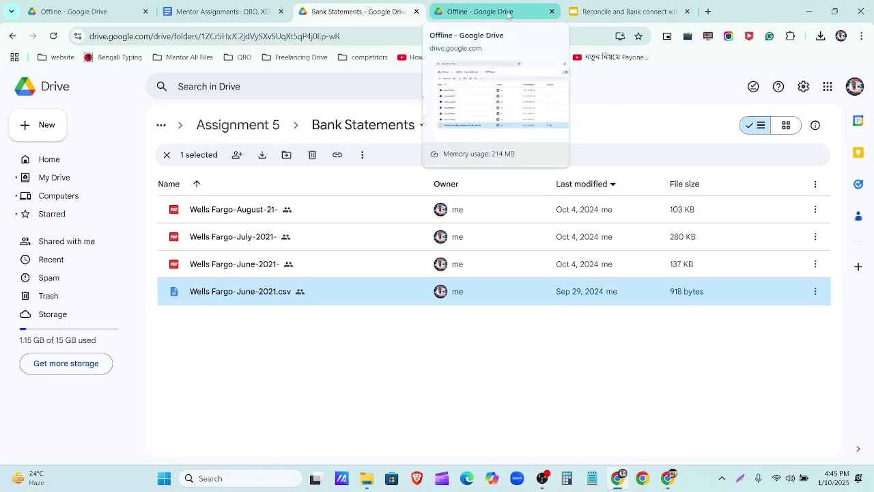
pyautogui.doubleClick(286, 295)
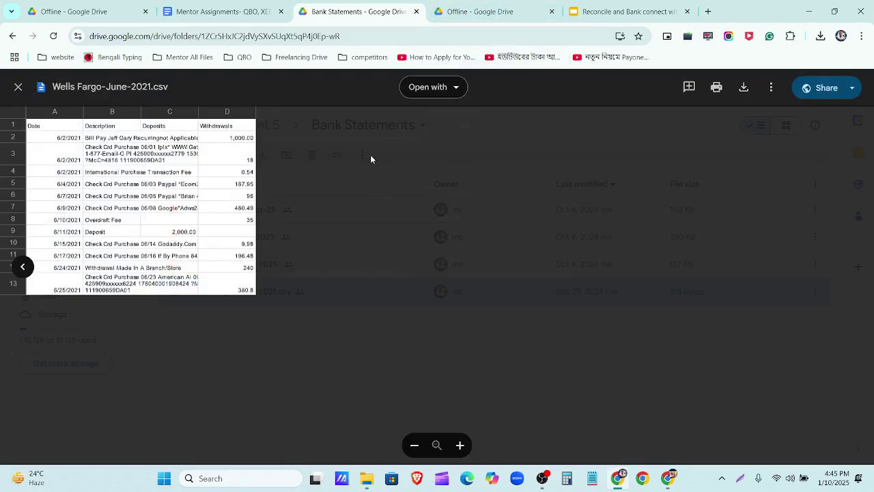
pyautogui.click(806, 11)
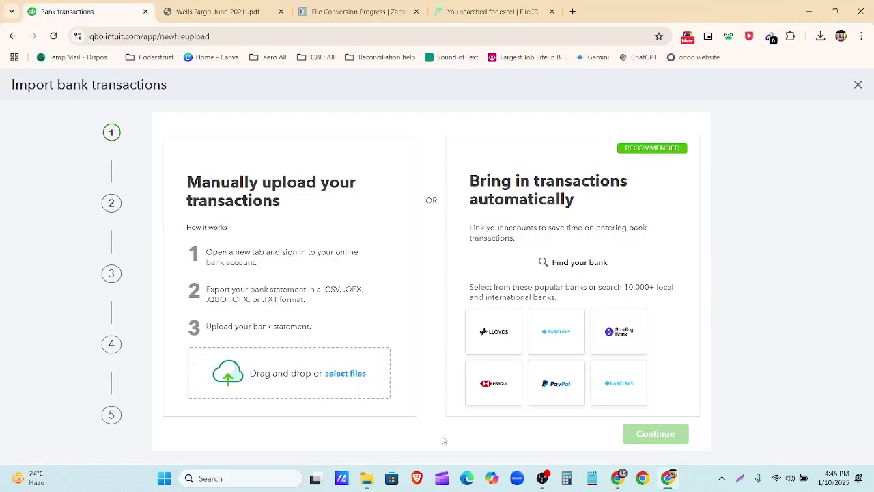
# Step: Upload Wells Fargo-June-2021 from the Downloads folder into the QuickBooks bank import
pyautogui.click(353, 375)
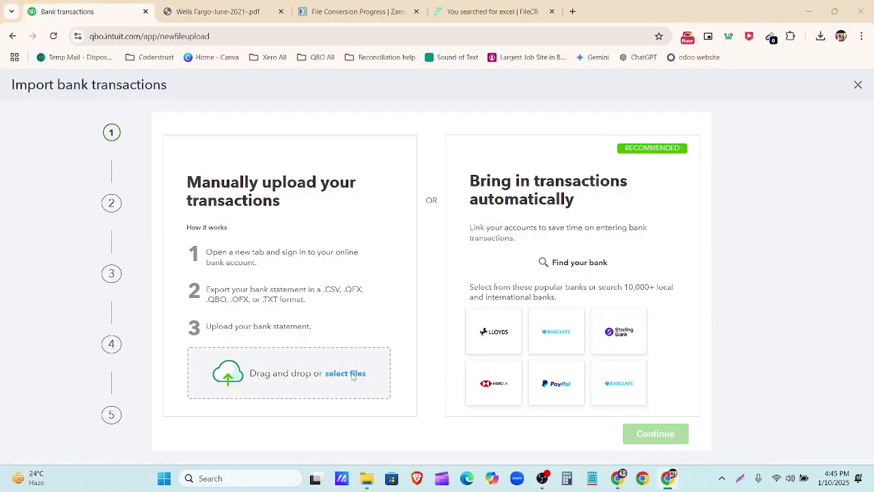
pyautogui.click(205, 201)
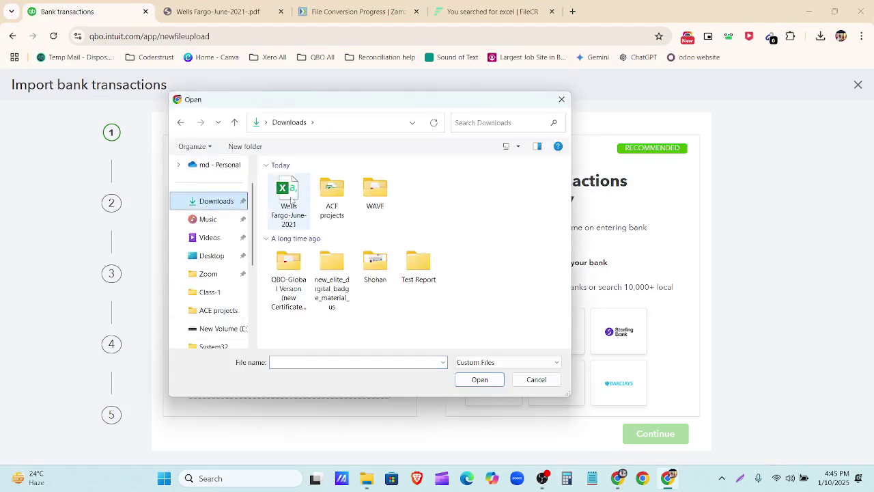
pyautogui.click(292, 198)
pyautogui.click(478, 379)
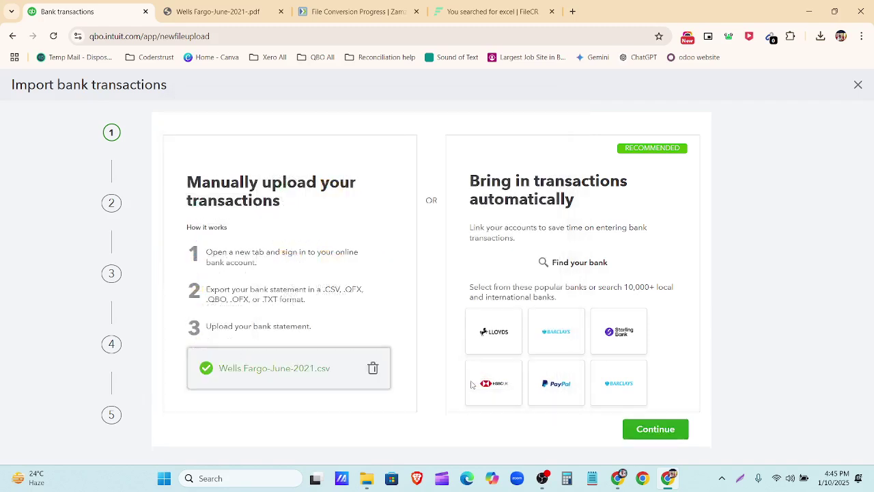
pyautogui.click(674, 432)
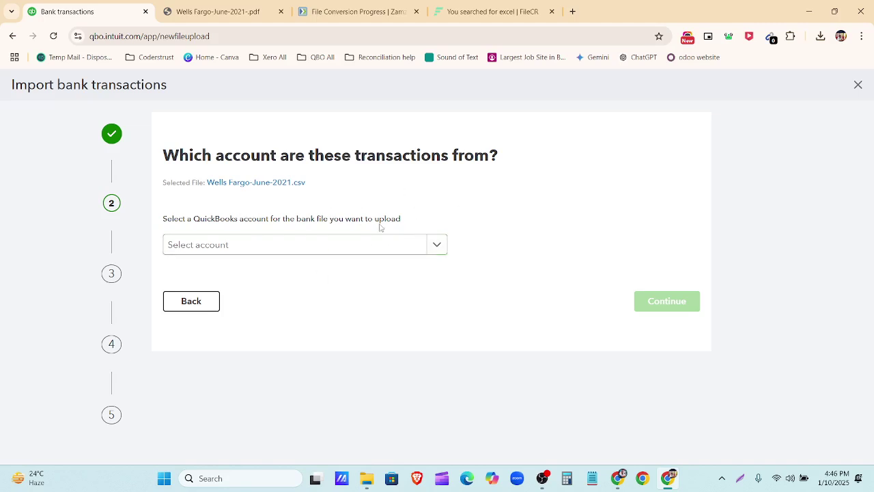
# Step: Assign the import to the 1000 Welles Fargo-New account and continue to file setup
pyautogui.click(438, 245)
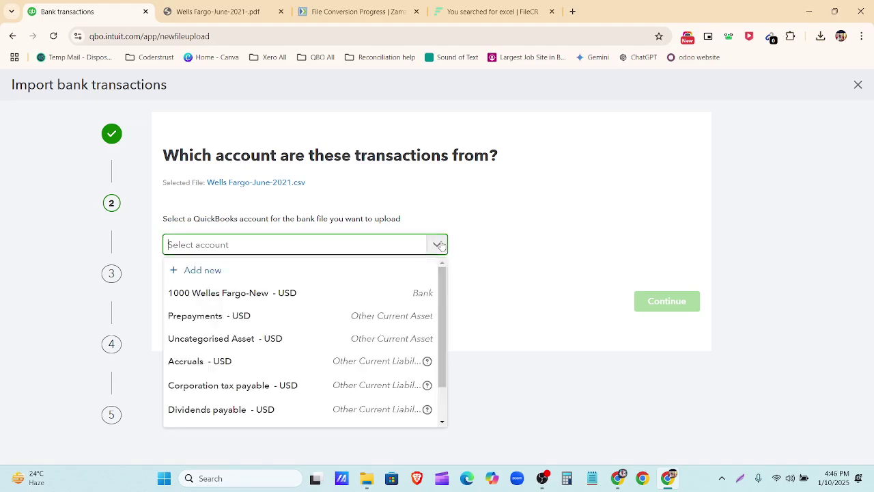
pyautogui.click(328, 293)
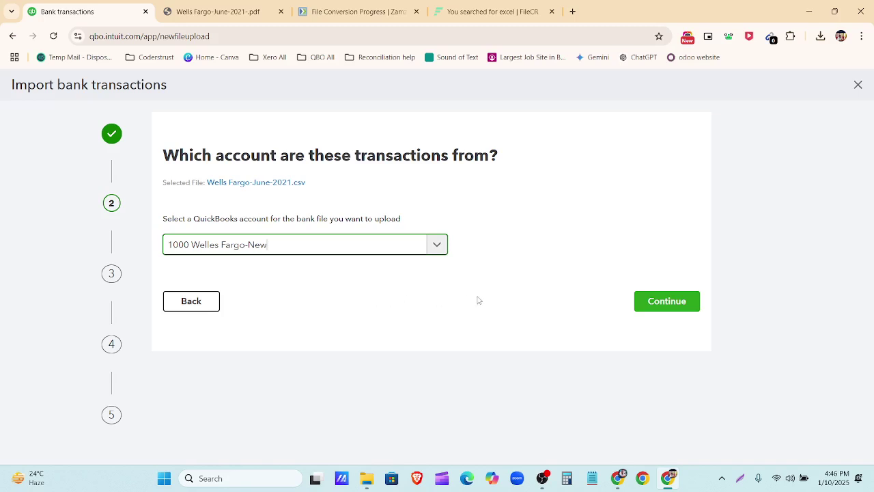
pyautogui.click(664, 305)
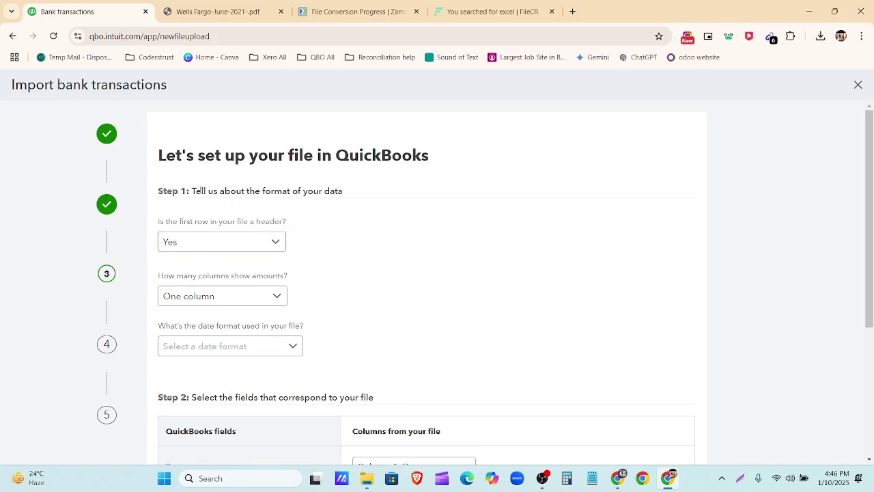
# Step: Highlight the Step 1 file-format instructions, then open Downloads to show the Wells Fargo-June-2021 file
pyautogui.scroll(-2, 277, 200)
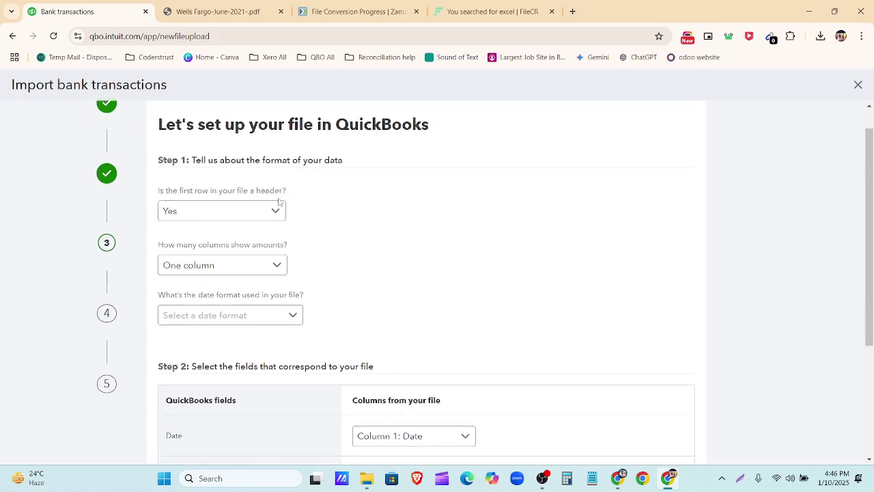
pyautogui.scroll(2, 267, 219)
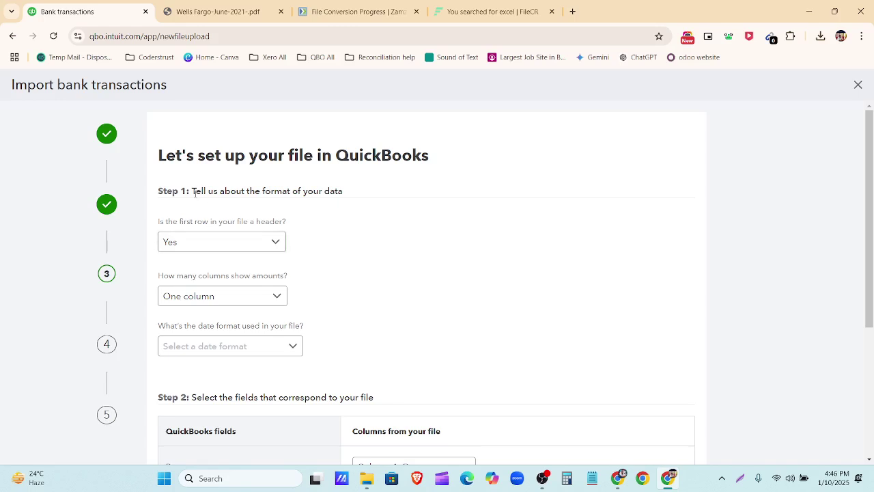
pyautogui.moveTo(194, 192); pyautogui.dragTo(356, 186)
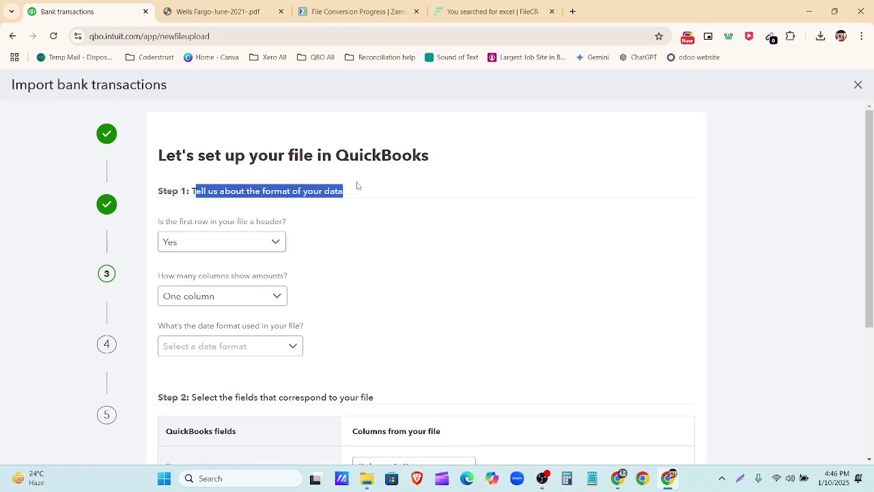
pyautogui.click(348, 218)
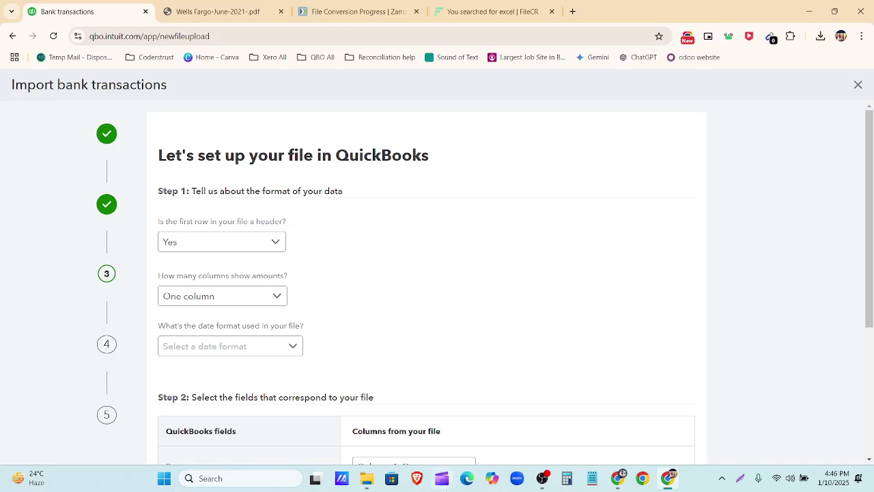
pyautogui.click(367, 478)
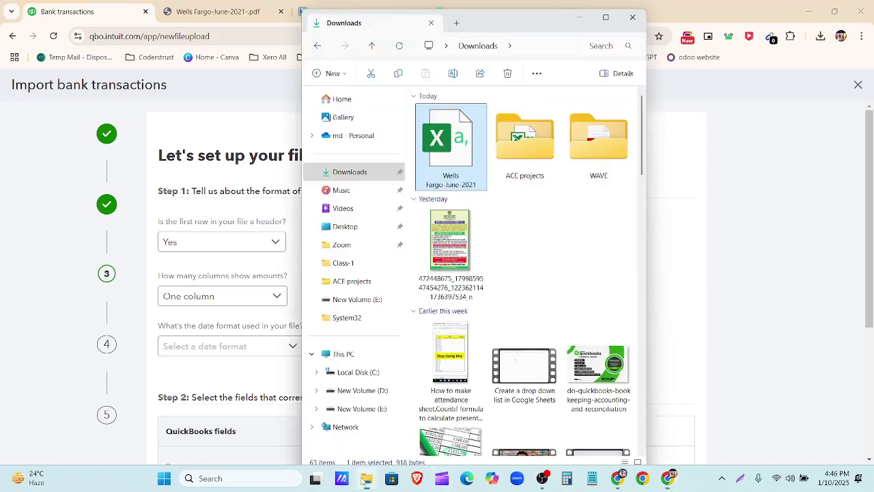
# Step: Open Wells Fargo-June-2021 in Excel and AutoFit columns A–D for dates, descriptions, deposits and withdrawals
pyautogui.doubleClick(467, 150)
pyautogui.click(44, 281)
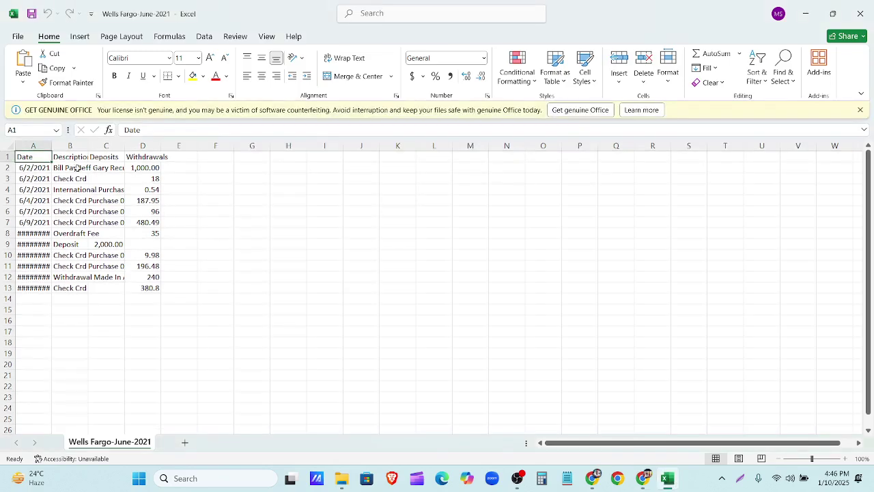
pyautogui.doubleClick(51, 145)
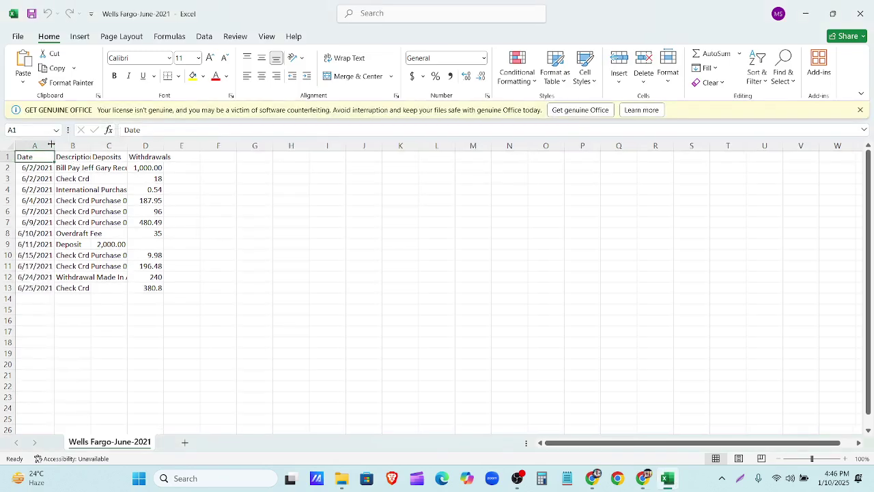
pyautogui.doubleClick(91, 145)
pyautogui.doubleClick(315, 145)
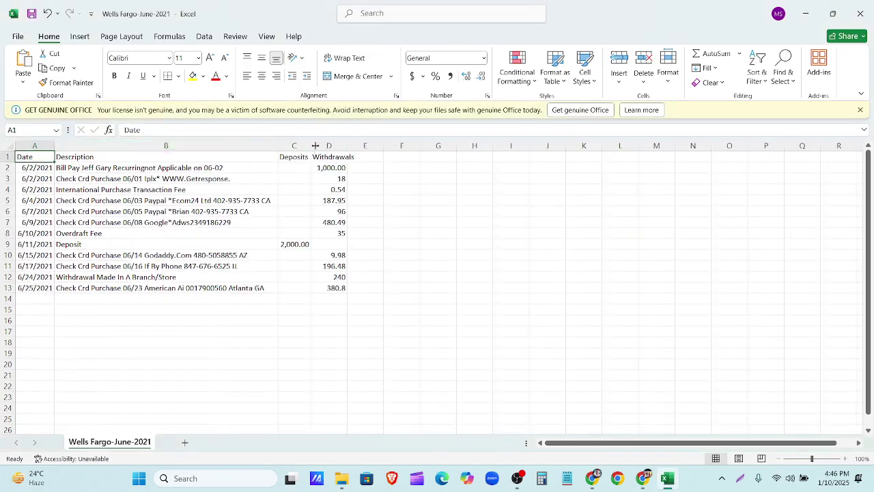
pyautogui.doubleClick(350, 145)
pyautogui.click(806, 14)
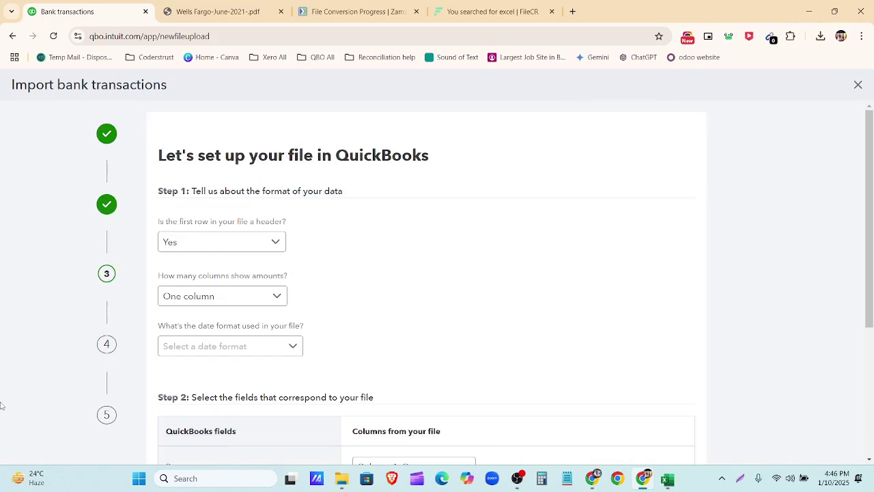
# Step: Set the number of amount columns to Two columns after checking the Wells Fargo sheet's layout
pyautogui.scroll(-1, 202, 280)
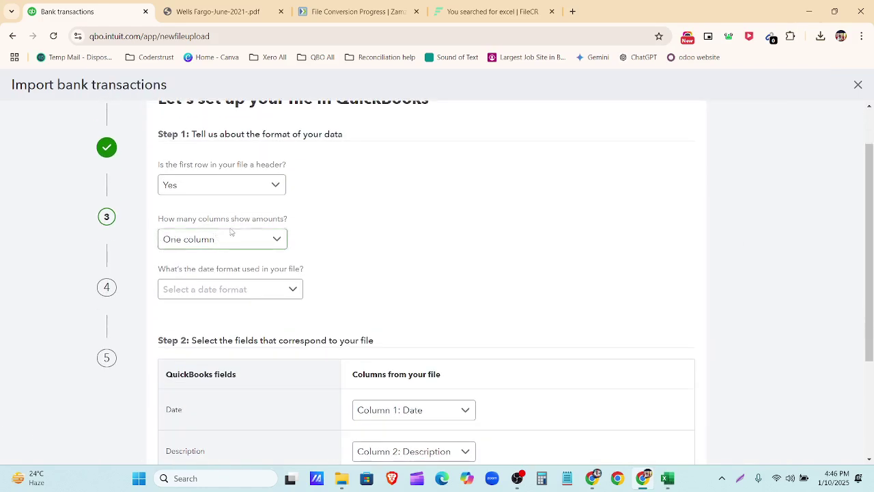
pyautogui.click(270, 247)
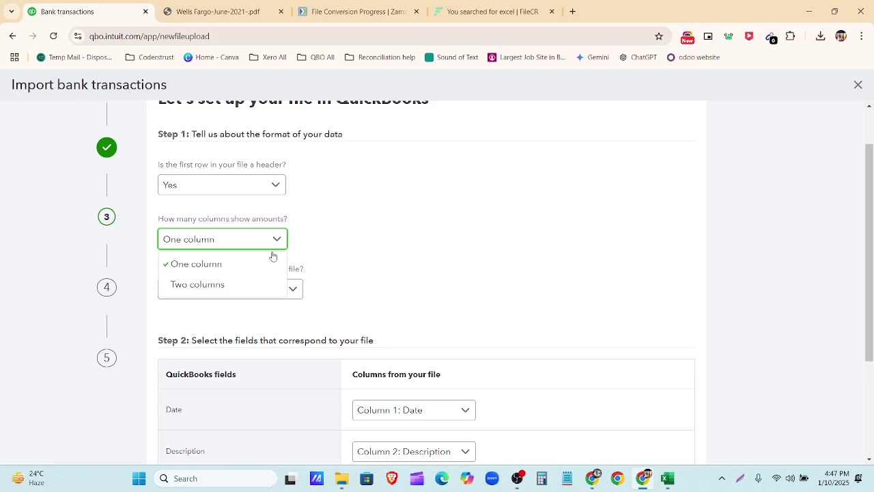
pyautogui.click(667, 479)
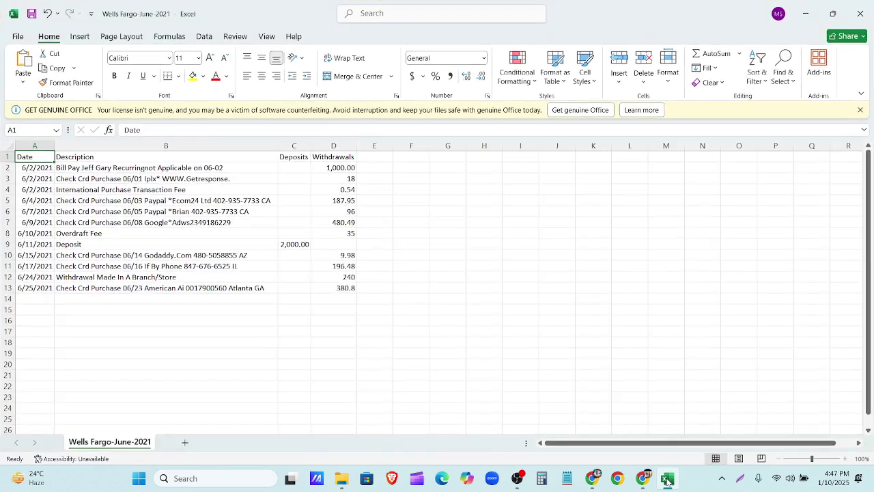
pyautogui.click(667, 479)
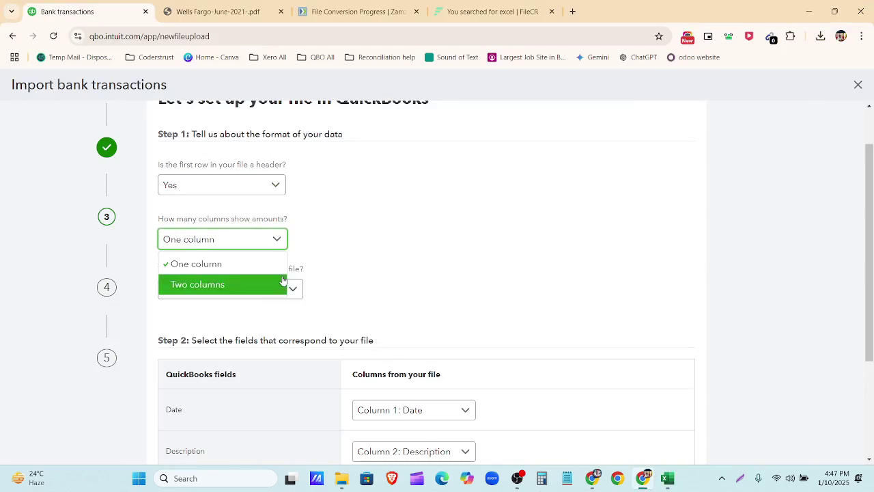
pyautogui.click(241, 282)
# Step: Choose MM/dd/yyyy as the date format after rechecking the Excel sheet
pyautogui.scroll(-1, 263, 284)
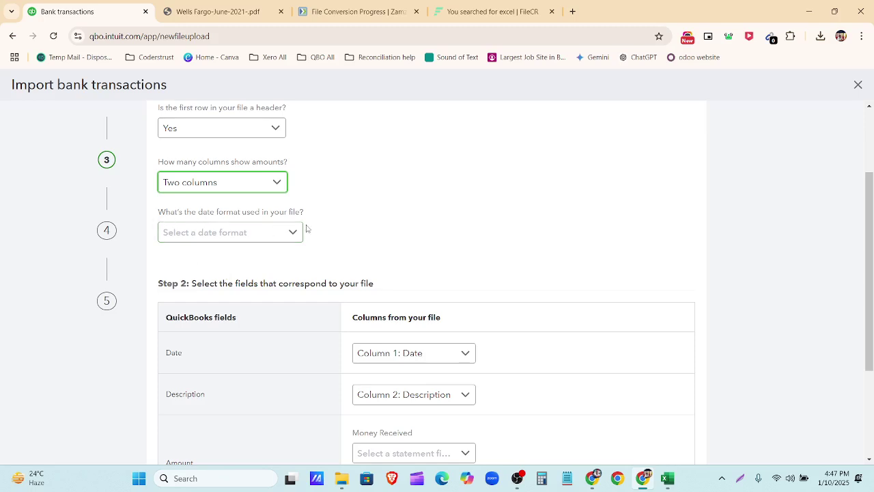
pyautogui.click(674, 485)
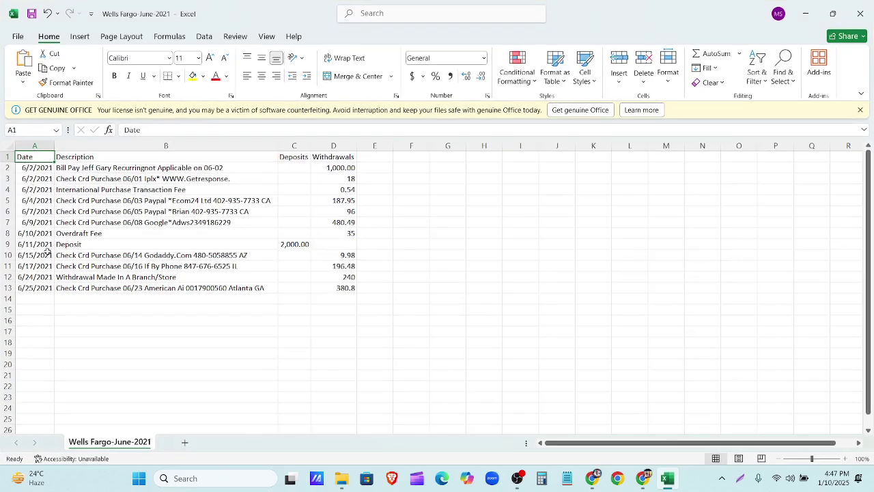
pyautogui.click(642, 478)
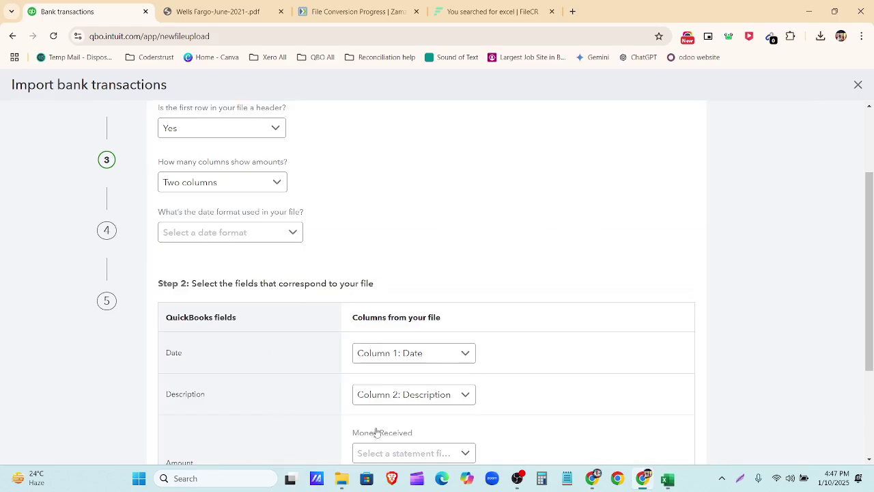
pyautogui.click(296, 232)
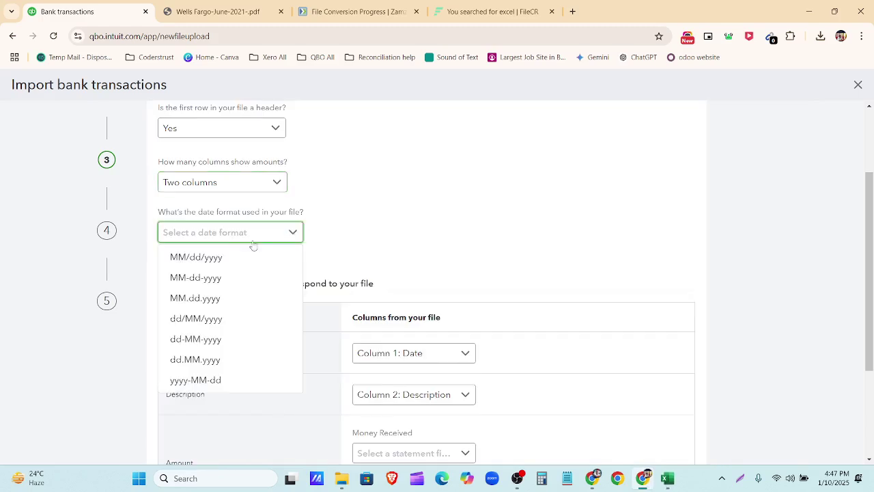
pyautogui.click(219, 263)
pyautogui.scroll(-2, 404, 257)
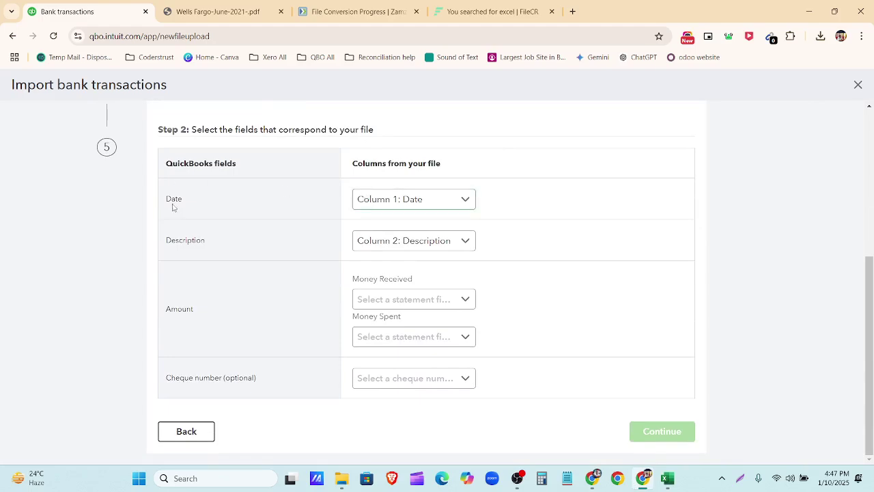
# Step: Keep Column 1: Date mapped as the date field
pyautogui.moveTo(189, 201); pyautogui.dragTo(155, 201)
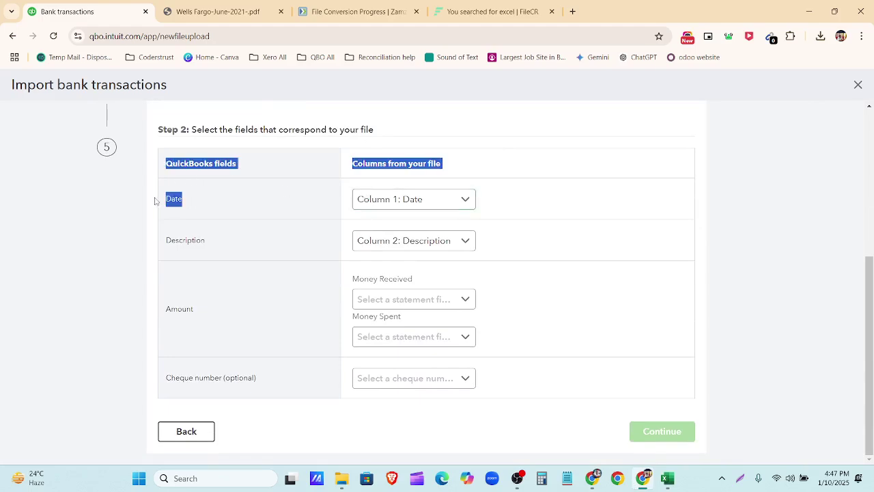
pyautogui.click(190, 202)
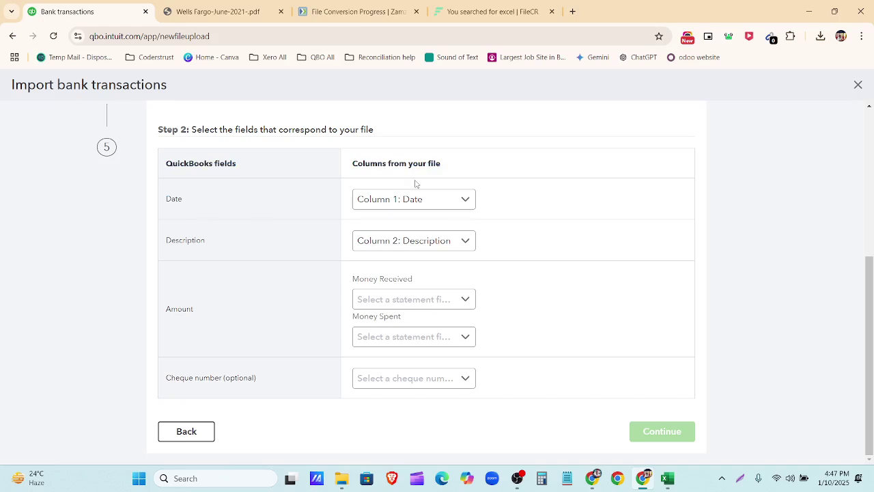
pyautogui.click(458, 199)
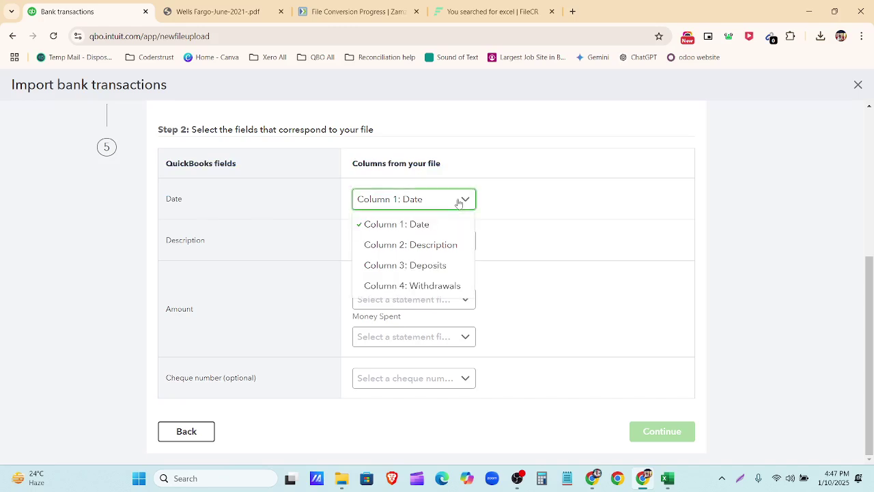
pyautogui.click(459, 199)
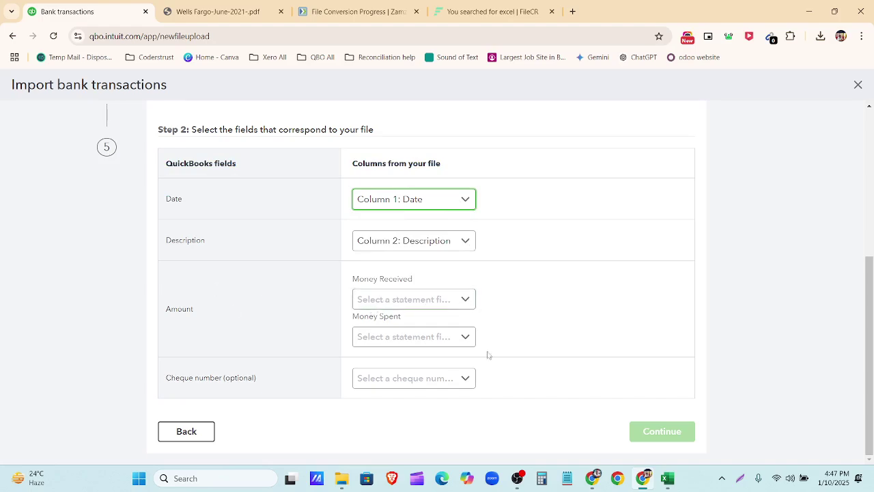
# Step: Map Money Received to Column 3: Deposits and Money Spent to Column 4: Withdrawals, then continue
pyautogui.click(666, 481)
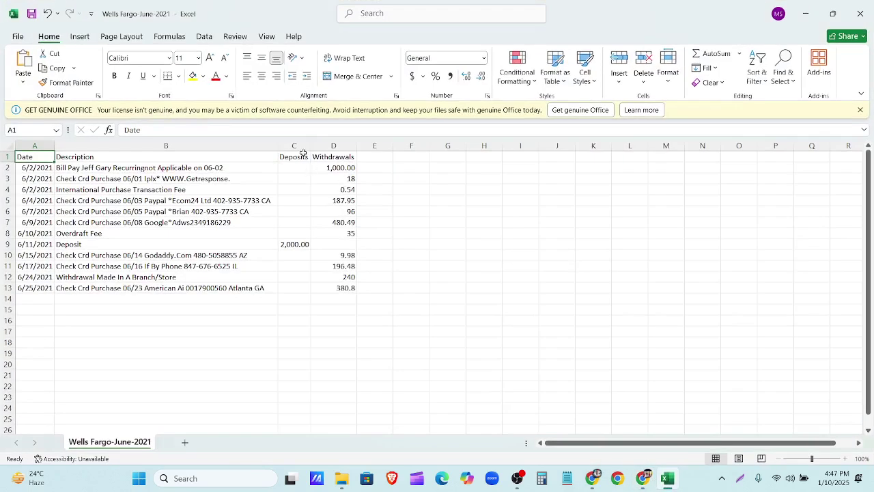
pyautogui.click(295, 146)
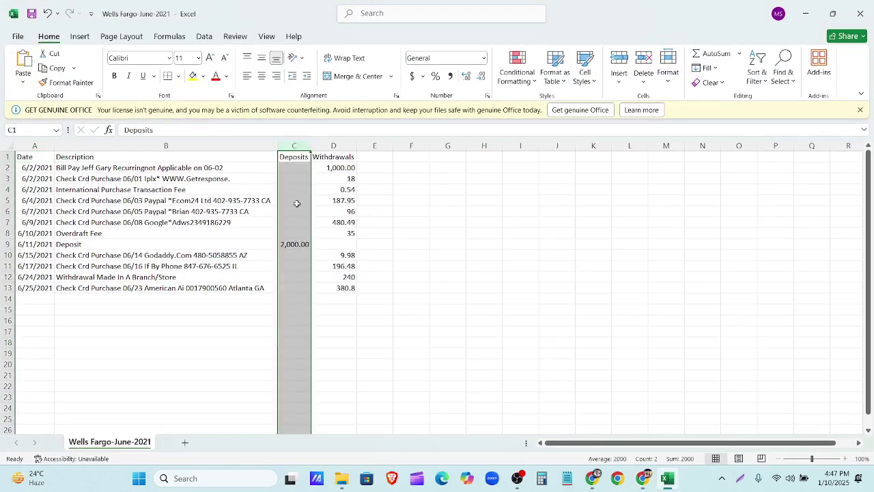
pyautogui.click(643, 478)
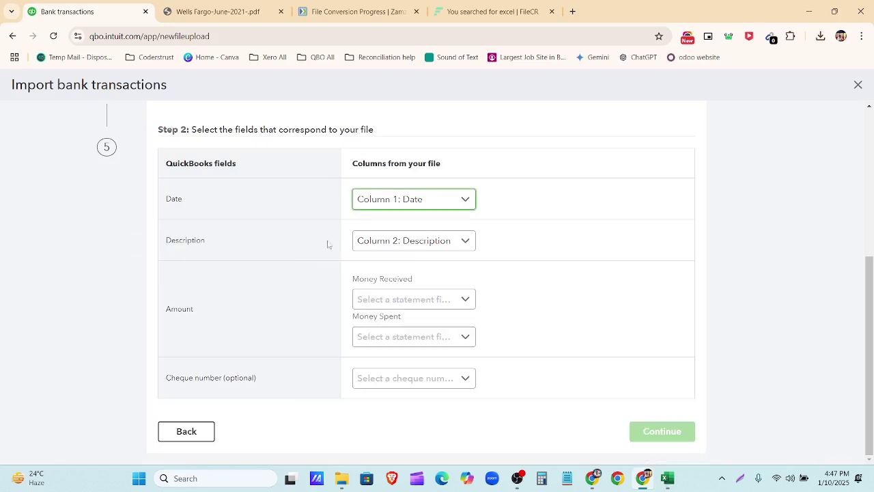
pyautogui.click(434, 299)
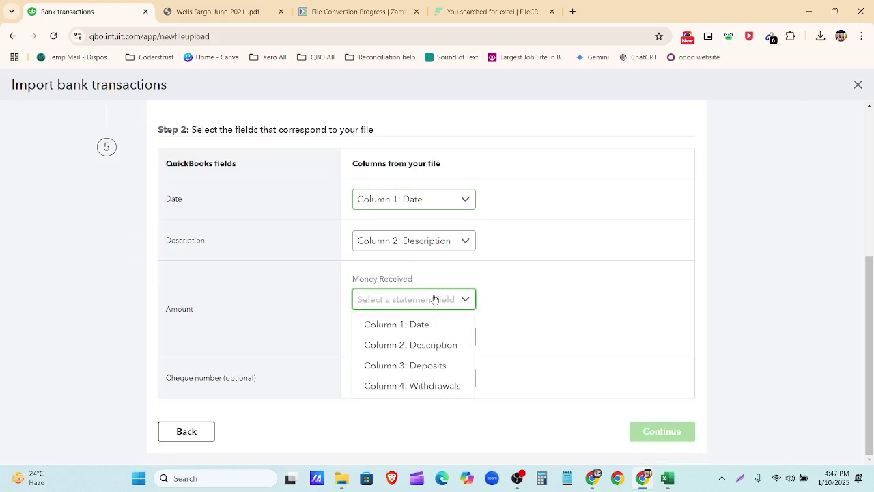
pyautogui.click(433, 366)
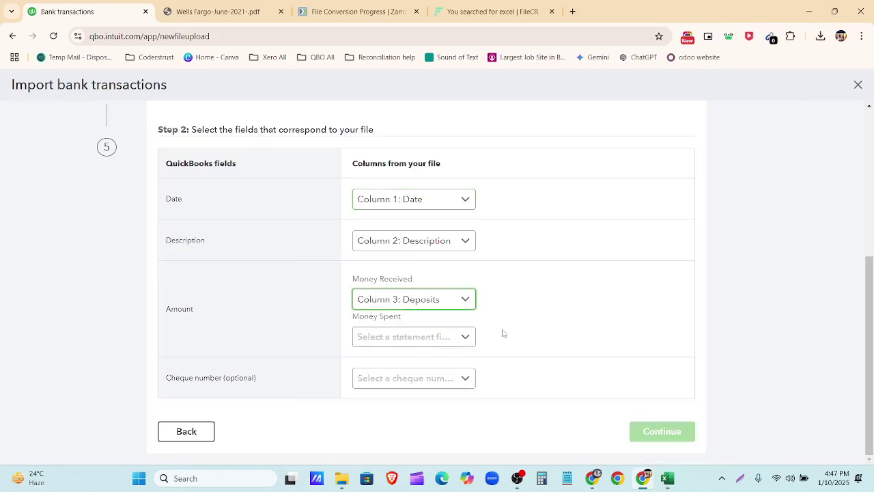
pyautogui.click(438, 338)
pyautogui.click(437, 425)
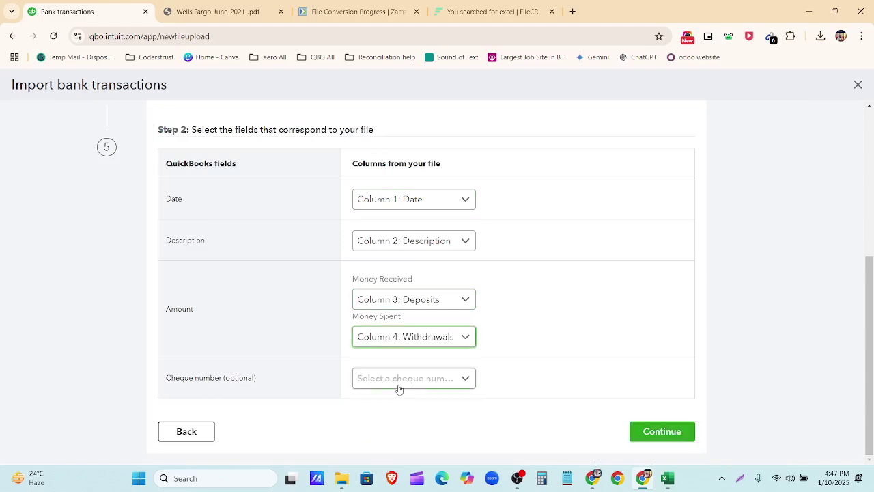
pyautogui.click(681, 436)
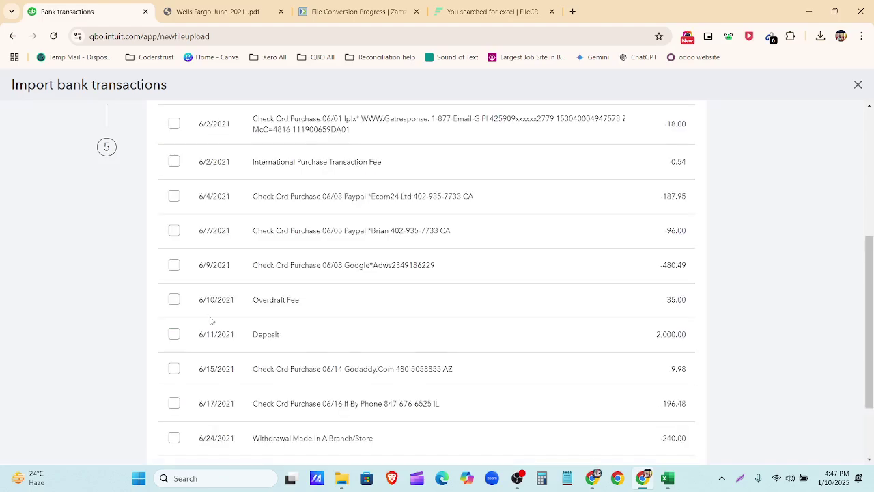
pyautogui.scroll(4, 211, 321)
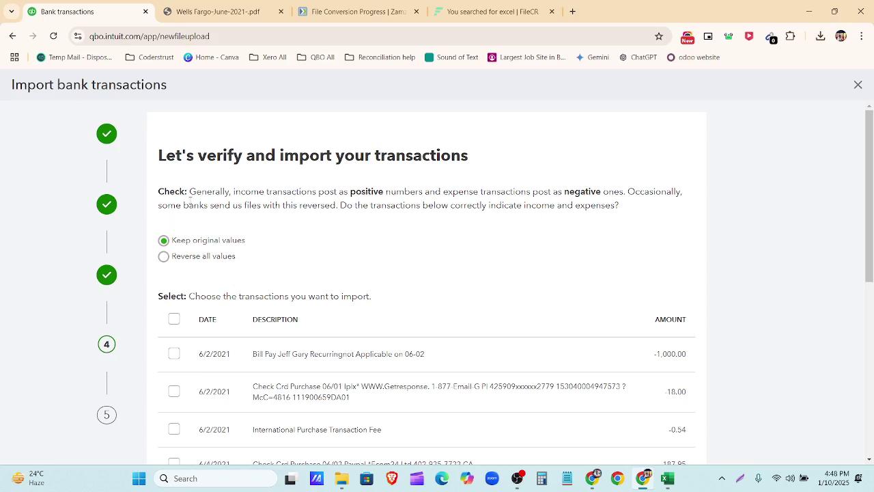
pyautogui.hotkey('ctrl', '+')
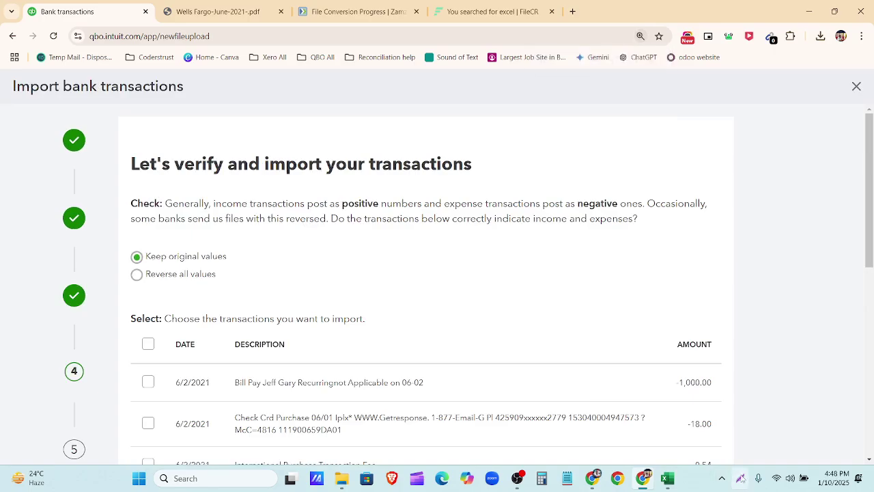
pyautogui.click(743, 479)
pyautogui.moveTo(0, 57)
pyautogui.mouseDown()
pyautogui.moveTo(872, 475)
pyautogui.moveTo(873, 490)
pyautogui.mouseUp()
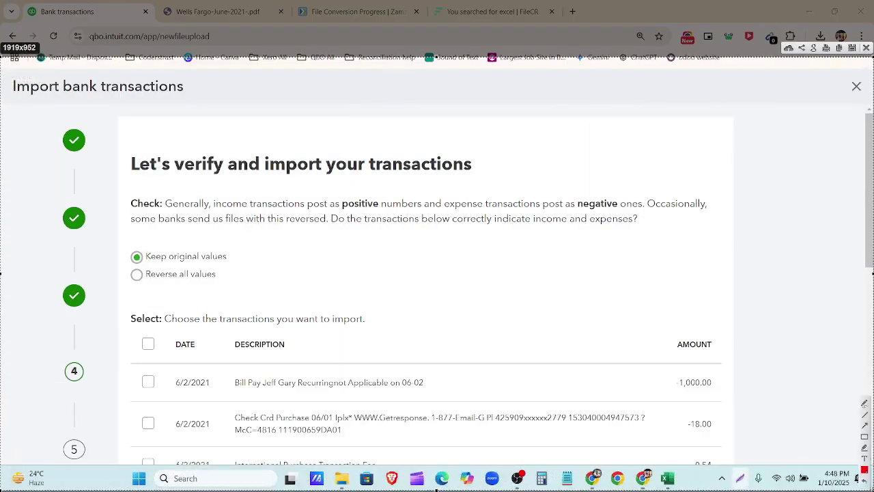
pyautogui.click(865, 436)
pyautogui.moveTo(116, 186)
pyautogui.mouseDown()
pyautogui.moveTo(614, 249)
pyautogui.moveTo(724, 239)
pyautogui.mouseUp()
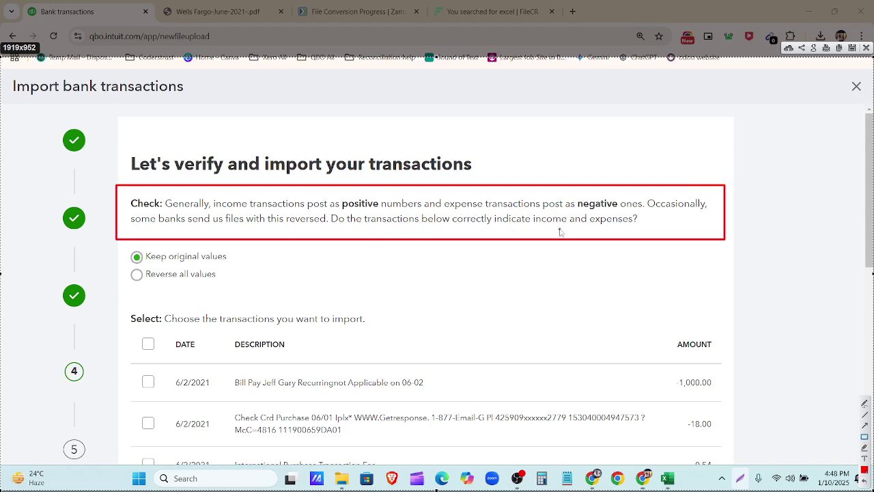
pyautogui.moveTo(126, 246); pyautogui.dragTo(237, 295)
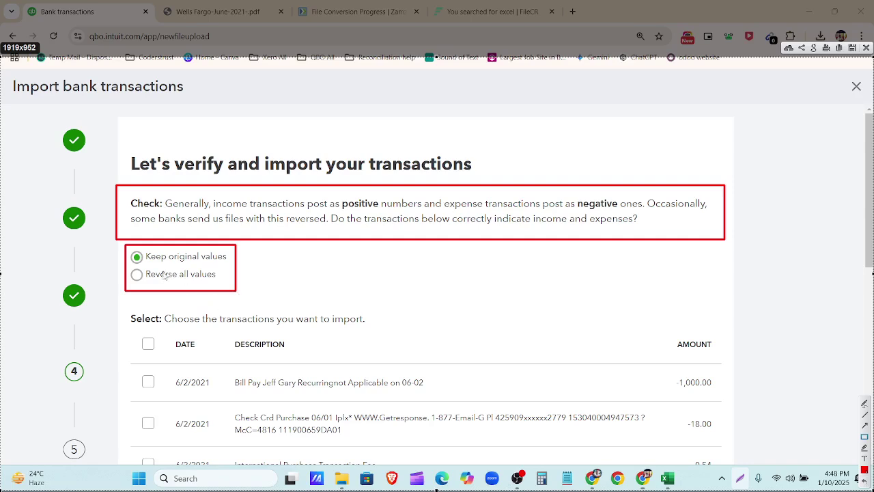
pyautogui.moveTo(144, 265); pyautogui.dragTo(225, 289)
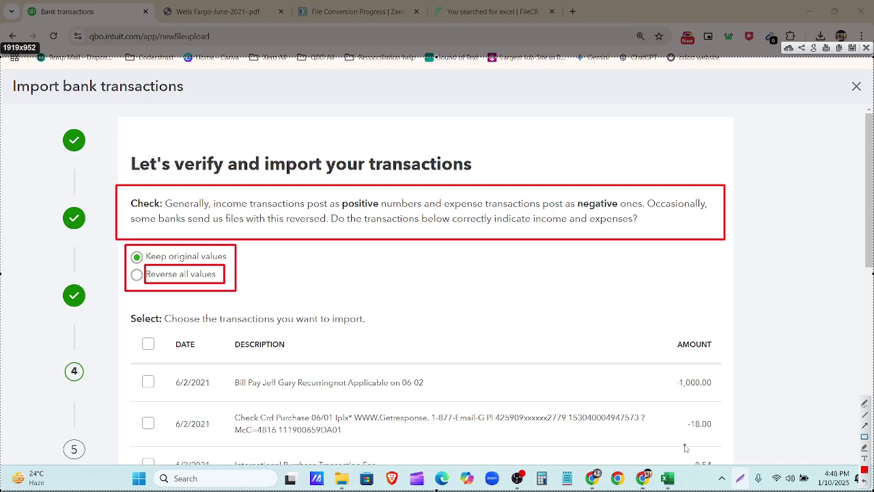
pyautogui.click(866, 48)
pyautogui.scroll(-2, 165, 244)
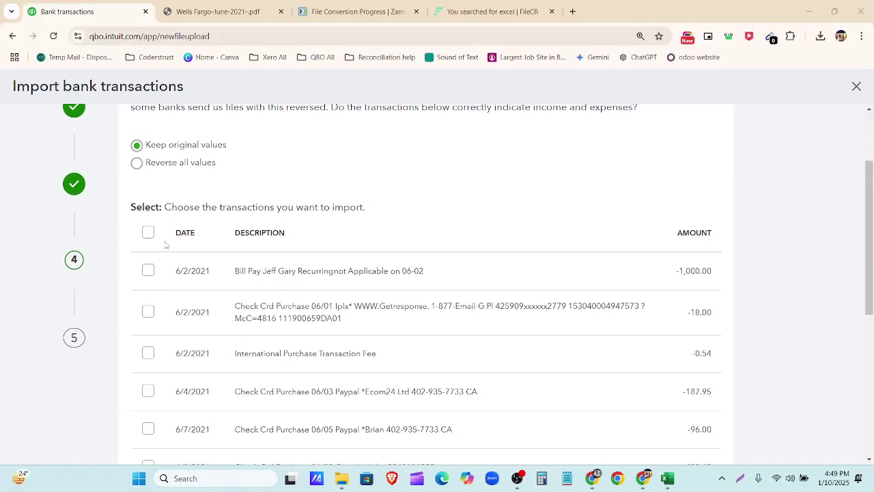
# Step: Select all 12 June 2021 transactions, confirm the import, and finish back on the banking page
pyautogui.click(148, 232)
pyautogui.scroll(-6, 527, 308)
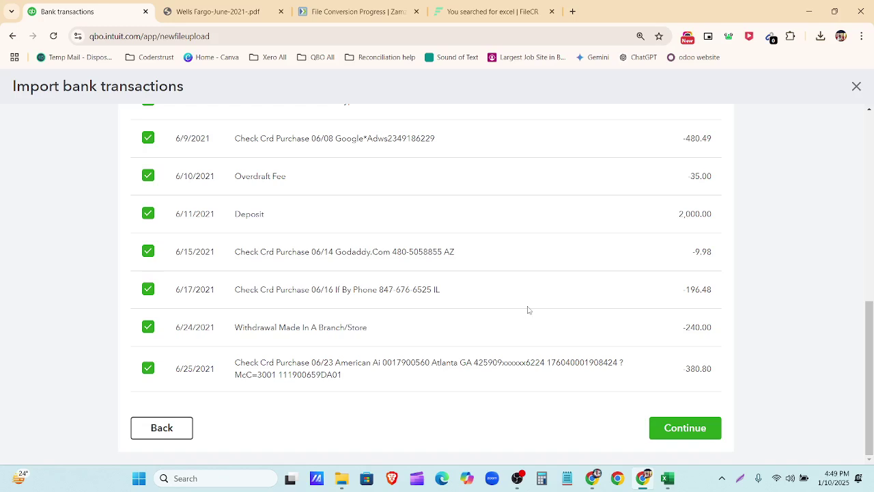
pyautogui.click(677, 431)
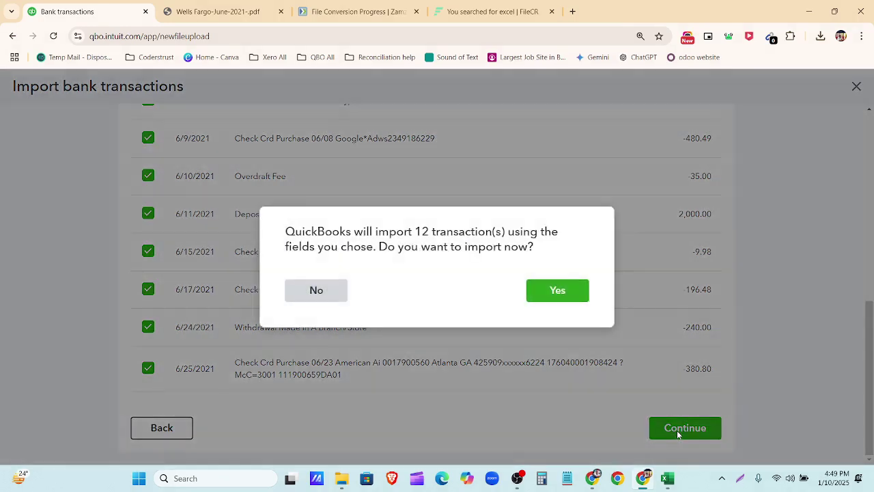
pyautogui.click(558, 293)
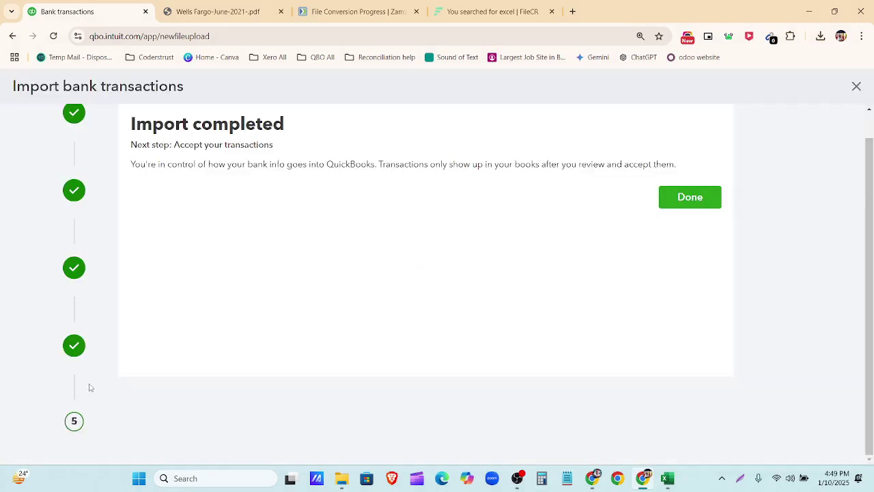
pyautogui.scroll(1, 94, 223)
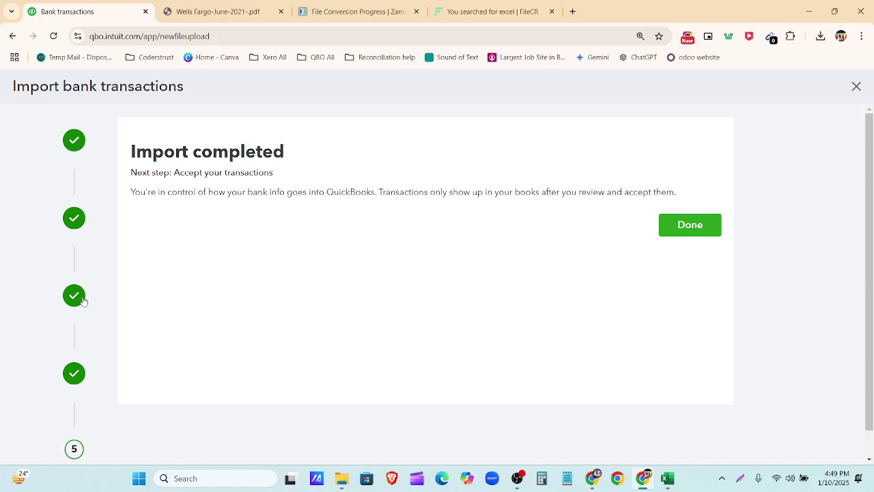
pyautogui.click(706, 224)
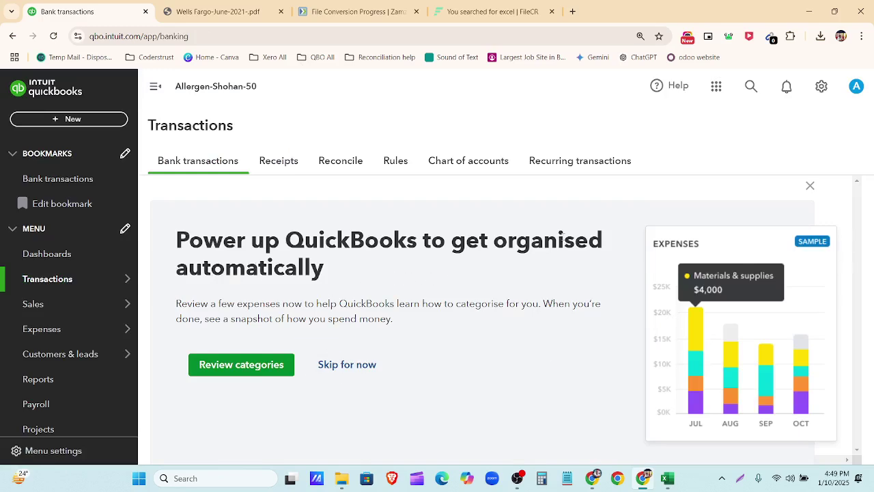
# Step: Dismiss the categorisation promo with Skip for now and close the bank connection welcome message
pyautogui.click(347, 365)
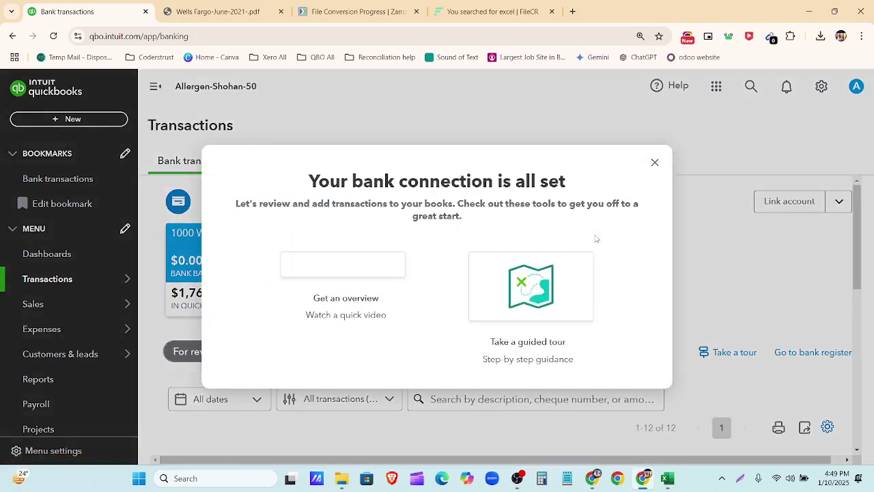
pyautogui.click(654, 162)
pyautogui.scroll(-3, 751, 307)
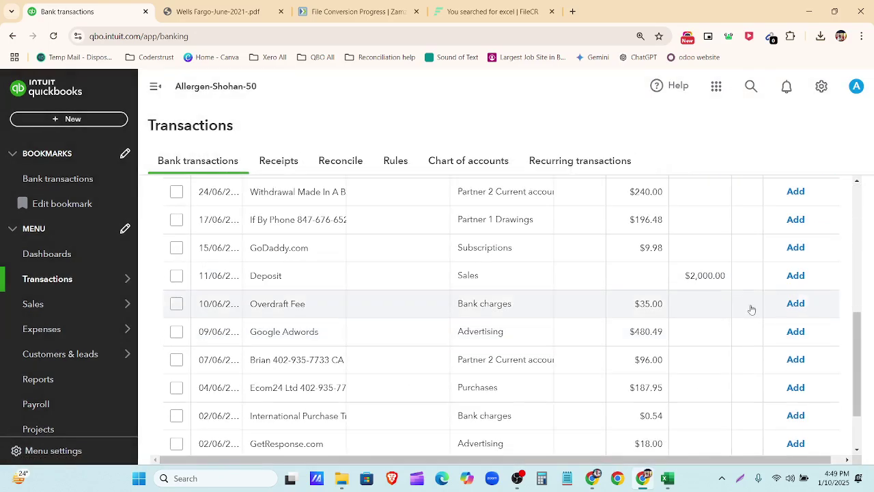
pyautogui.scroll(5, 753, 304)
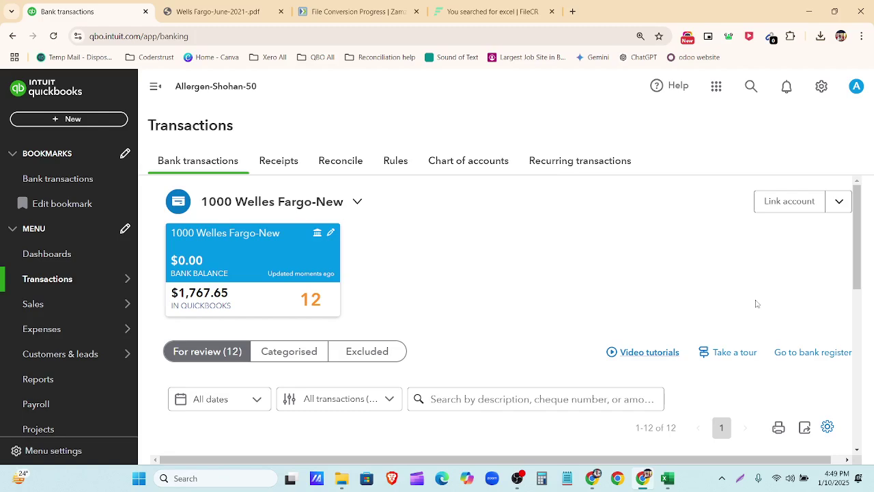
# Step: Zoom the browser out twice so the For review table shows all 12 transactions
pyautogui.hotkey('ctrl', '-')
pyautogui.hotkey('ctrl', '-')
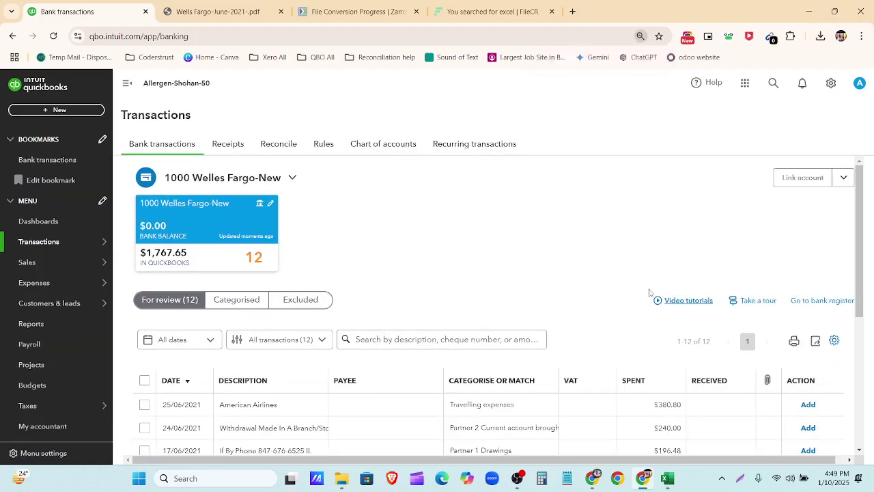
pyautogui.hotkey('ctrl', '-')
pyautogui.scroll(-1, 620, 284)
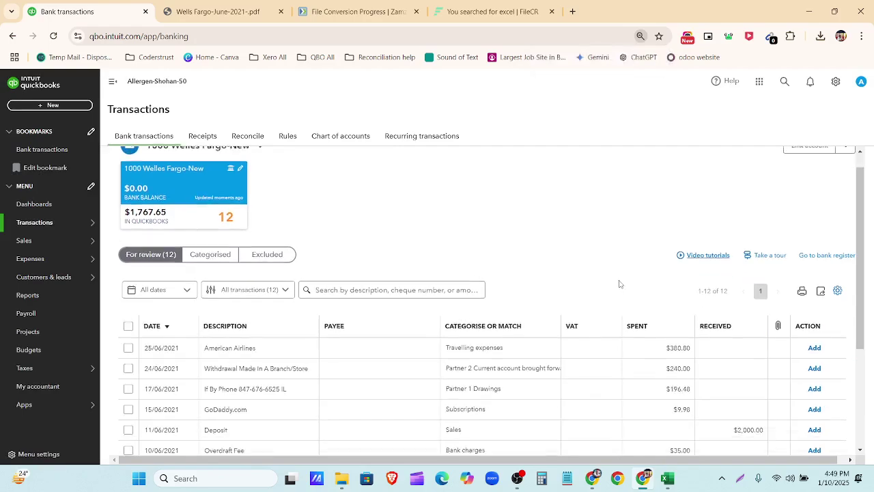
pyautogui.scroll(-3, 620, 283)
pyautogui.scroll(3, 621, 293)
pyautogui.scroll(-3, 337, 328)
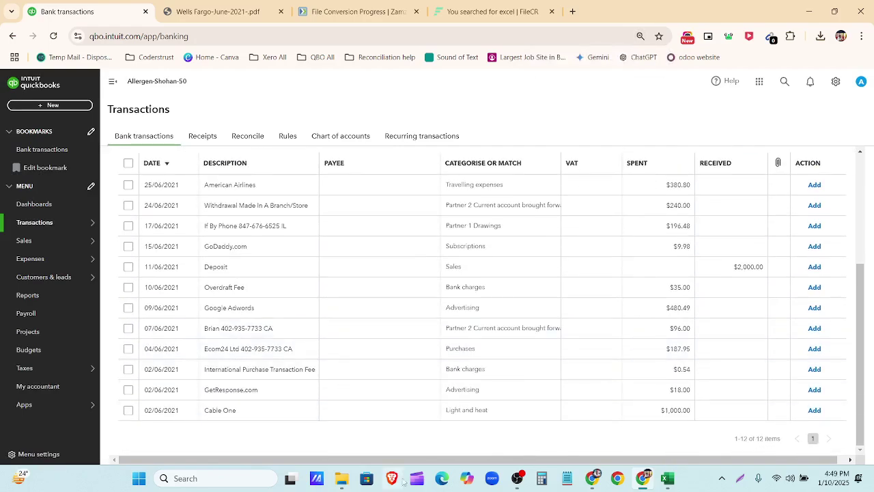
pyautogui.scroll(3, 647, 307)
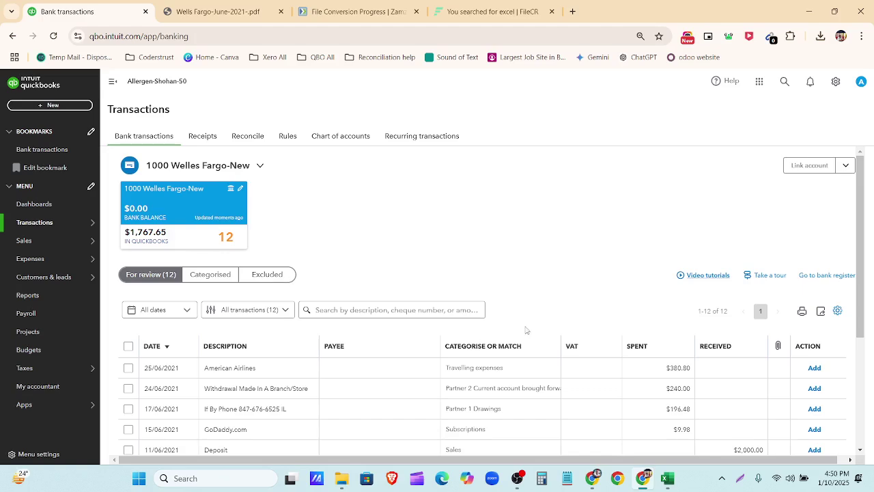
pyautogui.scroll(-3, 529, 330)
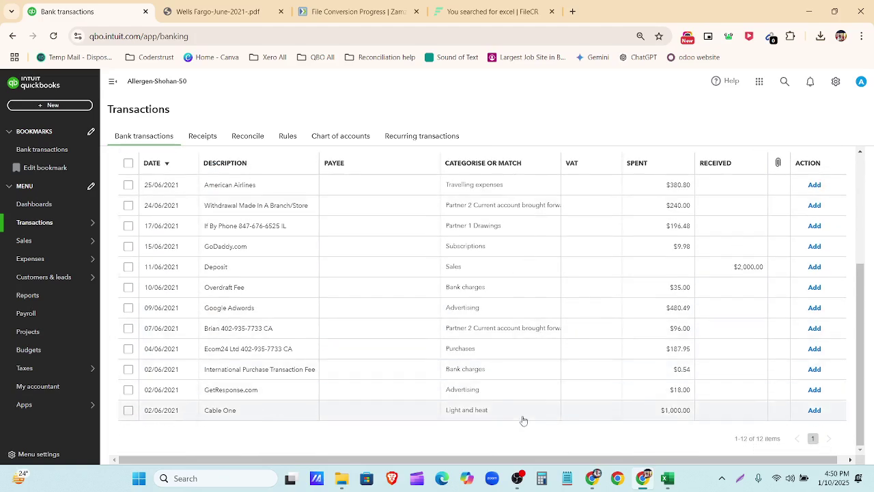
pyautogui.scroll(3, 519, 412)
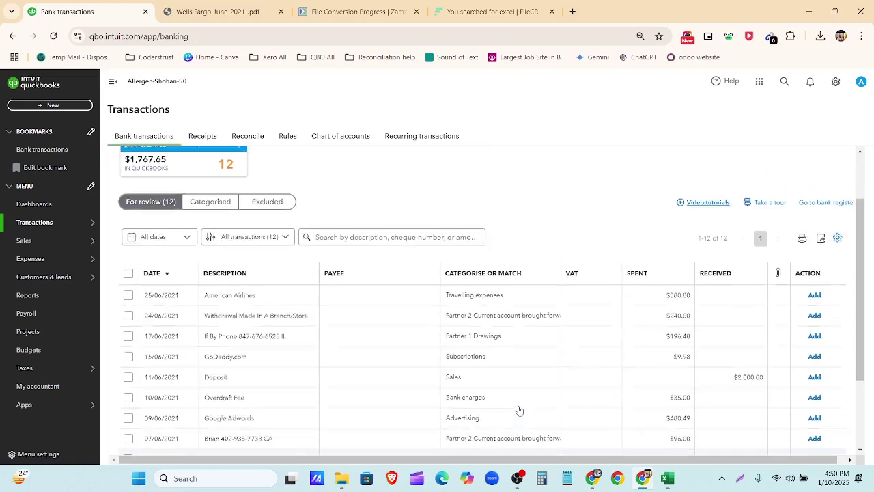
pyautogui.scroll(-2, 517, 390)
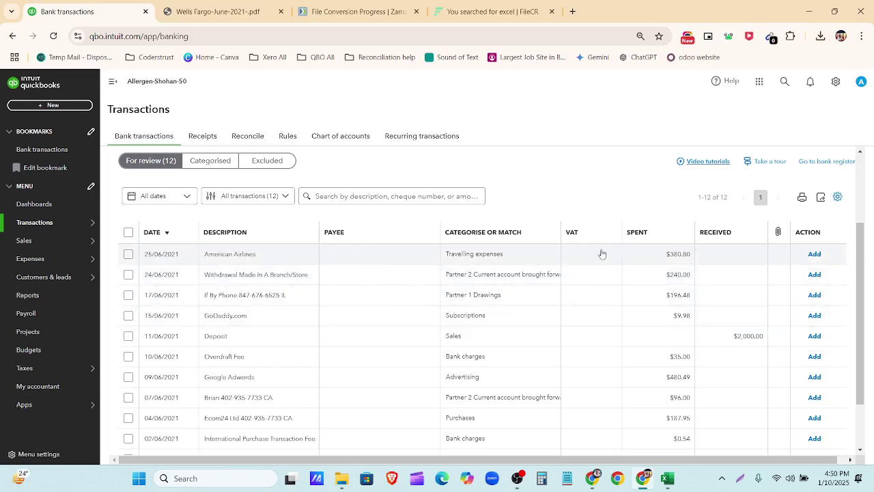
# Step: Expand the 25/06/2021 American Airlines $380.80 row to show Expense to Travelling expenses, sidebar collapsed
pyautogui.click(395, 256)
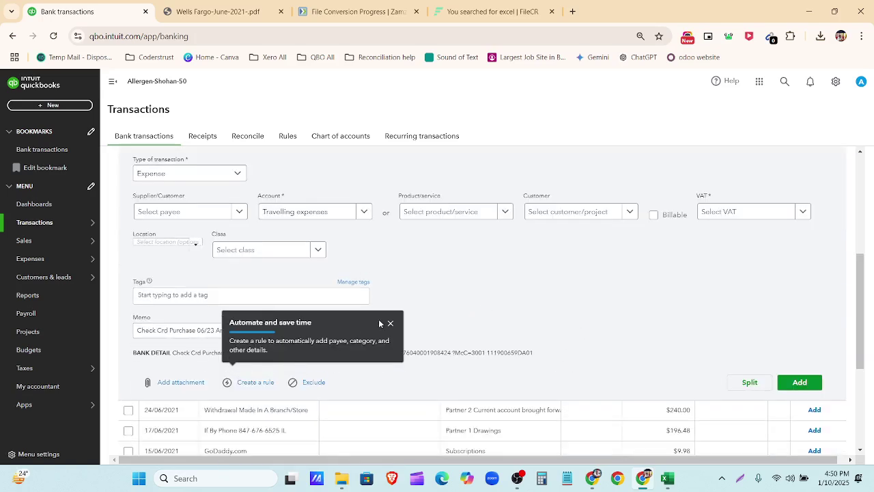
pyautogui.click(390, 323)
pyautogui.click(113, 81)
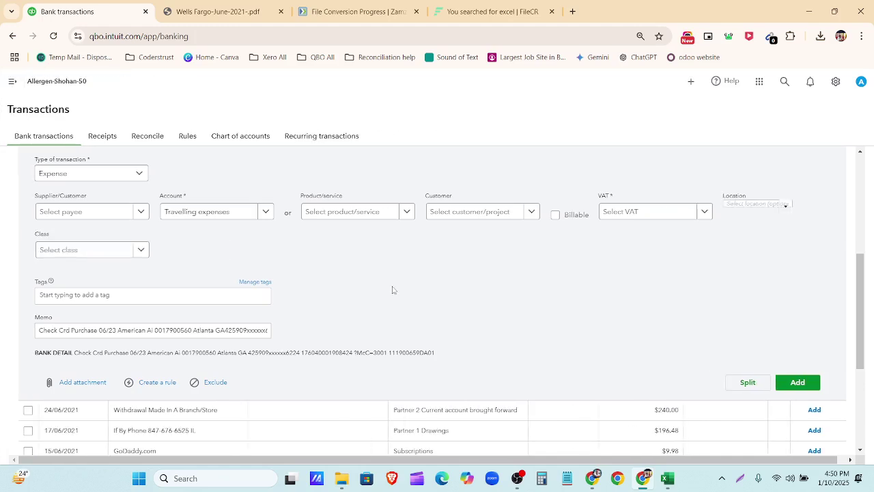
pyautogui.hotkey('ctrl', '+')
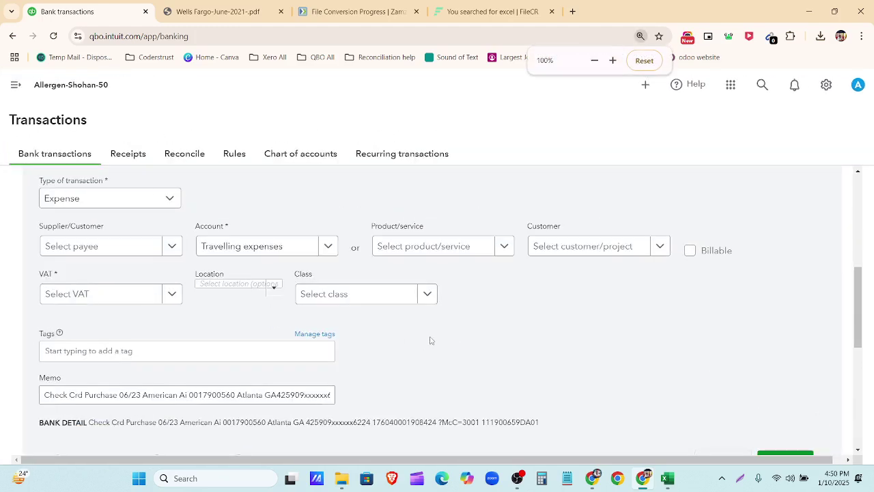
pyautogui.hotkey('ctrl', '-')
pyautogui.scroll(2, 411, 328)
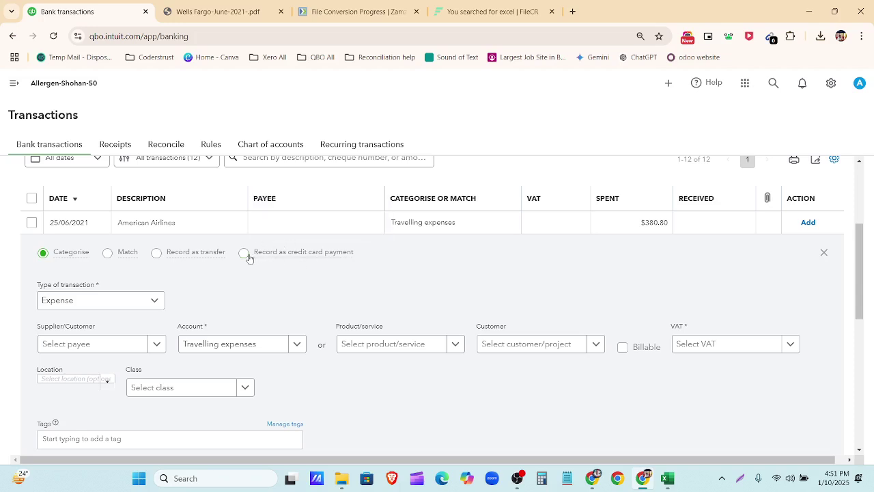
pyautogui.scroll(-1, 108, 286)
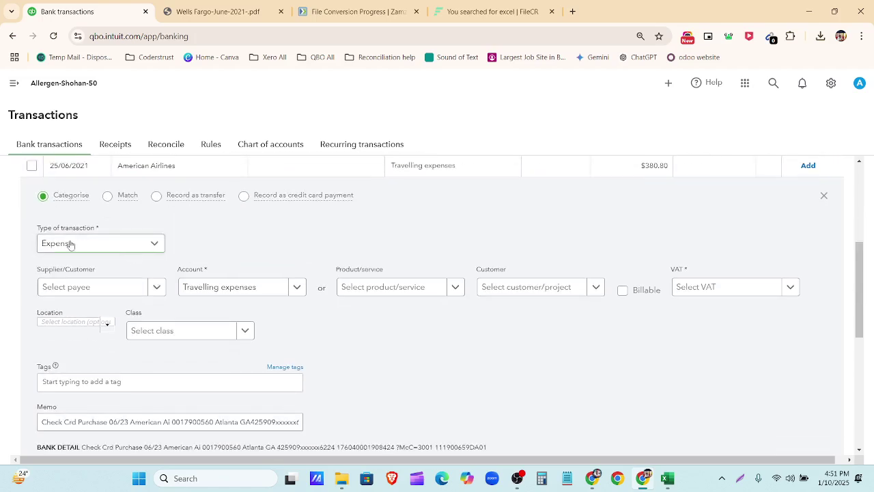
pyautogui.scroll(1, 226, 231)
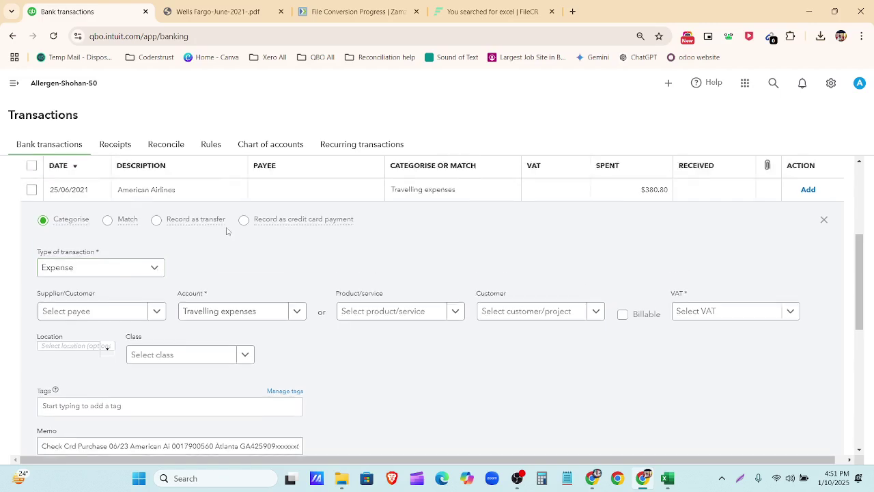
pyautogui.scroll(5, 227, 231)
pyautogui.scroll(-6, 216, 286)
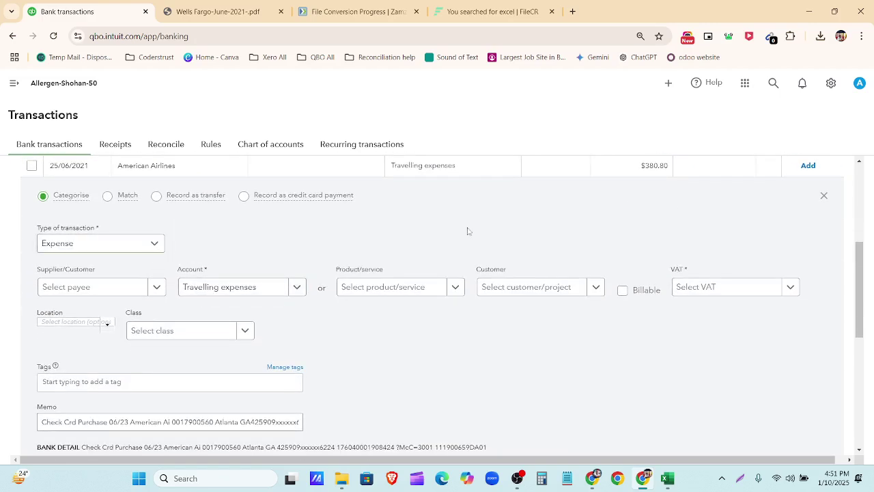
# Step: Collapse and re-expand the American Airlines transaction in the For review list
pyautogui.click(825, 197)
pyautogui.scroll(-1, 320, 195)
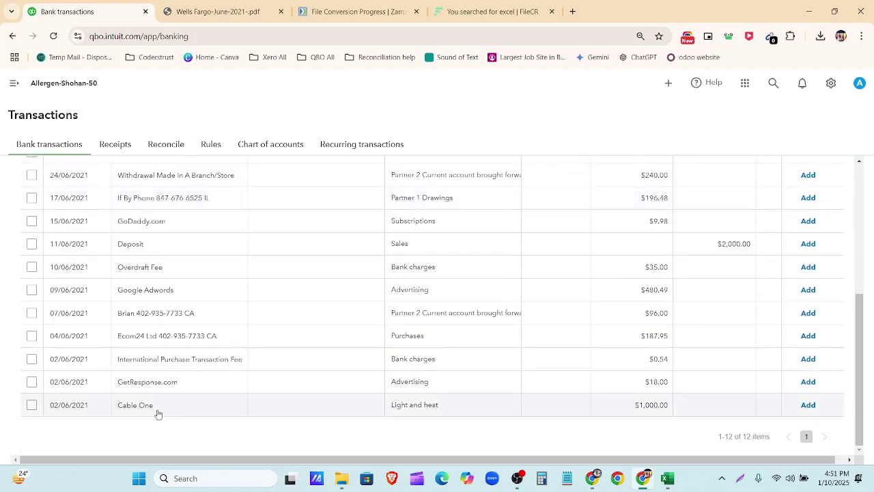
pyautogui.scroll(3, 158, 312)
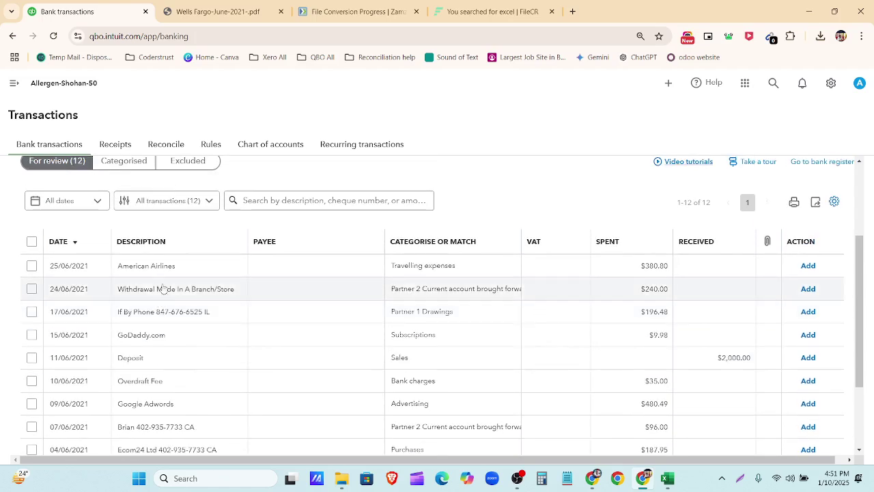
pyautogui.scroll(-1, 182, 356)
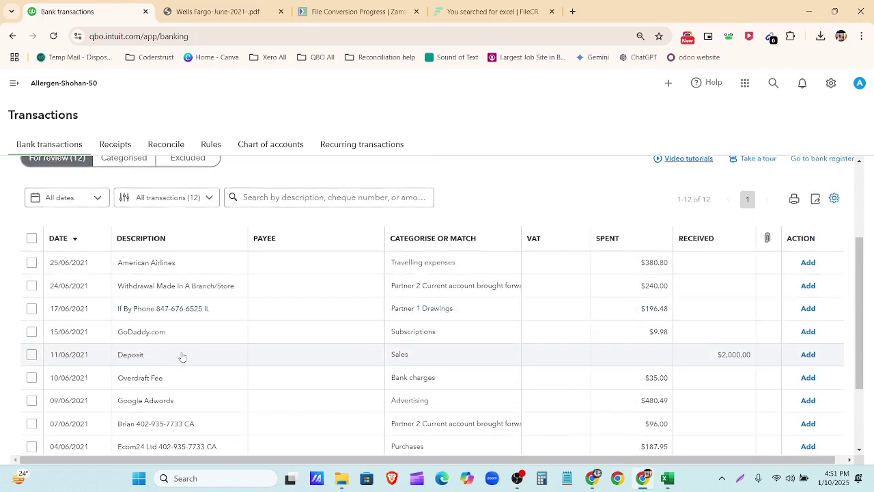
pyautogui.scroll(-3, 182, 358)
pyautogui.scroll(3, 176, 362)
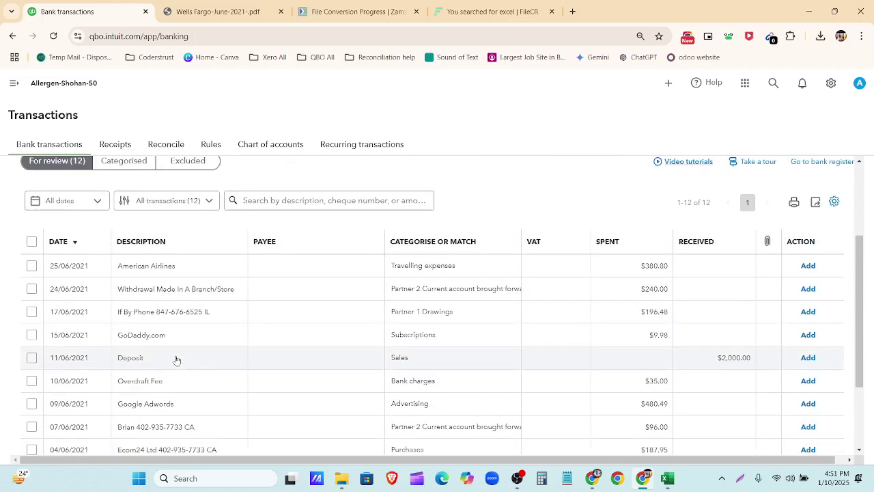
pyautogui.click(185, 271)
pyautogui.scroll(-4, 185, 273)
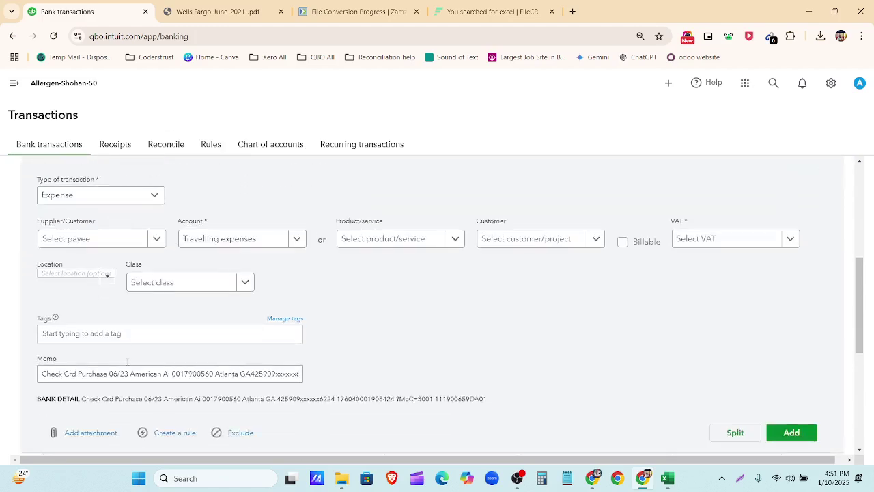
pyautogui.scroll(-1, 127, 361)
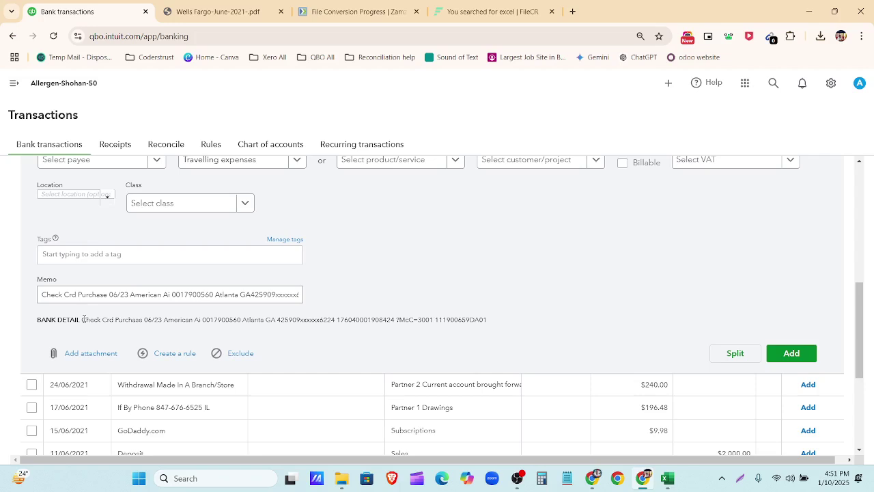
# Step: Select the American Airlines BANK DETAIL text and view its translation
pyautogui.moveTo(83, 318); pyautogui.dragTo(492, 328)
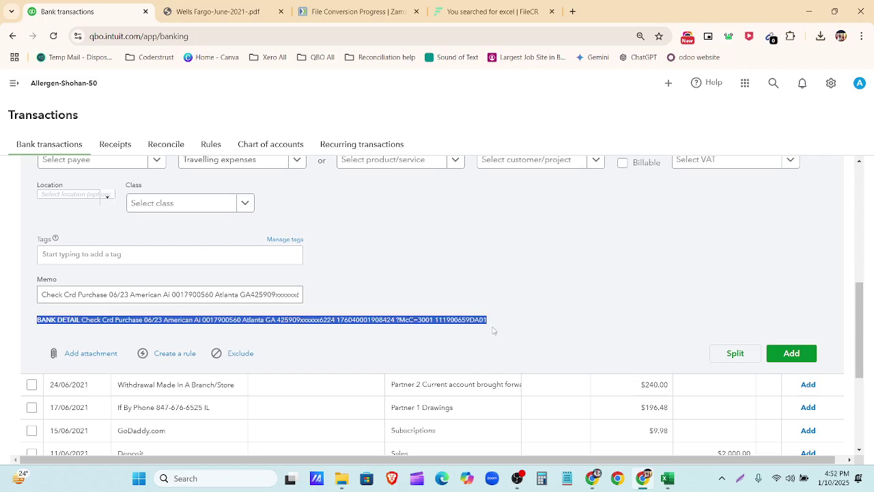
pyautogui.click(492, 330)
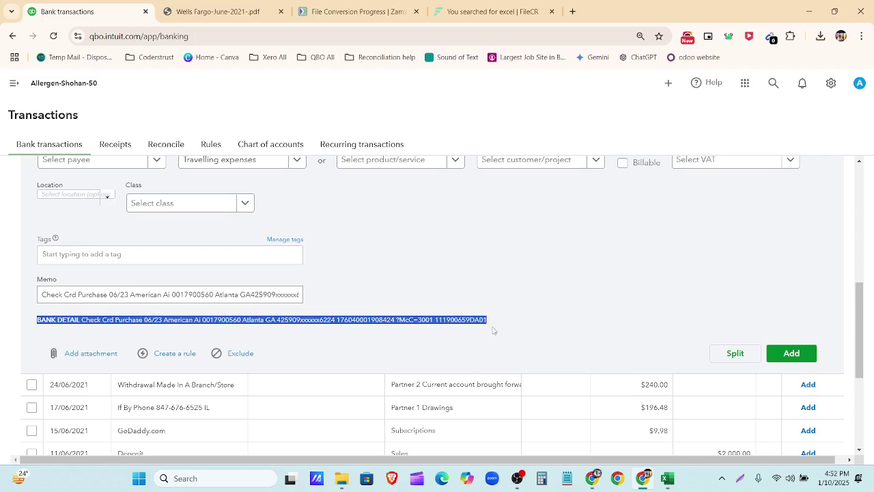
pyautogui.click(355, 347)
pyautogui.scroll(2, 157, 312)
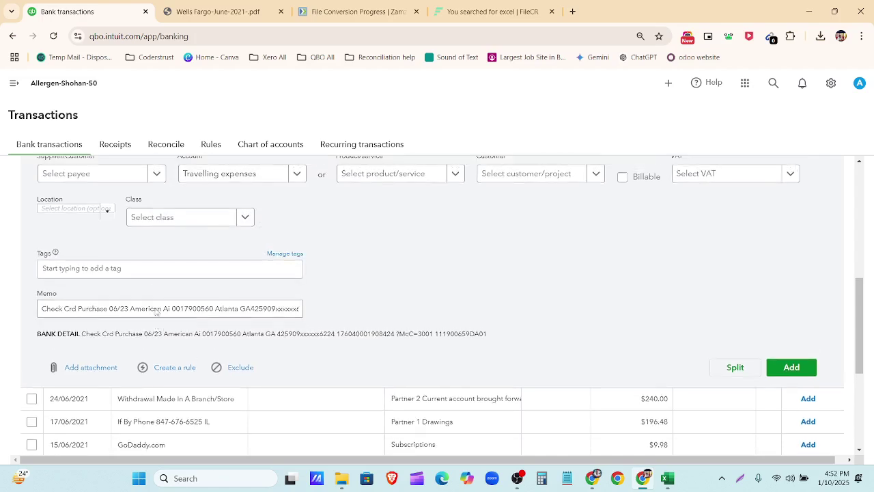
# Step: Check the account list, keep Travelling expenses, and close the transaction panel
pyautogui.click(294, 277)
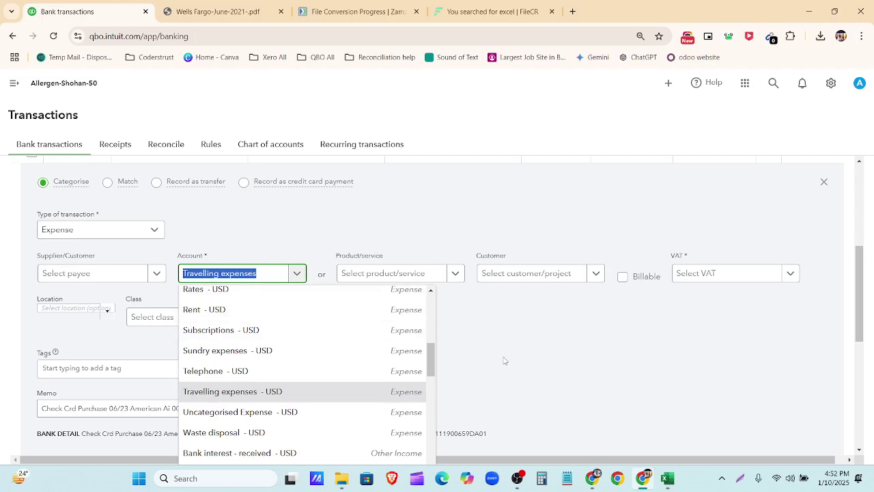
pyautogui.click(504, 361)
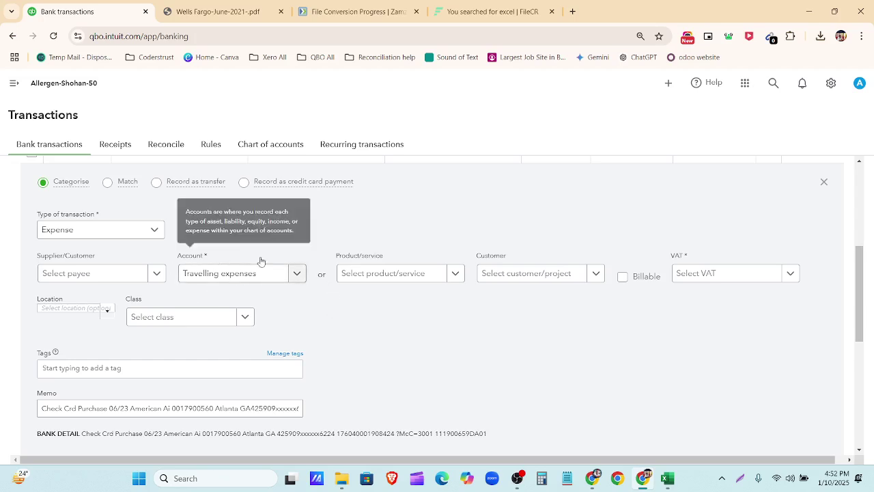
pyautogui.click(823, 182)
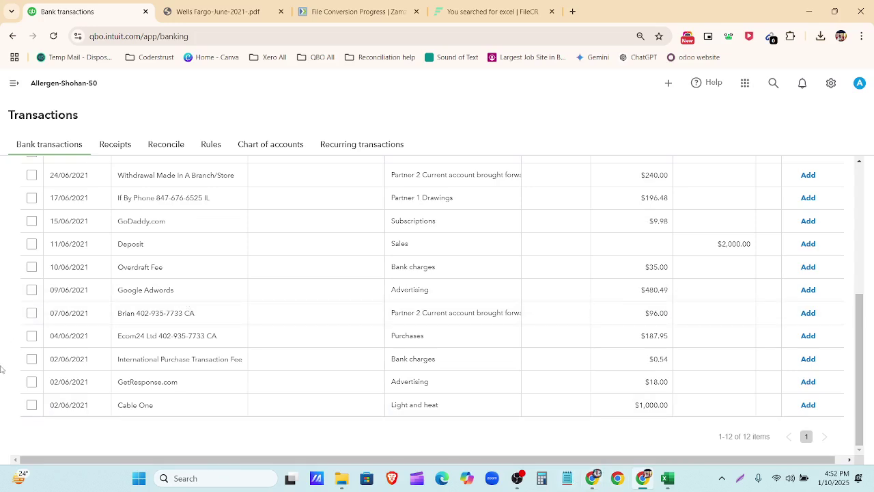
# Step: Open ChatGPT in a new browser tab and return to the QuickBooks Bank transactions tab
pyautogui.click(572, 12)
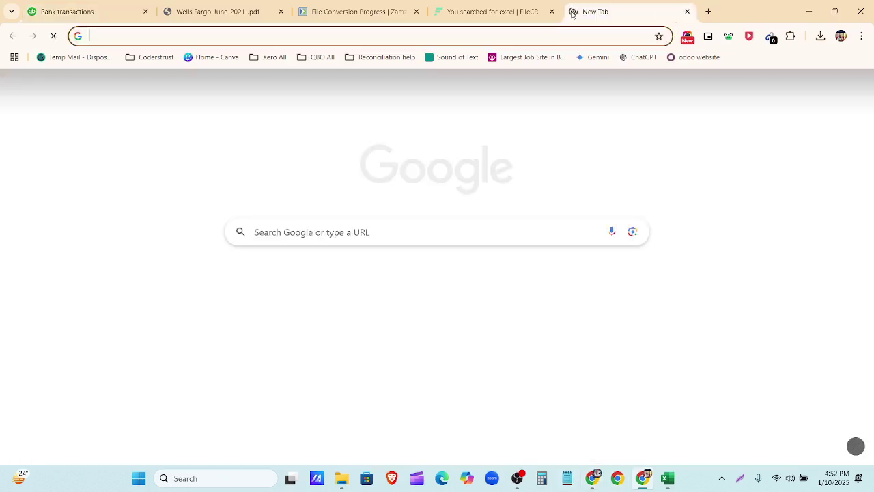
pyautogui.click(638, 57)
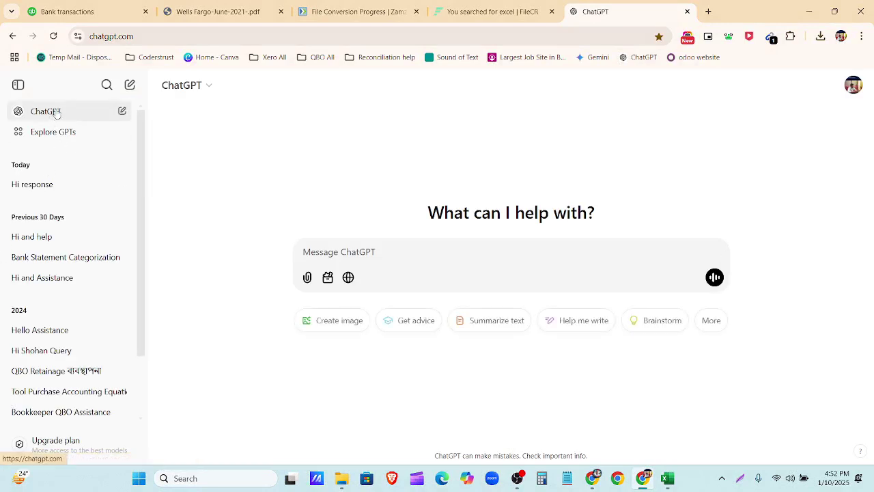
pyautogui.click(94, 11)
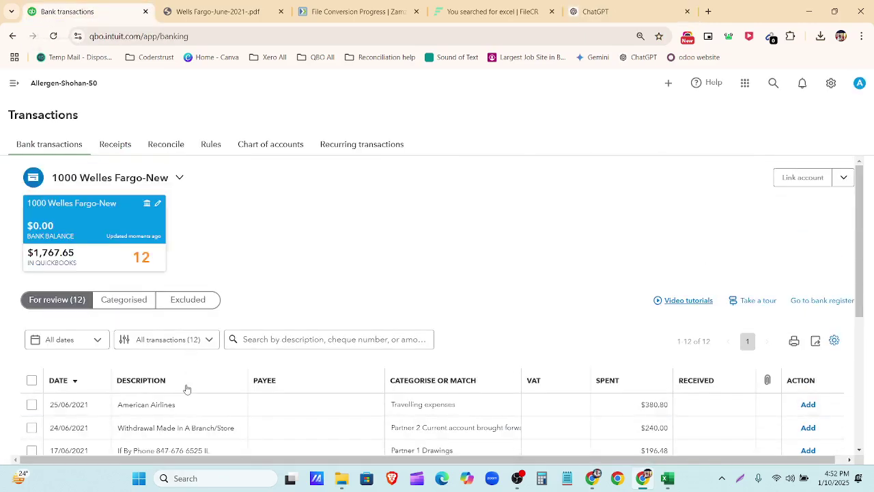
# Step: Scroll through the 12 transactions for review, then switch to the ChatGPT tab
pyautogui.scroll(-3, 185, 388)
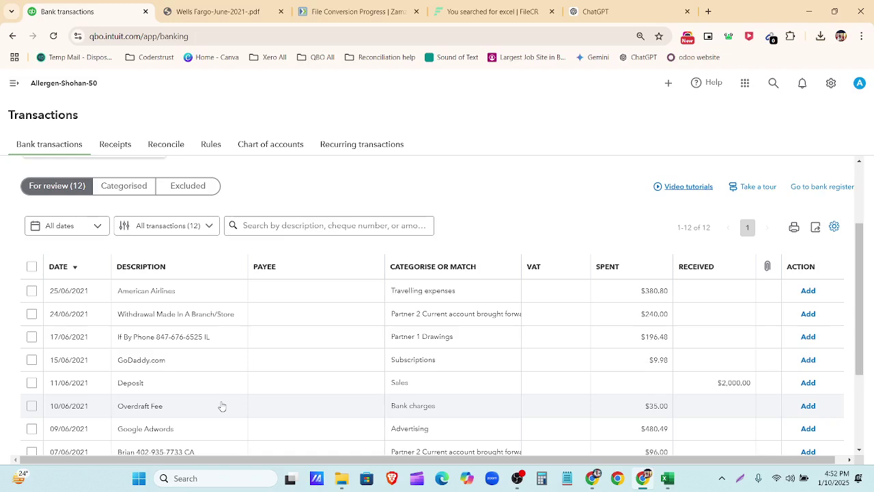
pyautogui.scroll(1, 222, 406)
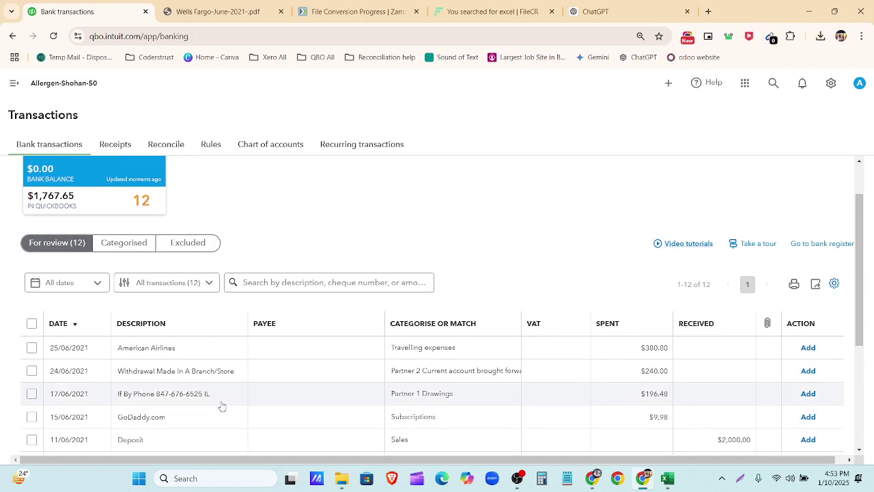
pyautogui.scroll(1, 222, 407)
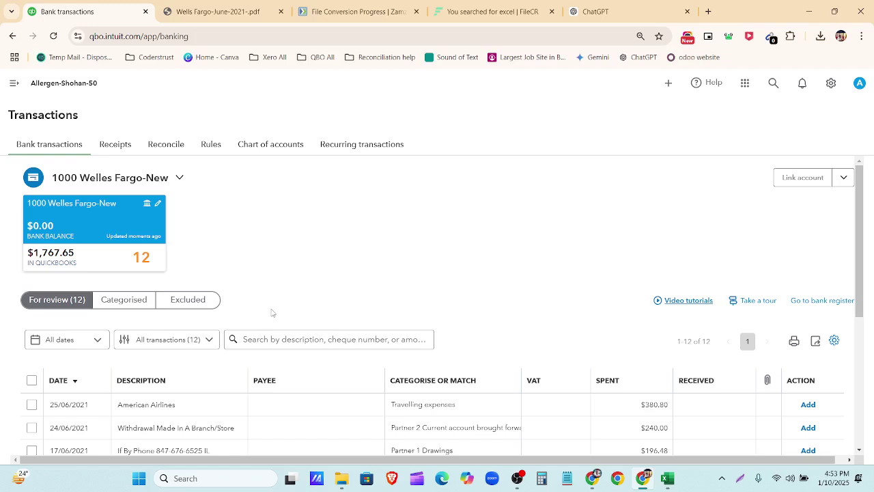
pyautogui.click(585, 15)
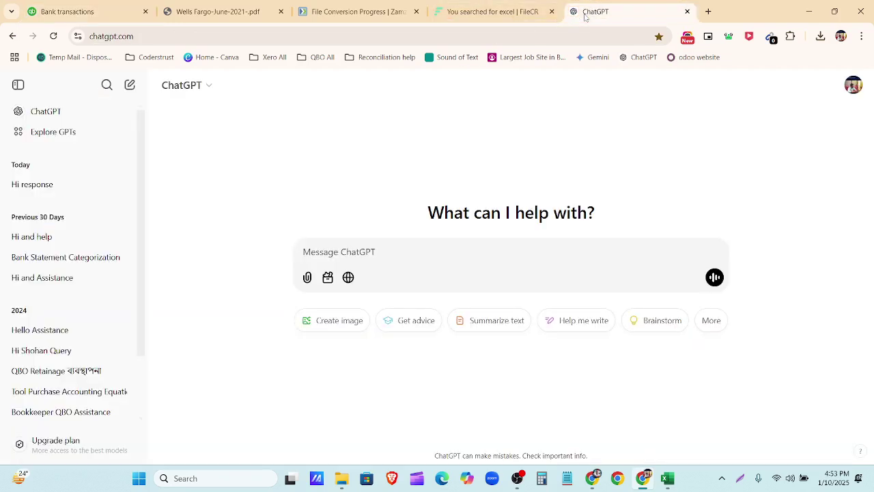
# Step: Send ChatGPT the saved greeting and bookkeeper introduction lines from Notepad
pyautogui.click(568, 478)
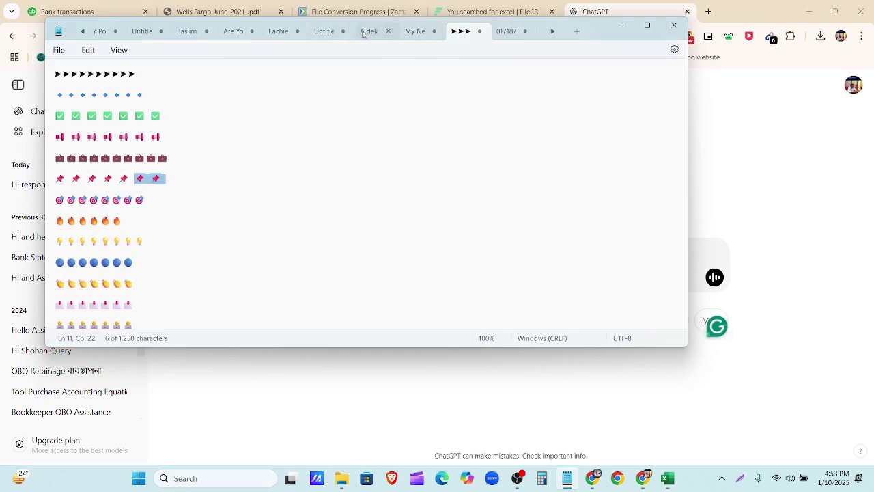
pyautogui.click(362, 31)
pyautogui.click(325, 32)
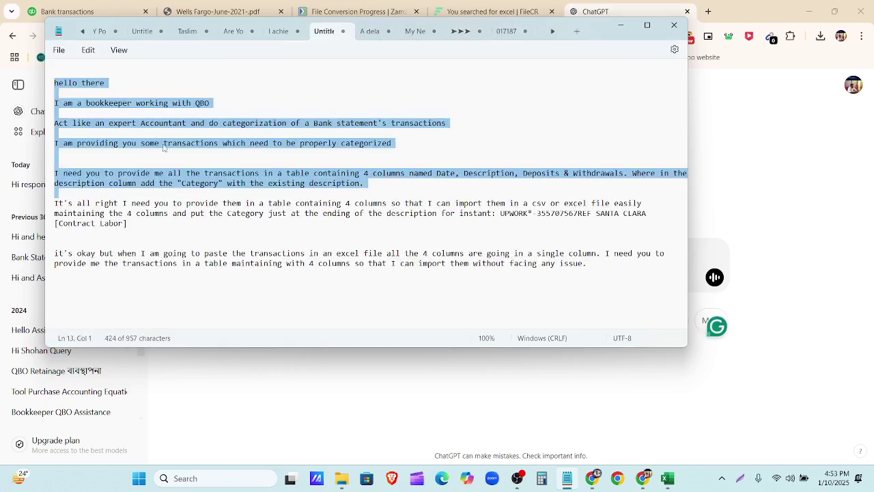
pyautogui.click(125, 84)
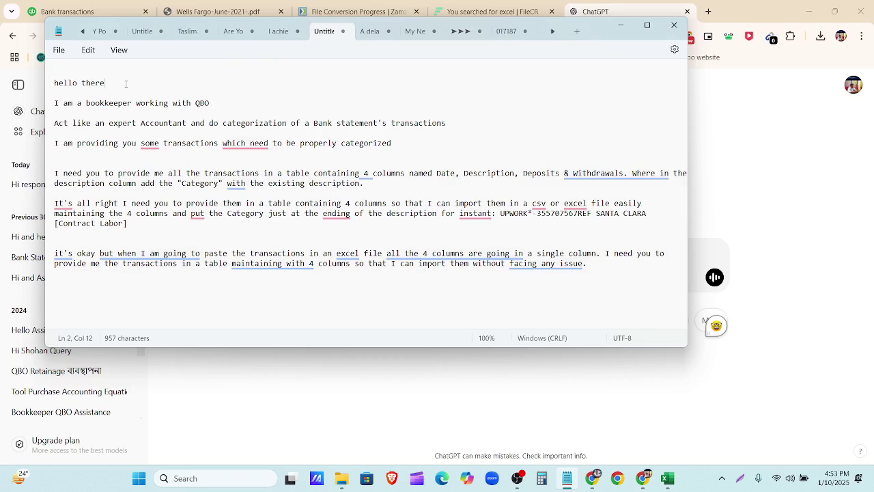
pyautogui.moveTo(129, 79); pyautogui.dragTo(54, 81)
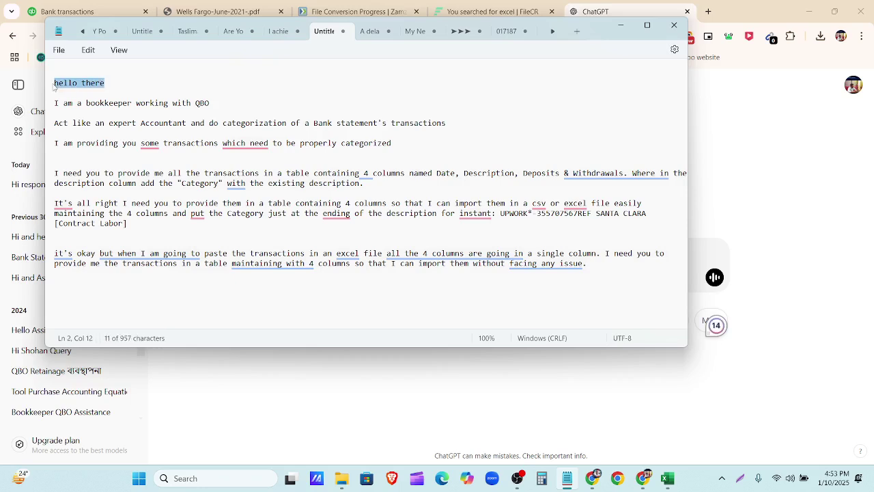
pyautogui.moveTo(210, 103); pyautogui.dragTo(70, 72)
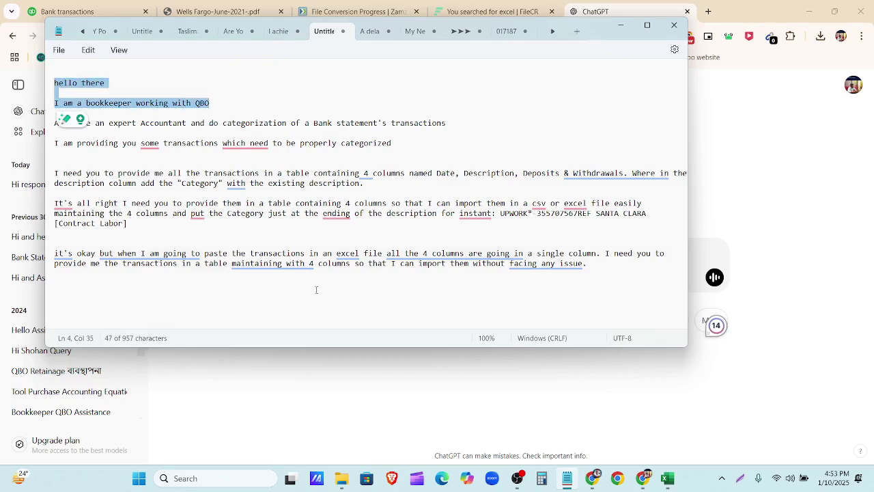
pyautogui.click(357, 414)
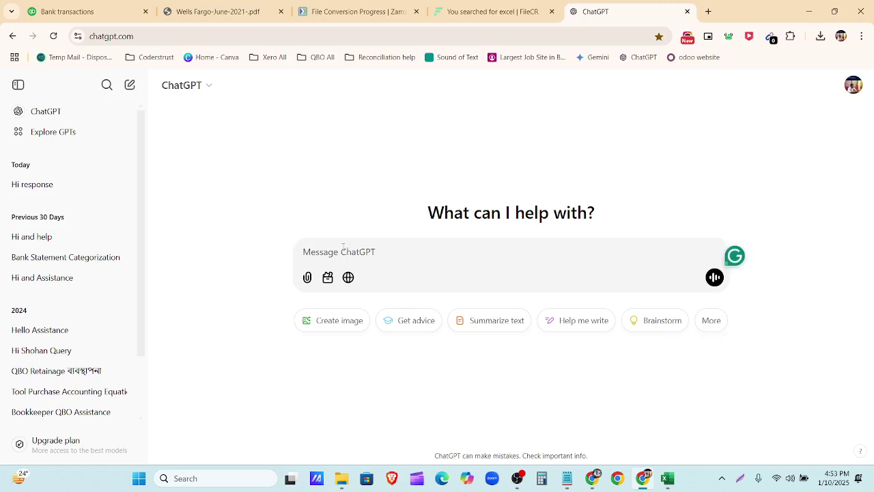
pyautogui.write('Hello there I am a bookkeeper working with QBO')
pyautogui.press('Return')
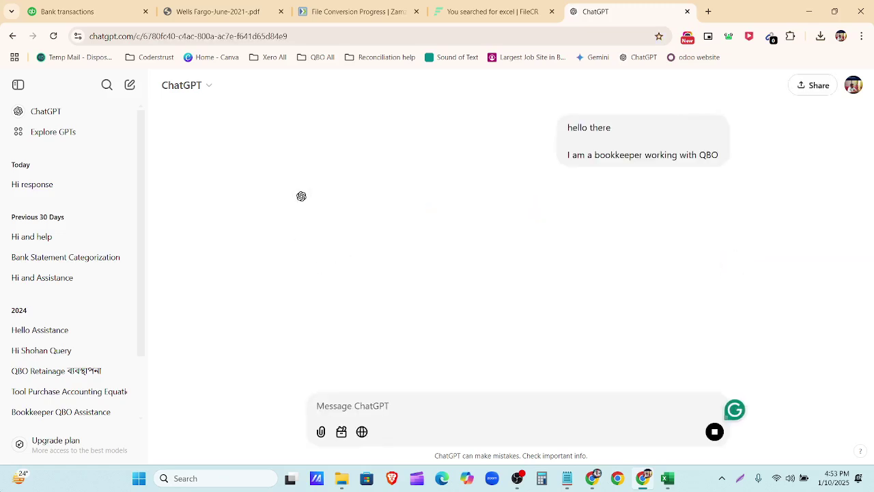
# Step: Send the 'Act like an expert Accountant' prompt from the notes to ChatGPT
pyautogui.click(567, 478)
pyautogui.moveTo(445, 123); pyautogui.dragTo(49, 126)
pyautogui.hotkey('ctrl', 'c')
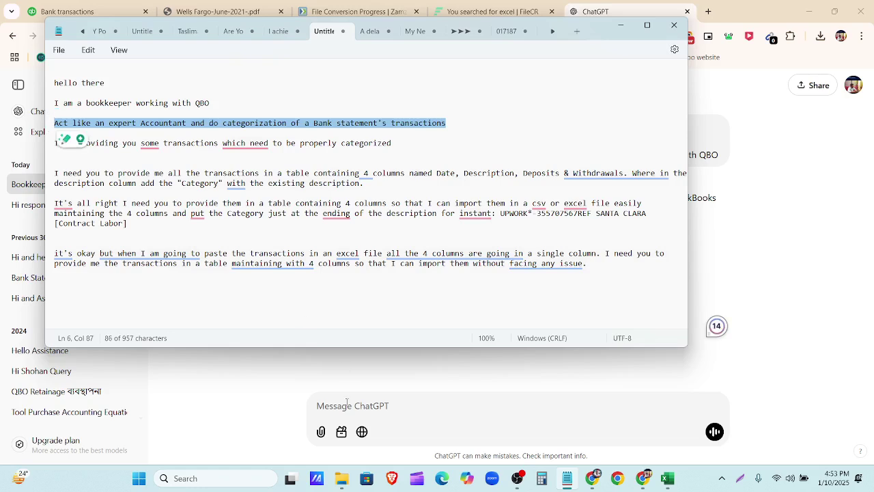
pyautogui.click(318, 384)
pyautogui.click(323, 403)
pyautogui.hotkey('ctrl', 'v')
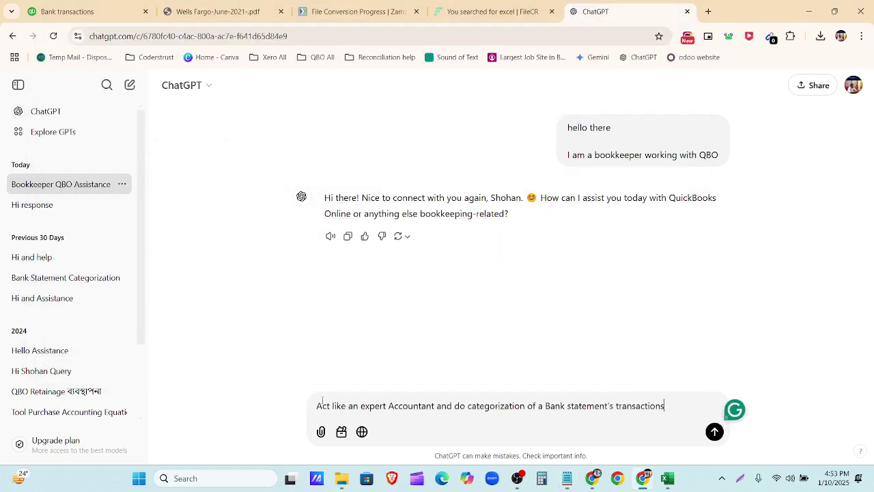
pyautogui.press('Return')
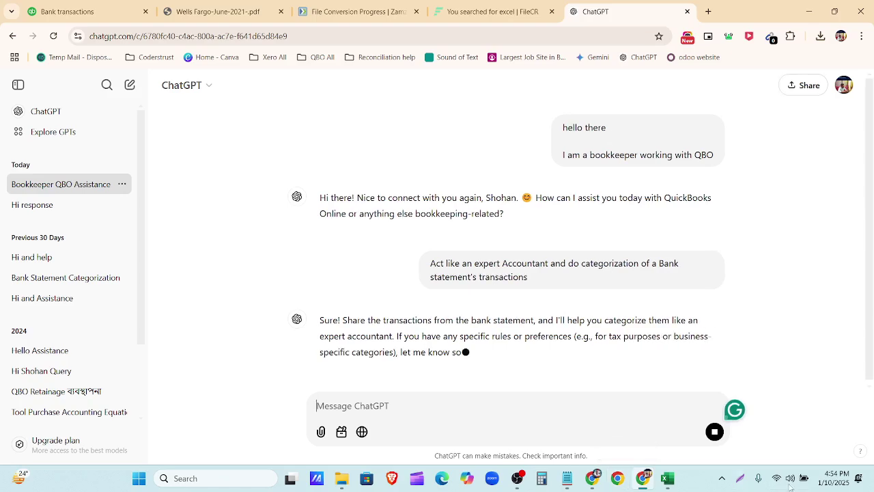
# Step: Send the prompt saying the transactions to categorise will be provided
pyautogui.click(566, 478)
pyautogui.moveTo(409, 143); pyautogui.dragTo(48, 148)
pyautogui.hotkey('ctrl', 'c')
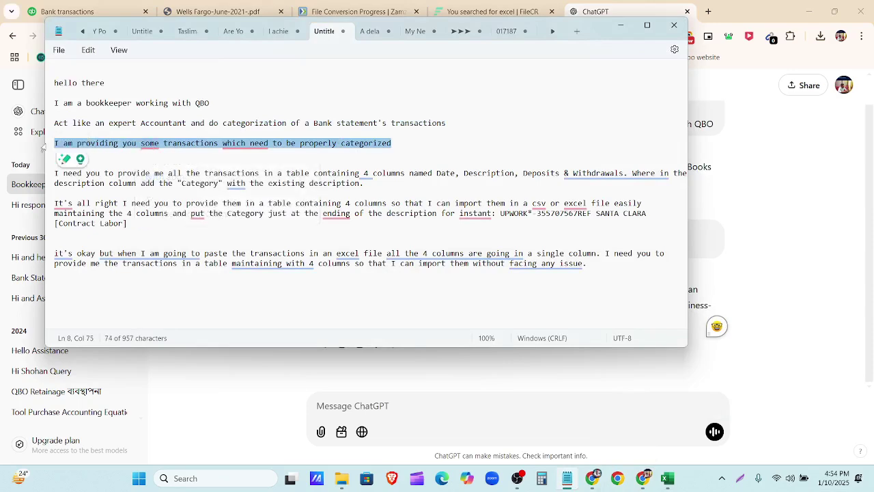
pyautogui.click(714, 325)
pyautogui.hotkey('ctrl', 'v')
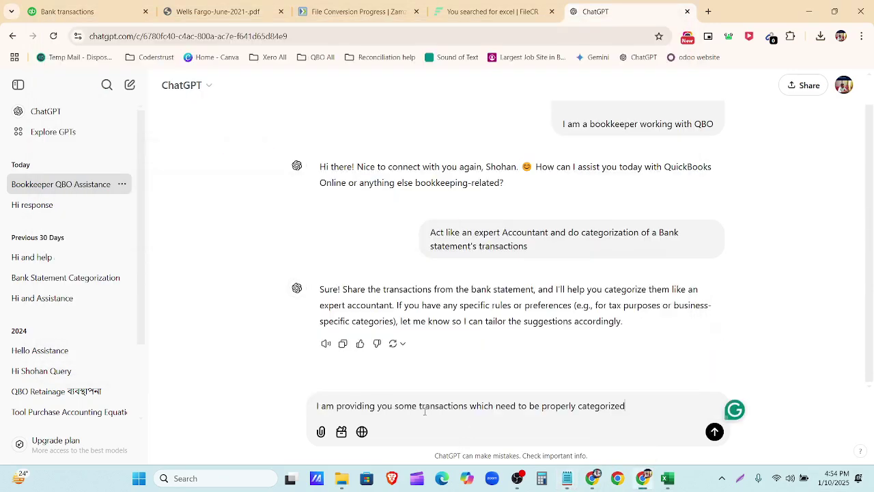
pyautogui.press('Return')
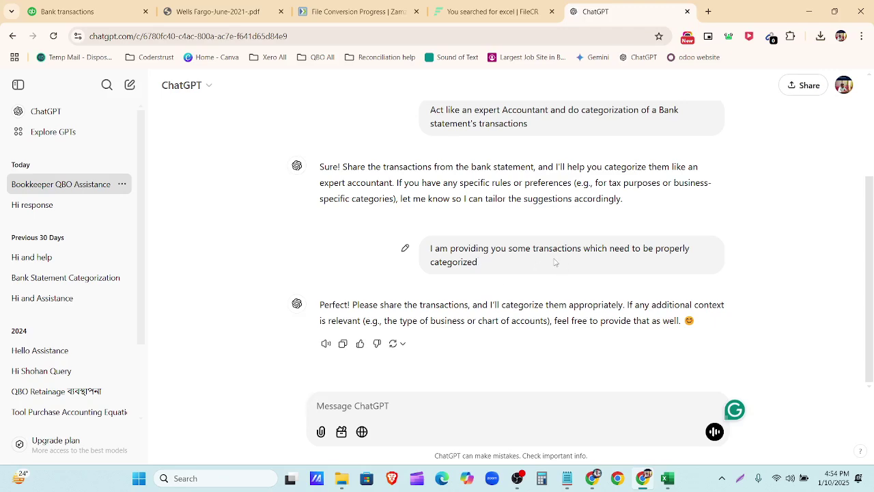
# Step: Copy the Wells Fargo June 2021 transaction table A1:D13 with headers, then return to ChatGPT
pyautogui.click(672, 487)
pyautogui.click(448, 234)
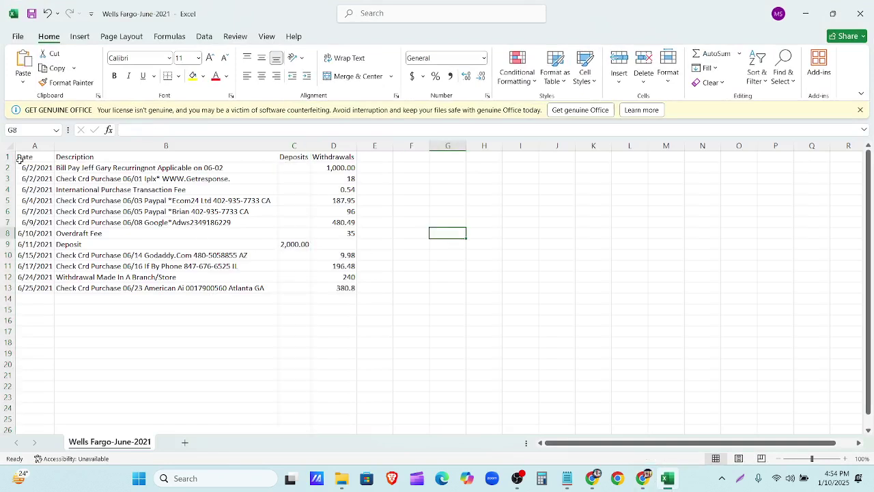
pyautogui.moveTo(19, 157); pyautogui.dragTo(349, 289)
pyautogui.hotkey('ctrl', 'c')
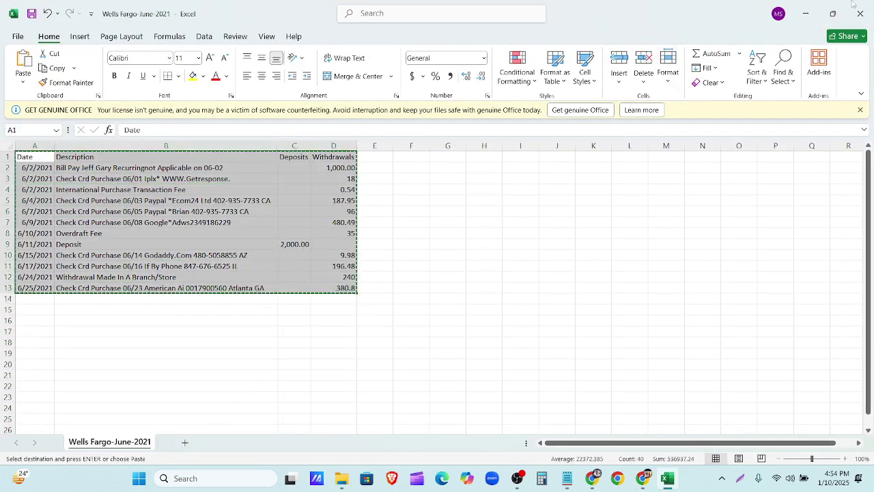
pyautogui.hotkey('alt', 'Tab')
pyautogui.click(372, 406)
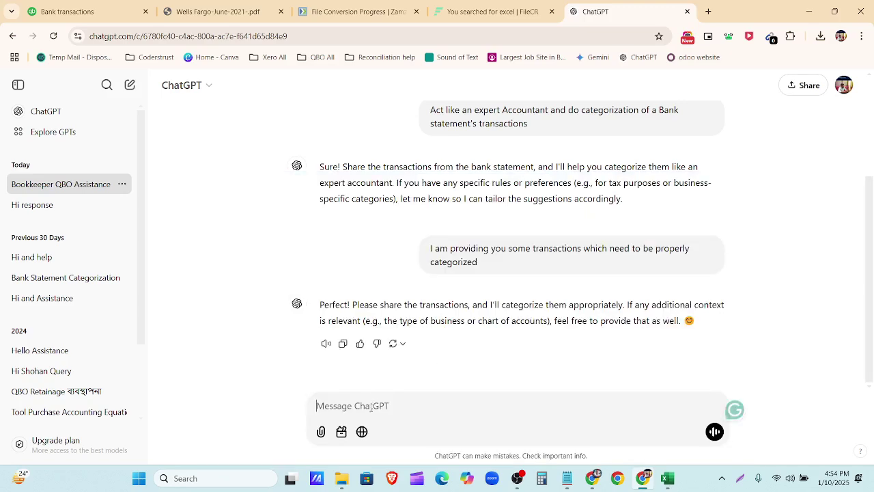
# Step: Send the pasted transactions to ChatGPT and read its categorised reply and notes
pyautogui.hotkey('ctrl', 'v')
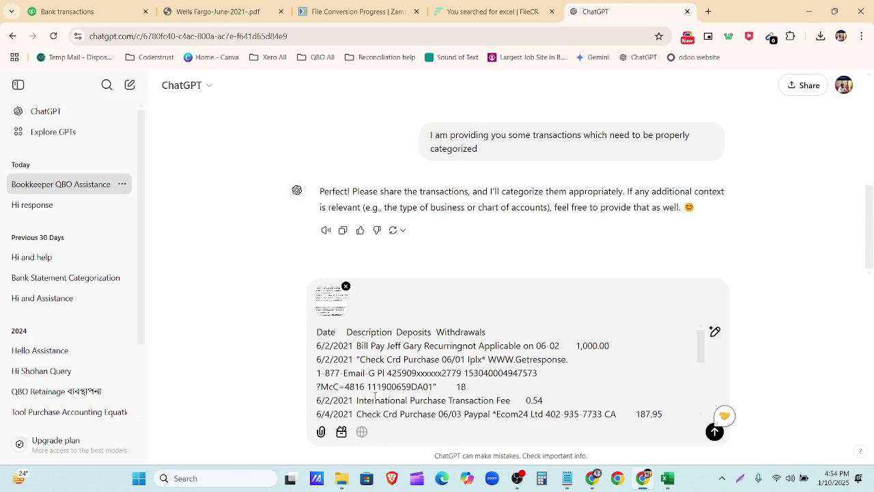
pyautogui.press('Return')
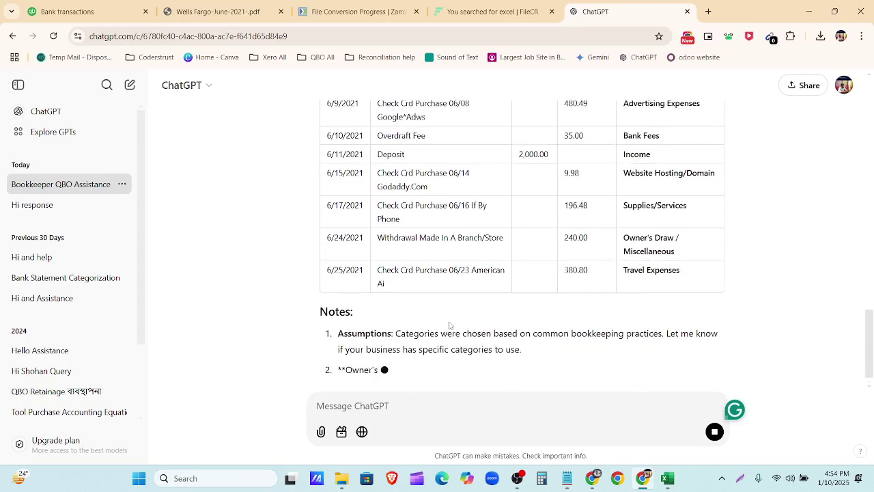
pyautogui.scroll(5, 572, 328)
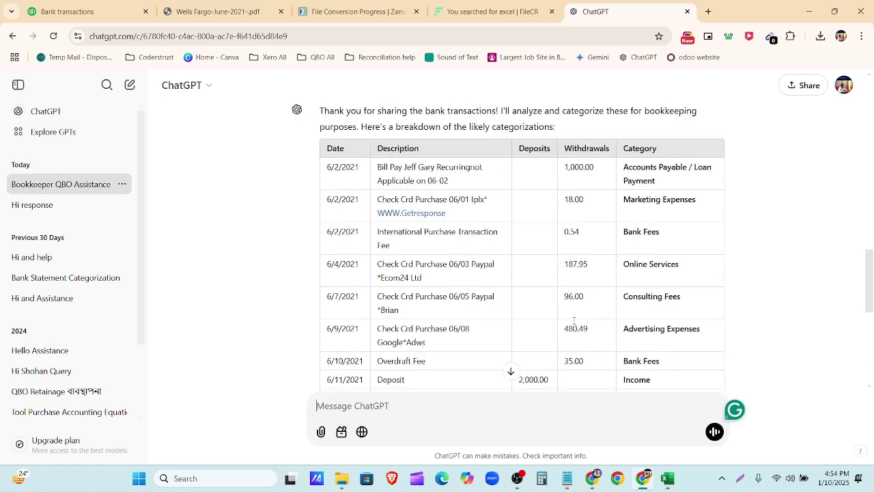
pyautogui.scroll(-3, 567, 319)
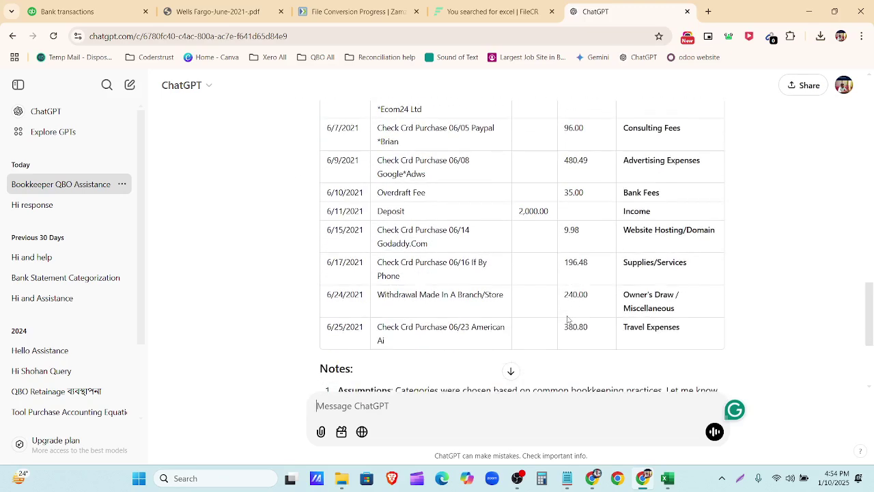
pyautogui.click(511, 375)
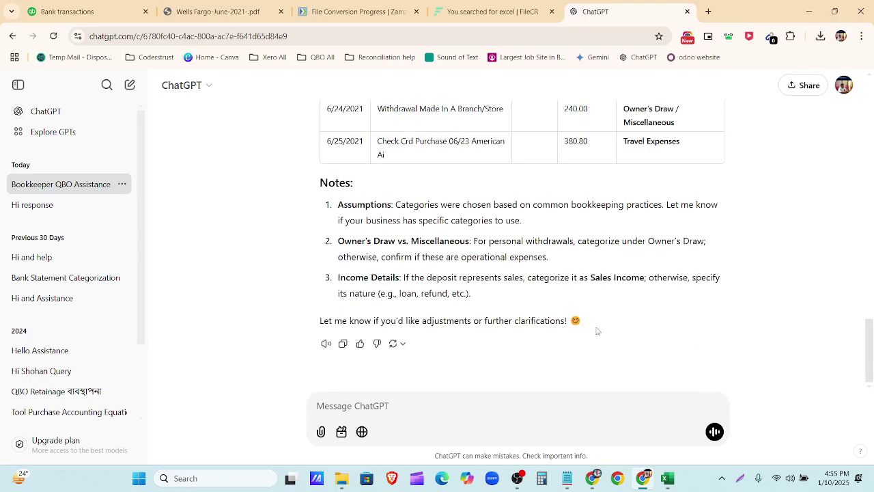
pyautogui.moveTo(581, 320); pyautogui.dragTo(327, 167)
pyautogui.click(362, 277)
# Step: Review the Category column of the reply (e.g., Bank Fees, Income), then return to Excel
pyautogui.scroll(8, 509, 369)
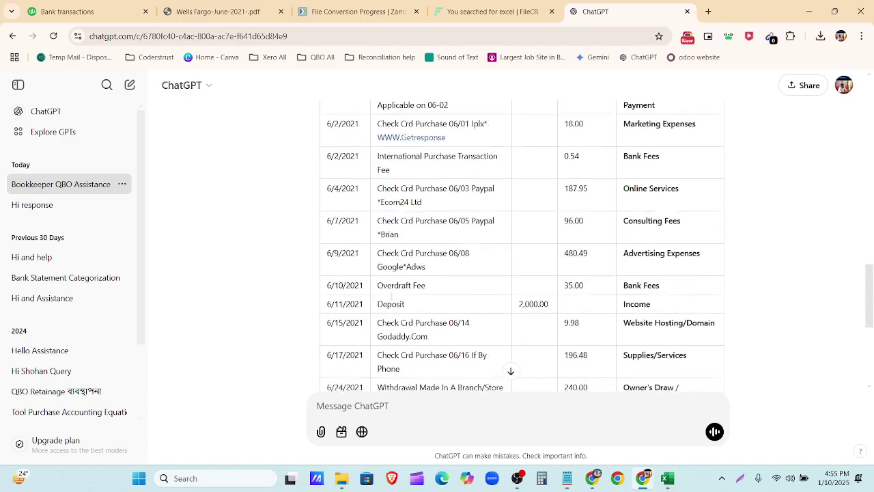
pyautogui.scroll(-1, 494, 346)
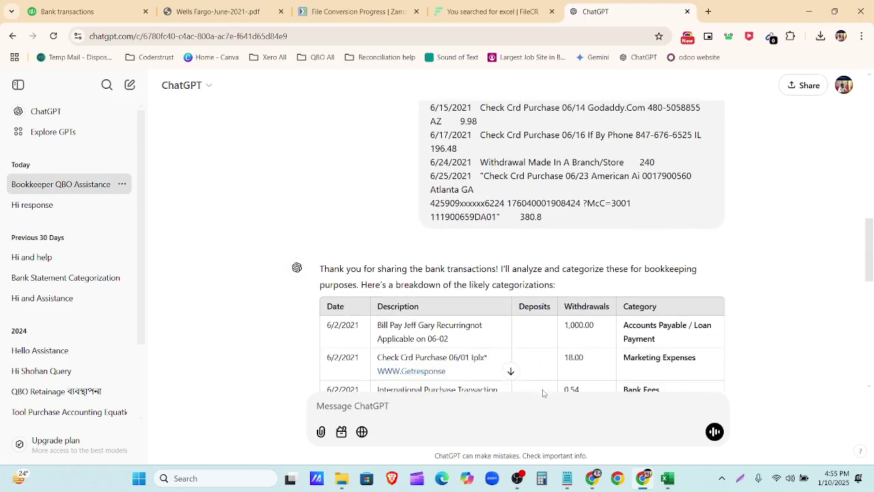
pyautogui.scroll(-4, 545, 391)
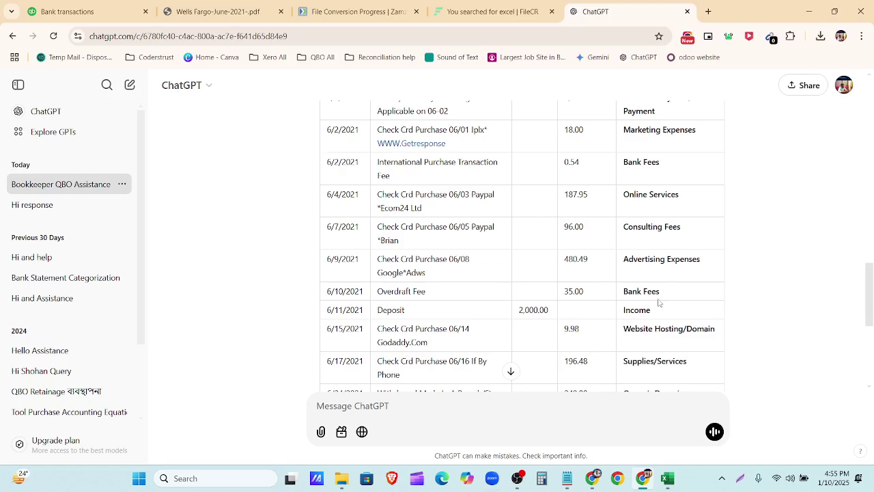
pyautogui.scroll(2, 592, 297)
pyautogui.scroll(-2, 669, 201)
pyautogui.scroll(2, 667, 150)
pyautogui.moveTo(624, 193); pyautogui.dragTo(659, 198)
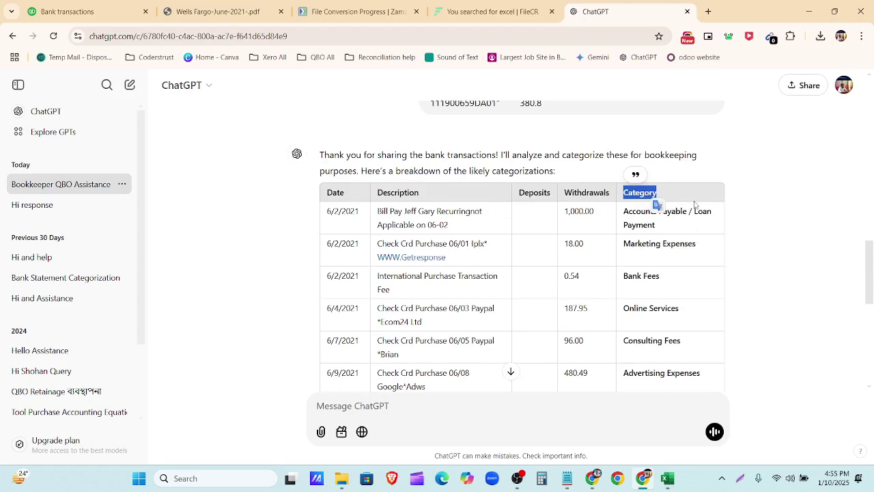
pyautogui.click(688, 291)
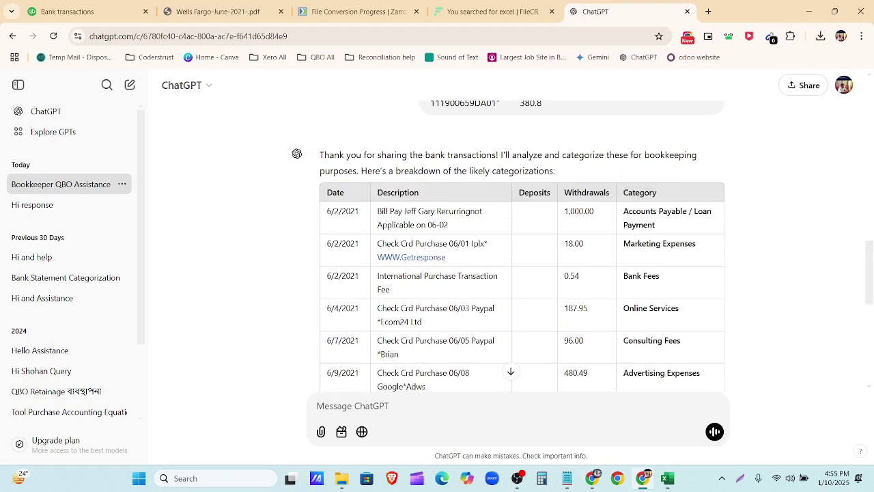
pyautogui.click(667, 478)
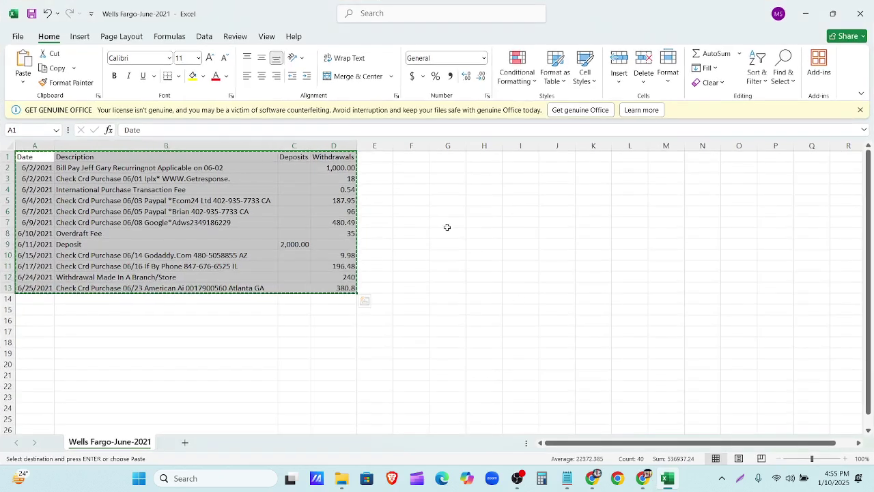
# Step: Head column E with 'comment' in E1, then close the workbook with Don't Save
pyautogui.click(411, 211)
pyautogui.click(375, 157)
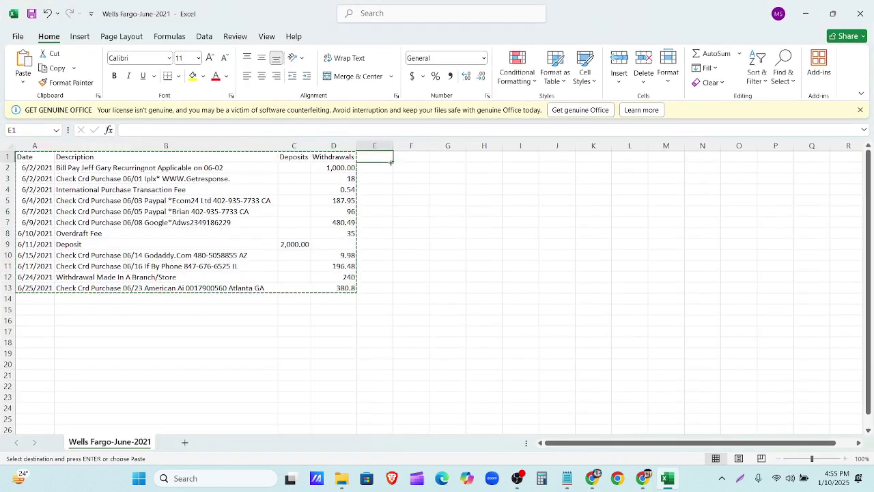
pyautogui.write('comment')
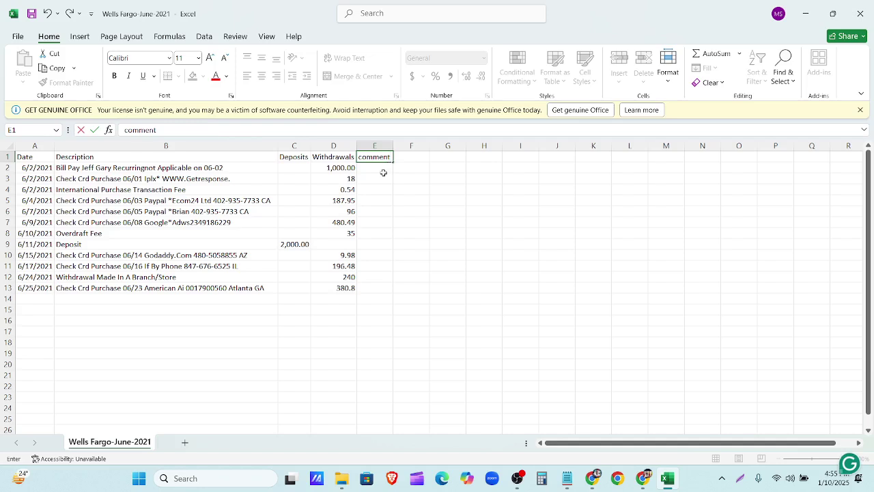
pyautogui.moveTo(381, 167); pyautogui.dragTo(389, 292)
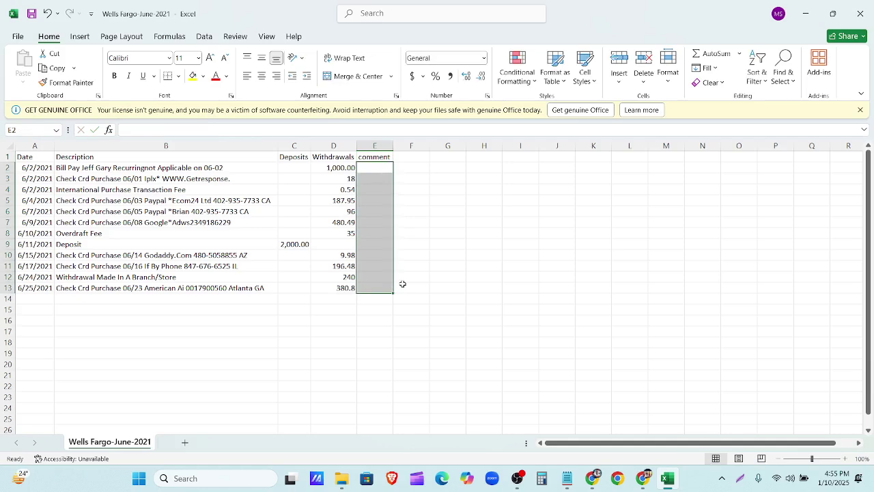
pyautogui.click(430, 266)
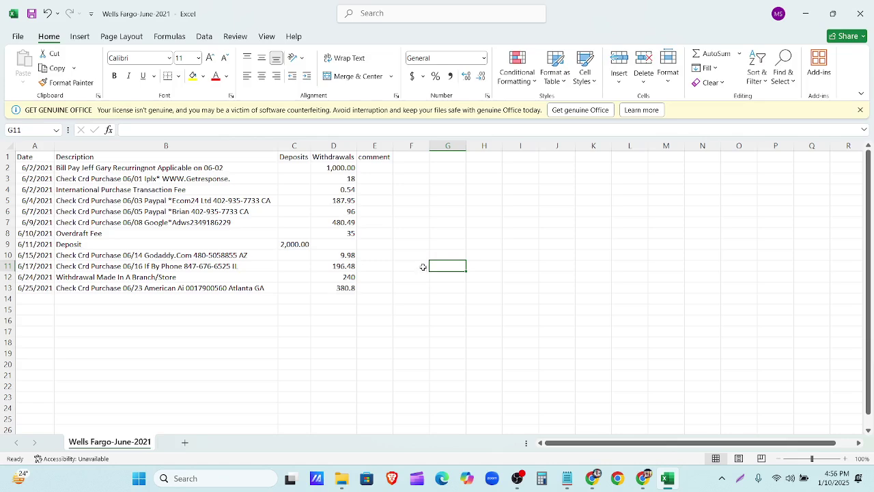
pyautogui.click(864, 13)
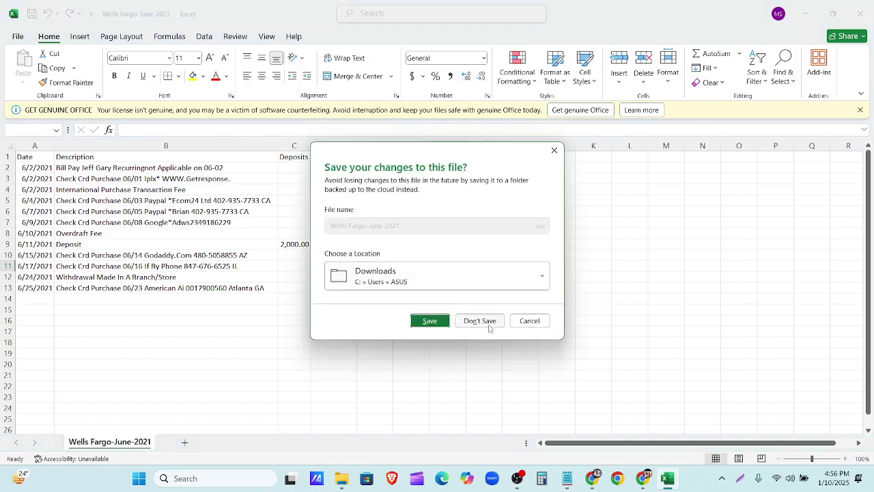
pyautogui.click(480, 321)
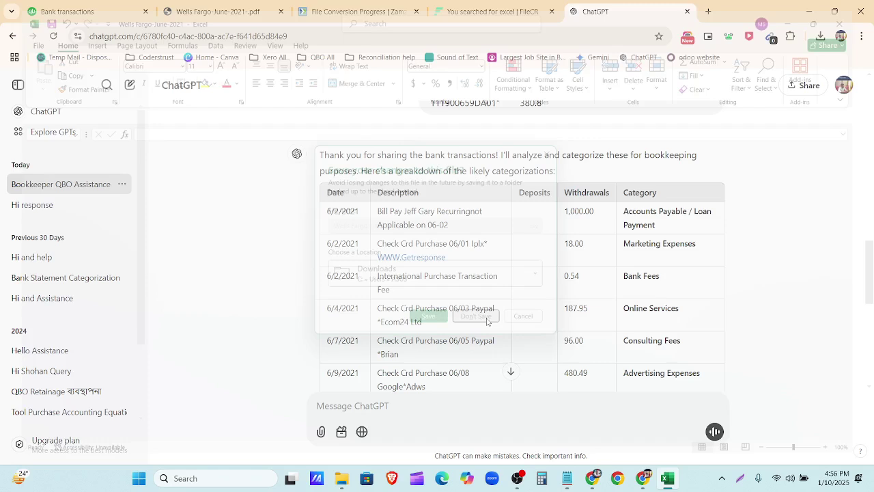
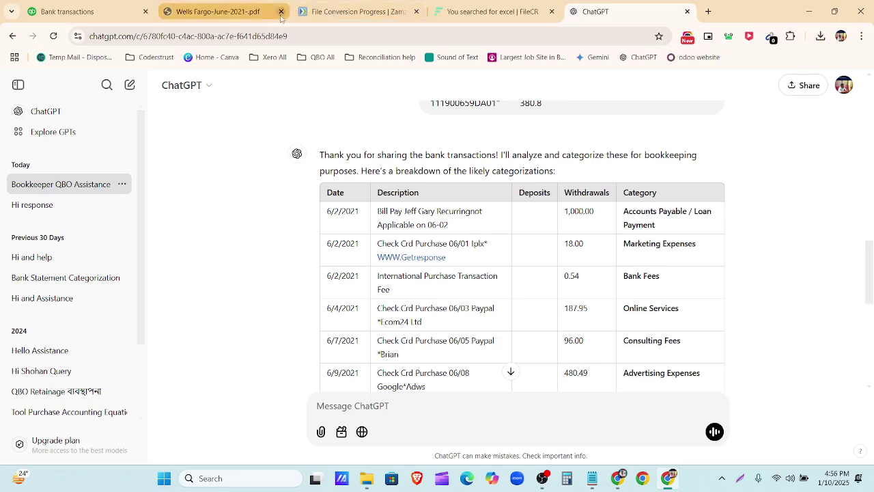
# Step: Close the Zamzar conversion and FileCR search tabs, leaving ChatGPT's categorised table showing
pyautogui.click(304, 12)
pyautogui.click(270, 12)
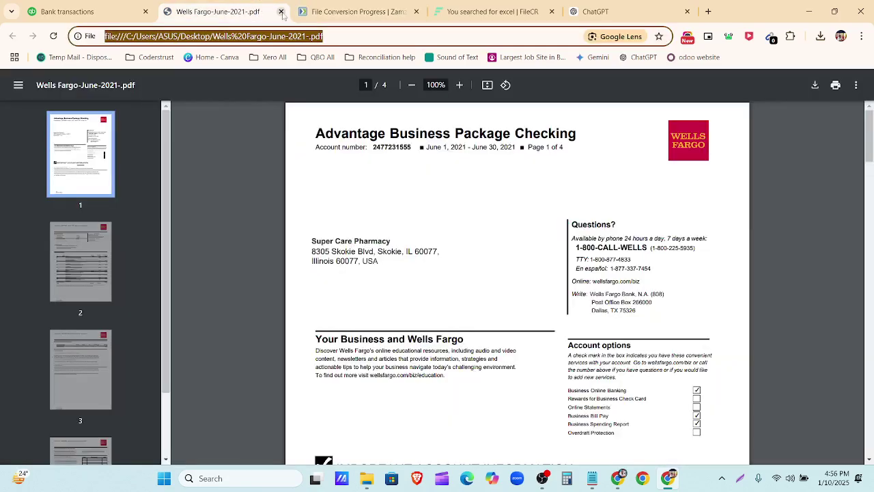
pyautogui.click(410, 13)
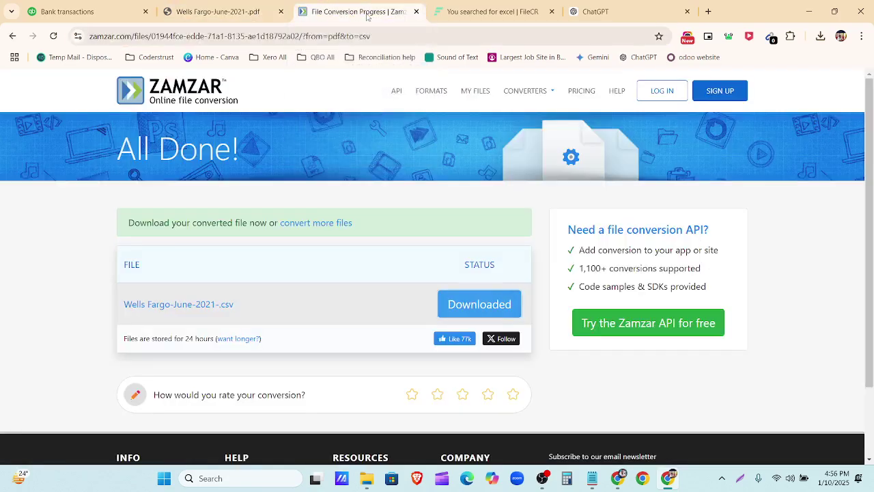
pyautogui.click(416, 12)
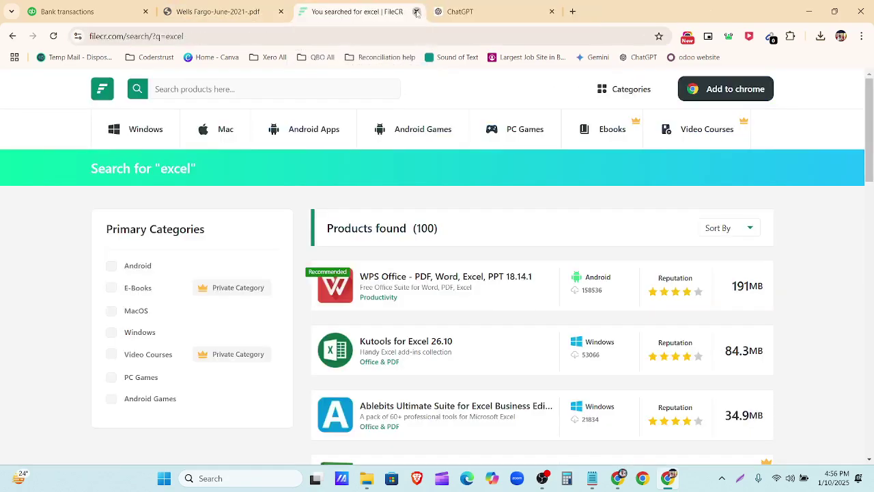
pyautogui.click(416, 11)
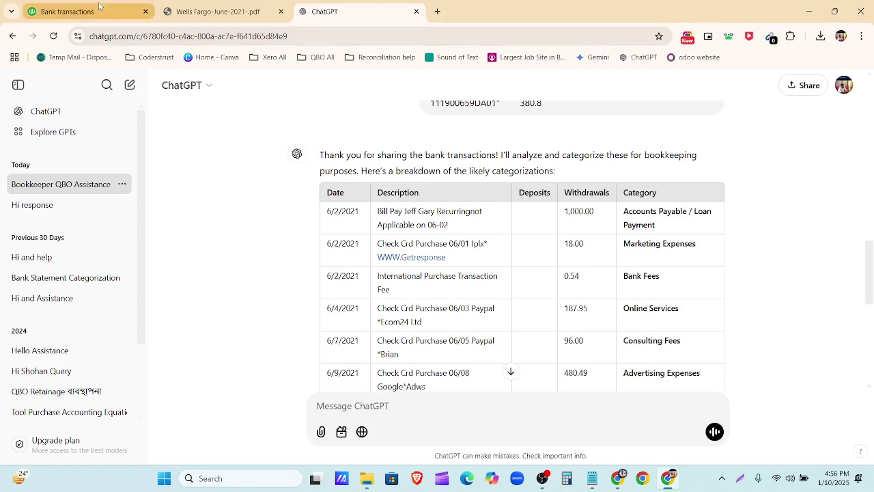
# Step: Bring up page 2 of the Wells Fargo statement PDF with the June transaction history
pyautogui.scroll(-2, 435, 227)
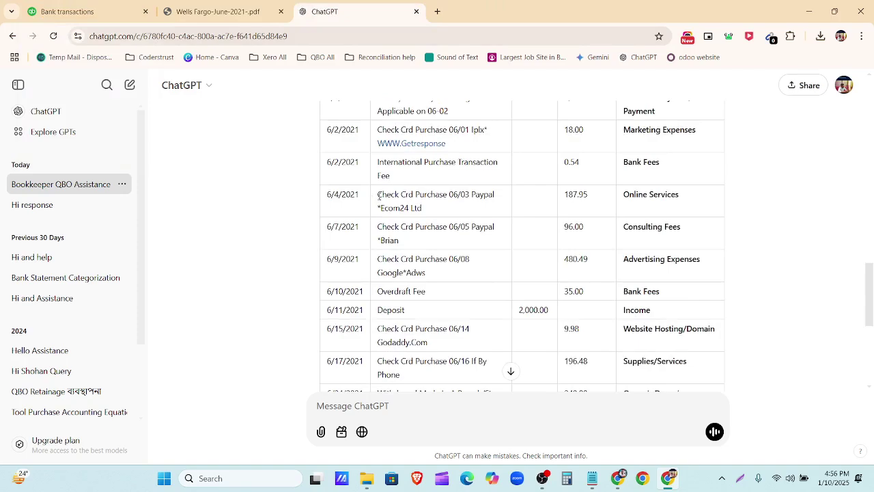
pyautogui.click(217, 12)
pyautogui.scroll(-20, 386, 296)
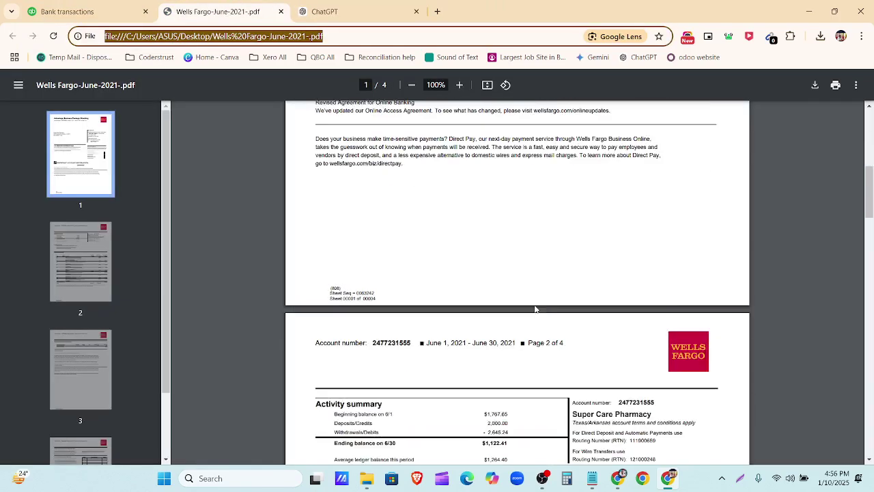
pyautogui.scroll(-15, 512, 359)
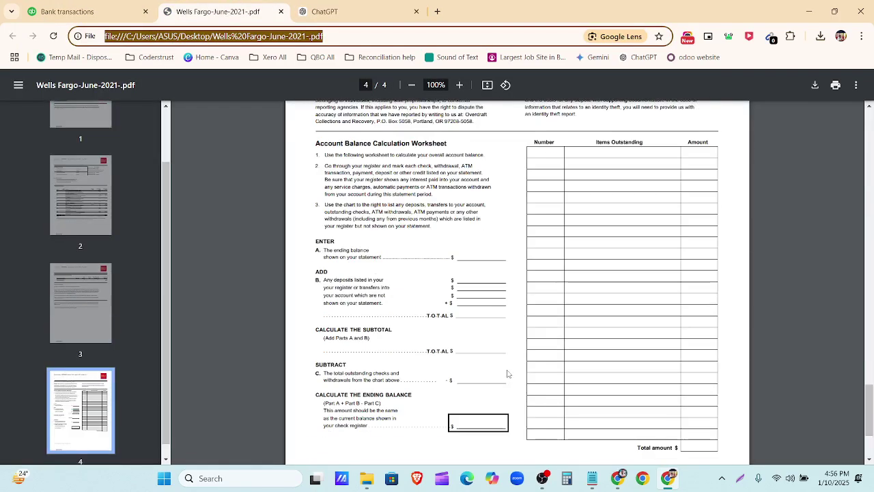
pyautogui.click(97, 308)
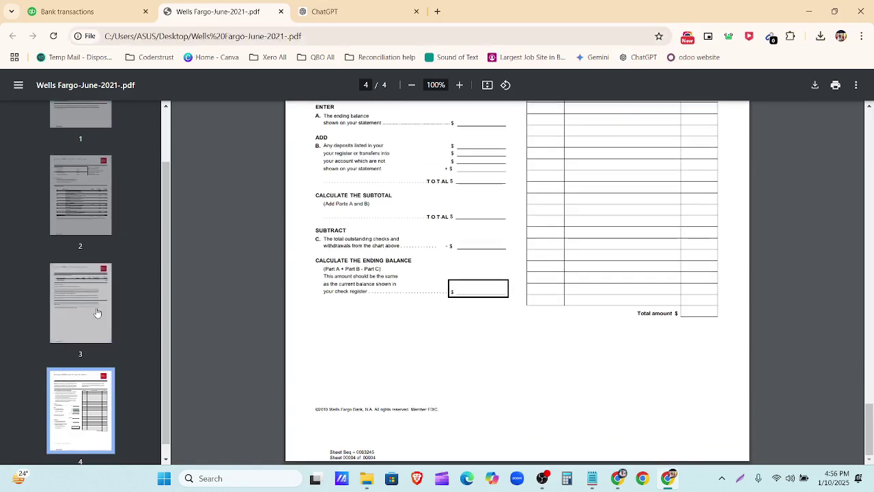
pyautogui.click(78, 208)
pyautogui.scroll(-3, 482, 407)
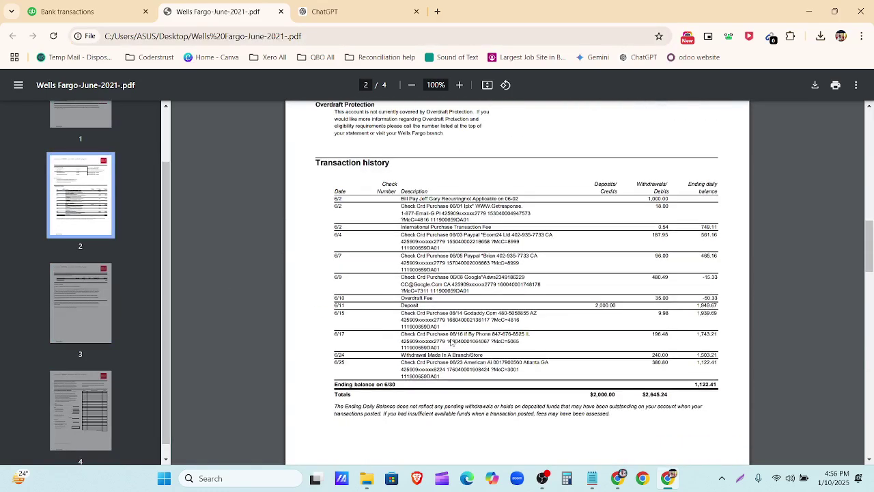
pyautogui.keyDown('ctrl'); pyautogui.scroll(3, 504, 413); pyautogui.keyUp('ctrl')
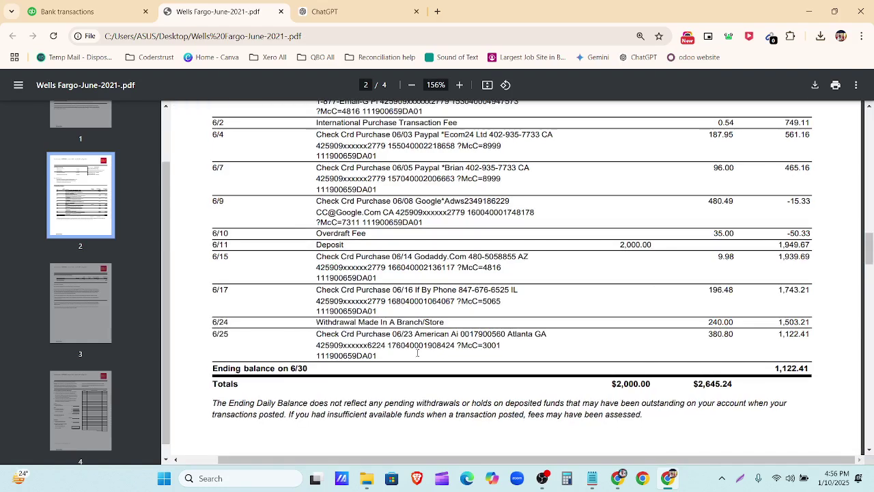
pyautogui.scroll(1, 320, 391)
# Step: Select the June descriptions from 6/2 Getresponse to 6/25 American Airlines, plus amounts like 187.95
pyautogui.moveTo(313, 390); pyautogui.dragTo(538, 393)
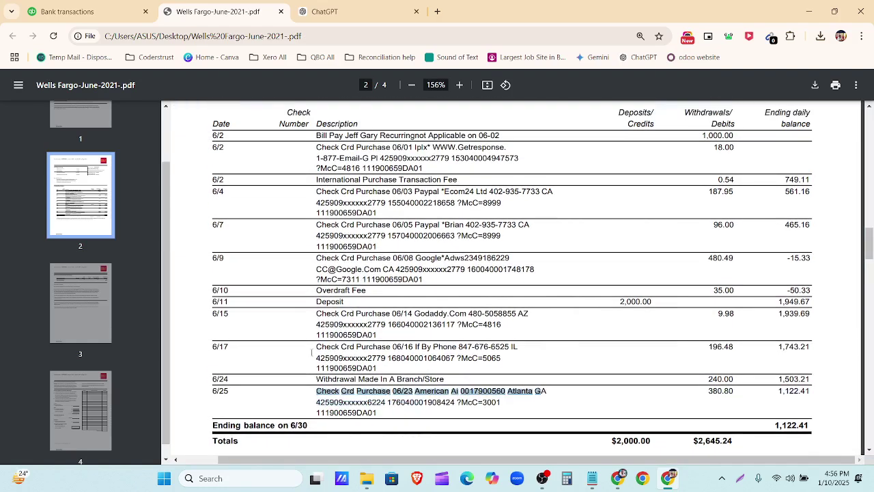
pyautogui.moveTo(311, 352); pyautogui.dragTo(507, 348)
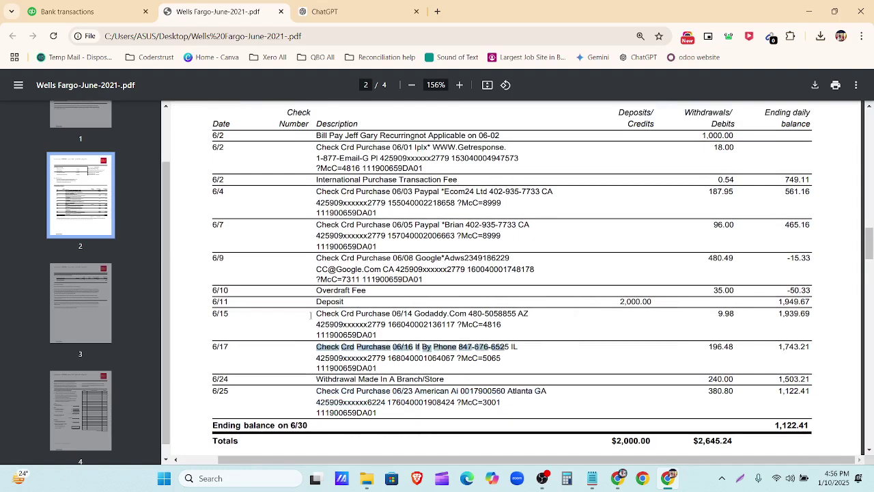
pyautogui.moveTo(315, 314); pyautogui.dragTo(507, 314)
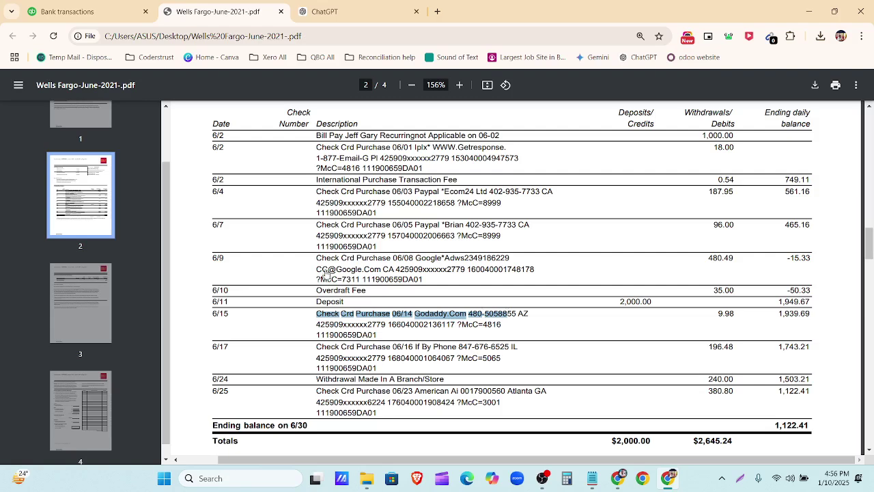
pyautogui.moveTo(315, 258); pyautogui.dragTo(487, 258)
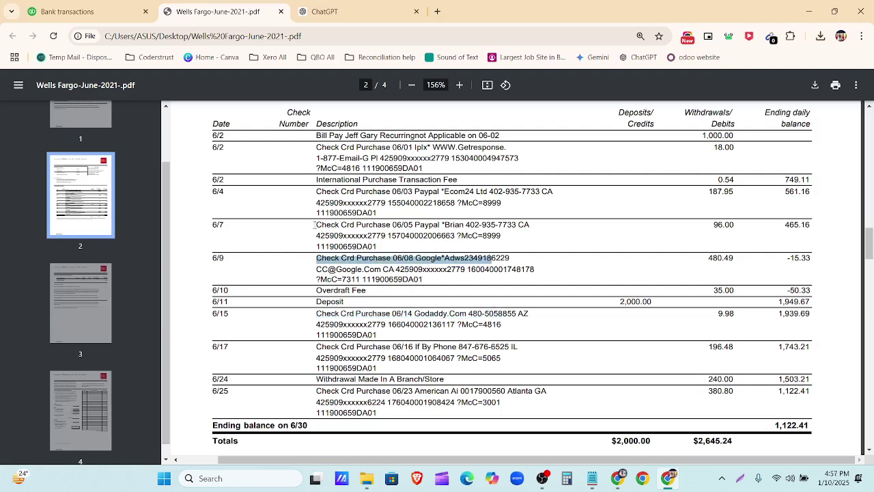
pyautogui.moveTo(314, 224); pyautogui.dragTo(492, 230)
pyautogui.moveTo(315, 191); pyautogui.dragTo(487, 192)
pyautogui.moveTo(316, 147); pyautogui.dragTo(449, 152)
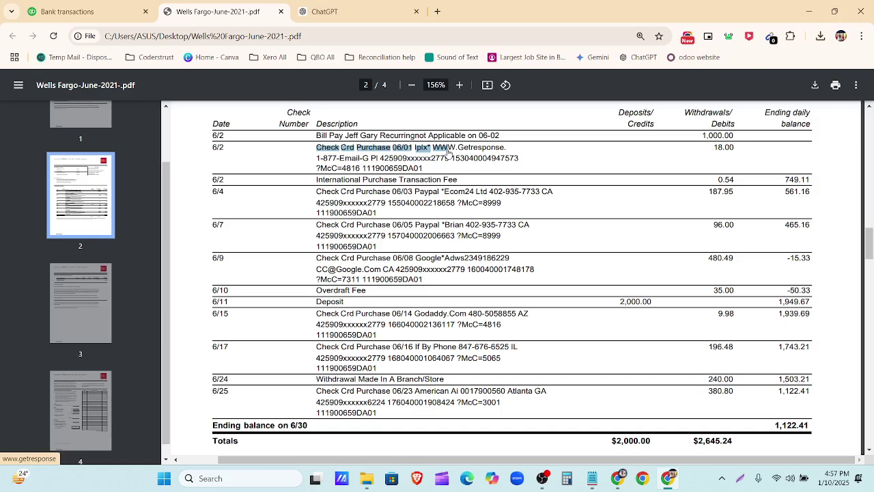
pyautogui.moveTo(733, 148); pyautogui.dragTo(708, 140)
pyautogui.moveTo(734, 192); pyautogui.dragTo(694, 198)
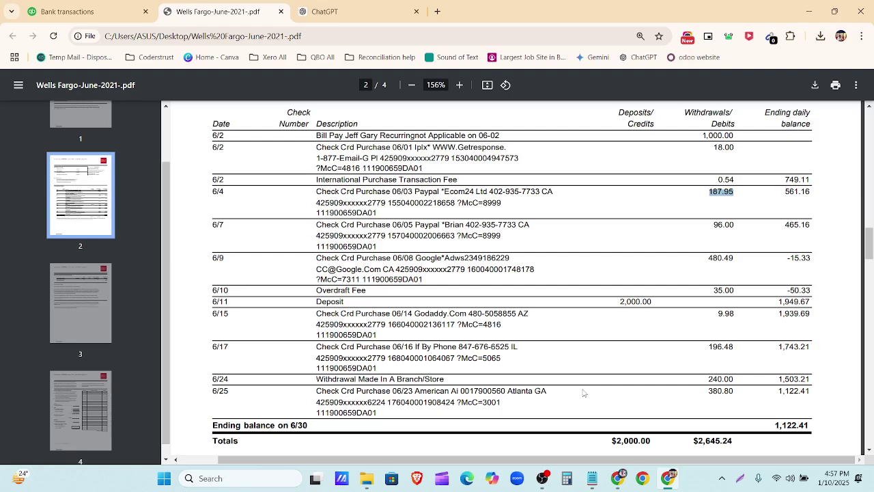
# Step: Duplicate the QuickBooks bank transactions tab into a second tab
pyautogui.click(86, 9)
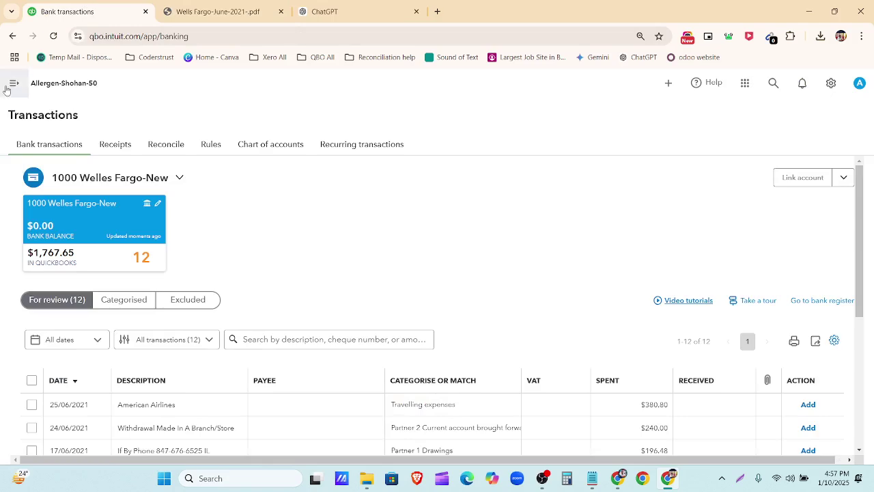
pyautogui.click(13, 82)
pyautogui.rightClick(59, 10)
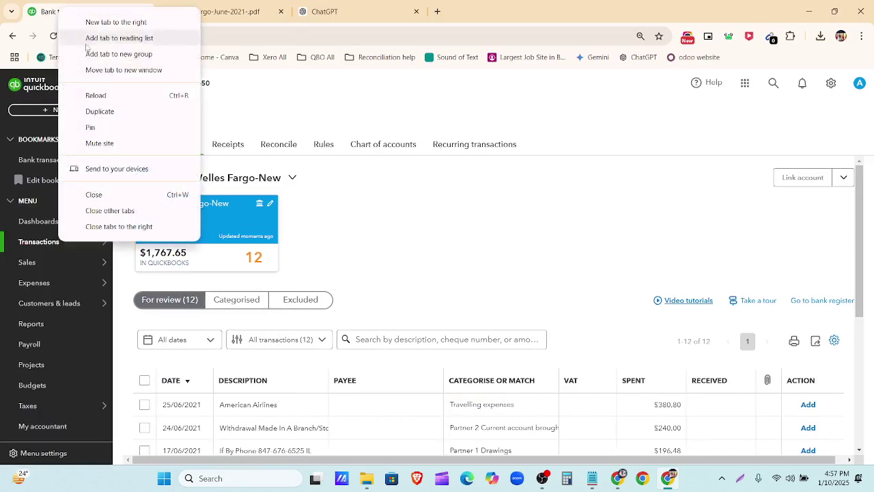
pyautogui.click(99, 111)
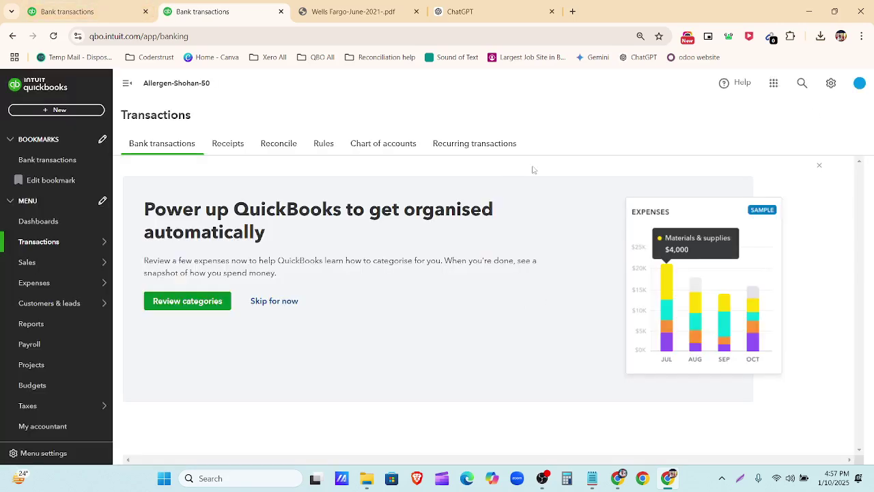
# Step: Dismiss the Power up QuickBooks banner and browse the suggested rules on the Rules page
pyautogui.click(821, 167)
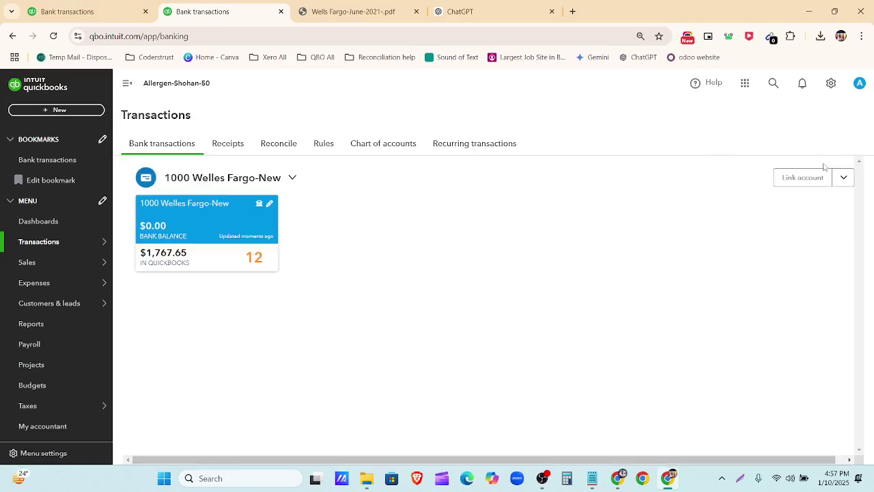
pyautogui.click(323, 145)
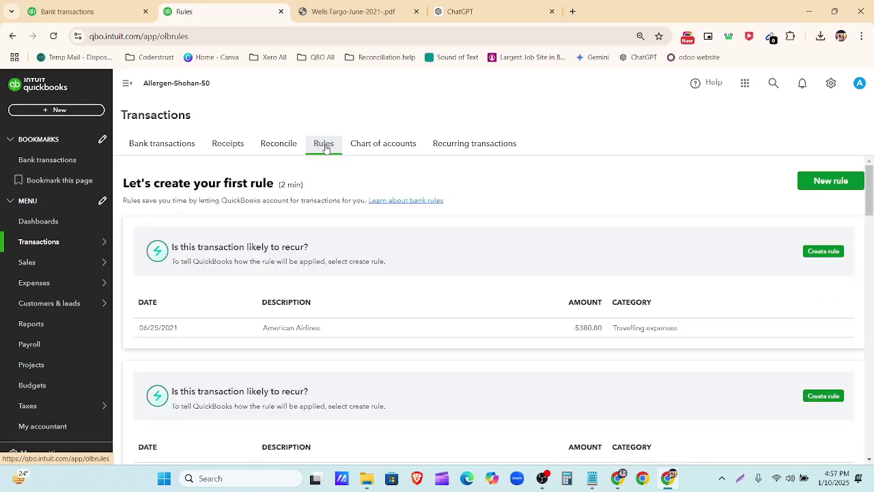
pyautogui.scroll(-3, 336, 353)
pyautogui.scroll(-10, 336, 353)
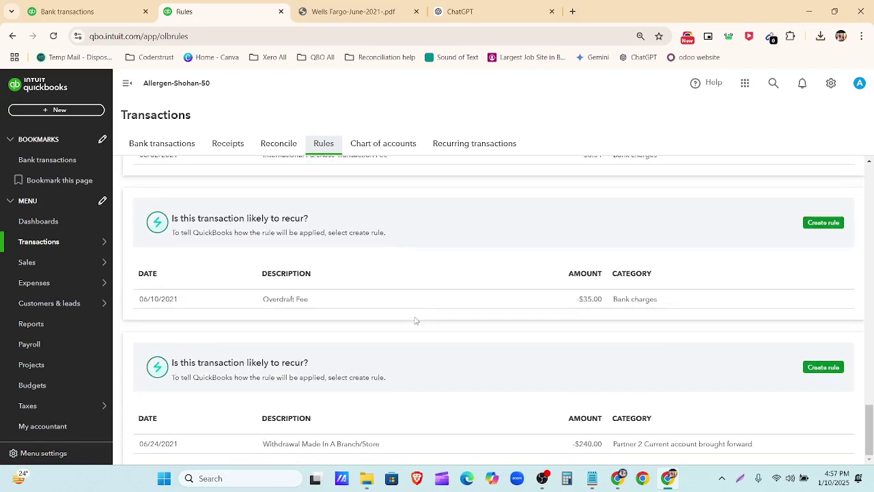
pyautogui.scroll(10, 415, 320)
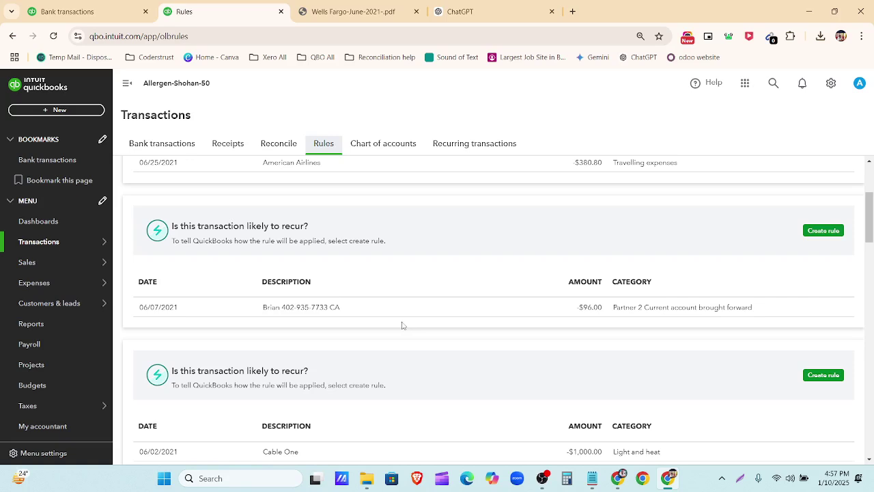
pyautogui.scroll(3, 402, 325)
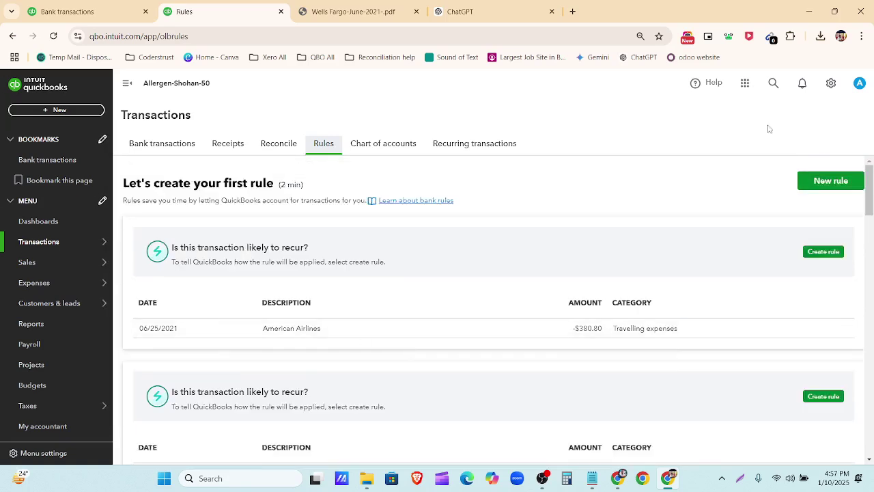
# Step: Start a new bank rule named 'Check Crd Purchase', copied from the statement's 6/2 row
pyautogui.click(840, 184)
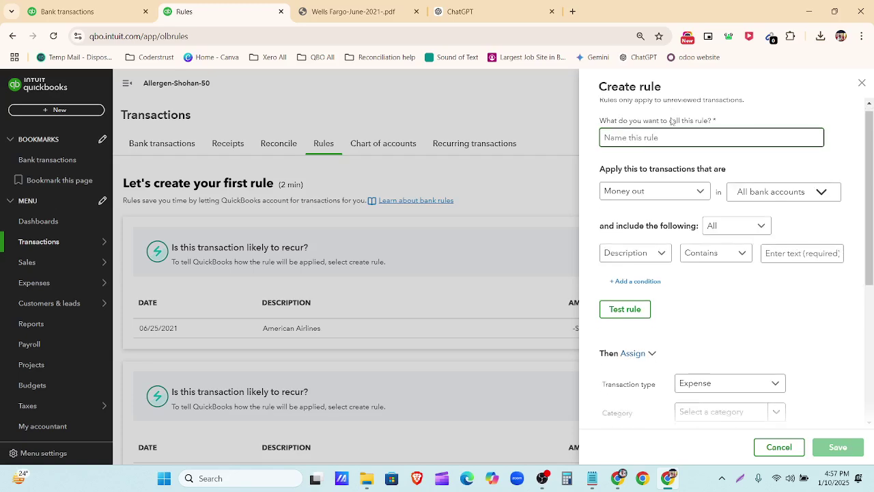
pyautogui.scroll(-1, 672, 121)
pyautogui.scroll(1, 649, 177)
pyautogui.scroll(-1, 630, 215)
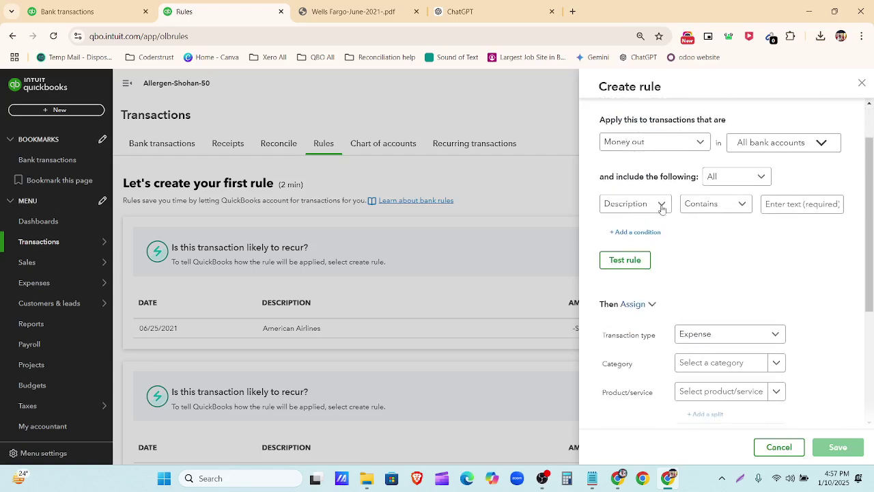
pyautogui.scroll(1, 655, 198)
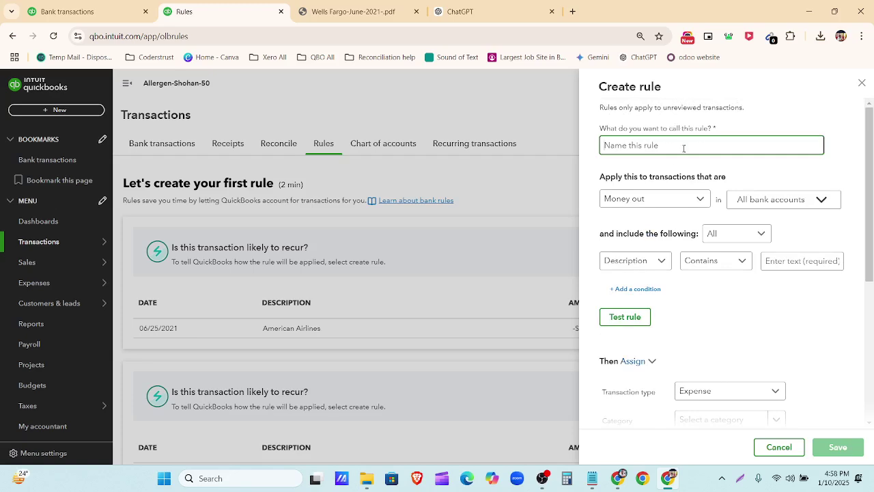
pyautogui.click(362, 6)
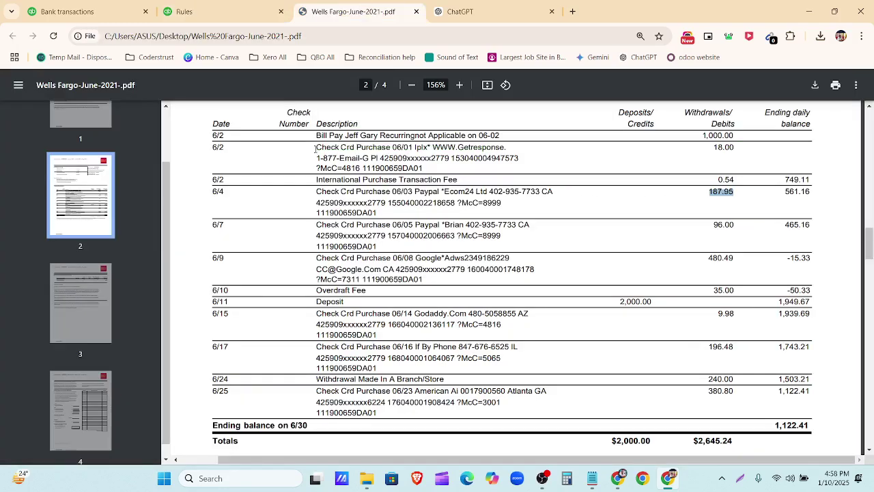
pyautogui.moveTo(315, 149); pyautogui.dragTo(391, 147)
pyautogui.hotkey('ctrl', 'c')
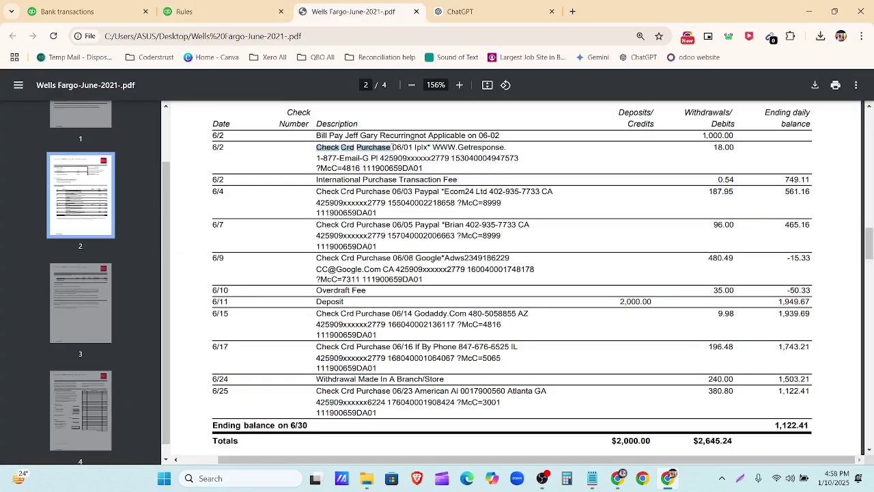
pyautogui.click(236, 11)
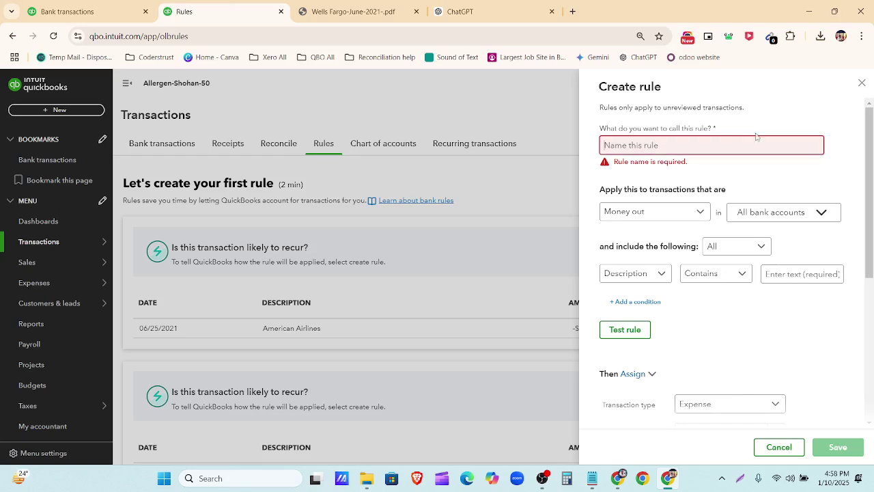
pyautogui.hotkey('ctrl', 'v')
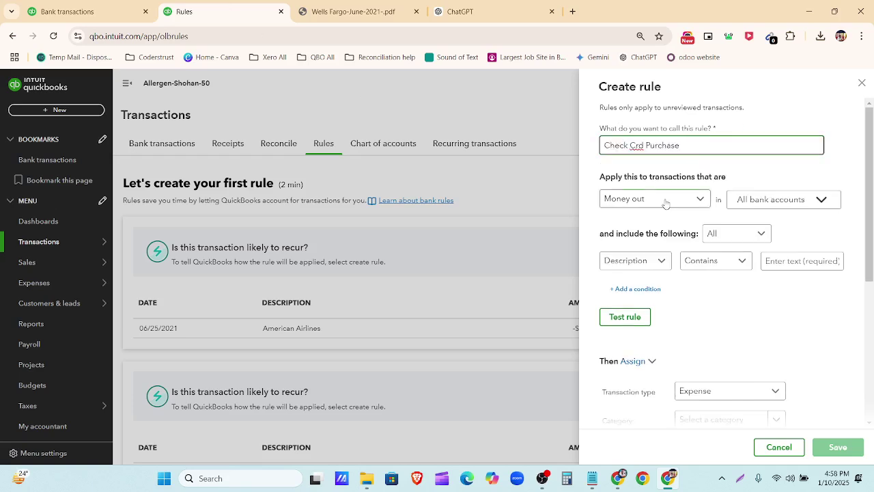
# Step: Apply the rule to money out in the bank accounts, matching Any condition
pyautogui.click(665, 200)
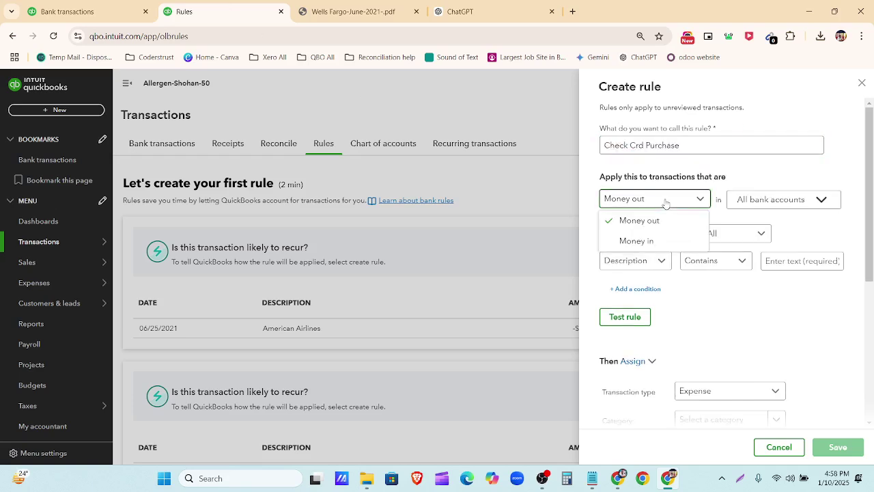
pyautogui.click(763, 180)
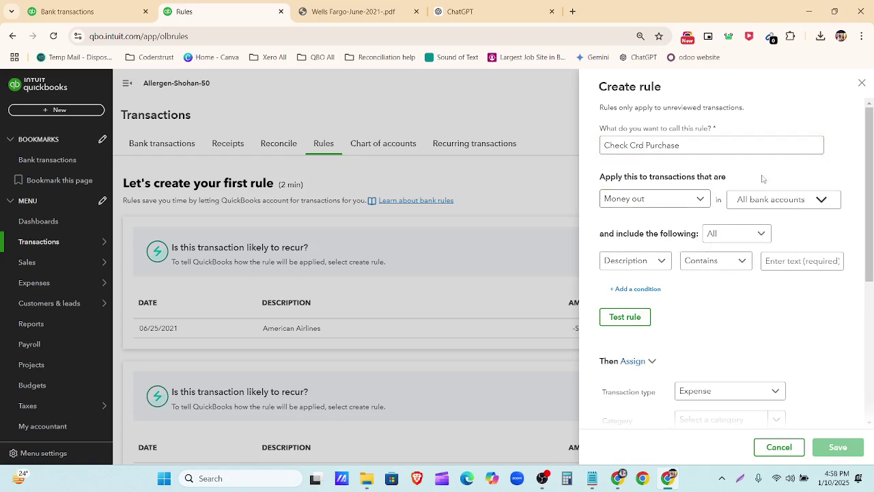
pyautogui.click(779, 204)
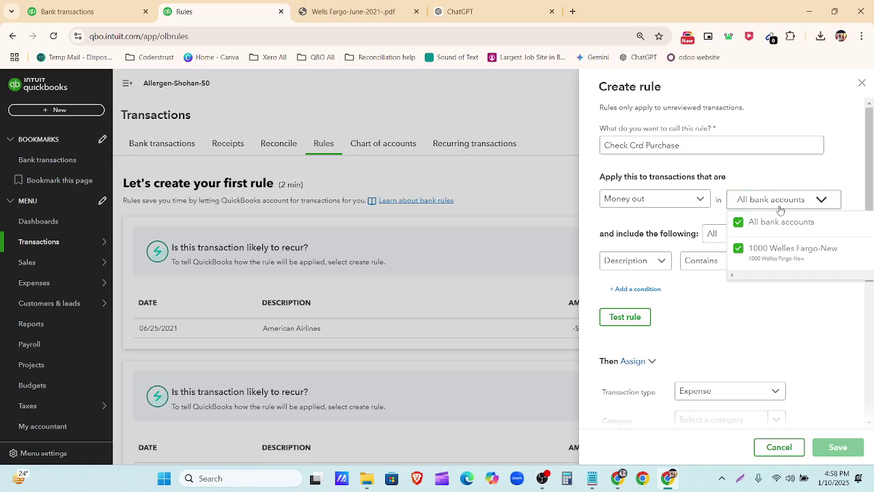
pyautogui.click(742, 228)
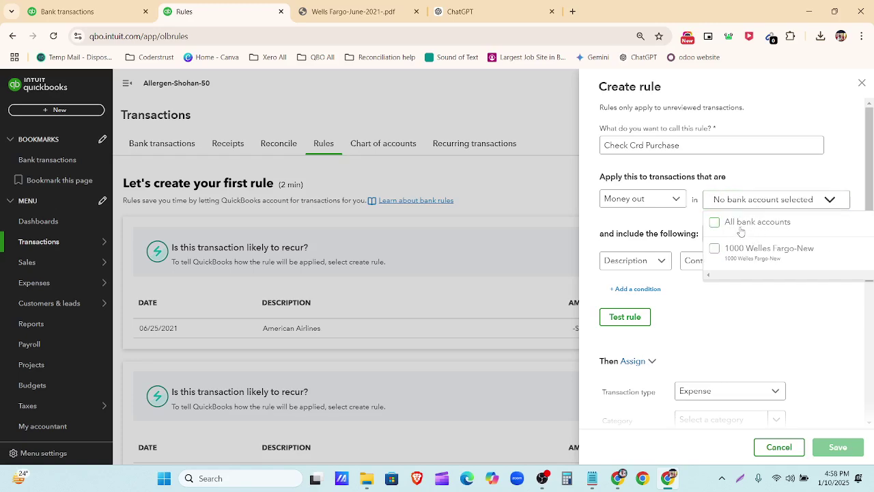
pyautogui.click(719, 252)
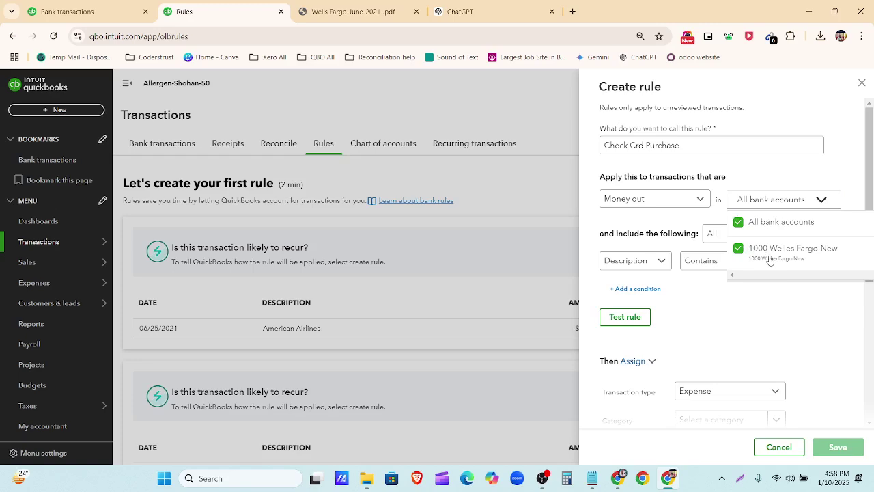
pyautogui.click(759, 306)
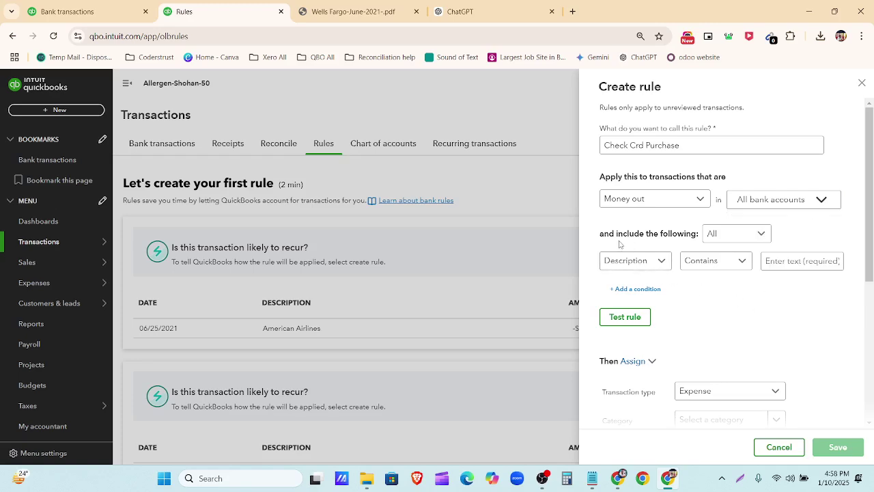
pyautogui.click(736, 235)
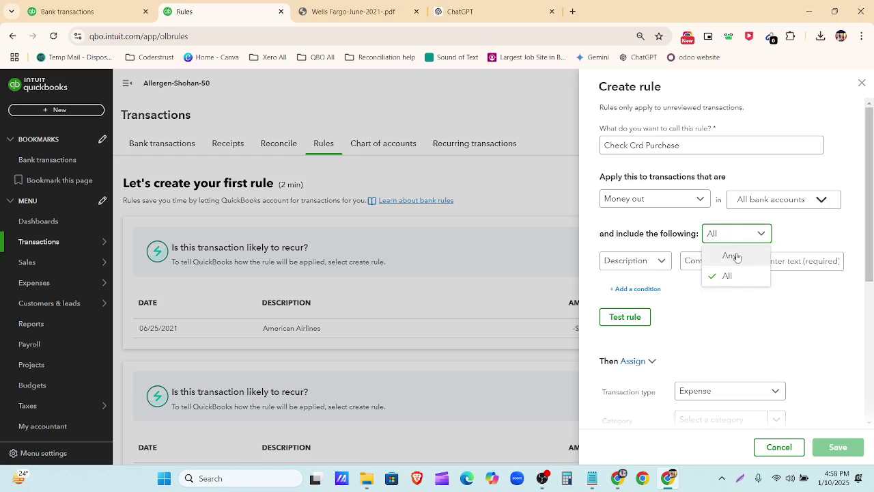
pyautogui.click(730, 256)
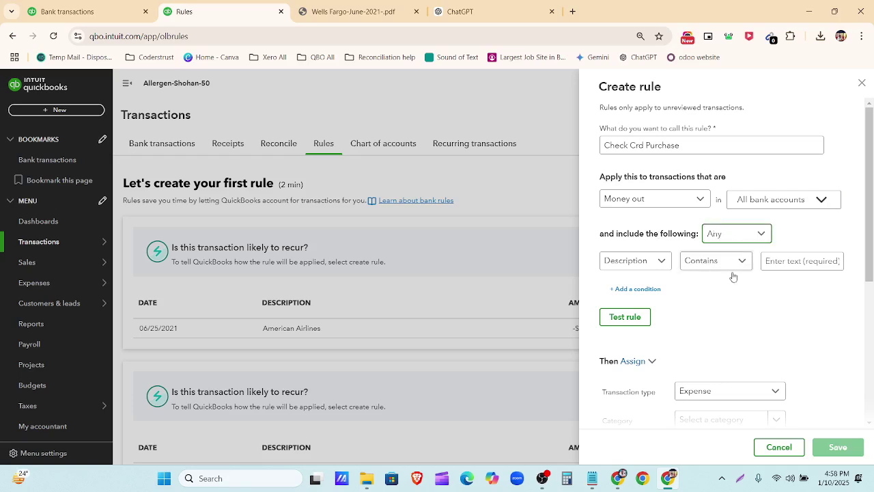
pyautogui.click(650, 266)
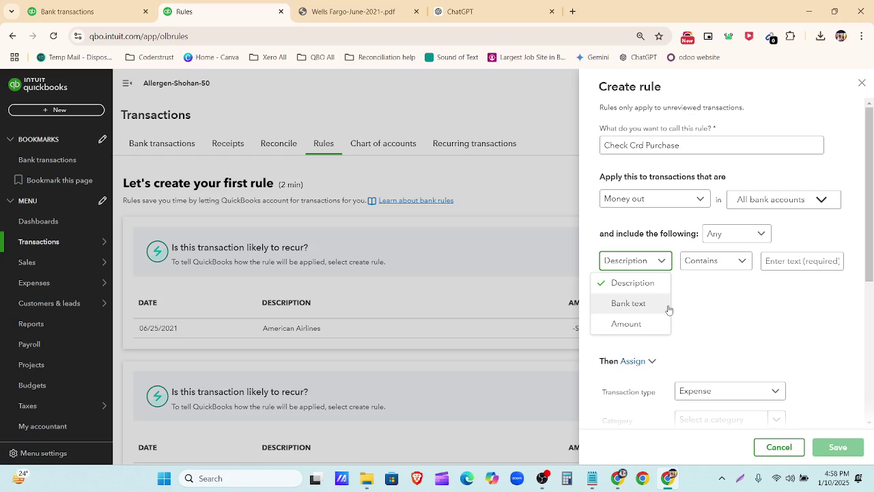
pyautogui.click(89, 11)
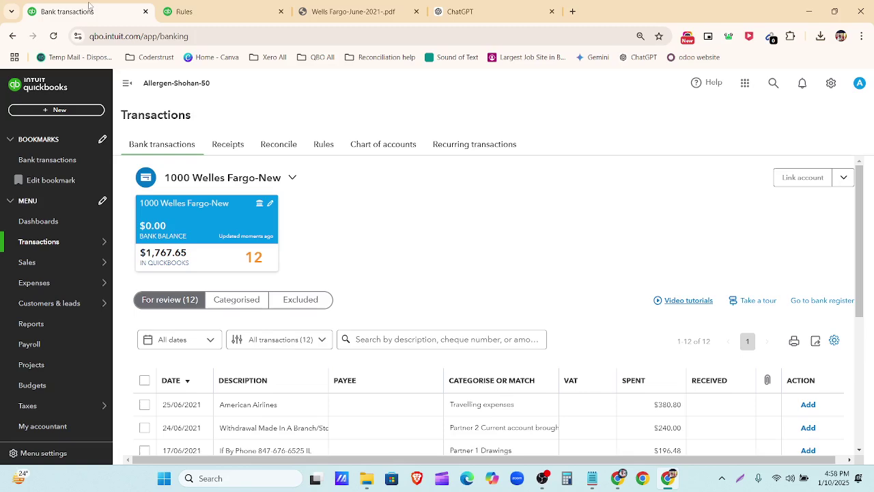
pyautogui.scroll(-3, 309, 286)
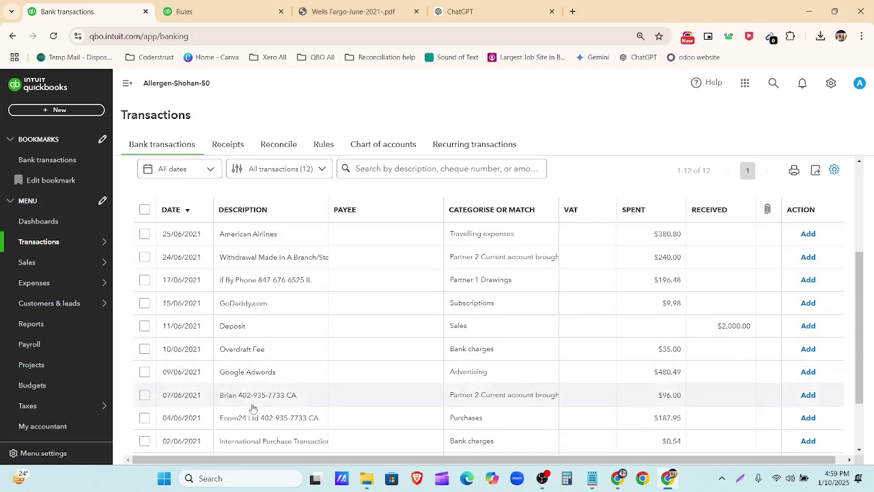
pyautogui.scroll(-2, 266, 417)
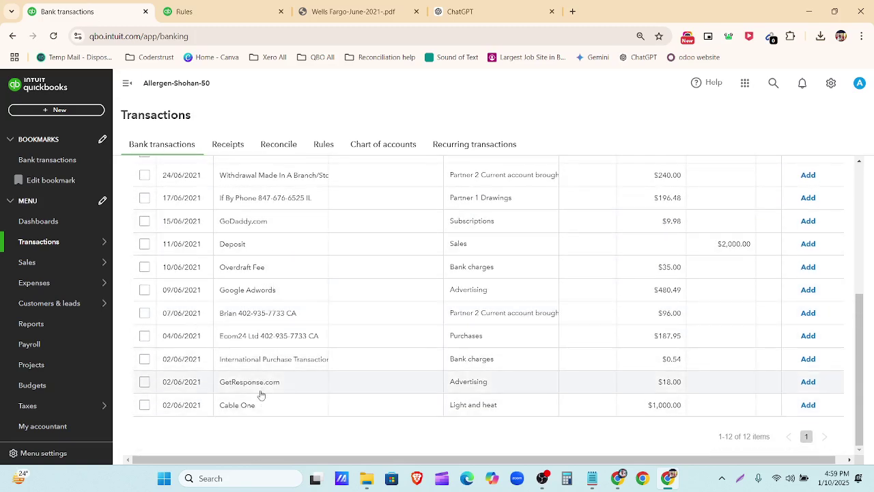
pyautogui.scroll(1, 266, 311)
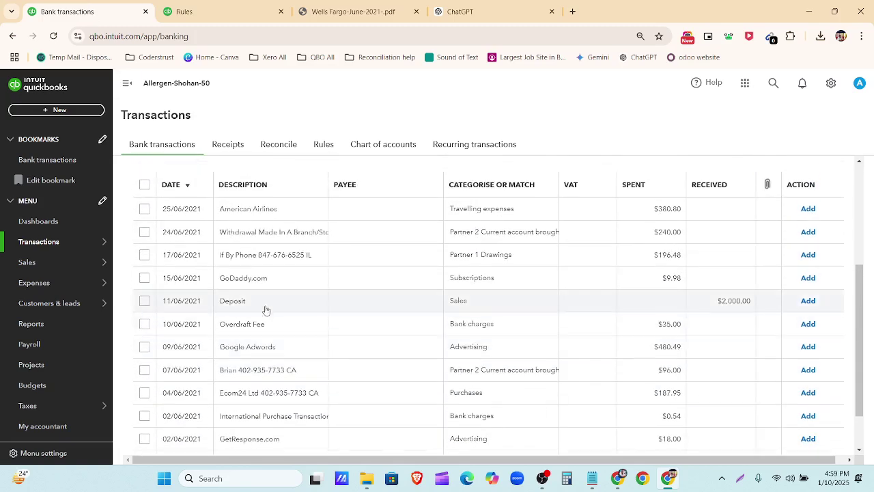
pyautogui.click(280, 216)
pyautogui.scroll(-3, 192, 260)
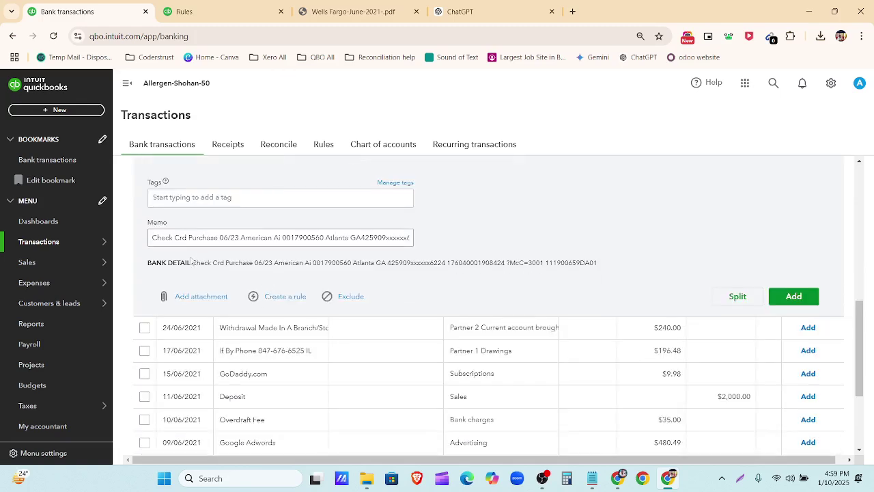
pyautogui.moveTo(192, 262); pyautogui.dragTo(598, 272)
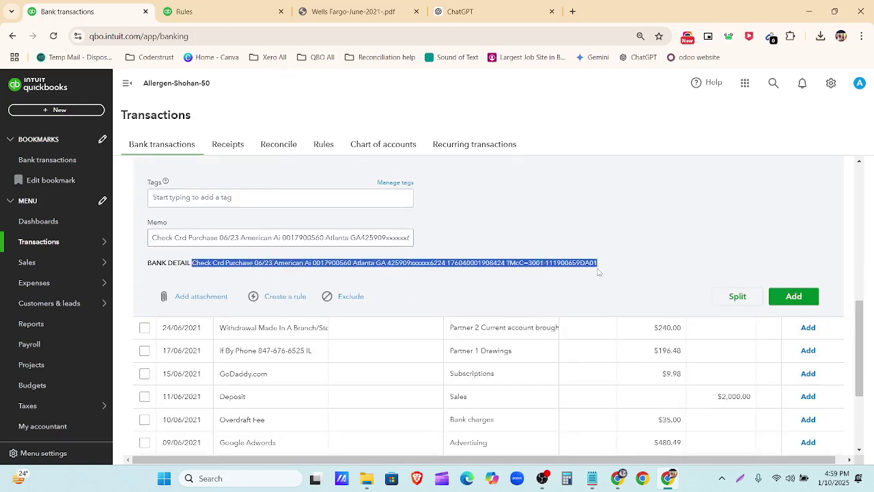
pyautogui.click(526, 293)
pyautogui.click(205, 12)
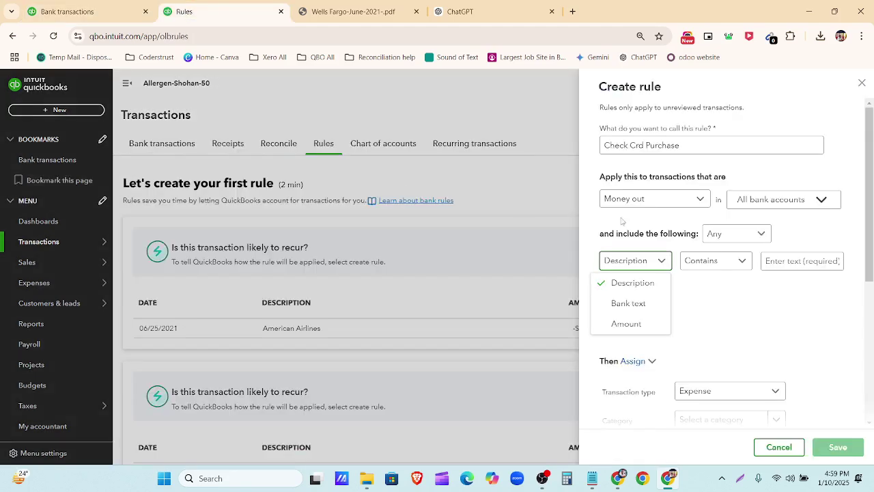
# Step: Set the rule's first condition to Bank text contains
pyautogui.click(645, 308)
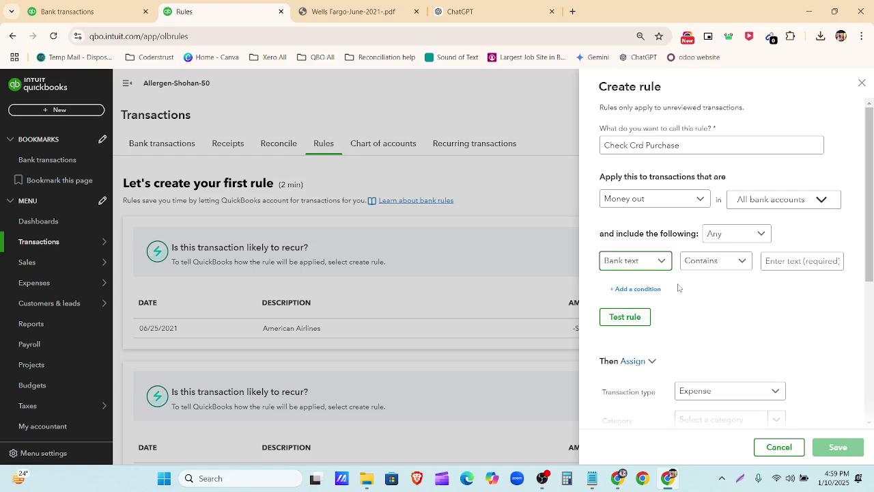
pyautogui.click(729, 268)
pyautogui.click(787, 273)
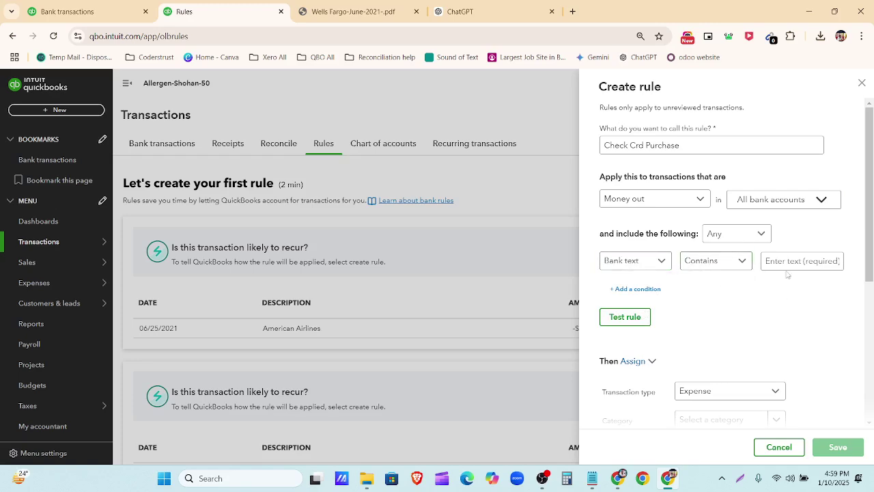
# Step: Copy the words 'Check Crd Purchase' from the statement's 6/2 row
pyautogui.click(362, 5)
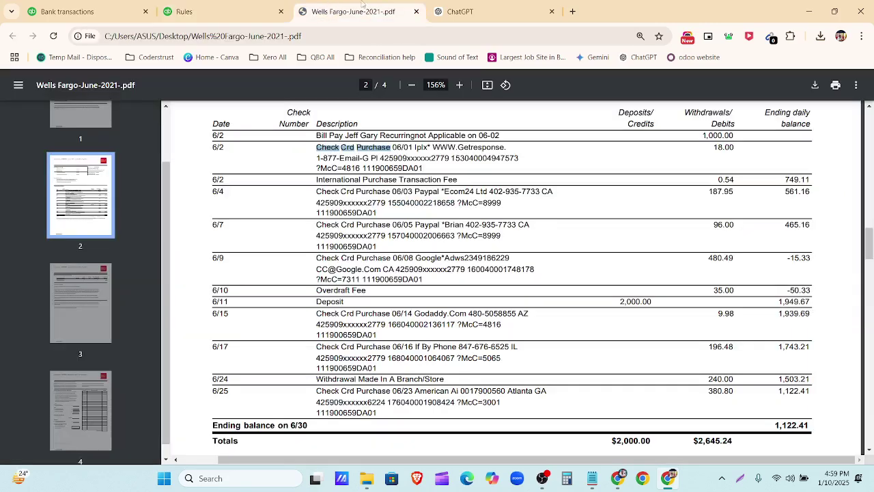
pyautogui.click(316, 144)
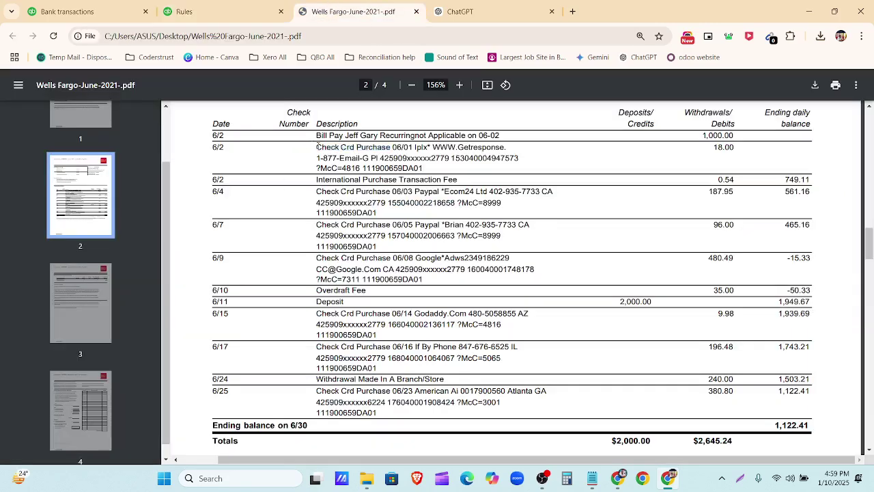
pyautogui.moveTo(318, 146); pyautogui.dragTo(428, 166)
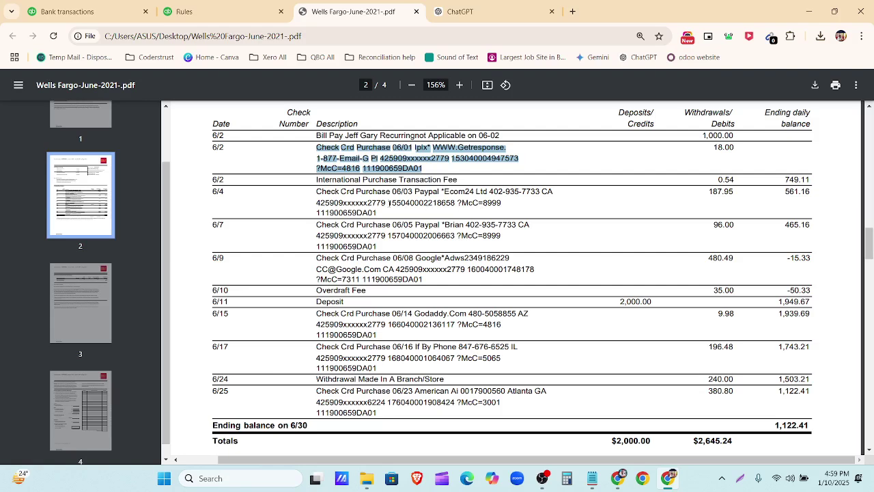
pyautogui.moveTo(316, 147); pyautogui.dragTo(357, 146)
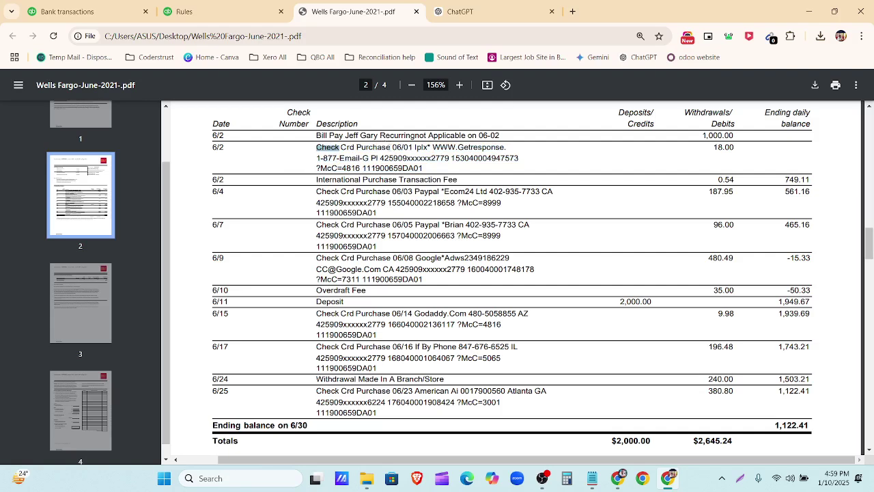
pyautogui.click(393, 147)
pyautogui.moveTo(392, 147); pyautogui.dragTo(315, 148)
pyautogui.hotkey('ctrl', 'c')
pyautogui.click(185, 11)
# Step: Enter 'Check Crd Purchase' as the condition's text
pyautogui.click(778, 262)
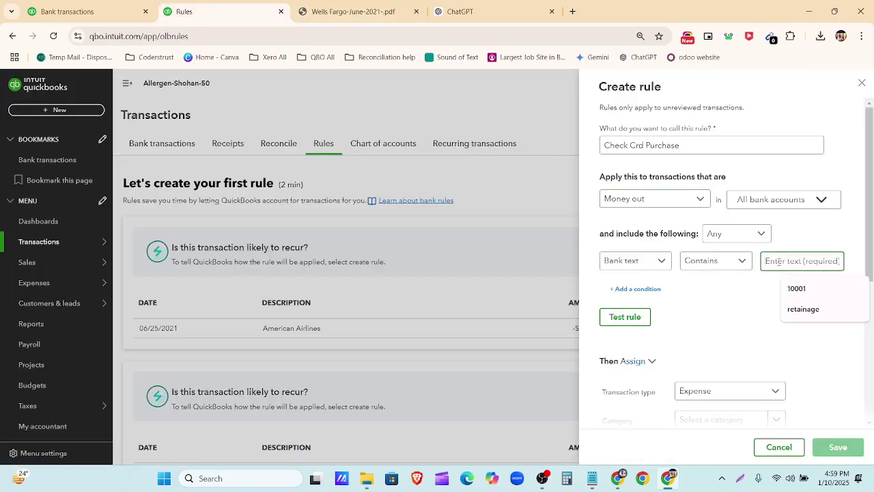
pyautogui.hotkey('ctrl', 'v')
pyautogui.click(735, 336)
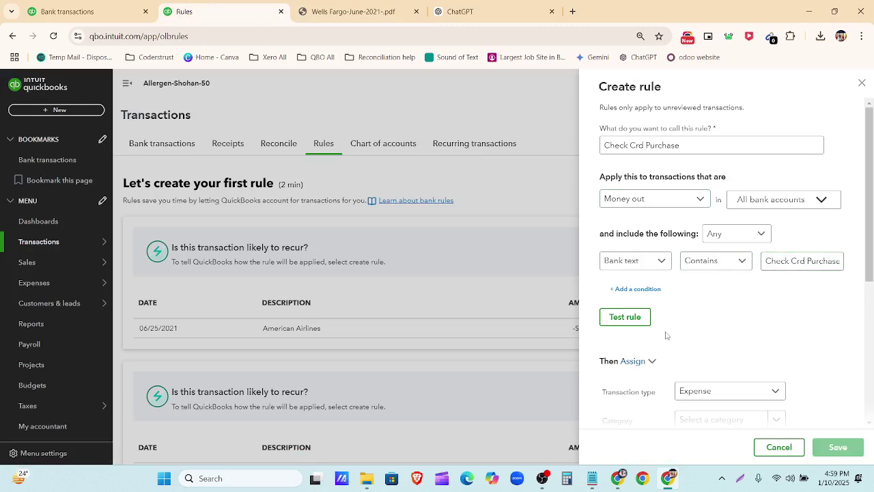
pyautogui.scroll(-3, 663, 333)
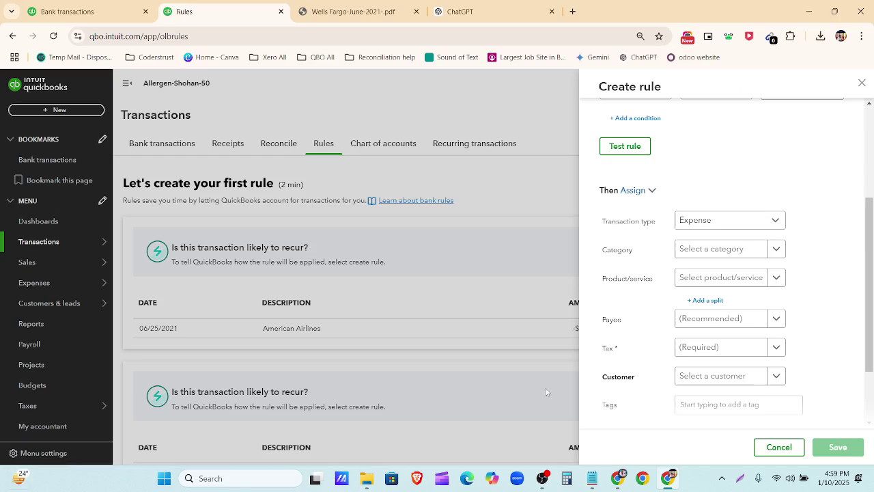
# Step: Keep Expense as the transaction type after checking ChatGPT's suggested categories
pyautogui.click(739, 222)
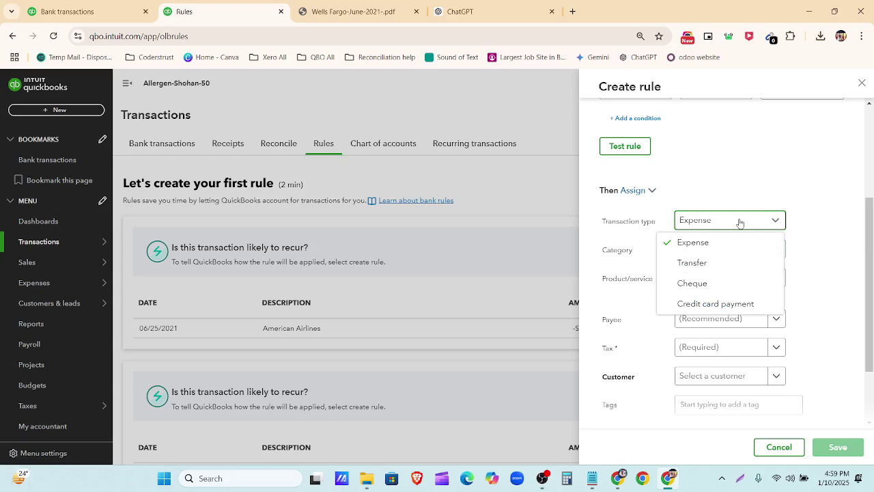
pyautogui.click(485, 12)
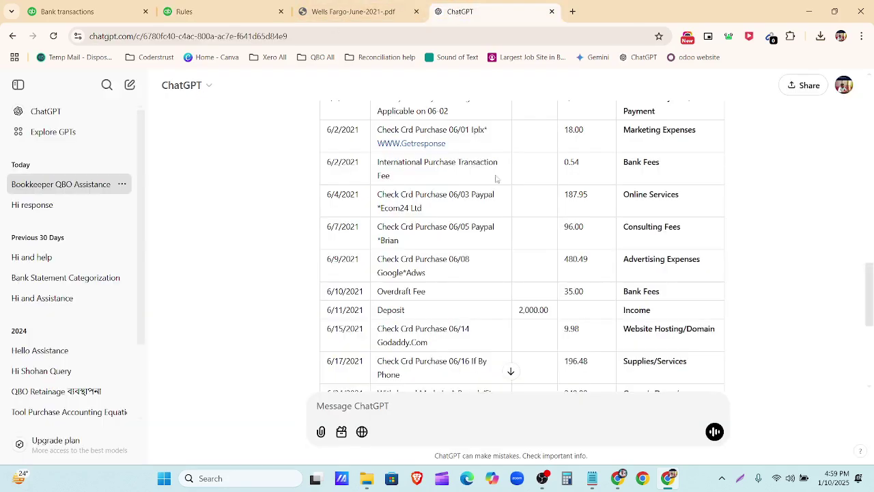
pyautogui.scroll(1, 626, 209)
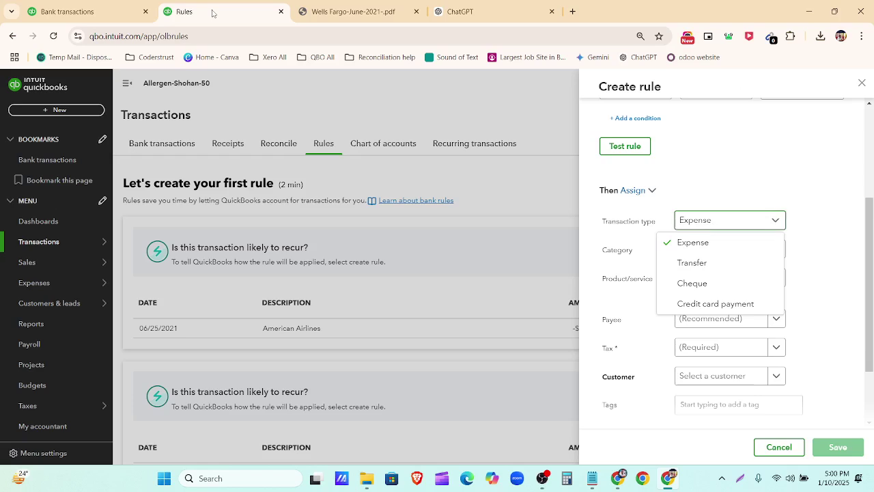
pyautogui.click(205, 11)
pyautogui.click(705, 249)
pyautogui.click(718, 250)
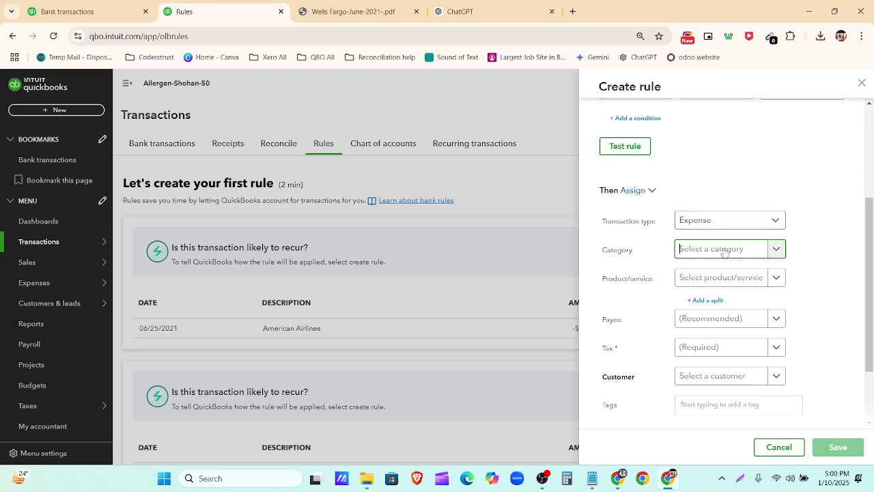
# Step: After checking ChatGPT's categories, search 'acver' and assign the Advertising - USD category
pyautogui.scroll(-5, 601, 308)
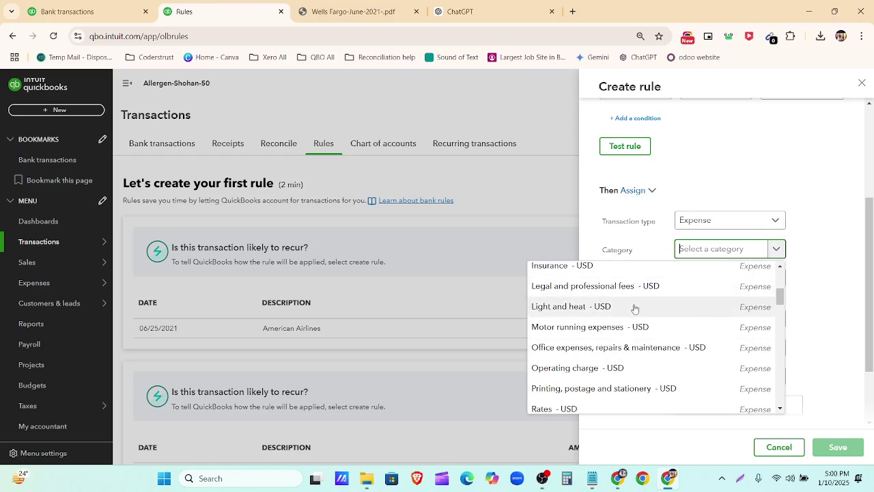
pyautogui.scroll(-1, 637, 325)
pyautogui.scroll(-5, 637, 325)
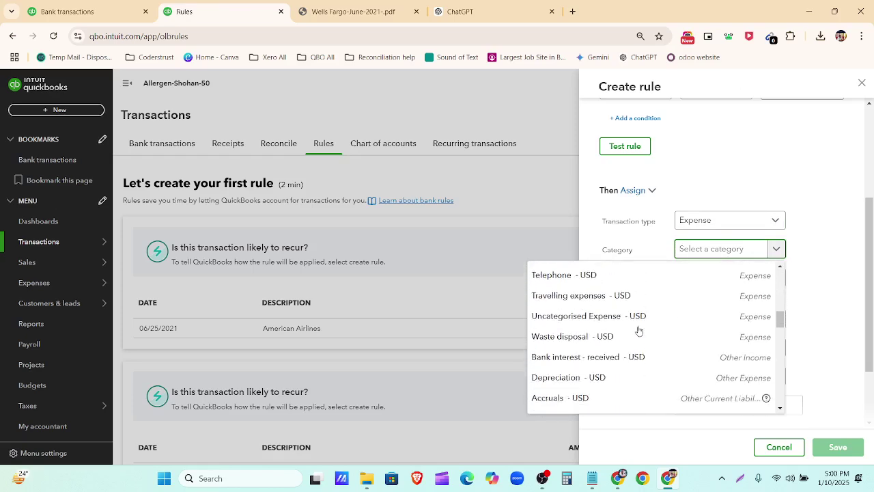
pyautogui.scroll(-8, 645, 326)
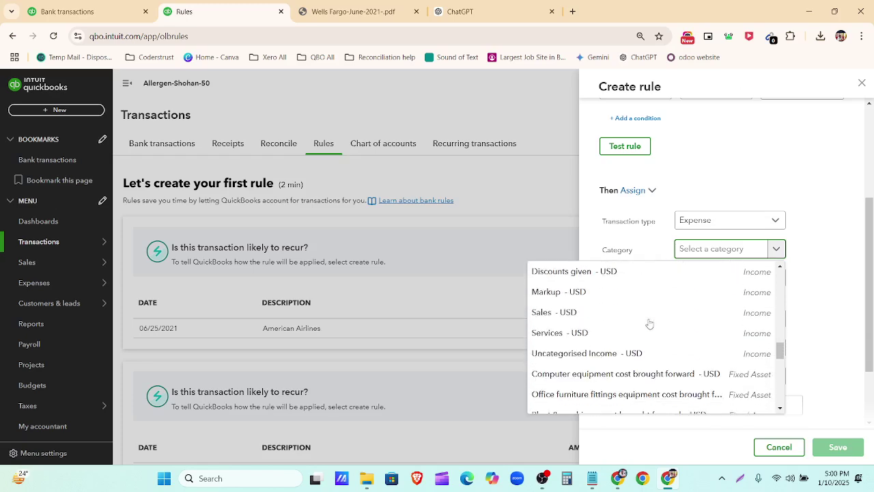
pyautogui.scroll(-2, 649, 323)
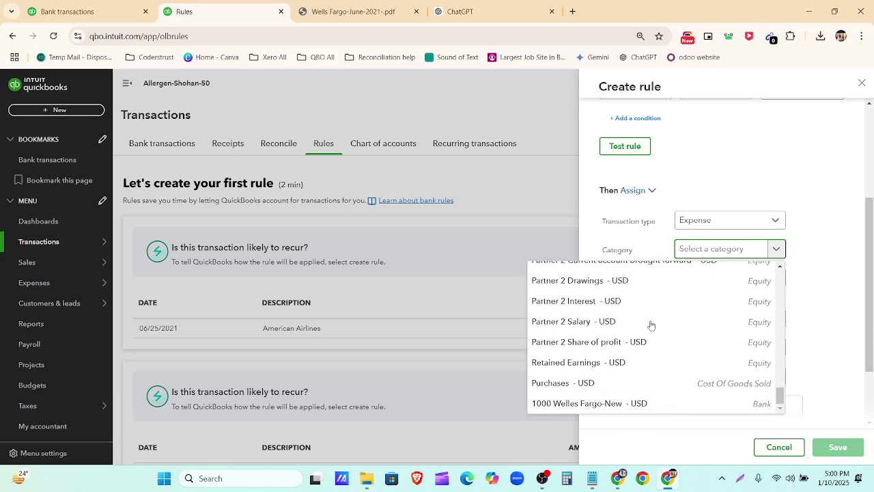
pyautogui.click(454, 14)
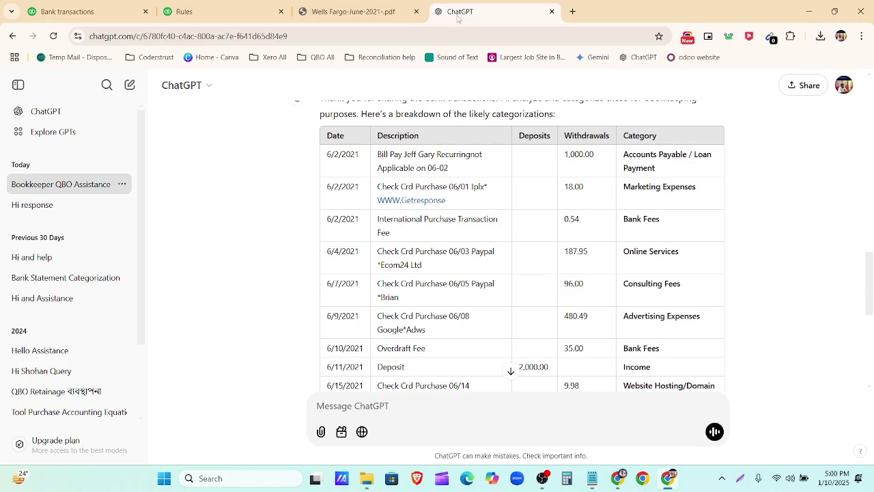
pyautogui.click(213, 12)
pyautogui.scroll(3, 629, 313)
pyautogui.write('a')
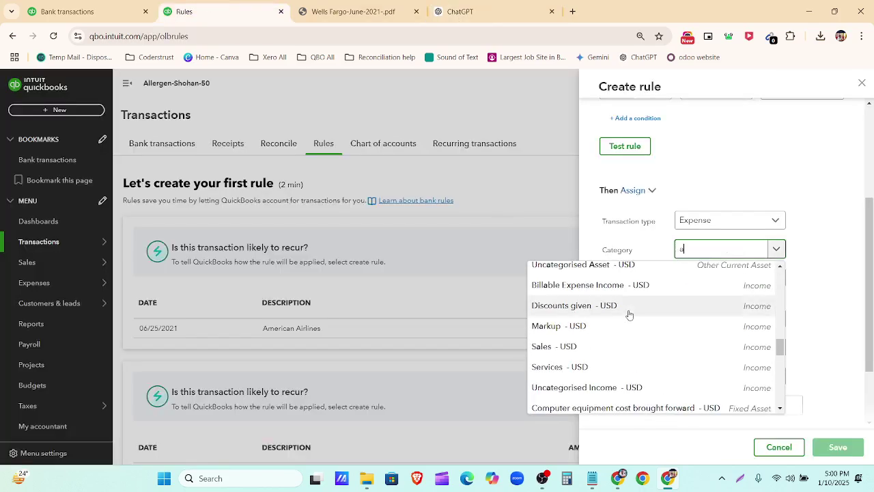
pyautogui.write('c')
pyautogui.write('ver')
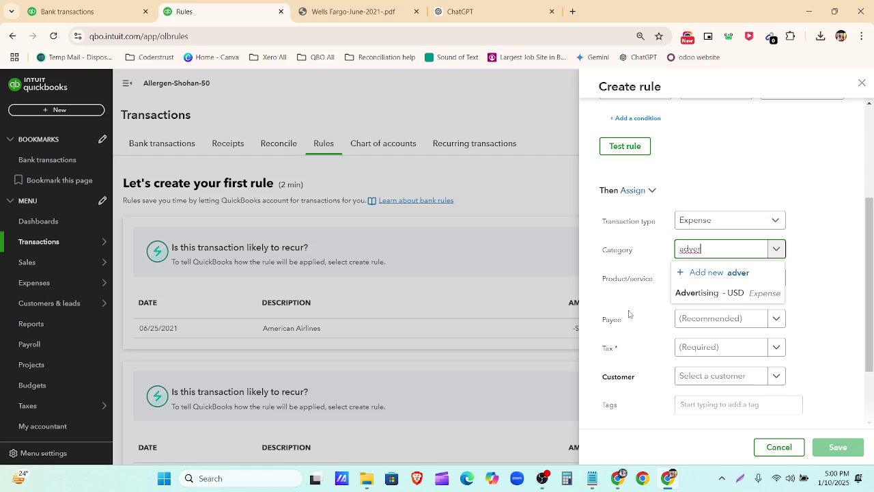
pyautogui.click(733, 293)
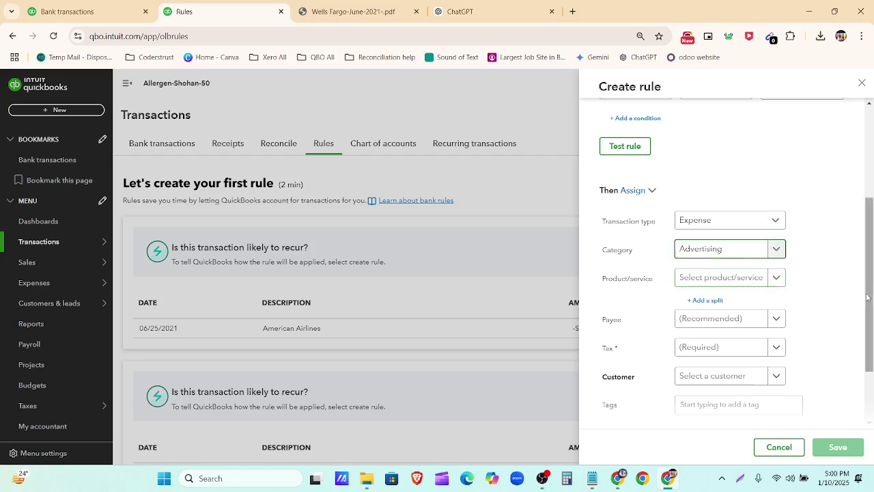
pyautogui.scroll(-2, 755, 287)
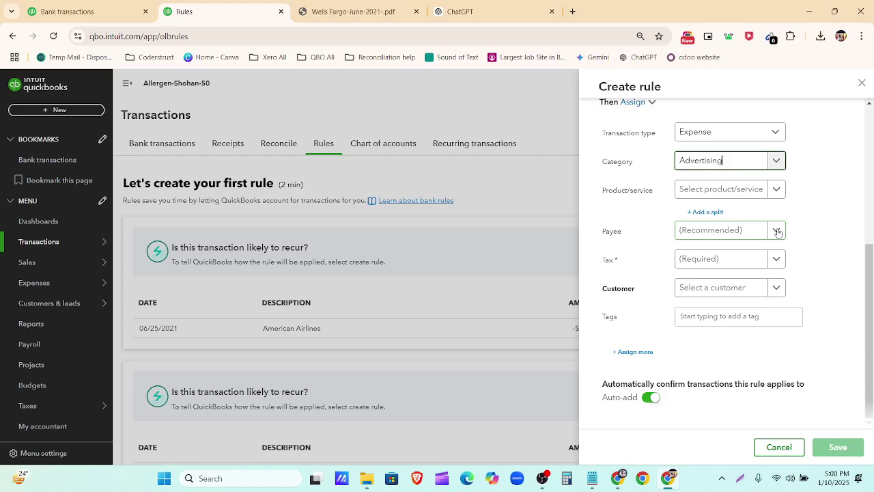
pyautogui.click(392, 11)
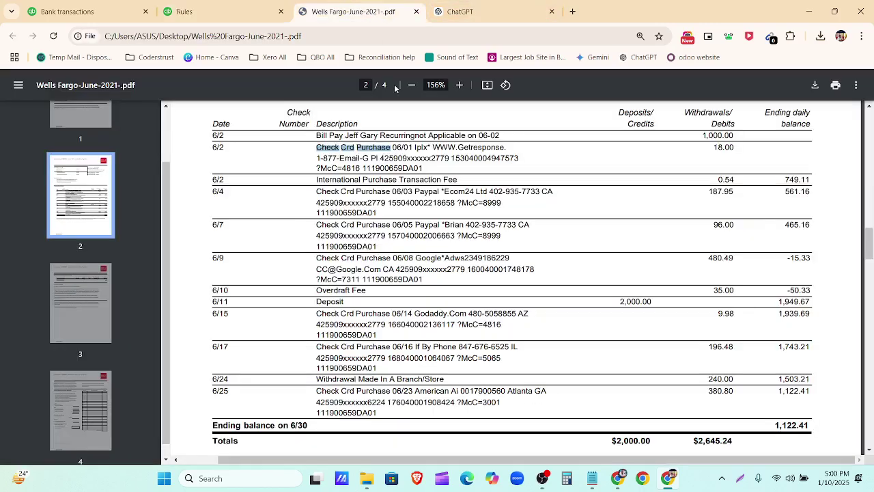
pyautogui.click(435, 149)
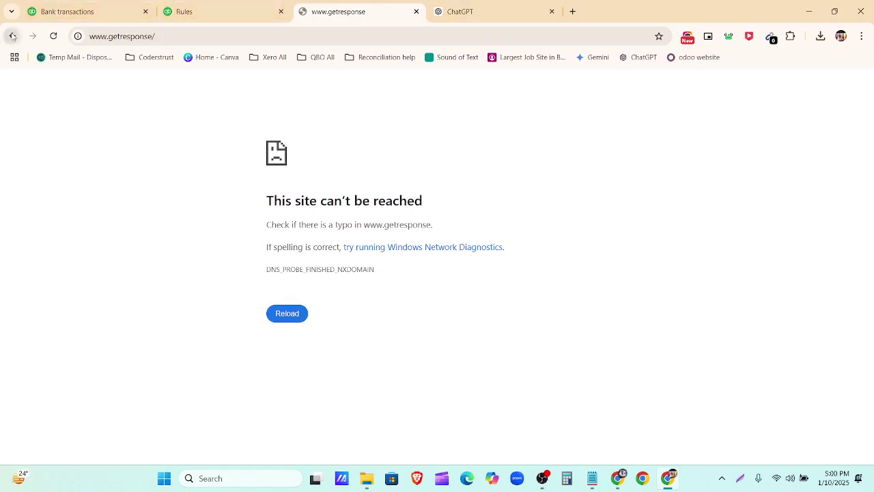
pyautogui.click(12, 36)
pyautogui.scroll(-15, 547, 369)
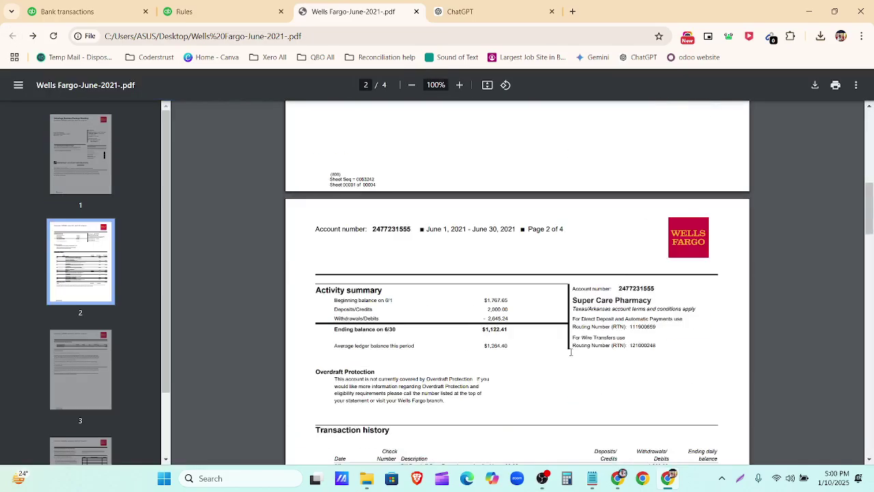
pyautogui.scroll(3, 547, 368)
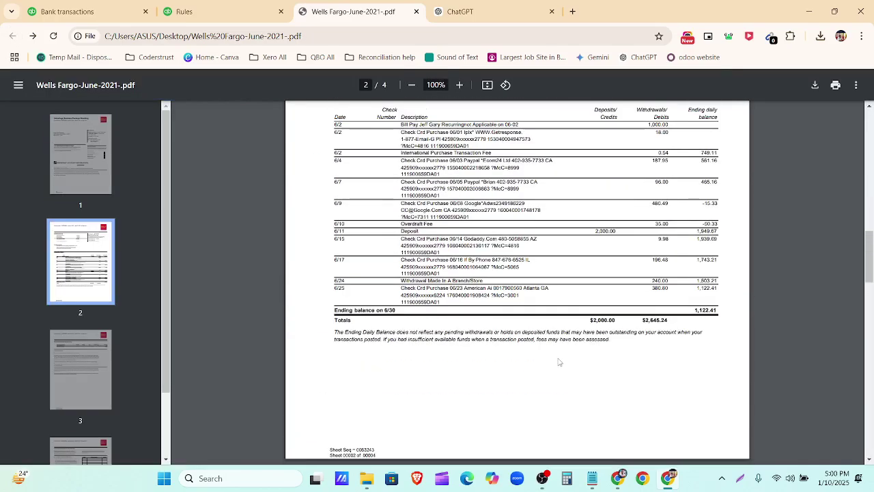
pyautogui.keyDown('ctrl'); pyautogui.scroll(5, 559, 362); pyautogui.keyUp('ctrl')
pyautogui.scroll(4, 558, 362)
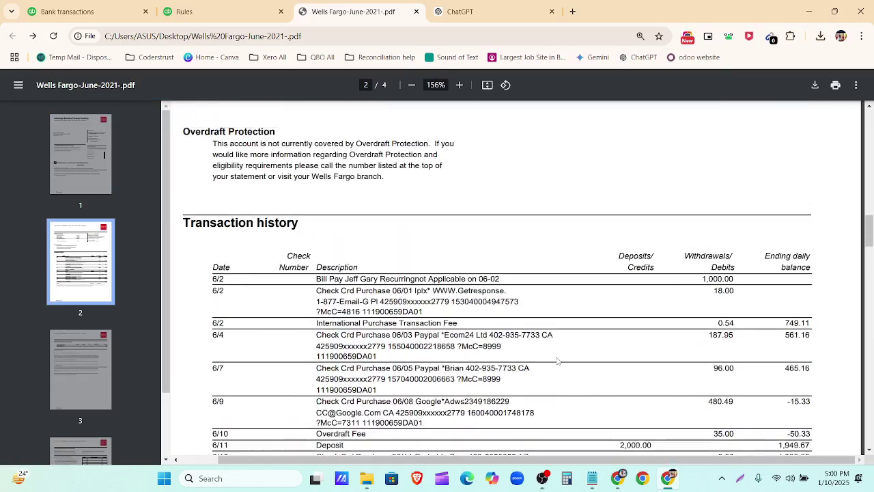
pyautogui.moveTo(431, 291); pyautogui.dragTo(506, 289)
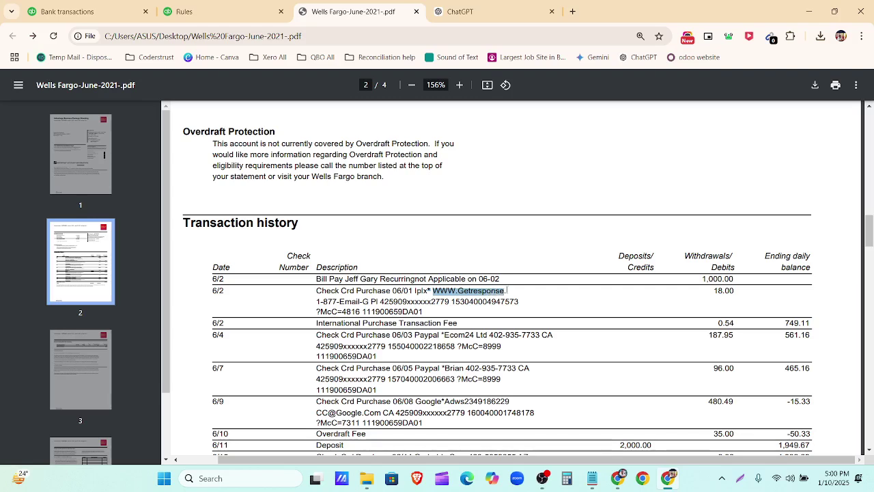
pyautogui.scroll(-2, 485, 292)
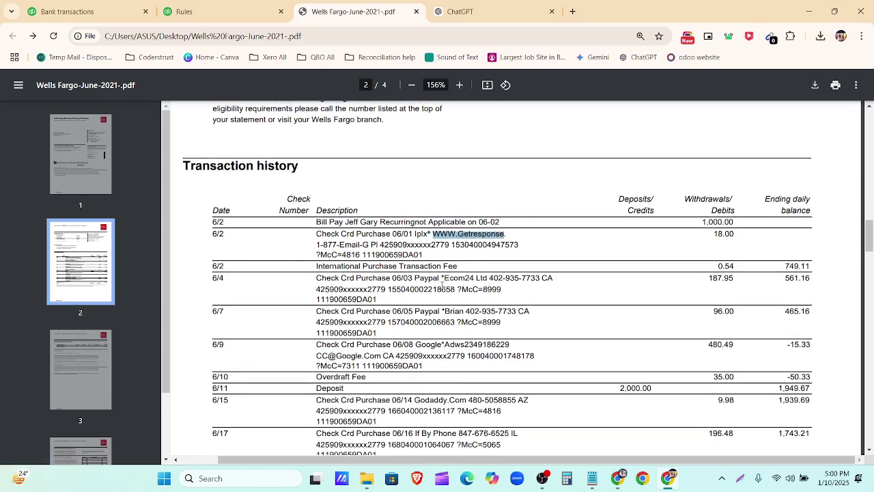
pyautogui.moveTo(443, 280); pyautogui.dragTo(483, 280)
pyautogui.scroll(-2, 425, 309)
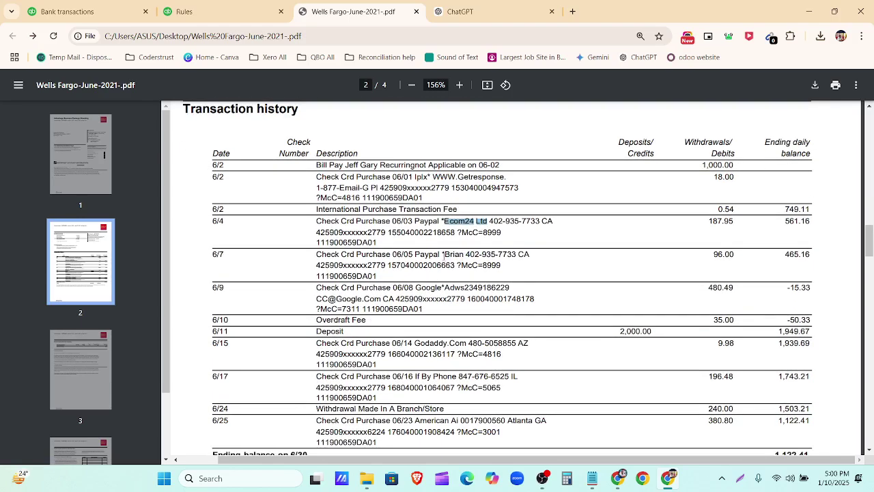
pyautogui.moveTo(443, 254); pyautogui.dragTo(480, 255)
pyautogui.scroll(-4, 438, 282)
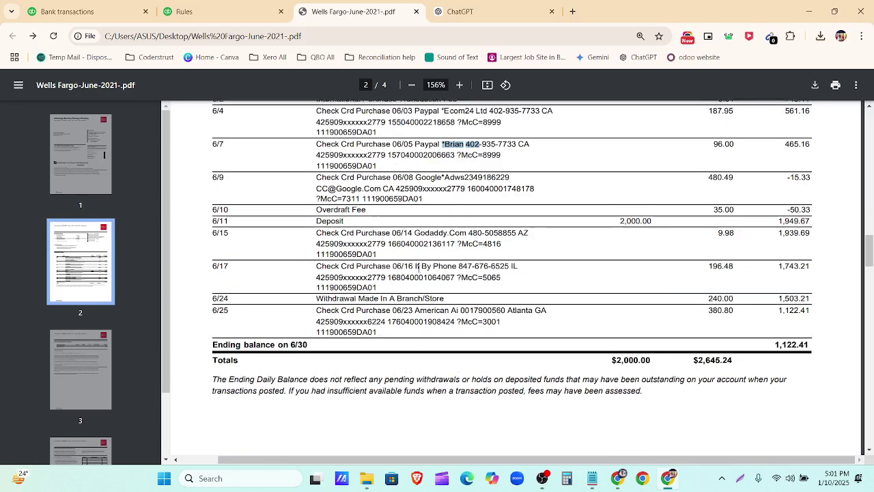
pyautogui.moveTo(415, 174); pyautogui.dragTo(454, 174)
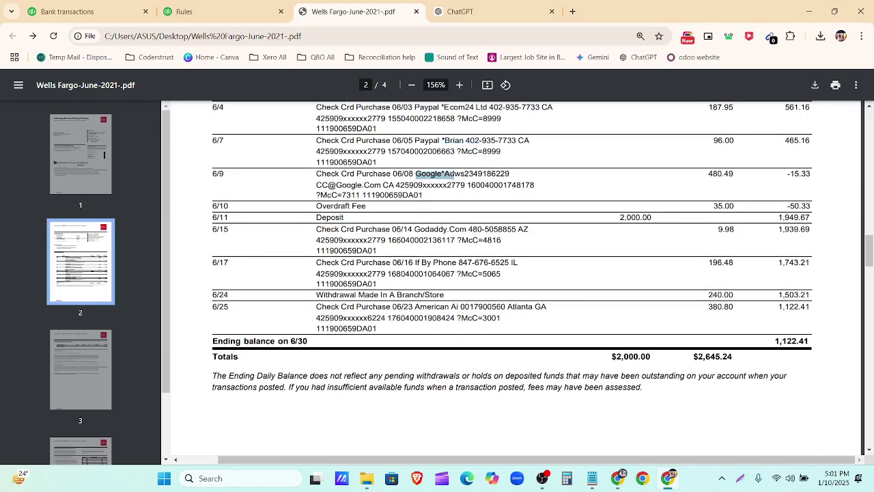
pyautogui.moveTo(415, 230); pyautogui.dragTo(461, 230)
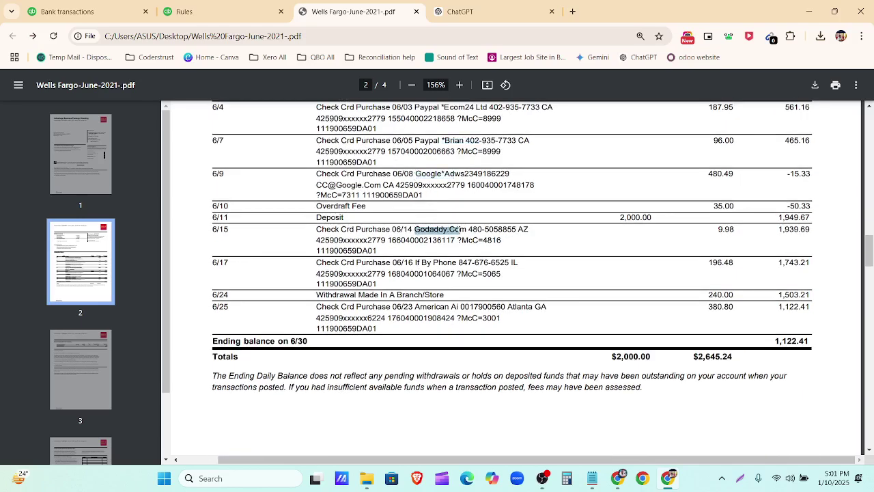
pyautogui.moveTo(423, 263); pyautogui.dragTo(458, 250)
pyautogui.scroll(-1, 429, 267)
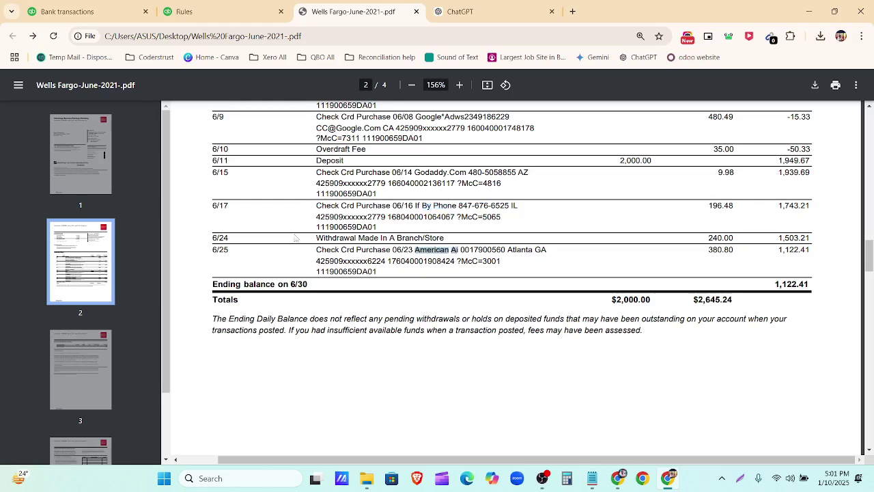
pyautogui.click(198, 12)
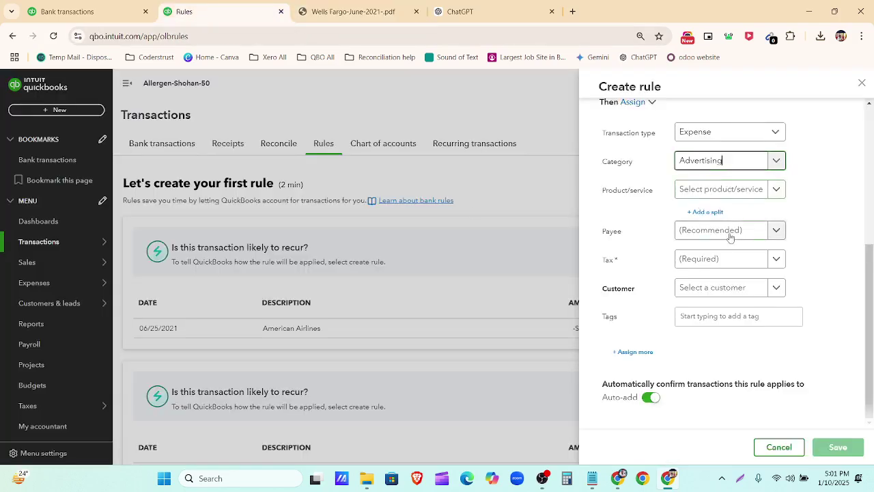
# Step: Add a new supplier named Owner and assign it as the rule's payee
pyautogui.click(798, 231)
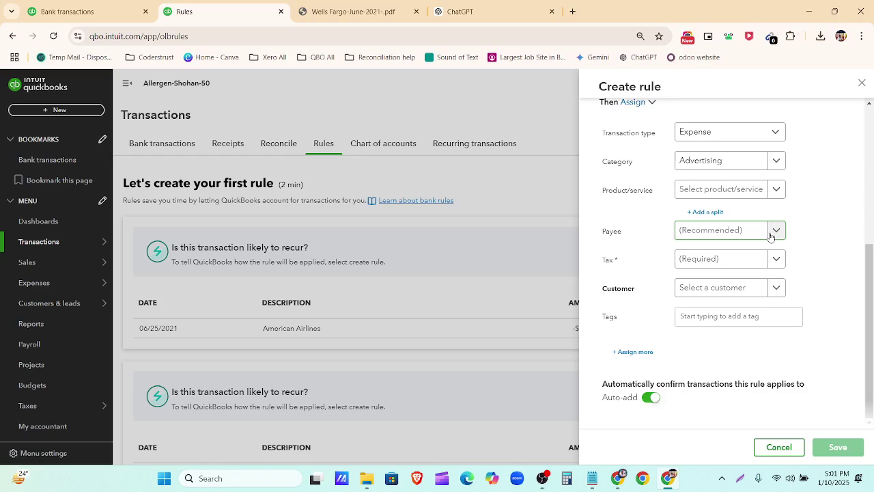
pyautogui.click(725, 232)
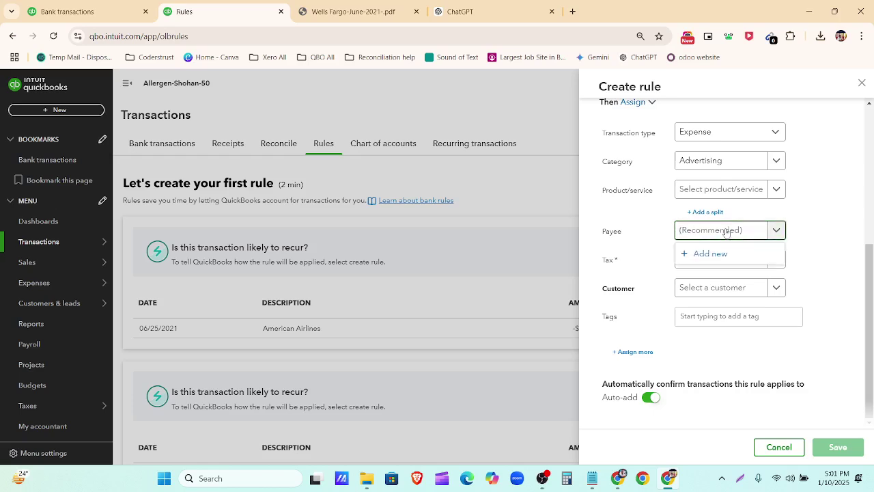
pyautogui.write('Owner')
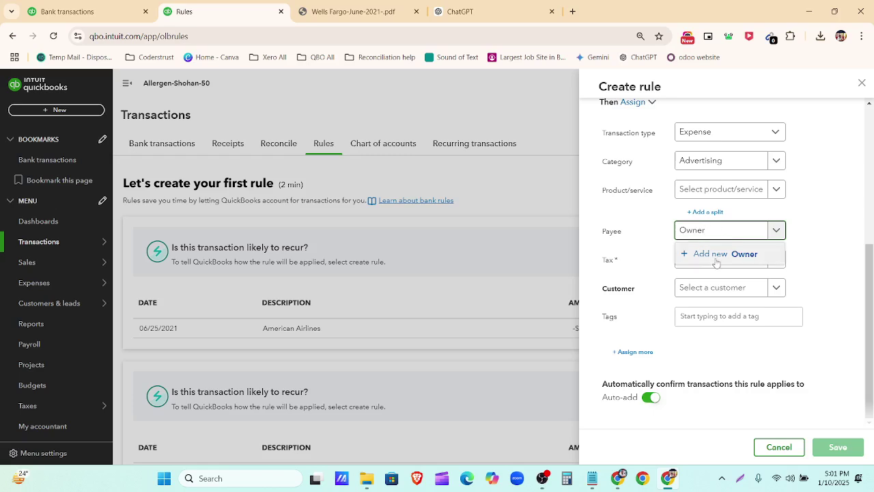
pyautogui.click(715, 258)
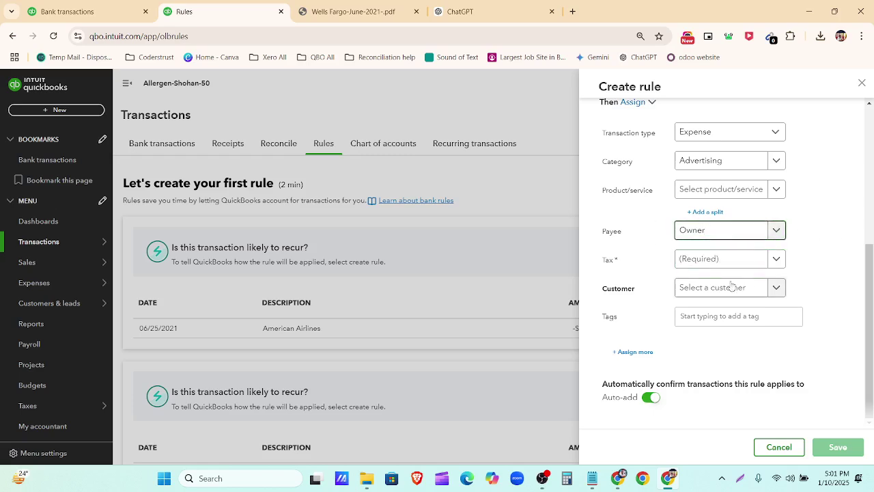
pyautogui.click(779, 264)
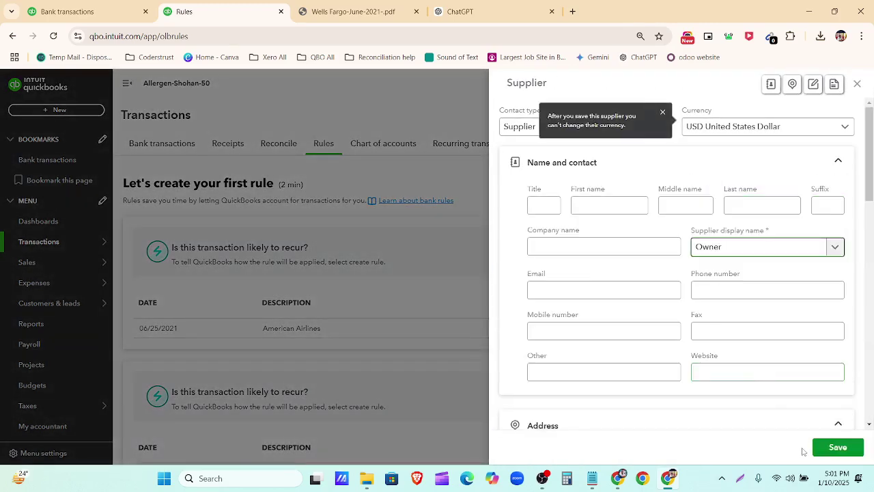
pyautogui.click(834, 448)
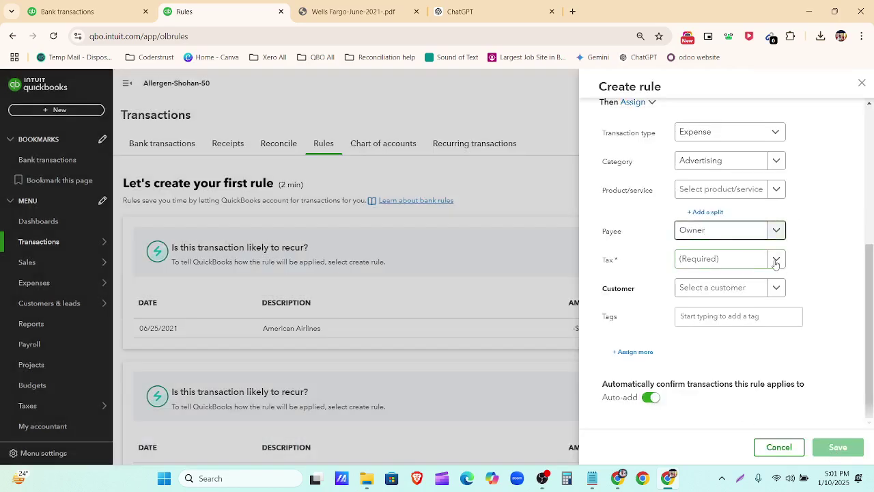
pyautogui.click(775, 259)
# Step: Choose No VAT (0%) tax, turn off Auto-add, and save the Check Crd Purchase rule
pyautogui.click(754, 366)
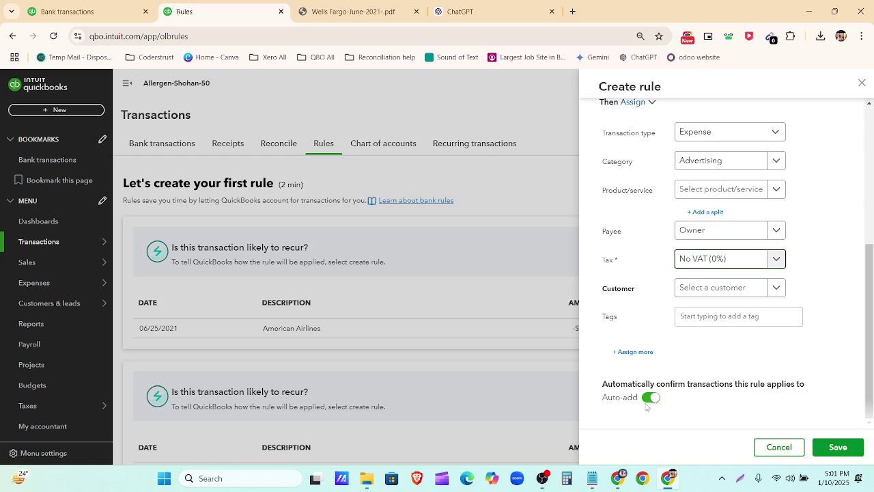
pyautogui.click(650, 398)
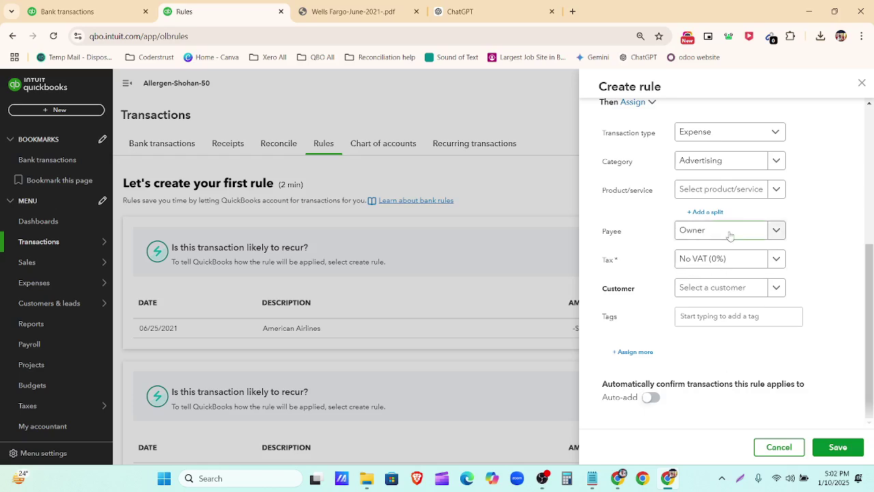
pyautogui.scroll(1, 729, 236)
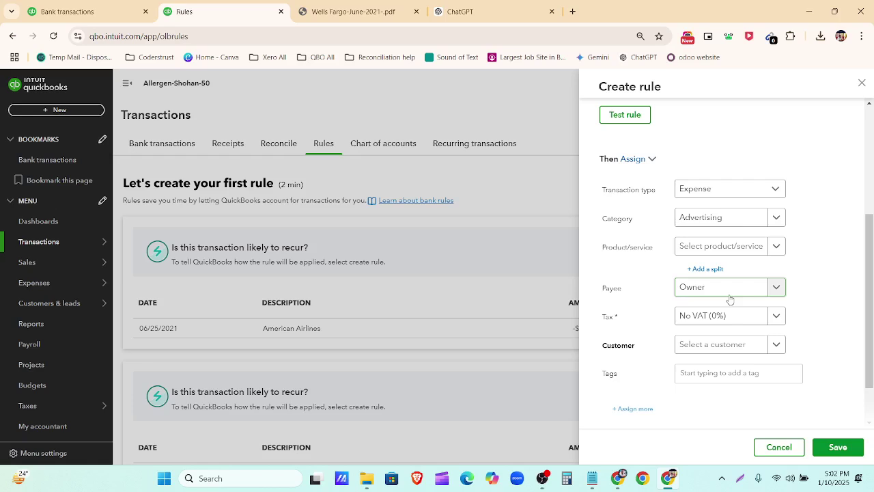
pyautogui.scroll(-1, 729, 299)
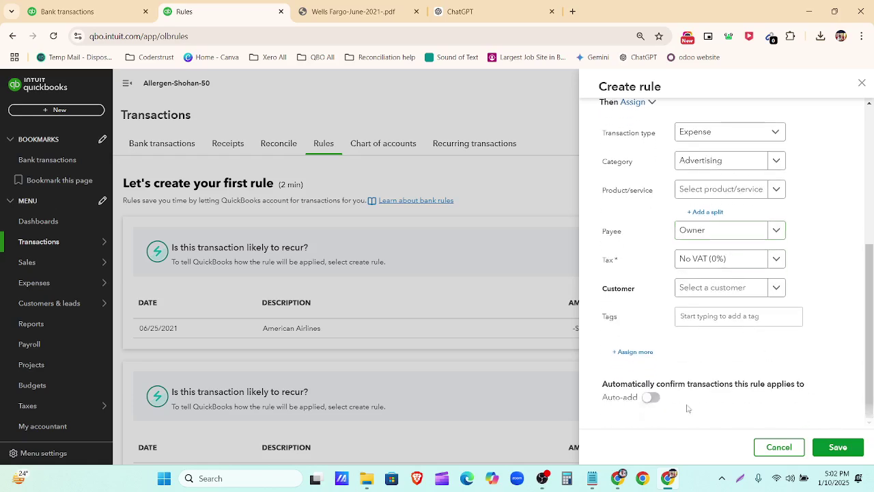
pyautogui.click(843, 449)
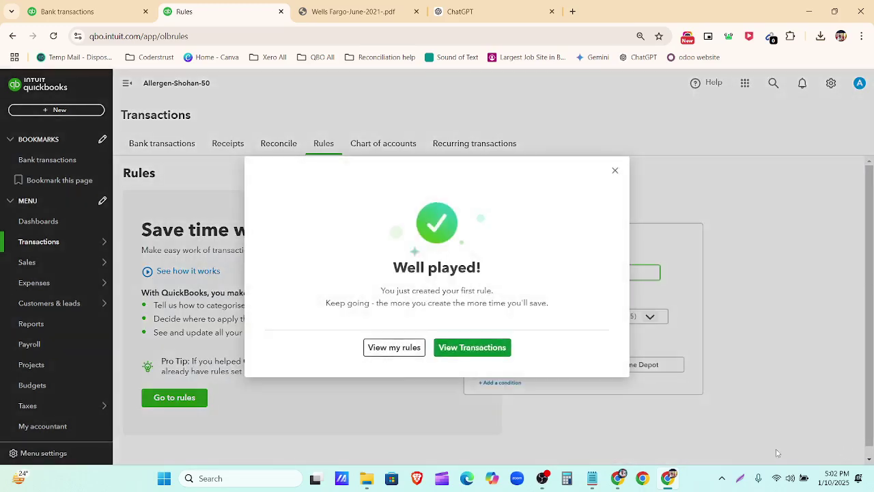
# Step: View the saved rules, then scroll the For review list now showing Advertising-categorised transactions
pyautogui.click(402, 350)
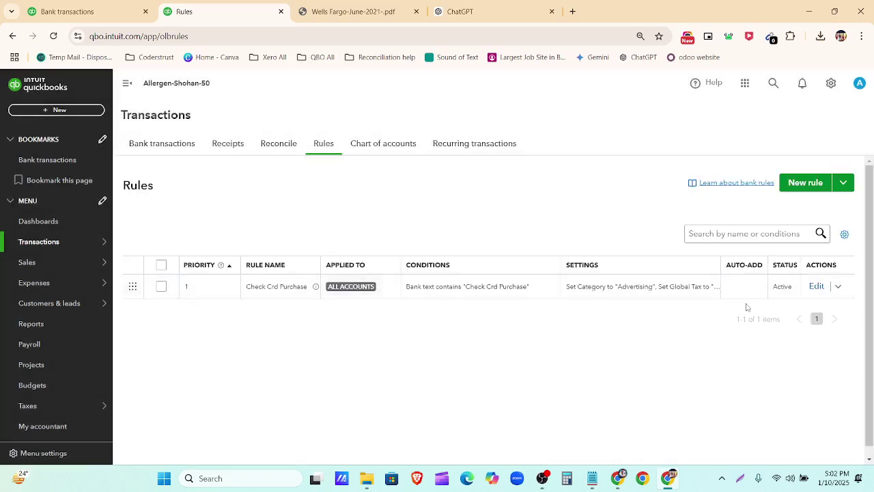
pyautogui.click(157, 151)
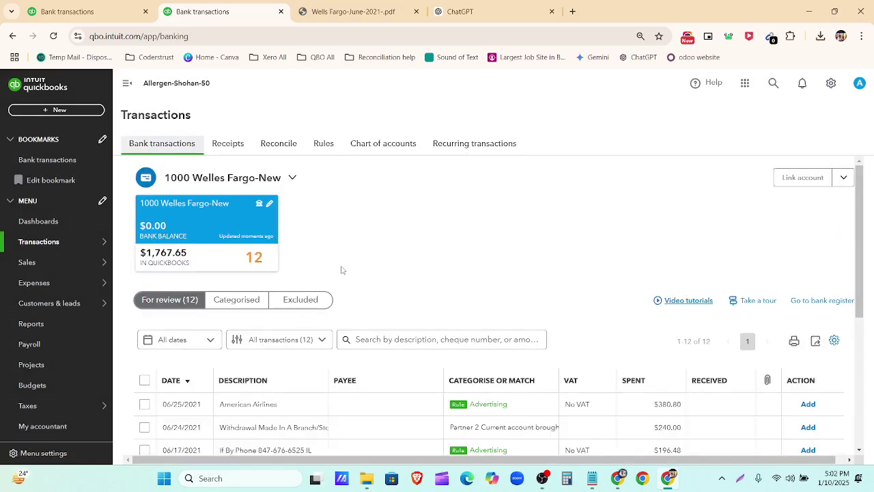
pyautogui.scroll(-3, 451, 287)
pyautogui.scroll(1, 451, 288)
pyautogui.scroll(-2, 519, 298)
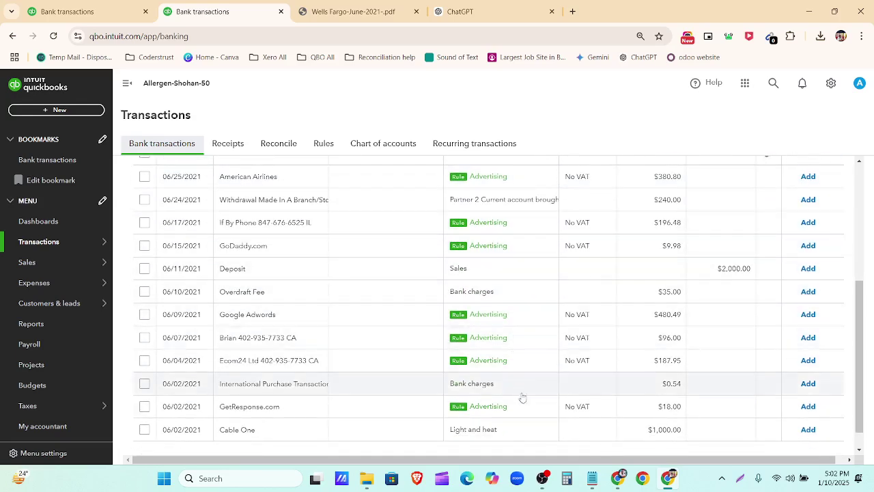
# Step: Expand the 06/25 American Airlines row, select 'American Ai' in Bank Detail, and view the statement PDF
pyautogui.scroll(-1, 522, 396)
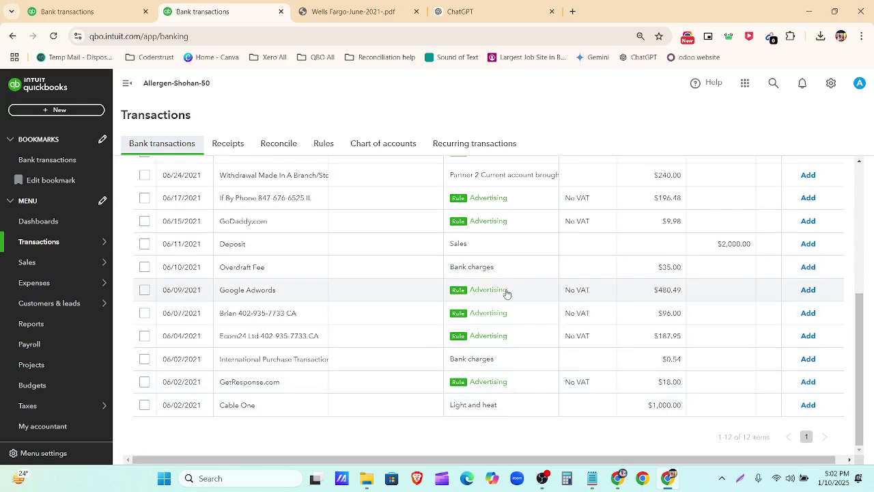
pyautogui.scroll(5, 507, 293)
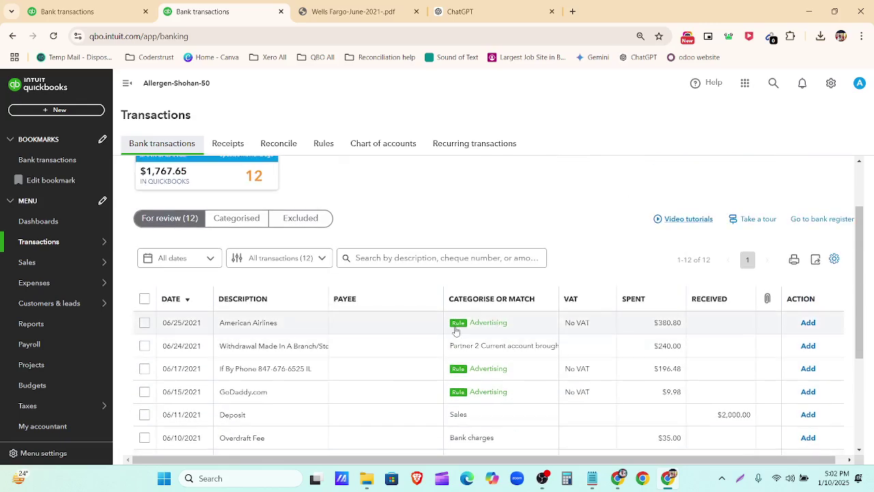
pyautogui.click(348, 325)
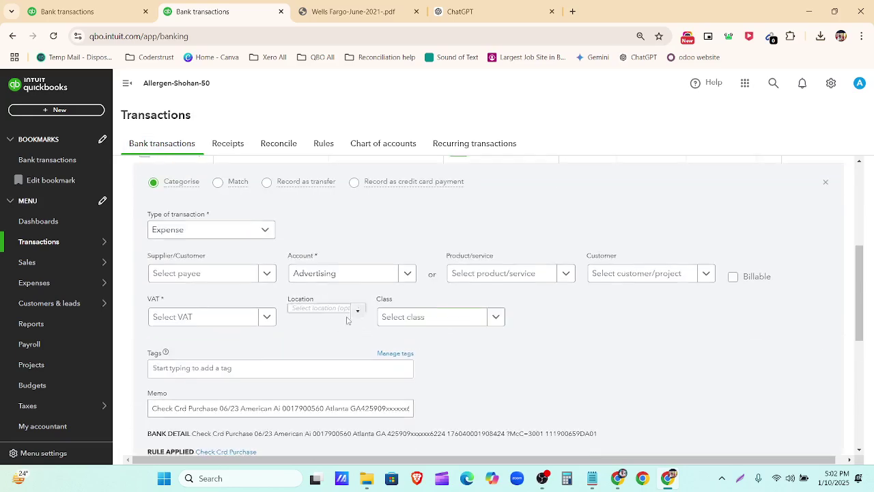
pyautogui.scroll(-2, 320, 348)
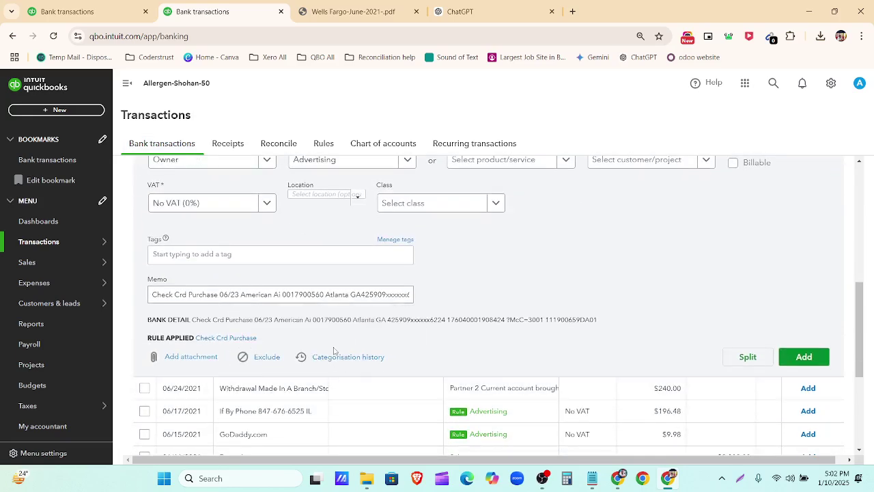
pyautogui.moveTo(275, 320); pyautogui.dragTo(311, 320)
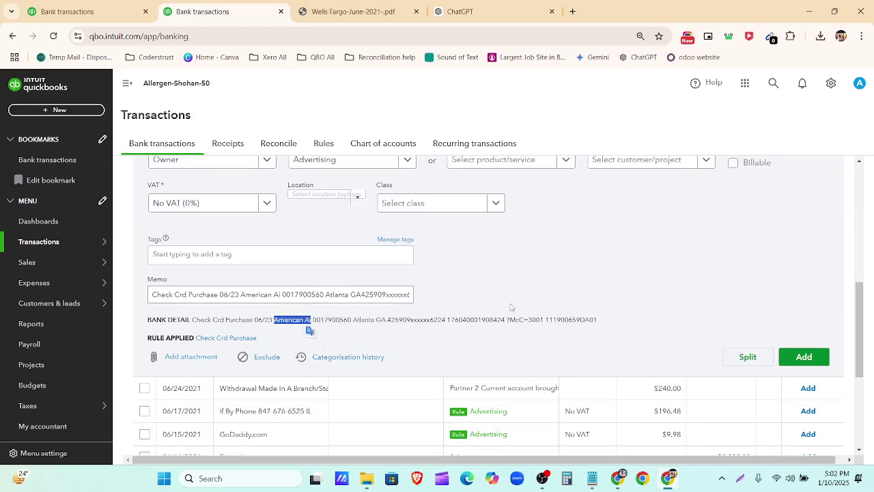
pyautogui.scroll(4, 498, 306)
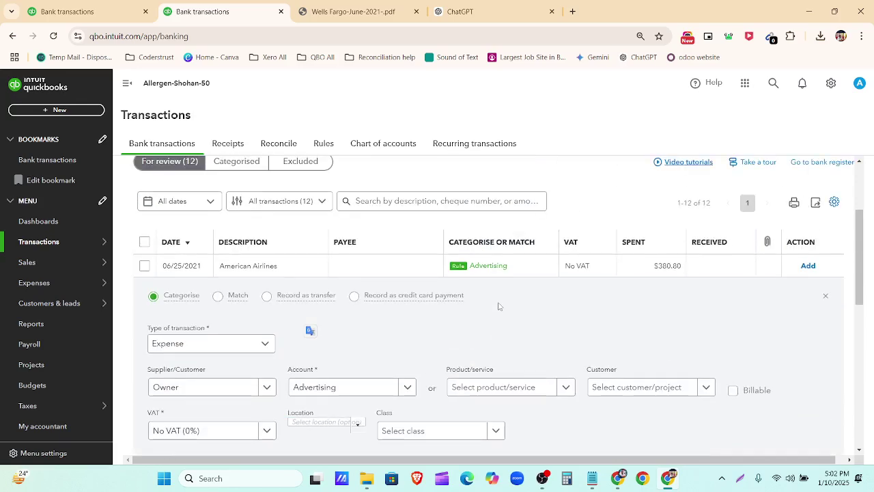
pyautogui.click(352, 14)
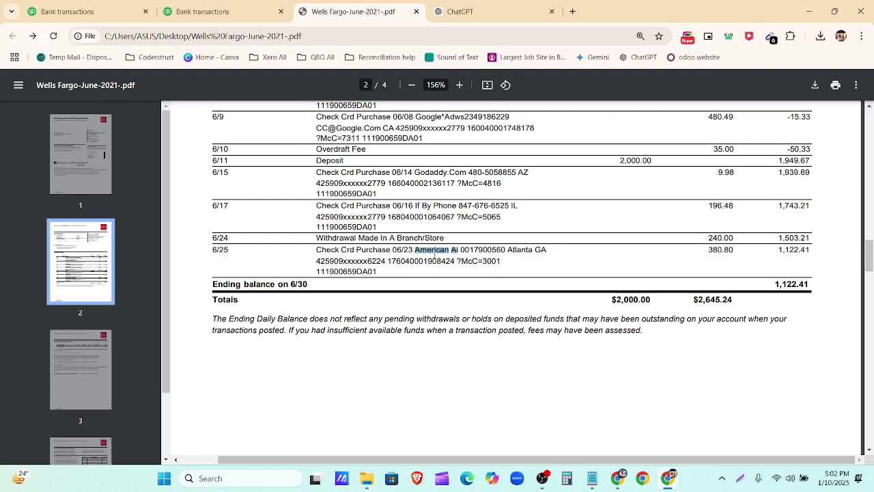
# Step: Check the statement merchant names Godaddy.Com, By Phone, American Ai, Google Adws, PayPal and PayPal Ecom
pyautogui.moveTo(416, 173); pyautogui.dragTo(461, 169)
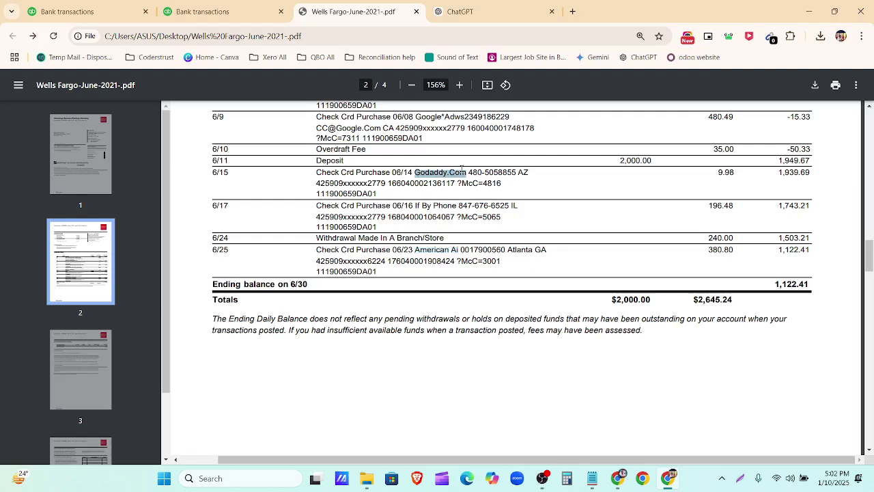
pyautogui.moveTo(421, 205); pyautogui.dragTo(473, 203)
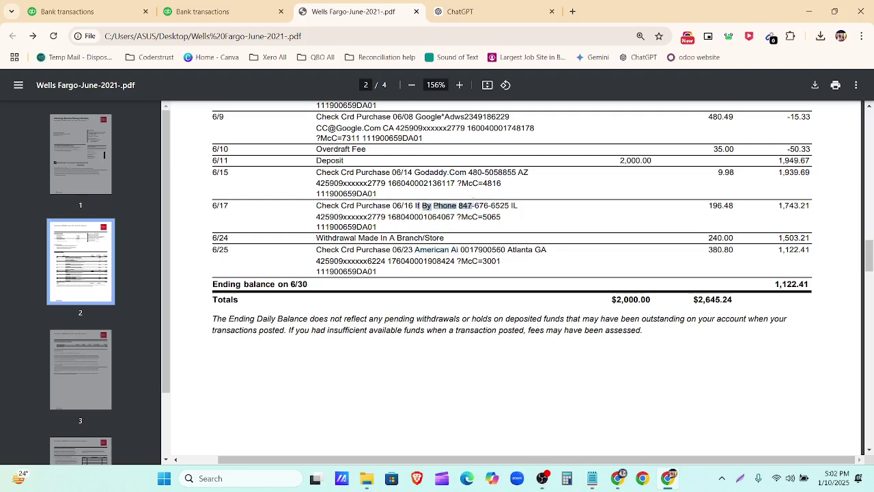
pyautogui.moveTo(414, 250); pyautogui.dragTo(464, 250)
pyautogui.hotkey('ctrl', 'c')
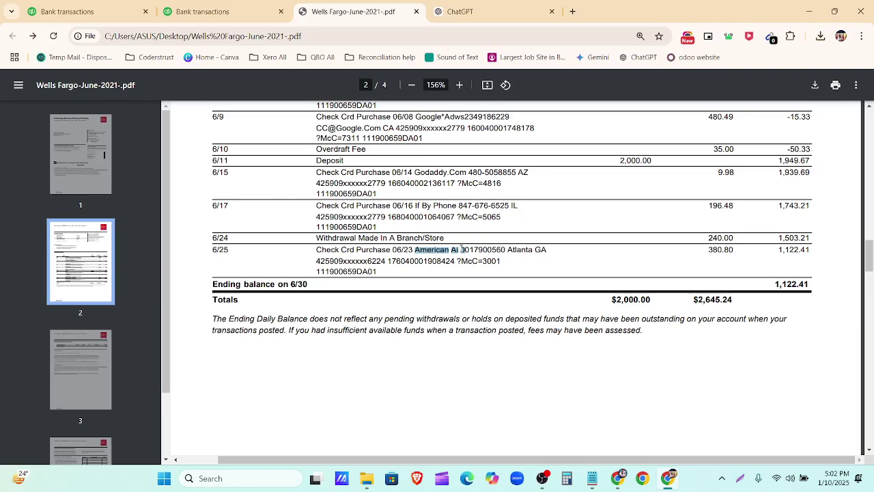
pyautogui.scroll(2, 476, 287)
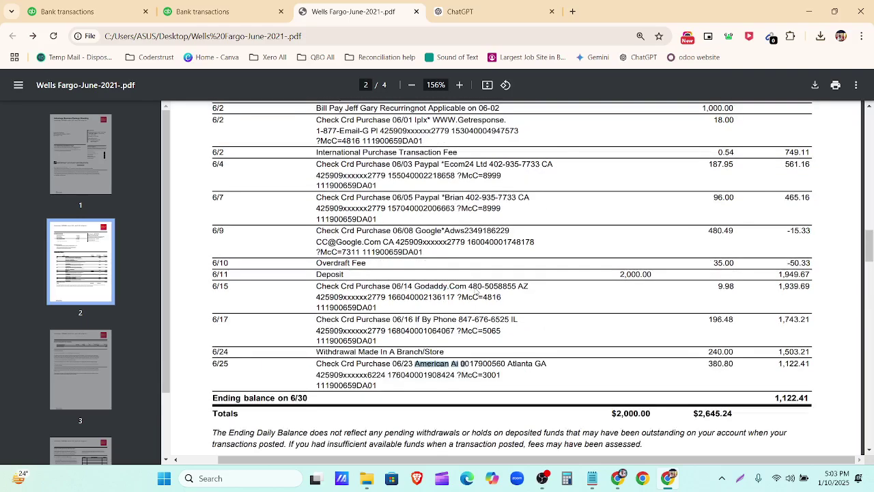
pyautogui.scroll(1, 476, 292)
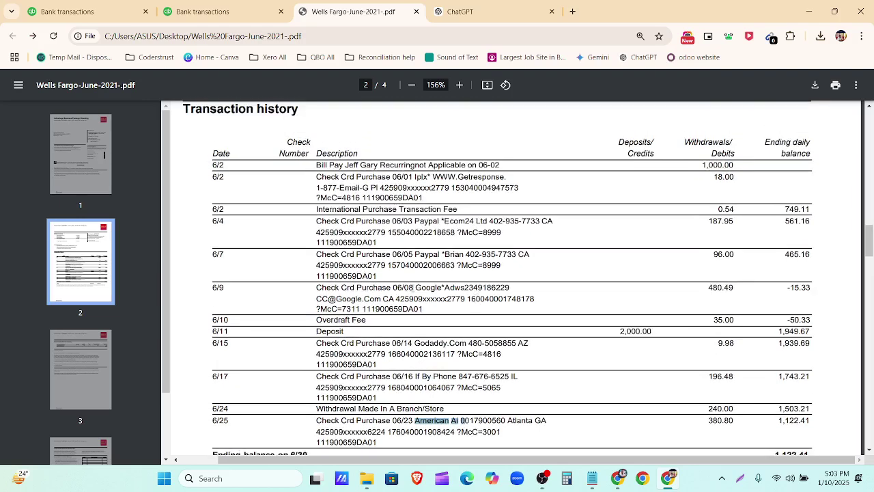
pyautogui.moveTo(409, 288); pyautogui.dragTo(468, 288)
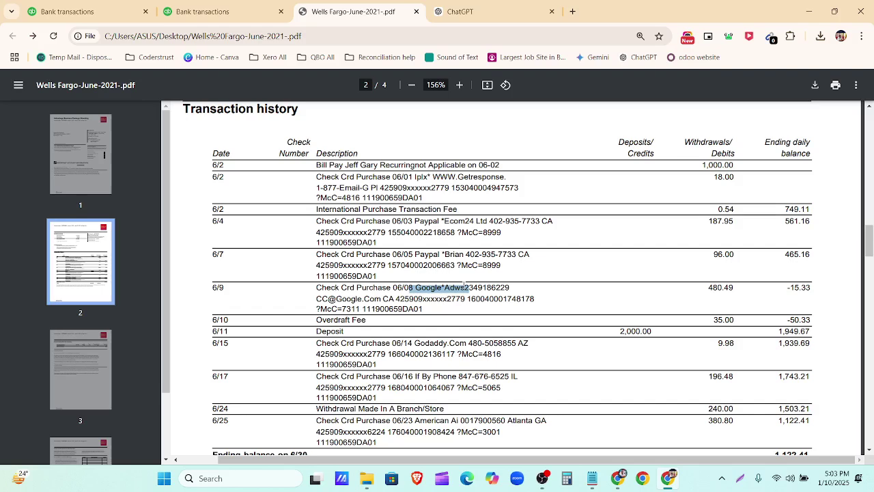
pyautogui.moveTo(416, 254); pyautogui.dragTo(461, 254)
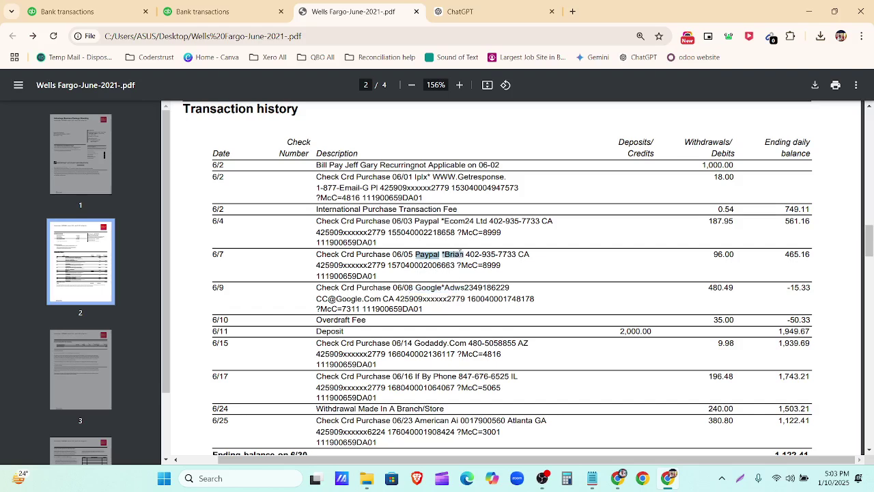
pyautogui.moveTo(415, 221); pyautogui.dragTo(460, 221)
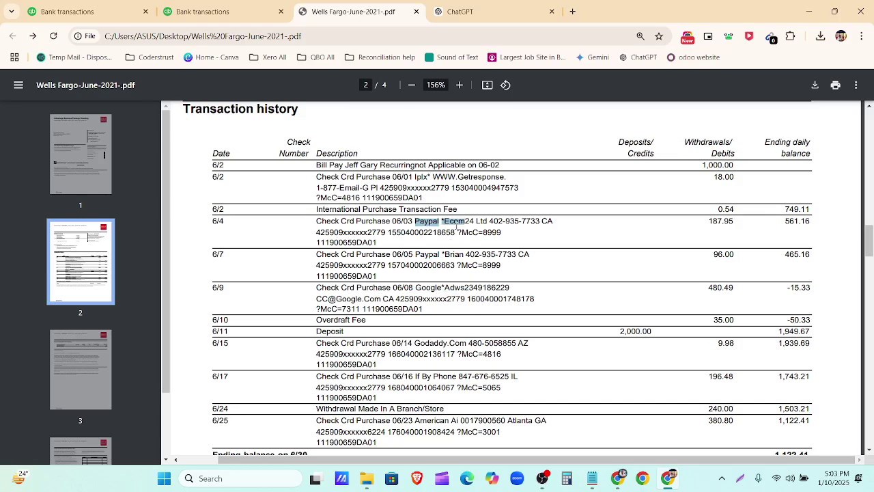
pyautogui.scroll(-2, 437, 273)
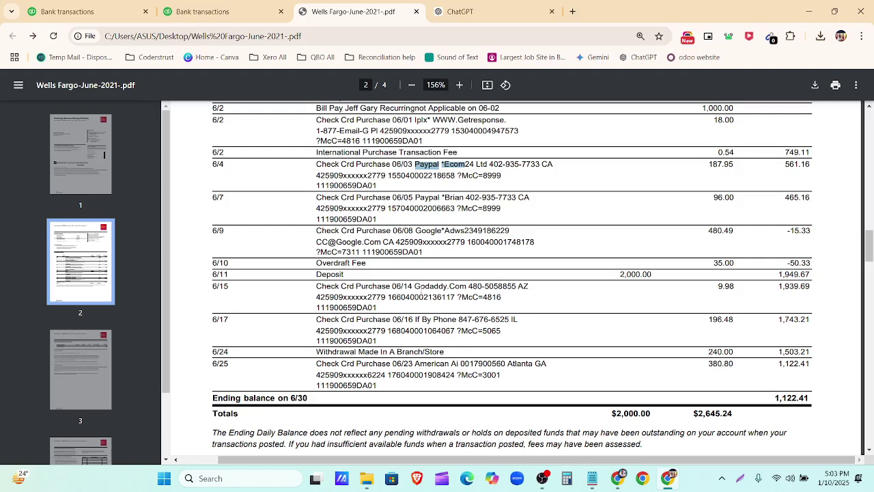
pyautogui.click(205, 11)
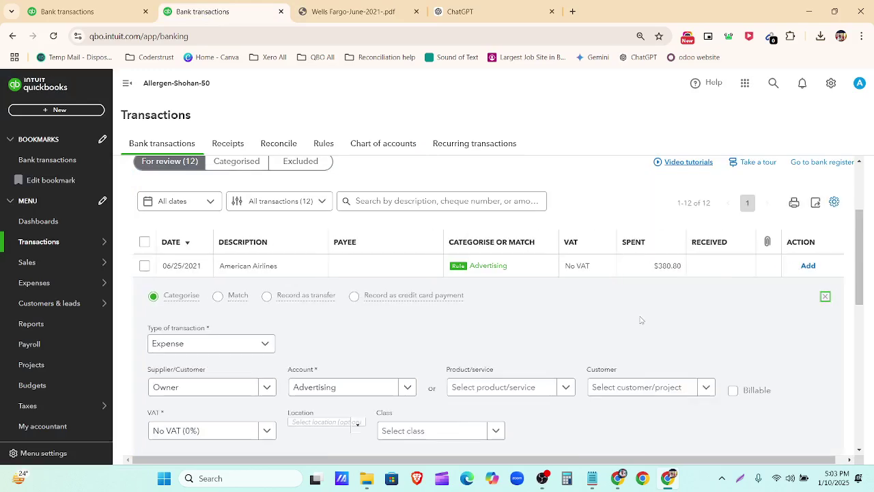
# Step: Replace Owner with a new supplier 'American Ai' on the American Airlines transaction
pyautogui.scroll(-2, 536, 325)
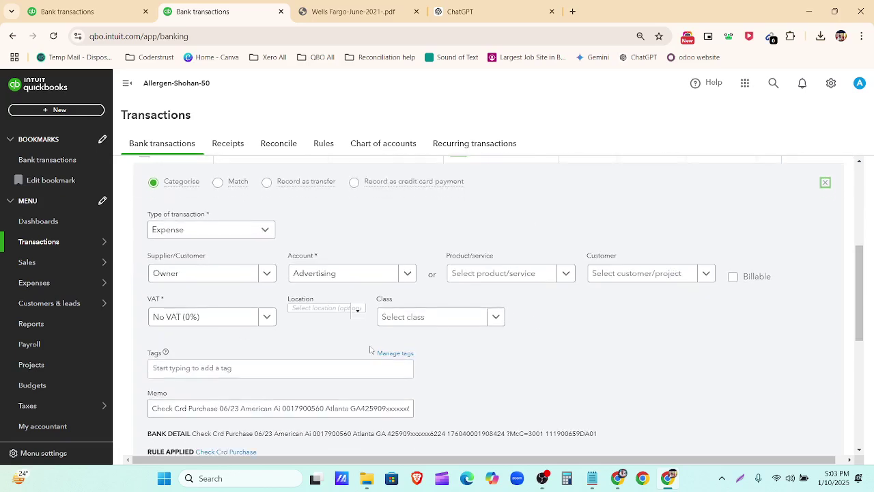
pyautogui.click(206, 278)
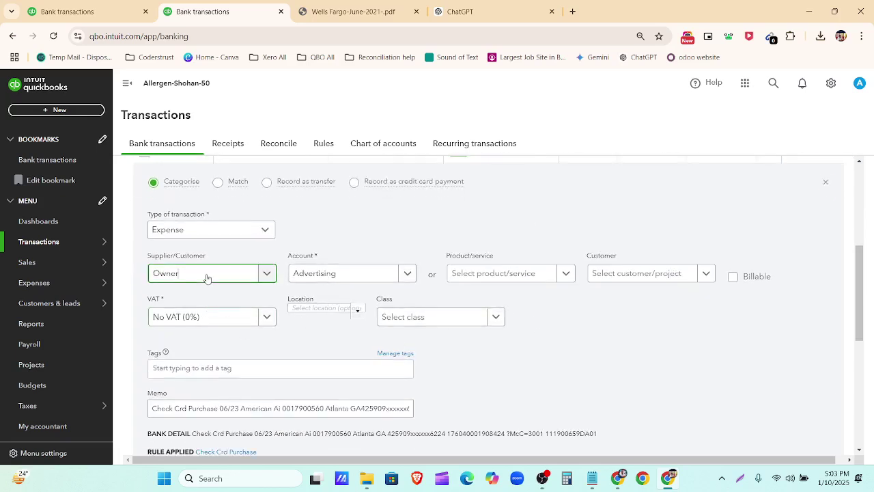
pyautogui.doubleClick(207, 278)
pyautogui.hotkey('ctrl', 'v')
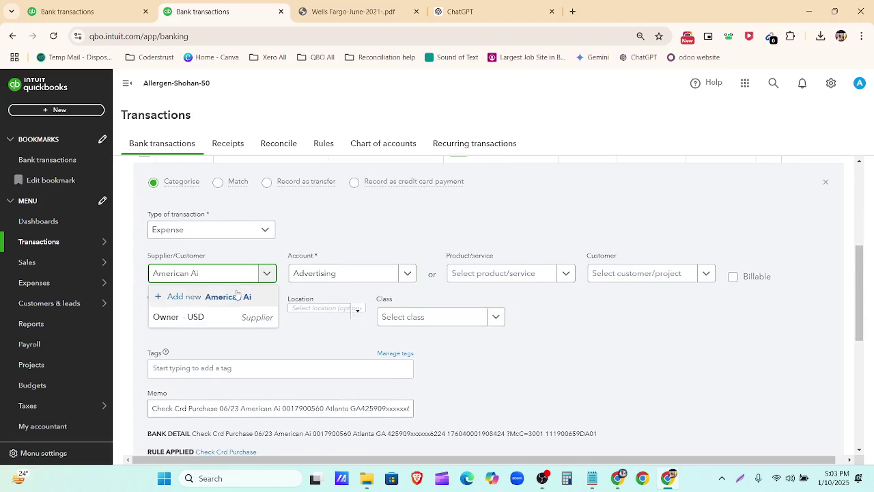
pyautogui.click(232, 298)
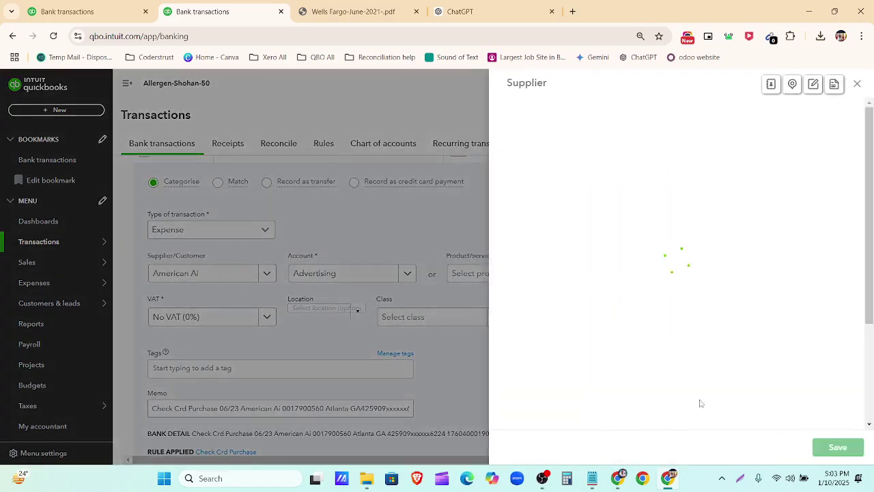
pyautogui.click(840, 447)
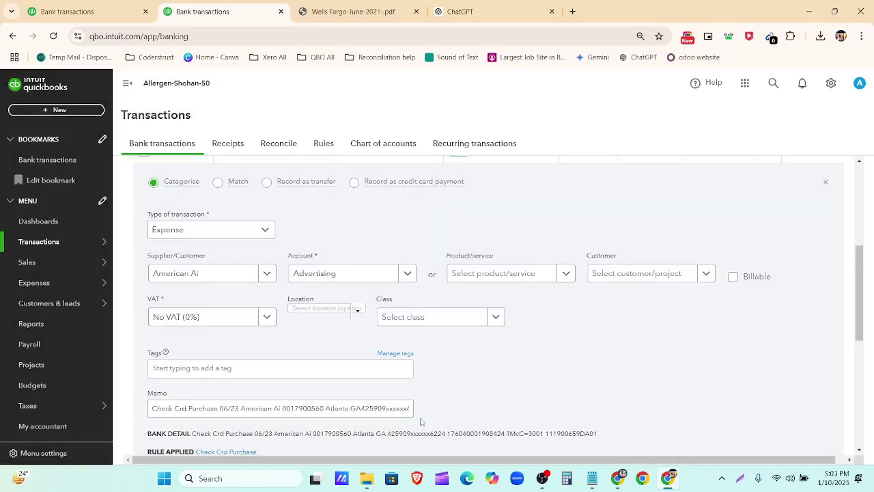
# Step: Make new supplier 'If By Phone' the payee of the 06/17 If By Phone transaction
pyautogui.scroll(-5, 605, 282)
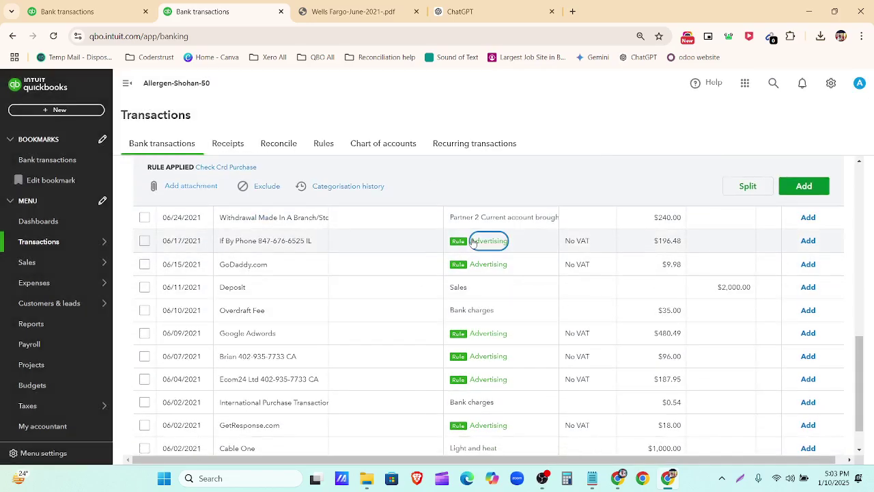
pyautogui.click(474, 240)
pyautogui.scroll(-2, 429, 343)
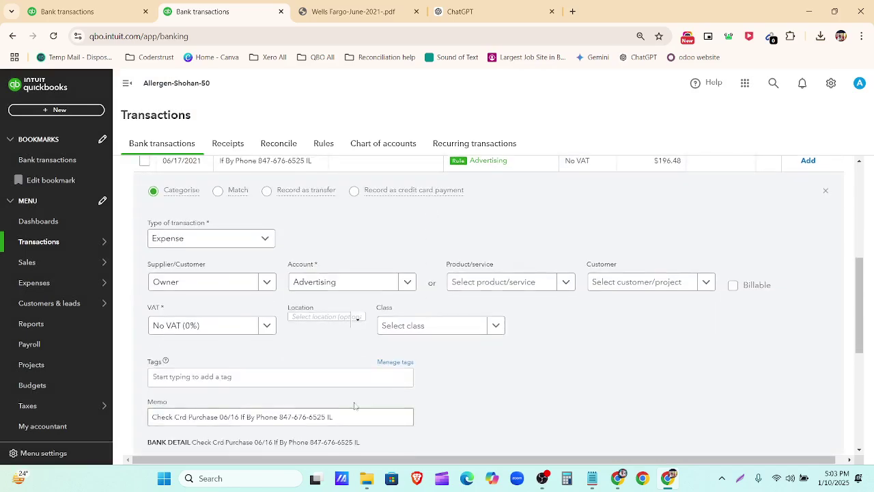
pyautogui.scroll(-2, 354, 406)
pyautogui.moveTo(238, 304); pyautogui.dragTo(274, 303)
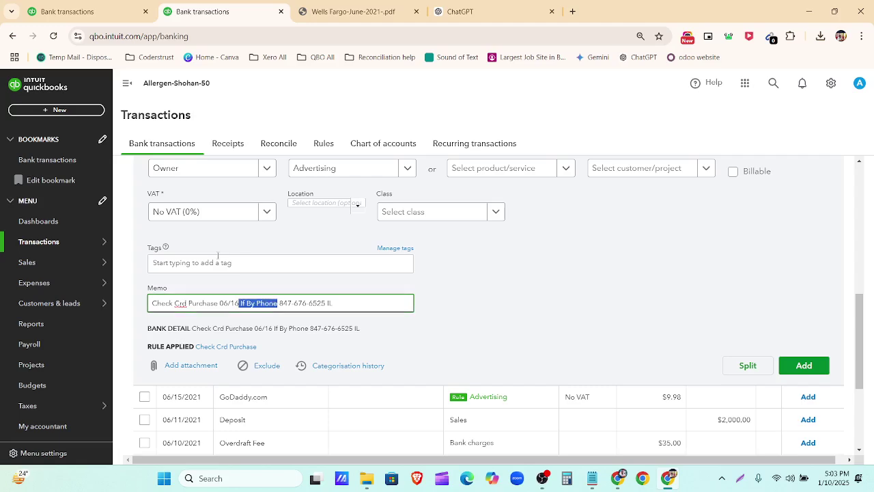
pyautogui.scroll(2, 254, 226)
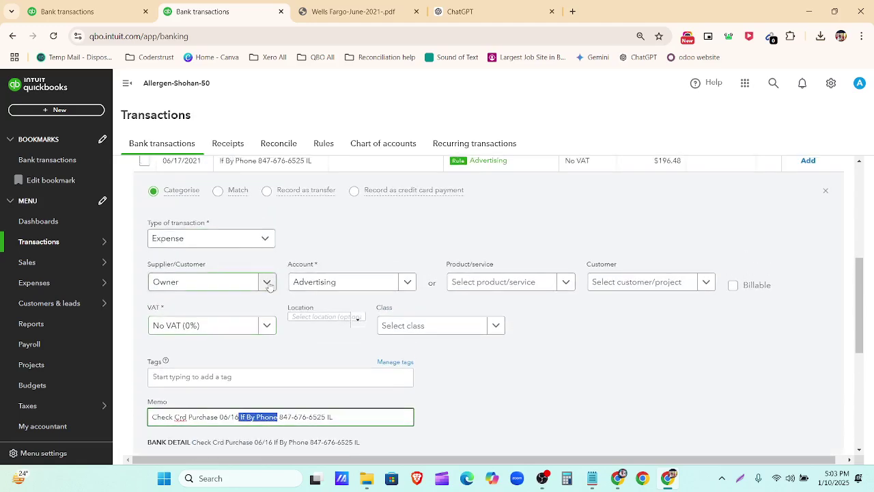
pyautogui.click(219, 290)
pyautogui.click(218, 287)
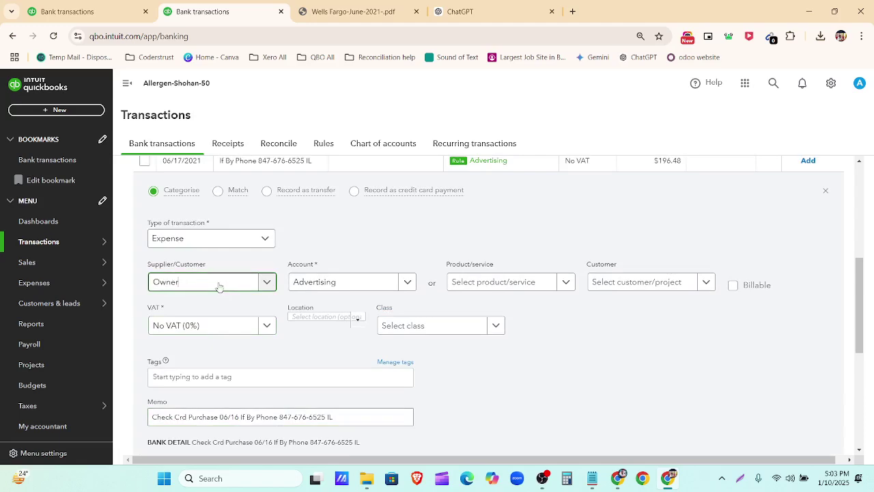
pyautogui.doubleClick(220, 287)
pyautogui.write('If By Phone')
pyautogui.click(217, 305)
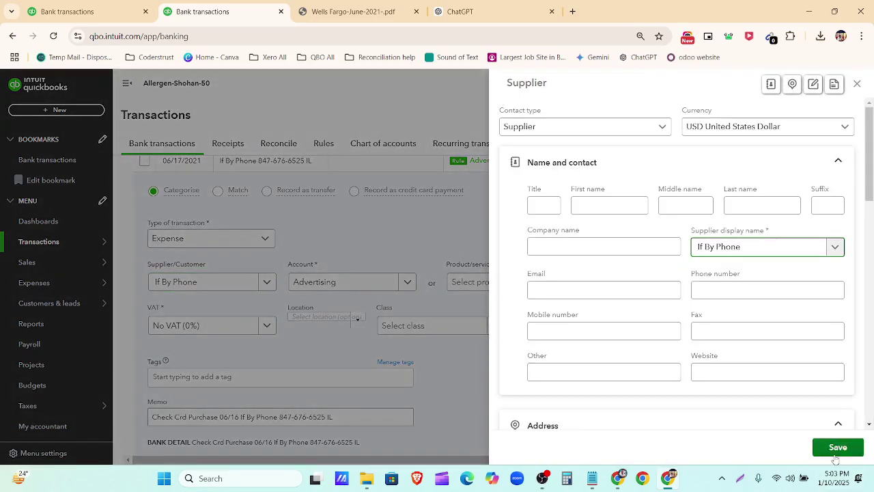
pyautogui.click(833, 454)
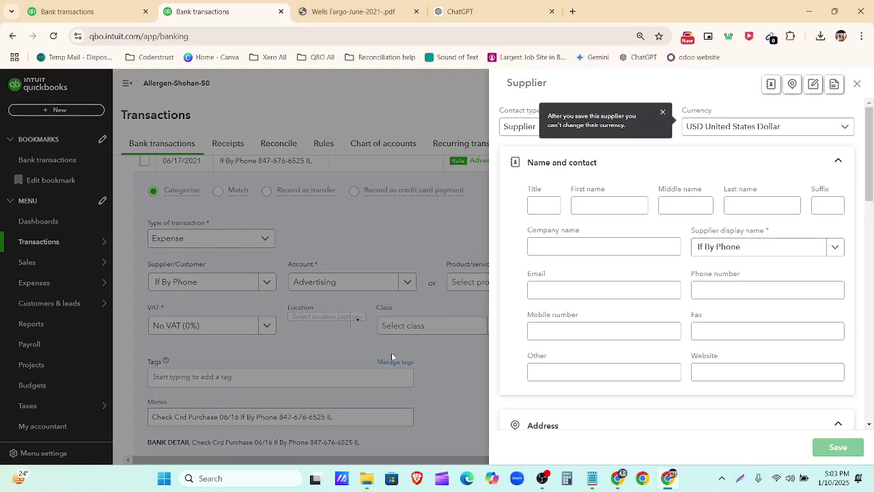
pyautogui.scroll(-5, 436, 348)
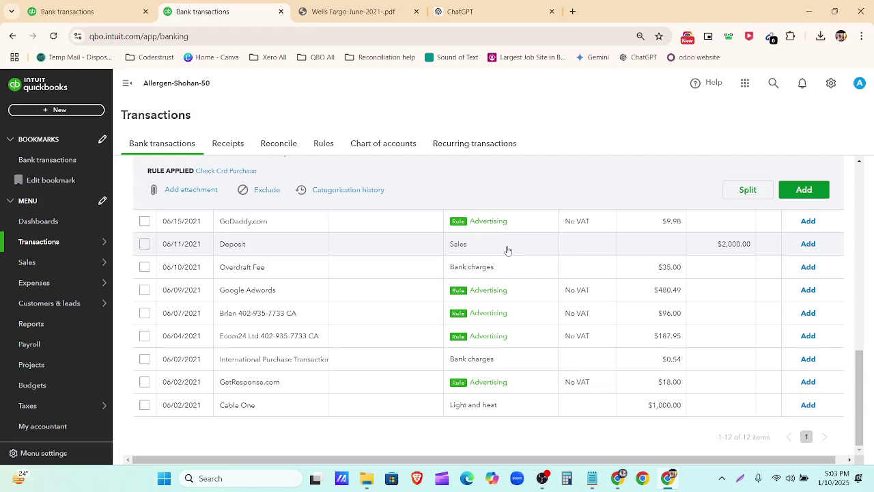
# Step: Set the 06/15 GoDaddy transaction's payee to new supplier 'Godaddy.Com', copied from the memo
pyautogui.click(492, 221)
pyautogui.scroll(-4, 275, 362)
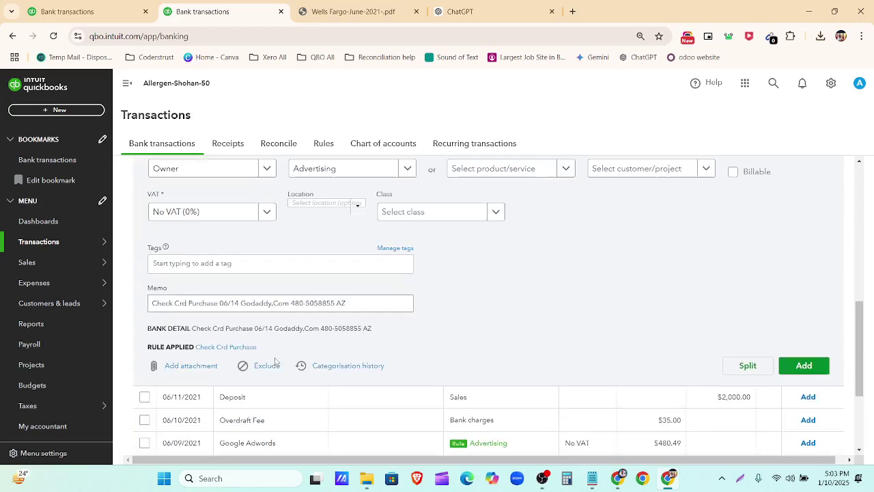
pyautogui.click(279, 303)
pyautogui.moveTo(287, 302); pyautogui.dragTo(246, 302)
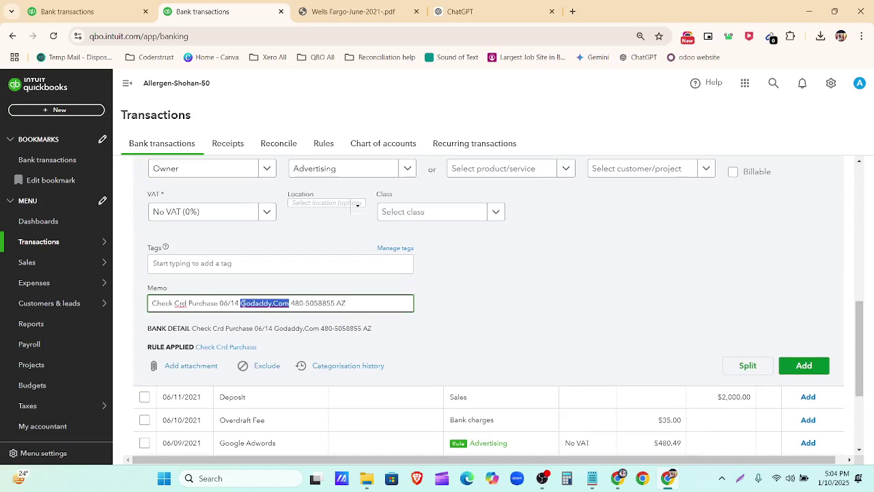
pyautogui.scroll(1, 247, 309)
pyautogui.click(214, 234)
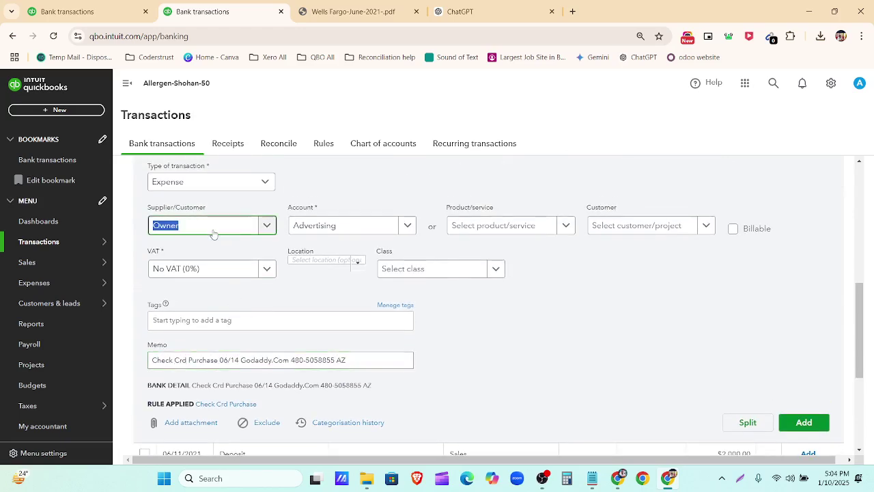
pyautogui.write('Godaddy.Com')
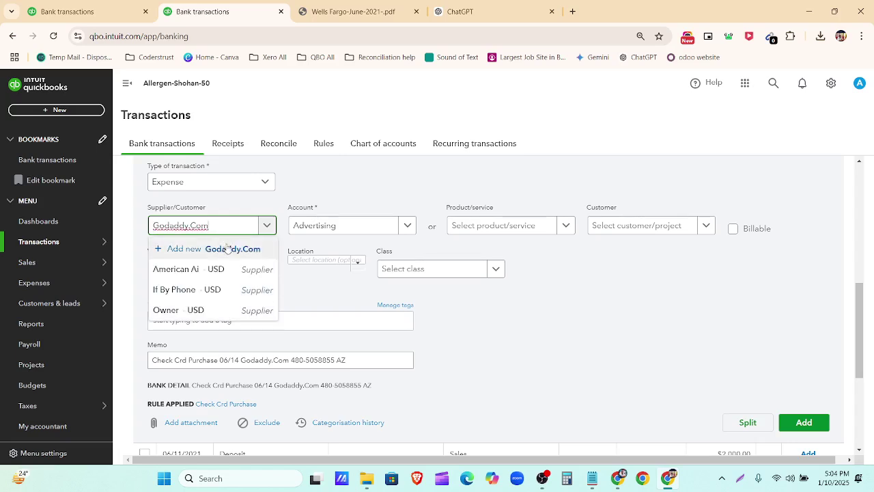
pyautogui.click(229, 250)
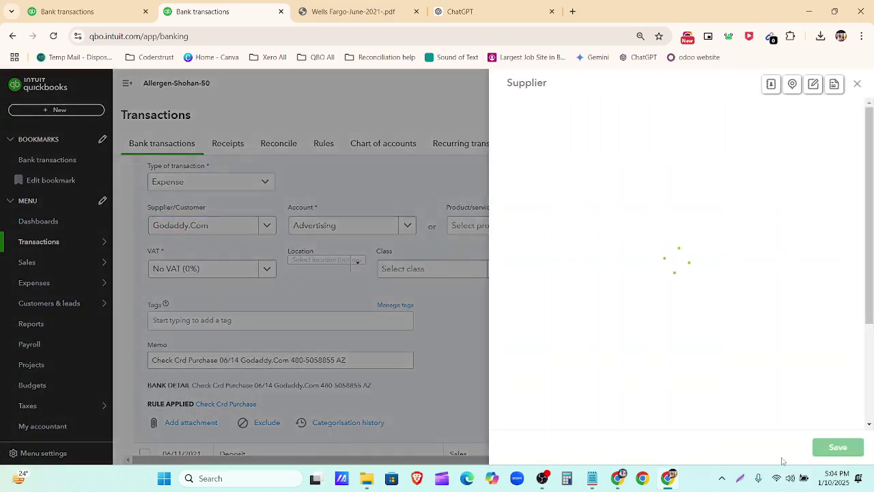
pyautogui.click(838, 448)
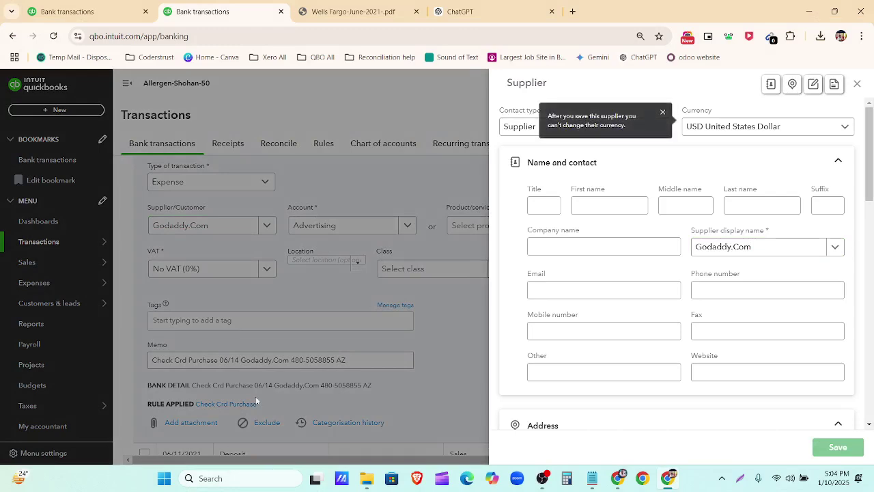
# Step: Set the Google Adwords transaction's payee to new supplier 'Google'
pyautogui.scroll(-3, 355, 358)
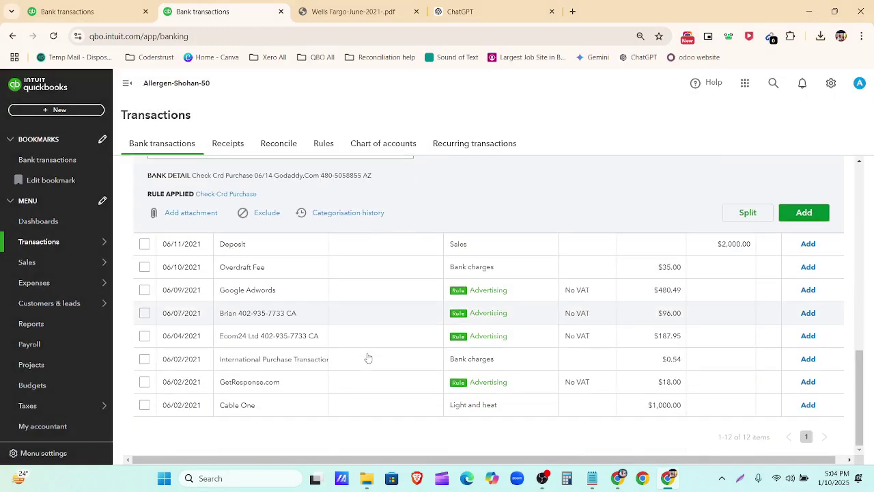
pyautogui.click(382, 297)
pyautogui.scroll(-4, 318, 342)
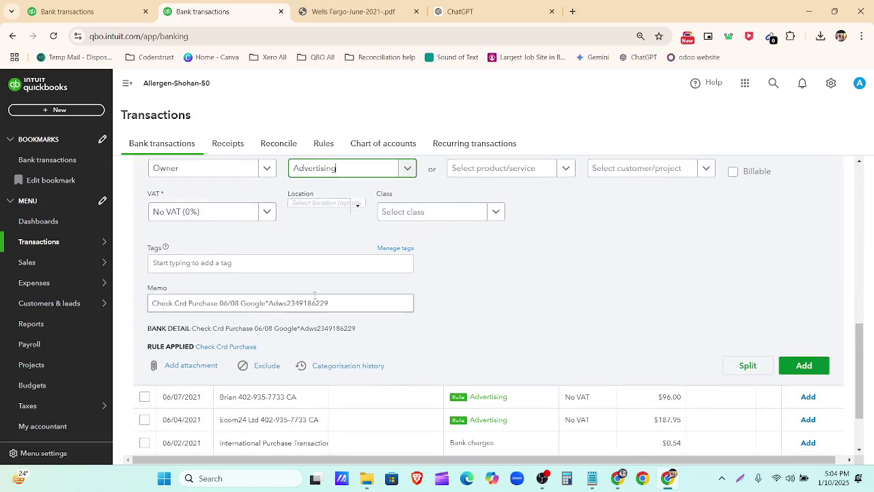
pyautogui.moveTo(265, 302); pyautogui.dragTo(234, 303)
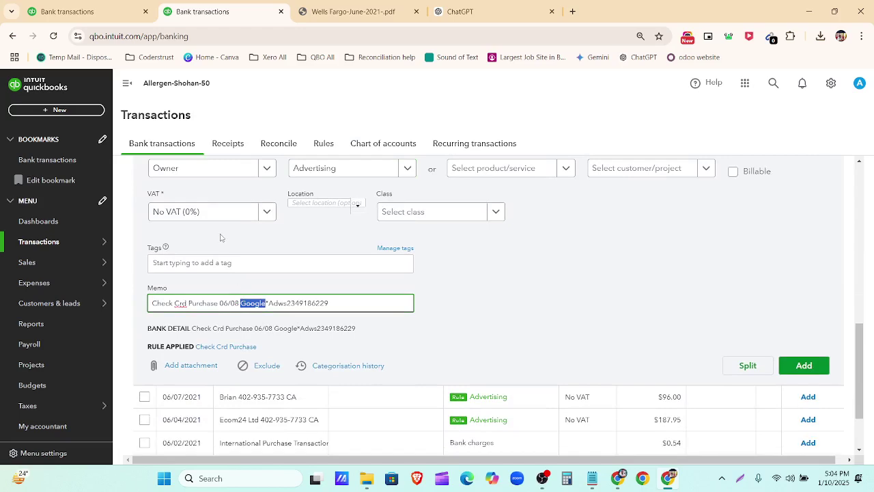
pyautogui.scroll(2, 205, 273)
pyautogui.click(193, 280)
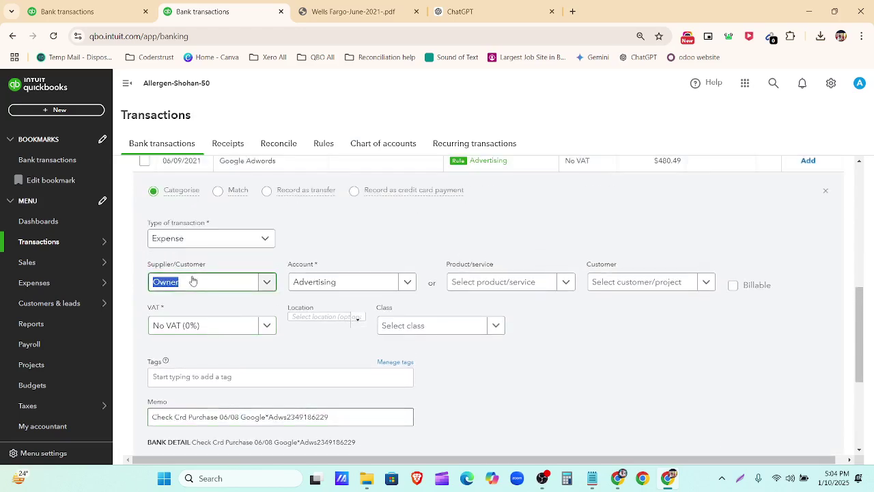
pyautogui.write('Google')
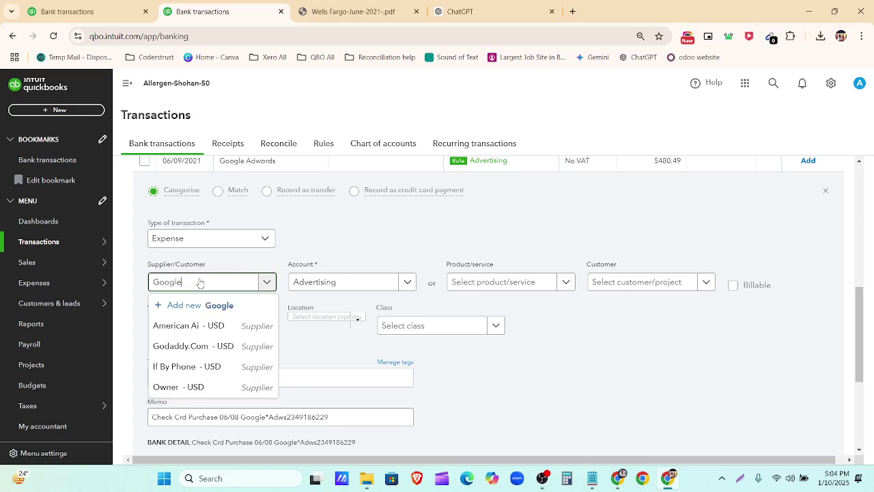
pyautogui.click(213, 307)
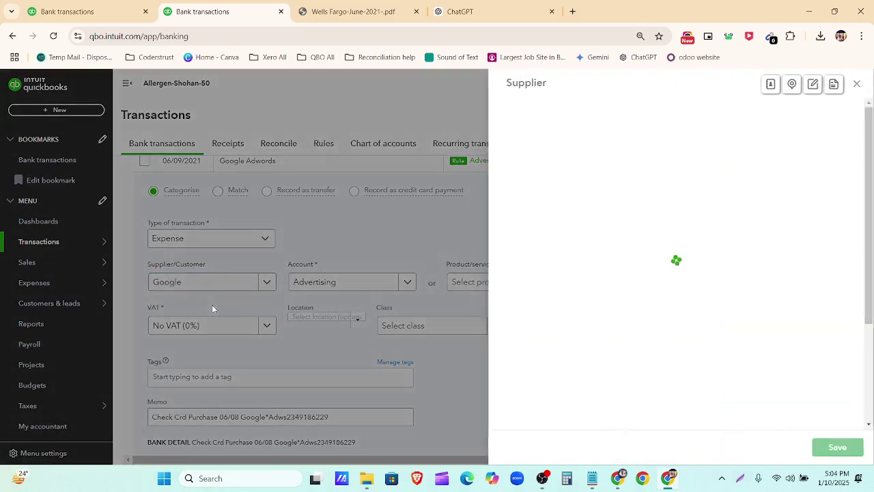
pyautogui.click(838, 448)
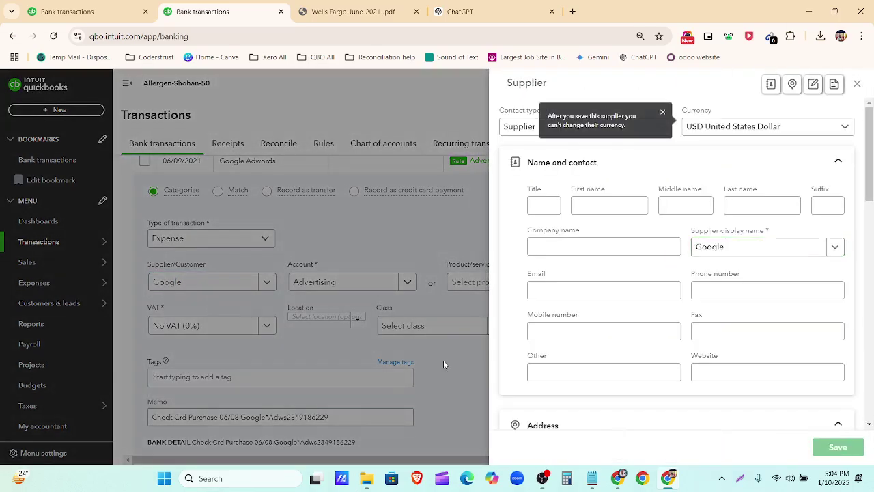
# Step: Set the PayPal transaction's payee to new supplier 'Paypal'
pyautogui.scroll(-3, 505, 299)
pyautogui.click(488, 312)
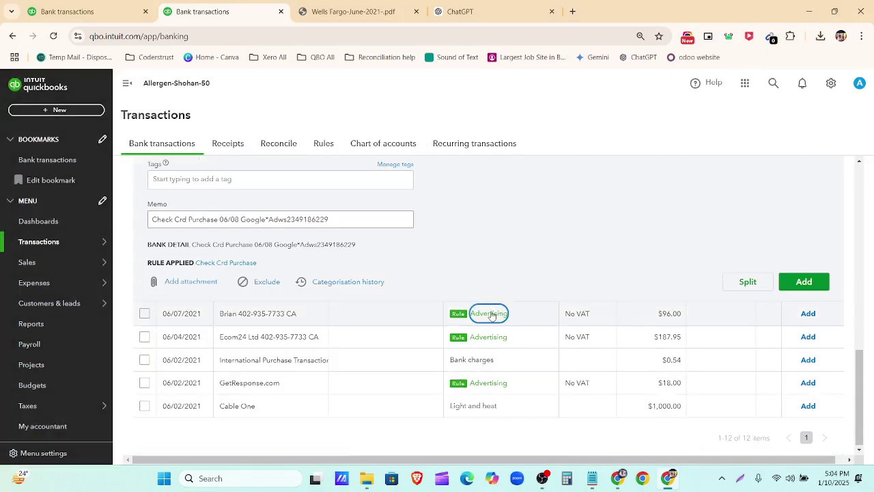
pyautogui.scroll(-3, 348, 317)
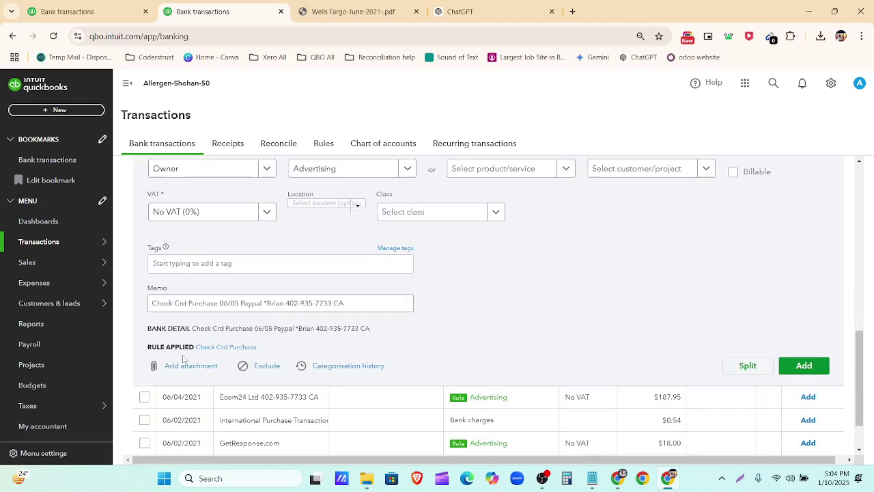
pyautogui.doubleClick(259, 304)
pyautogui.hotkey('ctrl', 'c')
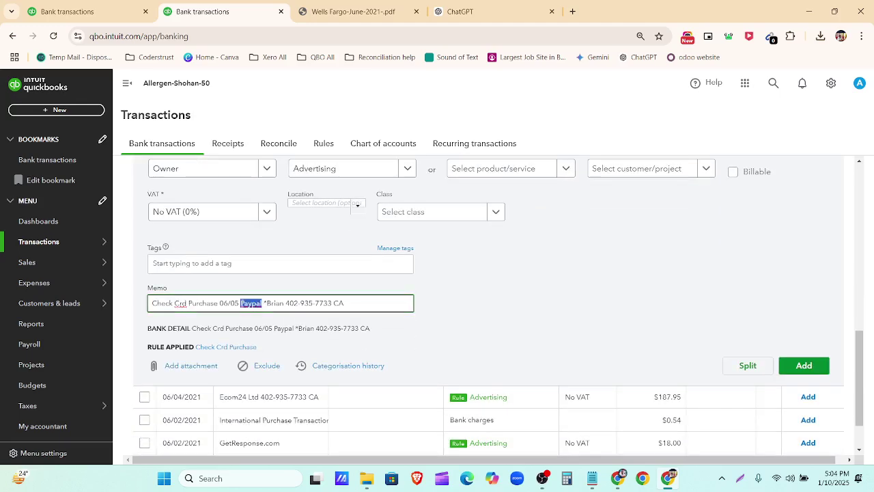
pyautogui.scroll(4, 245, 301)
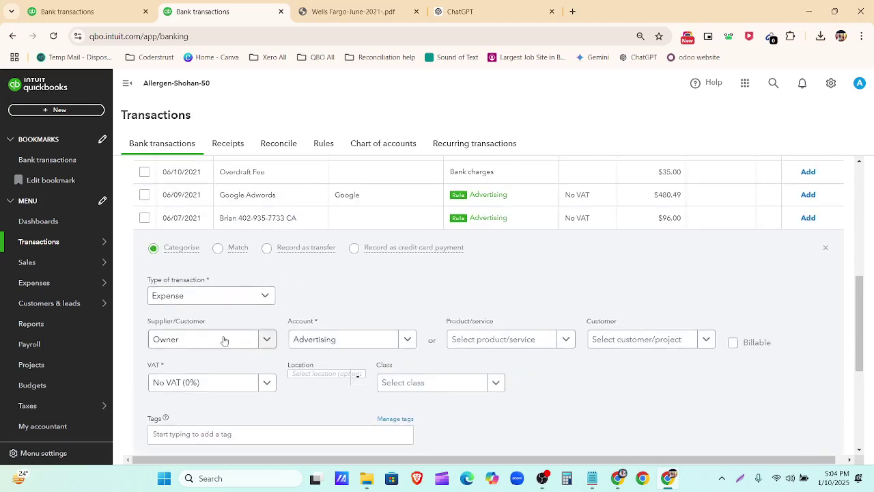
pyautogui.click(203, 343)
pyautogui.hotkey('ctrl', 'v')
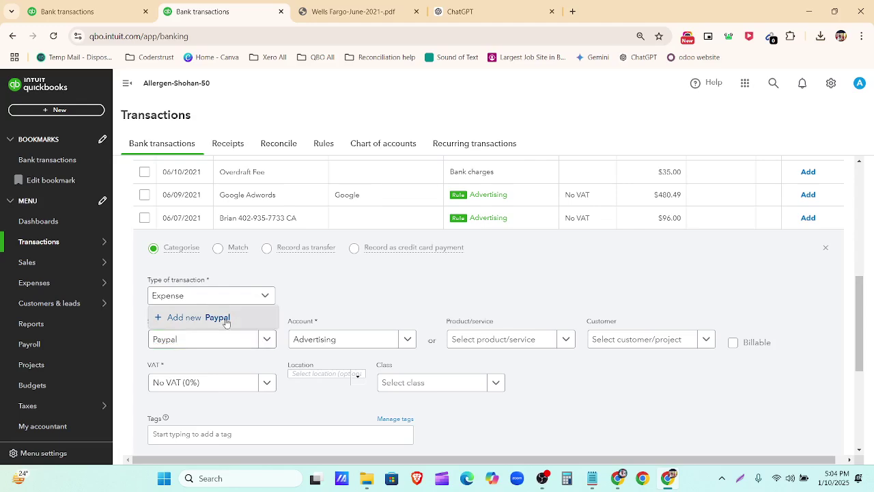
pyautogui.click(226, 319)
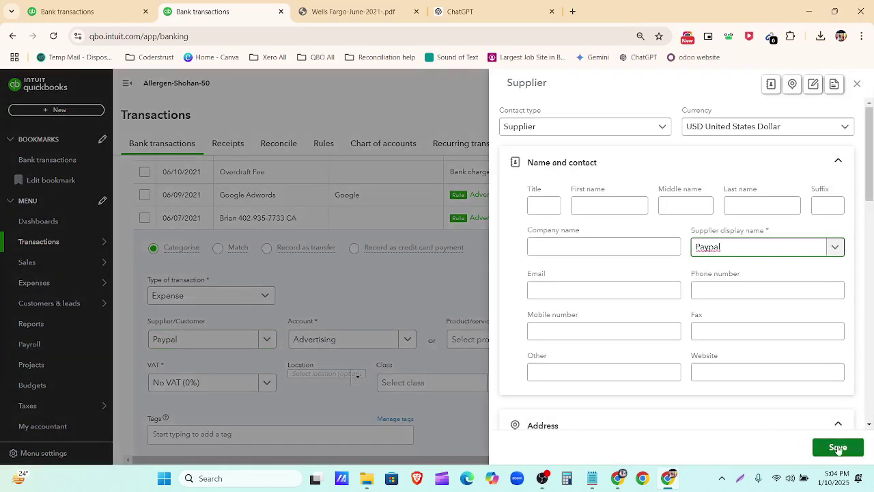
pyautogui.click(838, 448)
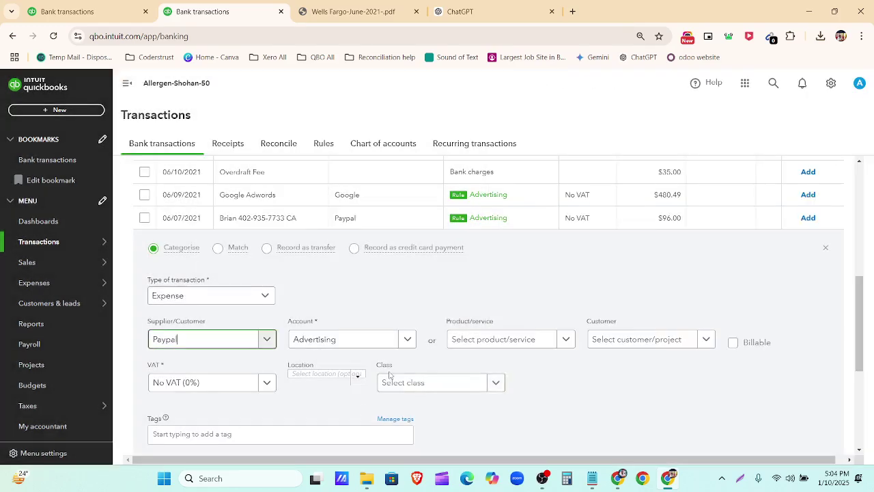
# Step: Set the 06/04 Ecom24 Ltd transaction's payee to new supplier 'Ecom24'
pyautogui.scroll(-3, 533, 332)
pyautogui.click(524, 340)
pyautogui.scroll(-3, 355, 347)
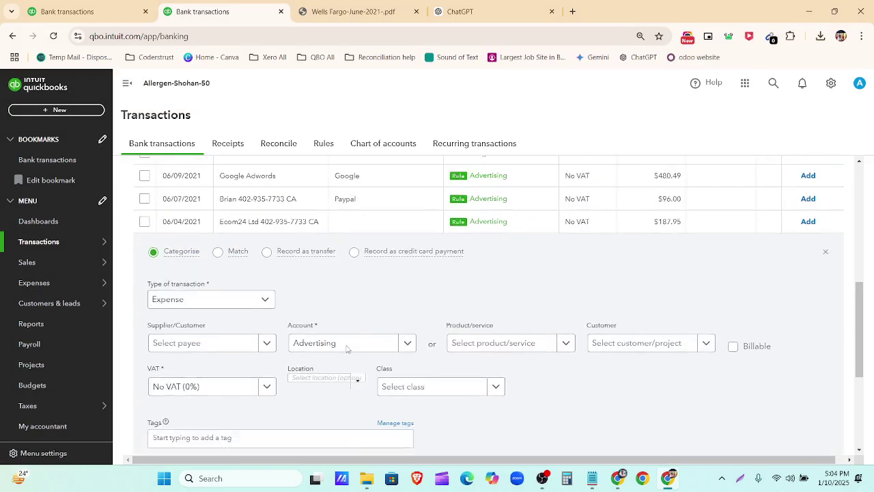
pyautogui.scroll(-1, 254, 379)
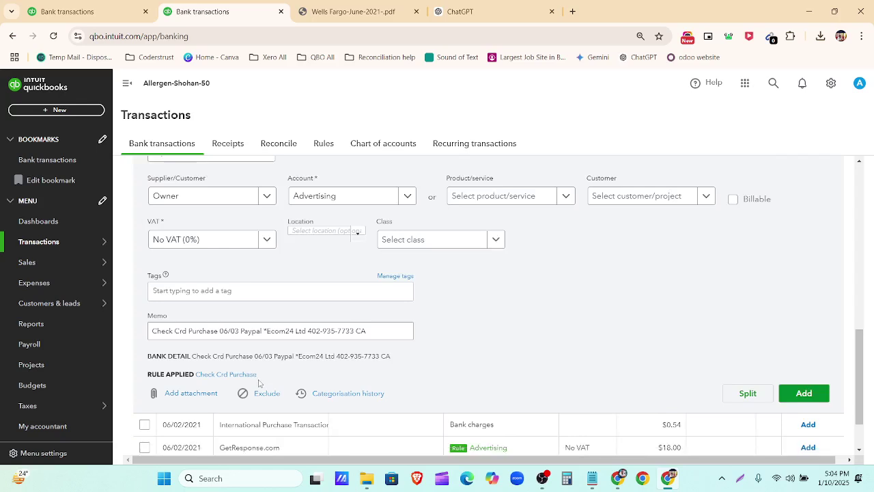
pyautogui.moveTo(294, 303); pyautogui.dragTo(276, 304)
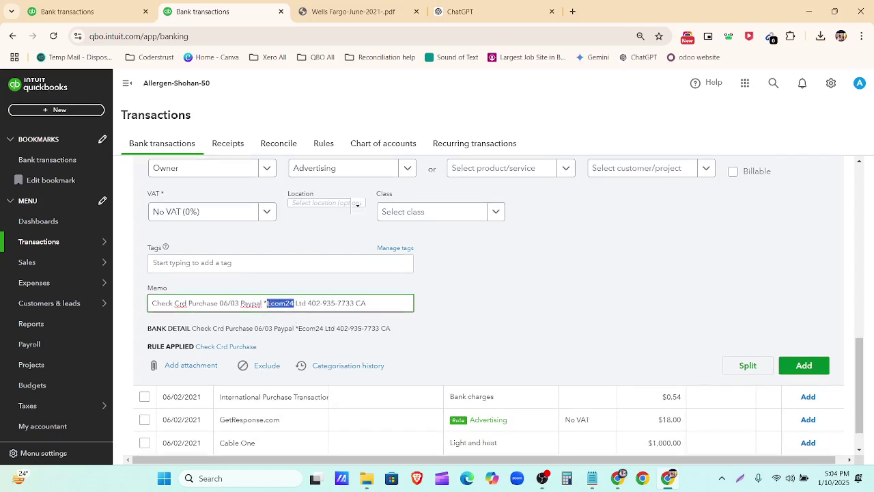
pyautogui.scroll(2, 285, 301)
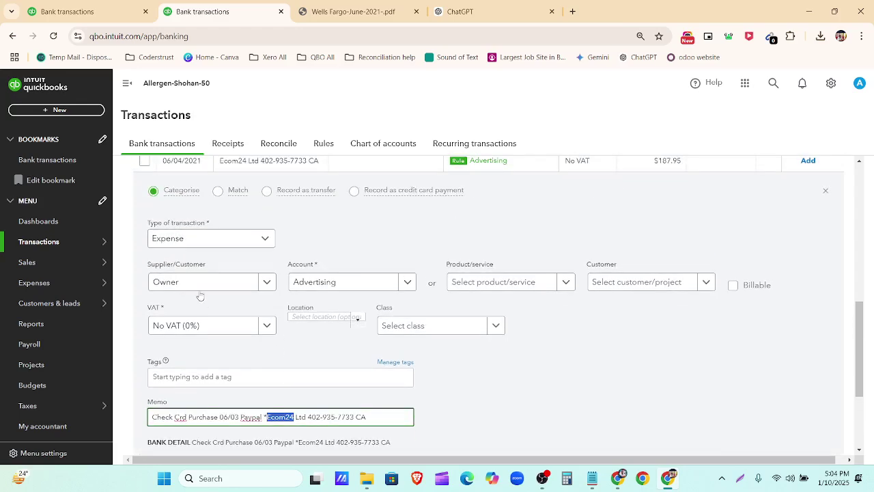
pyautogui.click(194, 287)
pyautogui.click(196, 287)
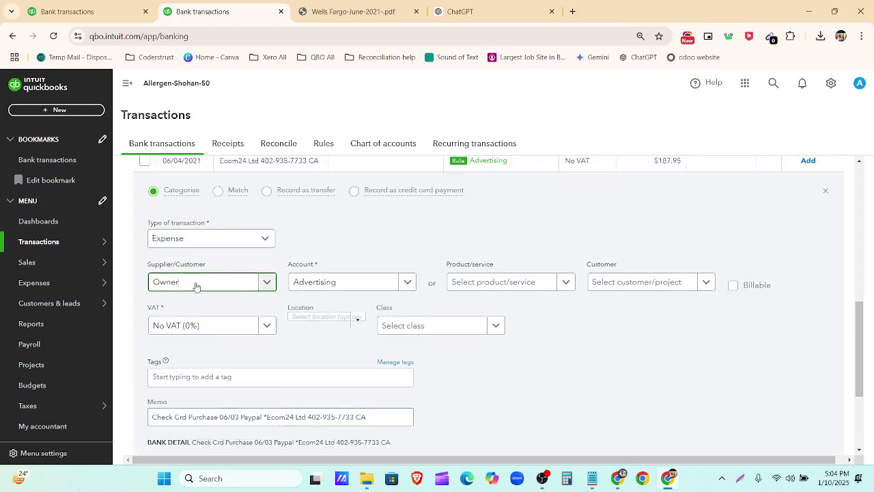
pyautogui.click(196, 288)
pyautogui.write('Ecom24')
pyautogui.click(209, 304)
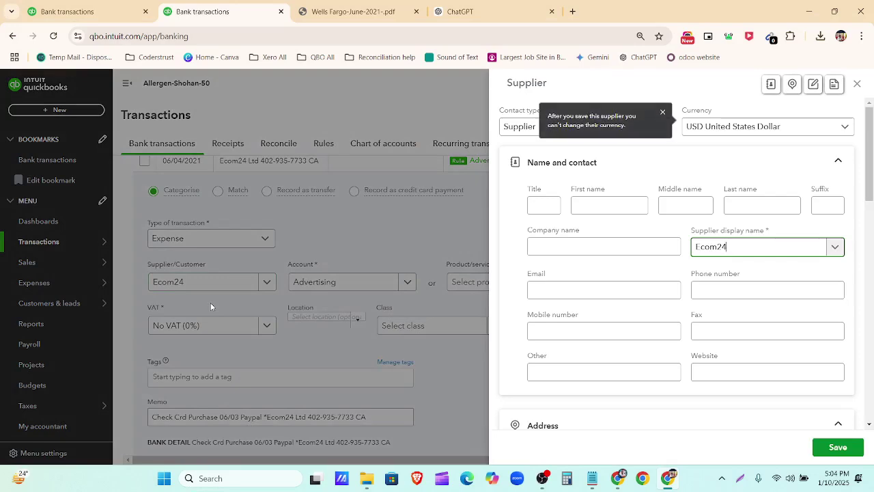
pyautogui.click(836, 446)
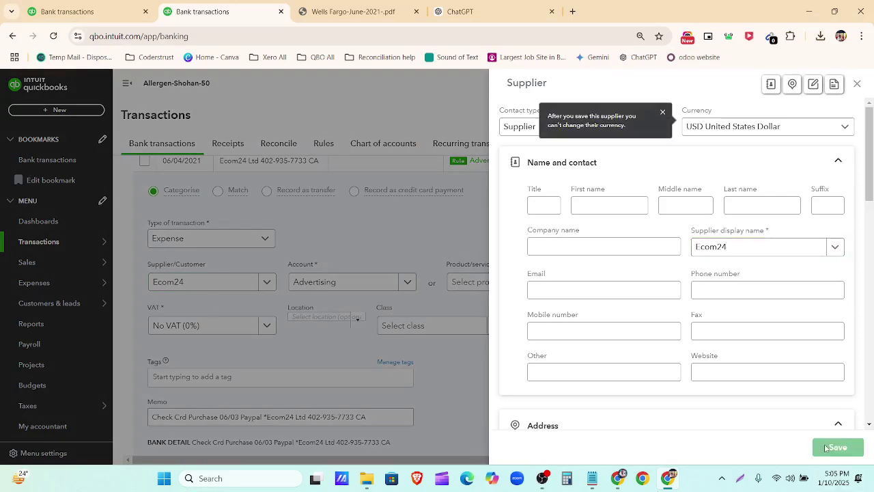
pyautogui.scroll(-3, 575, 307)
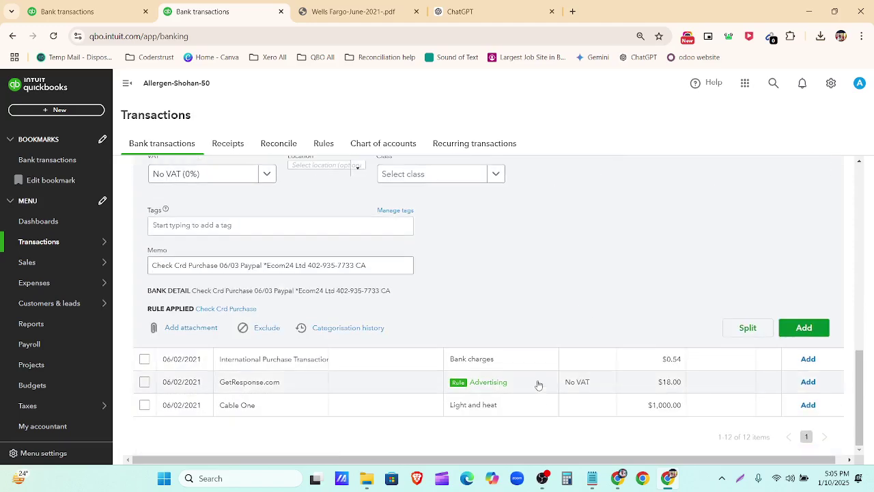
pyautogui.click(538, 384)
pyautogui.scroll(-2, 254, 385)
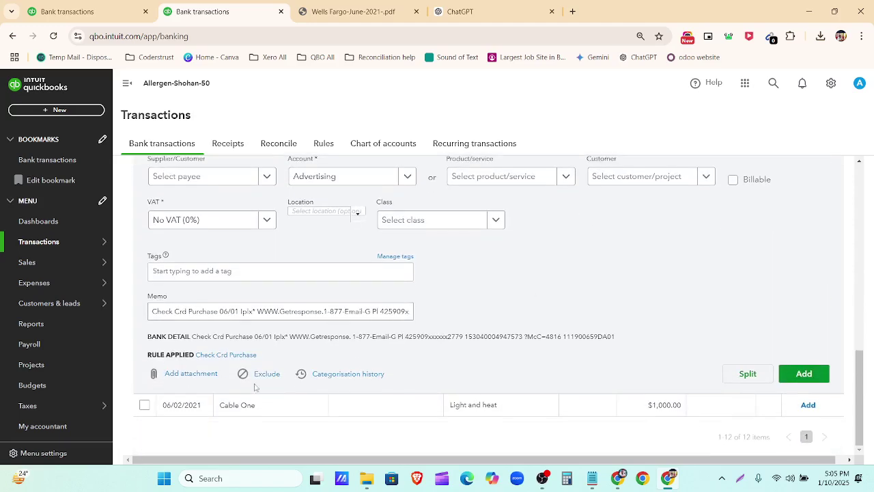
pyautogui.moveTo(256, 311); pyautogui.dragTo(325, 312)
pyautogui.hotkey('ctrl', 'c')
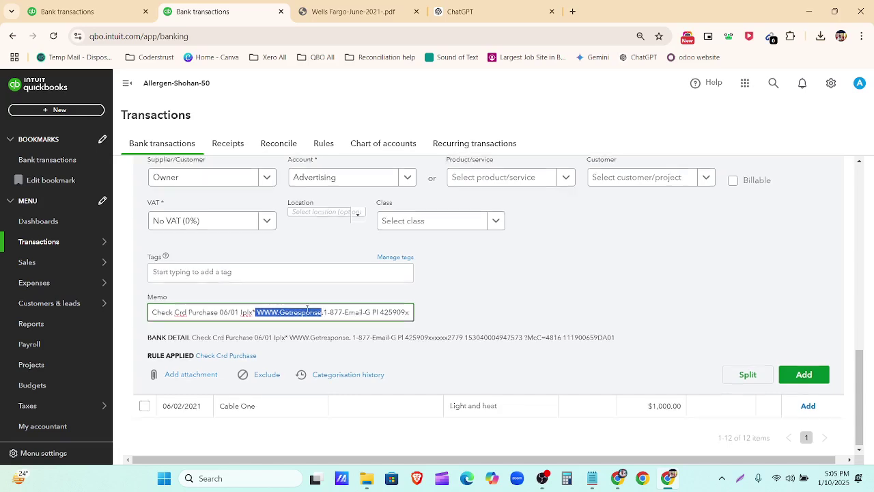
pyautogui.scroll(1, 195, 244)
pyautogui.click(192, 234)
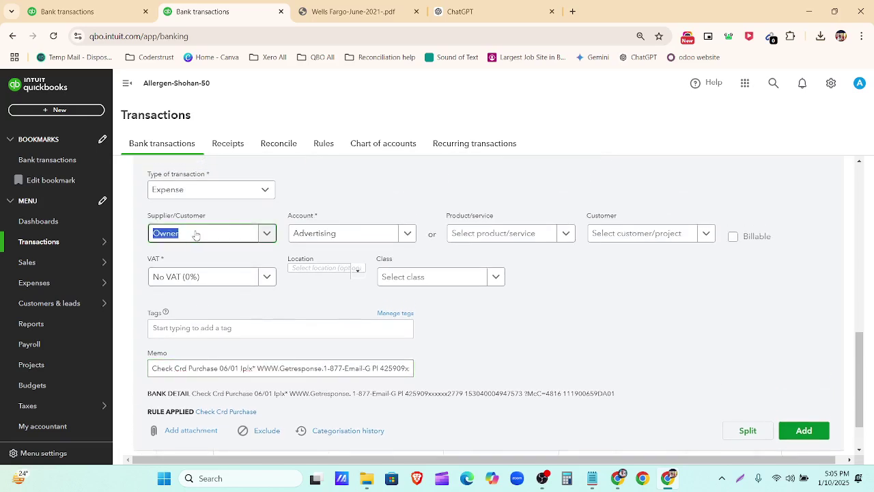
pyautogui.hotkey('ctrl', 'v')
pyautogui.click(199, 256)
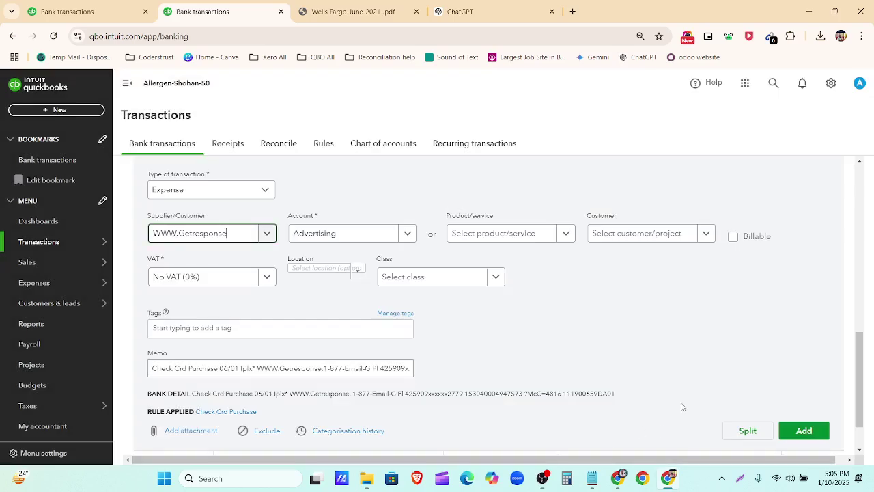
pyautogui.scroll(2, 719, 374)
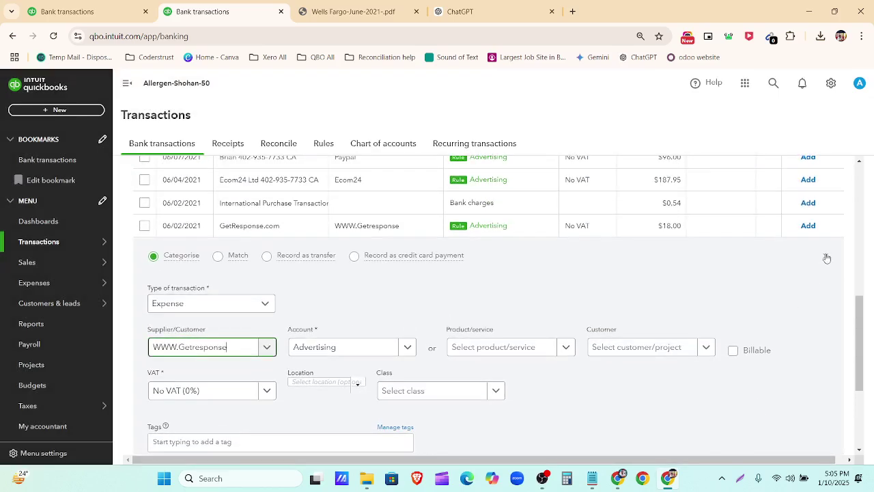
pyautogui.click(827, 258)
pyautogui.scroll(3, 806, 312)
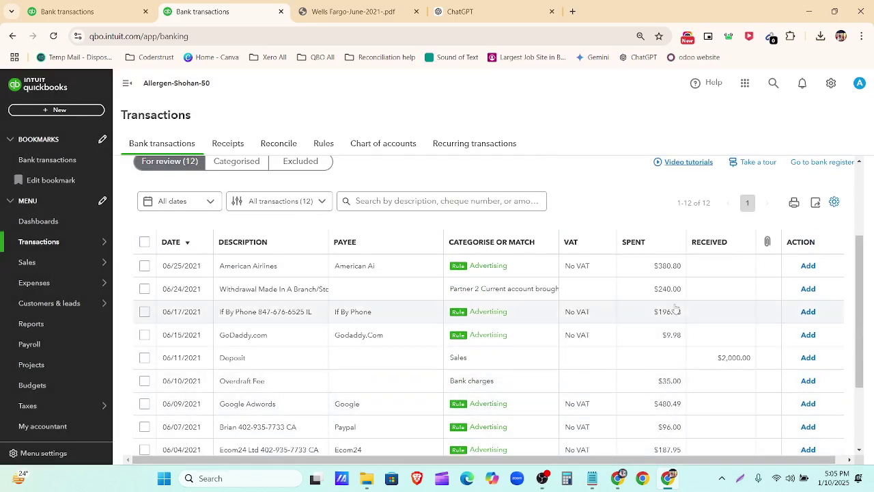
# Step: Tick the American Airlines, If By Phone, GoDaddy, Google Adwords, Paypal, Ecom24 and GetResponse rows
pyautogui.click(145, 266)
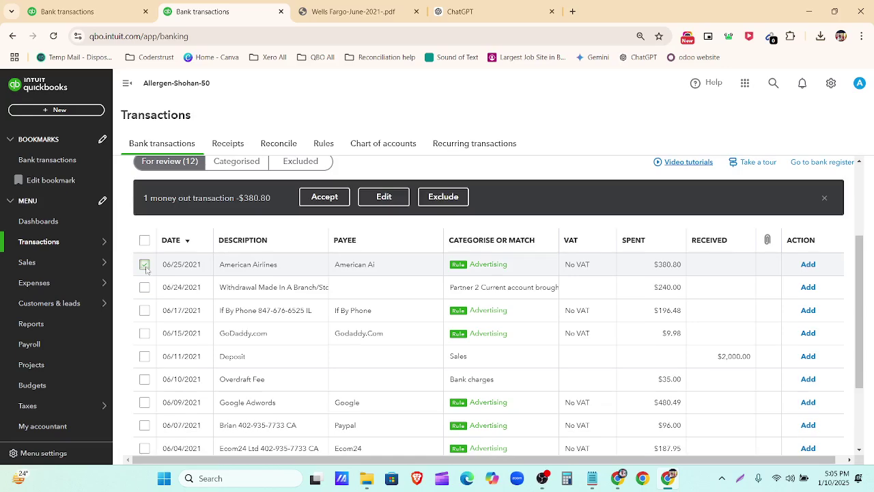
pyautogui.scroll(-2, 145, 268)
pyautogui.scroll(1, 143, 259)
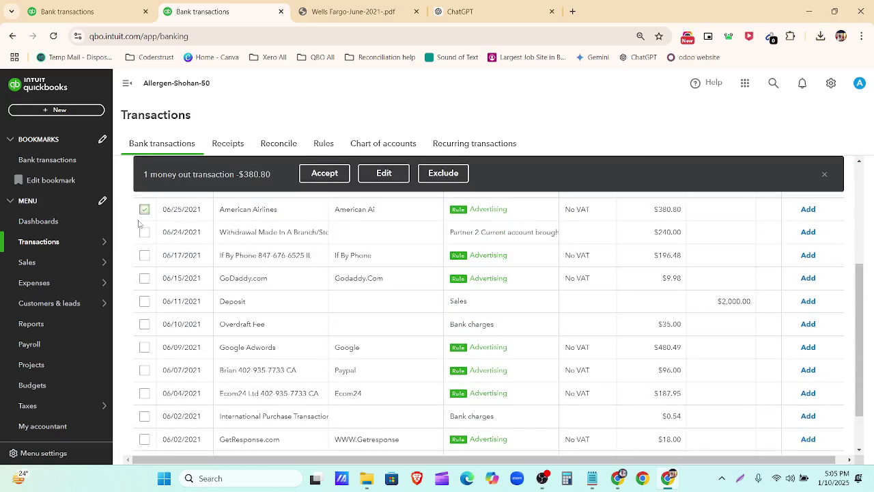
pyautogui.click(145, 255)
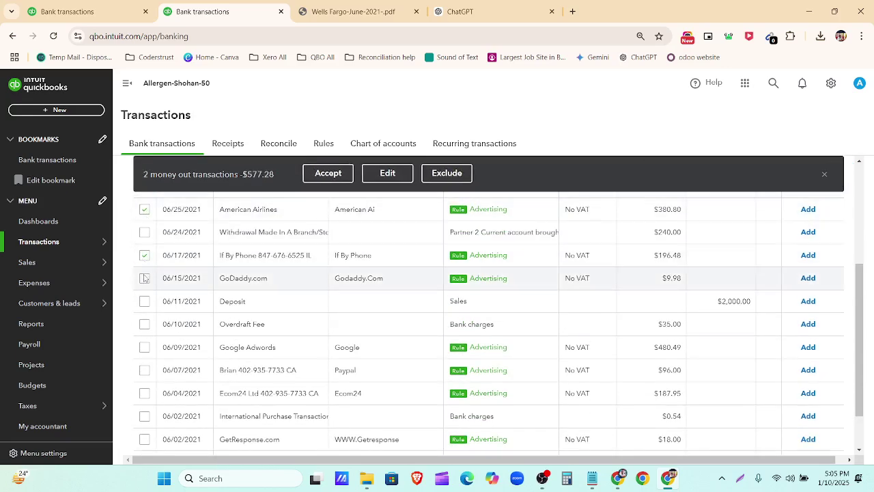
pyautogui.click(144, 278)
pyautogui.click(145, 347)
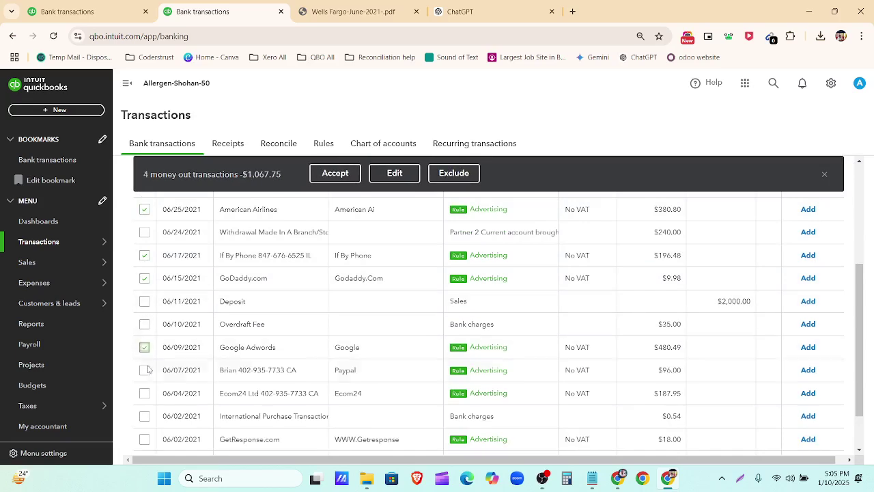
pyautogui.click(145, 369)
pyautogui.click(144, 392)
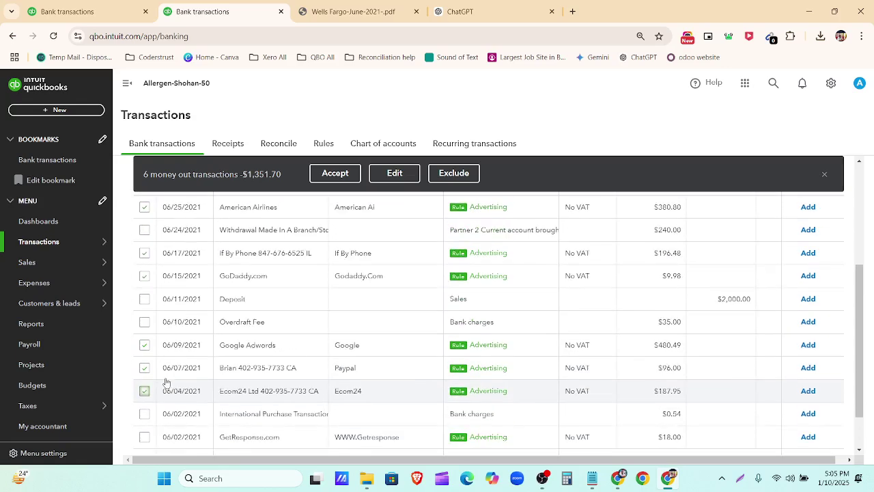
pyautogui.scroll(-2, 160, 389)
pyautogui.click(144, 380)
pyautogui.scroll(1, 307, 359)
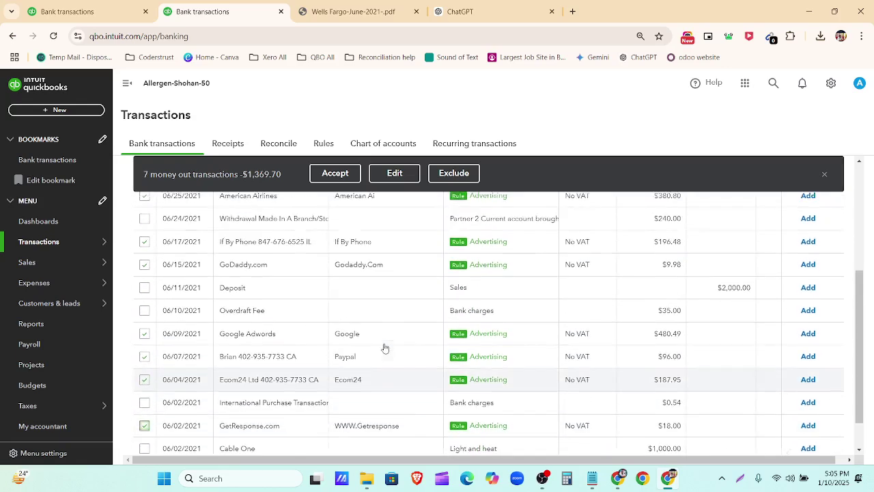
pyautogui.scroll(2, 384, 348)
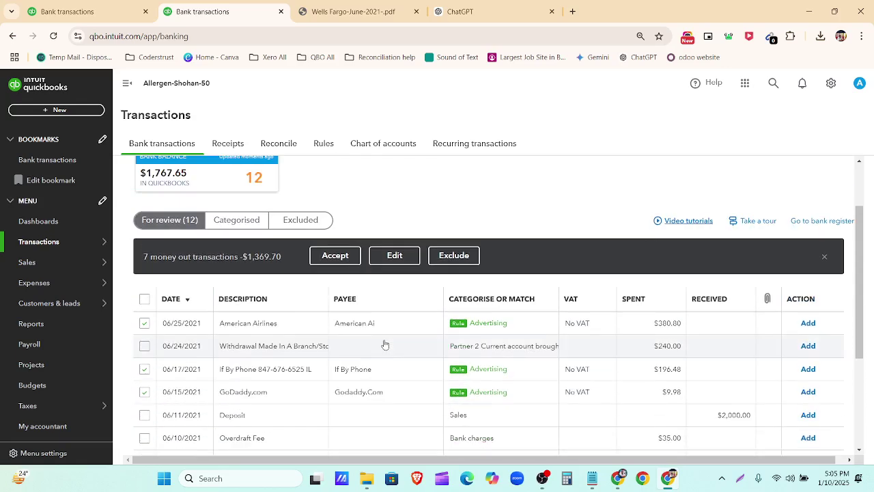
# Step: Accept the seven selected Advertising transactions in bulk, leaving five for review
pyautogui.click(335, 256)
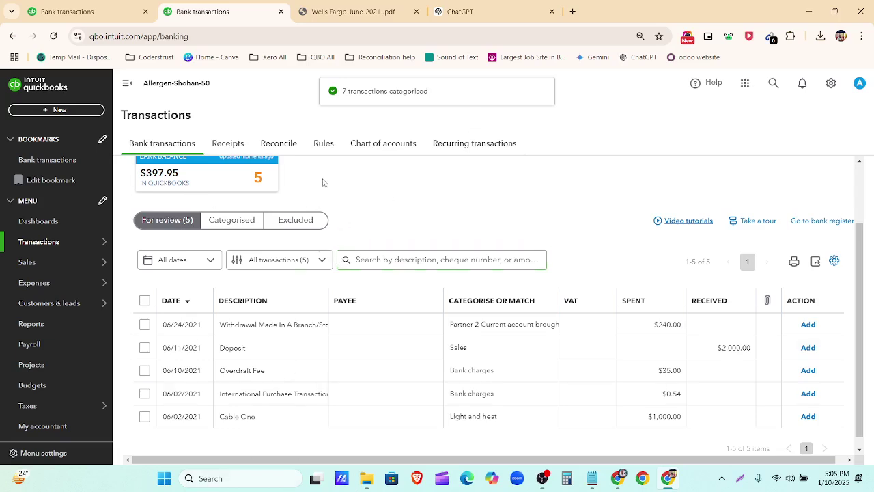
pyautogui.scroll(2, 334, 213)
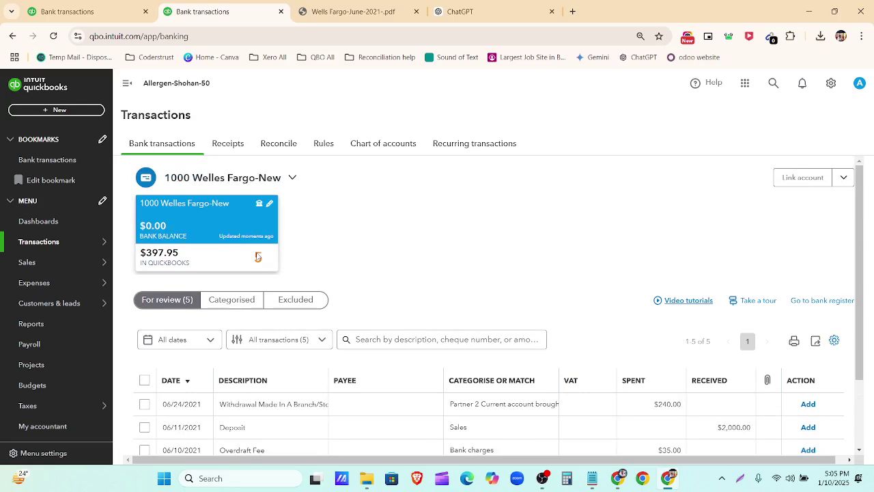
pyautogui.scroll(-2, 257, 256)
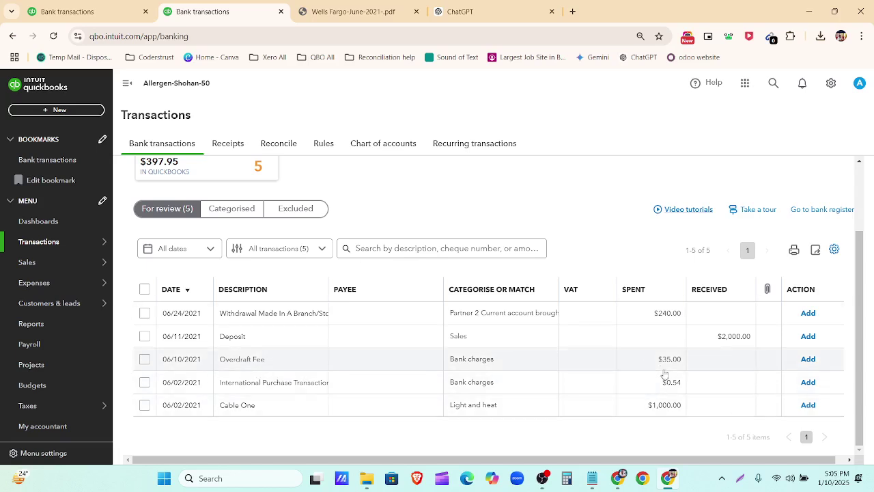
pyautogui.click(459, 12)
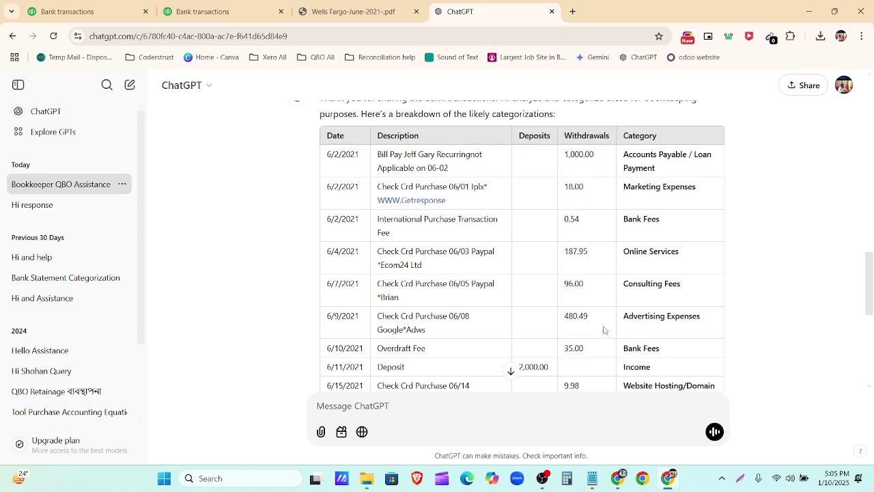
pyautogui.scroll(-2, 588, 247)
pyautogui.scroll(-3, 589, 247)
pyautogui.scroll(5, 584, 300)
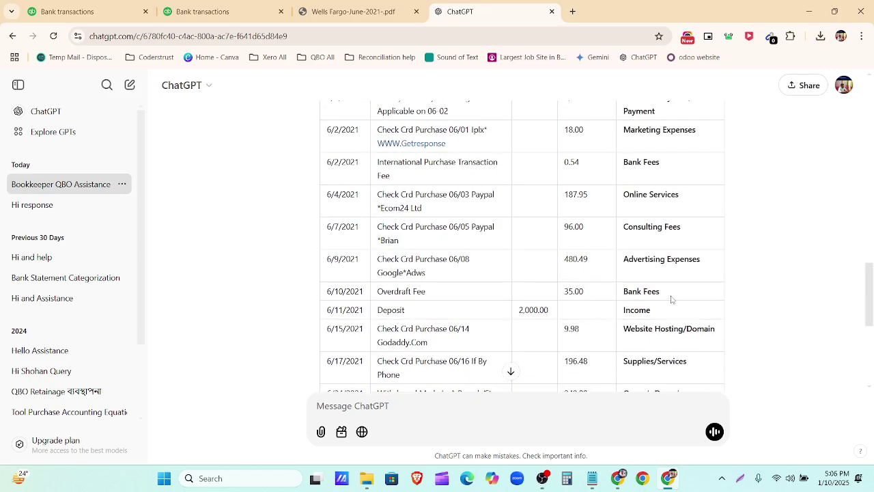
pyautogui.click(203, 12)
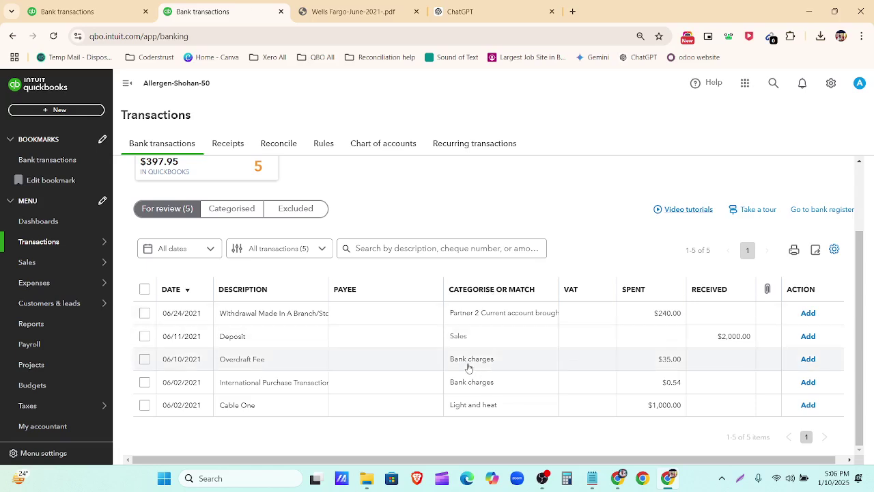
# Step: Select the Overdraft Fee and International Purchase Transaction Fee and bulk-accept them
pyautogui.click(144, 359)
pyautogui.click(144, 382)
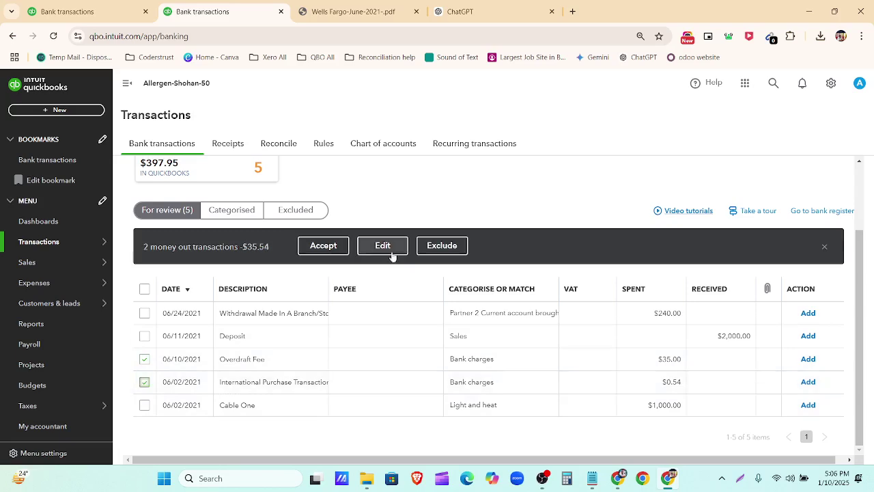
pyautogui.click(325, 246)
pyautogui.scroll(-3, 351, 270)
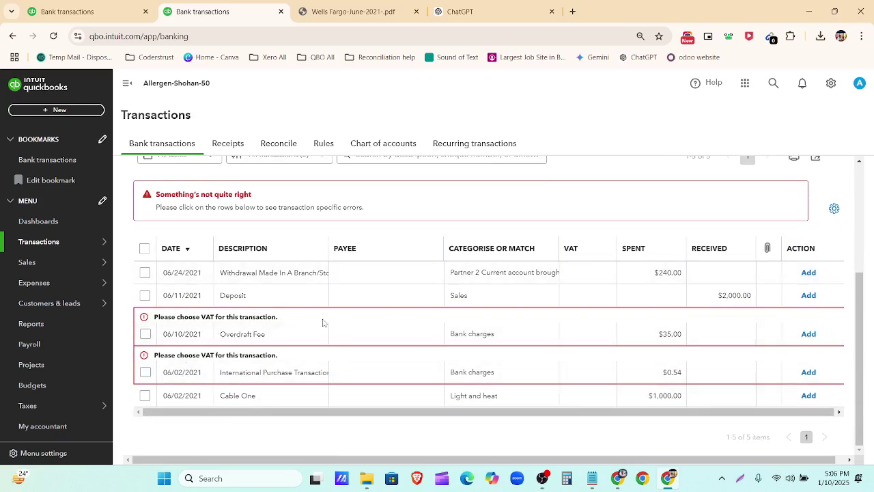
# Step: Add the Overdraft Fee as Bank charges with No VAT (0%)
pyautogui.click(387, 332)
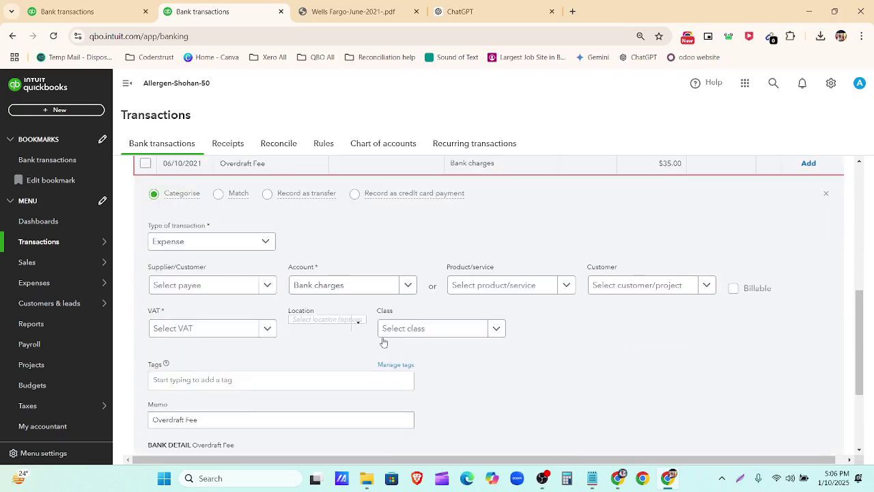
pyautogui.click(265, 329)
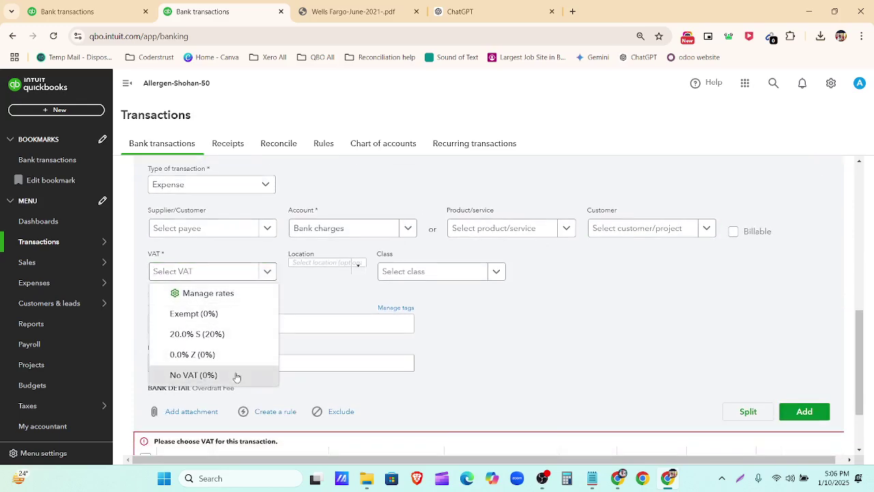
pyautogui.click(237, 374)
pyautogui.scroll(-2, 689, 386)
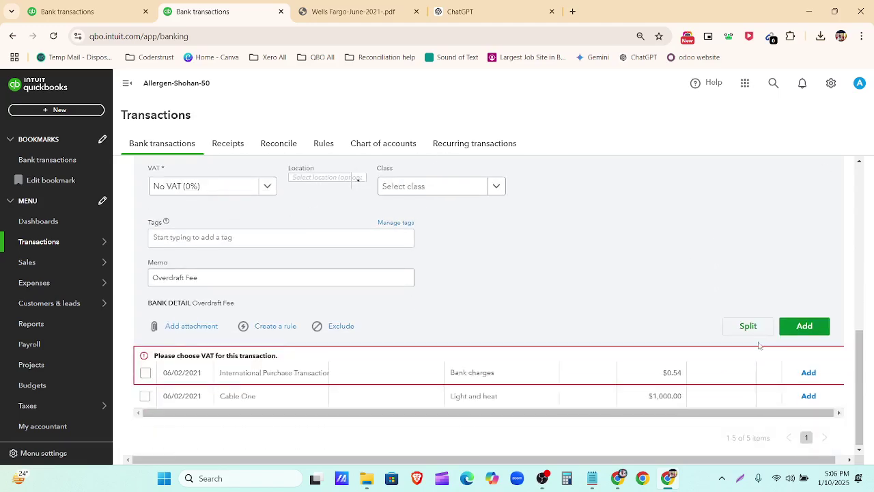
pyautogui.click(804, 325)
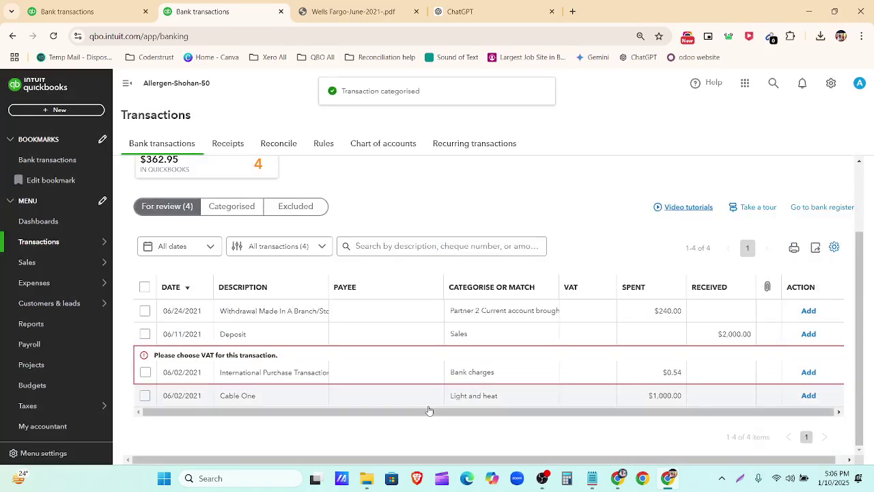
# Step: Add the $0.54 International Purchase fee as Bank charges with No VAT (0%)
pyautogui.click(306, 369)
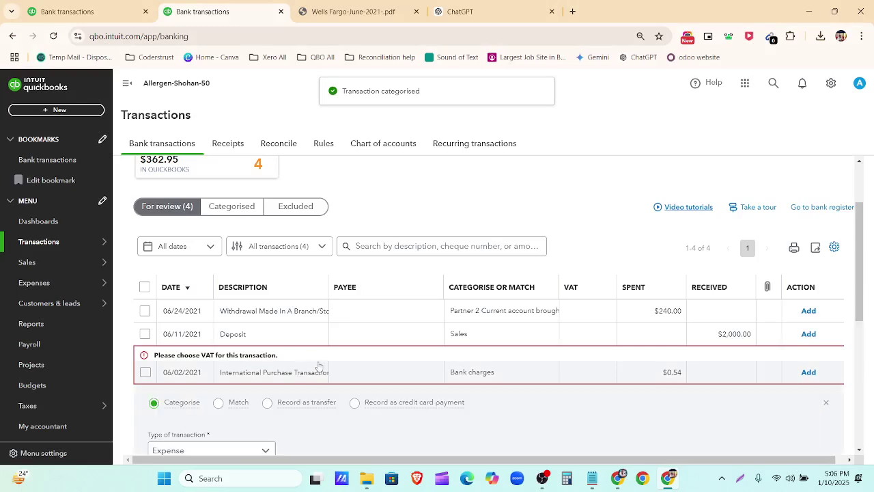
pyautogui.scroll(-3, 286, 307)
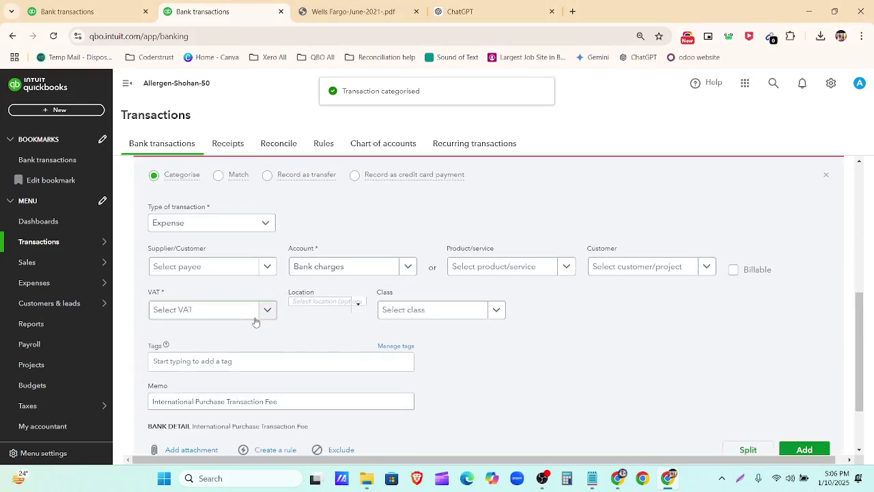
pyautogui.click(266, 309)
pyautogui.click(229, 415)
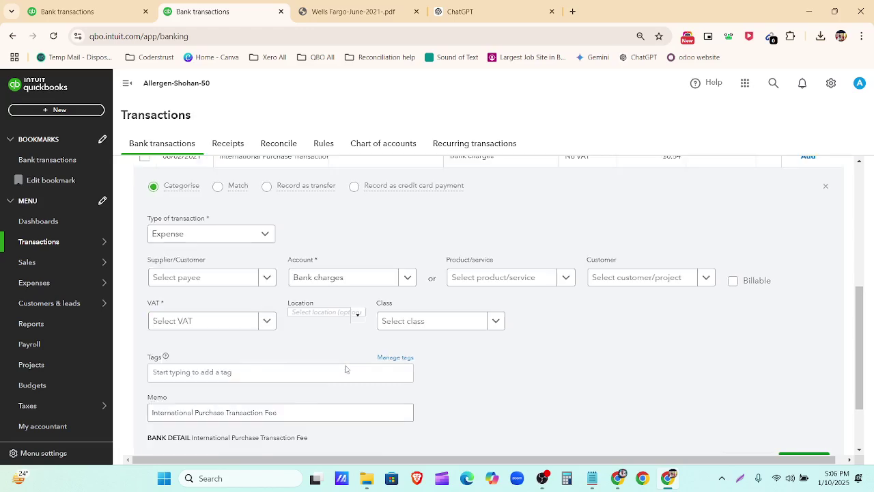
pyautogui.scroll(-2, 540, 363)
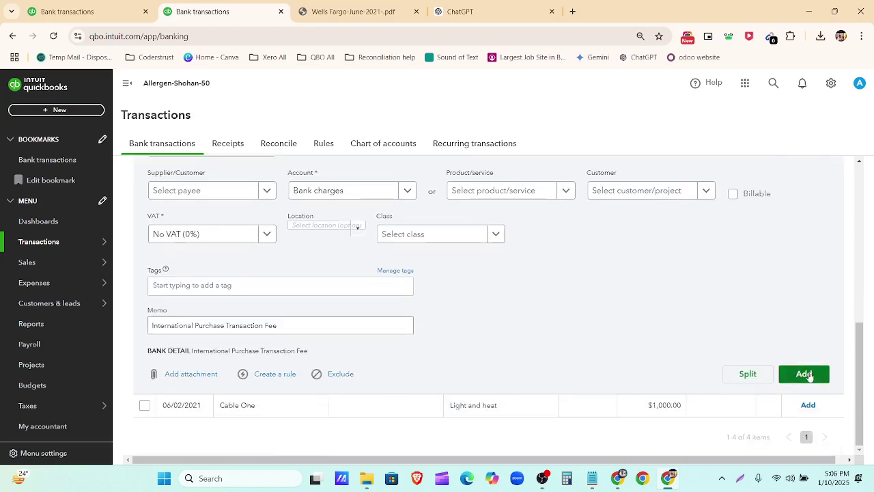
pyautogui.click(810, 375)
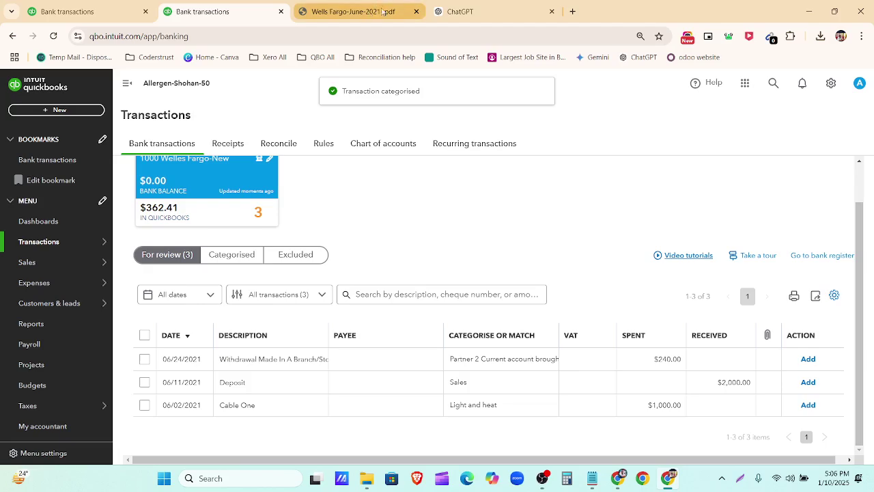
# Step: Show ChatGPT's suggested categories for the June transactions, including the 6/2 $1,000.00 bill payment
pyautogui.click(459, 12)
pyautogui.scroll(-3, 584, 219)
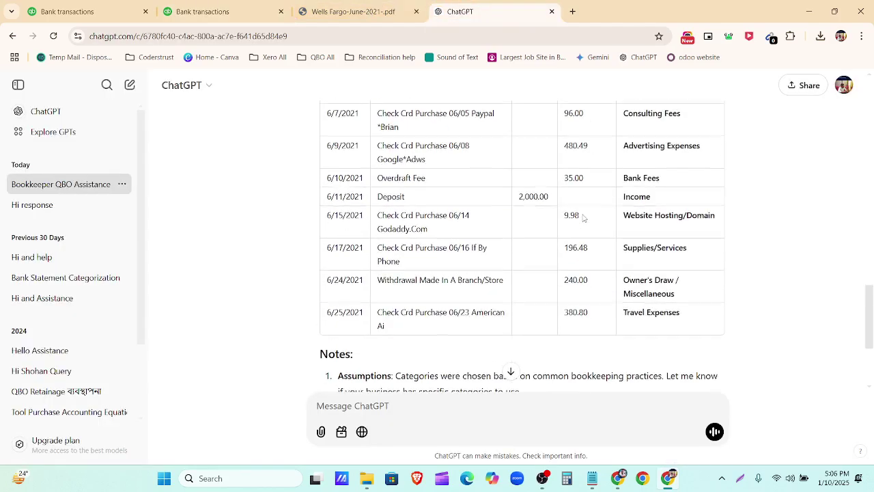
pyautogui.scroll(3, 575, 265)
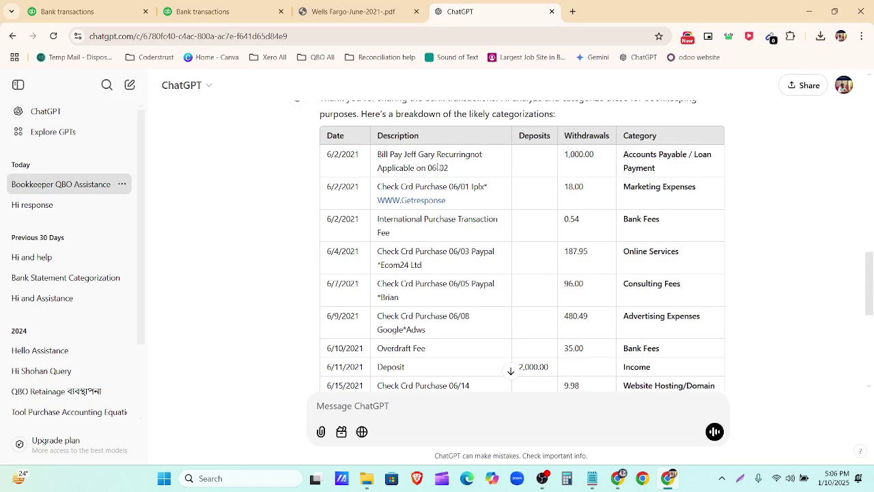
# Step: Back in QuickBooks, expand the 06/02 Cable One $1,000.00 transaction and search accounts for 'inter'
pyautogui.click(203, 11)
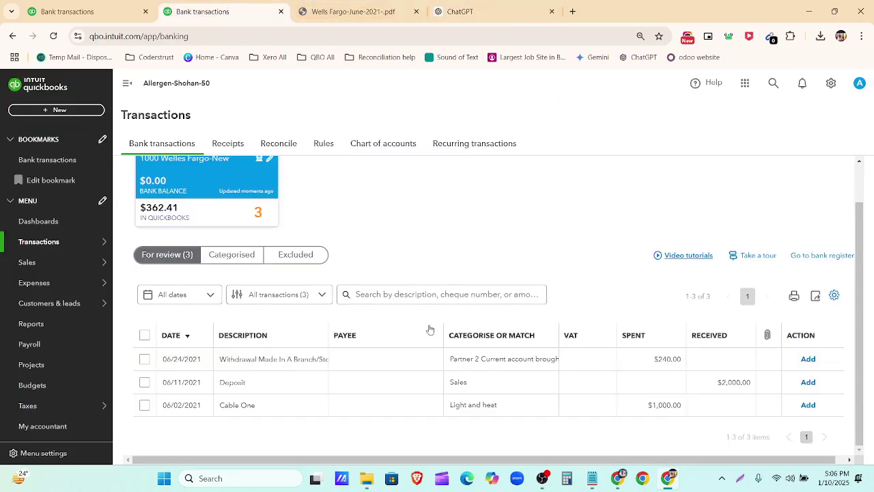
pyautogui.click(391, 408)
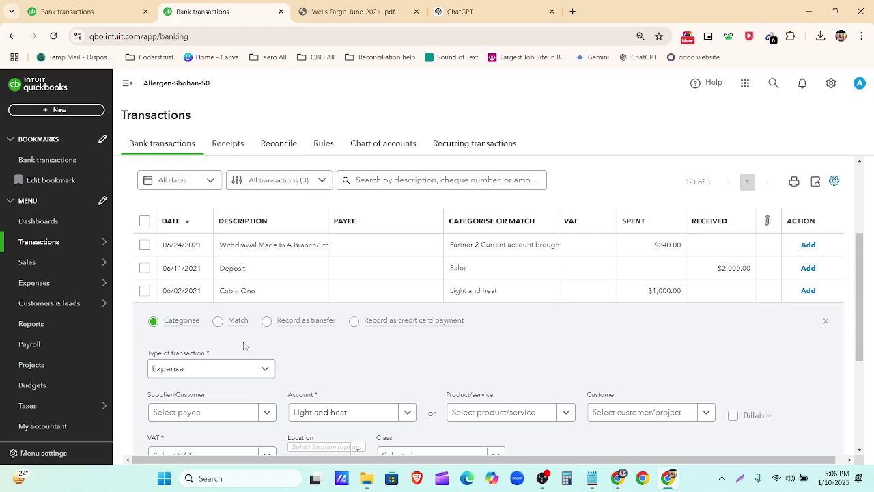
pyautogui.scroll(-2, 284, 340)
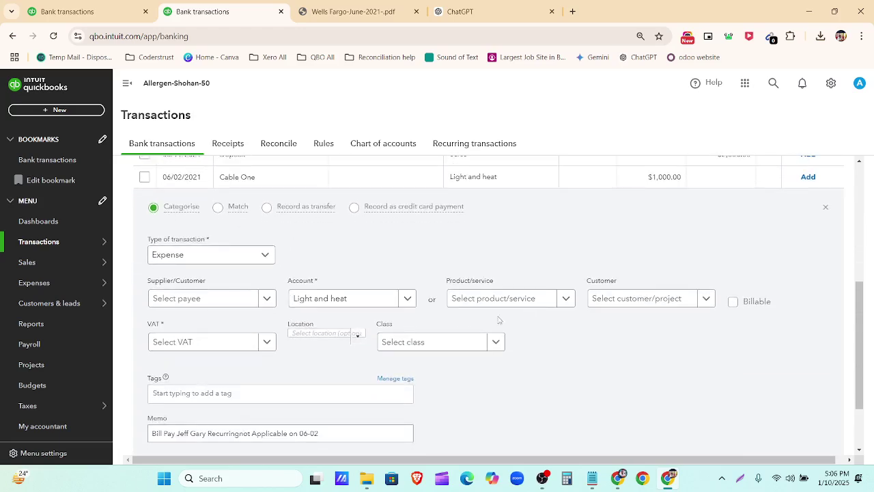
pyautogui.click(409, 299)
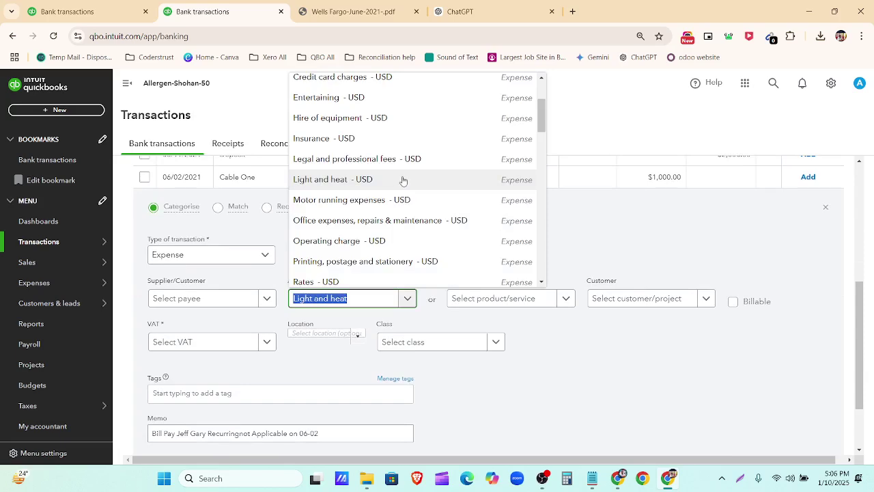
pyautogui.scroll(-3, 402, 181)
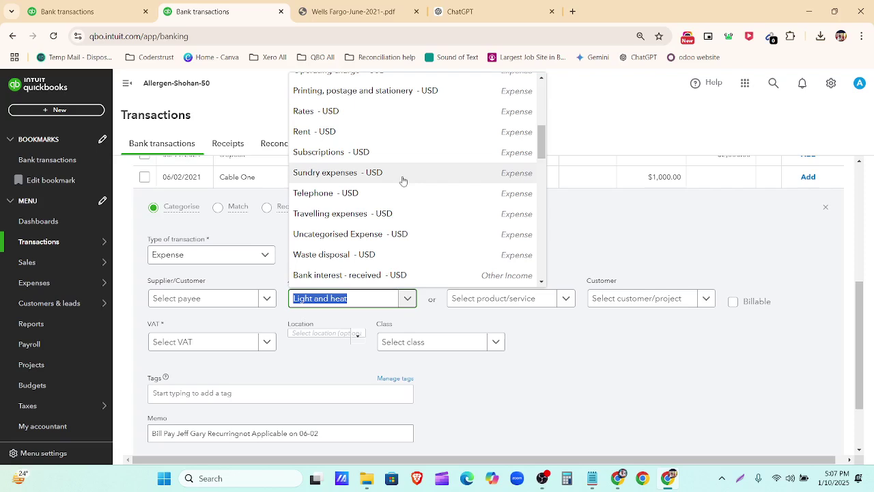
pyautogui.write('inter')
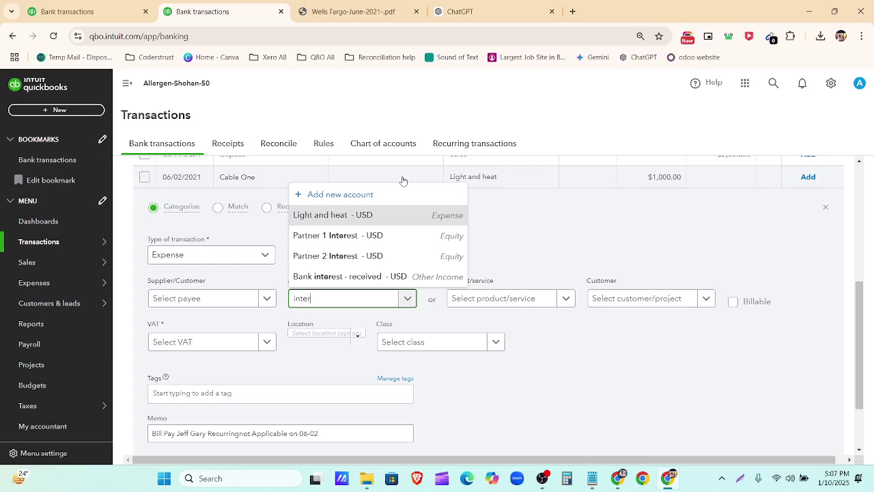
pyautogui.click(618, 217)
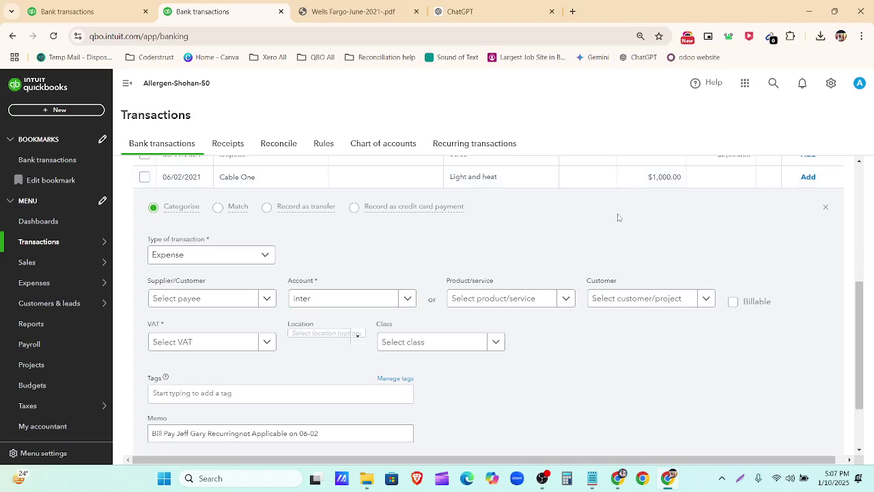
pyautogui.scroll(1, 618, 217)
pyautogui.scroll(-3, 617, 219)
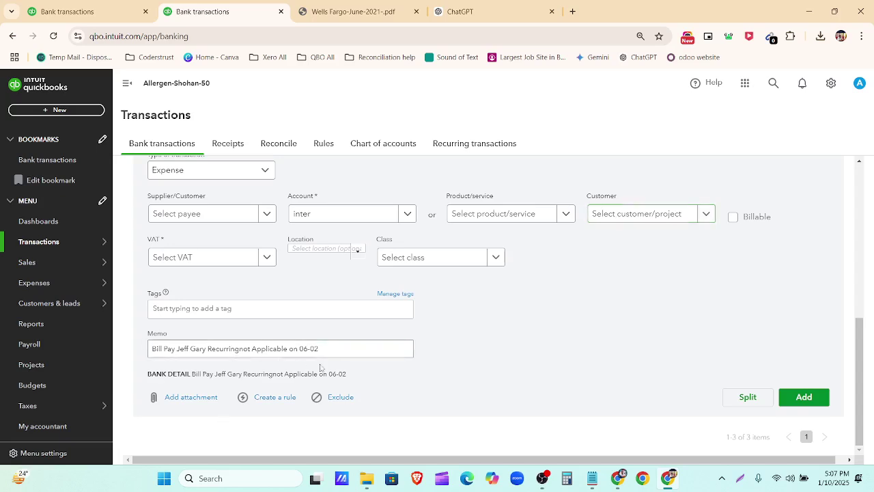
pyautogui.scroll(2, 320, 367)
# Step: Try Record as transfer, revert to Categorise, and replace Light and heat with a new 'Interest' account
pyautogui.moveTo(341, 305)
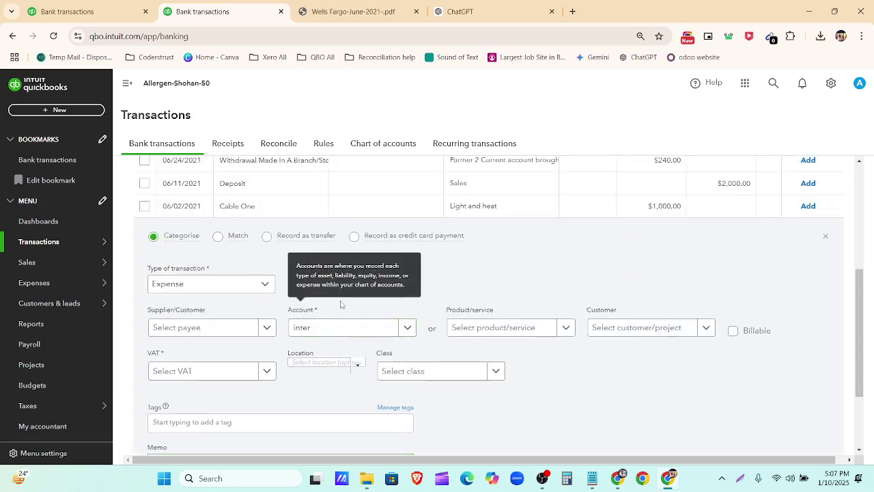
pyautogui.click(267, 235)
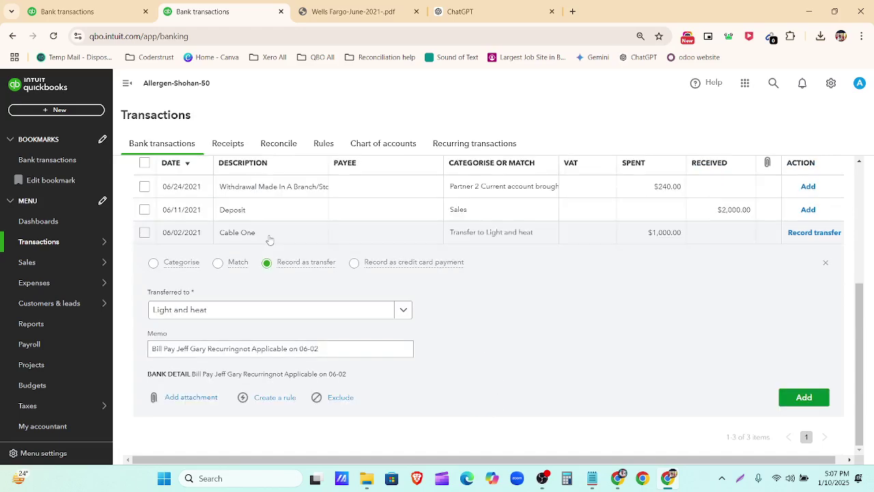
pyautogui.click(404, 312)
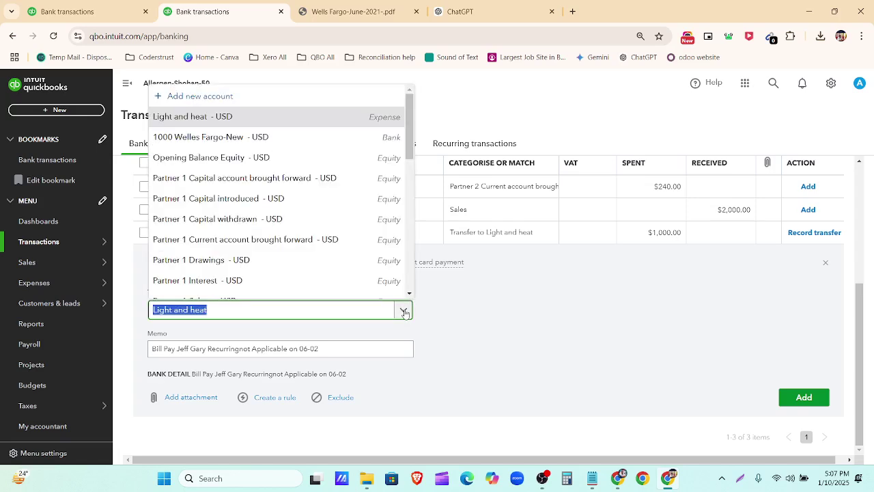
pyautogui.click(404, 311)
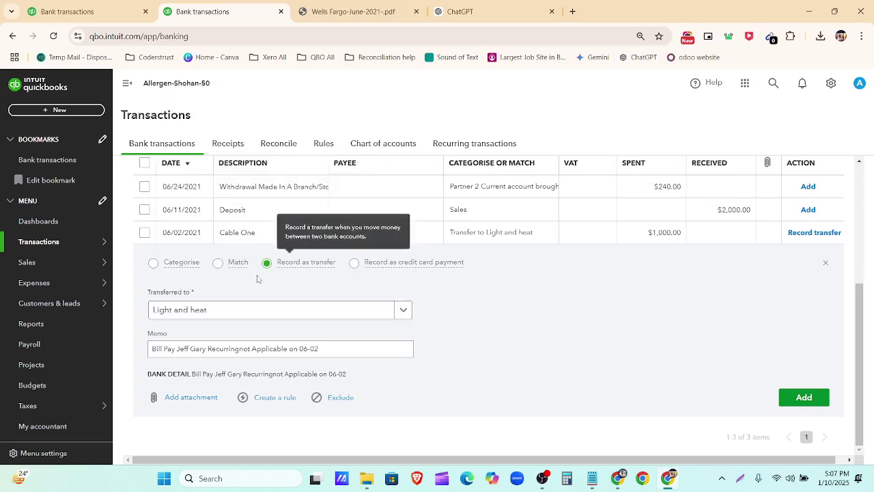
pyautogui.click(189, 269)
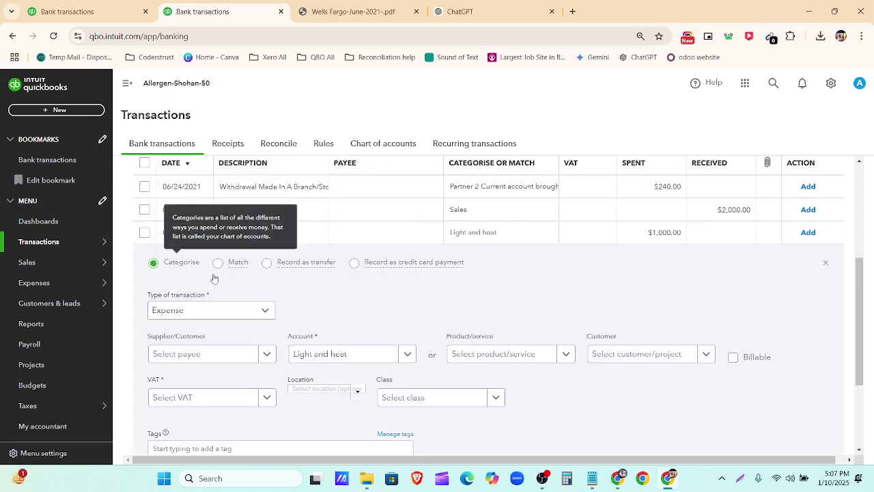
pyautogui.click(380, 357)
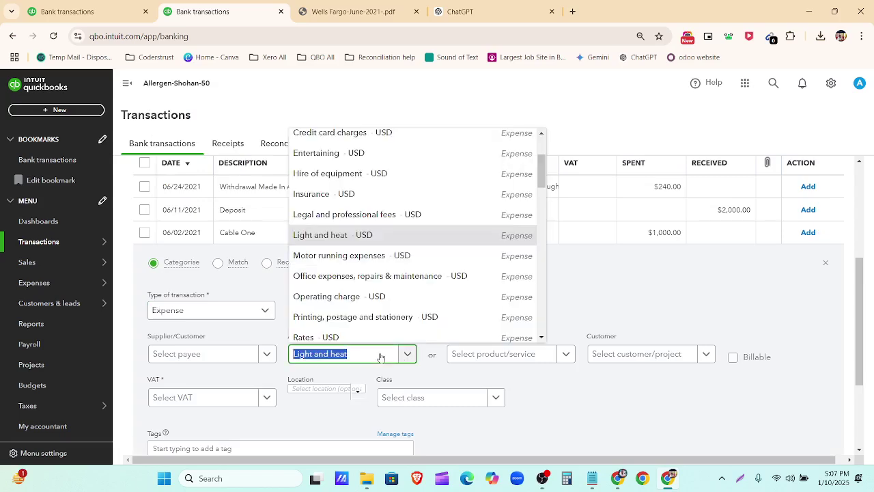
pyautogui.click(380, 357)
pyautogui.press('BackSpace')
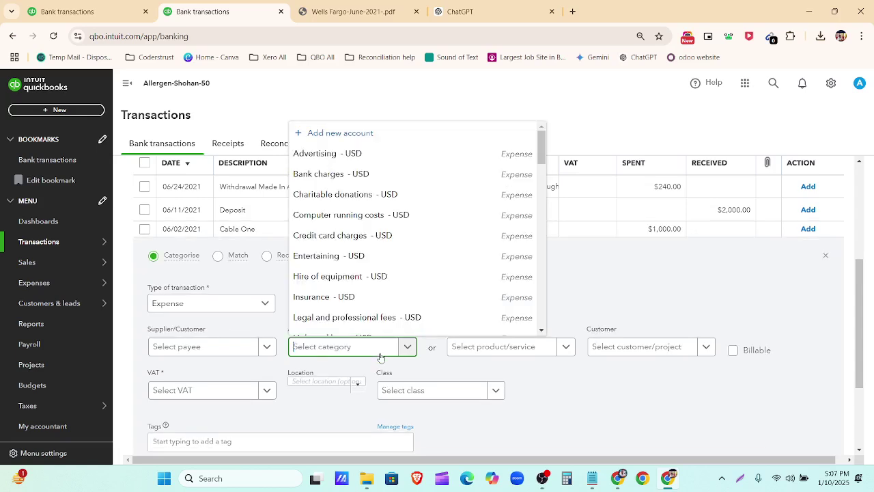
pyautogui.write('Interest')
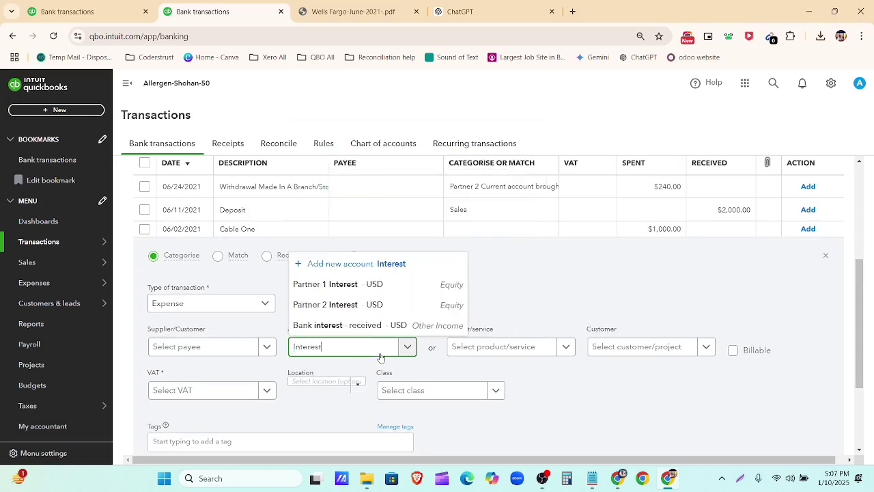
pyautogui.click(328, 266)
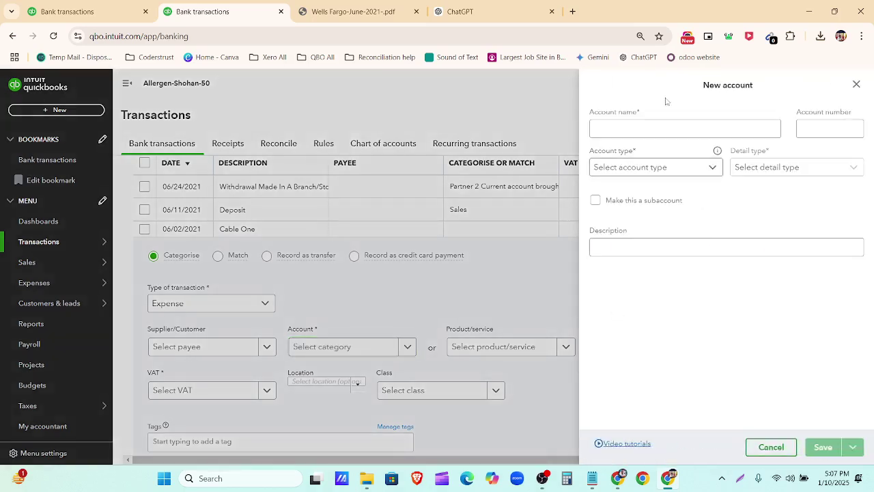
# Step: Create the Interest Expense account with type Expenses and detail type Interest paid
pyautogui.click(640, 127)
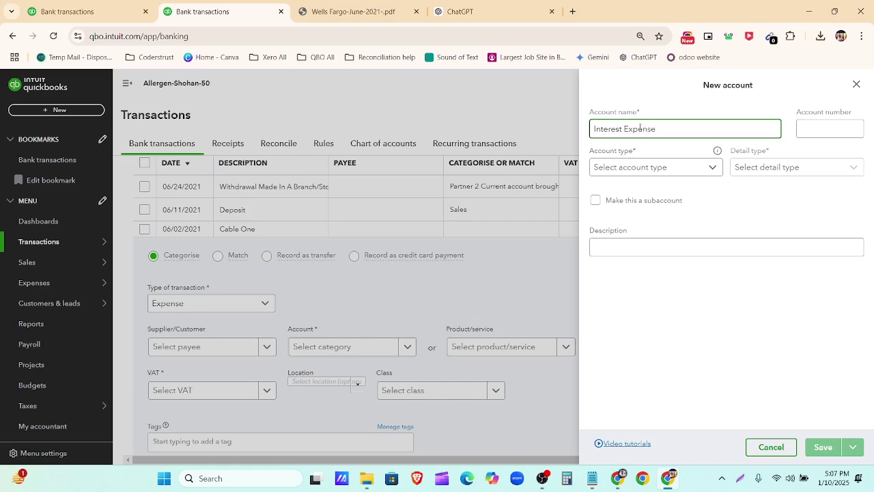
pyautogui.click(710, 166)
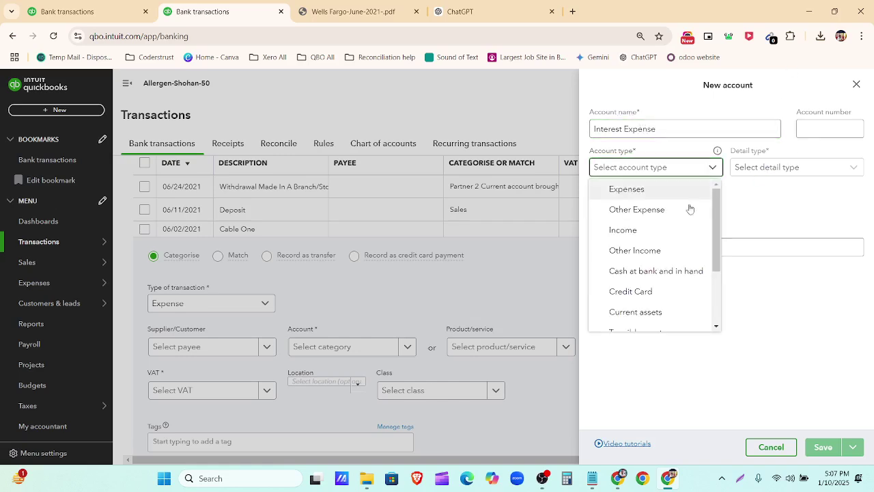
pyautogui.scroll(-3, 684, 246)
pyautogui.scroll(2, 671, 275)
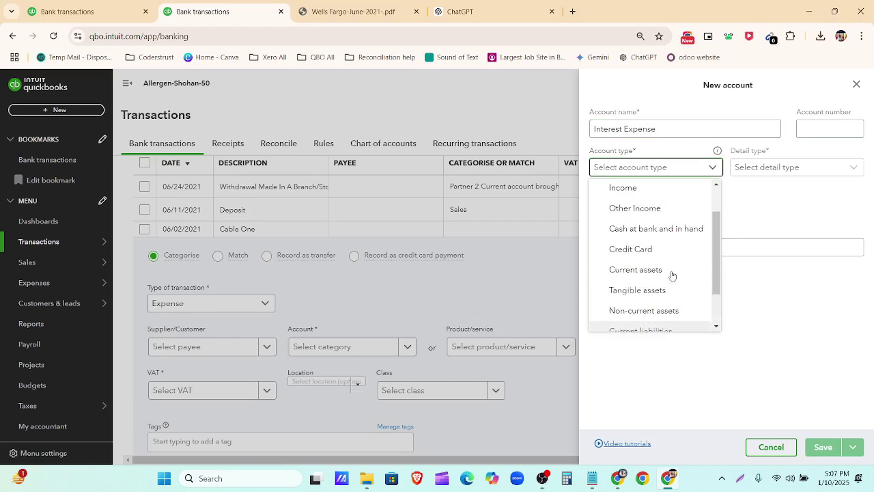
pyautogui.click(652, 189)
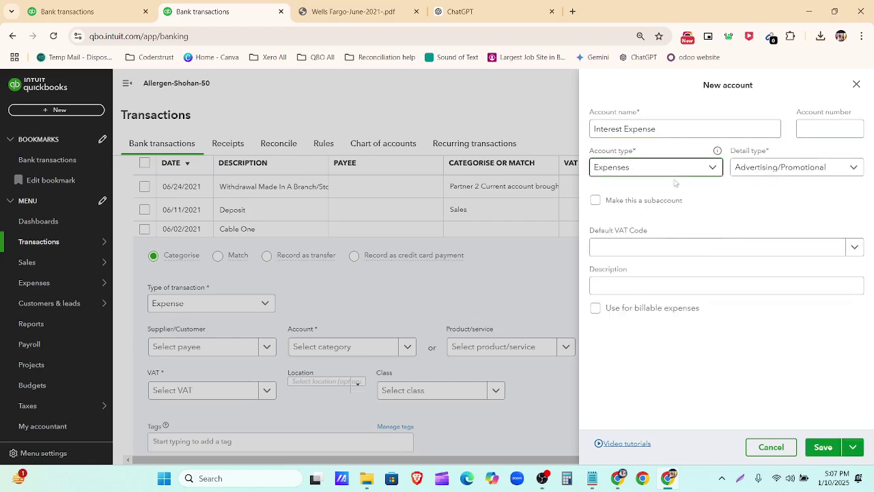
pyautogui.click(846, 170)
pyautogui.scroll(-1, 772, 234)
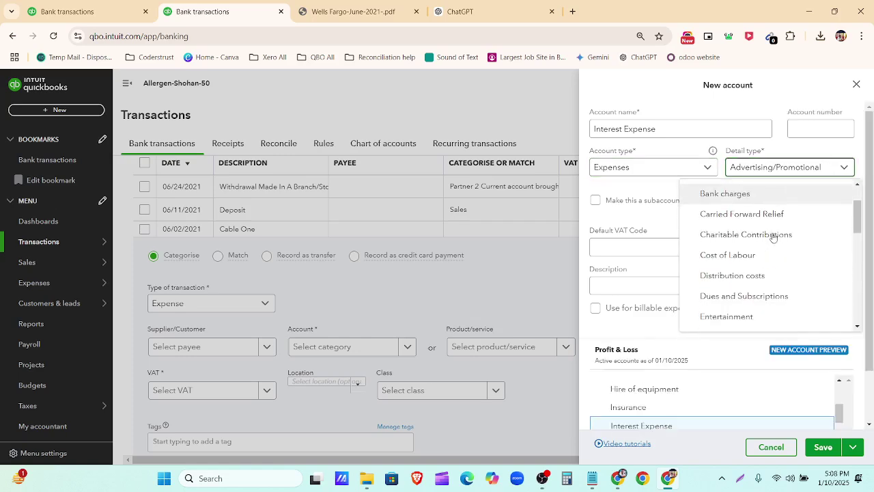
pyautogui.scroll(-1, 773, 241)
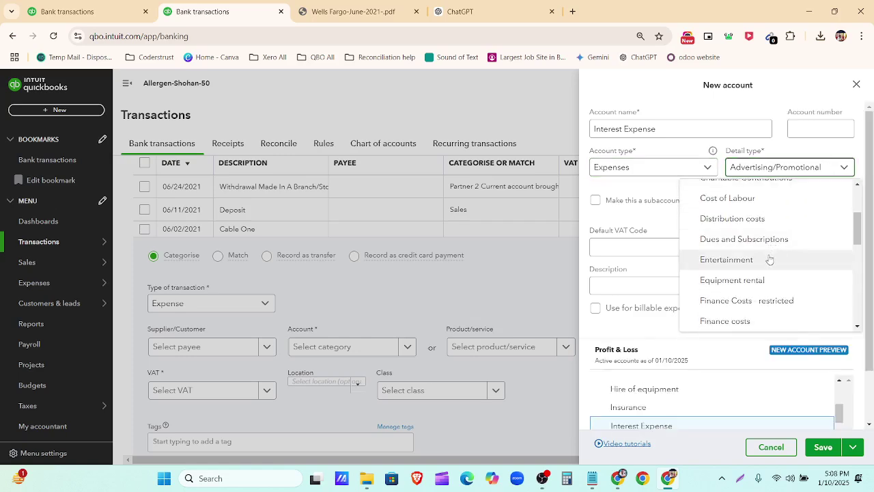
pyautogui.scroll(-1, 769, 262)
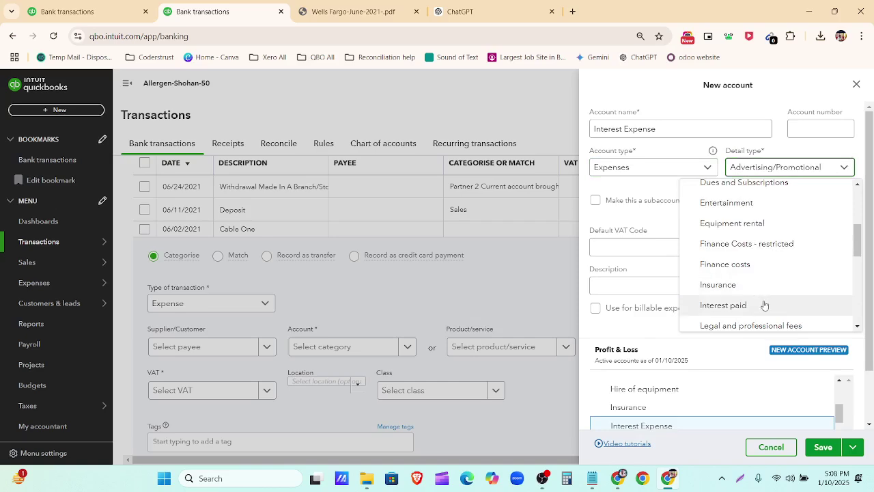
pyautogui.click(764, 305)
pyautogui.click(823, 448)
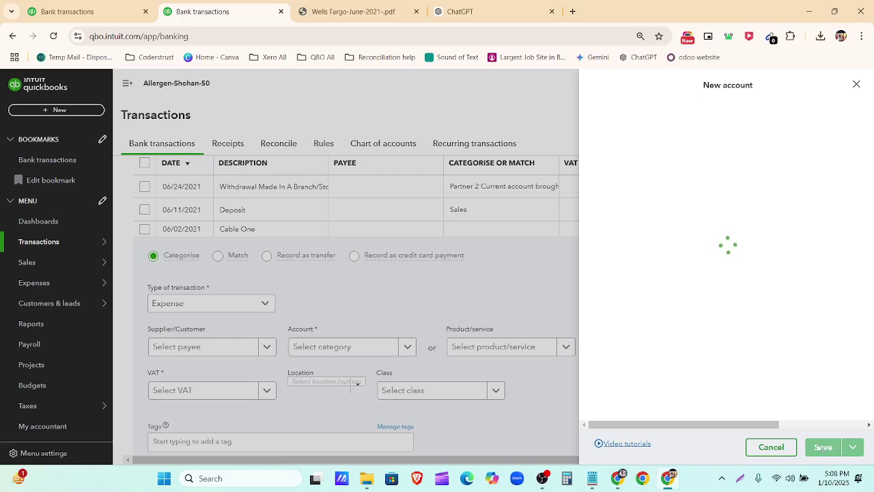
# Step: Set the $1,000 Cable One transaction's VAT to No VAT and add it
pyautogui.scroll(-2, 615, 342)
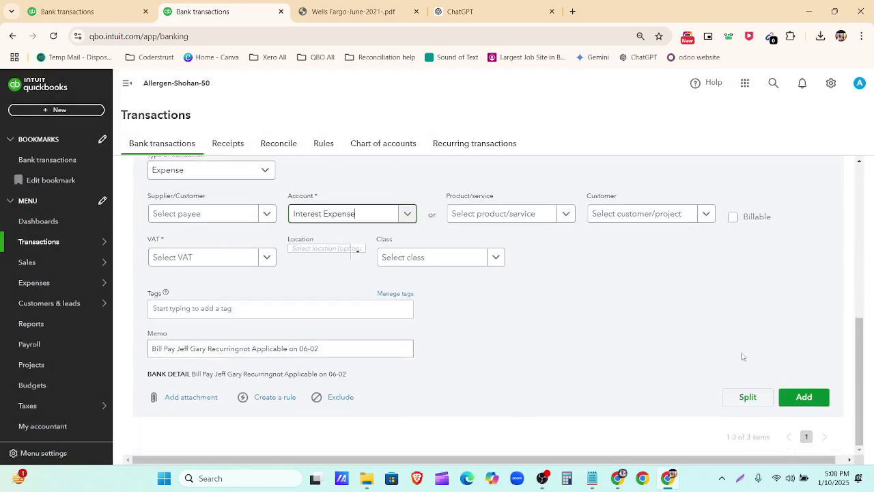
pyautogui.click(796, 401)
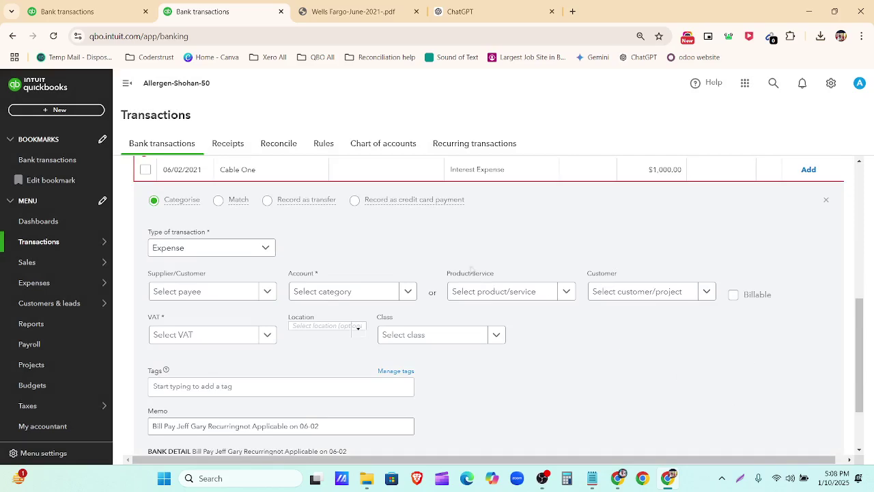
pyautogui.scroll(1, 364, 256)
pyautogui.scroll(-2, 410, 280)
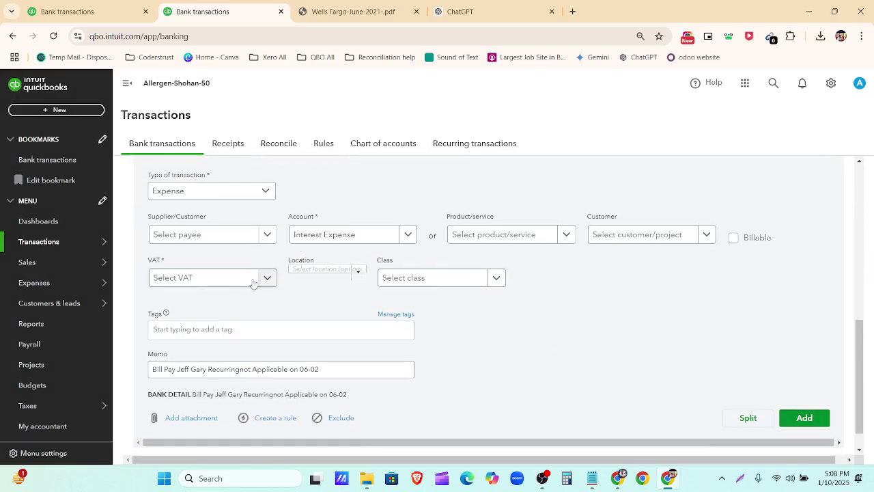
pyautogui.click(253, 284)
pyautogui.click(218, 381)
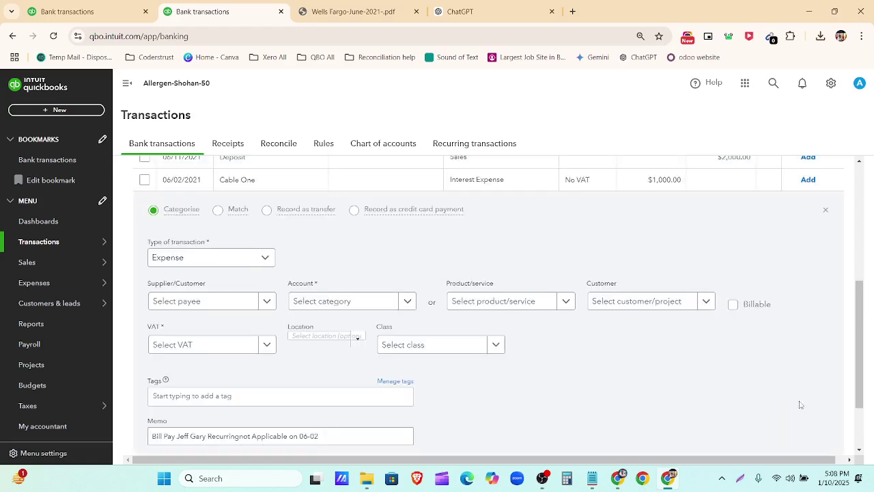
pyautogui.scroll(-2, 751, 389)
pyautogui.click(794, 399)
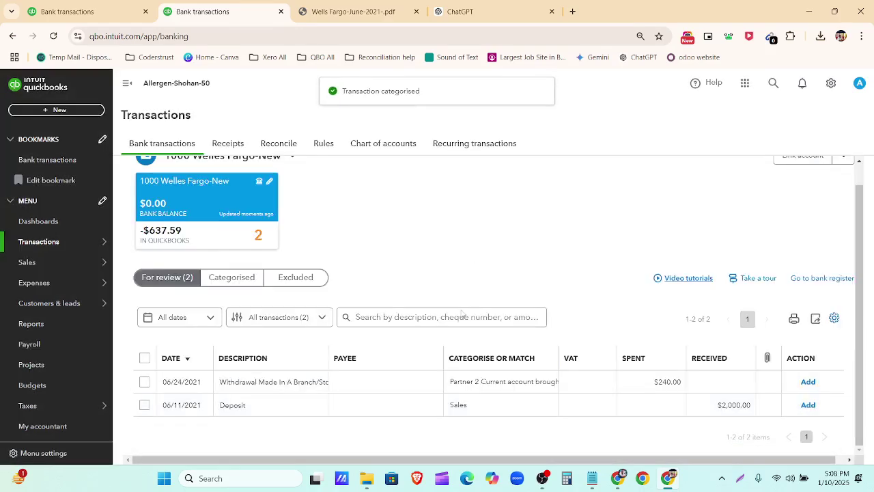
# Step: Categorise the 06/24/2021 branch withdrawal to Opening Balance Equity, checking the ChatGPT table
pyautogui.click(289, 386)
pyautogui.scroll(-2, 362, 406)
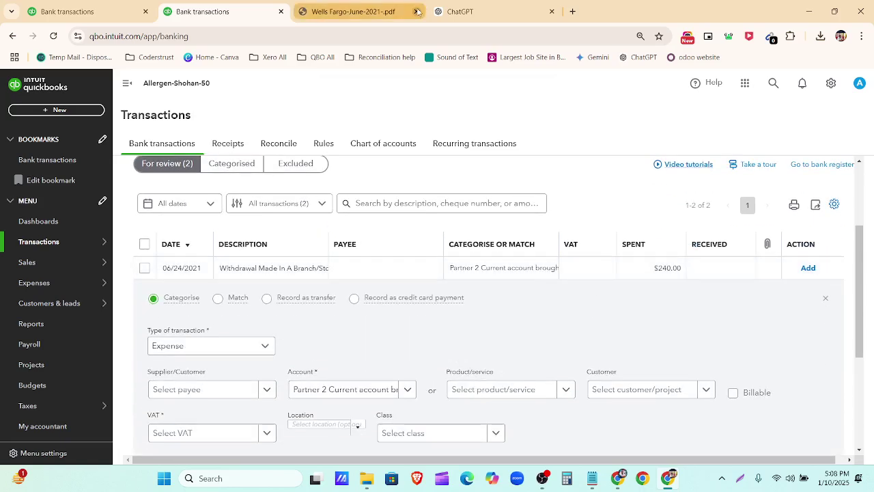
pyautogui.click(459, 11)
pyautogui.scroll(-1, 594, 164)
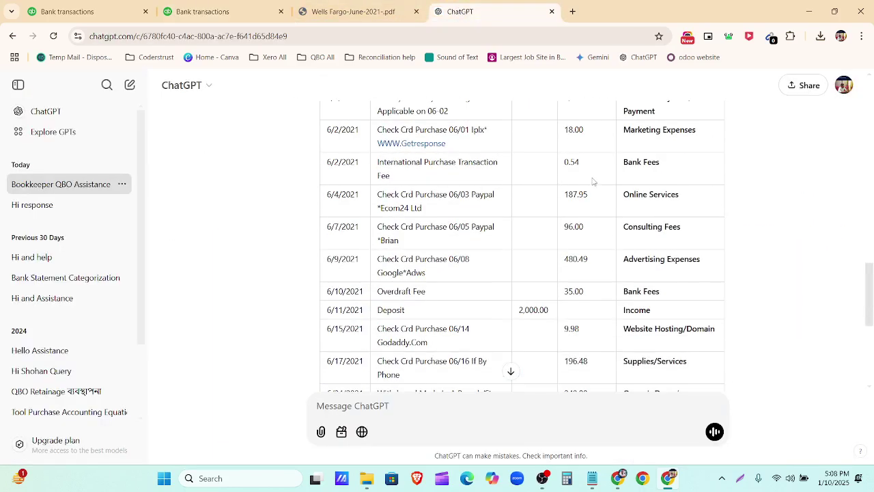
pyautogui.scroll(-2, 592, 228)
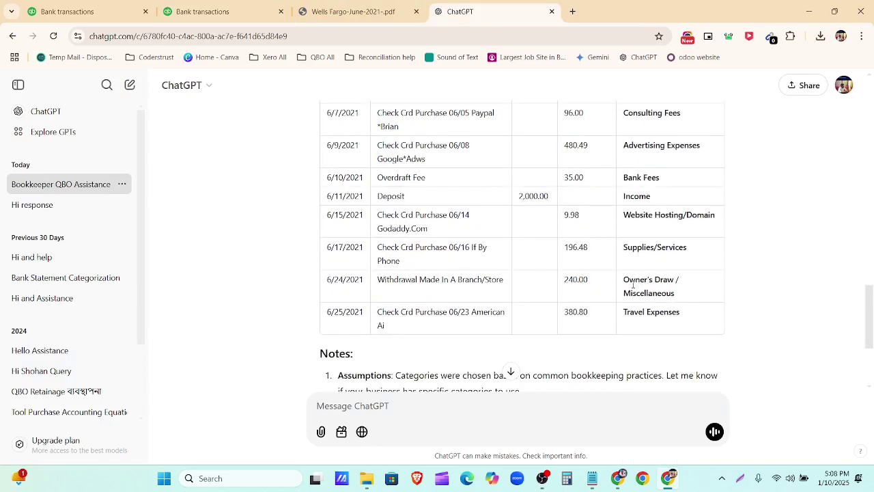
pyautogui.click(205, 12)
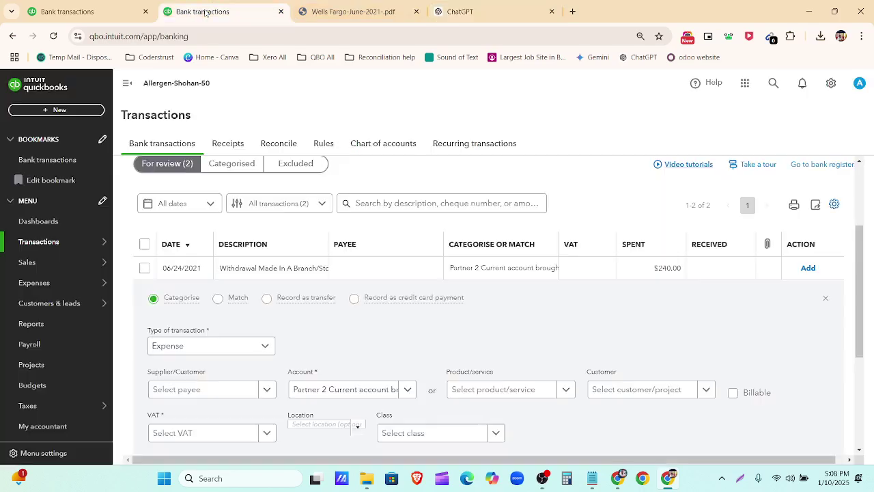
pyautogui.scroll(-2, 439, 287)
pyautogui.click(408, 275)
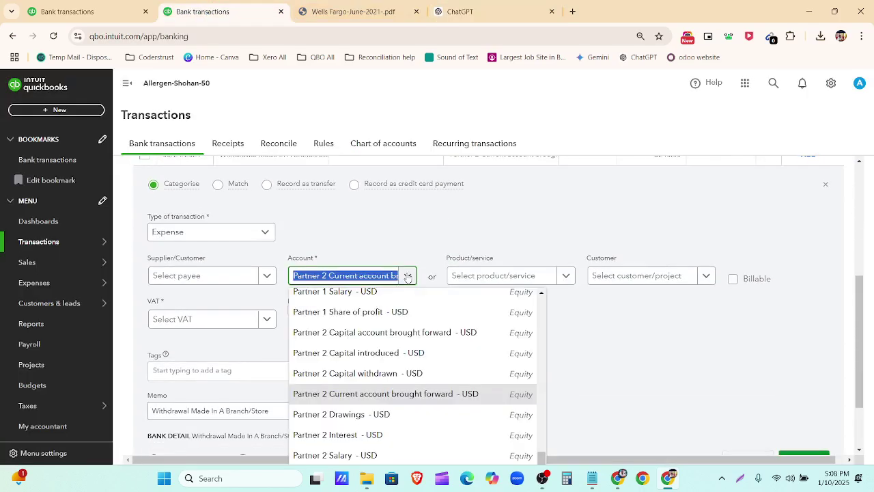
pyautogui.write('equ')
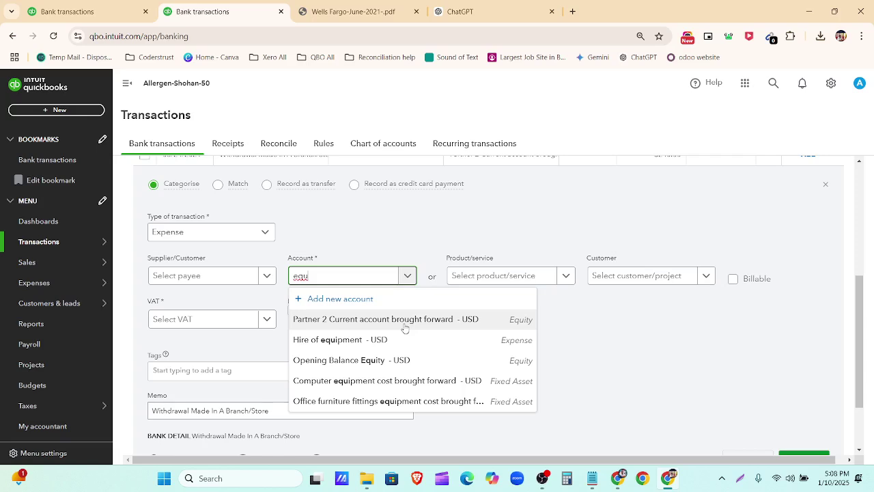
pyautogui.click(406, 360)
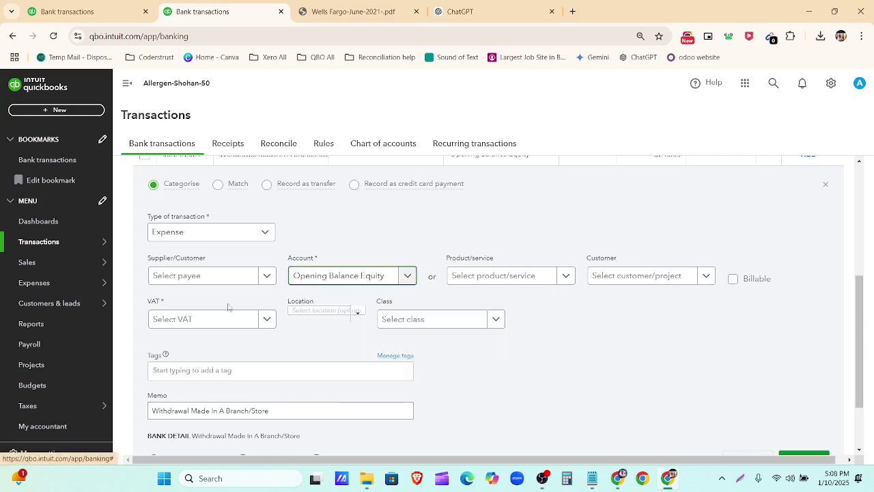
# Step: Set the withdrawal's VAT to No VAT (0%) and add it
pyautogui.scroll(-2, 288, 347)
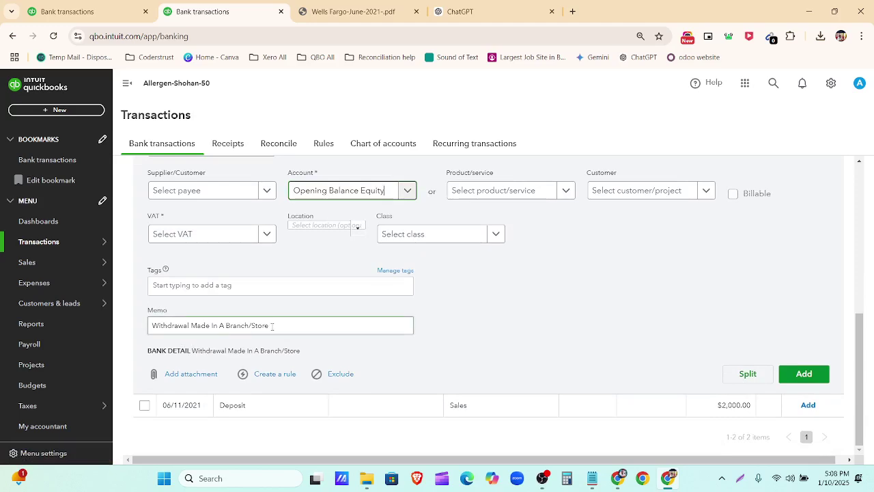
pyautogui.scroll(1, 263, 234)
pyautogui.click(267, 290)
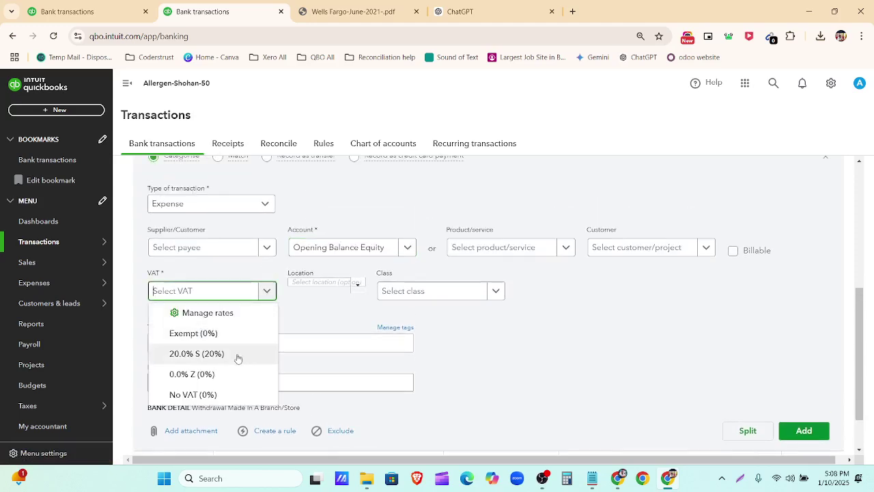
pyautogui.click(237, 392)
pyautogui.click(813, 451)
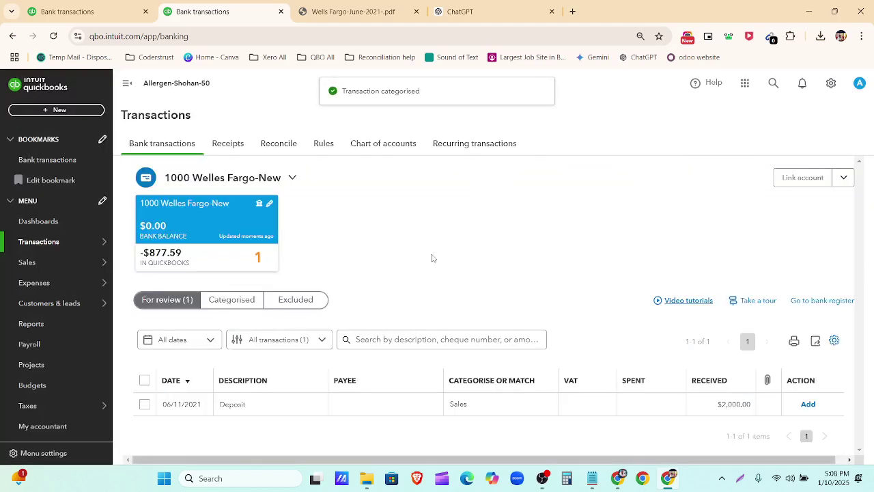
# Step: Expand the $2,000 deposit and look at its class and payee options without choosing any
pyautogui.click(293, 409)
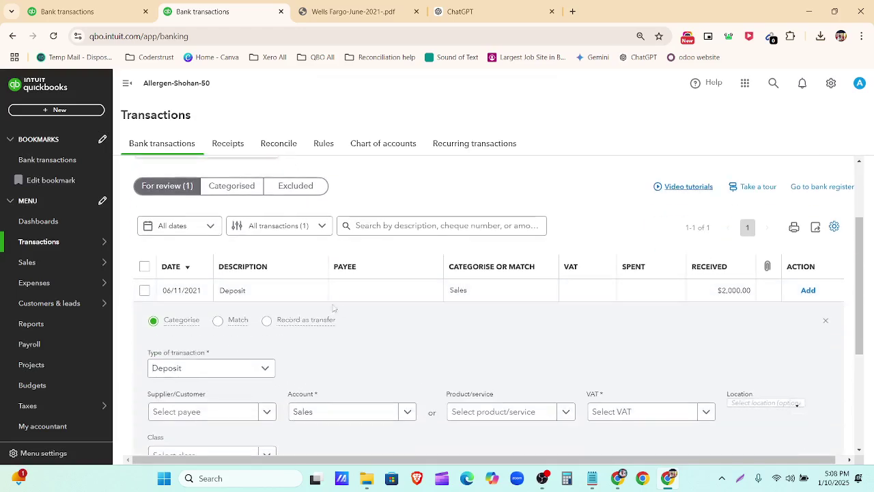
pyautogui.scroll(-1, 341, 310)
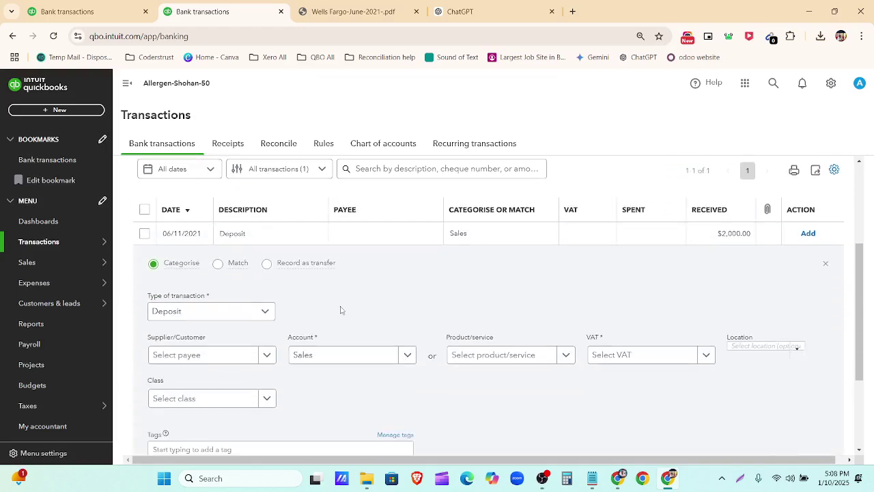
pyautogui.click(265, 400)
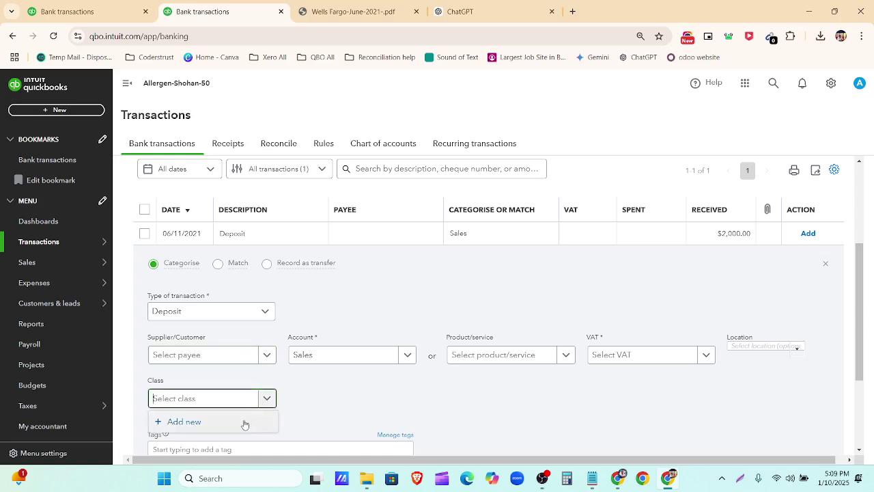
pyautogui.scroll(-2, 235, 294)
pyautogui.click(225, 242)
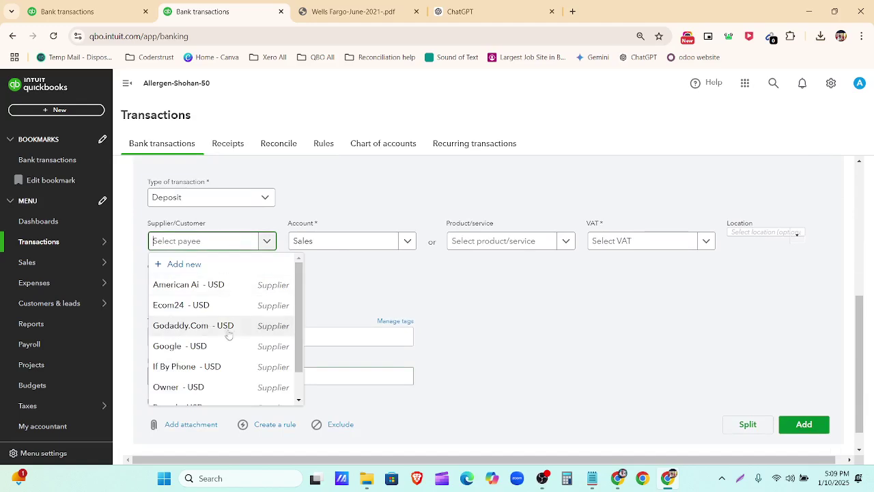
pyautogui.click(346, 289)
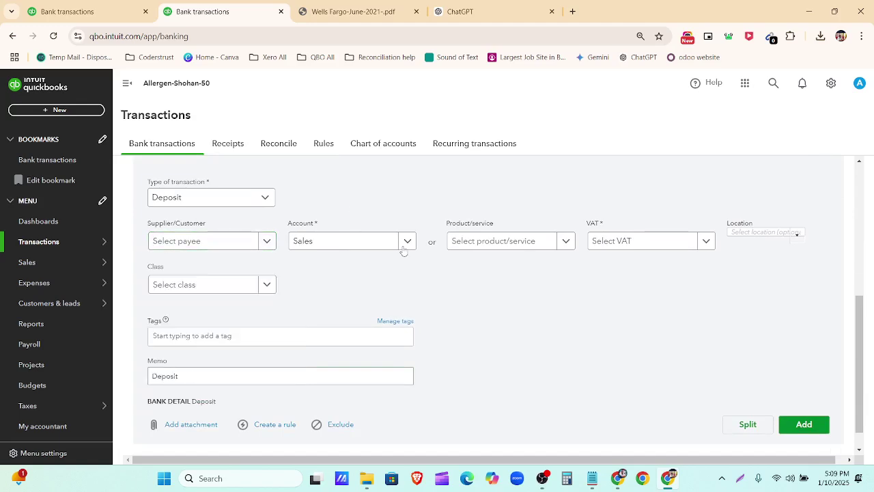
pyautogui.scroll(1, 429, 294)
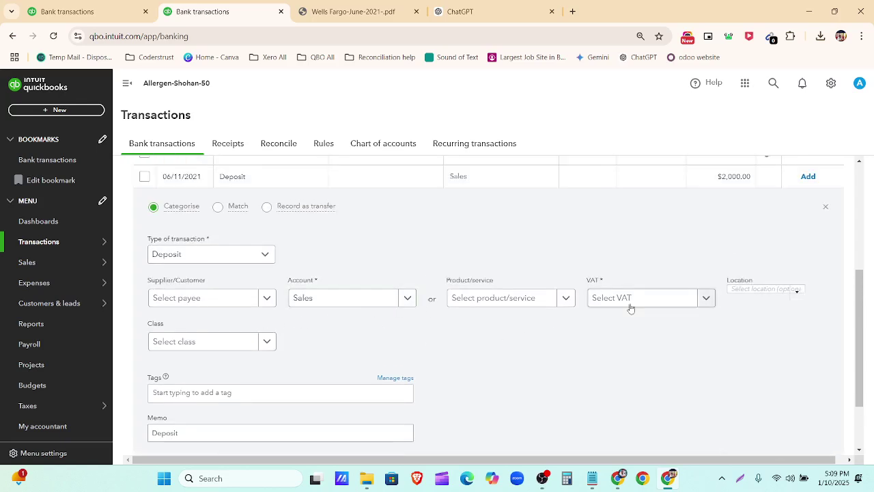
# Step: Add the deposit with No VAT (0% Sales), declining the default, then view Categorised transactions
pyautogui.click(707, 299)
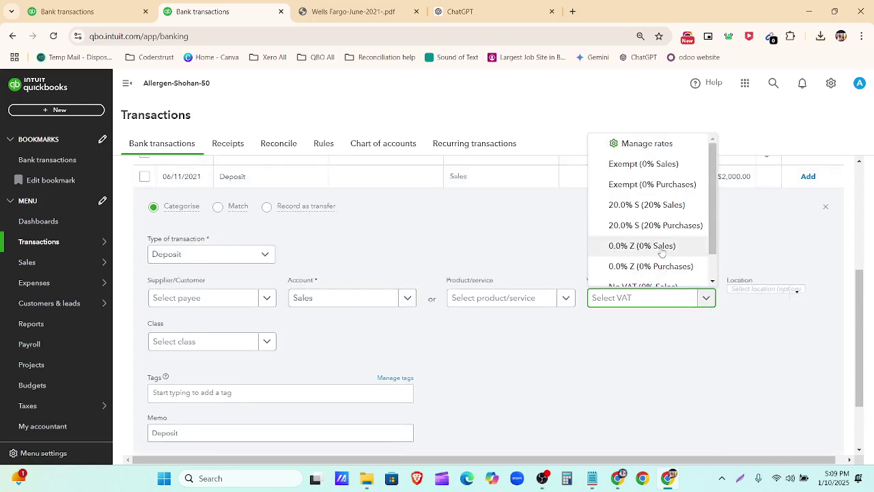
pyautogui.scroll(-1, 654, 260)
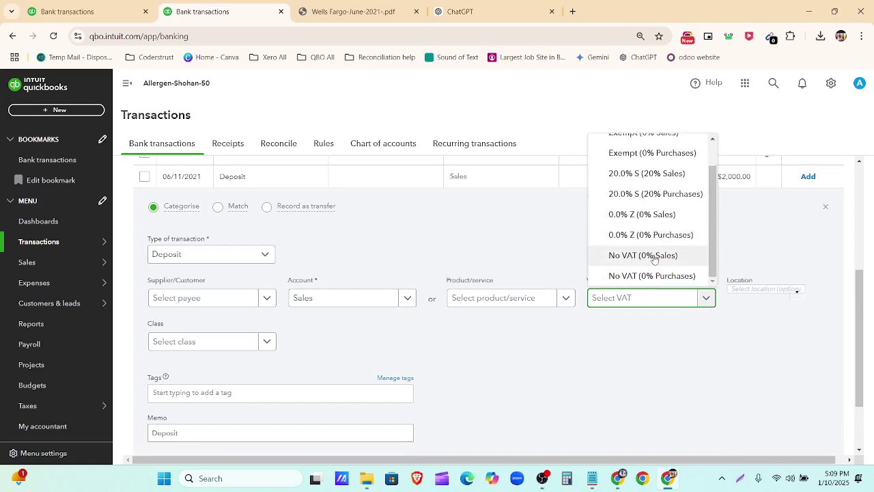
pyautogui.click(653, 254)
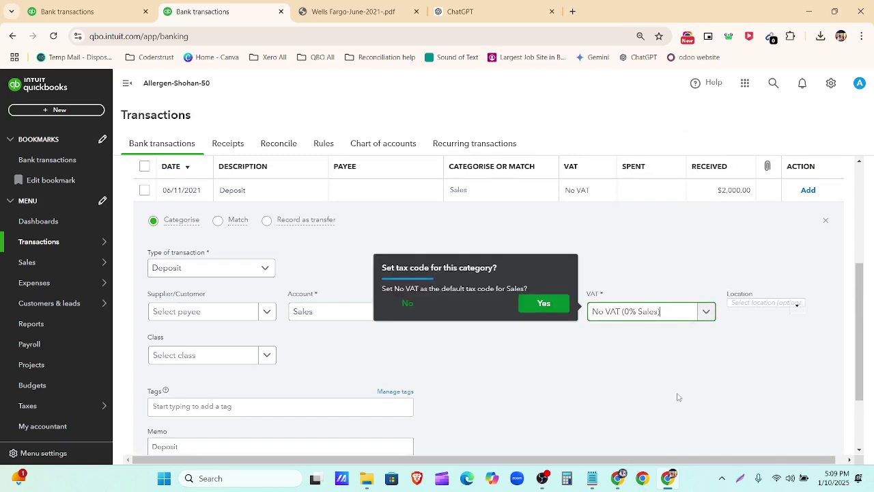
pyautogui.click(407, 303)
pyautogui.scroll(-2, 630, 360)
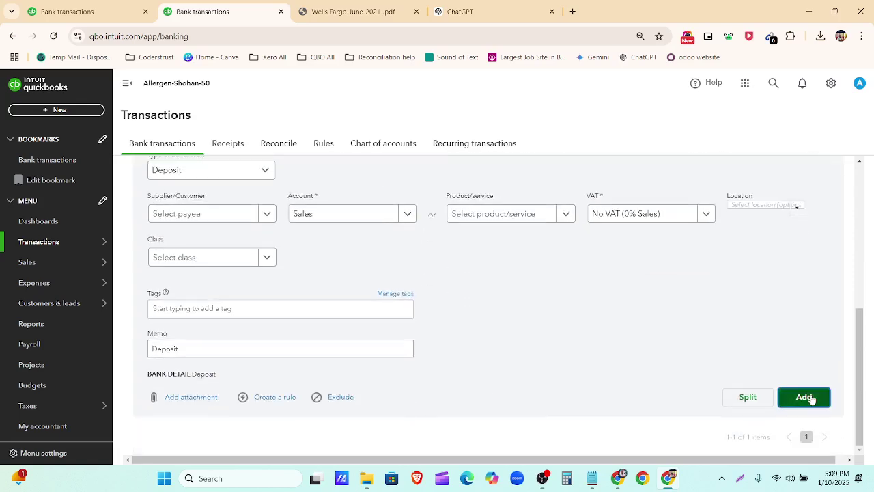
pyautogui.click(806, 398)
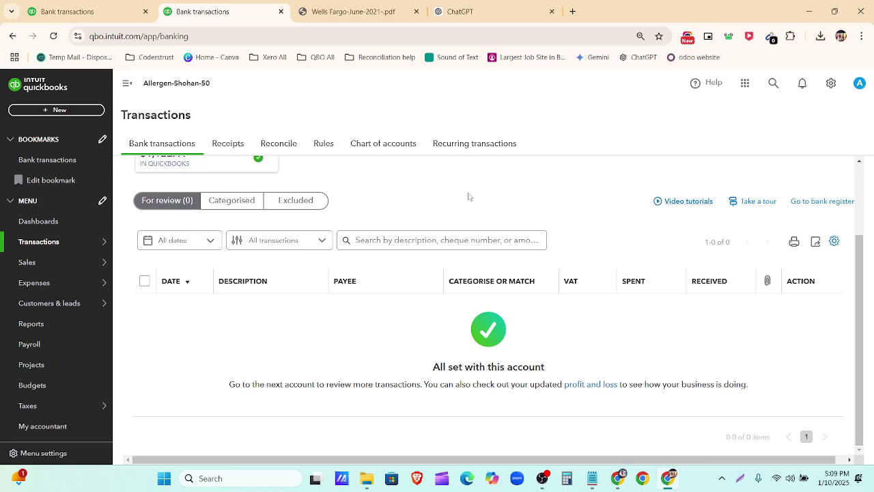
pyautogui.scroll(3, 322, 353)
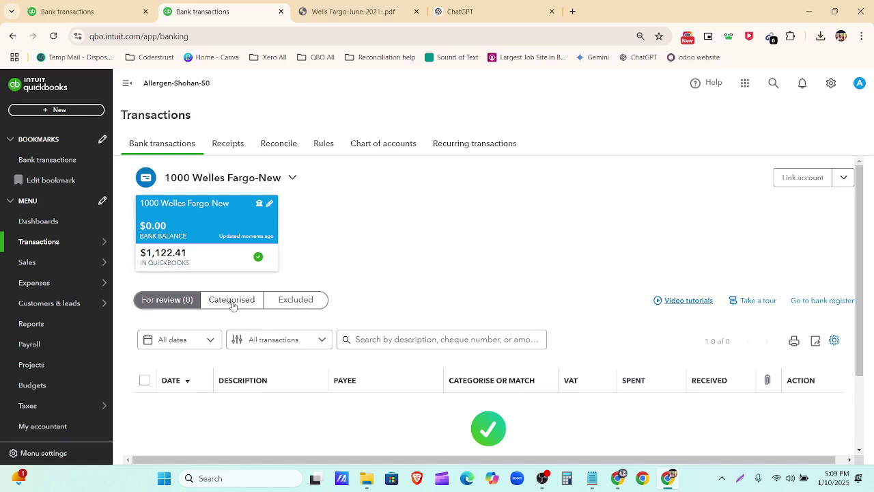
pyautogui.click(233, 305)
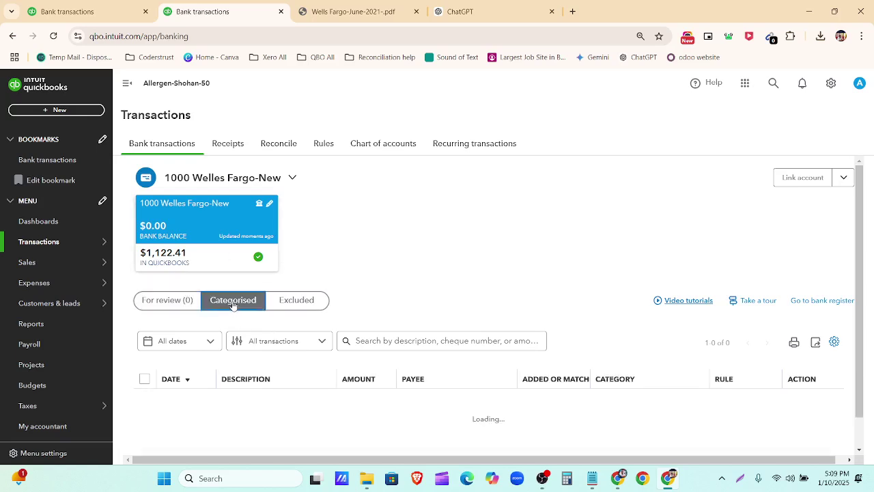
pyautogui.scroll(-2, 427, 290)
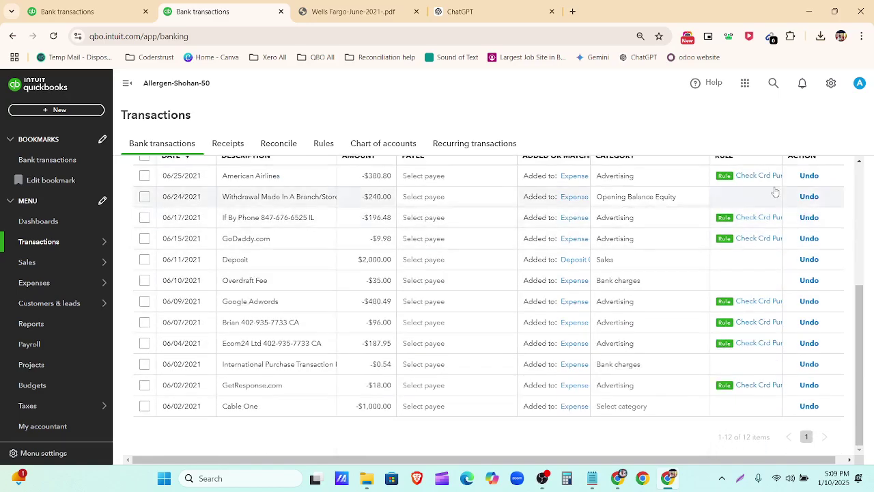
pyautogui.scroll(4, 751, 396)
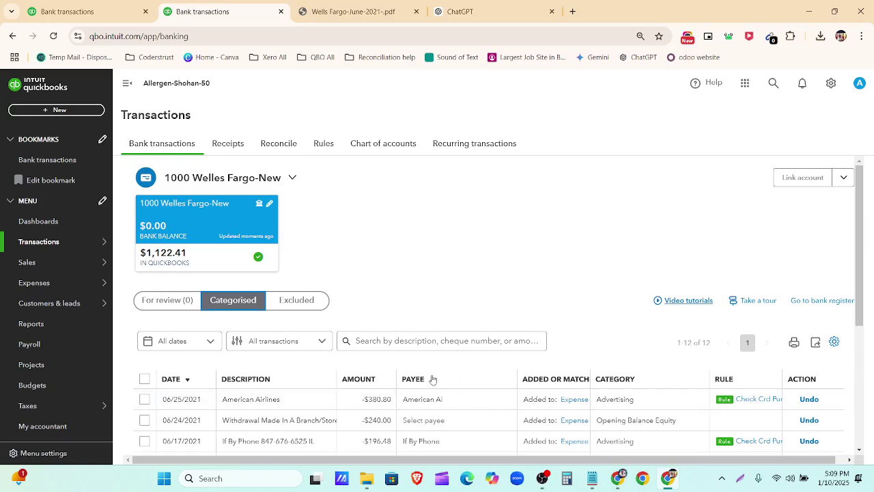
pyautogui.scroll(-2, 431, 379)
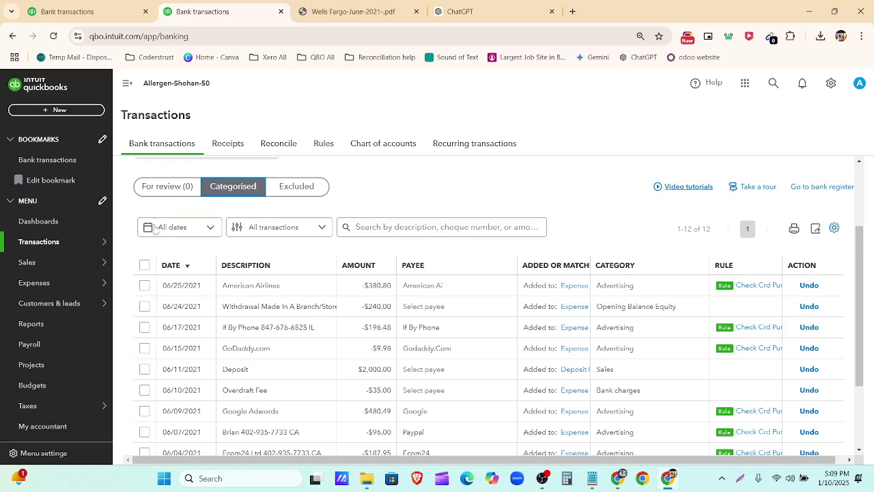
pyautogui.click(144, 285)
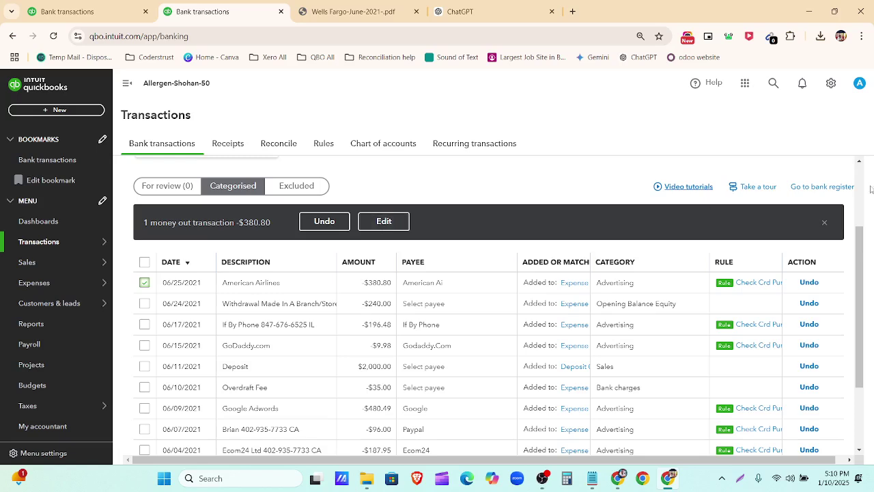
pyautogui.click(824, 223)
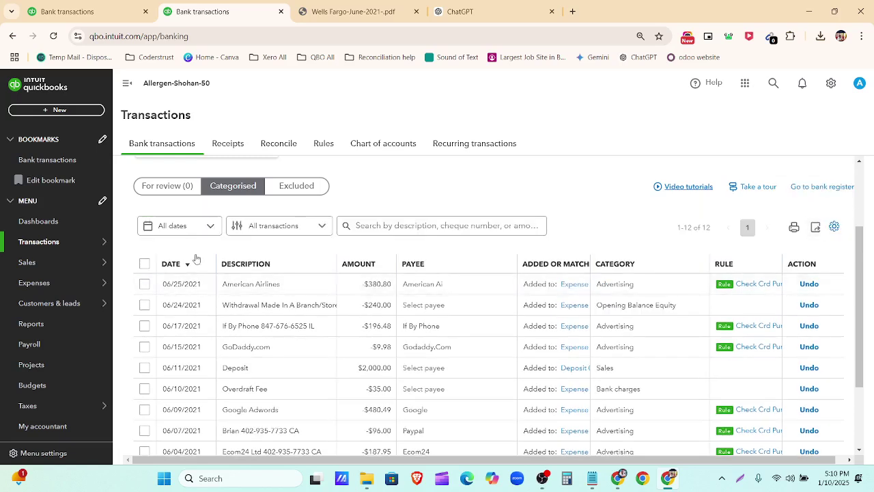
pyautogui.click(185, 232)
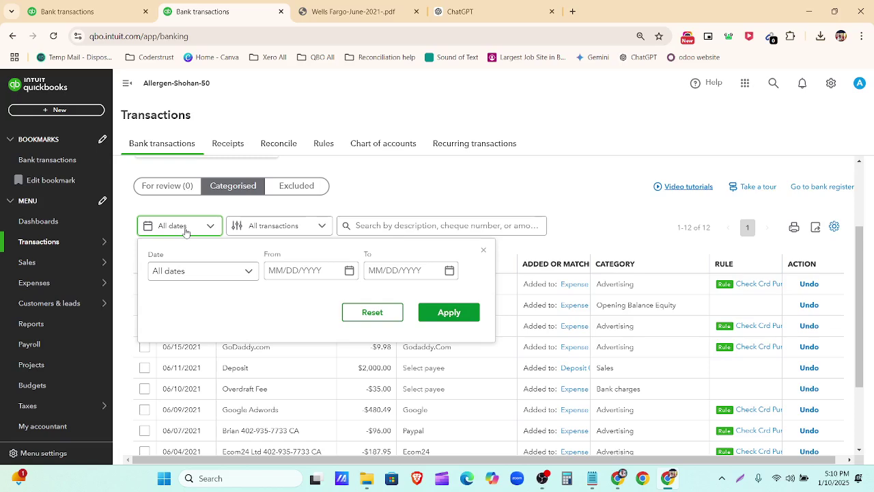
pyautogui.click(482, 249)
pyautogui.scroll(2, 367, 183)
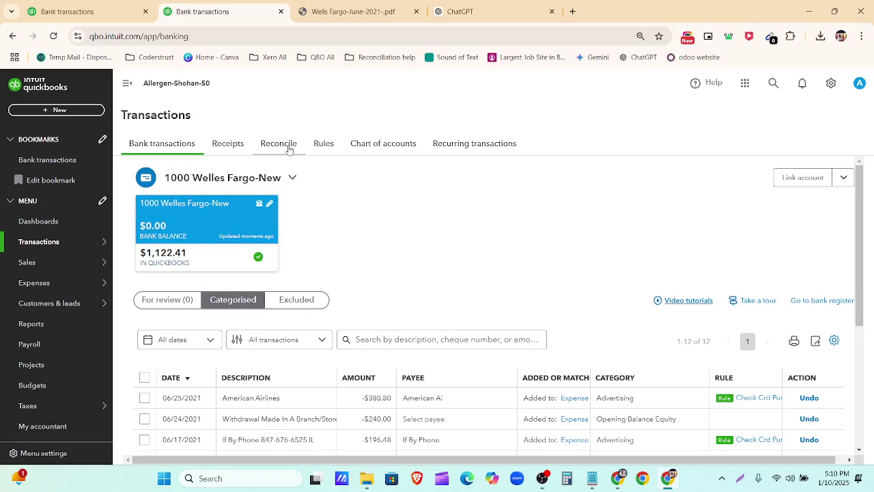
# Step: Start a reconciliation for 1000 Welles Fargo-New, noting its 1,767.65 beginning balance
pyautogui.click(289, 150)
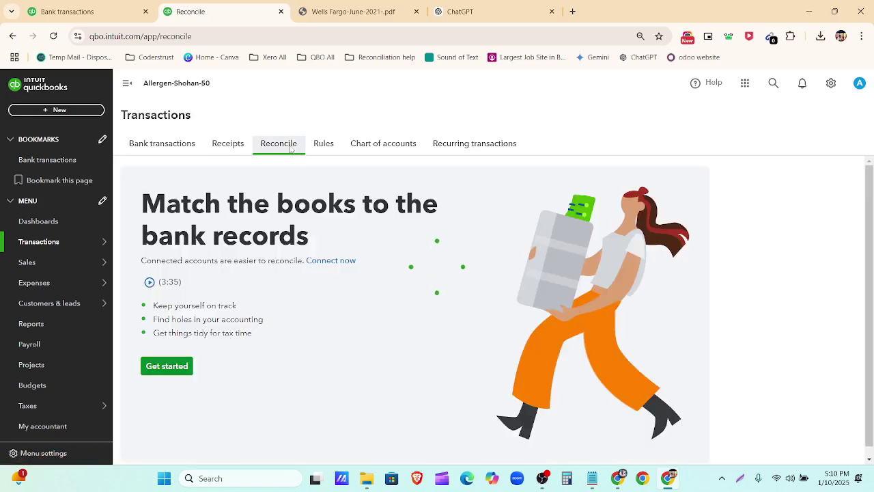
pyautogui.moveTo(151, 320)
pyautogui.scroll(-1, 291, 305)
pyautogui.click(165, 358)
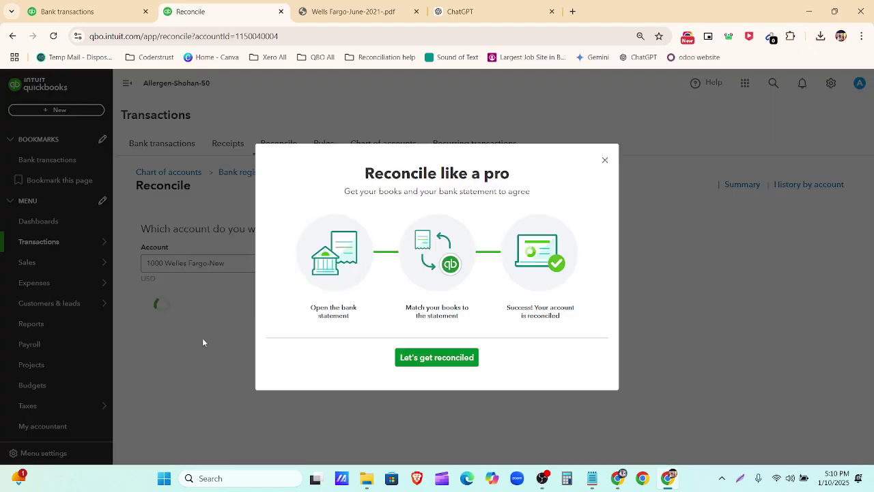
pyautogui.click(604, 161)
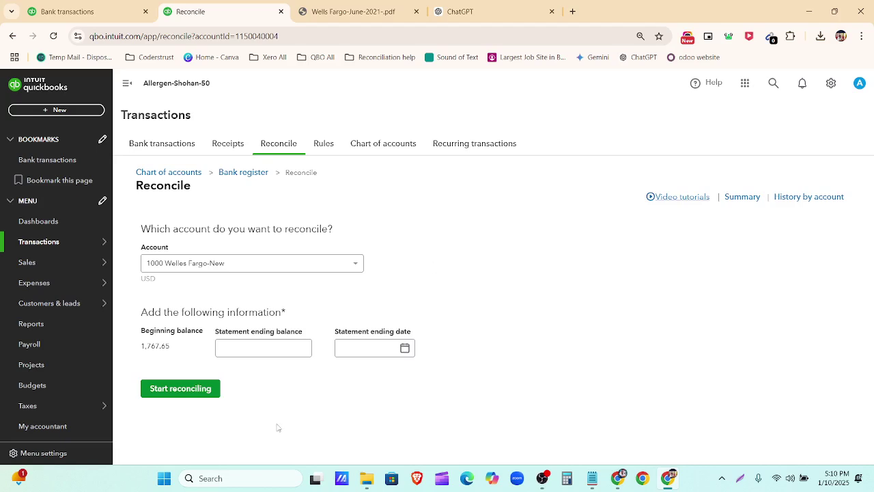
pyautogui.click(211, 265)
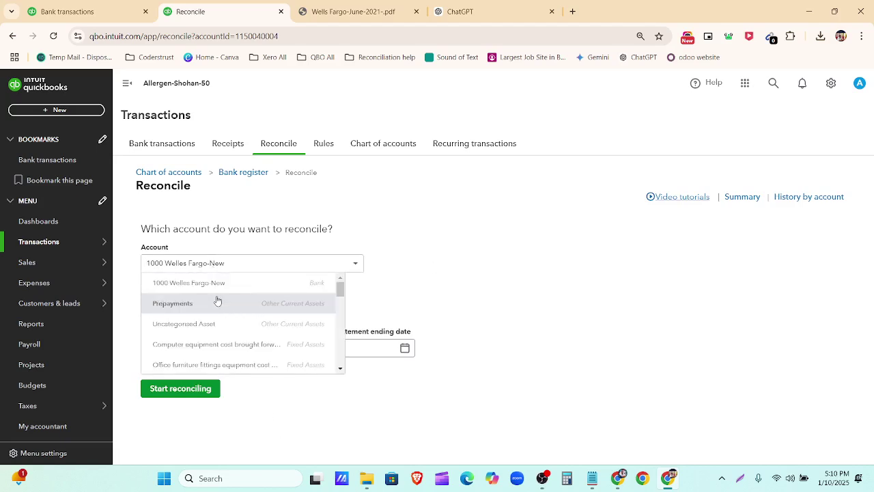
pyautogui.click(232, 282)
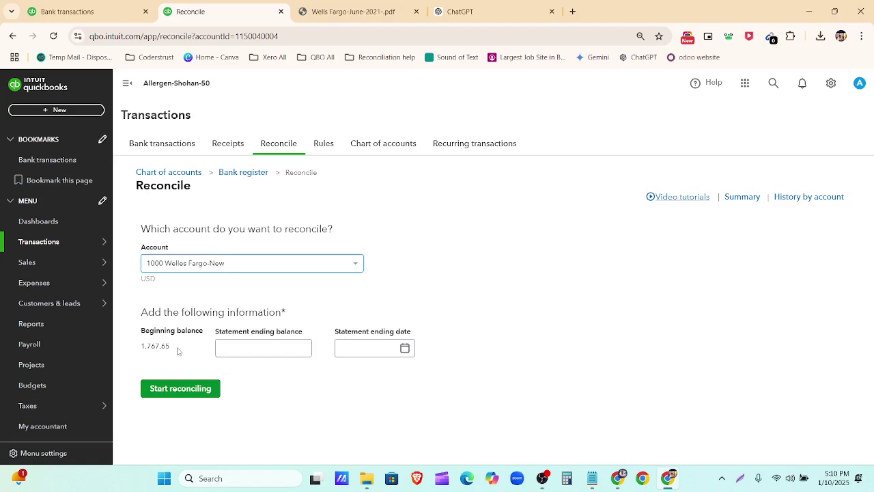
pyautogui.moveTo(177, 351); pyautogui.dragTo(142, 358)
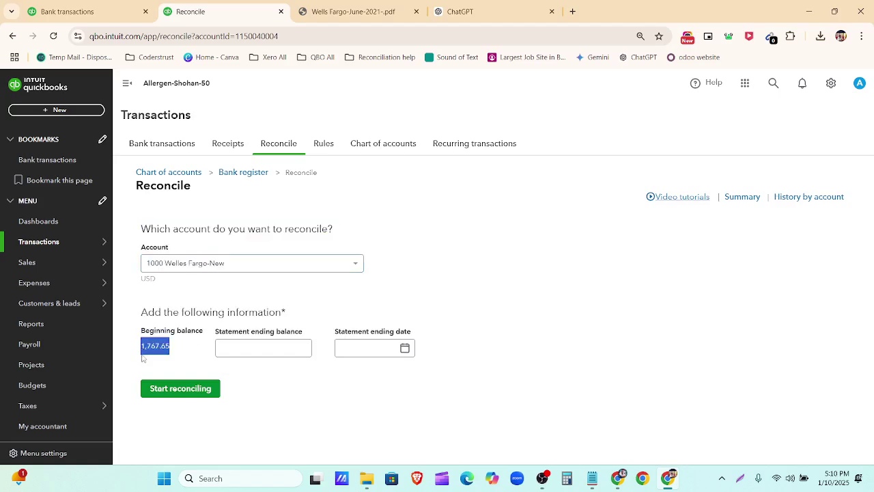
# Step: In the bank transactions tab, open Reconcile and then the Chart of accounts
pyautogui.click(87, 14)
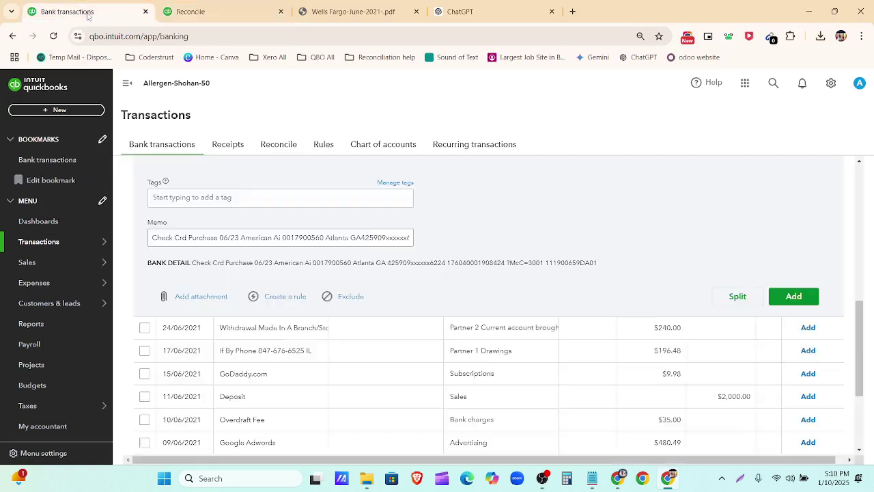
pyautogui.click(43, 243)
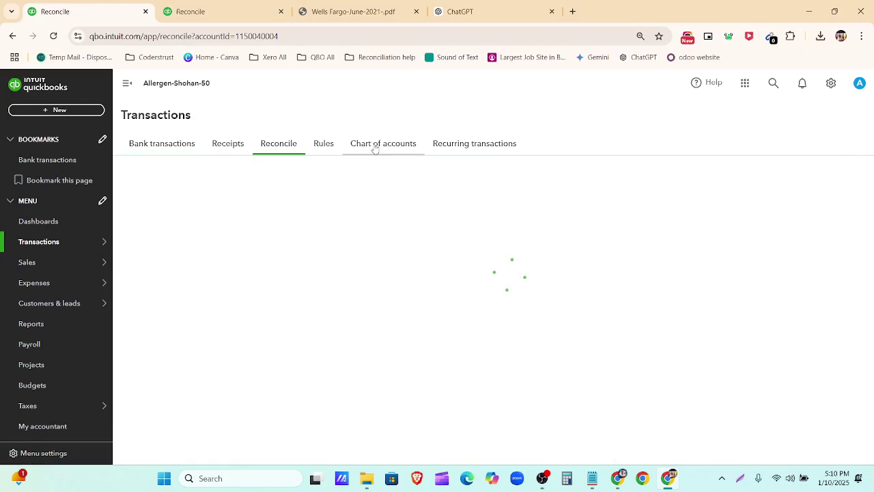
pyautogui.click(377, 145)
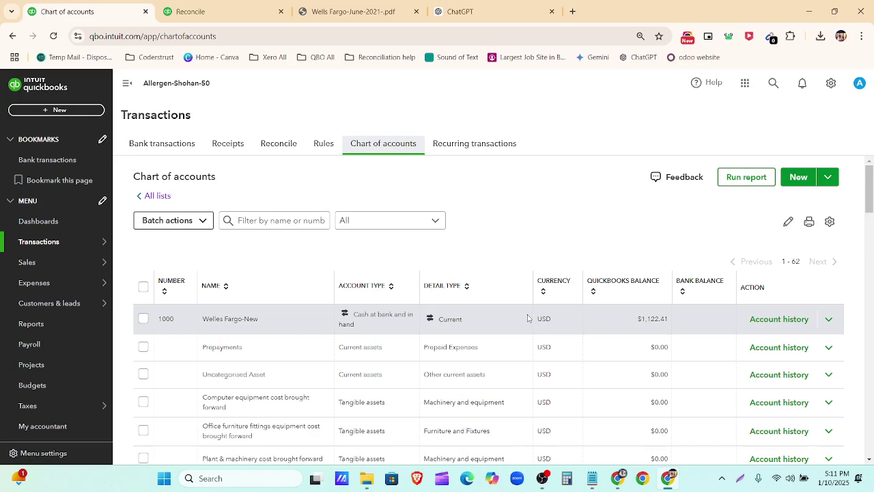
# Step: Check the reconcilable accounts, then open the Welles Fargo-New account history register
pyautogui.click(185, 13)
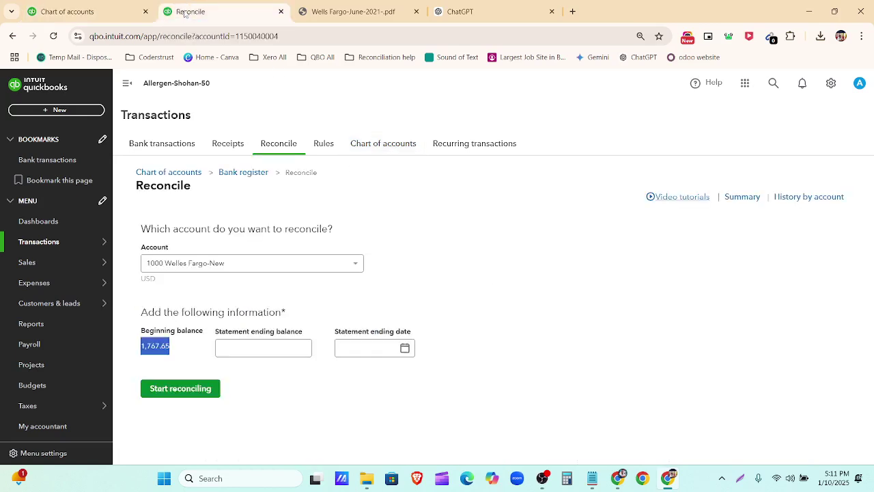
pyautogui.click(300, 264)
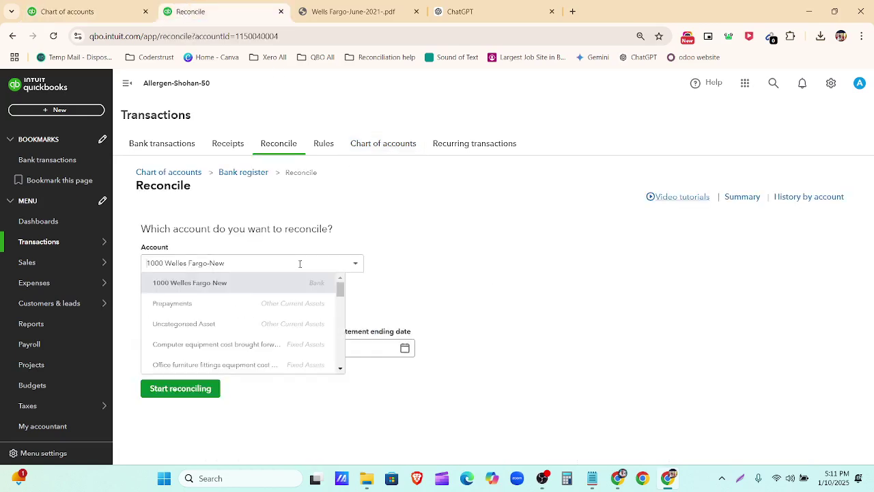
pyautogui.scroll(-5, 246, 327)
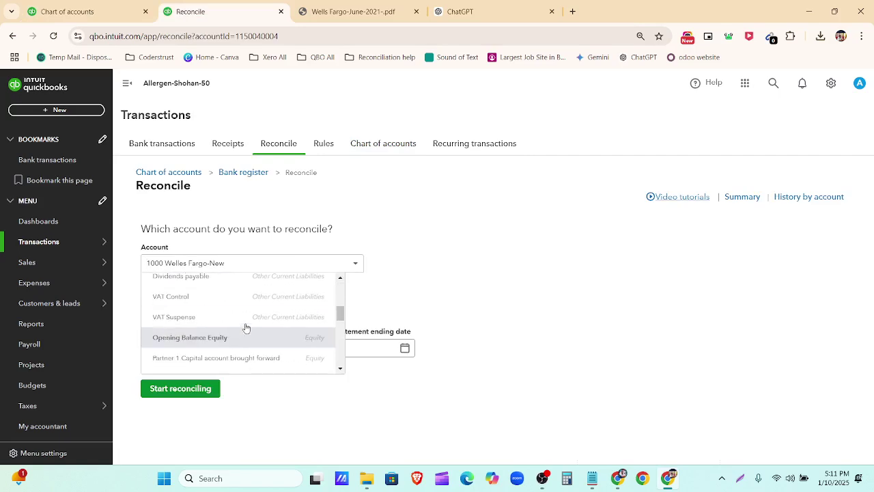
pyautogui.click(48, 8)
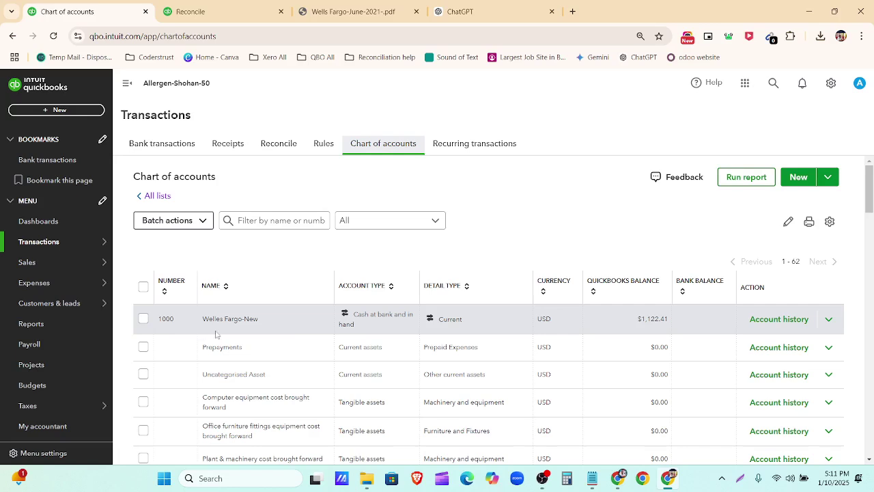
pyautogui.click(771, 319)
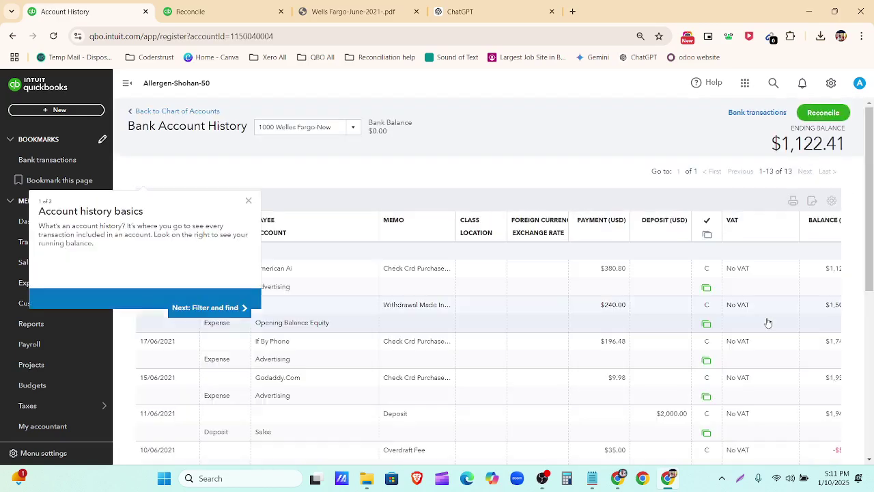
pyautogui.click(246, 224)
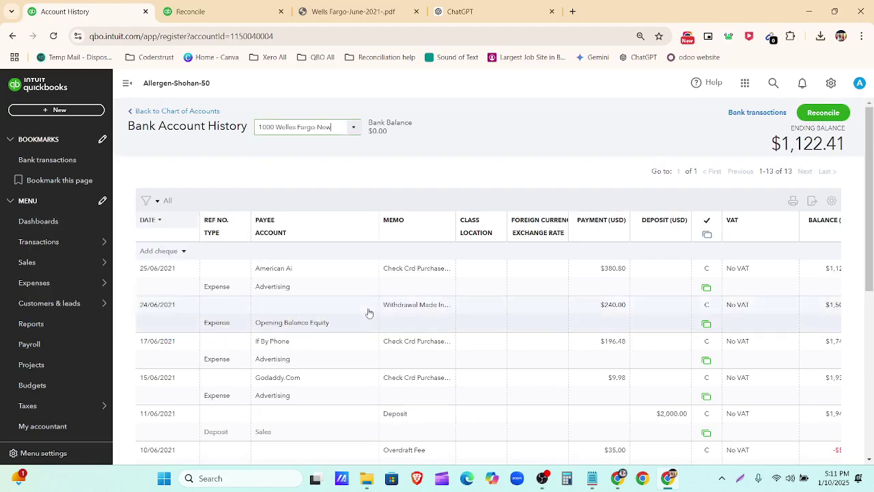
pyautogui.scroll(-5, 369, 318)
pyautogui.scroll(1, 368, 362)
pyautogui.scroll(4, 367, 362)
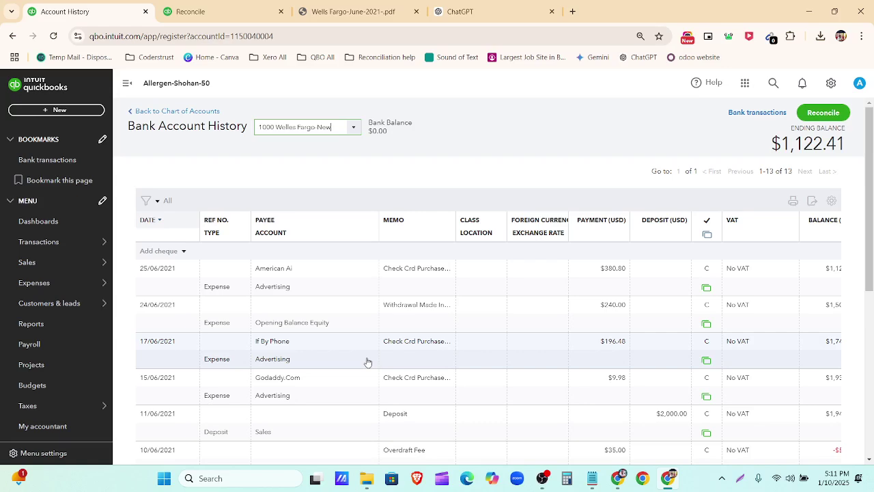
pyautogui.scroll(-5, 369, 362)
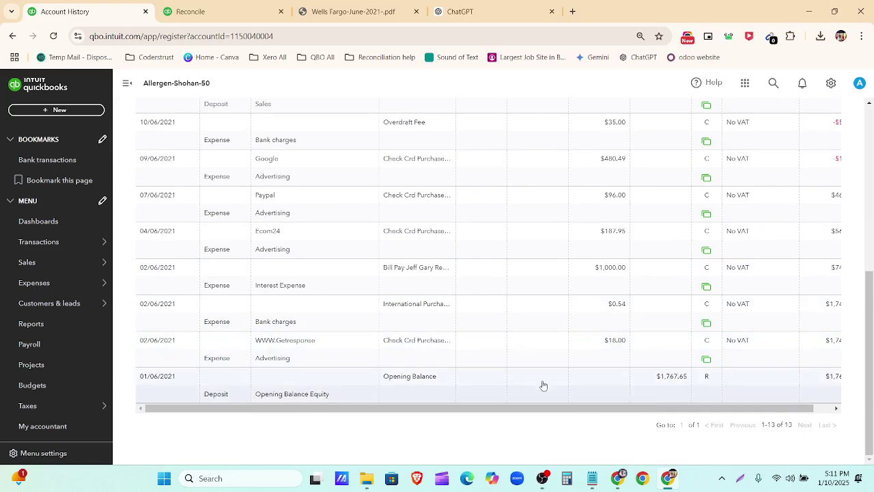
pyautogui.scroll(5, 542, 385)
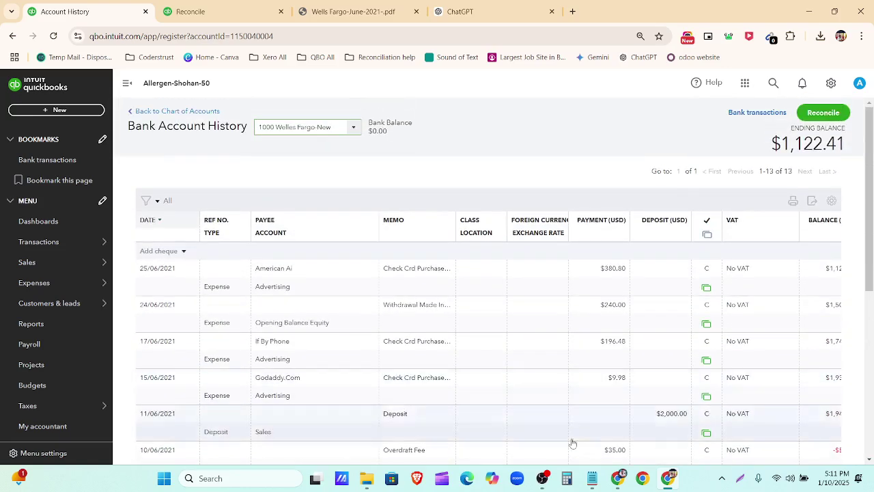
# Step: Compare the register with the statement PDF's $1,122.41 ending balance
pyautogui.click(619, 480)
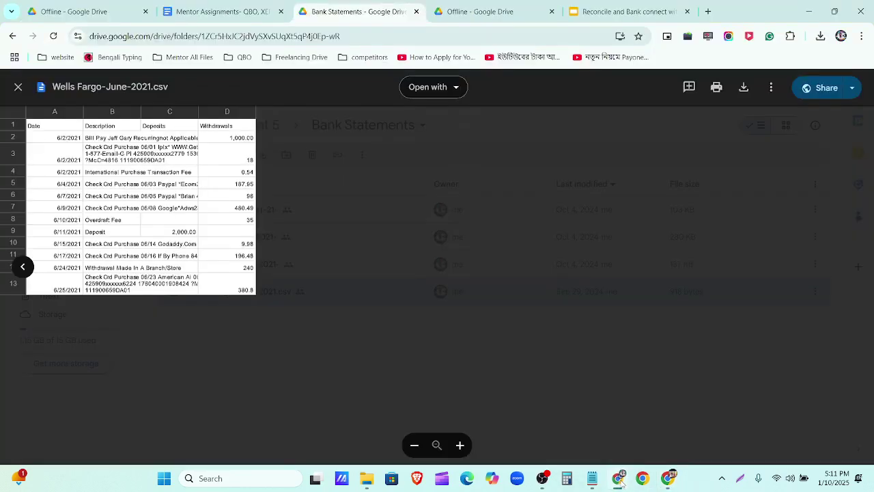
pyautogui.click(620, 480)
pyautogui.click(346, 11)
pyautogui.scroll(8, 431, 237)
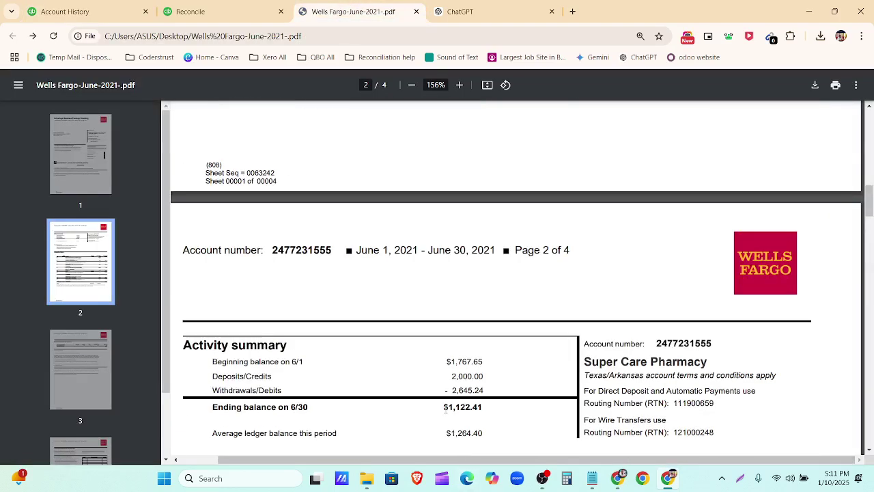
pyautogui.moveTo(444, 408); pyautogui.dragTo(483, 407)
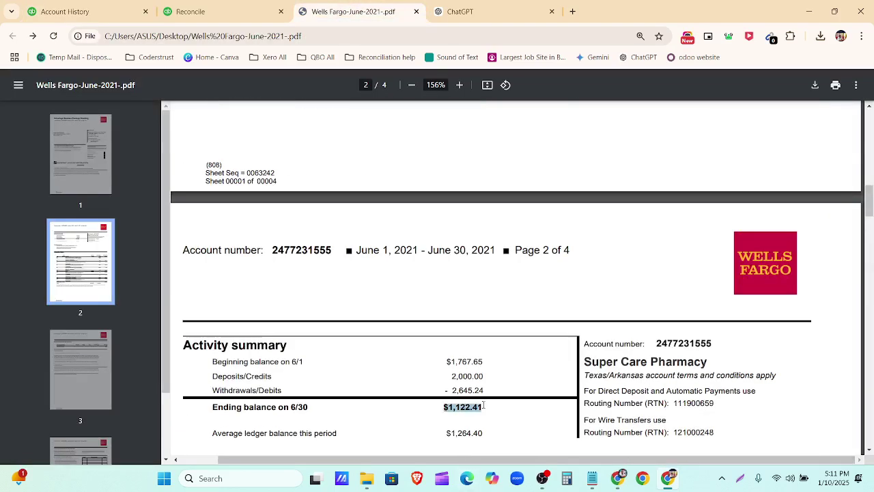
pyautogui.click(90, 10)
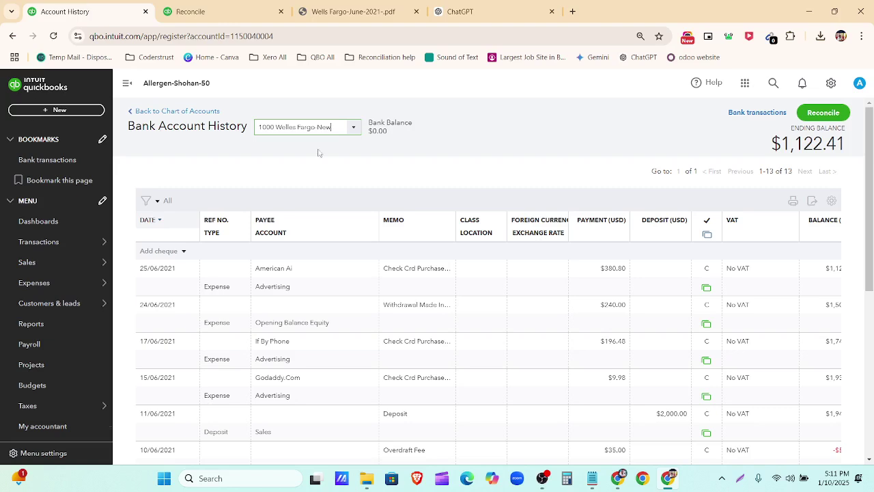
pyautogui.click(181, 12)
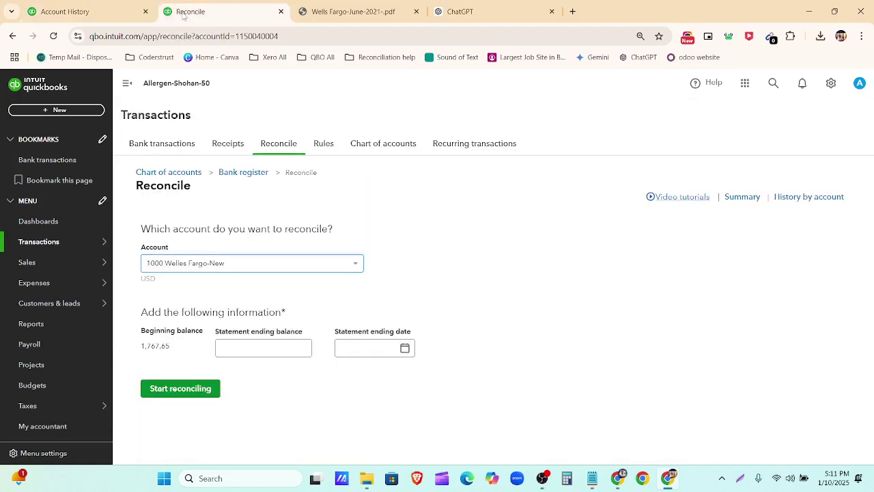
# Step: Review the register again, then return via the Chart of accounts to the reconcile setup
pyautogui.click(115, 19)
pyautogui.scroll(-5, 580, 308)
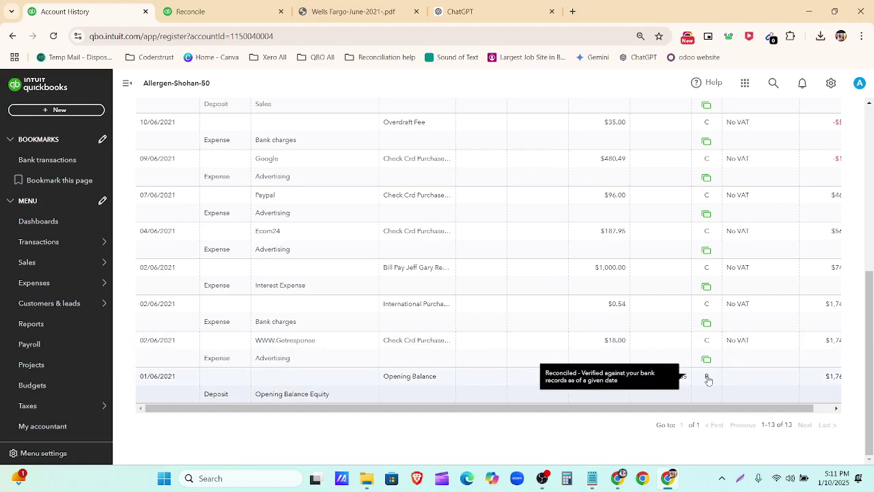
pyautogui.scroll(10, 708, 380)
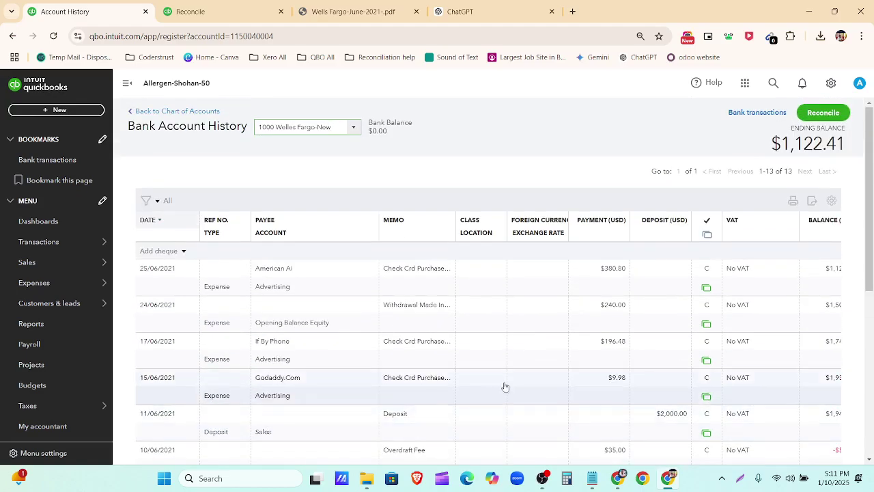
pyautogui.click(175, 112)
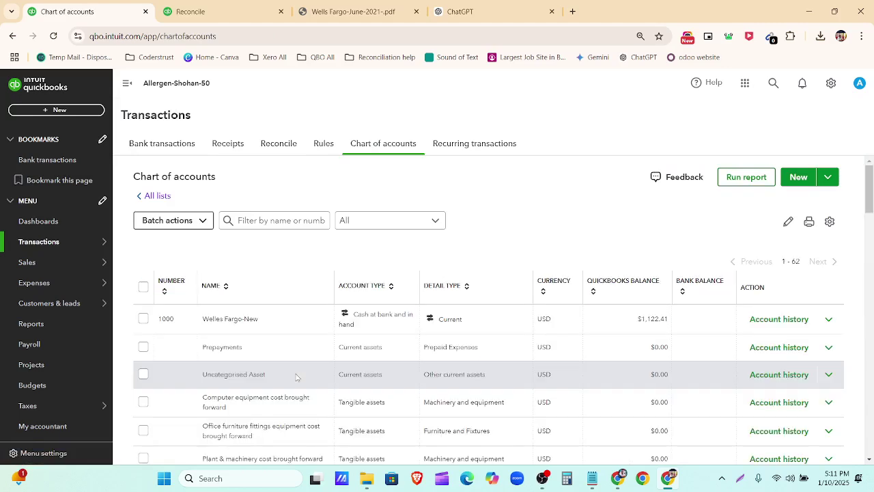
pyautogui.scroll(-2, 297, 377)
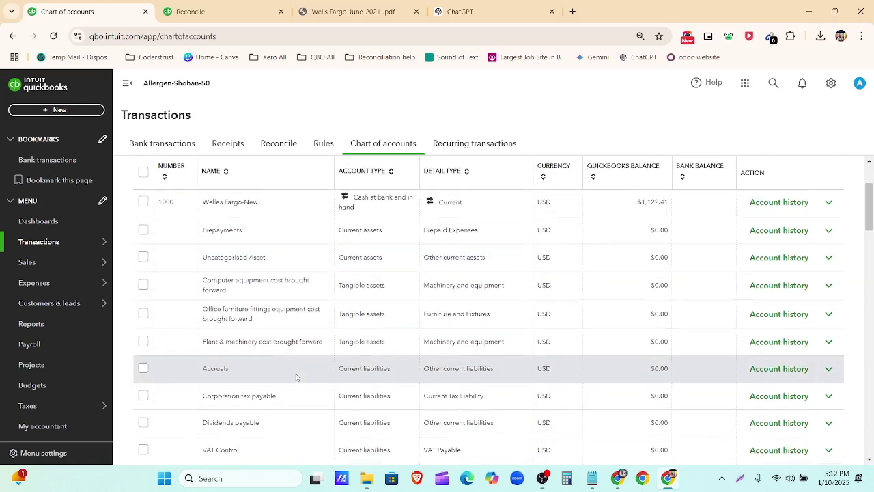
pyautogui.scroll(-2, 297, 377)
pyautogui.click(193, 9)
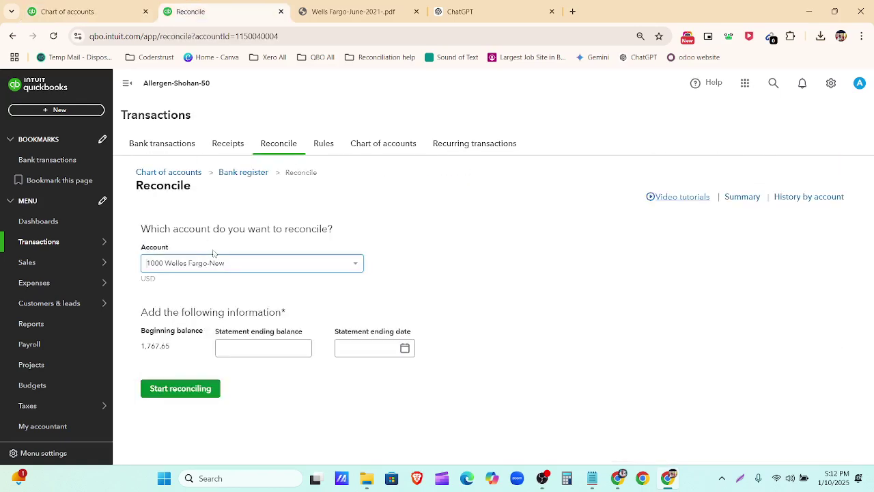
# Step: Open the bank transactions feed and compare it with the Wells Fargo statement PDF
pyautogui.click(188, 148)
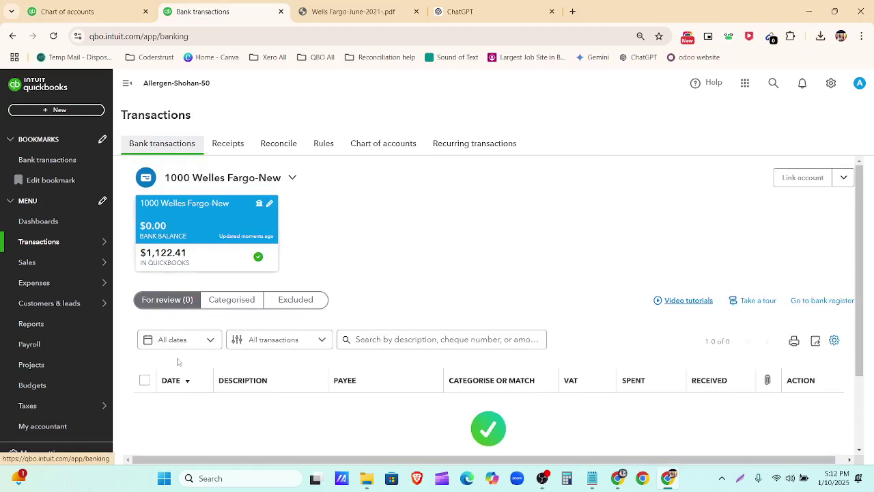
pyautogui.click(350, 10)
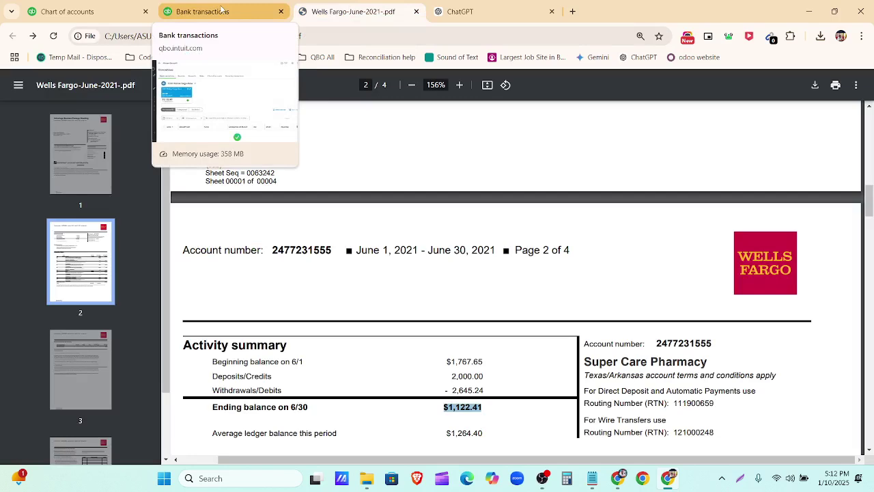
pyautogui.click(221, 9)
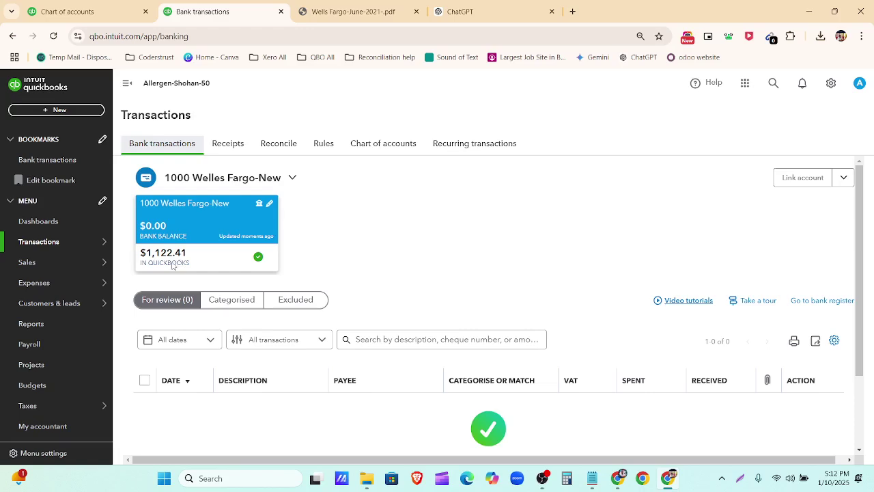
pyautogui.hotkey('ctrl', 'shift', 'Tab')
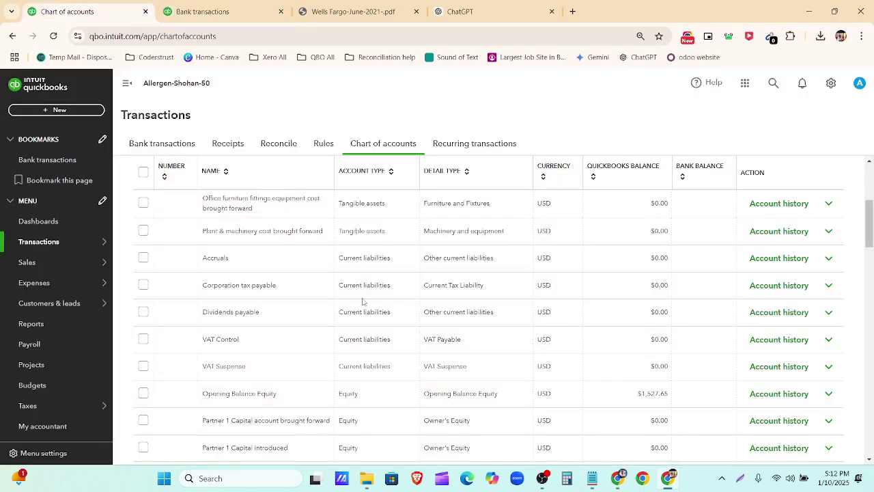
pyautogui.scroll(5, 362, 302)
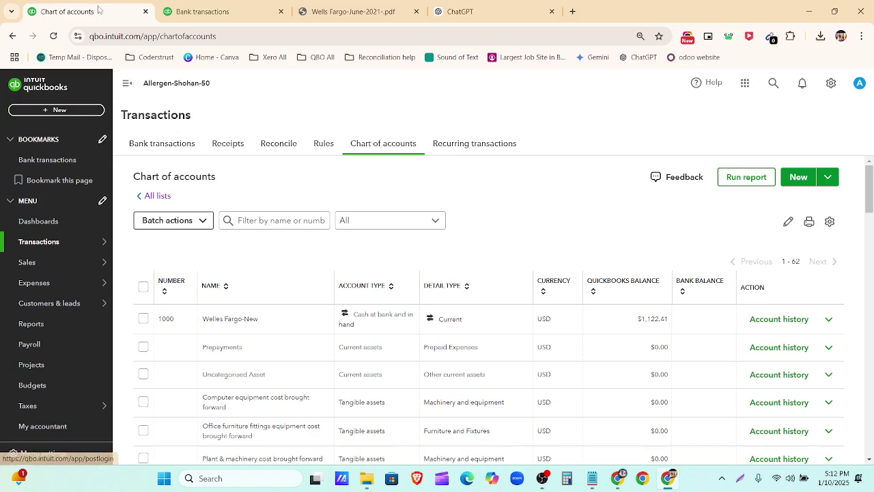
# Step: Duplicate the Chart of accounts tab and load Bank transactions in the copy
pyautogui.rightClick(95, 10)
pyautogui.press('Escape')
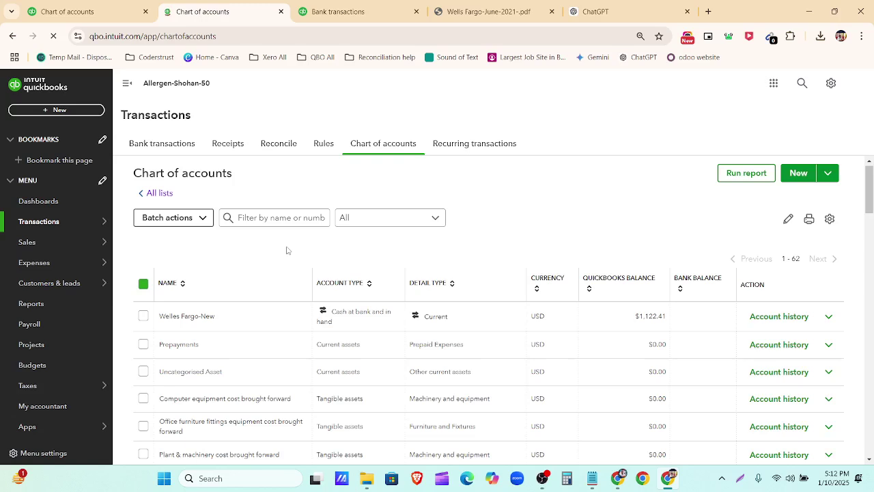
pyautogui.click(187, 148)
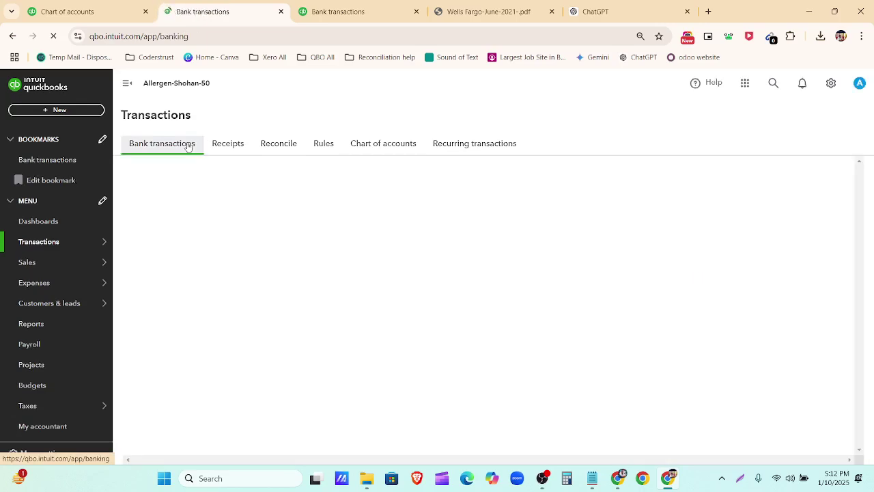
pyautogui.click(72, 11)
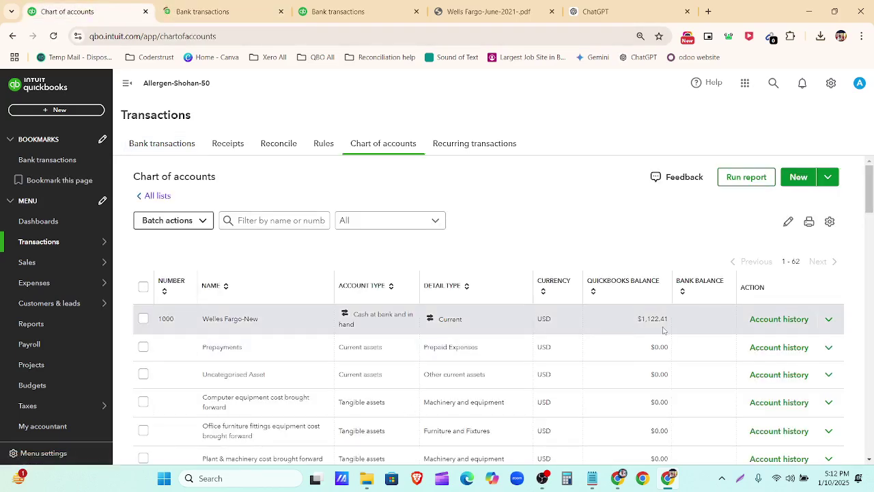
# Step: After rechecking the statement PDF, open Reconcile setup and start entering the statement ending balance
pyautogui.click(499, 11)
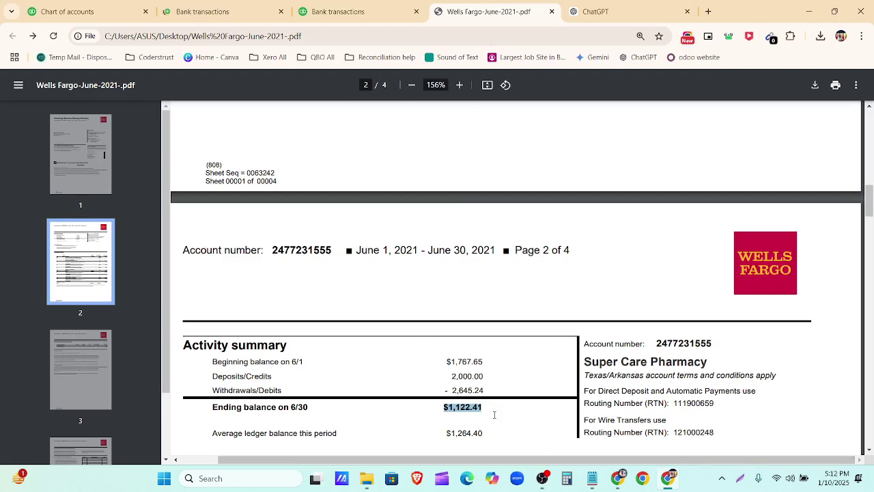
pyautogui.click(236, 10)
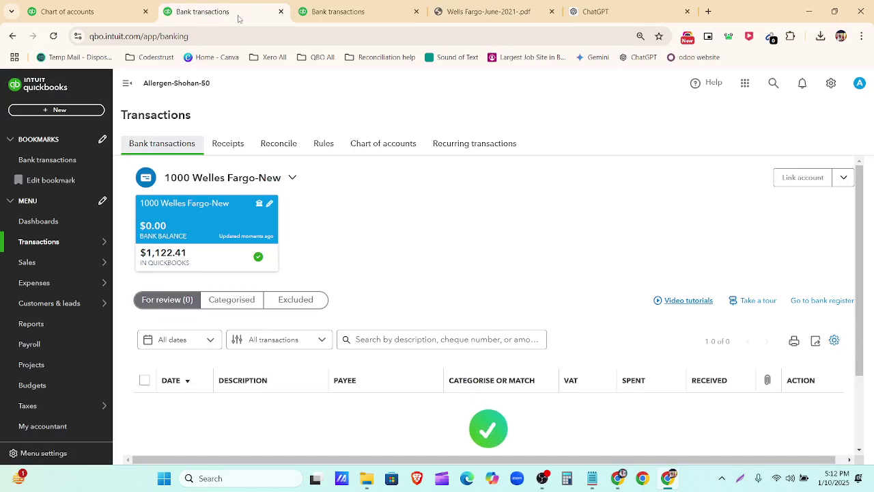
pyautogui.click(288, 145)
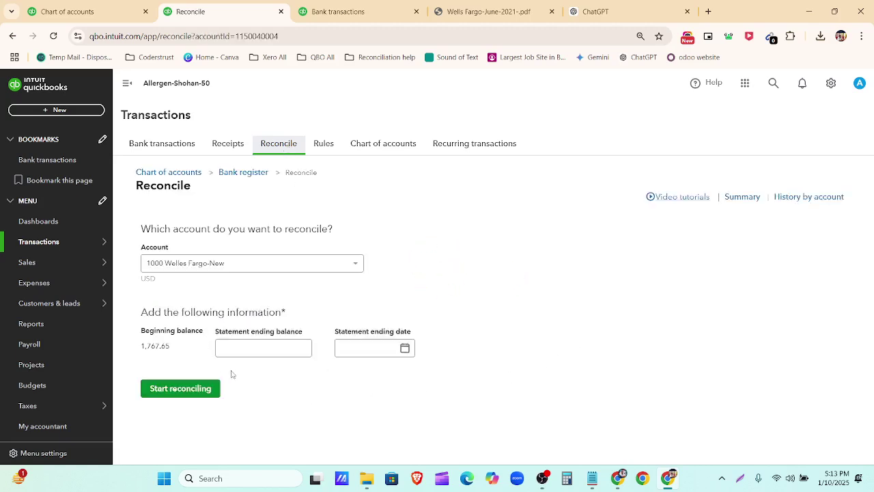
pyautogui.click(302, 347)
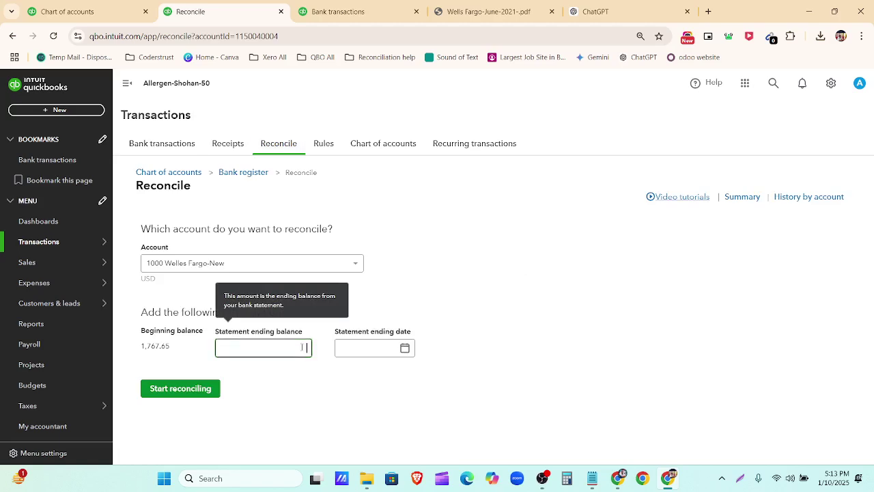
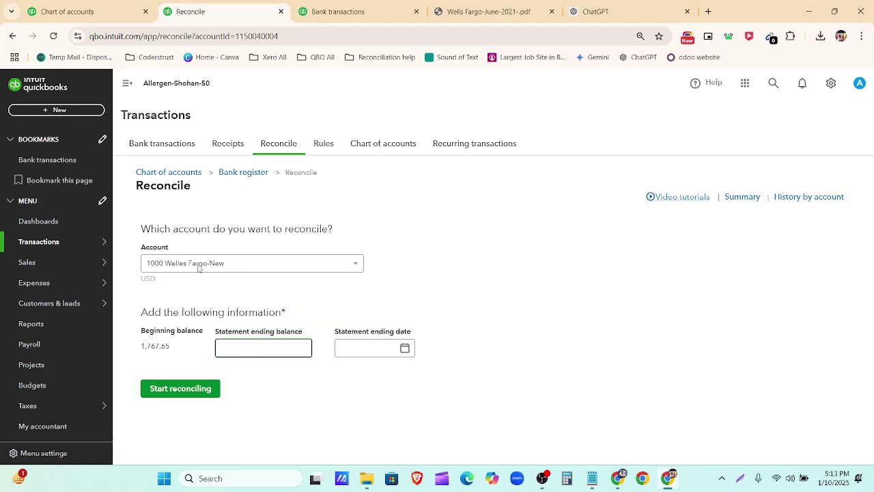
# Step: Enter the 1,122.41 statement ending balance, checking it against the bank statement
pyautogui.moveTo(170, 346); pyautogui.dragTo(139, 348)
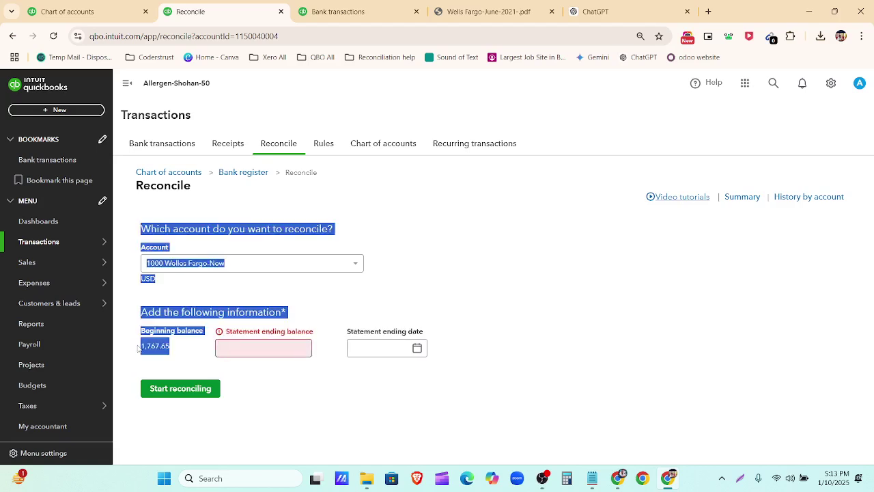
pyautogui.click(276, 349)
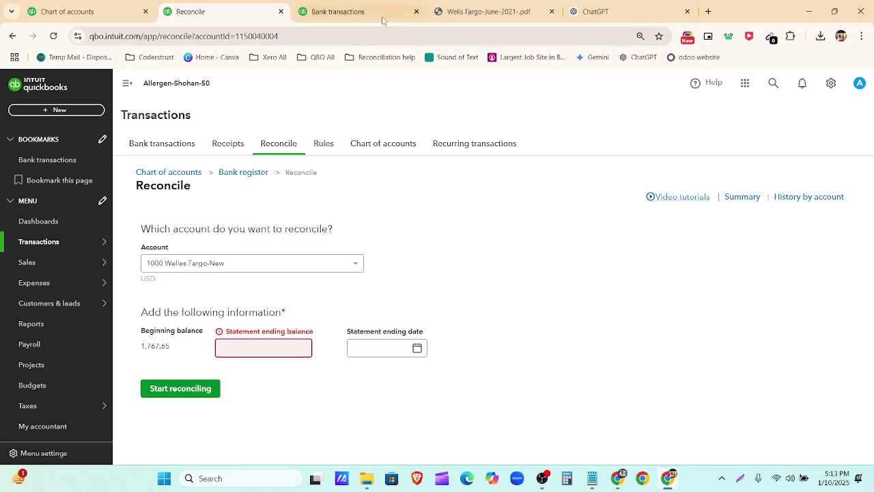
pyautogui.click(444, 10)
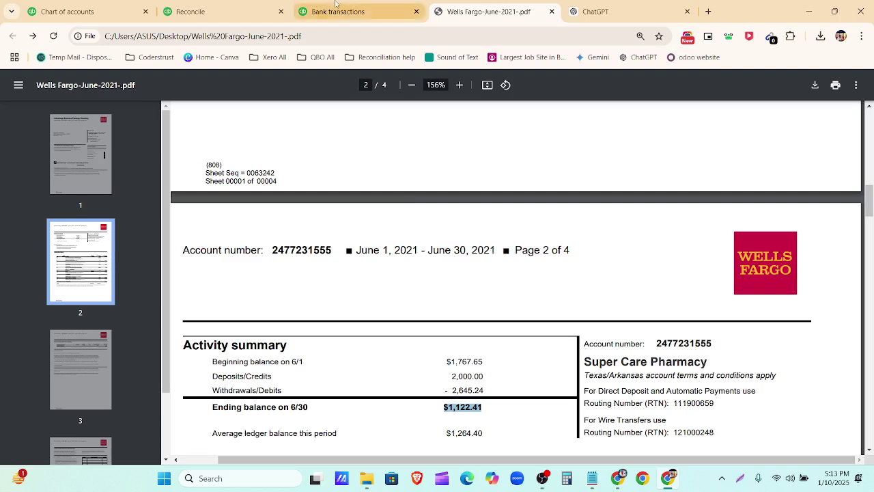
pyautogui.click(220, 11)
pyautogui.write('$1,122.41')
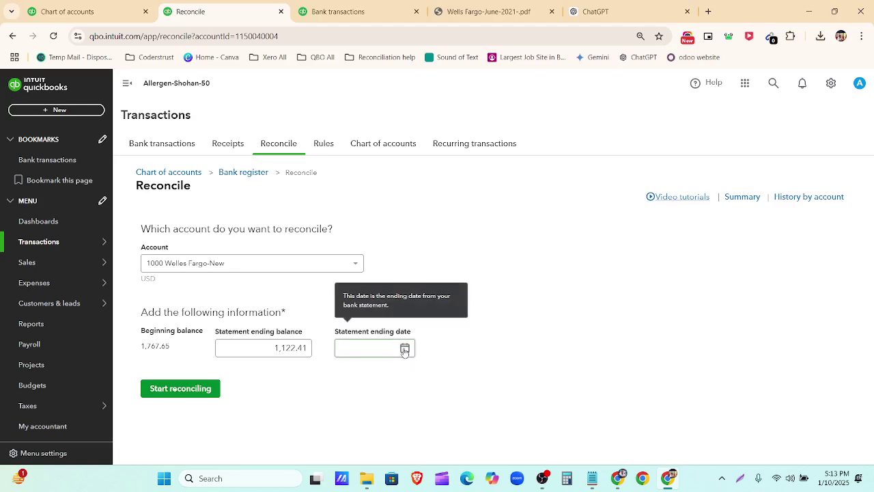
pyautogui.click(448, 12)
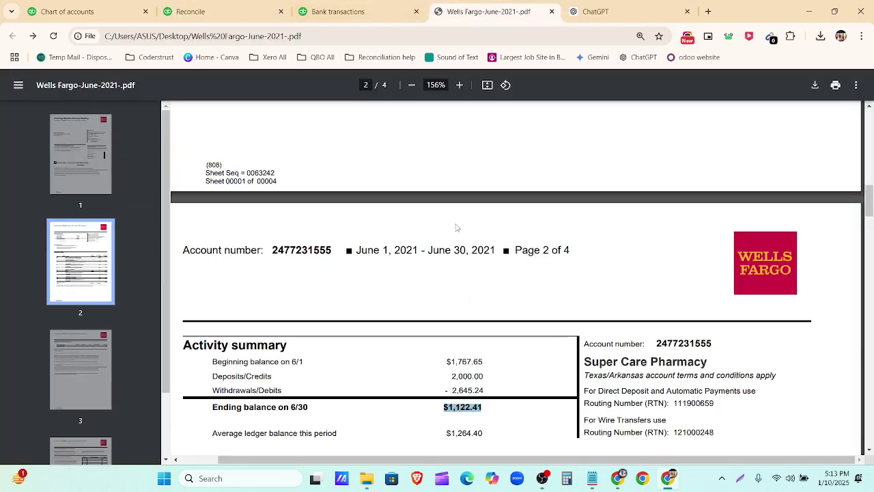
pyautogui.click(343, 8)
pyautogui.click(248, 13)
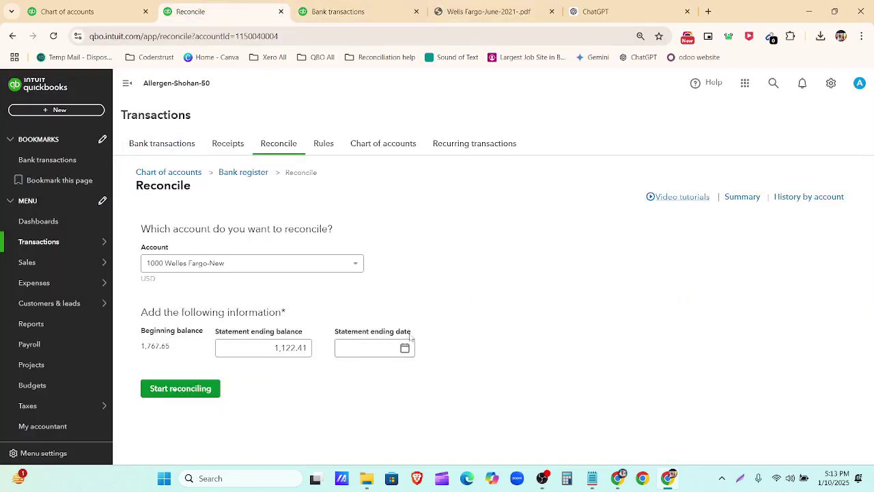
# Step: Set the statement ending date to 06/30/2021 and start reconciling
pyautogui.click(405, 349)
pyautogui.click(447, 209)
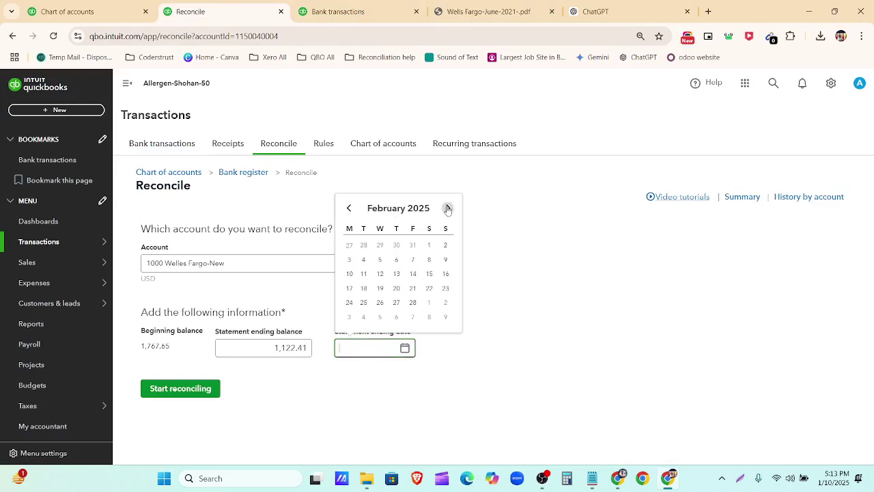
pyautogui.click(447, 208)
pyautogui.click(448, 208)
pyautogui.click(448, 208)
pyautogui.click(448, 209)
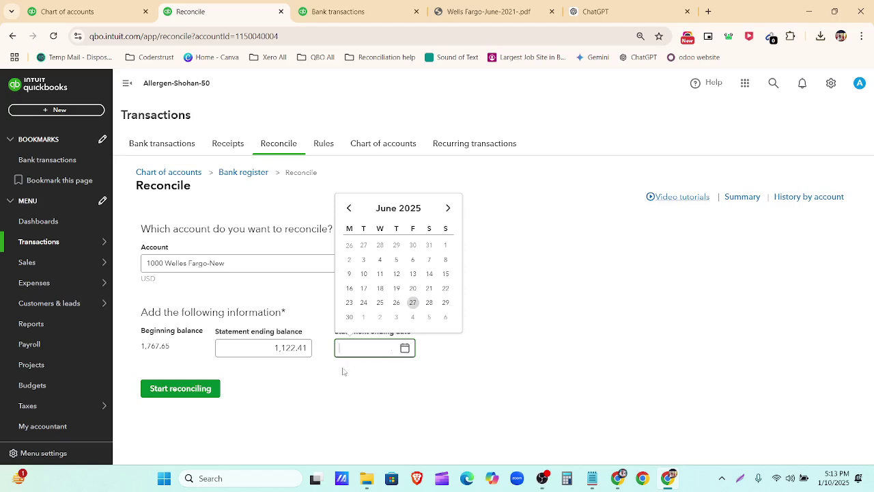
pyautogui.click(349, 317)
pyautogui.press('BackSpace')
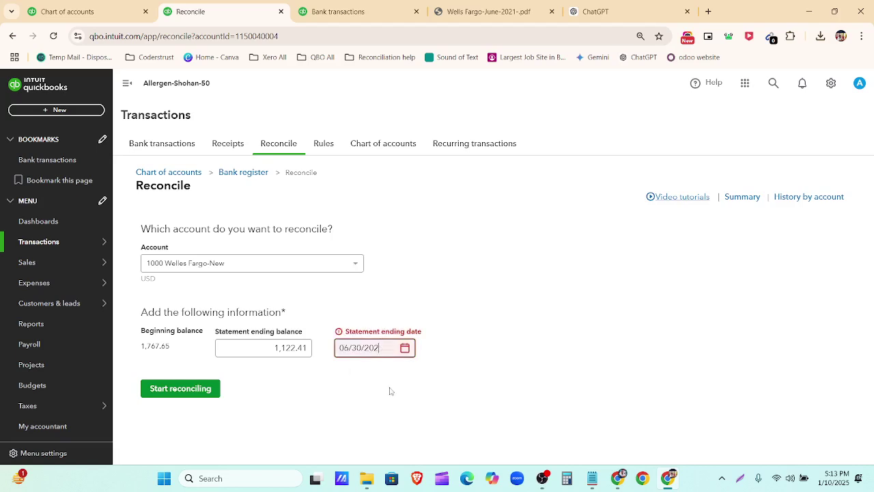
pyautogui.write('1')
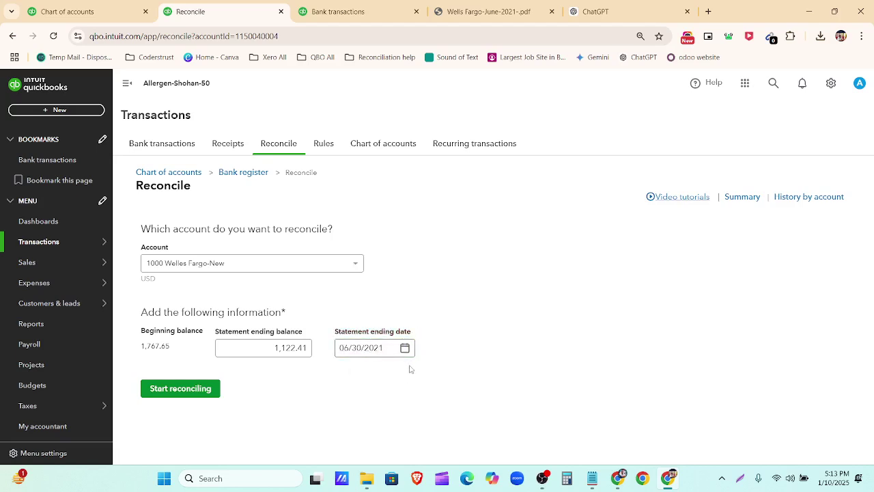
pyautogui.click(405, 347)
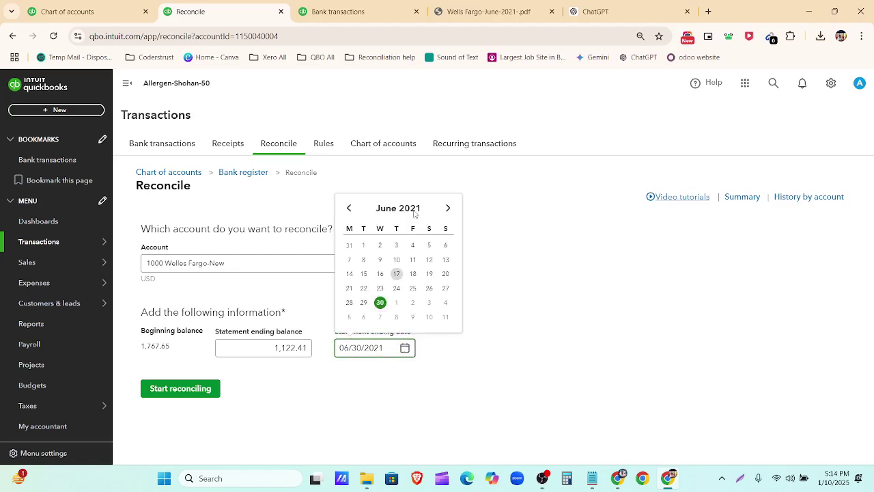
pyautogui.click(402, 378)
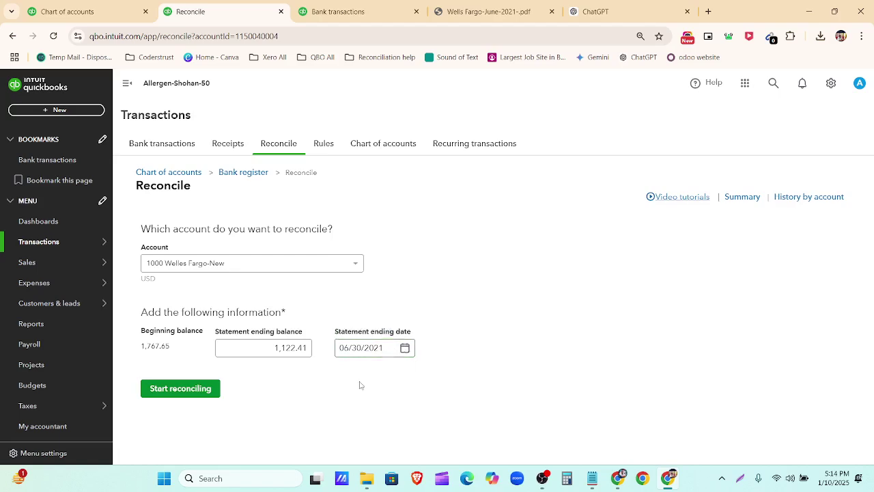
pyautogui.click(185, 391)
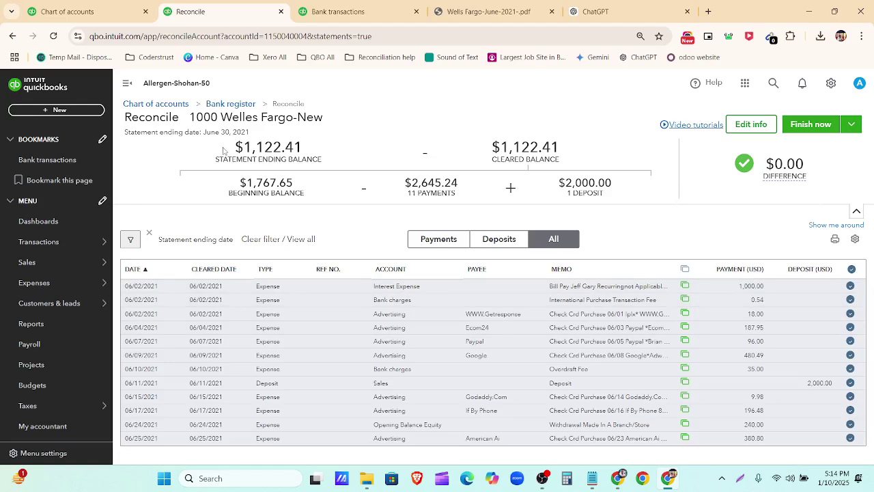
# Step: Confirm $1,122.41 ending and cleared balances, $2,645.24 payments, $2,000.00 deposit, then finish reconciling
pyautogui.moveTo(223, 150); pyautogui.dragTo(322, 156)
pyautogui.moveTo(489, 146); pyautogui.dragTo(562, 161)
pyautogui.moveTo(237, 183); pyautogui.dragTo(309, 197)
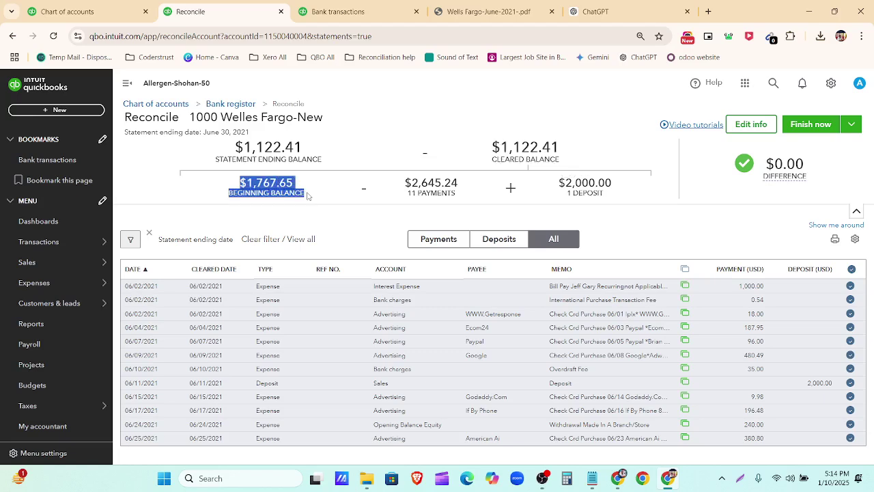
pyautogui.moveTo(406, 180); pyautogui.dragTo(469, 198)
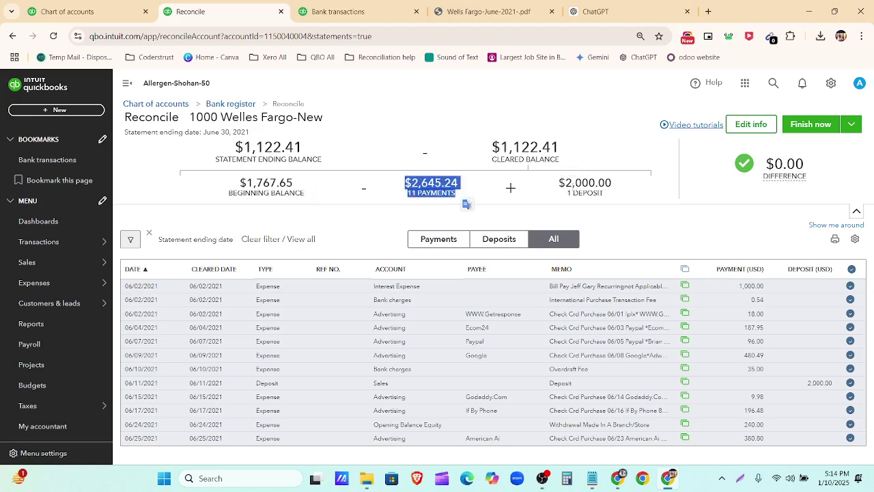
pyautogui.moveTo(558, 183); pyautogui.dragTo(629, 196)
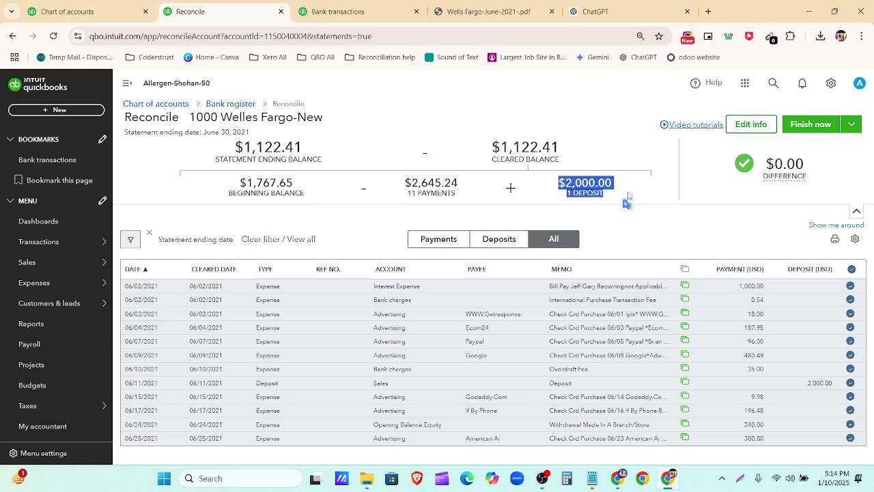
pyautogui.click(617, 198)
pyautogui.moveTo(765, 173)
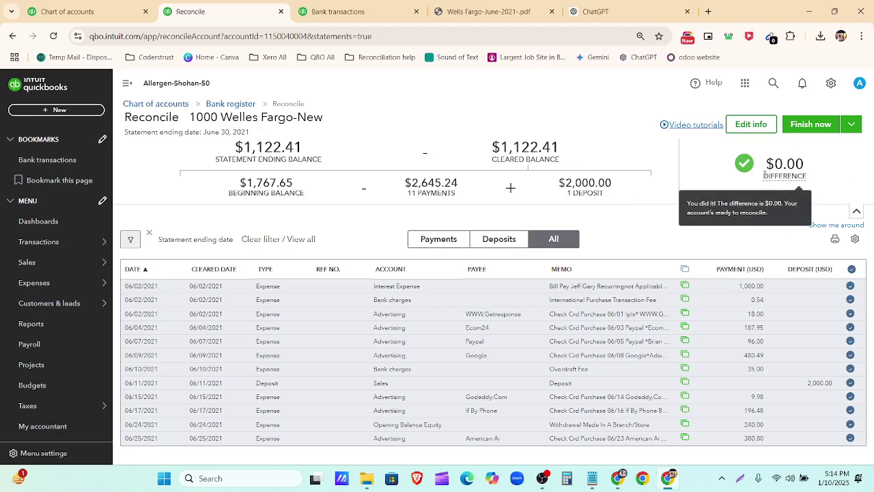
pyautogui.click(806, 128)
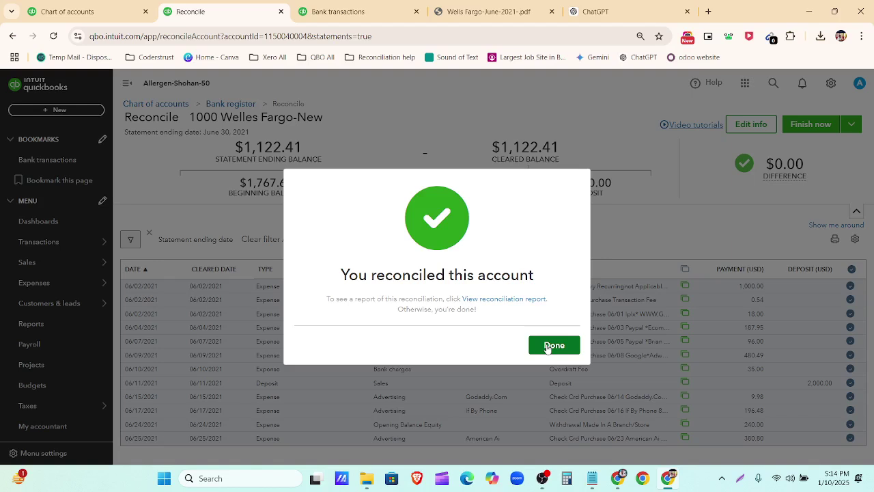
# Step: Close the confirmation and verify the Reconcile page now shows a 1,122.41 beginning balance
pyautogui.click(546, 346)
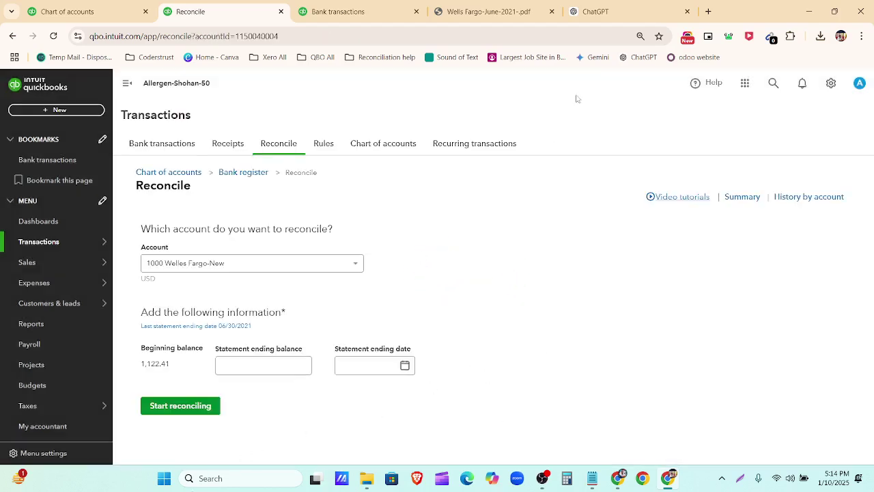
pyautogui.hotkey('ctrl', '+')
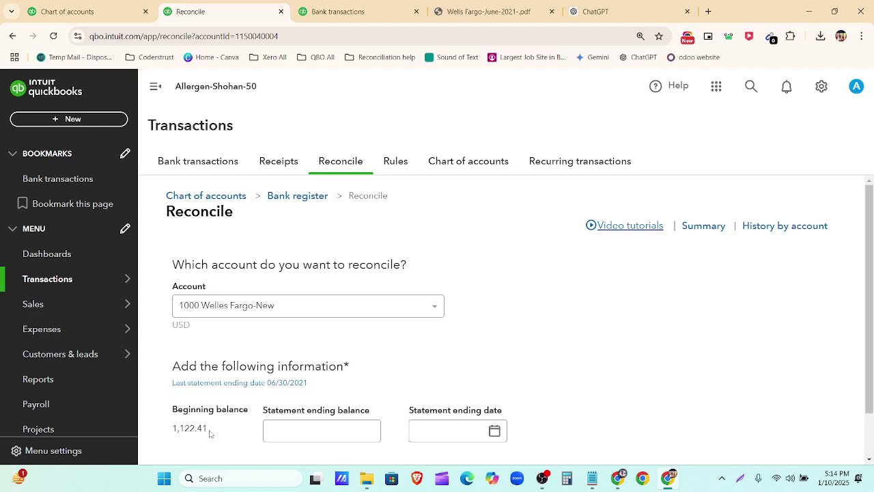
pyautogui.moveTo(210, 432); pyautogui.dragTo(172, 431)
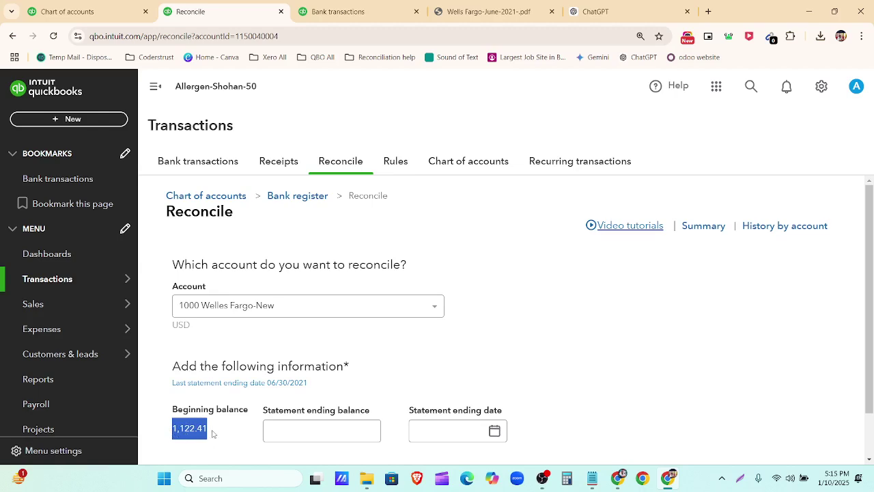
pyautogui.moveTo(214, 438); pyautogui.dragTo(175, 428)
pyautogui.click(232, 442)
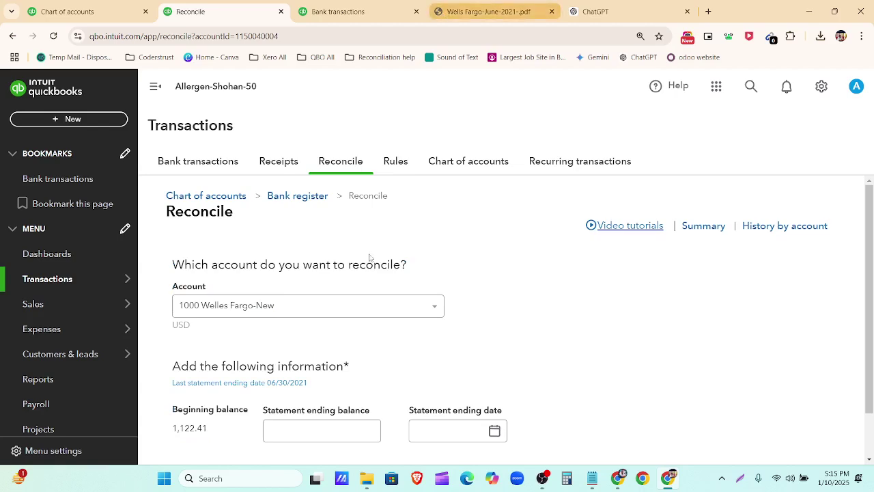
pyautogui.click(264, 383)
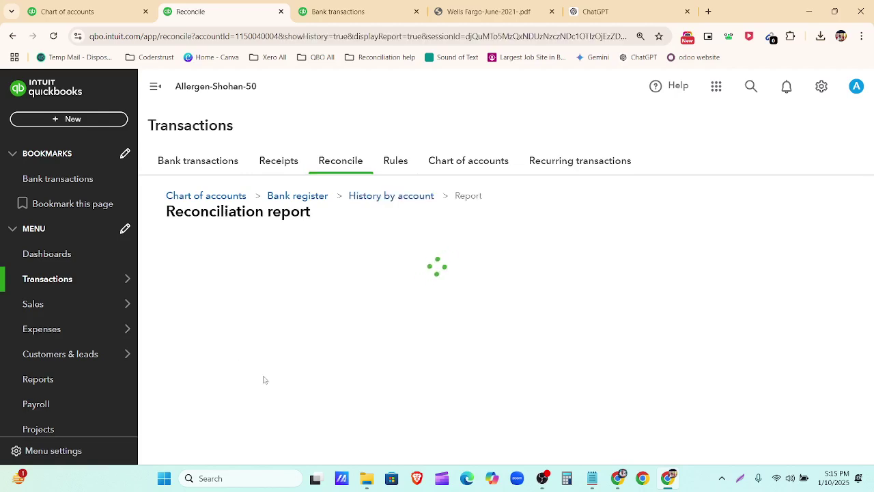
pyautogui.hotkey('ctrl', '-')
pyautogui.hotkey('ctrl', '-')
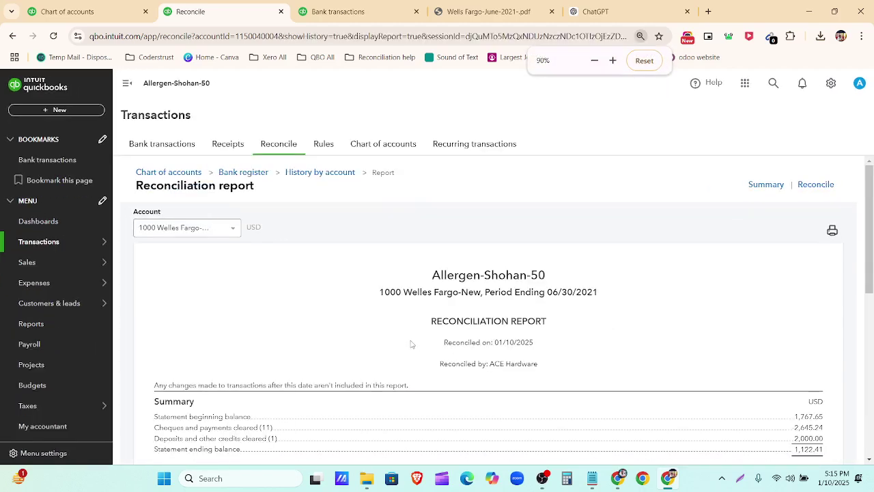
pyautogui.scroll(-2, 659, 277)
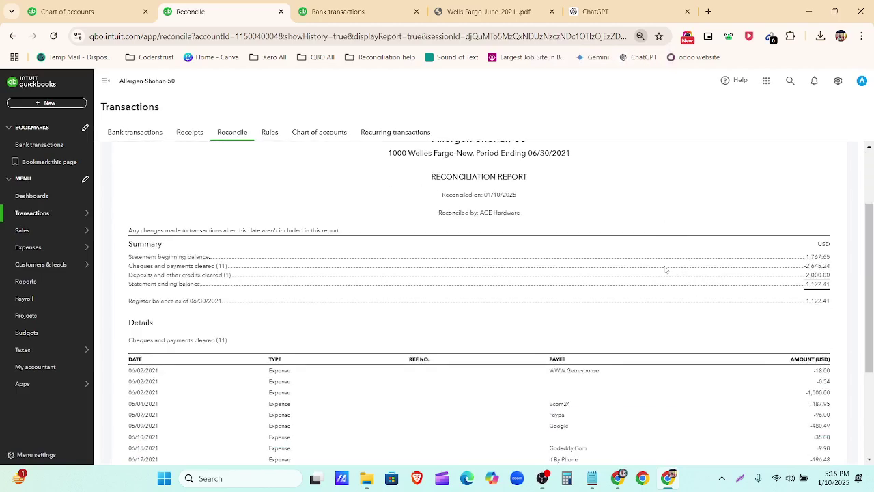
pyautogui.hotkey('ctrl', '+')
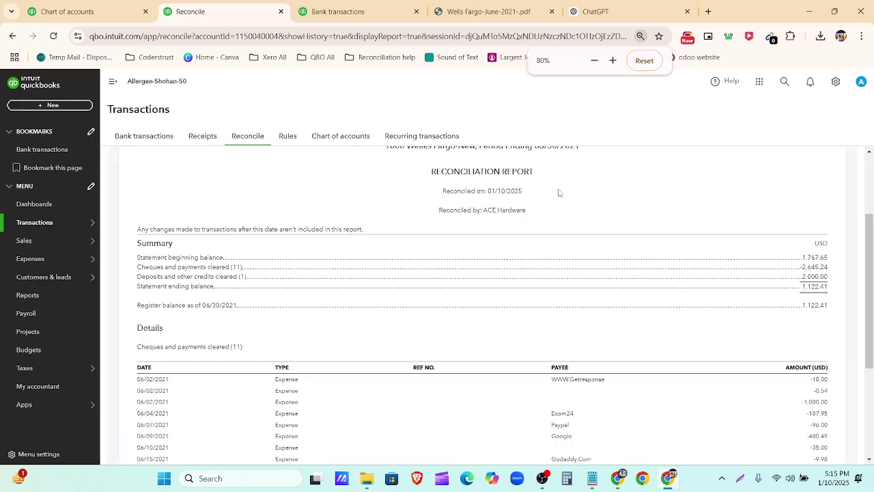
pyautogui.click(644, 62)
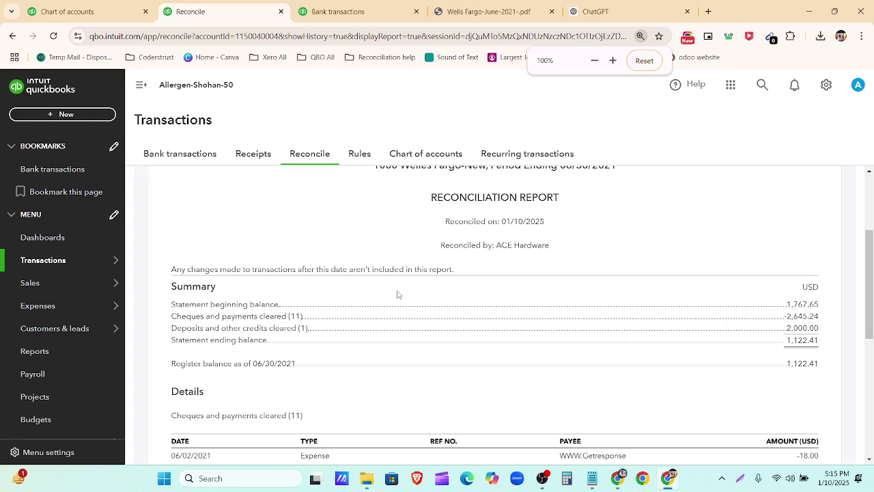
pyautogui.click(140, 85)
pyautogui.scroll(2, 412, 325)
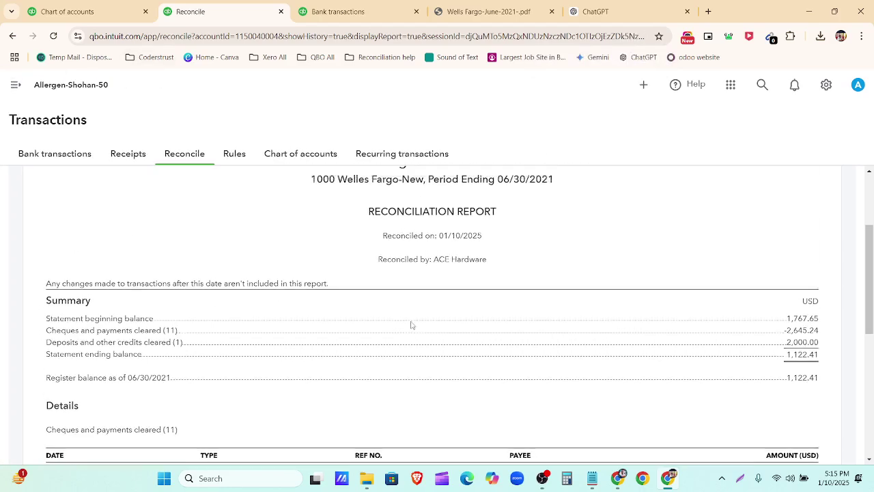
pyautogui.scroll(-3, 599, 248)
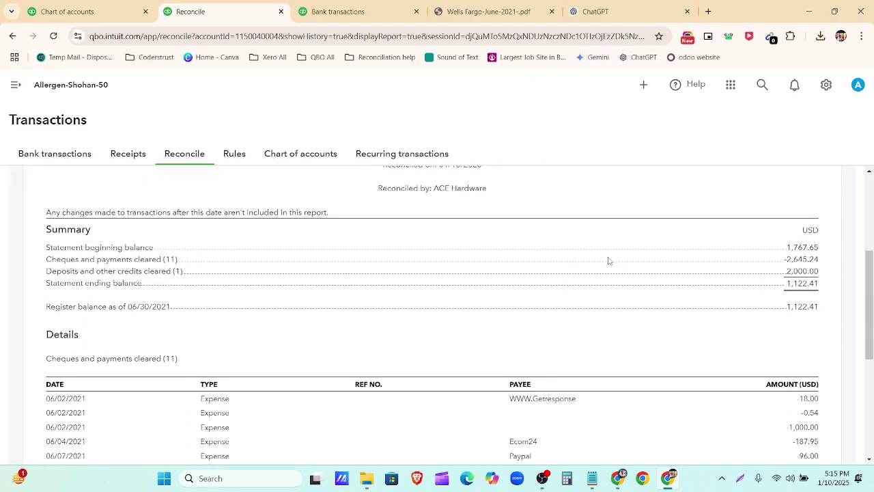
pyautogui.scroll(-3, 454, 293)
pyautogui.scroll(2, 253, 273)
pyautogui.scroll(-3, 308, 275)
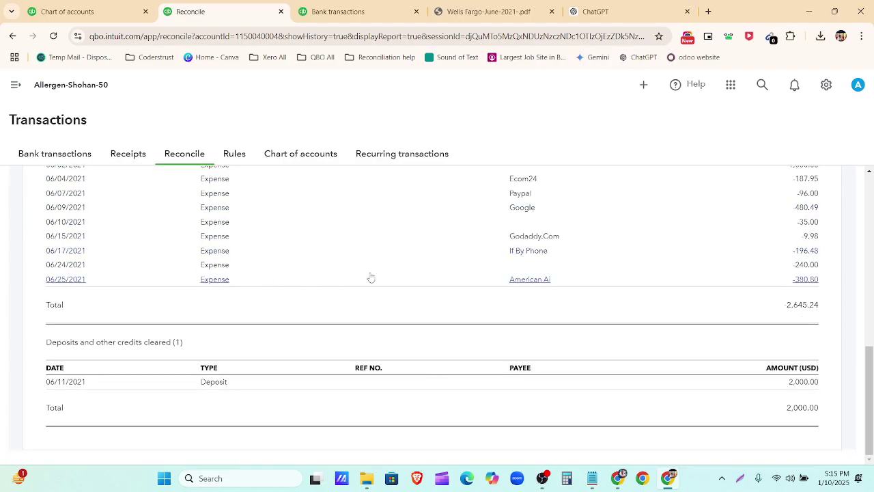
pyautogui.scroll(7, 429, 409)
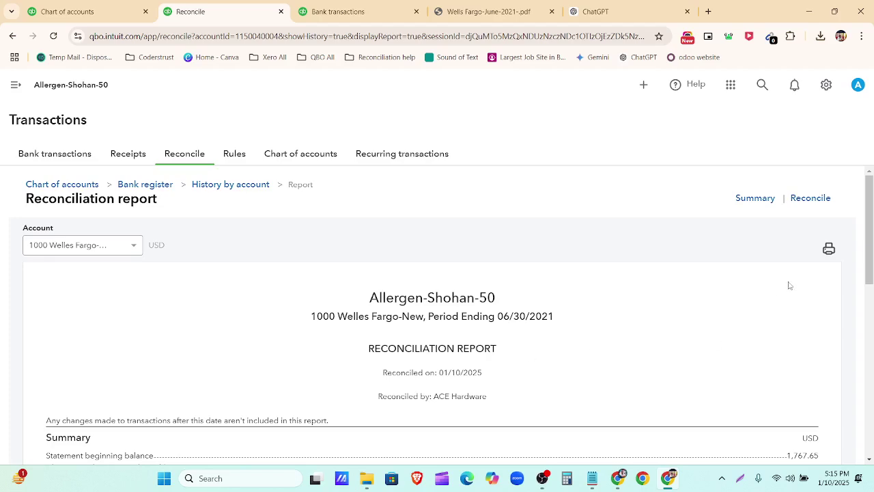
pyautogui.click(829, 250)
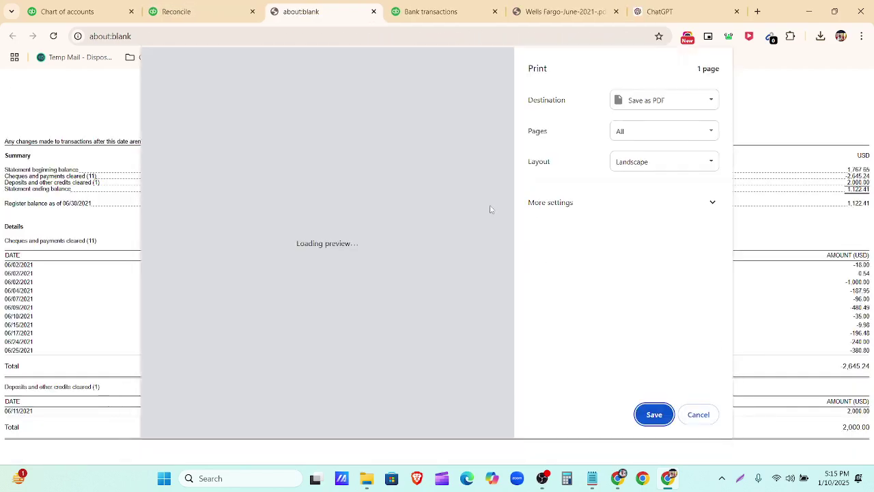
pyautogui.click(652, 414)
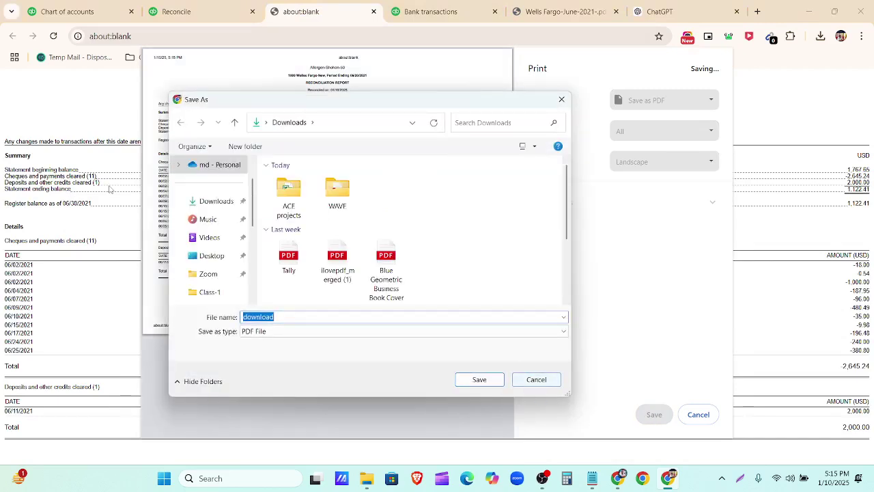
pyautogui.click(534, 380)
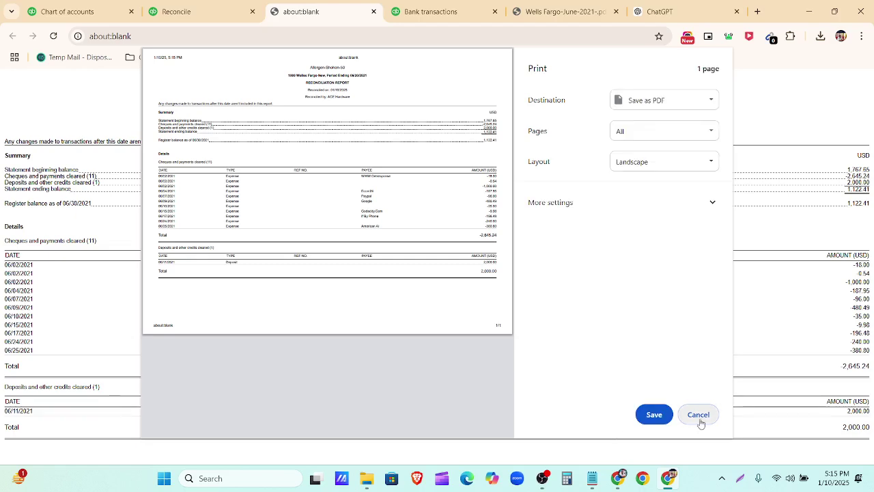
pyautogui.click(698, 415)
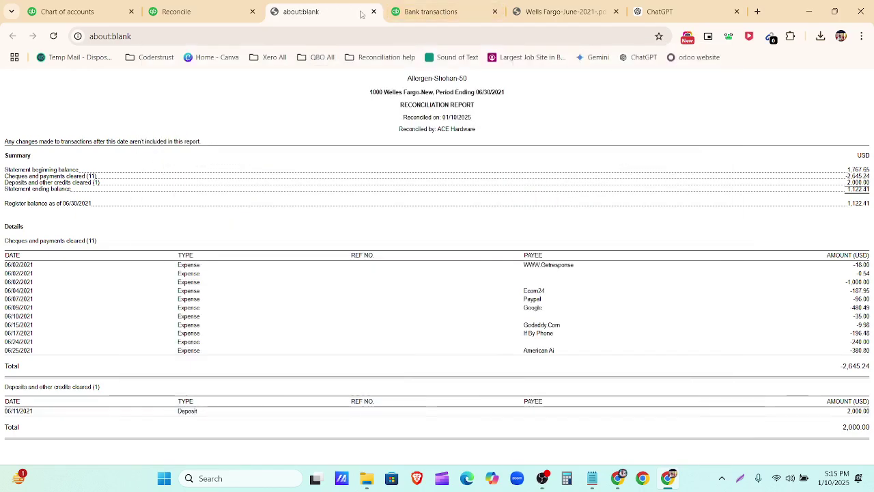
pyautogui.click(374, 12)
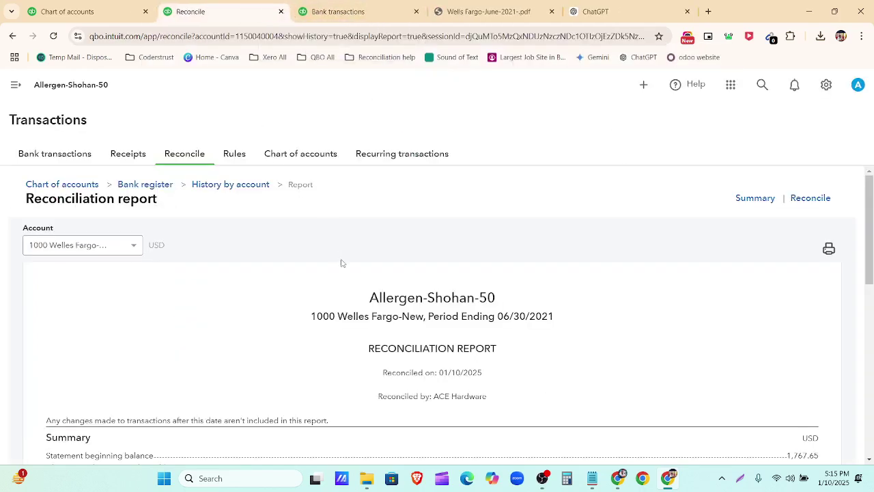
pyautogui.hotkey('ctrl', '-')
pyautogui.hotkey('ctrl', '-')
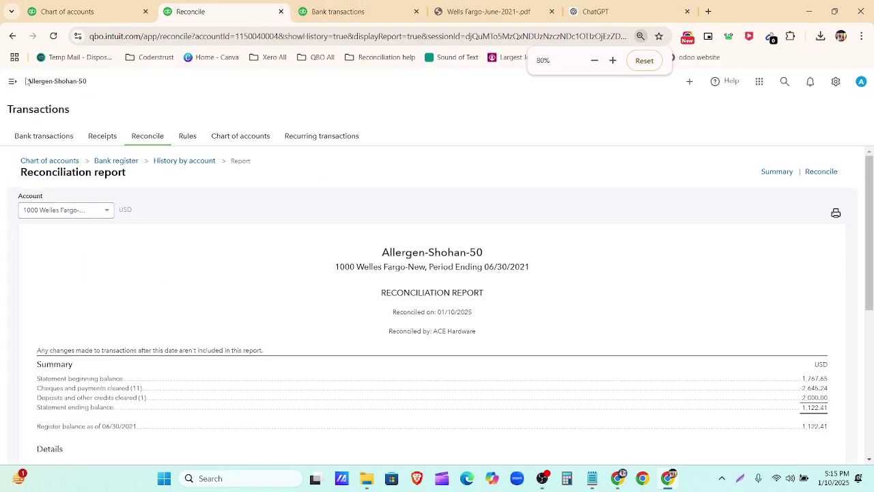
pyautogui.hotkey('ctrl', '+')
pyautogui.click(13, 81)
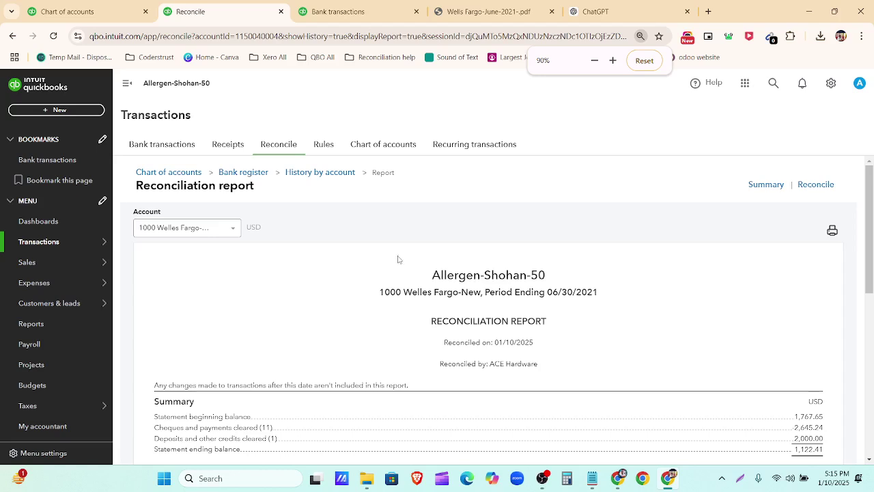
pyautogui.click(643, 61)
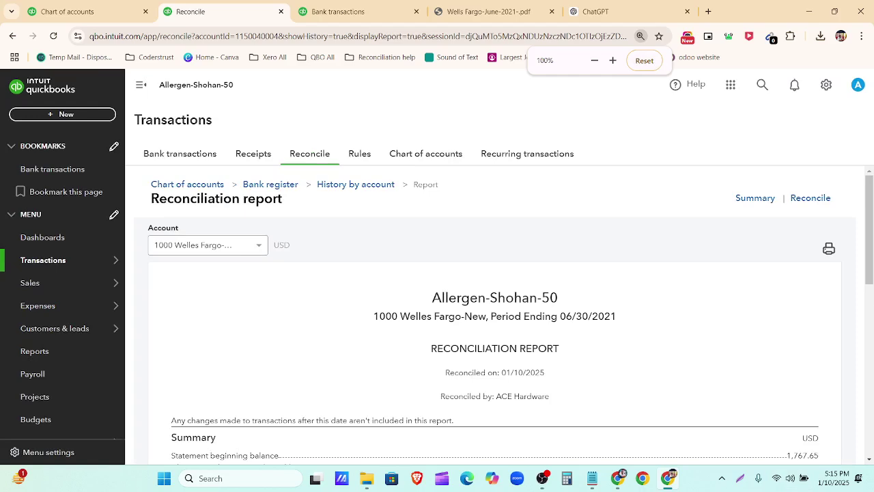
# Step: In Google Drive, open Assignment 5's Credit Card Statements folder
pyautogui.click(618, 478)
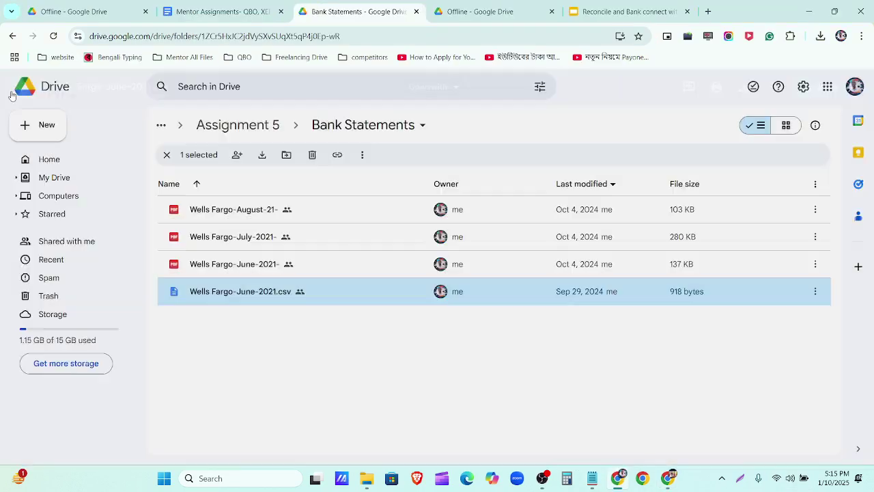
pyautogui.click(18, 87)
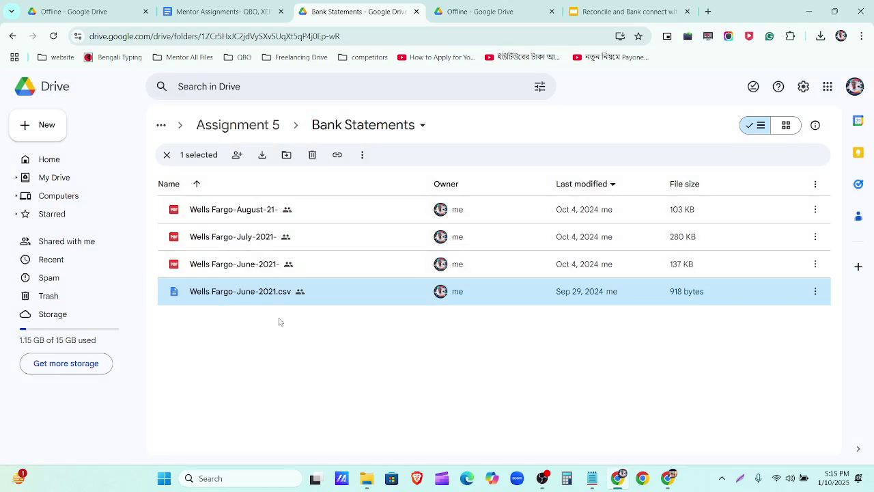
pyautogui.click(260, 129)
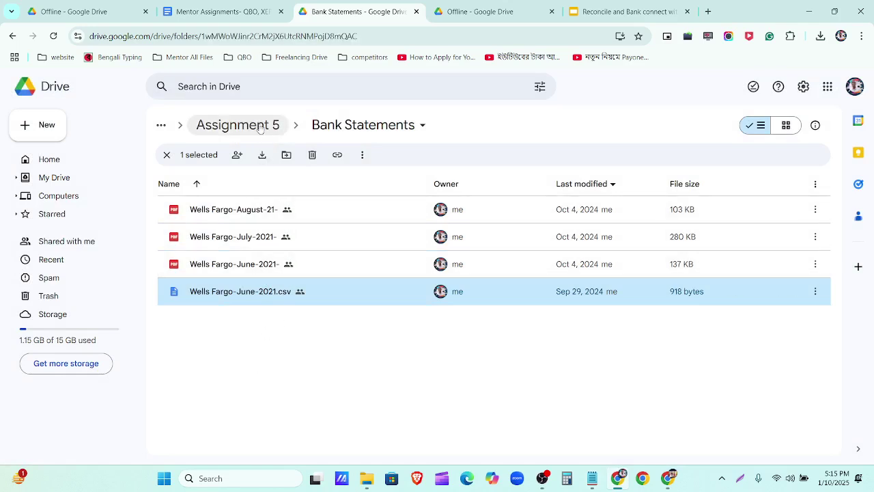
pyautogui.doubleClick(292, 241)
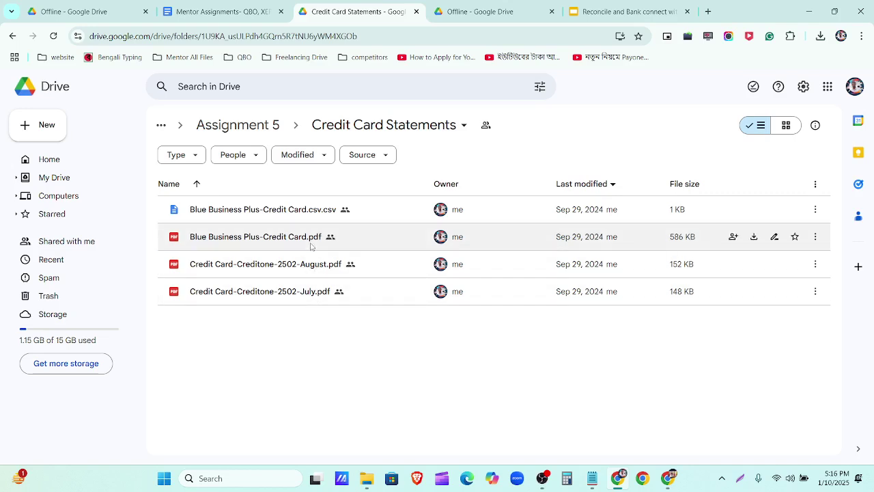
# Step: Read the Blue Business Plus PDF's $31,083.42 new and $30,345.10 previous balances, then return to QuickBooks
pyautogui.doubleClick(310, 244)
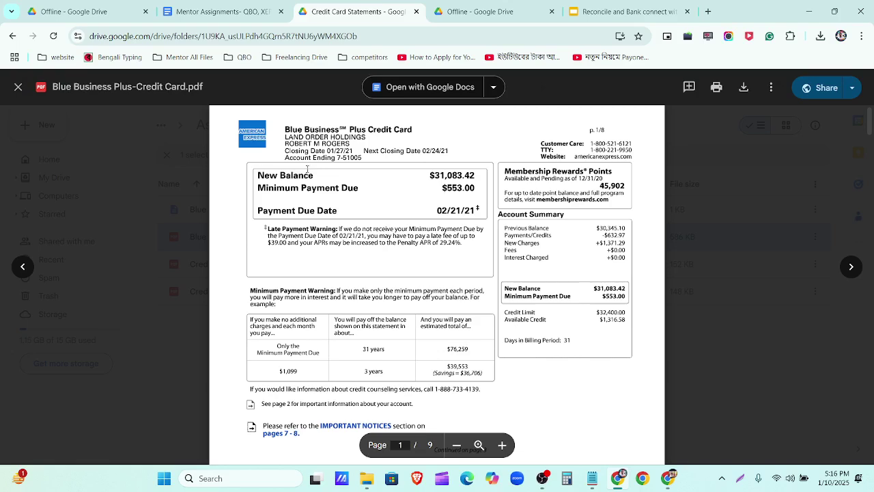
pyautogui.hotkey('ctrl', '=')
pyautogui.hotkey('ctrl', '=')
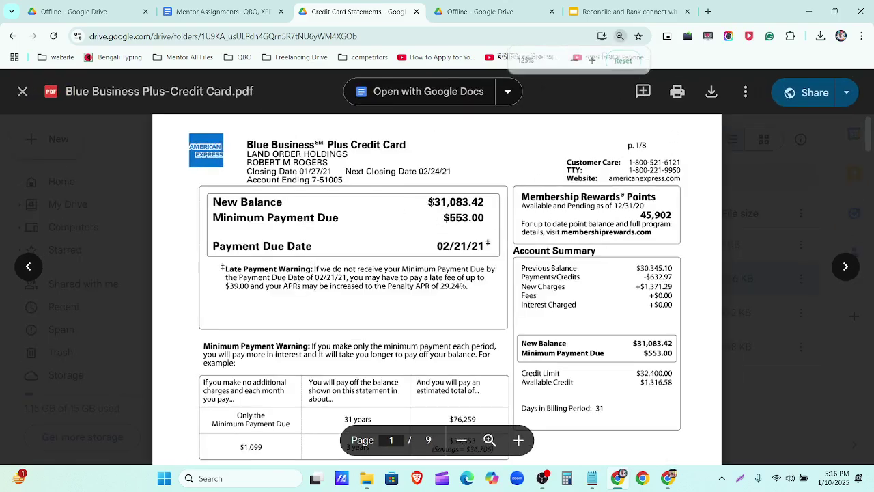
pyautogui.moveTo(427, 202); pyautogui.dragTo(484, 202)
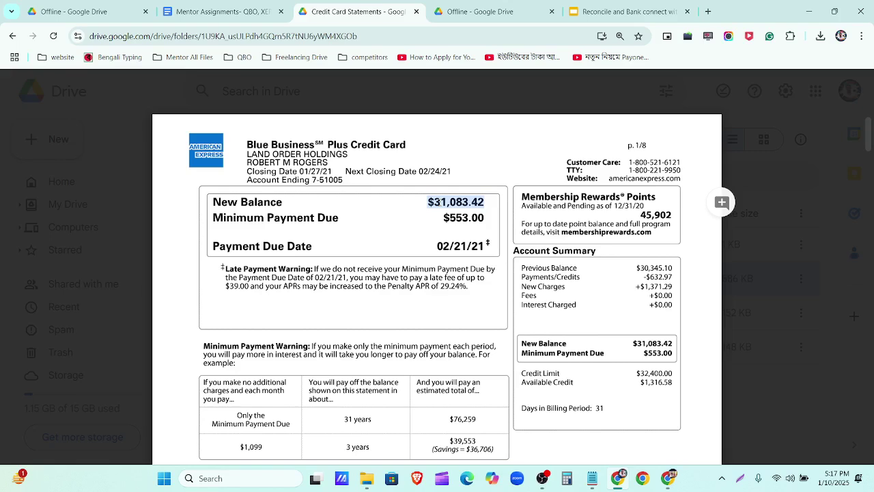
pyautogui.scroll(-2, 453, 229)
pyautogui.scroll(2, 578, 286)
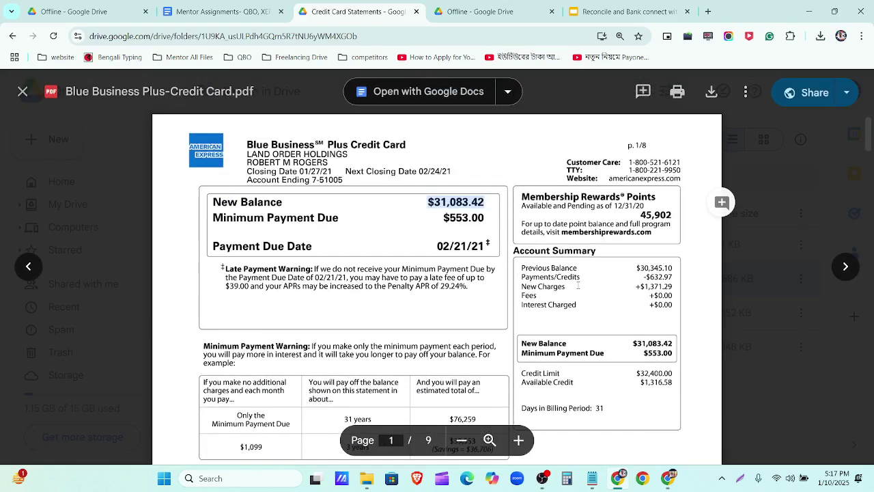
pyautogui.moveTo(634, 267); pyautogui.dragTo(675, 268)
pyautogui.hotkey('ctrl', 'c')
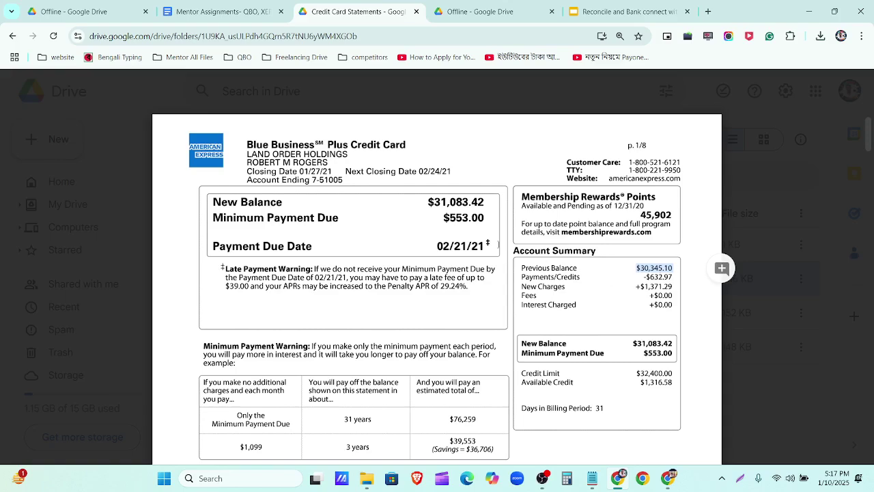
pyautogui.scroll(-5, 451, 289)
pyautogui.scroll(5, 450, 288)
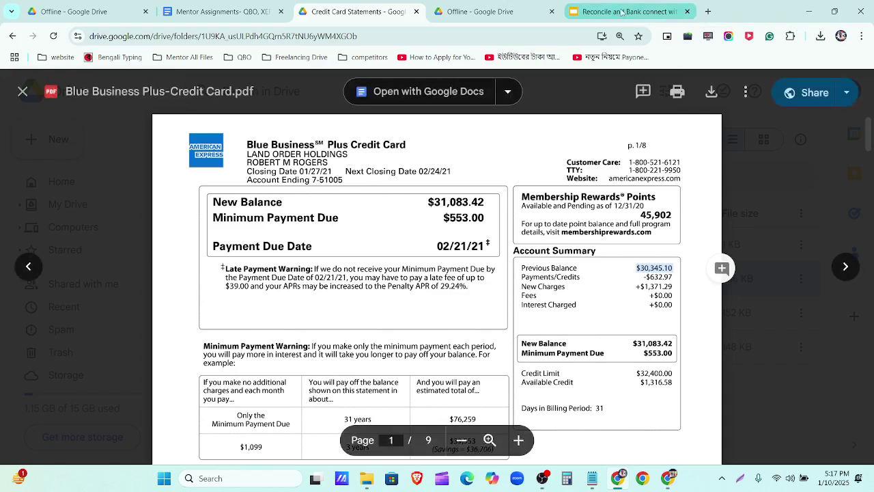
pyautogui.click(666, 480)
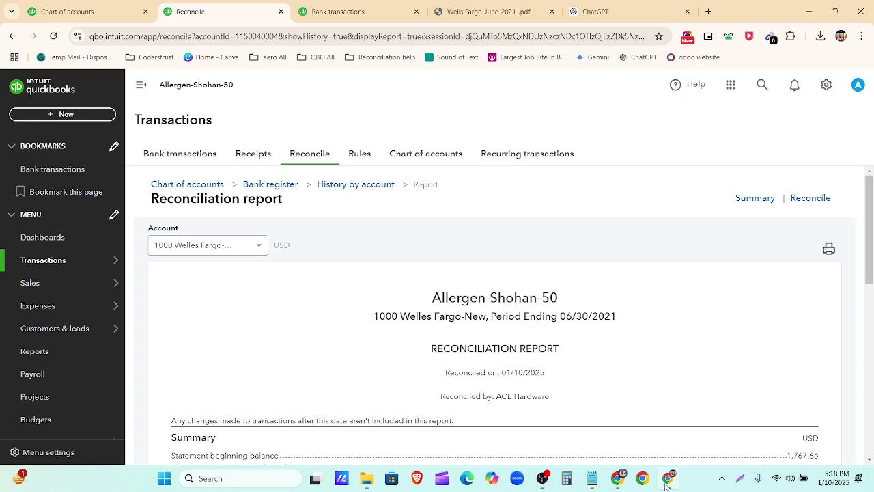
# Step: Navigate from Sales and Expenses to Reconcile and open the Chart of accounts
pyautogui.click(54, 288)
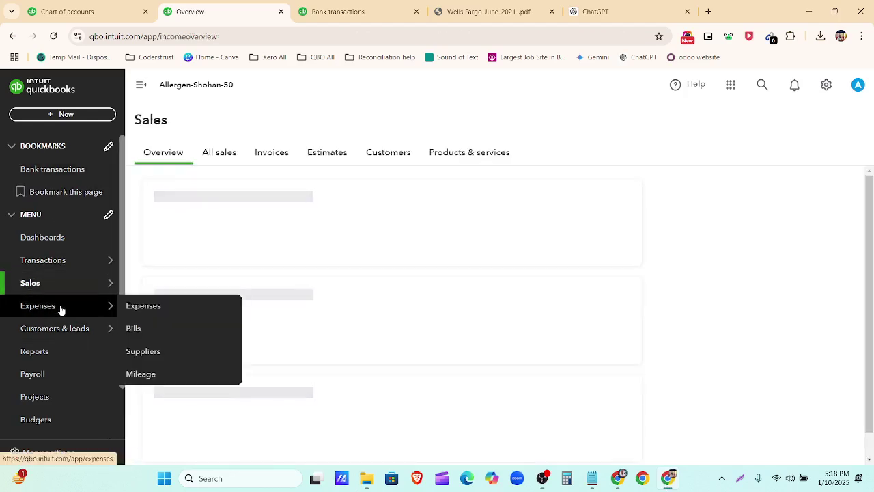
pyautogui.click(60, 308)
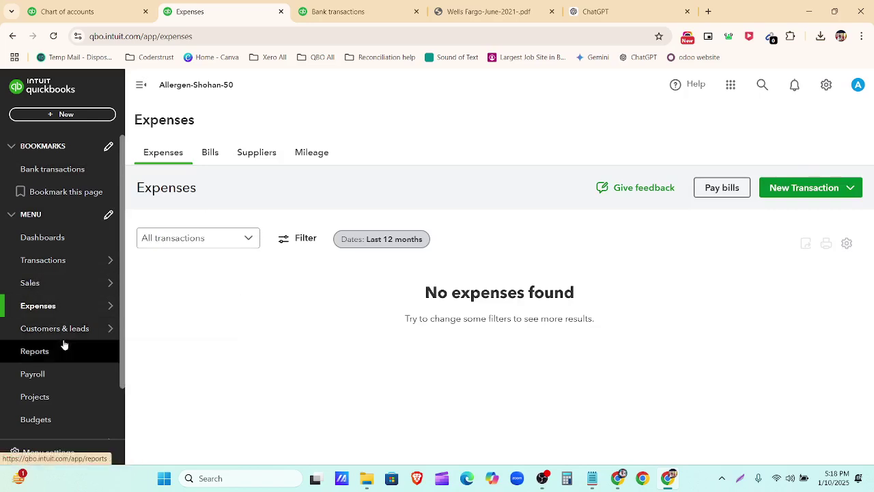
pyautogui.moveTo(64, 338)
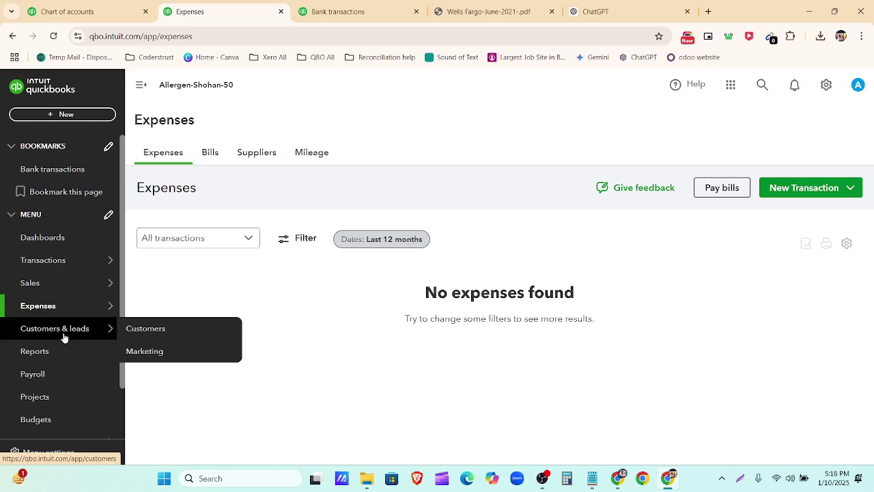
pyautogui.click(60, 264)
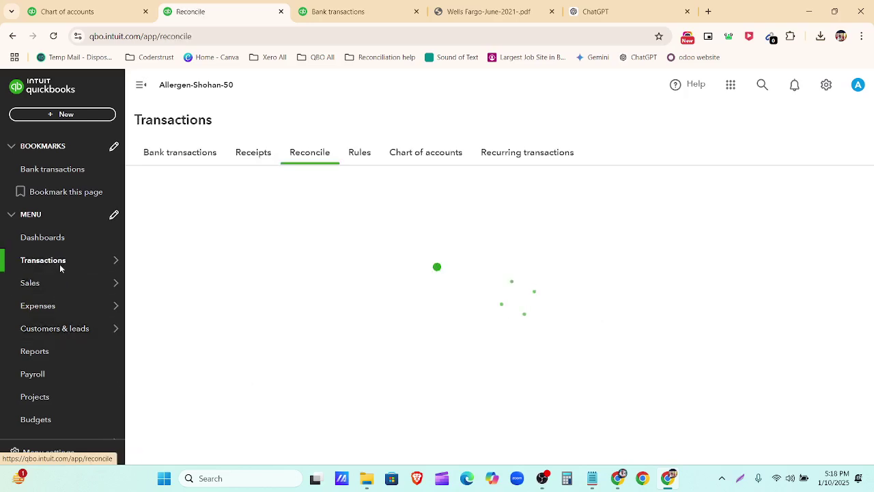
pyautogui.click(421, 156)
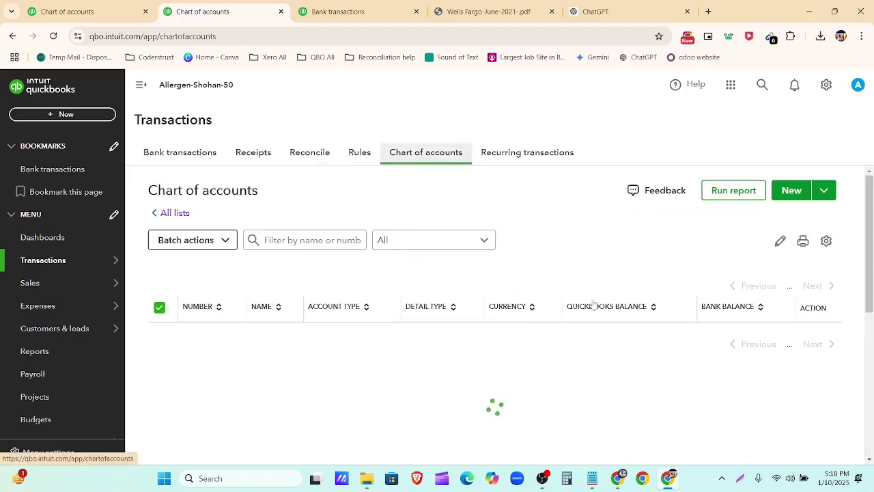
# Step: Start a new account named 'Blue Business Plus Credit Card' with number 2000
pyautogui.click(797, 191)
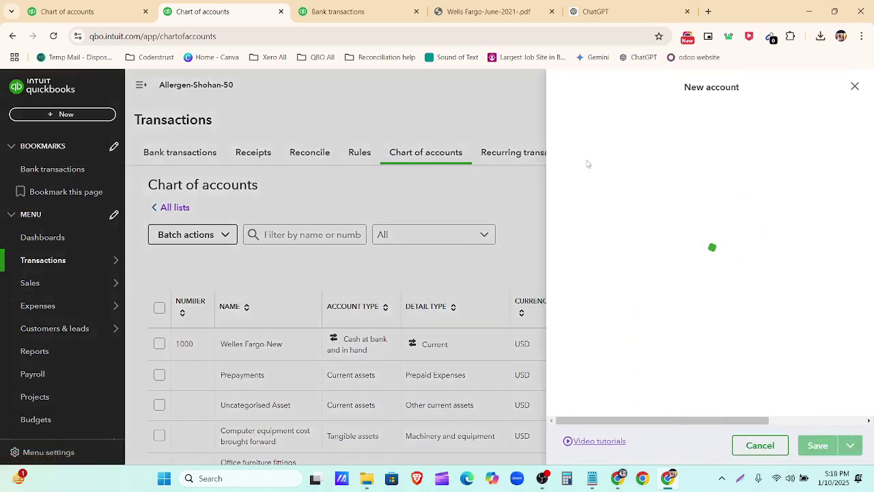
pyautogui.click(588, 134)
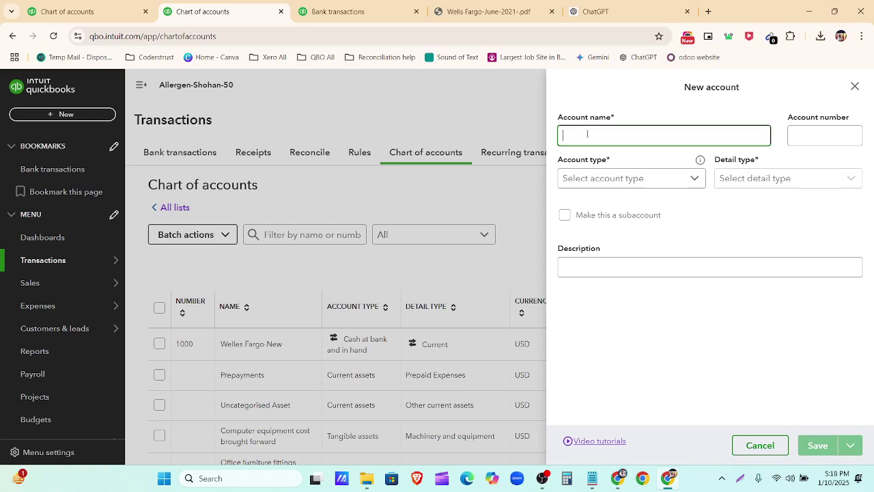
pyautogui.write('Blue Business Plus')
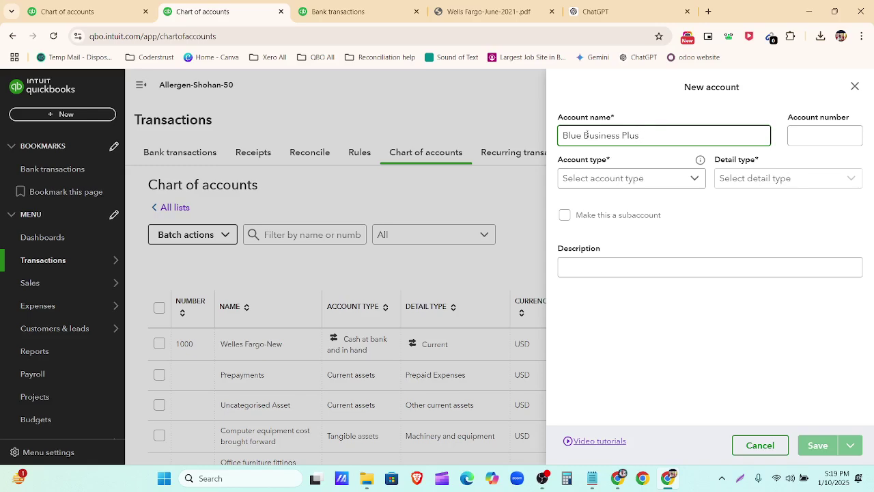
pyautogui.write('Credit Card')
pyautogui.click(834, 135)
pyautogui.write('2')
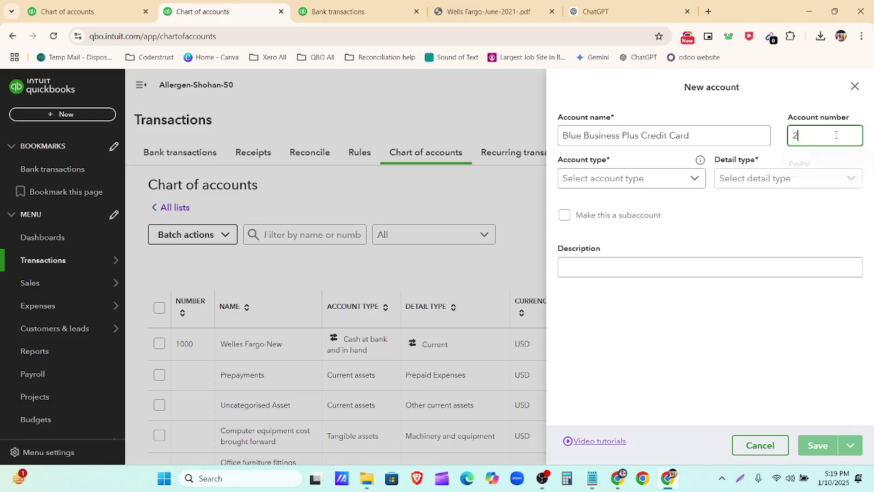
pyautogui.write('000')
# Step: Make it a Credit Card account with a 30,345.10 opening balance
pyautogui.click(681, 179)
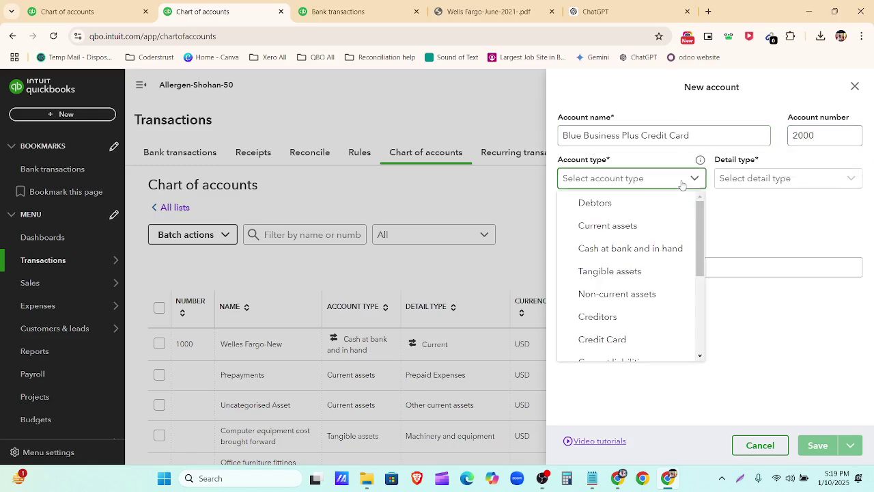
pyautogui.scroll(-1, 665, 281)
pyautogui.click(638, 282)
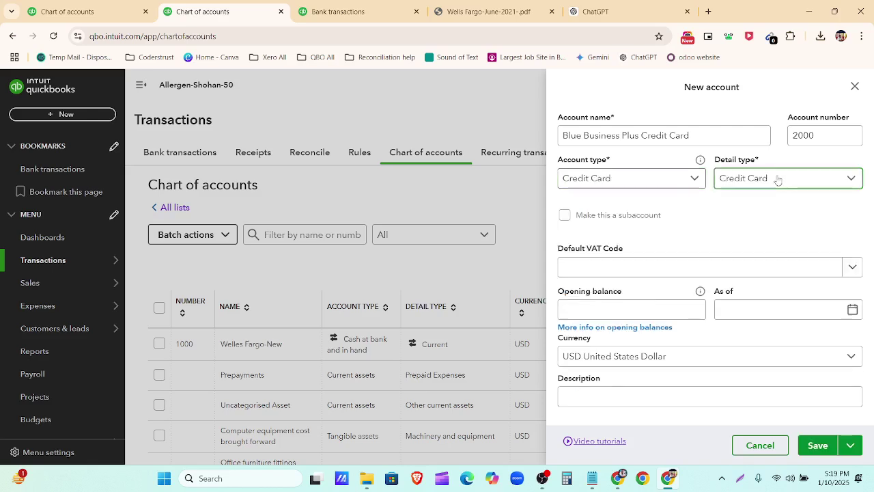
pyautogui.click(776, 180)
pyautogui.click(681, 302)
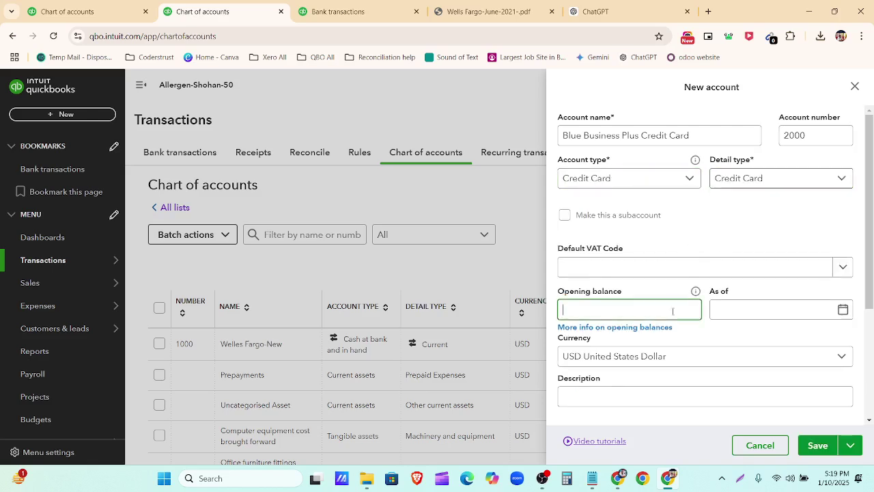
pyautogui.hotkey('ctrl', 'v')
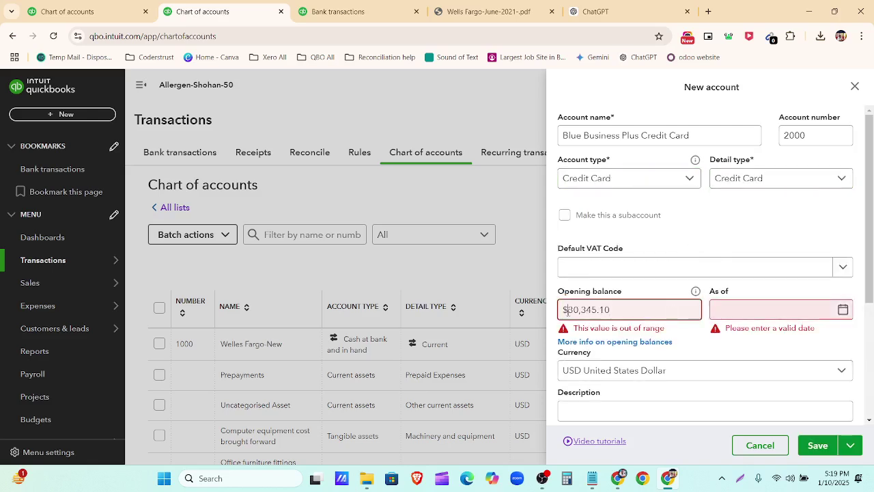
pyautogui.click(567, 312)
pyautogui.press('BackSpace')
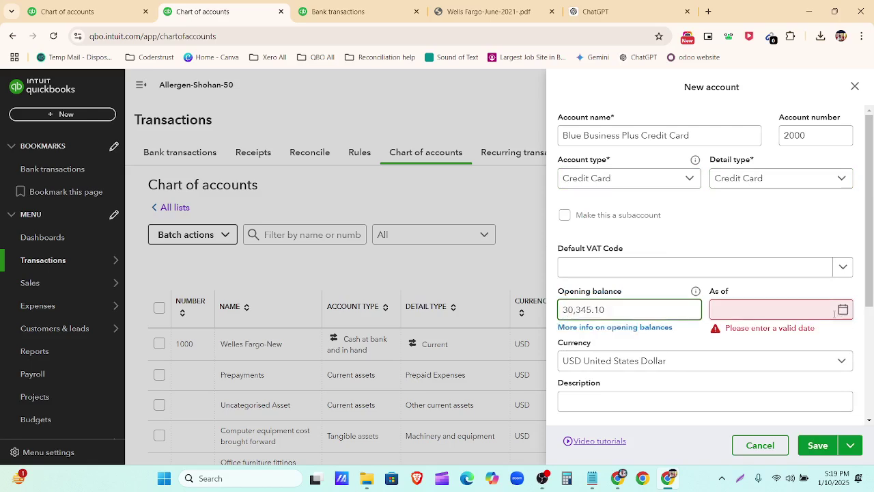
pyautogui.click(818, 198)
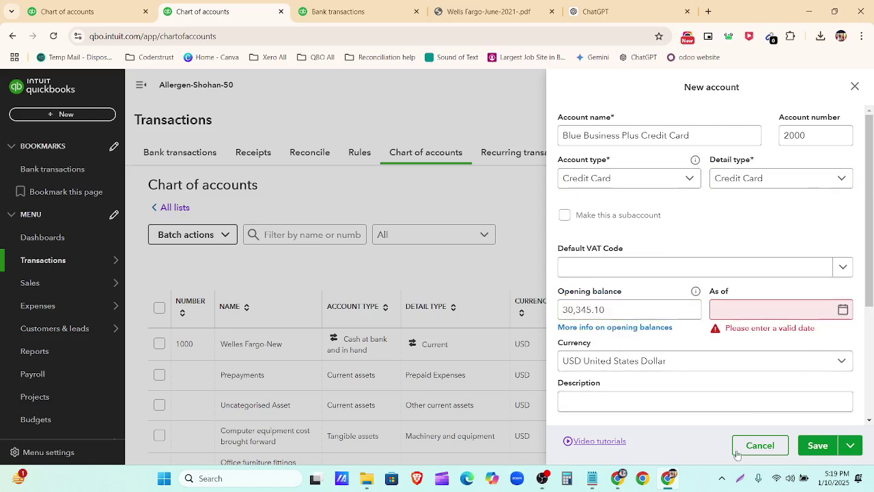
pyautogui.click(618, 481)
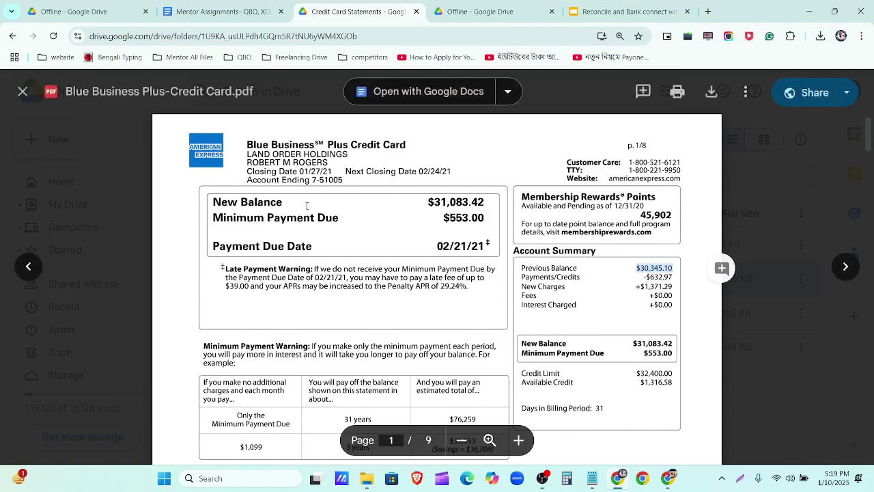
# Step: Check the statement's dates: autopay payment 01/18/21, credit 12/31/20, first charge 12/28/20
pyautogui.scroll(-18, 400, 198)
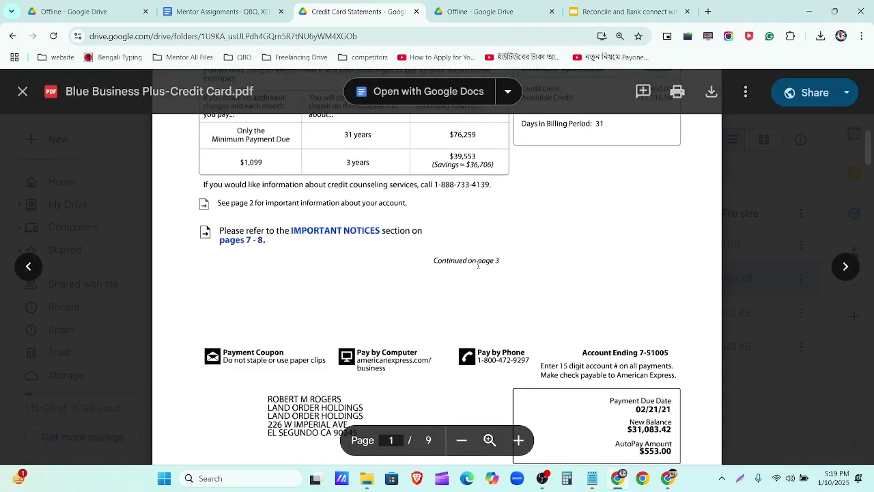
pyautogui.scroll(-10, 428, 307)
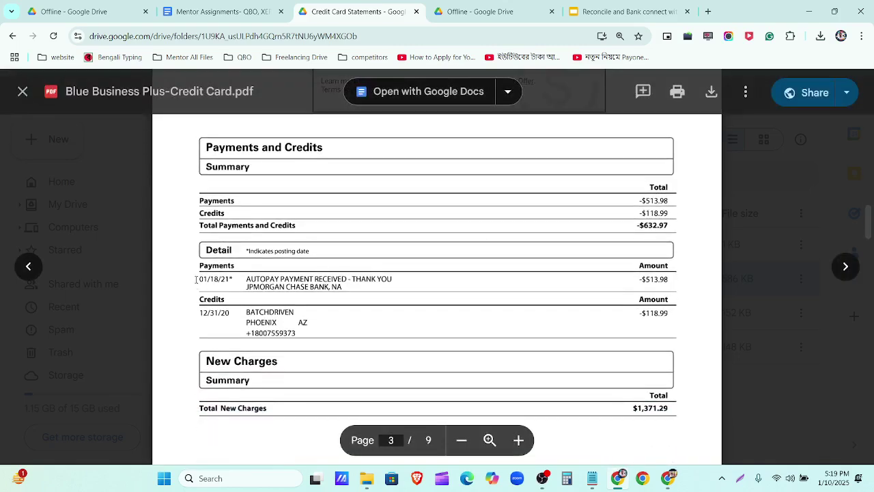
pyautogui.moveTo(196, 279); pyautogui.dragTo(233, 281)
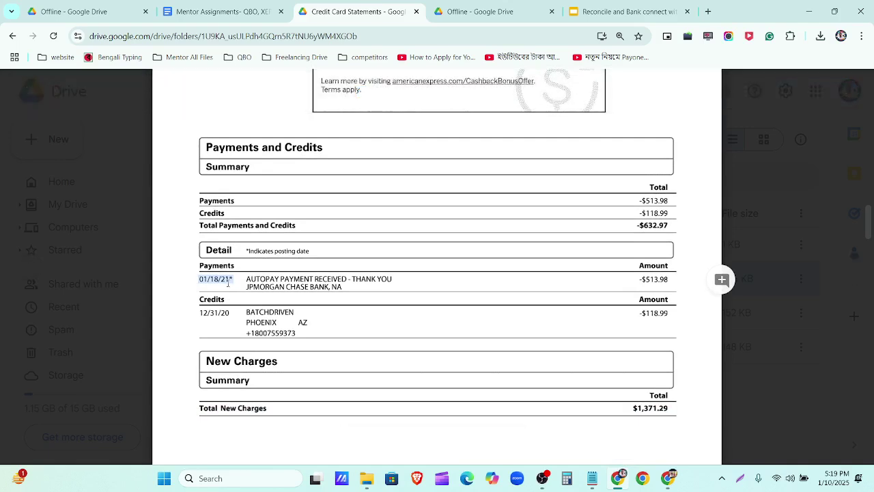
pyautogui.moveTo(197, 312); pyautogui.dragTo(230, 313)
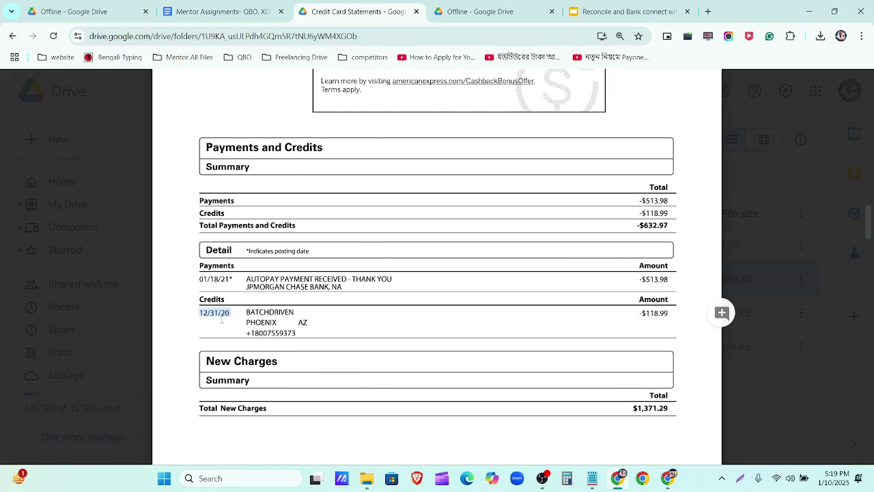
pyautogui.scroll(-4, 225, 325)
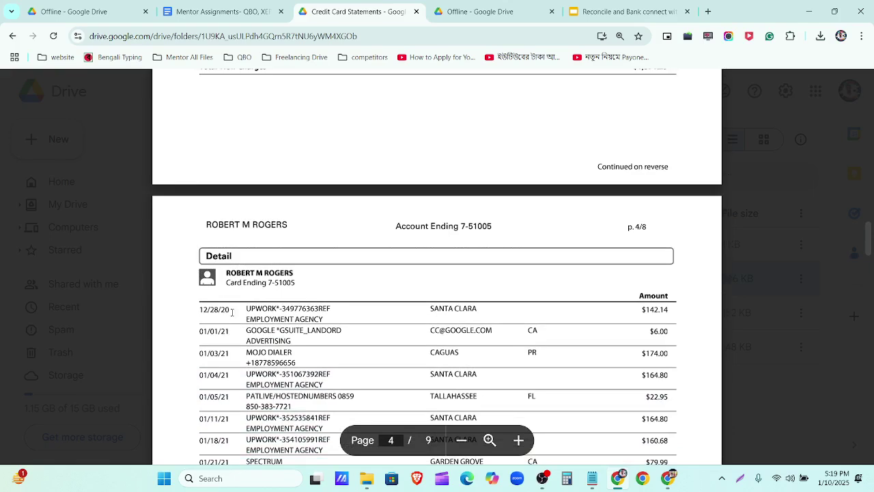
pyautogui.doubleClick(220, 310)
pyautogui.scroll(-1, 229, 291)
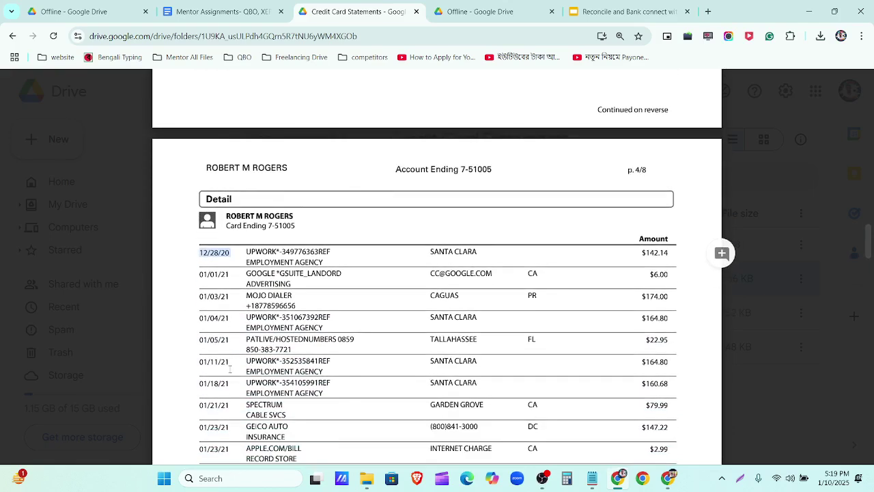
pyautogui.scroll(-2, 230, 369)
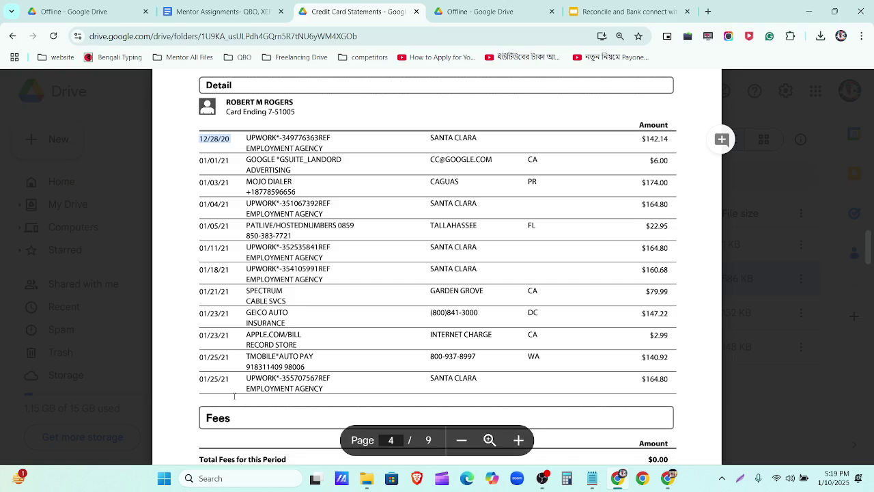
pyautogui.click(668, 478)
# Step: Set the opening balance As of date to 12/10/2020
pyautogui.click(842, 310)
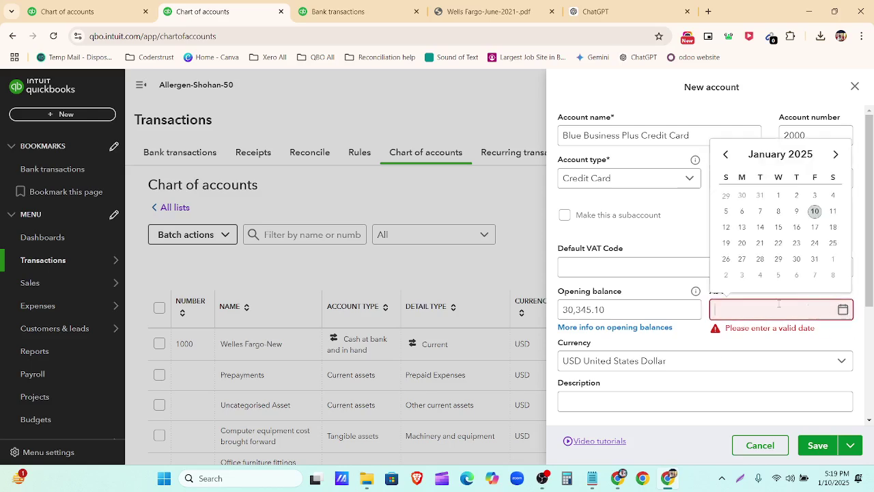
pyautogui.click(725, 153)
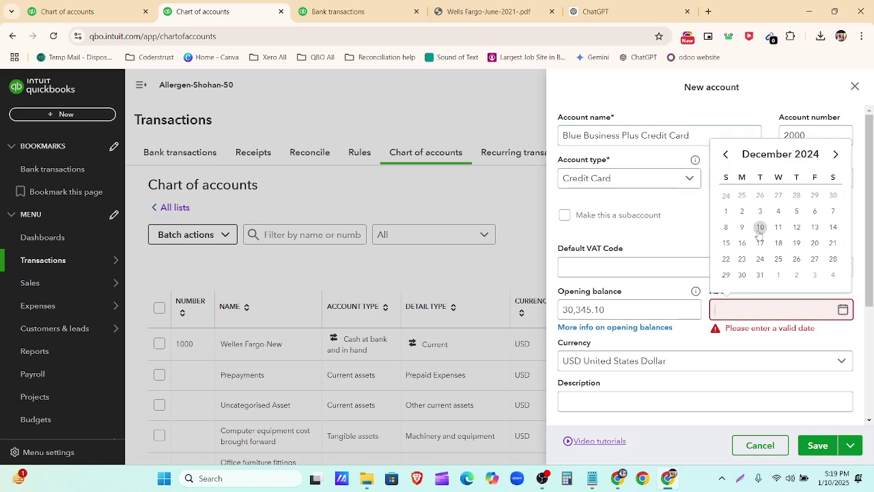
pyautogui.click(760, 226)
pyautogui.press('BackSpace')
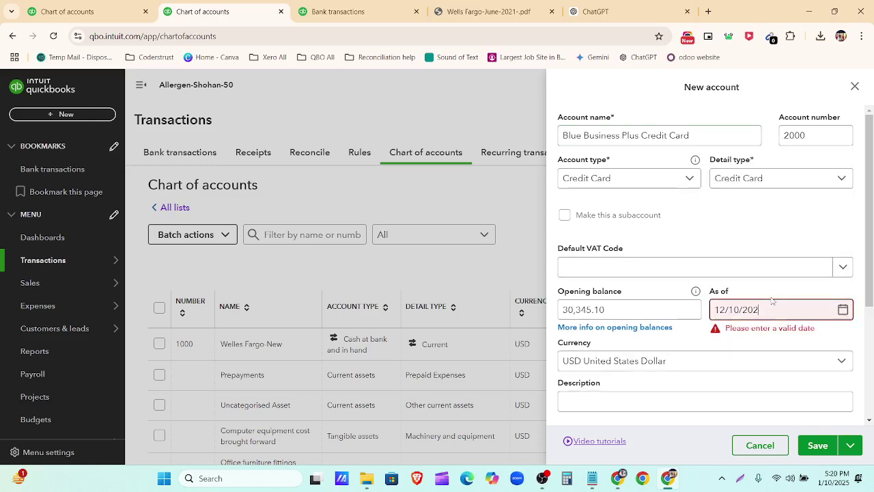
pyautogui.write('0')
pyautogui.click(705, 340)
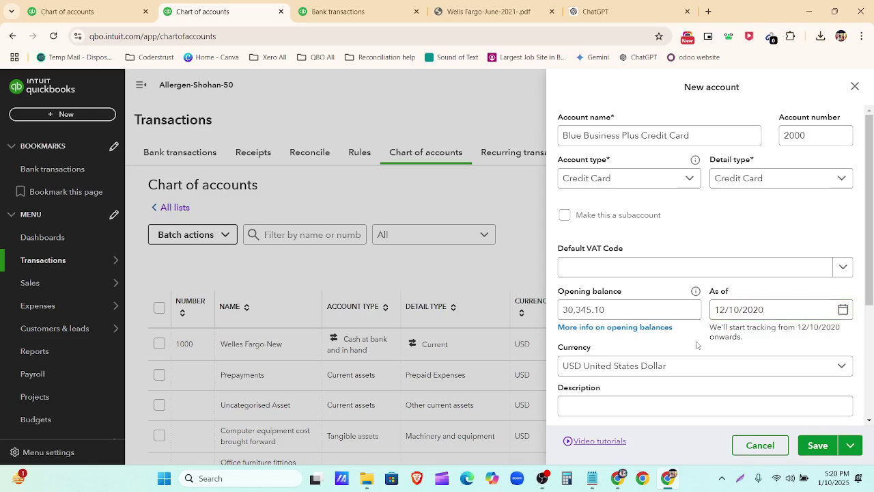
pyautogui.click(843, 311)
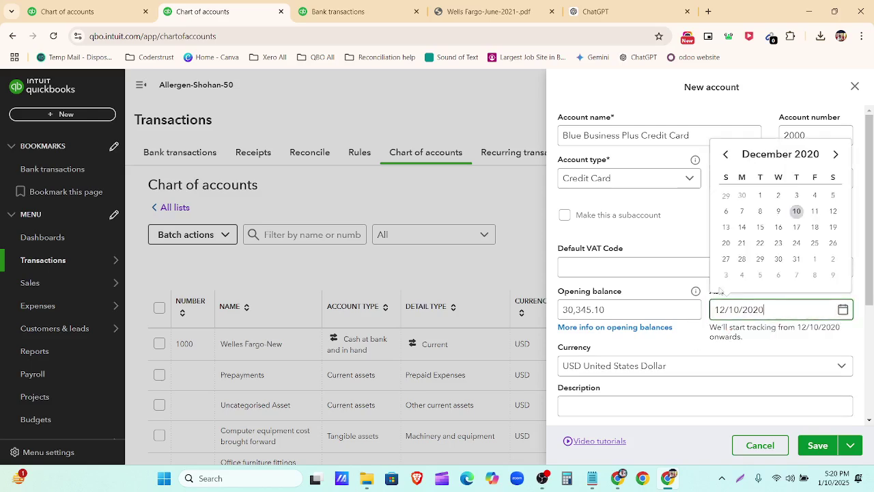
pyautogui.click(843, 310)
# Step: Save the account and confirm 2000 Blue Business Plus Credit Card appears at $30,345.10
pyautogui.click(819, 445)
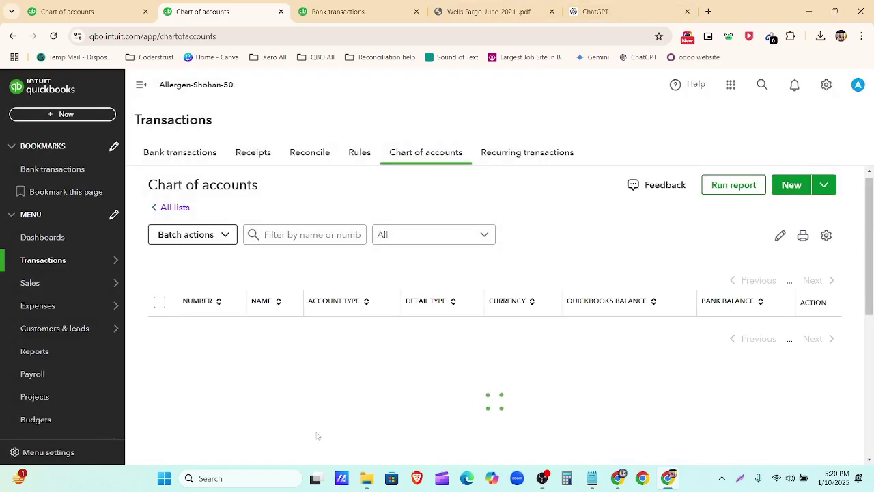
pyautogui.scroll(-6, 275, 391)
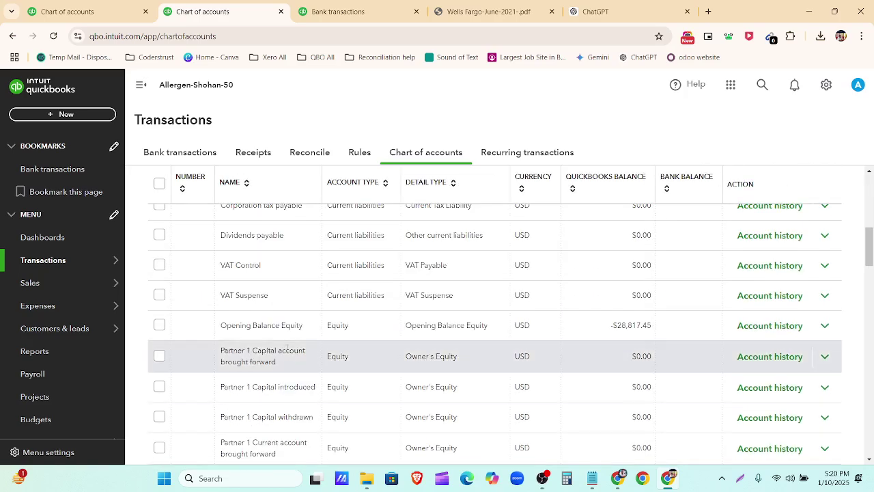
pyautogui.scroll(1, 283, 341)
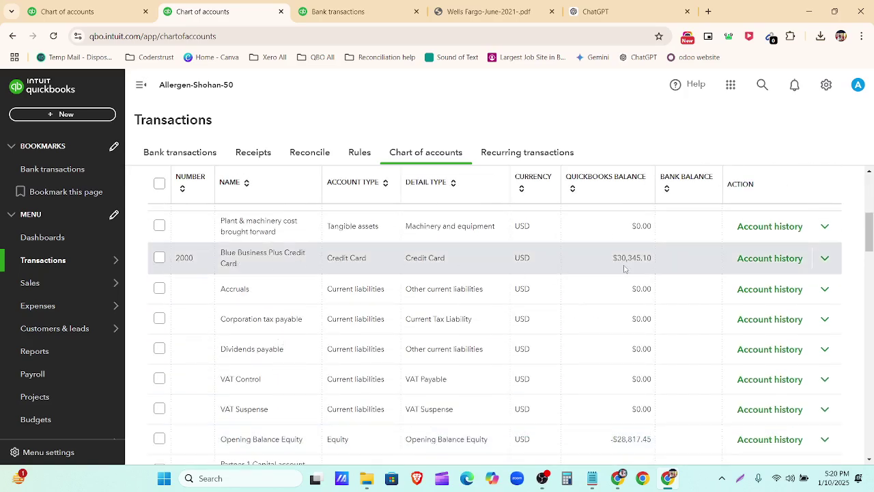
pyautogui.click(346, 9)
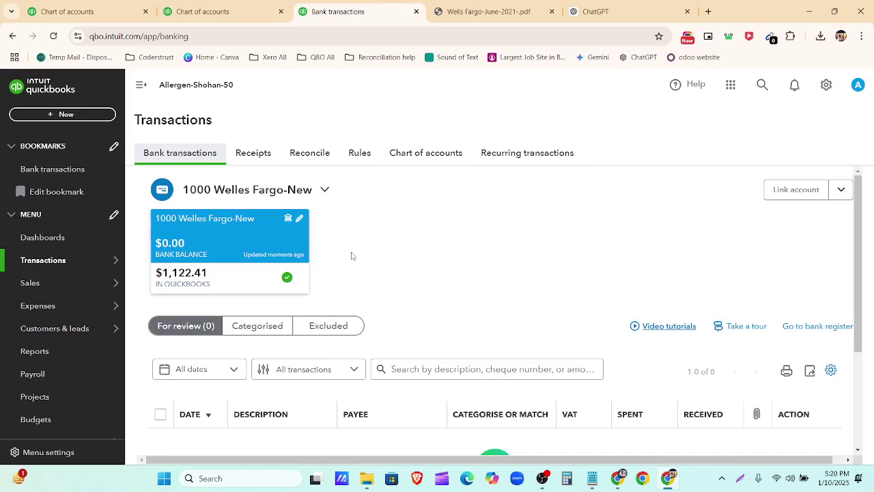
# Step: Open Upload from file for importing bank transactions, then cancel the file chooser
pyautogui.click(842, 191)
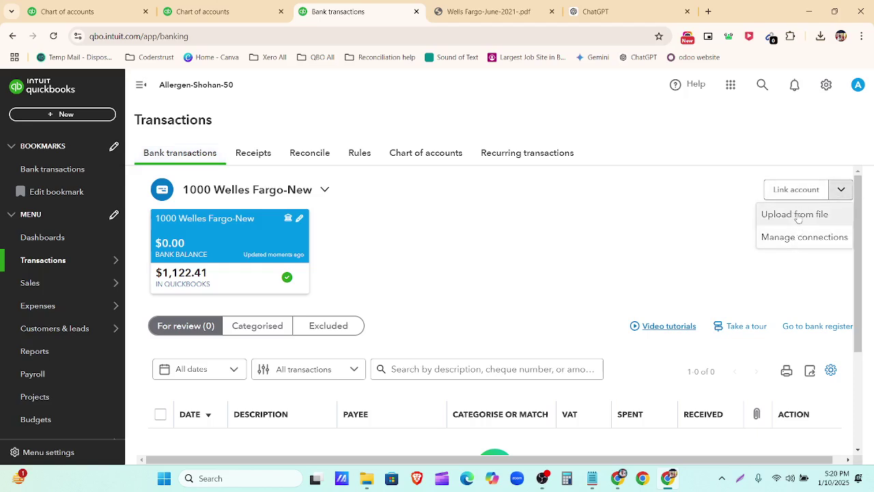
pyautogui.click(798, 216)
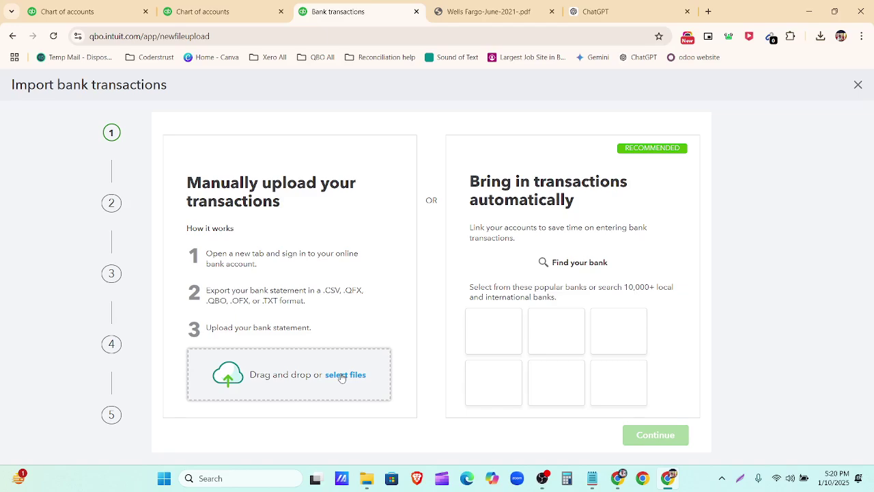
pyautogui.click(342, 375)
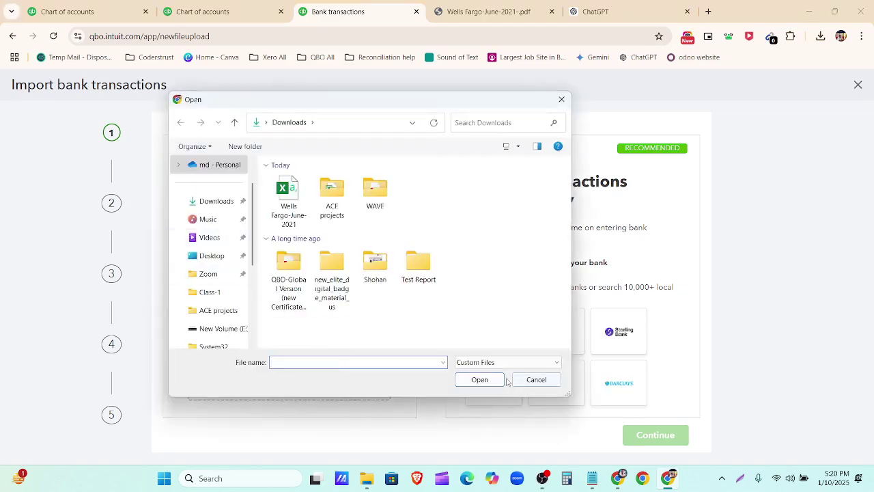
pyautogui.click(534, 380)
pyautogui.click(618, 478)
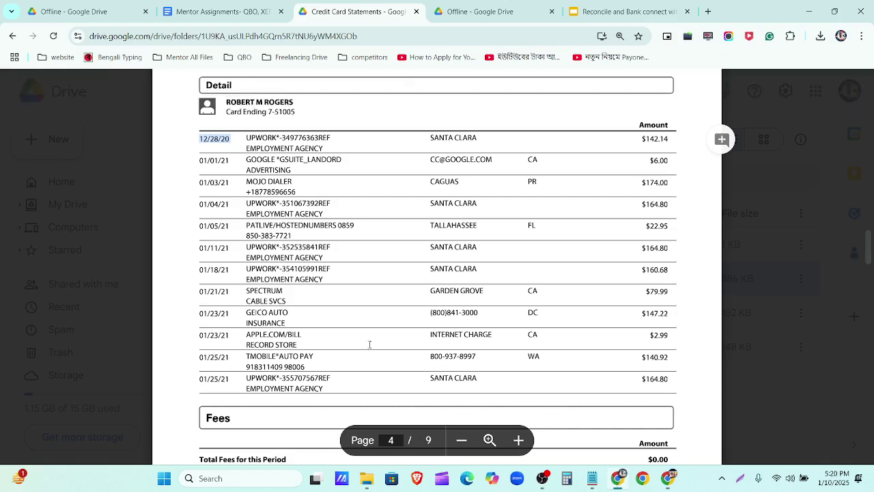
# Step: Download Blue Business Plus-Credit Card.csv from its Google Drive preview
pyautogui.click(22, 91)
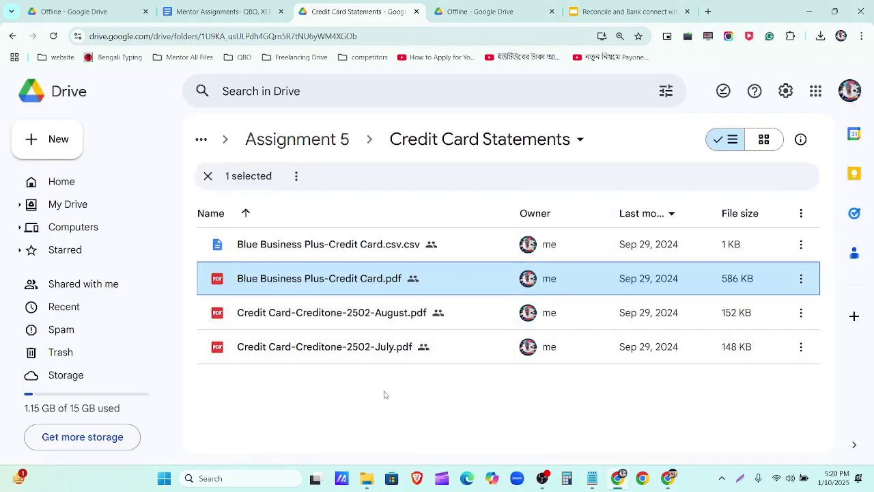
pyautogui.hotkey('ctrl', '-')
pyautogui.hotkey('ctrl', '-')
pyautogui.doubleClick(297, 212)
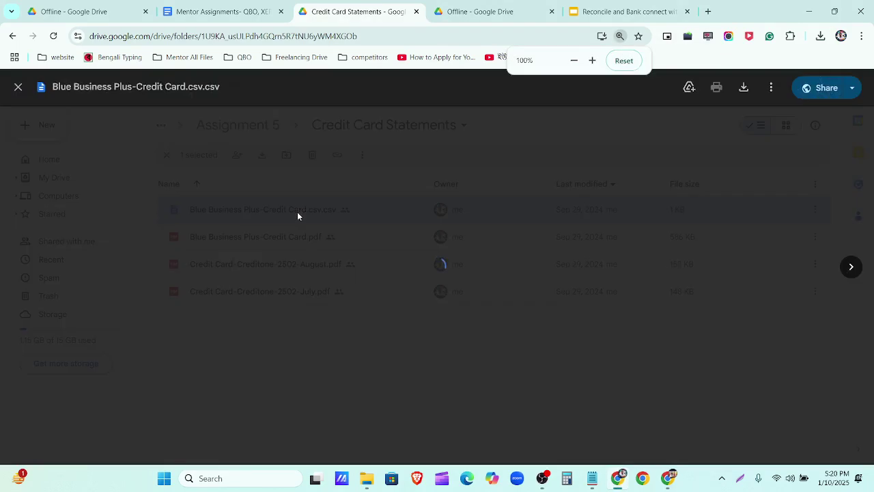
pyautogui.click(743, 89)
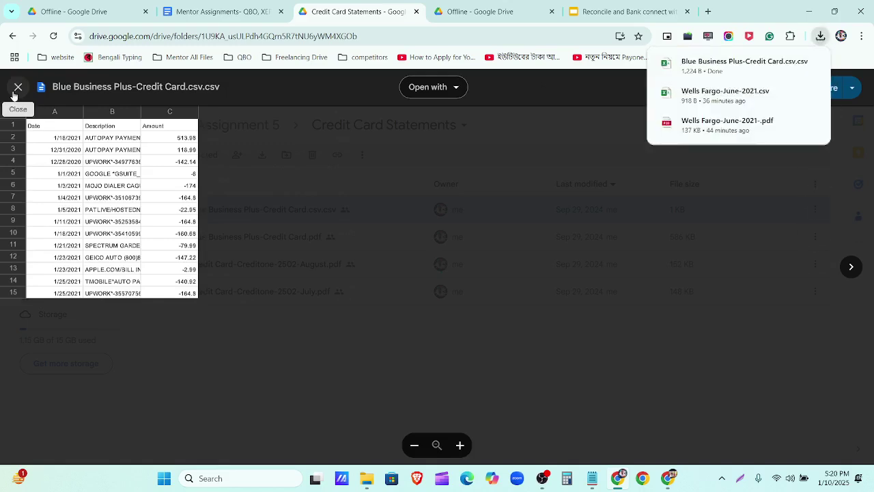
pyautogui.click(14, 93)
# Step: Pick the downloaded Blue Business Plus-Credit Card.csv for the QuickBooks bank transaction import
pyautogui.click(668, 478)
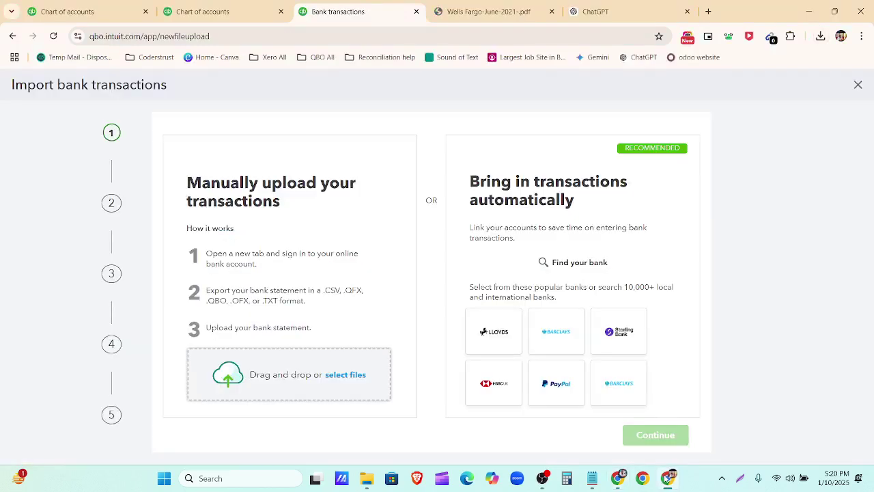
pyautogui.click(349, 383)
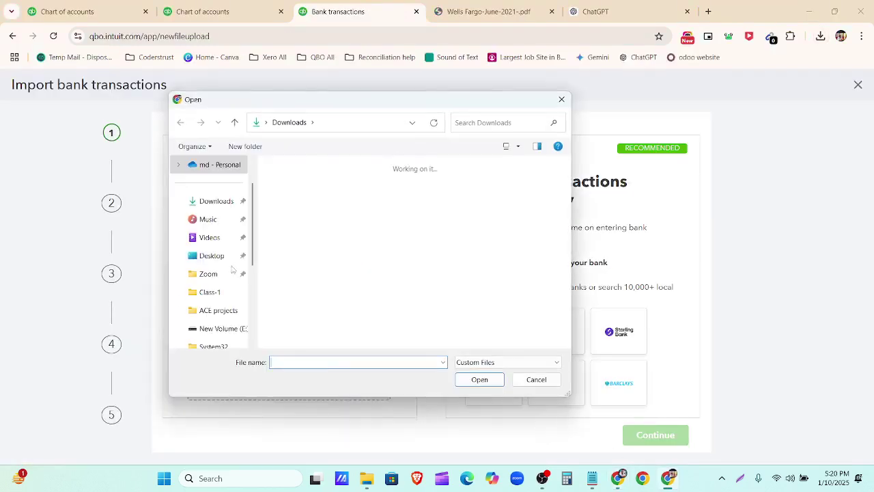
pyautogui.click(288, 205)
# Step: Attach the CSV and import it into the 2000 Blue Business Plus Credit Card account
pyautogui.click(478, 381)
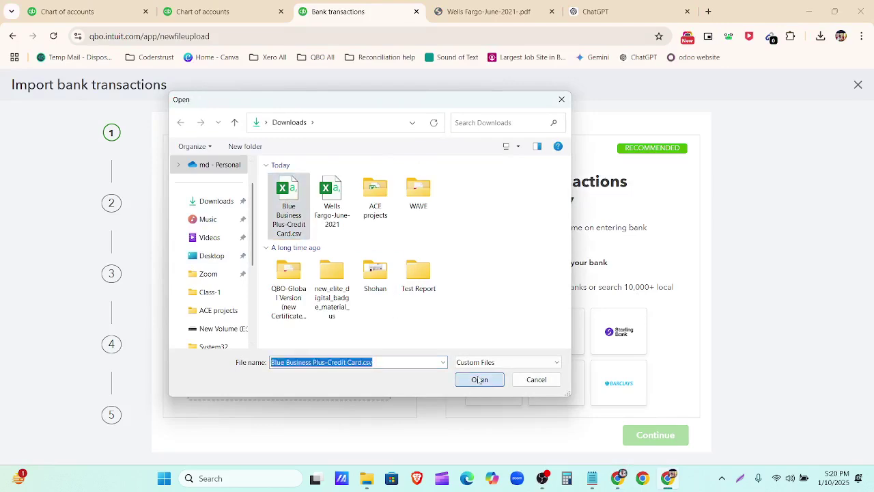
pyautogui.click(666, 444)
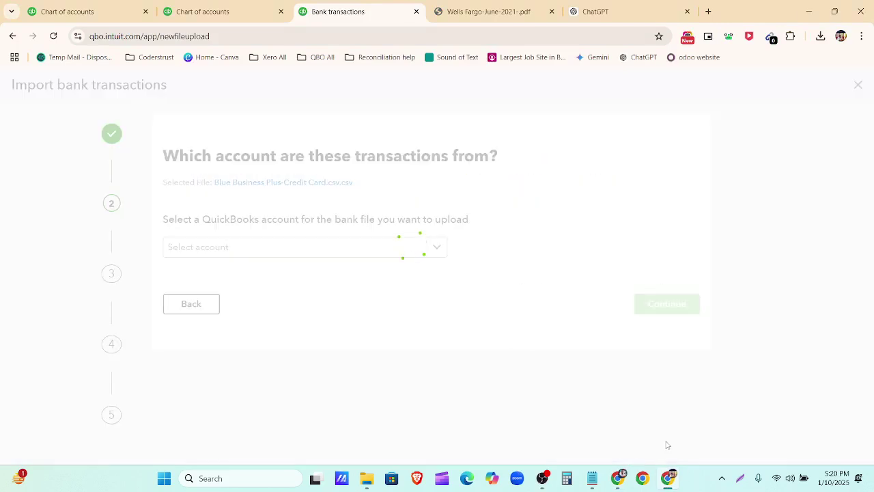
pyautogui.click(435, 247)
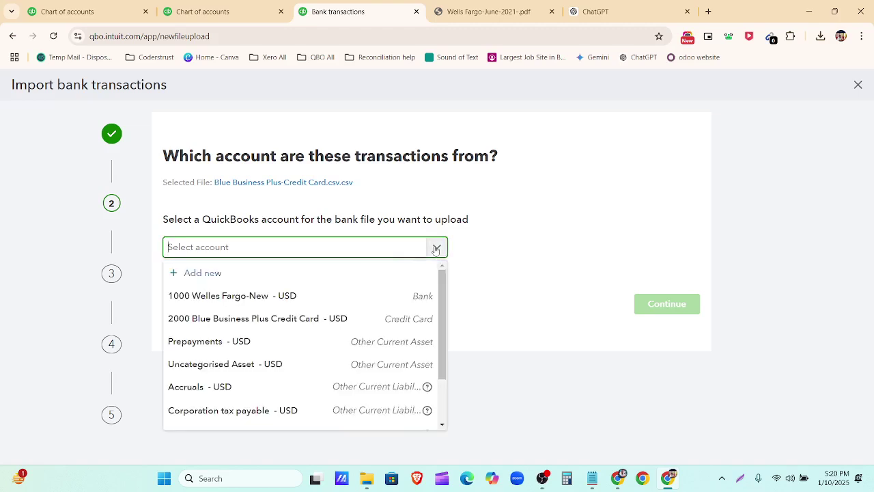
pyautogui.click(341, 316)
pyautogui.click(676, 305)
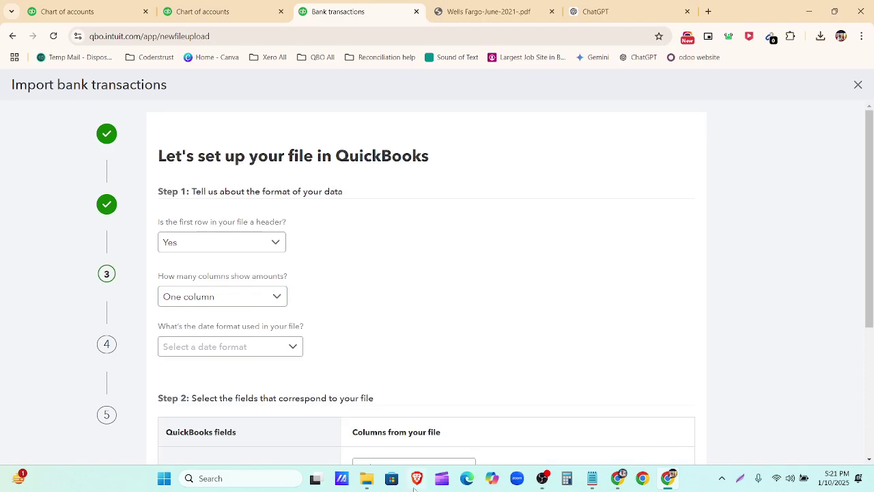
pyautogui.click(367, 480)
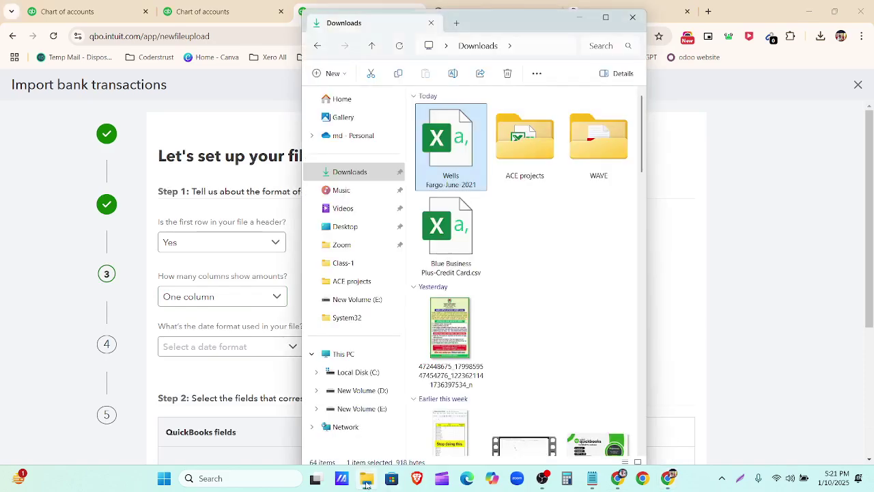
# Step: Open the CSV in Excel, fit columns A–C, and paste the 30345.1 total into C16
pyautogui.doubleClick(446, 236)
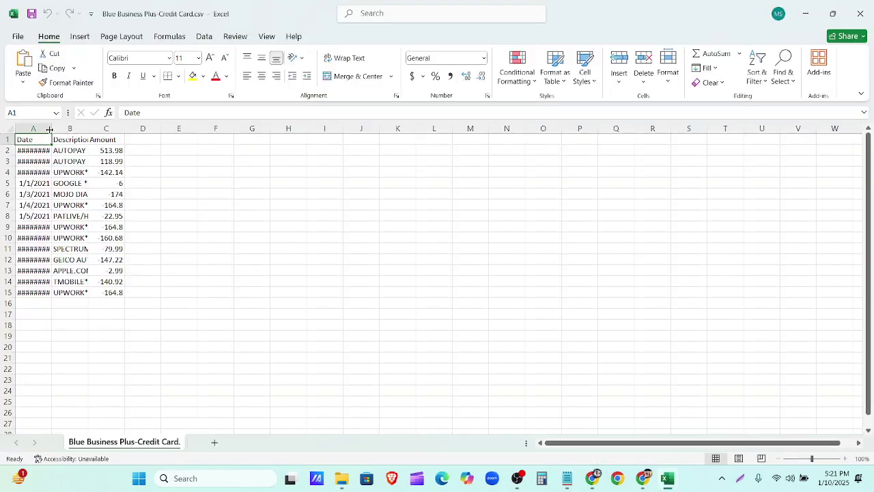
pyautogui.doubleClick(51, 129)
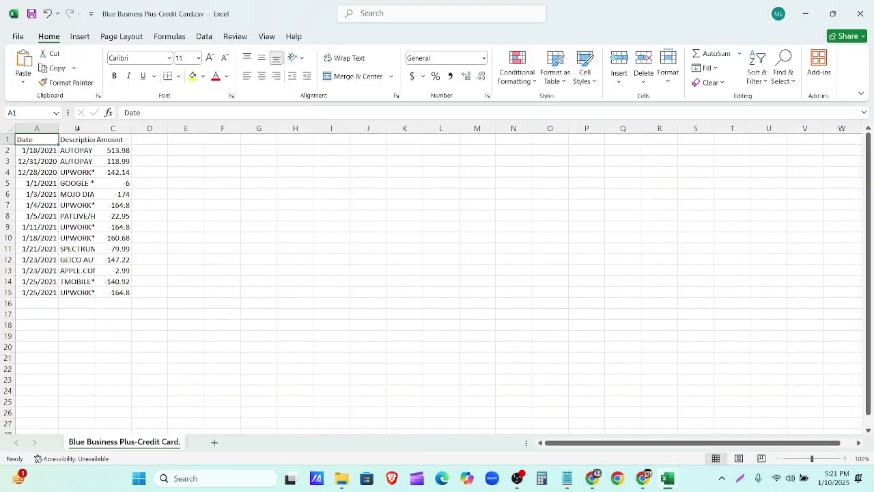
pyautogui.doubleClick(98, 149)
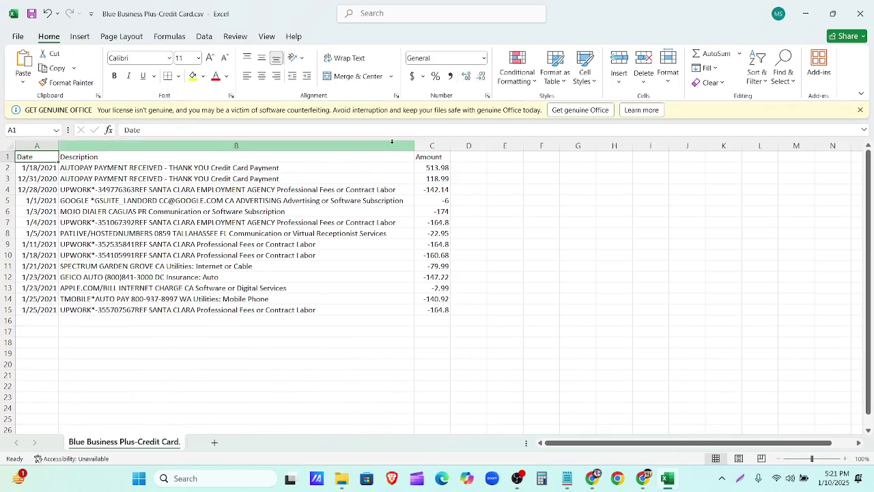
pyautogui.moveTo(450, 150); pyautogui.dragTo(445, 150)
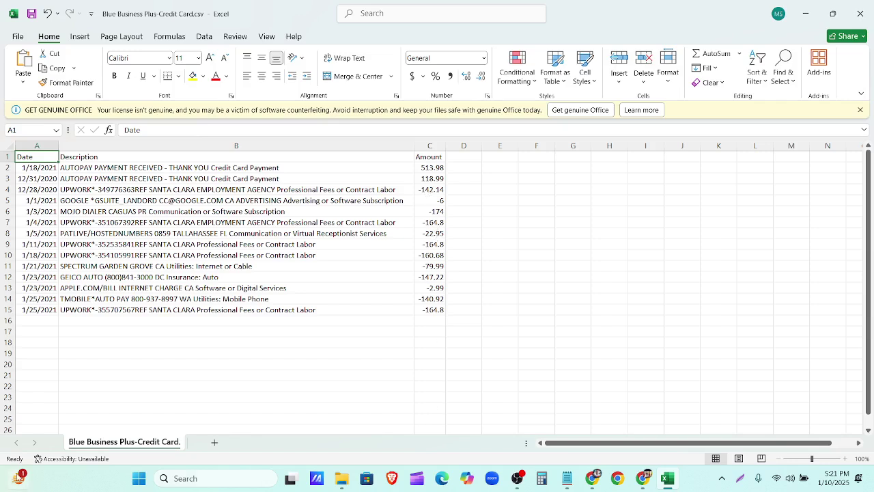
pyautogui.click(427, 321)
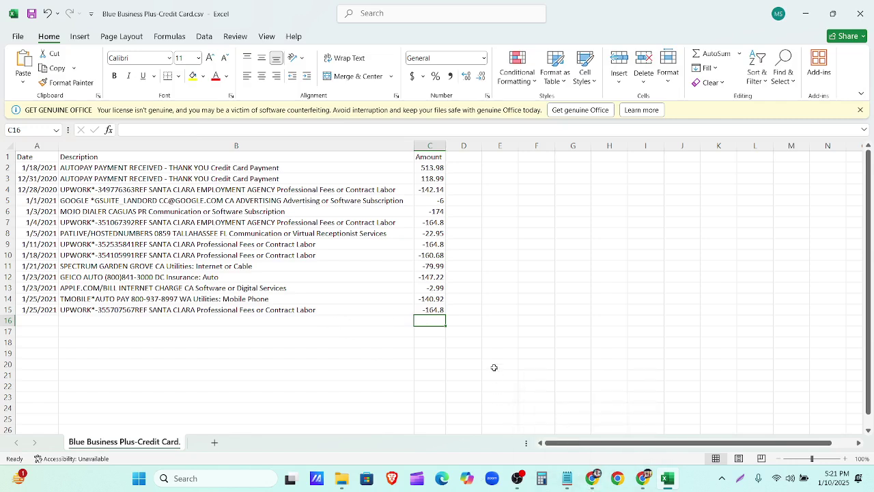
pyautogui.write('30345.1')
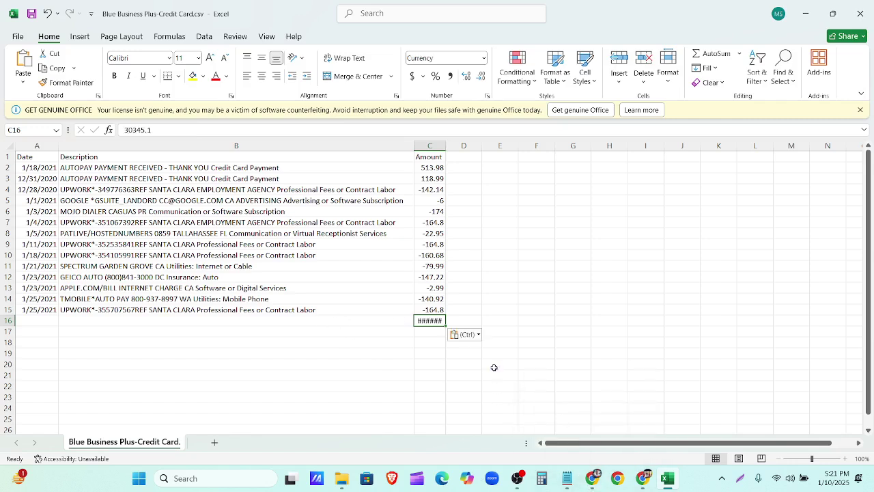
pyautogui.moveTo(449, 147); pyautogui.dragTo(457, 147)
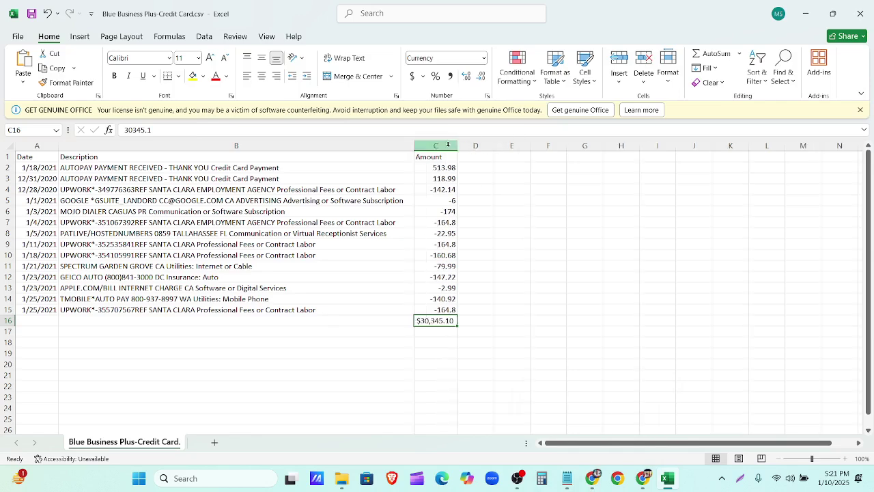
# Step: Change the C16 entry to -30345.10
pyautogui.doubleClick(420, 320)
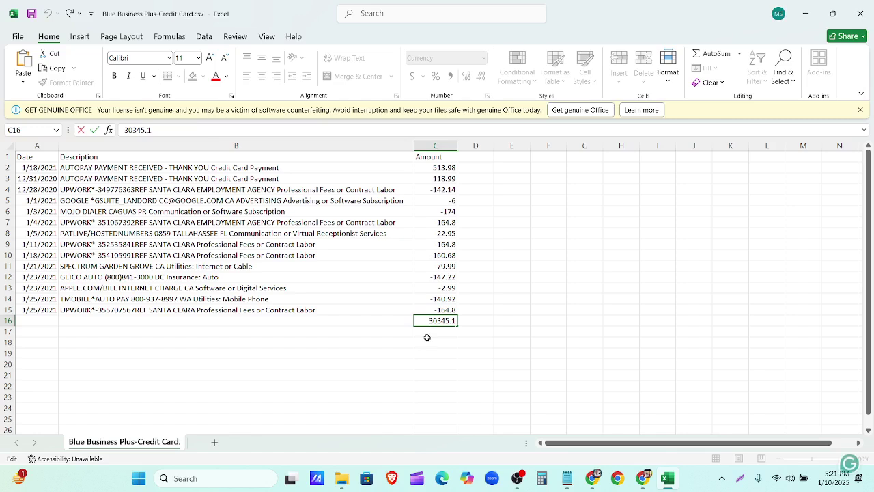
pyautogui.write('-')
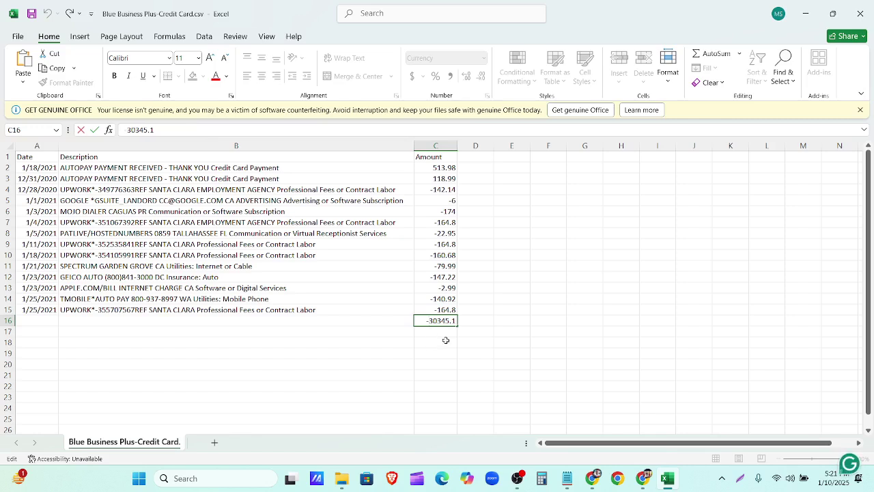
pyautogui.click(439, 332)
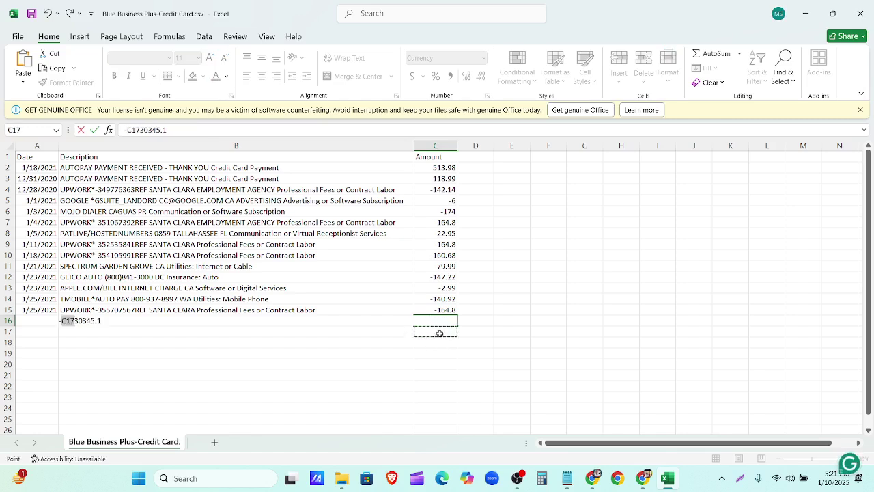
pyautogui.press('BackSpace')
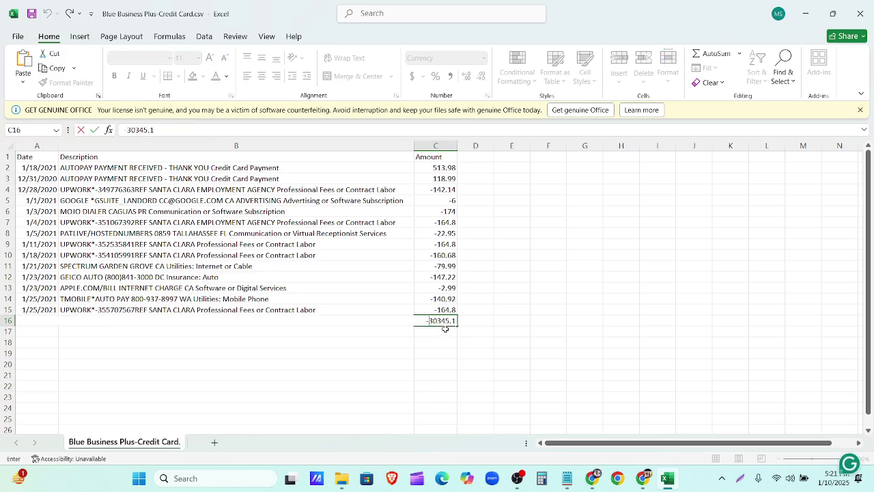
pyautogui.moveTo(456, 320); pyautogui.dragTo(421, 319)
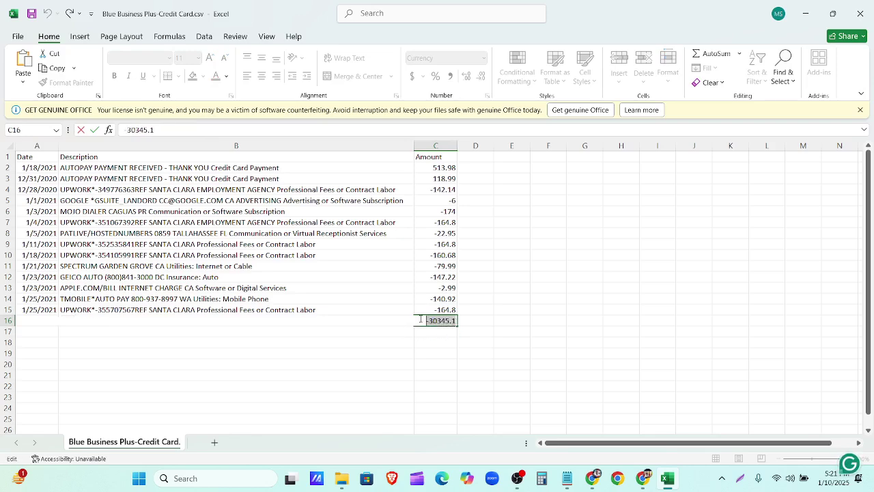
pyautogui.press('BackSpace')
pyautogui.write('-')
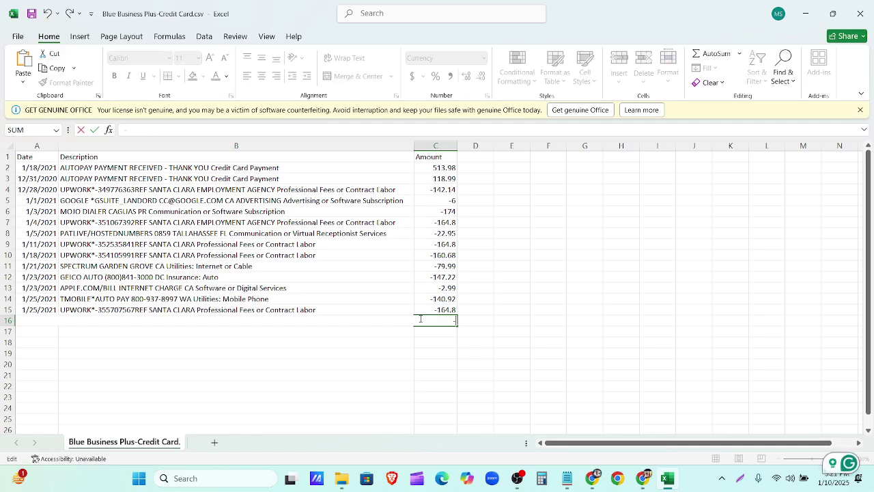
pyautogui.write('30345.10')
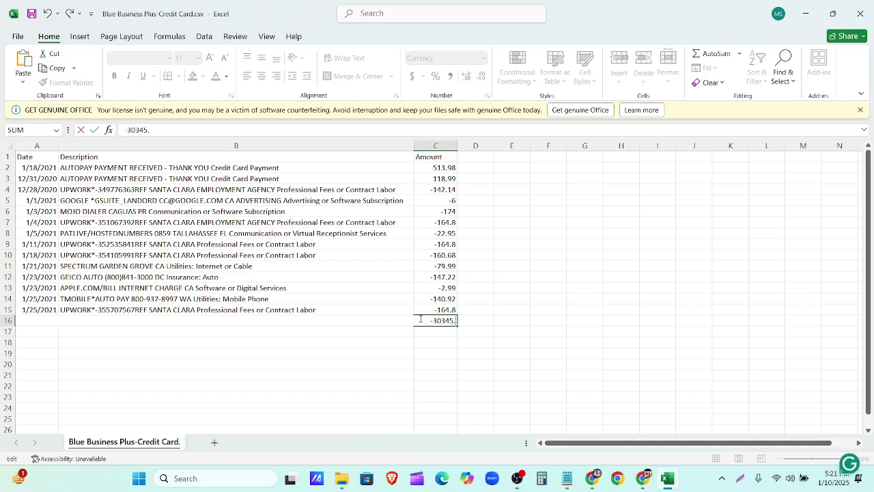
pyautogui.click(431, 332)
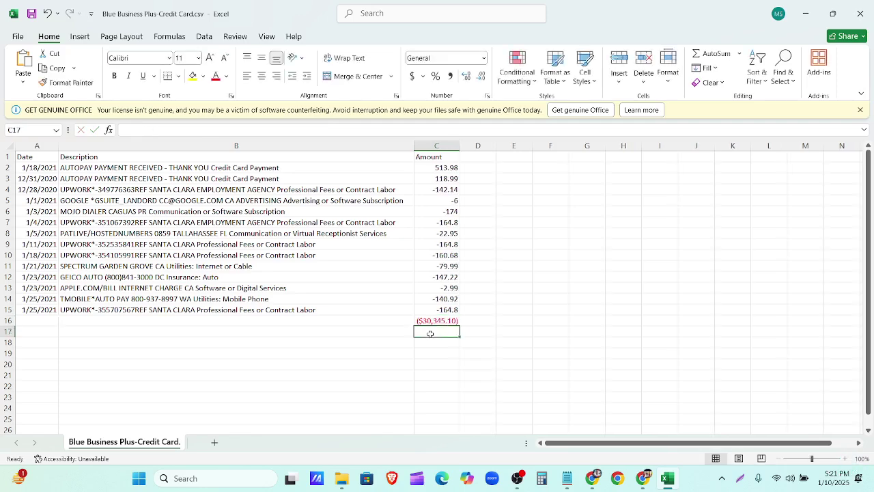
pyautogui.click(434, 322)
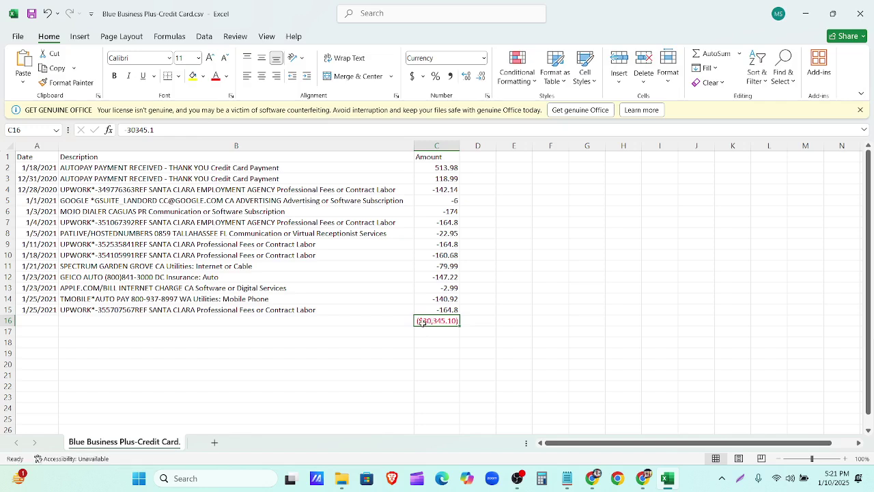
pyautogui.doubleClick(422, 321)
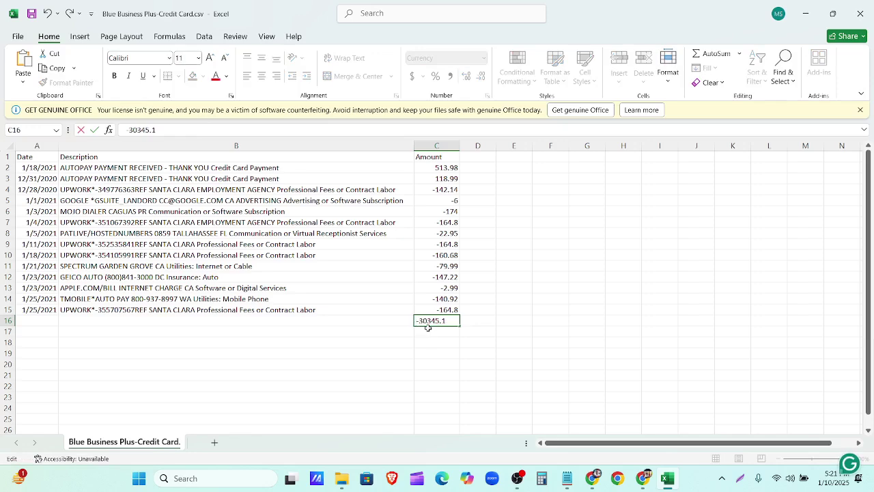
pyautogui.press('Return')
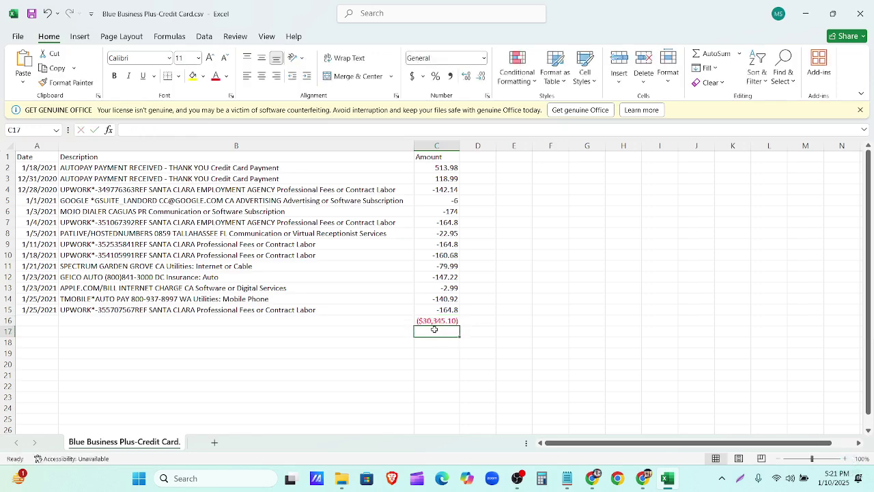
# Step: Enter =SUM(C16,C2:C15) in C17 to get -31,083.42
pyautogui.write('=')
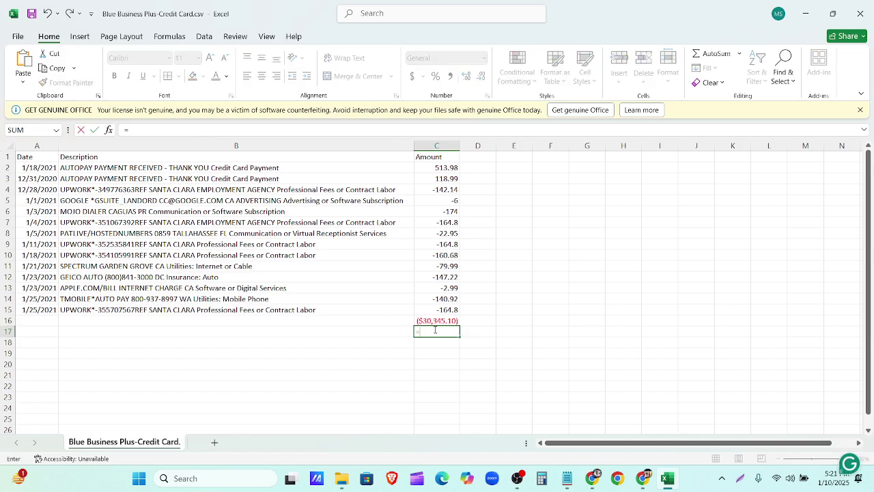
pyautogui.write('SUM')
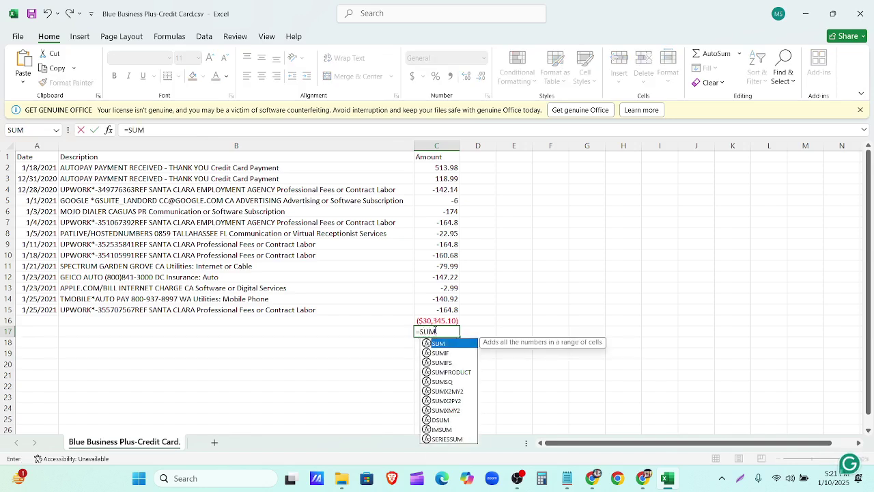
pyautogui.write('(')
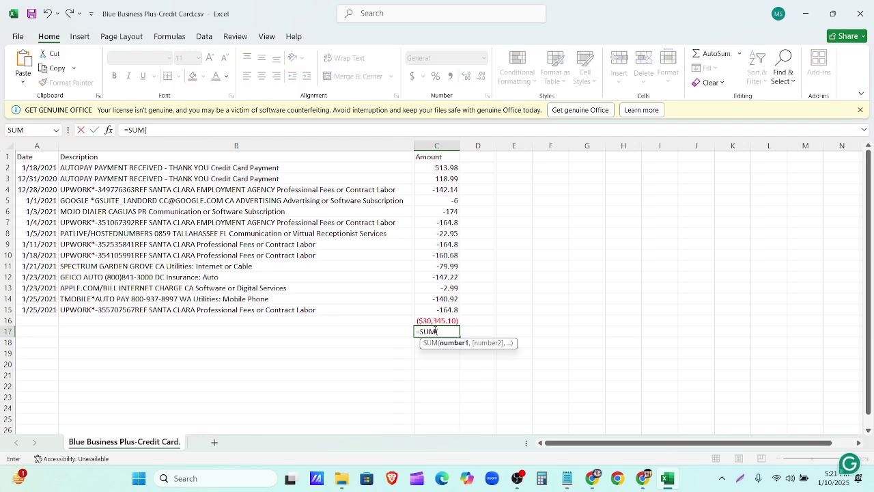
pyautogui.click(445, 321)
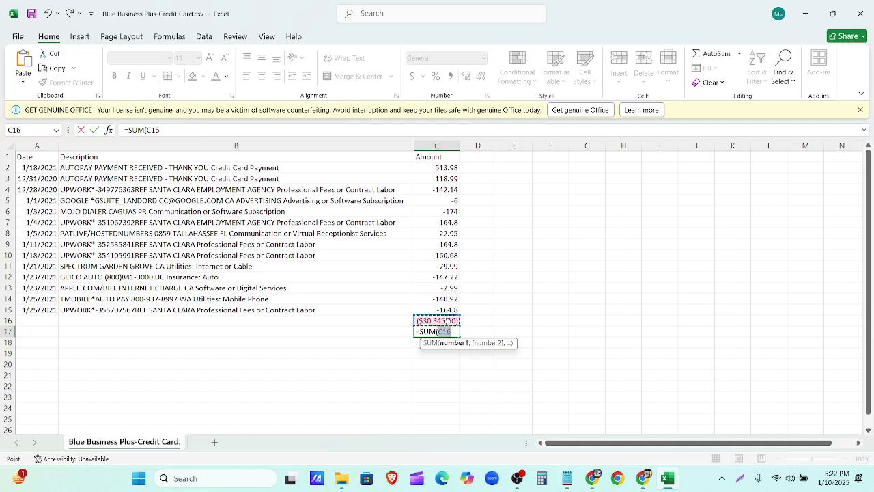
pyautogui.write(',')
pyautogui.moveTo(449, 168); pyautogui.dragTo(454, 308)
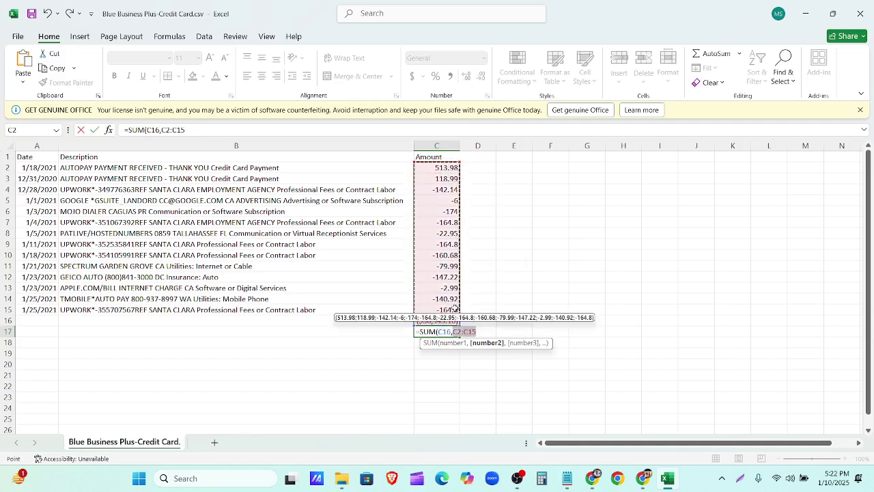
pyautogui.press('Return')
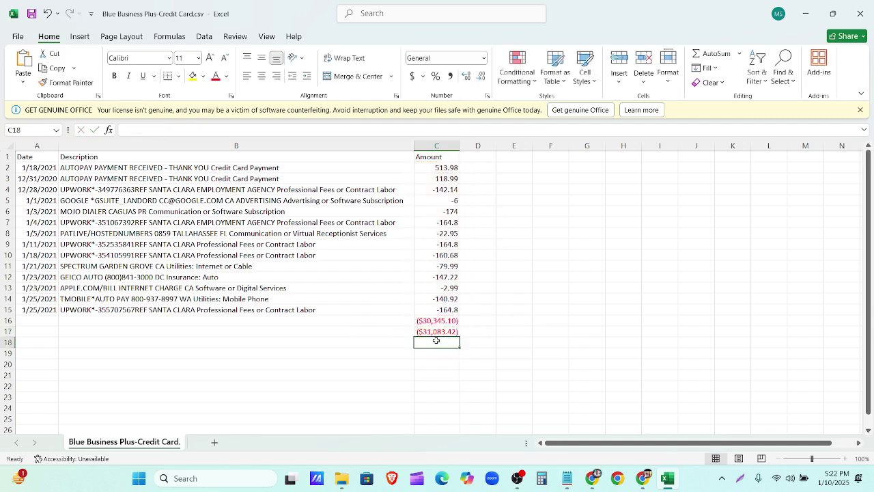
pyautogui.click(593, 478)
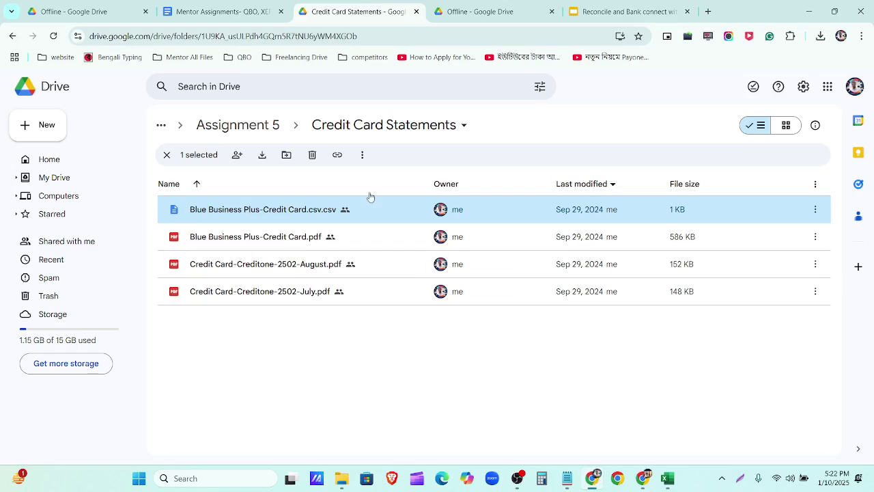
# Step: Check the $31,083.42 balance in the PDF statement and close Excel without saving
pyautogui.doubleClick(373, 236)
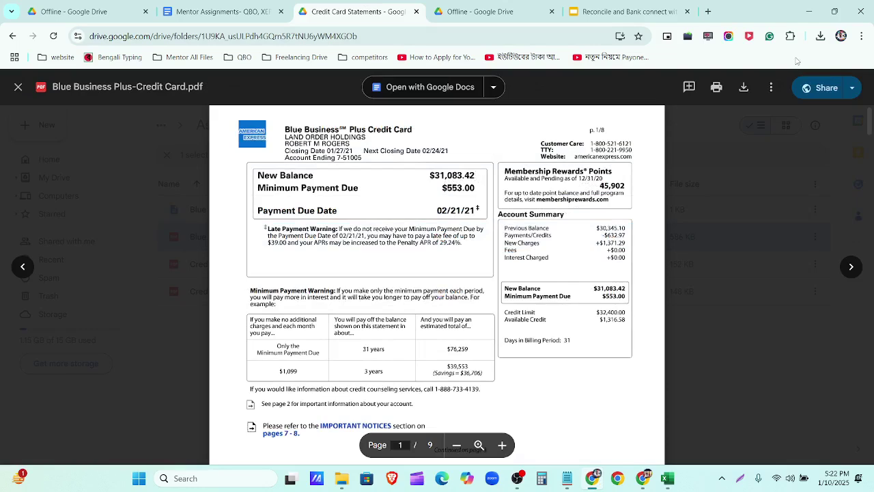
pyautogui.click(680, 482)
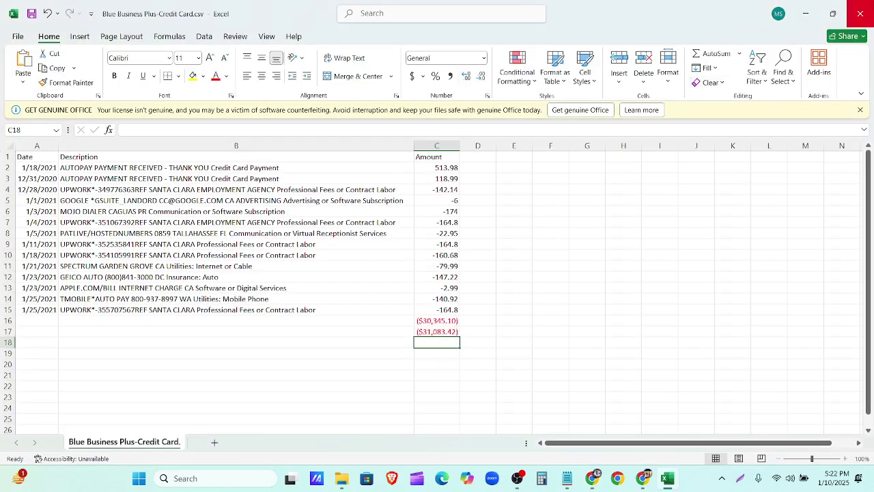
pyautogui.click(860, 14)
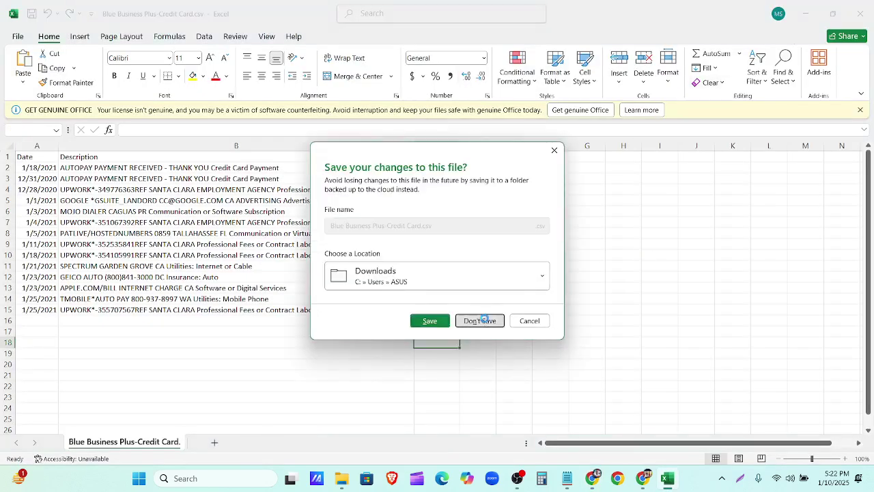
pyautogui.click(490, 319)
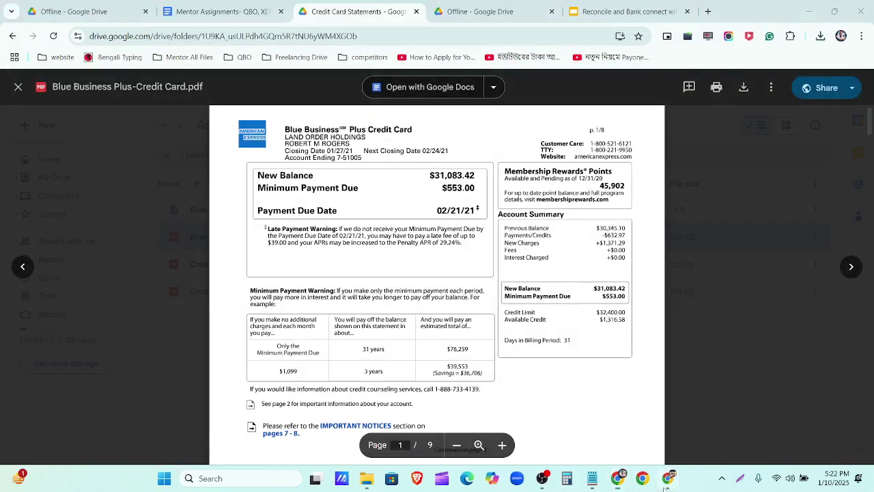
pyautogui.click(668, 478)
pyautogui.scroll(-3, 280, 334)
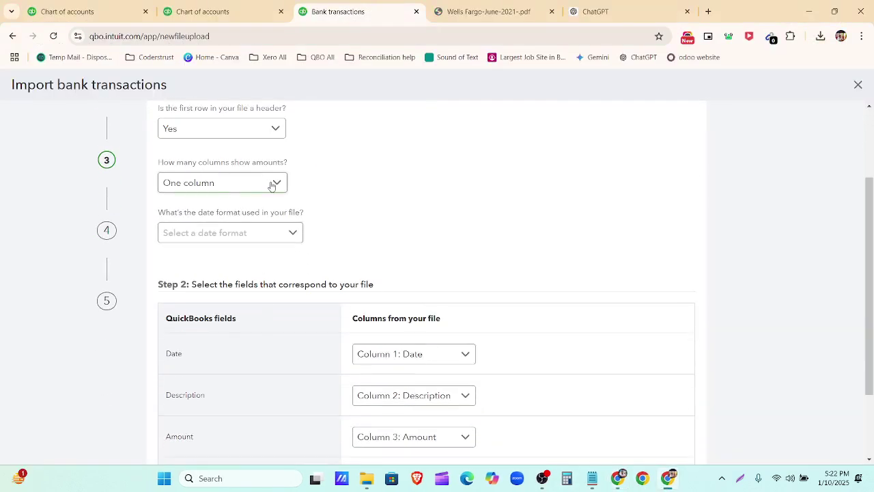
# Step: Use the MM/dd/yyyy date format, select all 14 transactions, and confirm the import
pyautogui.click(288, 233)
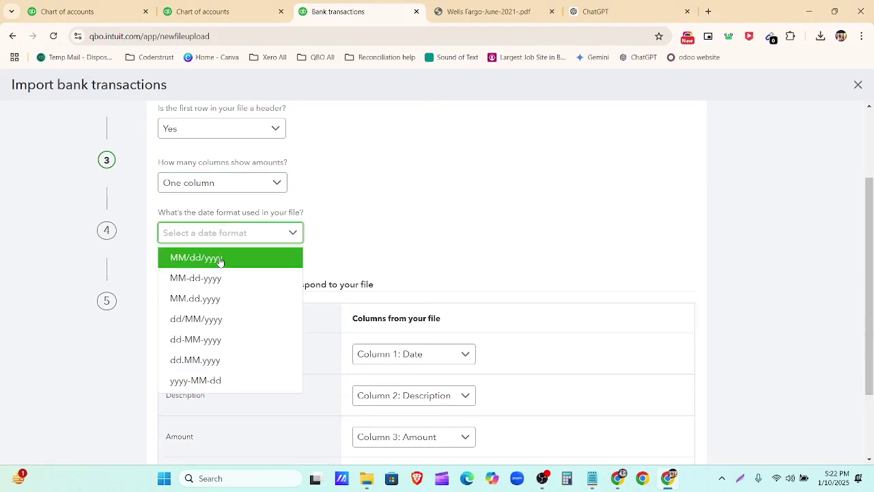
pyautogui.click(219, 259)
pyautogui.scroll(-2, 462, 296)
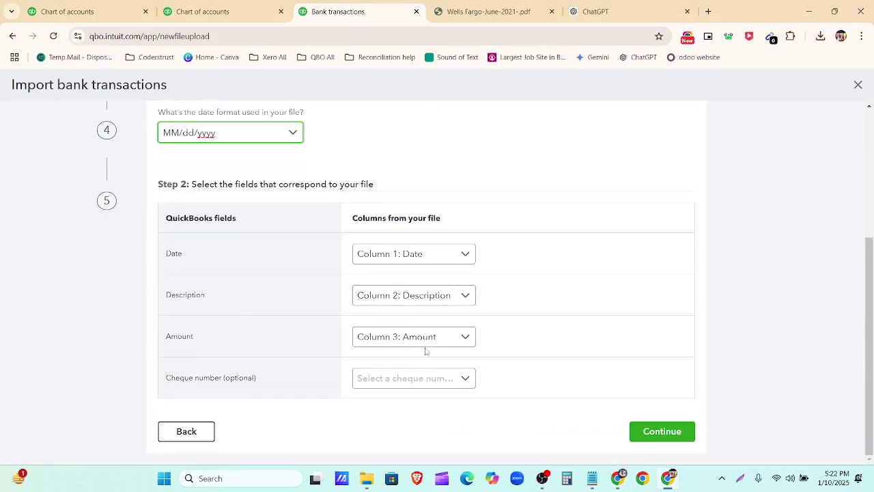
pyautogui.click(673, 434)
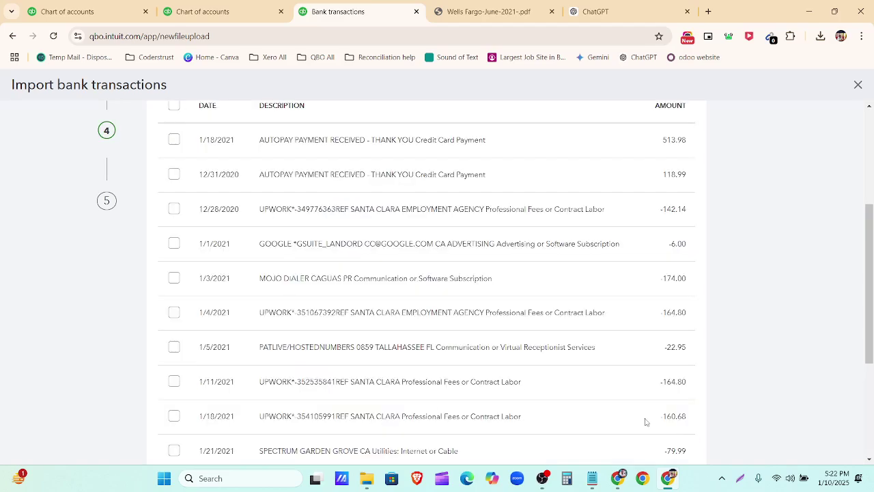
pyautogui.click(175, 319)
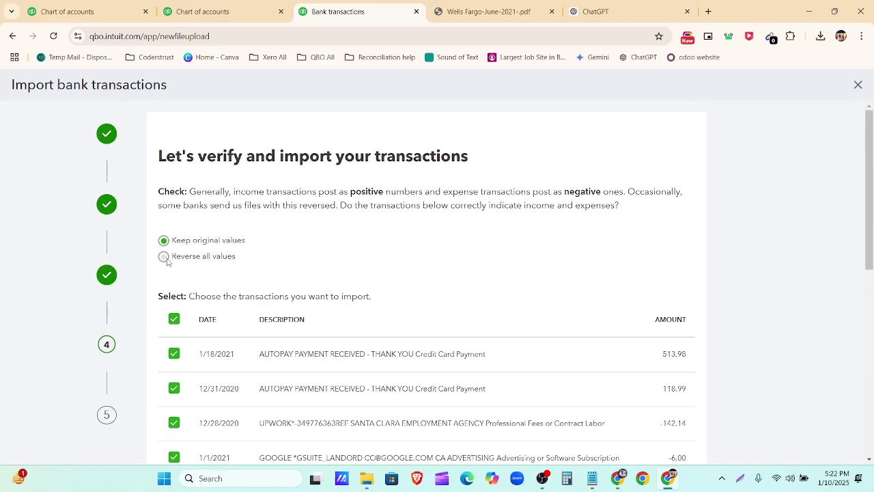
pyautogui.scroll(-10, 468, 280)
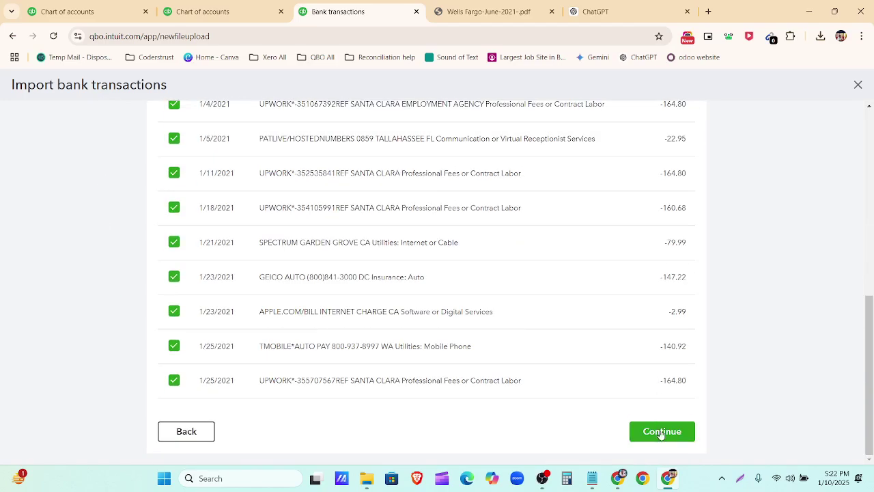
pyautogui.click(661, 432)
pyautogui.click(550, 291)
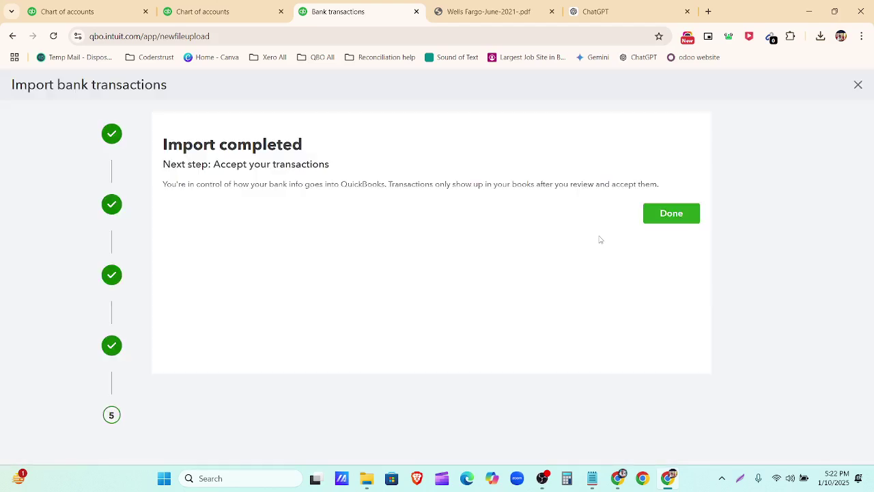
pyautogui.click(665, 216)
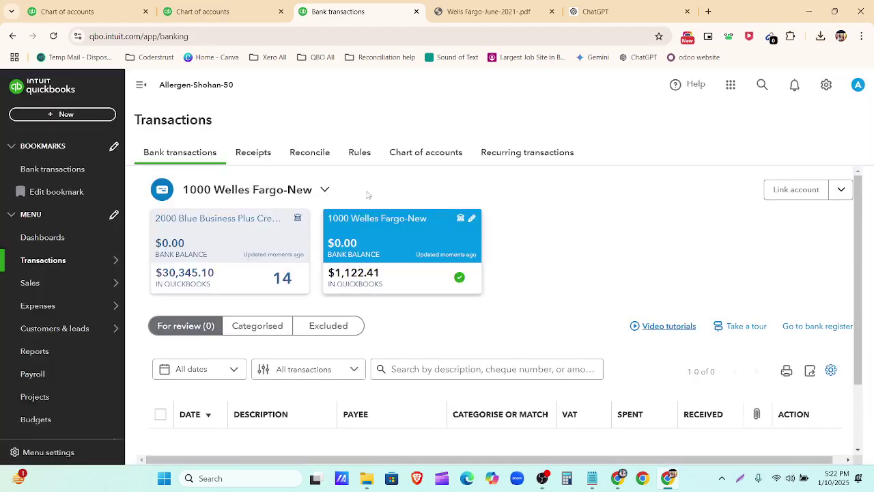
# Step: Confirm the Blue Business Plus card shows 14 transactions for review
pyautogui.scroll(-2, 390, 310)
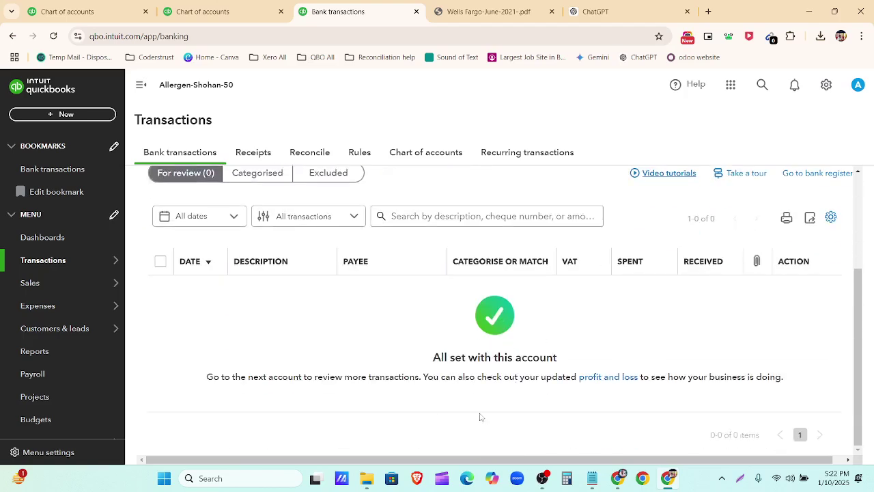
pyautogui.scroll(2, 408, 378)
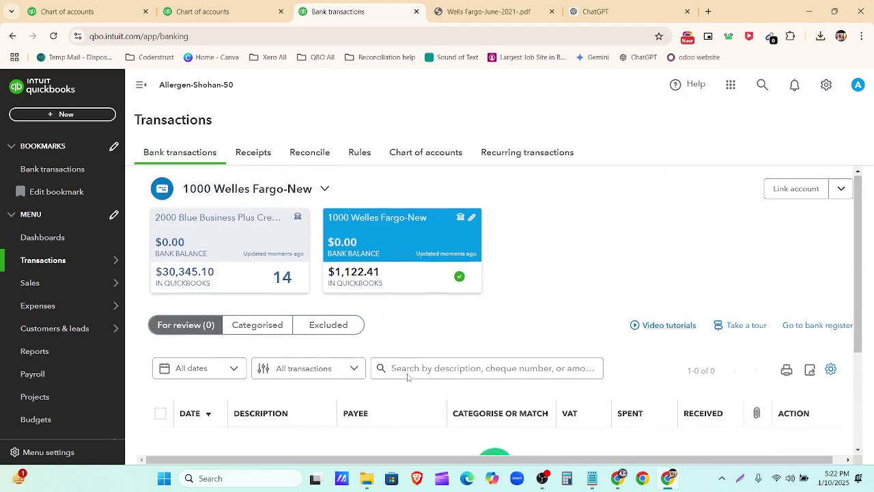
pyautogui.click(230, 245)
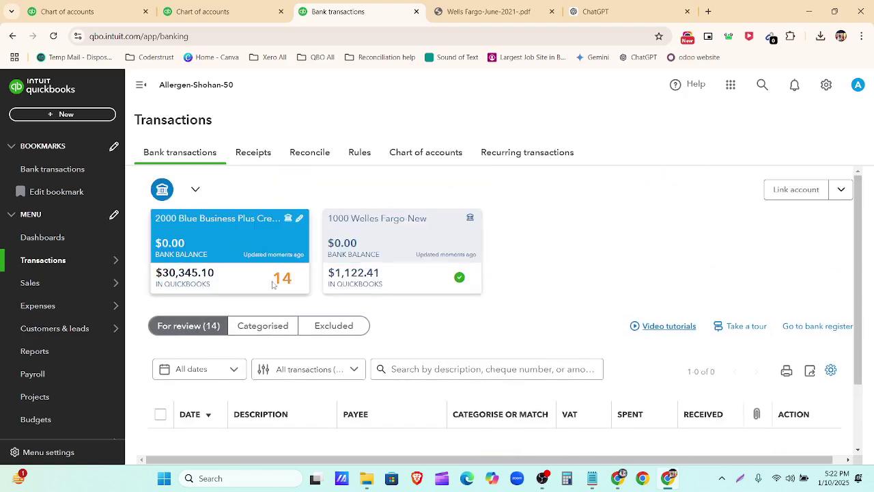
pyautogui.scroll(-1, 308, 290)
pyautogui.scroll(-4, 478, 375)
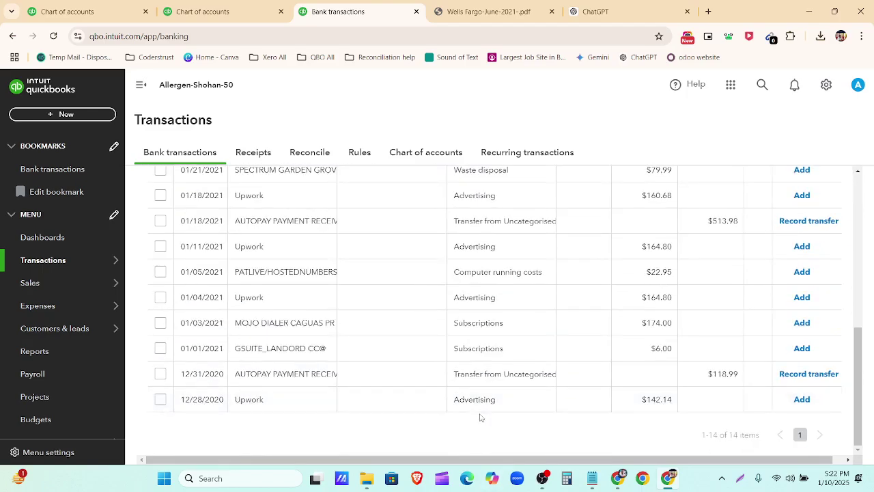
pyautogui.scroll(5, 490, 387)
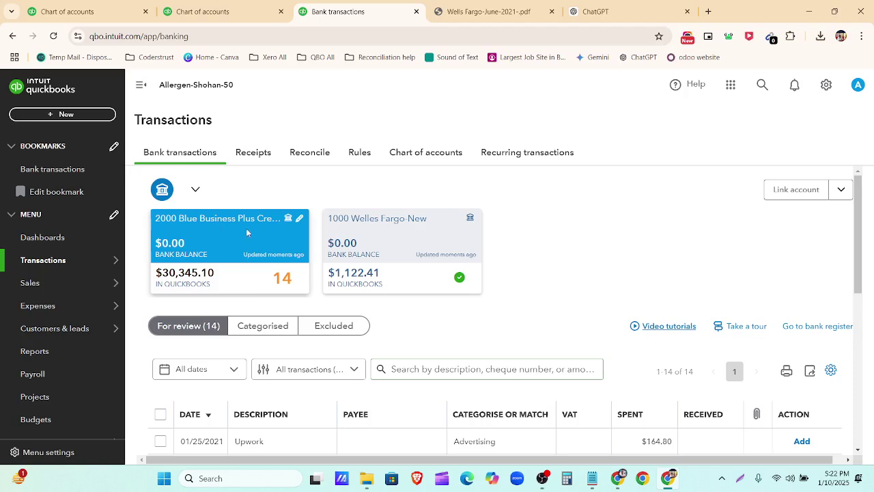
pyautogui.click(403, 240)
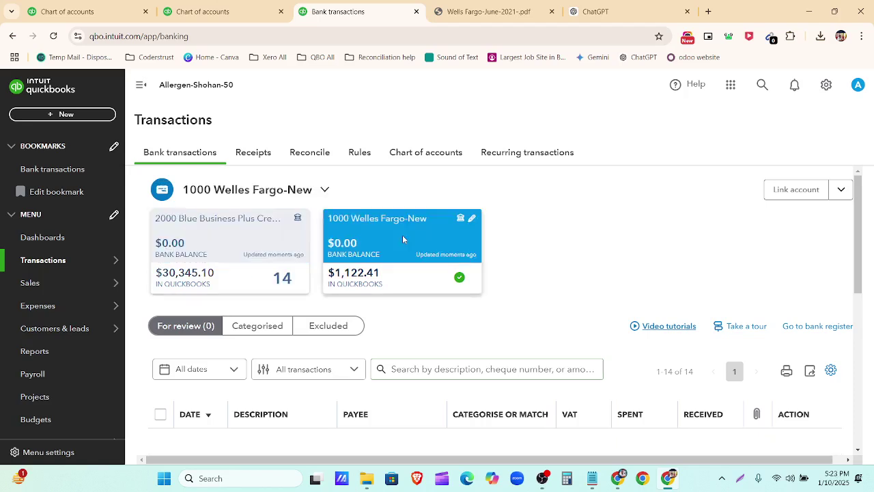
pyautogui.click(275, 244)
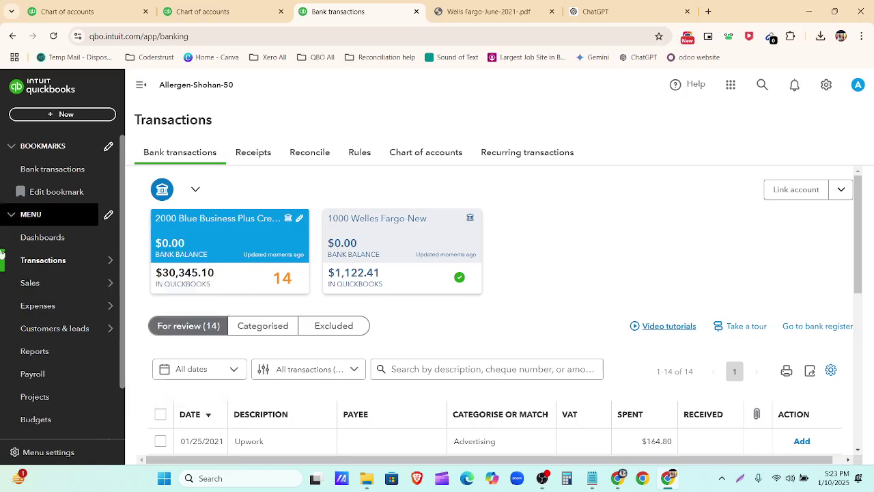
# Step: Open the bank Rules page, then go to the ChatGPT categorisation conversation
pyautogui.click(360, 153)
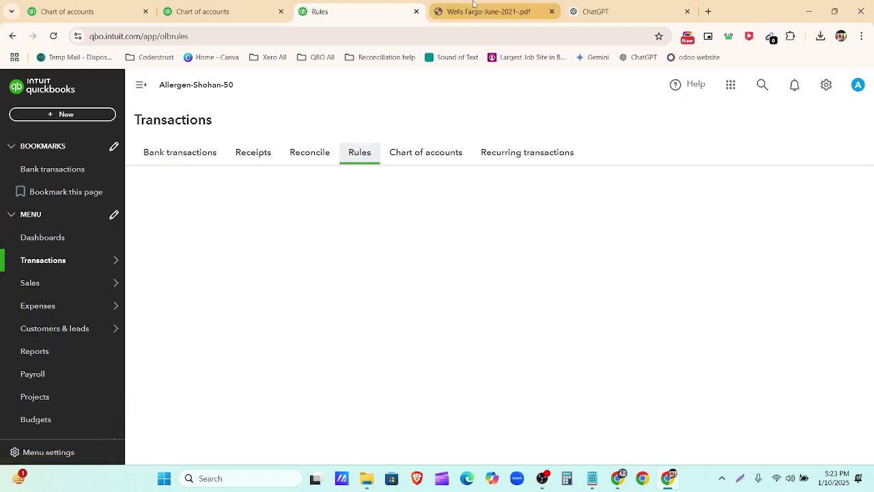
pyautogui.click(611, 18)
pyautogui.scroll(-3, 438, 343)
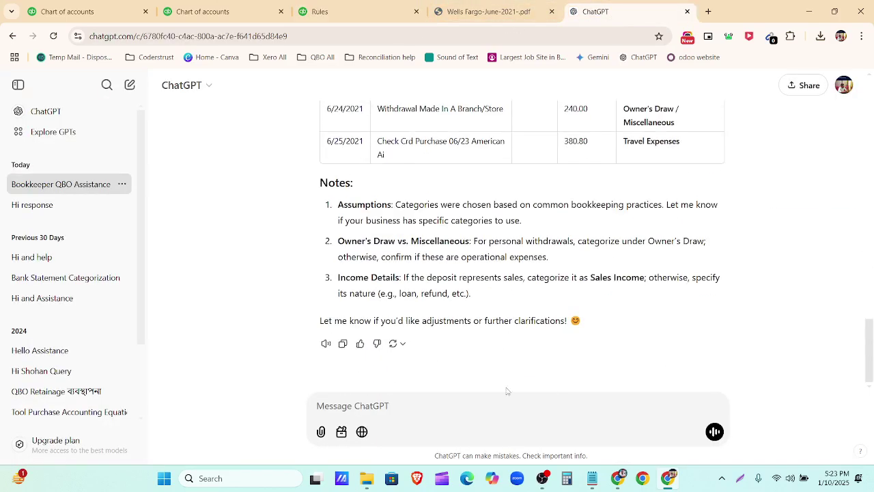
pyautogui.moveTo(619, 481)
# Step: Open the CSV from Downloads, fit columns A and B, and copy A1:C15
pyautogui.click(367, 480)
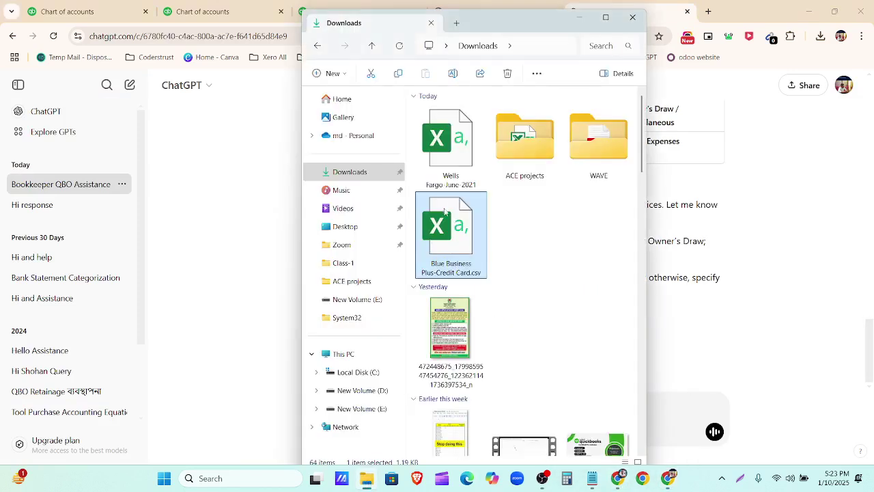
pyautogui.doubleClick(462, 239)
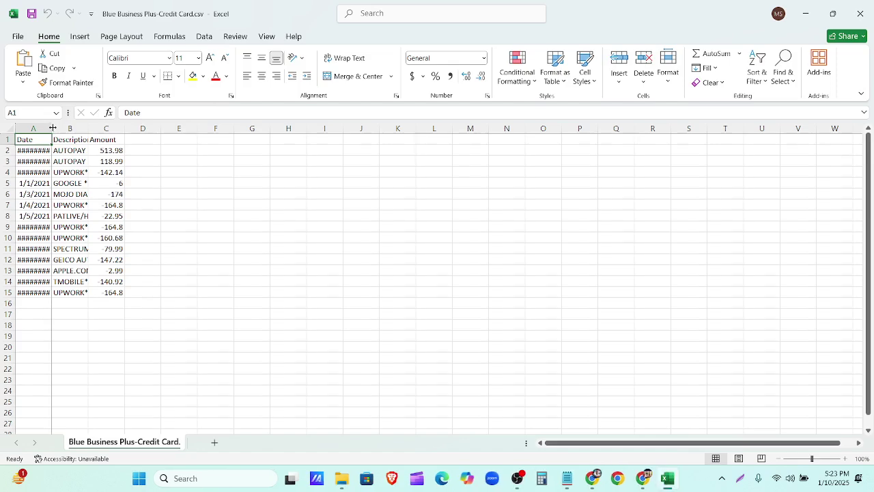
pyautogui.doubleClick(51, 128)
pyautogui.doubleClick(94, 129)
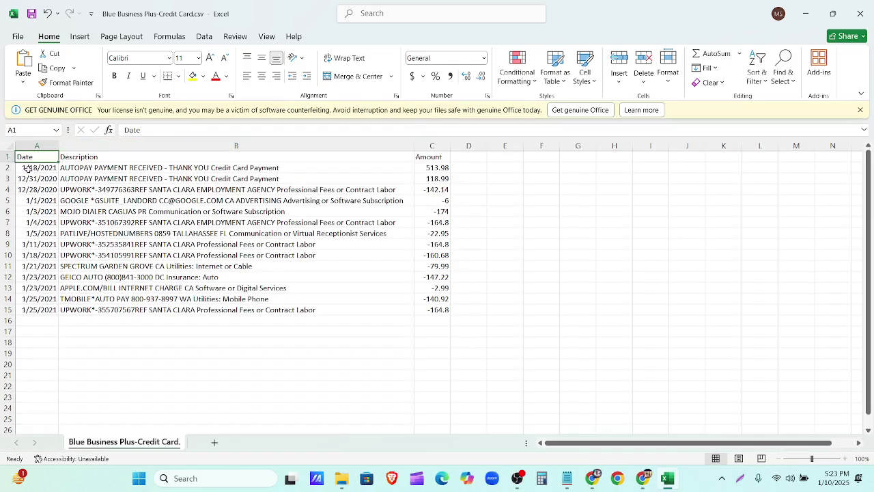
pyautogui.moveTo(21, 158); pyautogui.dragTo(442, 309)
pyautogui.hotkey('ctrl', 'c')
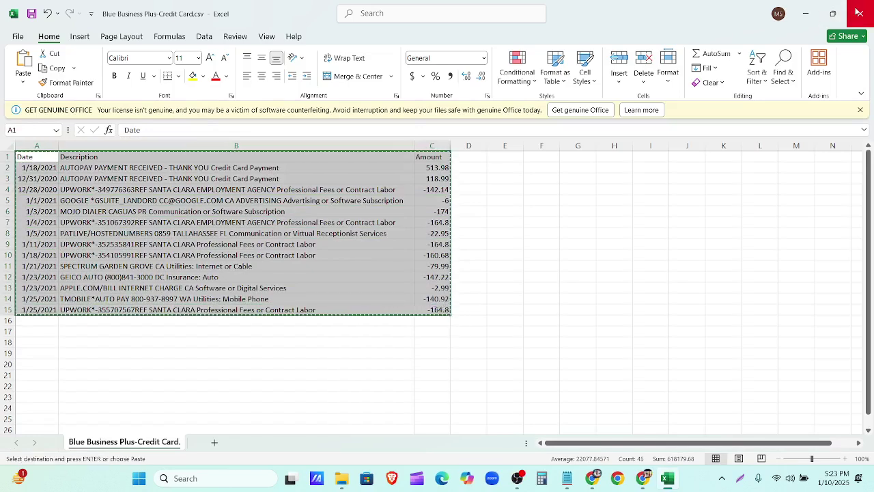
# Step: Cancel closing the workbook, minimize Excel, and bring up the ChatGPT chat
pyautogui.click(859, 12)
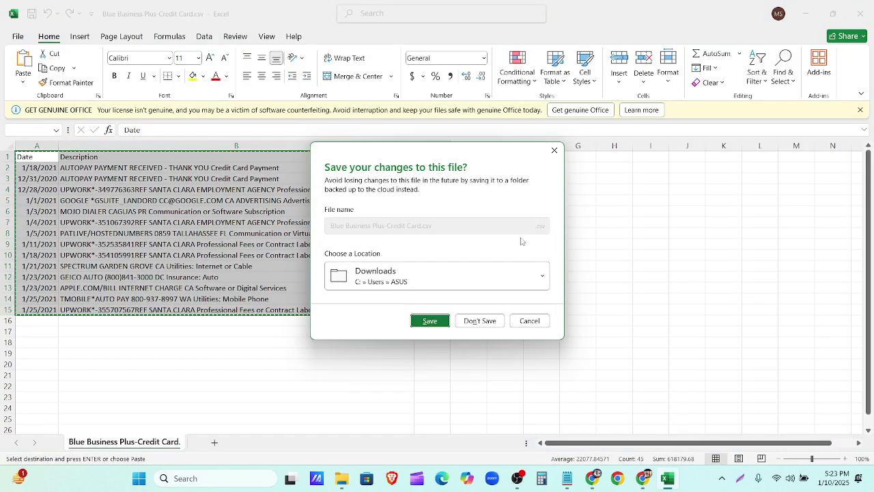
pyautogui.click(531, 321)
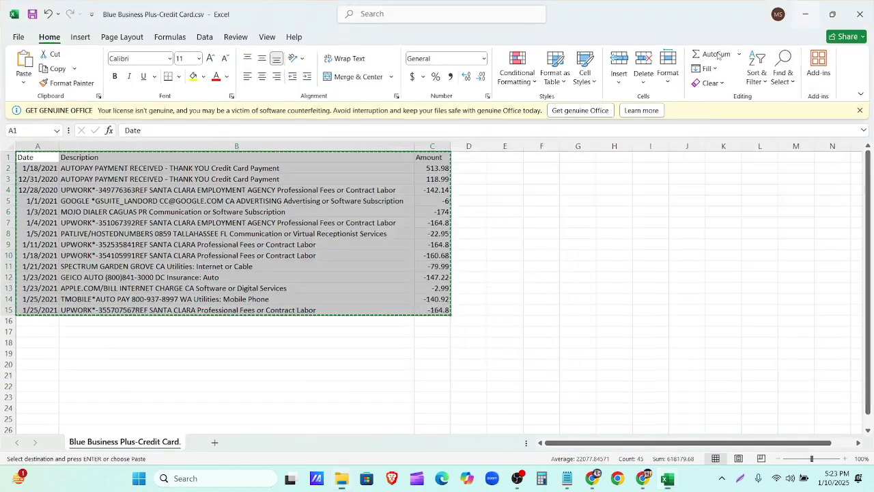
pyautogui.click(806, 14)
pyautogui.click(757, 298)
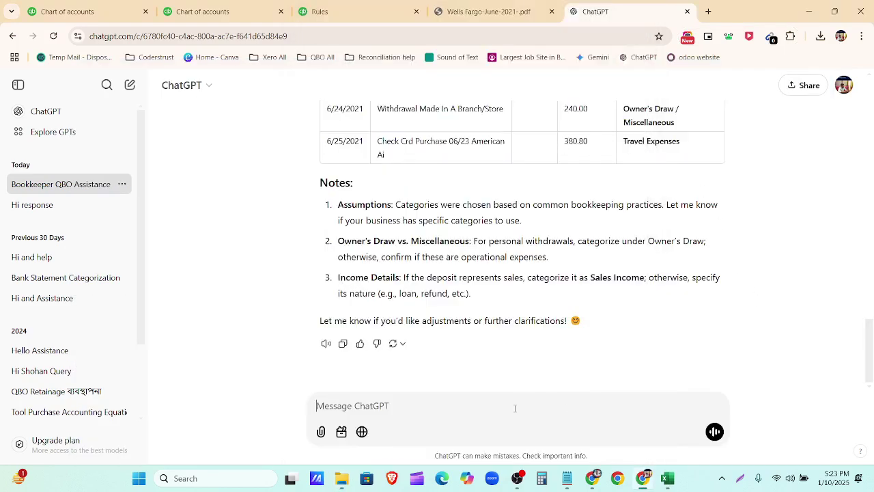
# Step: Paste the copied transaction table into ChatGPT and send it for categorization
pyautogui.hotkey('ctrl', 'v')
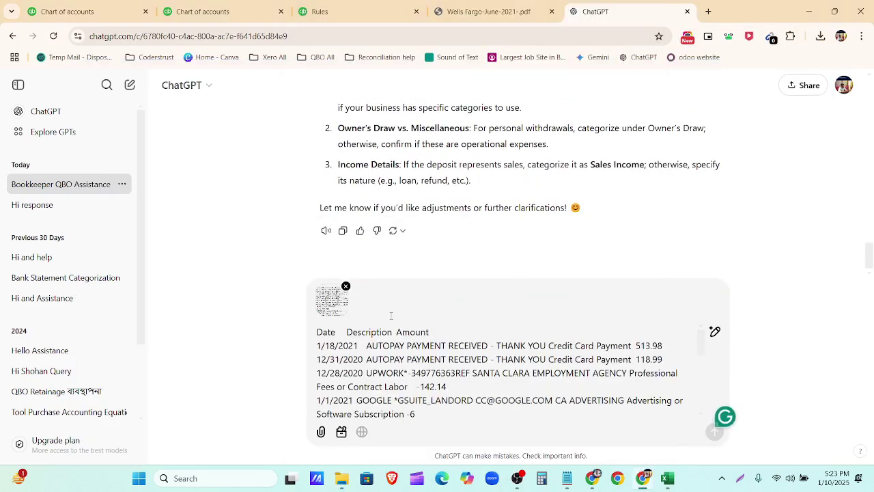
pyautogui.click(715, 432)
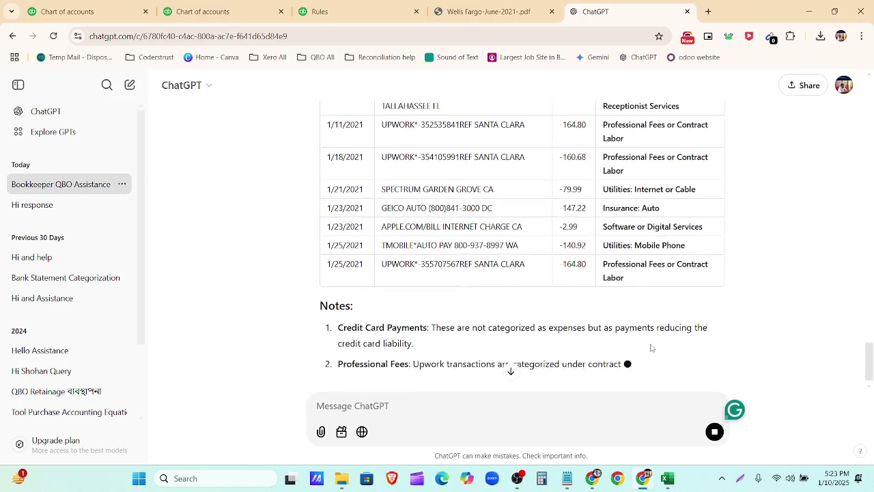
pyautogui.scroll(5, 512, 355)
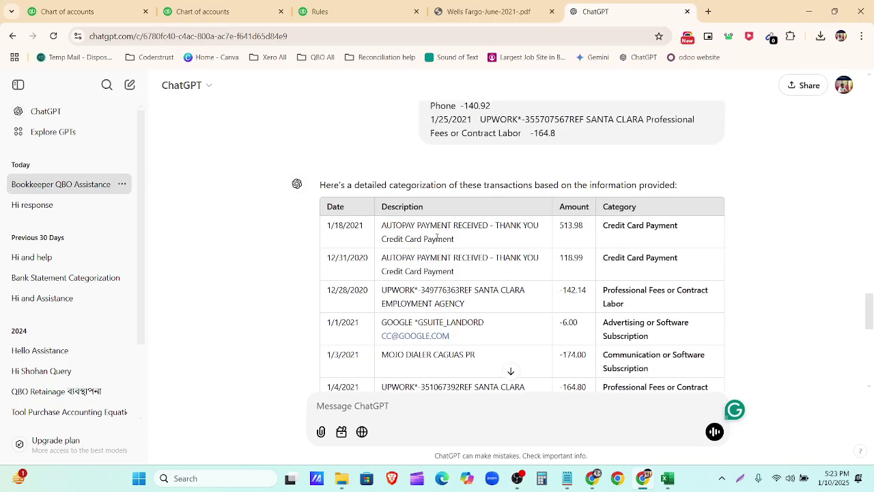
# Step: Select the Upwork descriptions in the 1/4, 1/11 and 1/18/2021 rows of the reply
pyautogui.moveTo(383, 224); pyautogui.dragTo(491, 227)
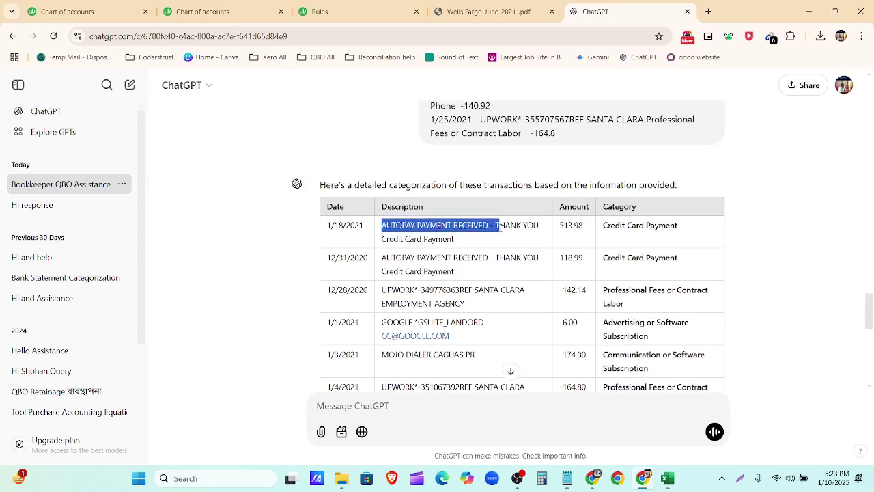
pyautogui.scroll(-1, 410, 218)
pyautogui.click(379, 206)
pyautogui.moveTo(379, 206); pyautogui.dragTo(495, 215)
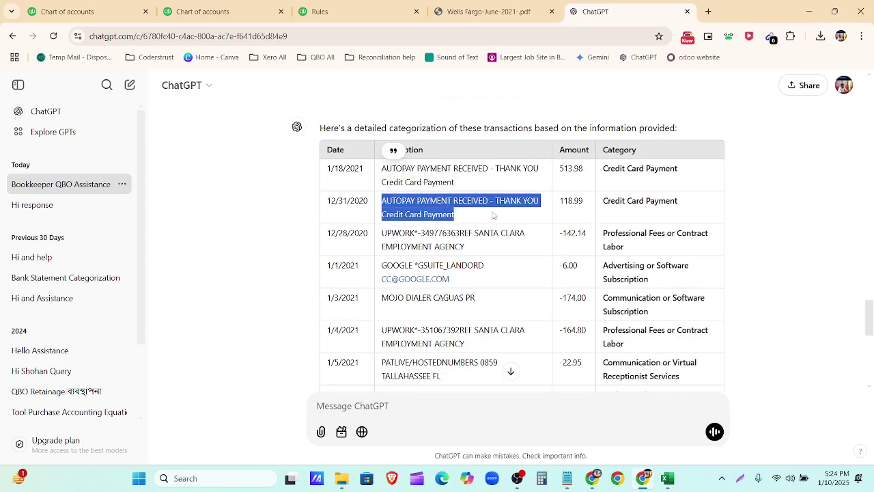
pyautogui.scroll(-2, 444, 232)
pyautogui.scroll(-2, 409, 236)
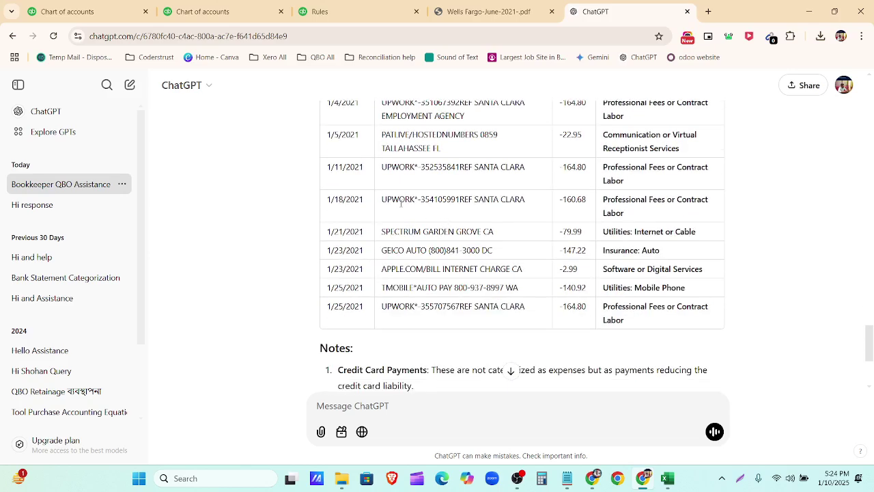
pyautogui.moveTo(382, 200); pyautogui.dragTo(497, 211)
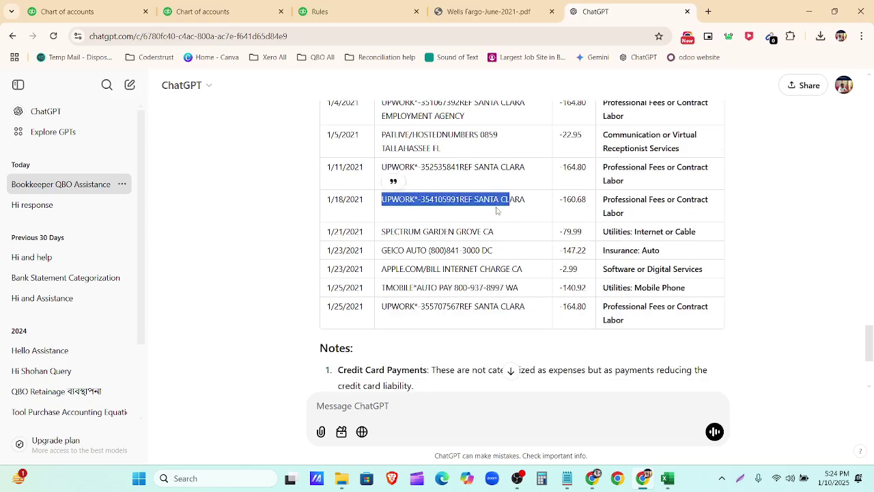
pyautogui.moveTo(384, 165); pyautogui.dragTo(507, 179)
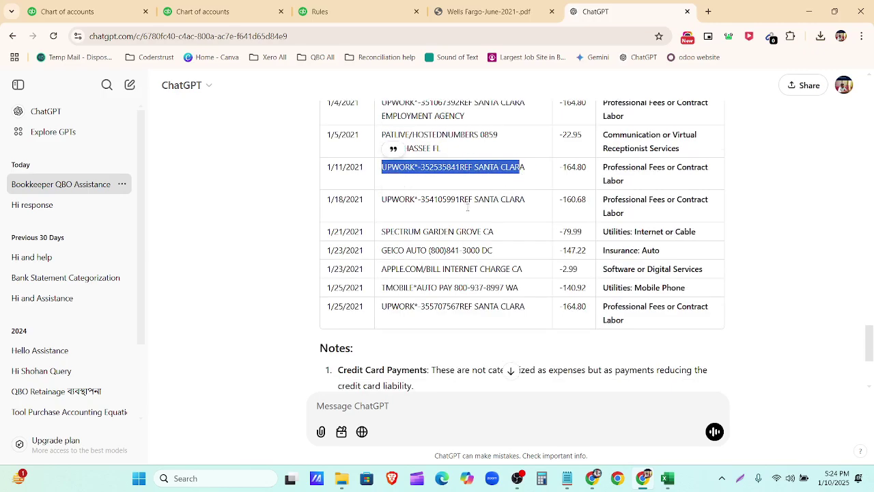
pyautogui.scroll(2, 468, 207)
pyautogui.moveTo(382, 216); pyautogui.dragTo(474, 241)
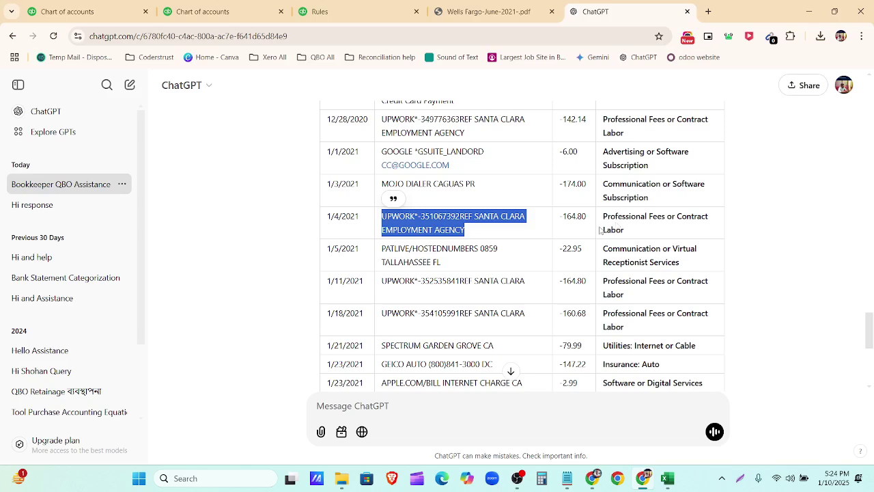
pyautogui.scroll(2, 419, 232)
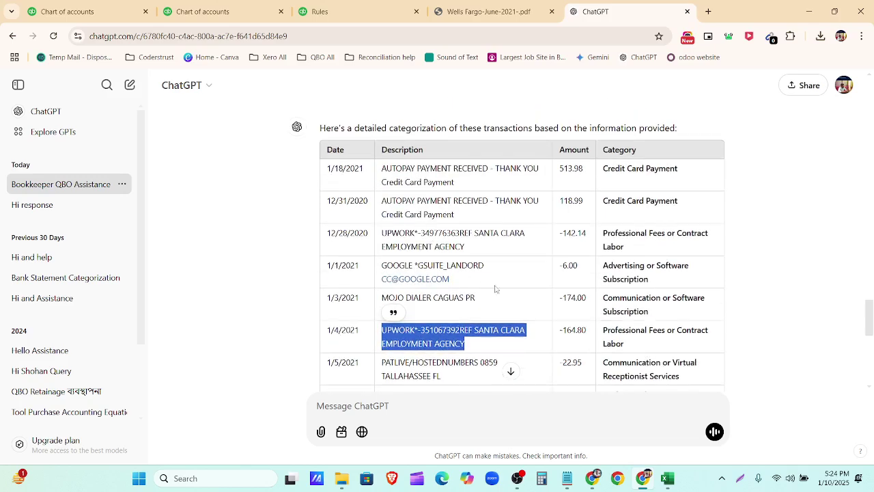
# Step: Start a new bank rule and name it Upwork
pyautogui.click(319, 9)
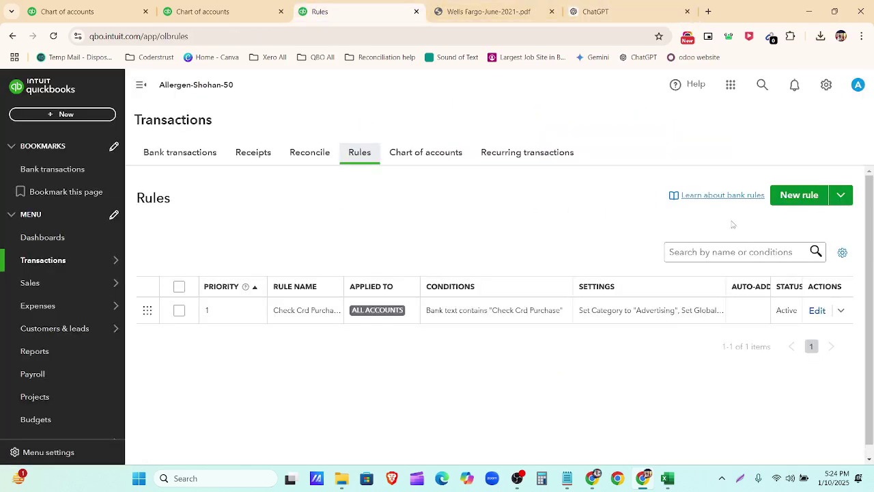
pyautogui.click(801, 200)
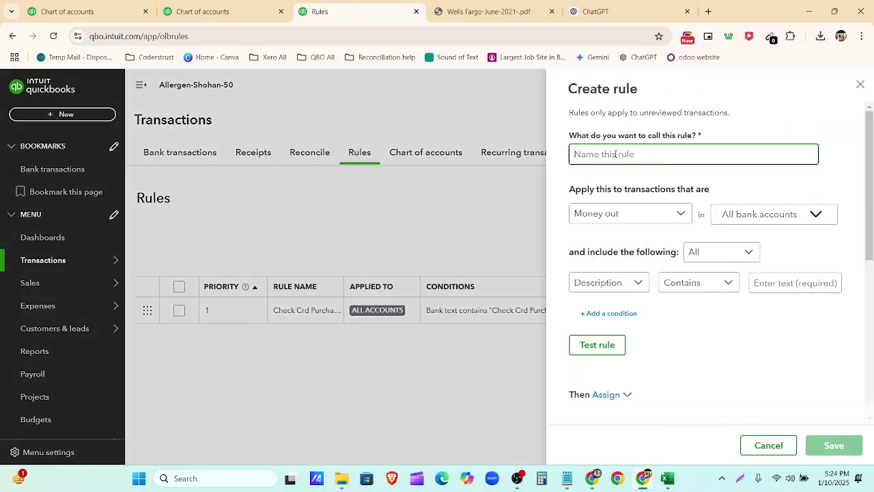
pyautogui.click(588, 12)
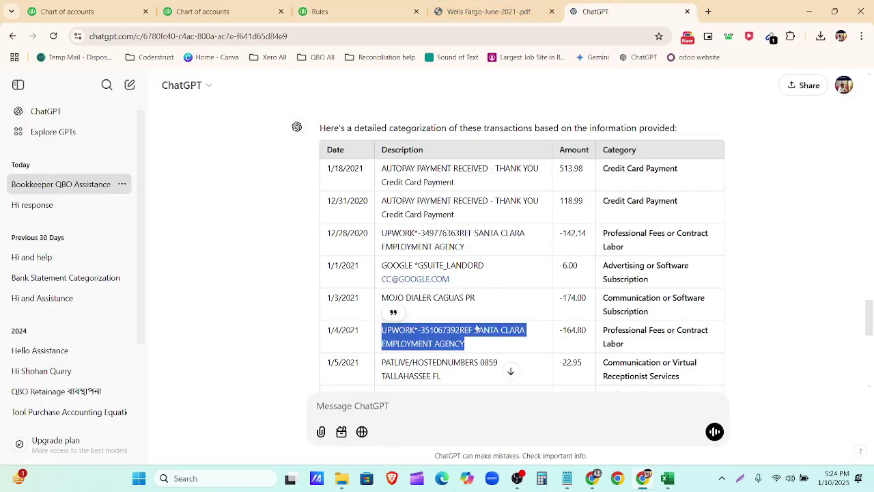
pyautogui.click(320, 11)
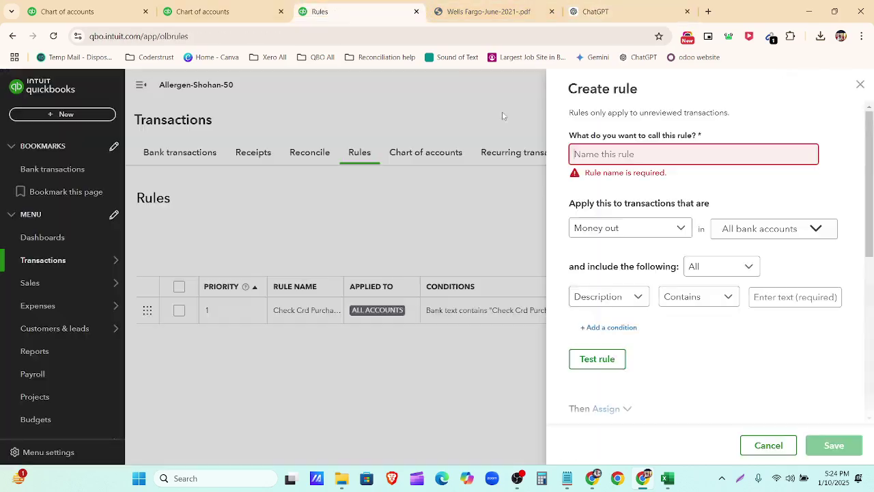
pyautogui.click(598, 158)
pyautogui.write('Upwork')
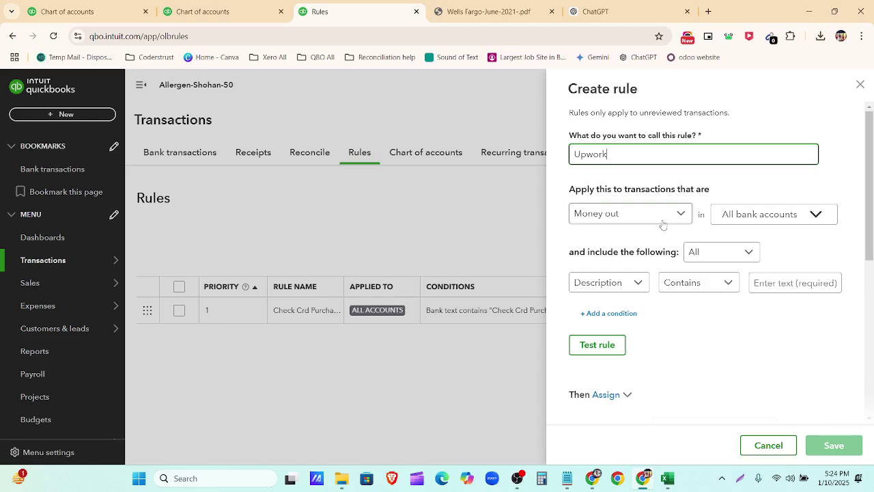
# Step: Limit the rule to 2000 Blue Business Plus Credit Card and match any condition
pyautogui.click(788, 217)
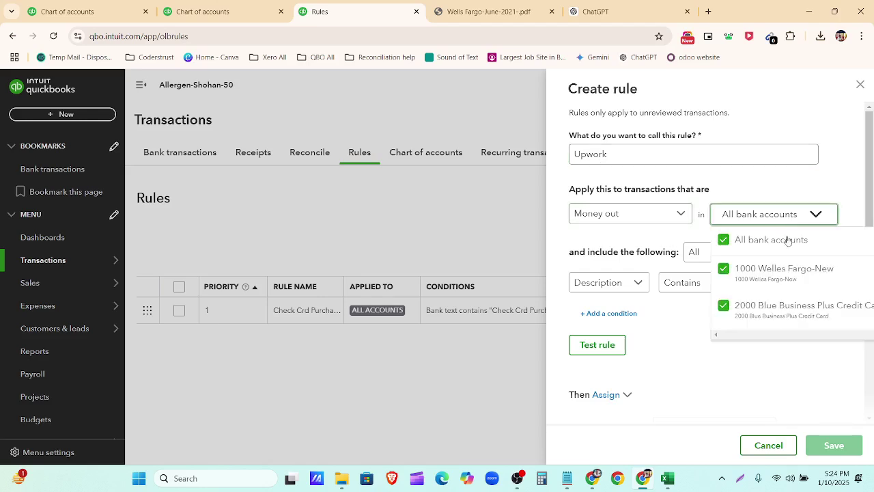
pyautogui.click(769, 278)
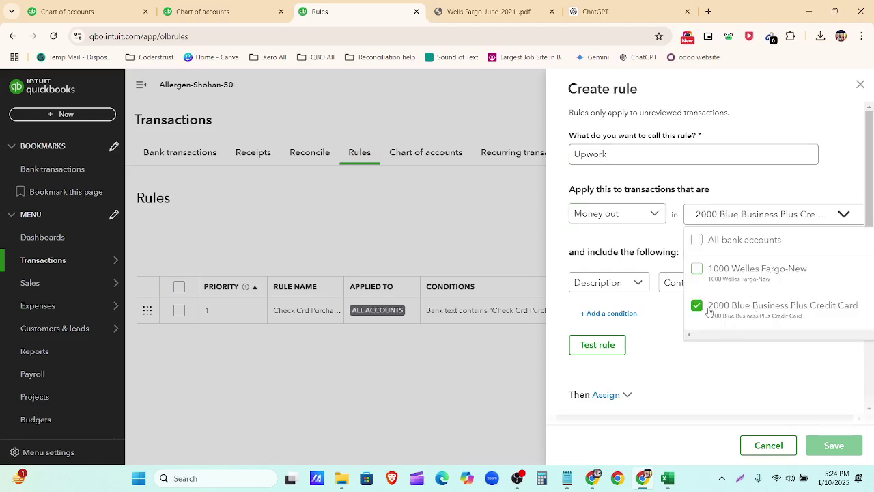
pyautogui.doubleClick(778, 312)
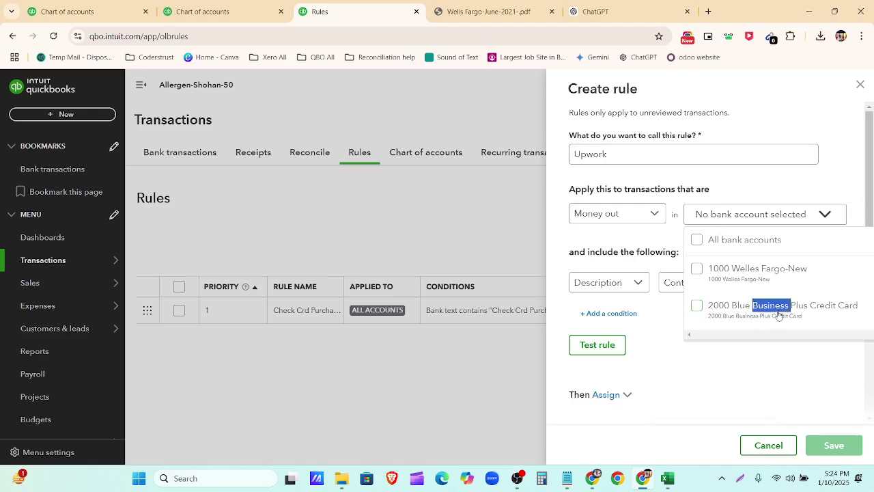
pyautogui.click(777, 367)
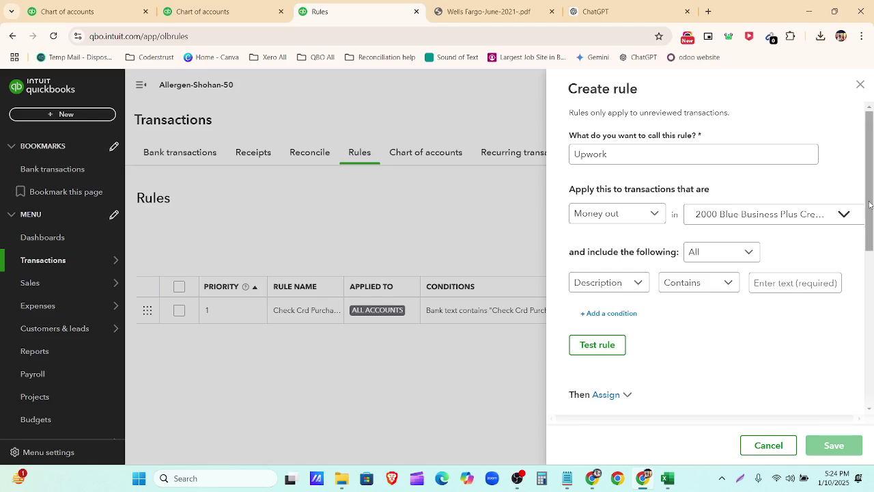
pyautogui.click(724, 256)
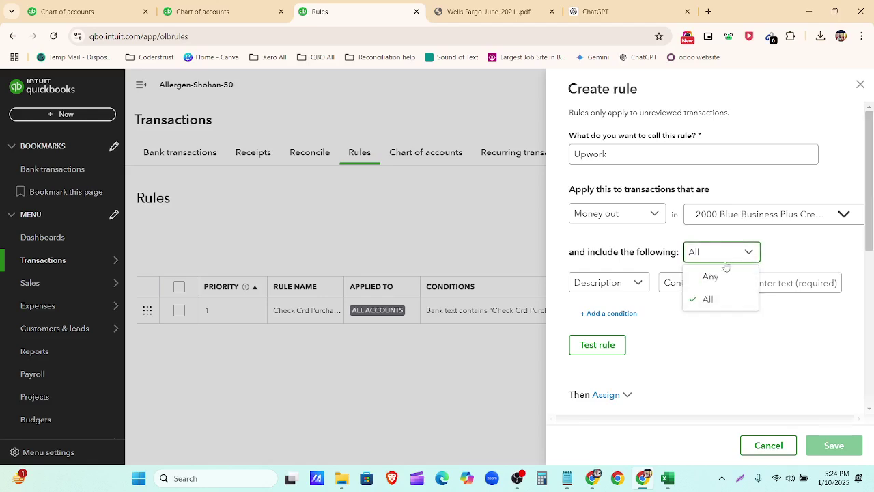
pyautogui.click(724, 278)
pyautogui.click(642, 282)
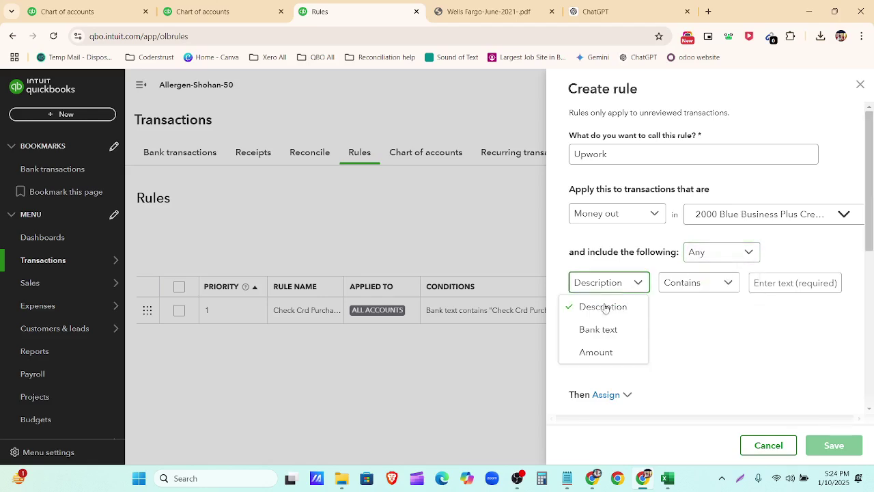
pyautogui.click(130, 12)
# Step: Leave the chart of accounts, skip the promo, and list the 2000 Blue Business Plus card's 14 review items
pyautogui.scroll(-3, 306, 287)
pyautogui.hotkey('ctrl', 'Tab')
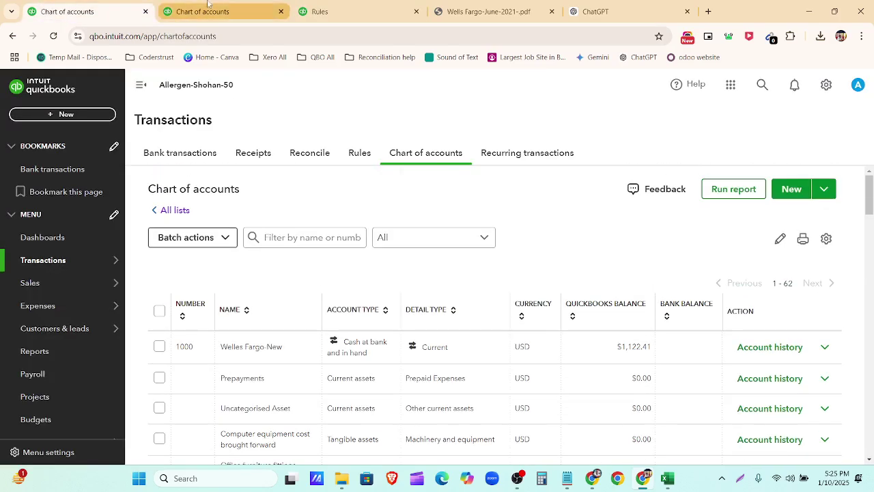
pyautogui.scroll(-4, 332, 252)
pyautogui.scroll(5, 333, 252)
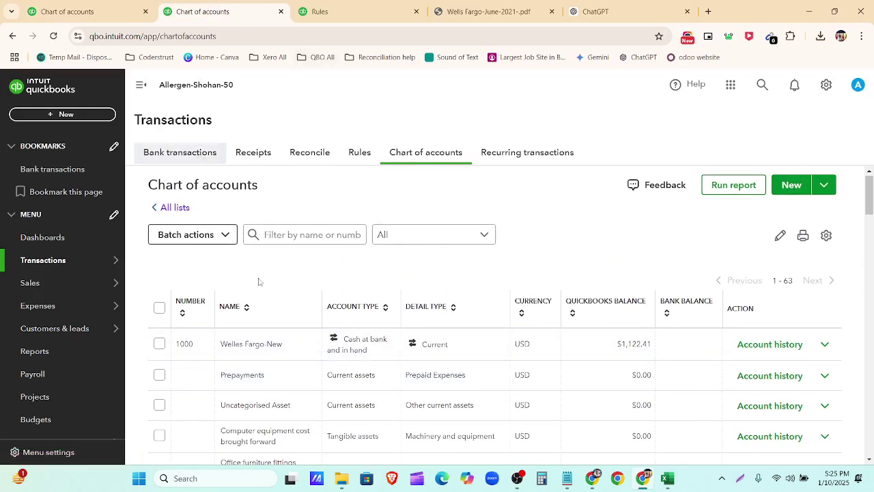
pyautogui.click(189, 154)
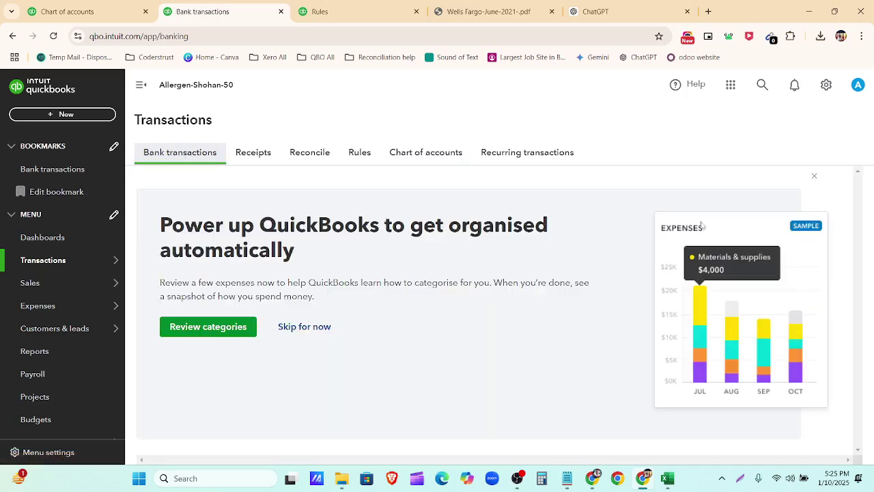
pyautogui.click(296, 328)
pyautogui.scroll(-2, 390, 315)
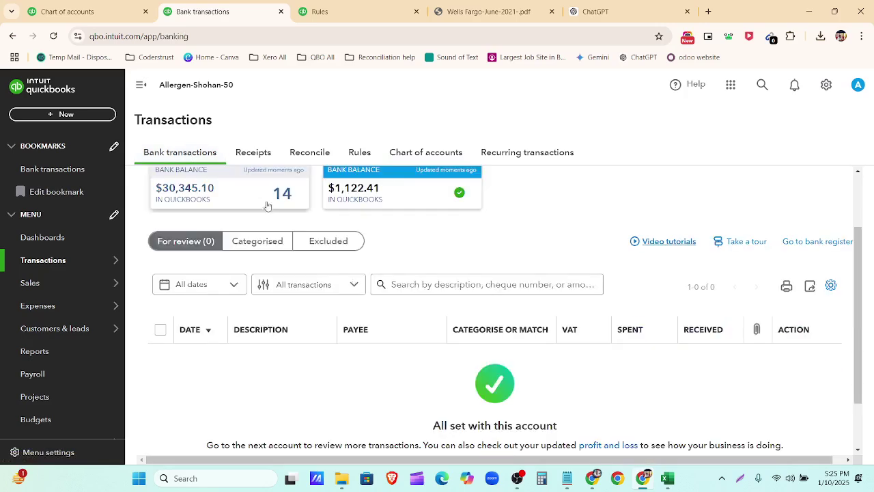
pyautogui.click(254, 181)
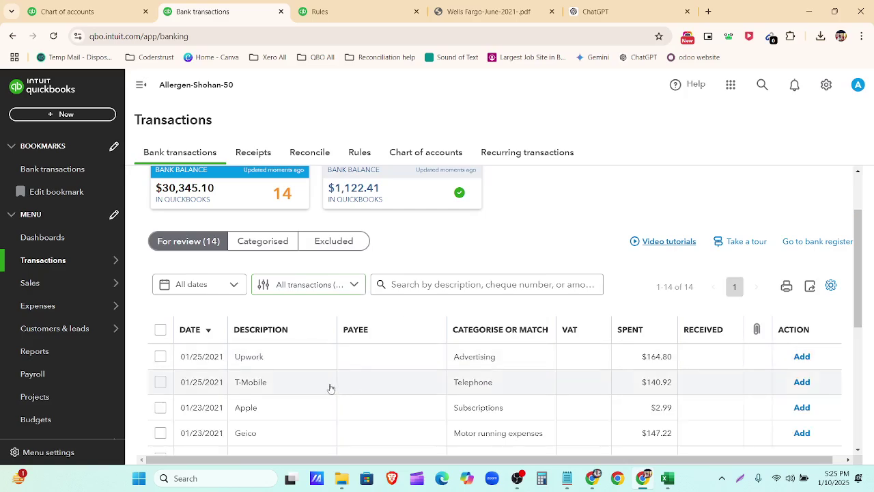
pyautogui.scroll(-2, 271, 256)
pyautogui.scroll(-2, 271, 328)
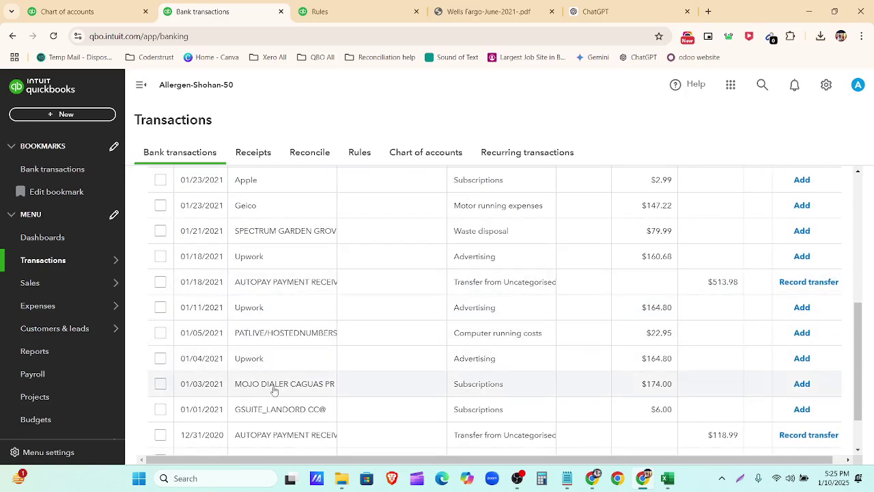
pyautogui.scroll(-1, 271, 353)
pyautogui.scroll(5, 273, 400)
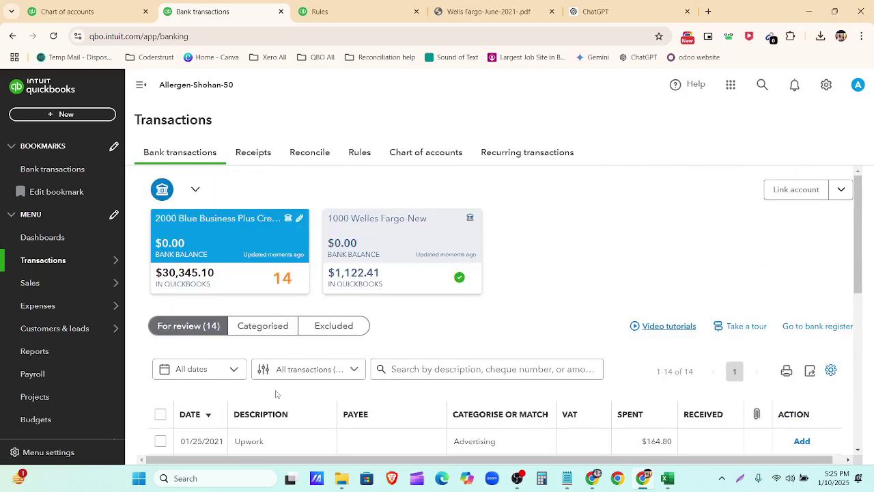
# Step: Set the rule condition to Description contains UPWORK, trimmed from the pasted transaction description
pyautogui.click(320, 11)
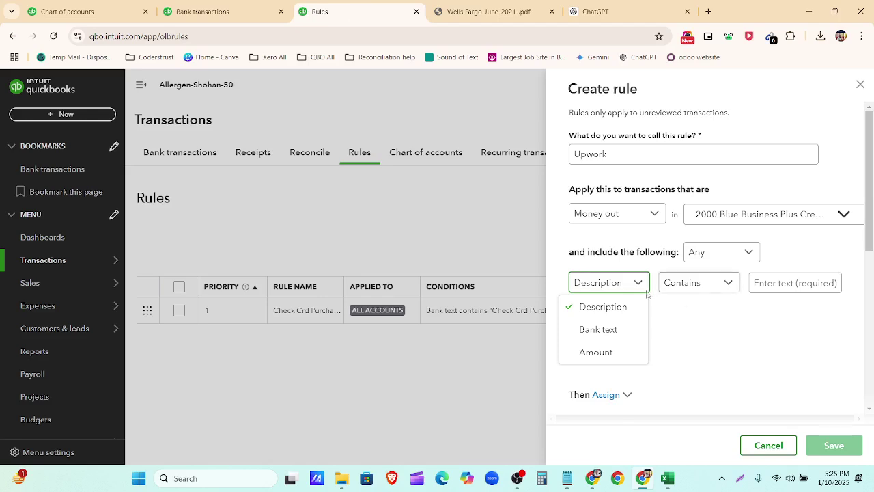
pyautogui.click(604, 307)
pyautogui.click(773, 282)
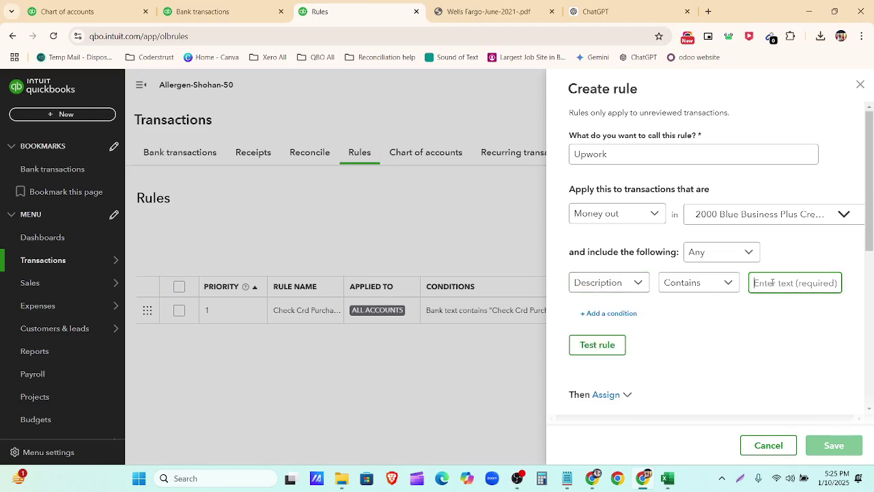
pyautogui.hotkey('ctrl', 'v')
pyautogui.press('Left')
pyautogui.press('Left')
pyautogui.press('Left')
pyautogui.press('Left')
pyautogui.press('Left')
pyautogui.press('Left')
pyautogui.press('Left')
pyautogui.press('Left')
pyautogui.press('Left')
pyautogui.press('Left')
pyautogui.press('Left')
pyautogui.press('Left')
pyautogui.press('Left')
pyautogui.press('Left')
pyautogui.press('Left')
pyautogui.press('Left')
pyautogui.press('Left')
pyautogui.press('Left')
pyautogui.press('Left')
pyautogui.press('Left')
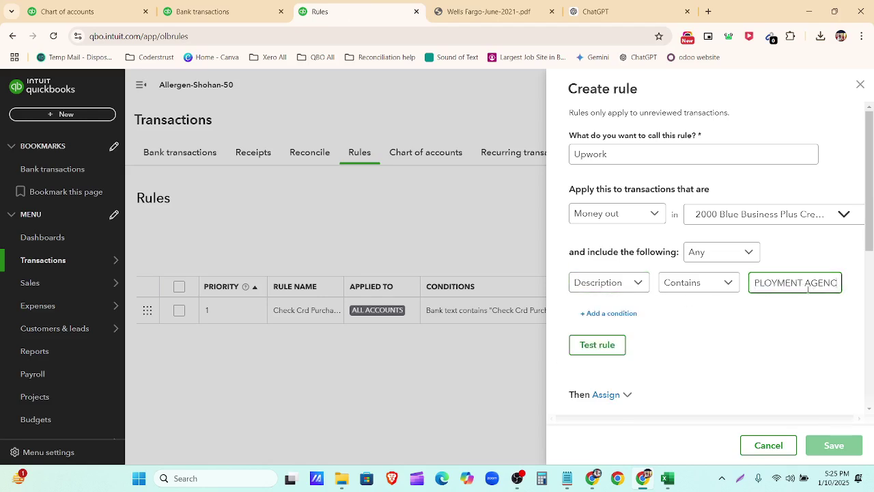
pyautogui.press('BackSpace')
pyautogui.press('BackSpace')
pyautogui.press('BackSpace')
pyautogui.press('BackSpace')
pyautogui.press('BackSpace')
pyautogui.press('BackSpace')
pyautogui.press('BackSpace')
pyautogui.press('BackSpace')
pyautogui.press('BackSpace')
pyautogui.press('BackSpace')
pyautogui.press('BackSpace')
pyautogui.press('BackSpace')
pyautogui.press('BackSpace')
pyautogui.press('BackSpace')
pyautogui.press('BackSpace')
pyautogui.press('BackSpace')
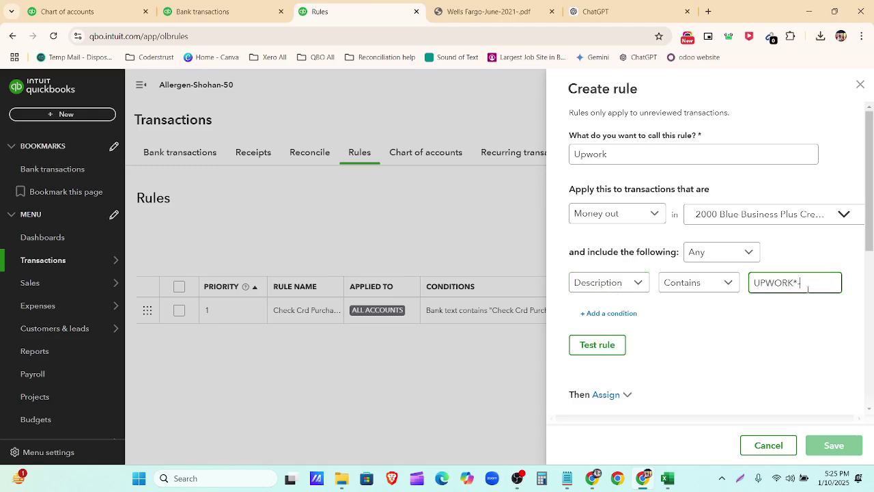
pyautogui.click(800, 332)
pyautogui.scroll(-3, 667, 357)
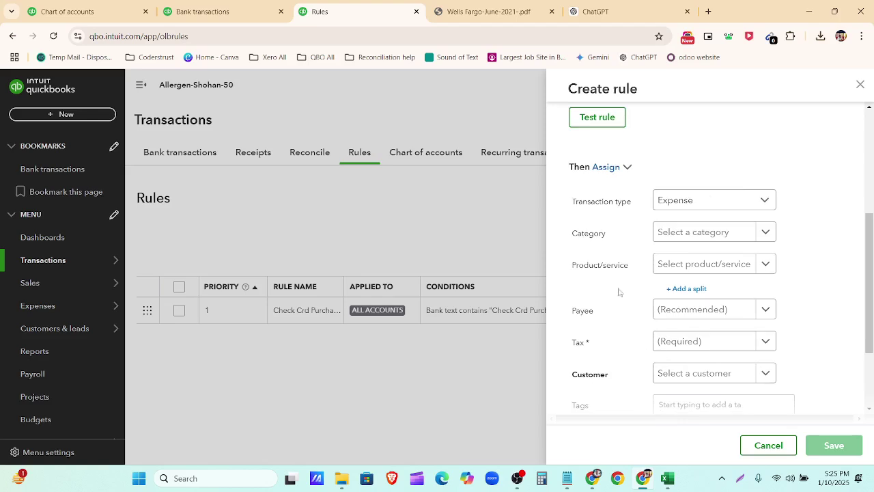
# Step: Assign the rule category Legal and professional fees and a new payee supplier Upwork
pyautogui.click(766, 234)
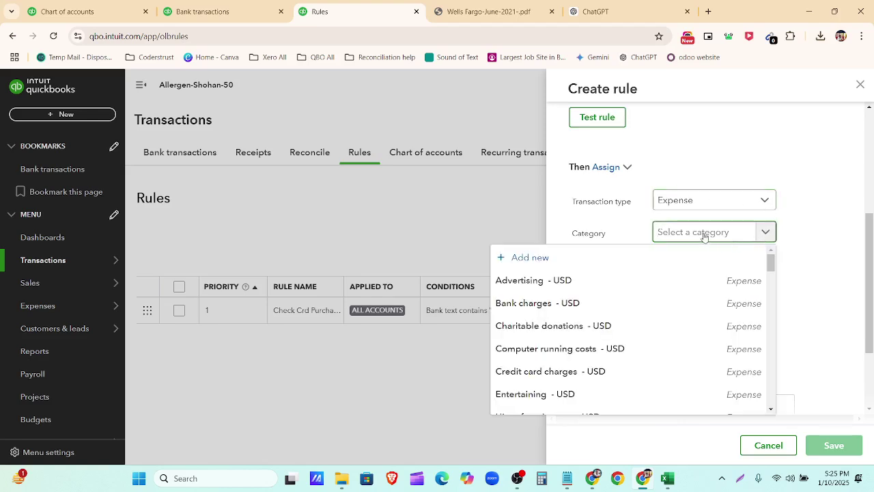
pyautogui.write('profe')
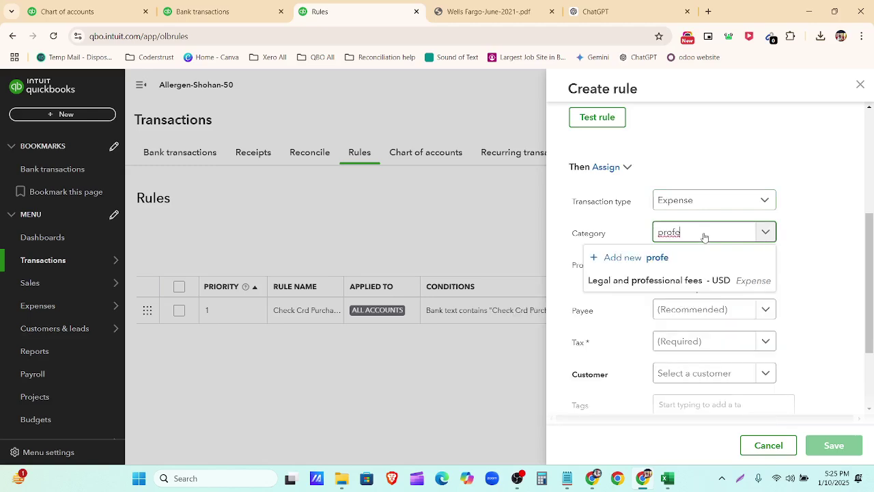
pyautogui.click(716, 280)
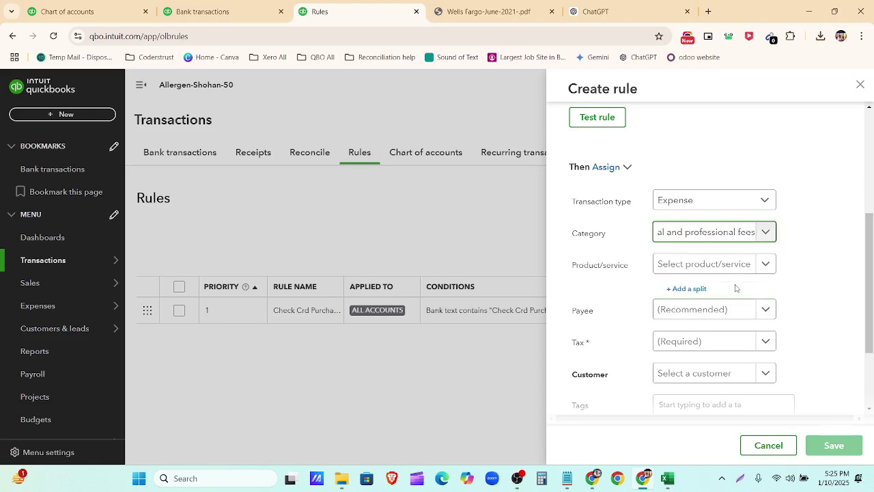
pyautogui.scroll(-2, 736, 321)
pyautogui.click(712, 198)
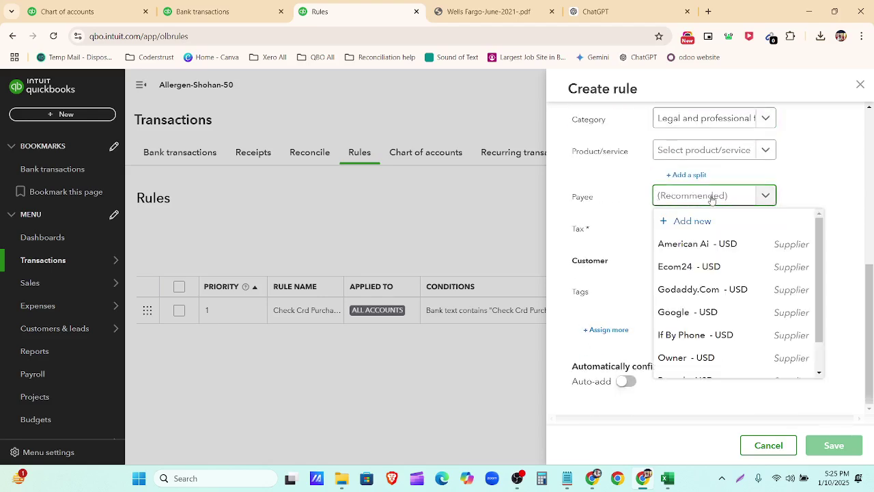
pyautogui.write('Upwork')
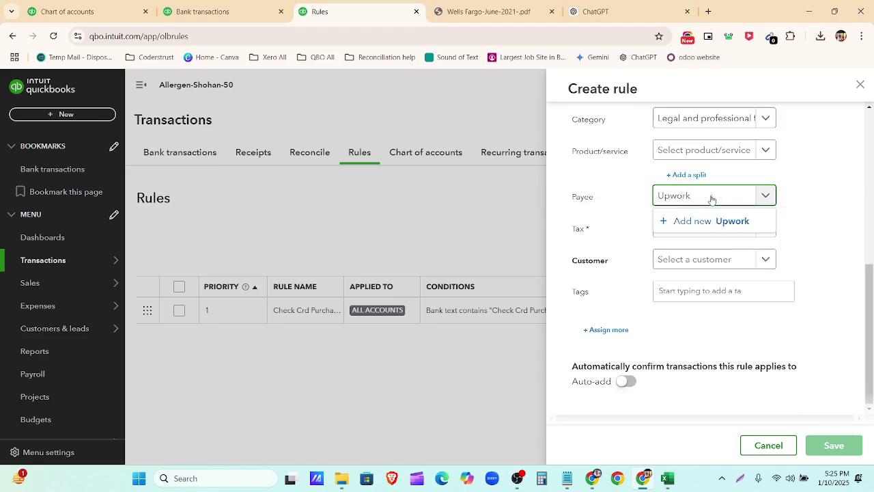
pyautogui.click(716, 222)
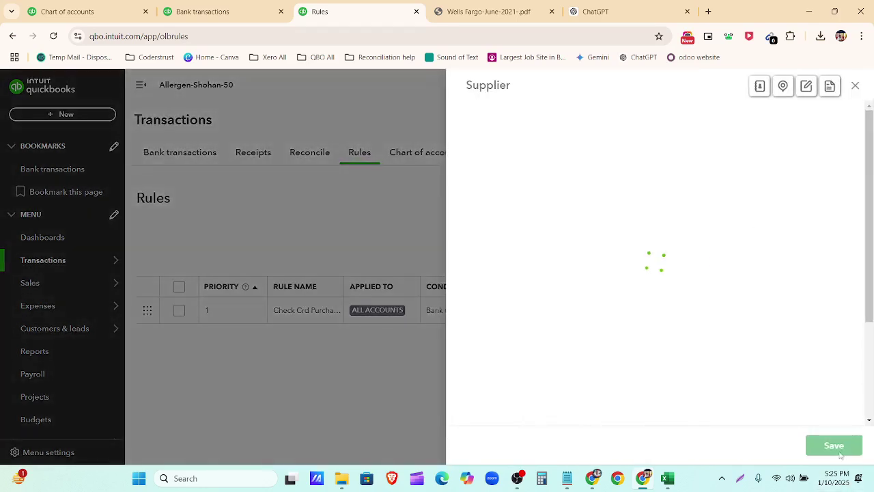
pyautogui.click(838, 448)
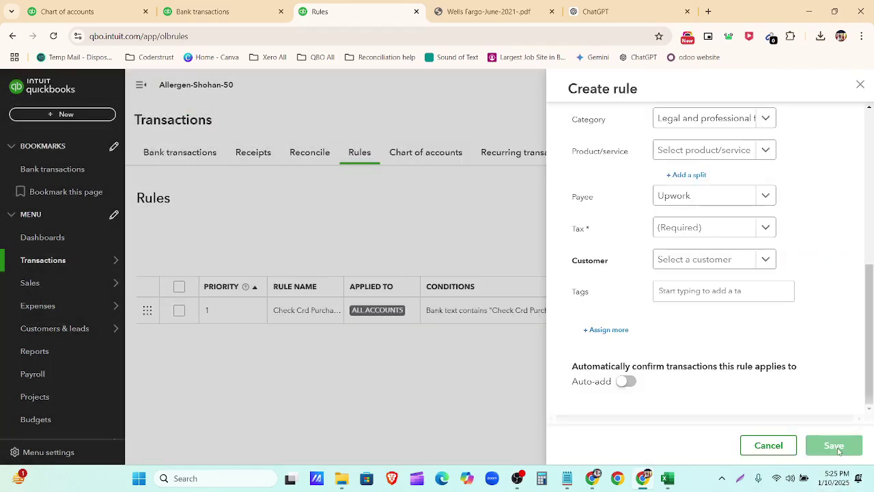
# Step: Set the rule's tax to No VAT (0%) and save the Upwork rule
pyautogui.click(757, 234)
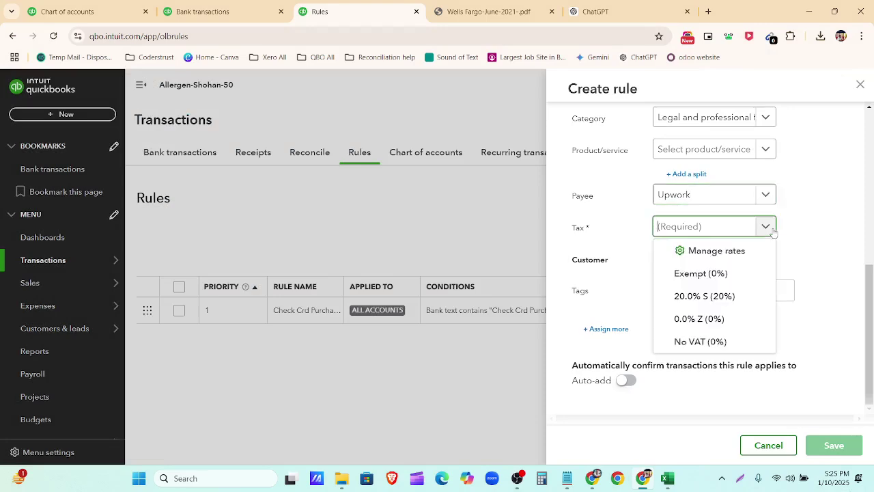
pyautogui.click(729, 344)
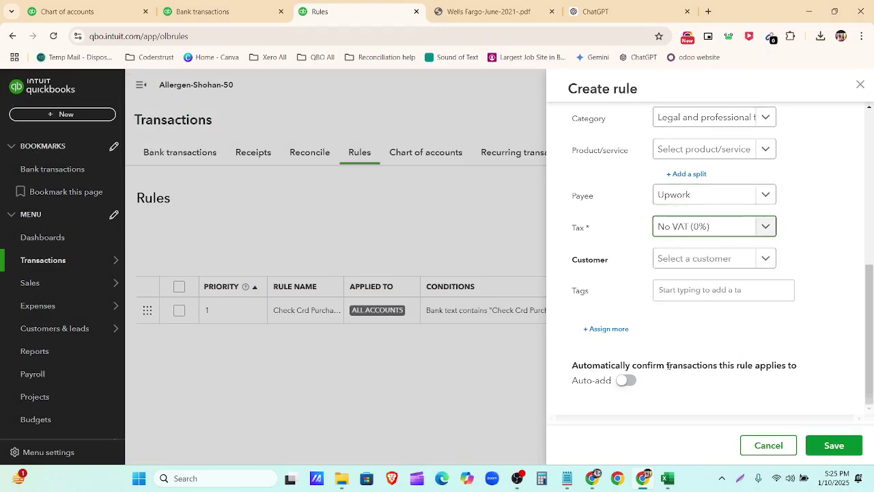
pyautogui.click(829, 447)
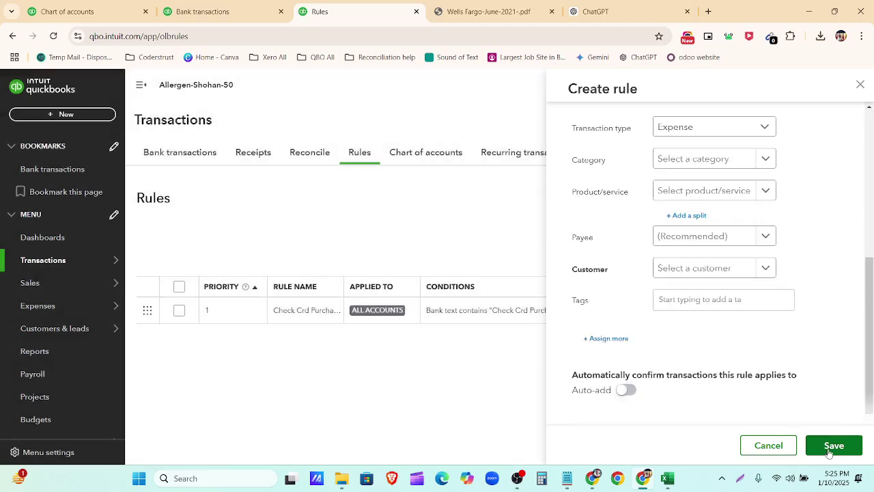
# Step: Get back to Bank transactions by way of the rules list, with the card's 14 items showing
pyautogui.click(197, 157)
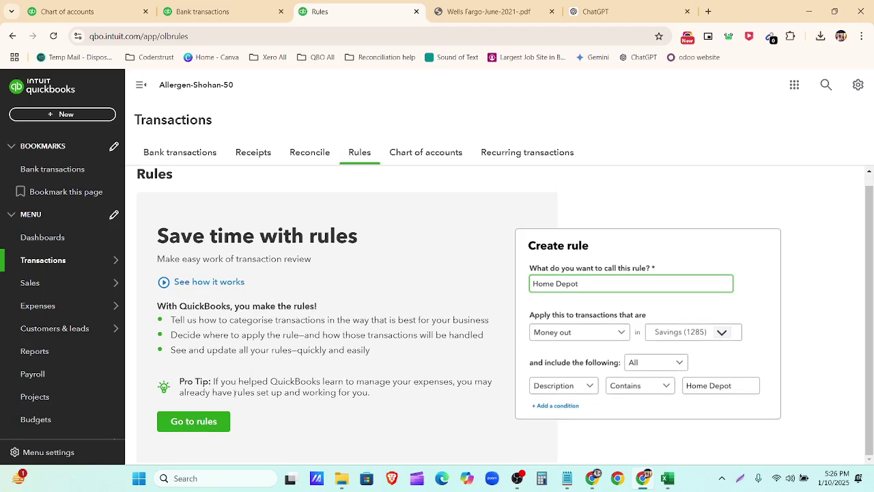
pyautogui.click(209, 427)
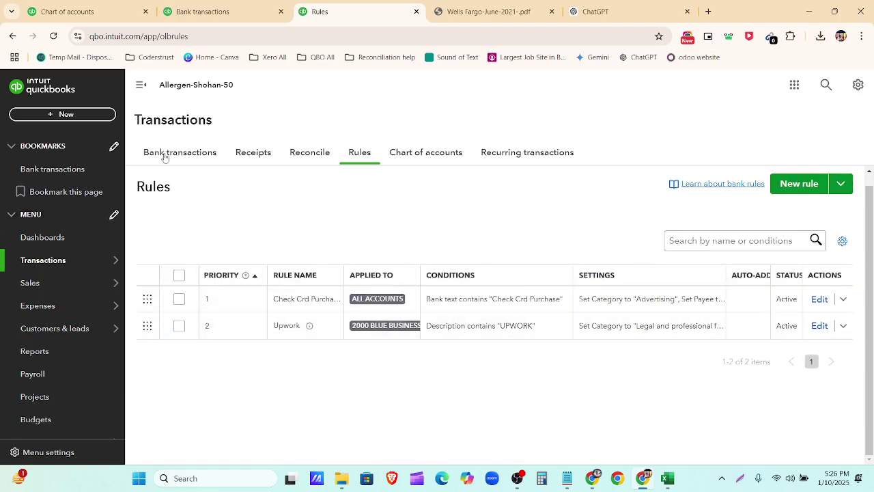
pyautogui.click(194, 156)
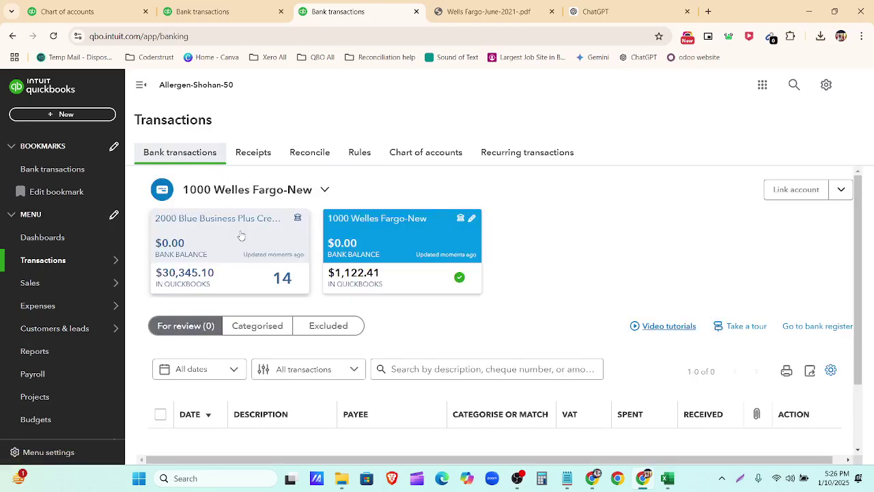
pyautogui.click(241, 235)
pyautogui.scroll(-8, 501, 261)
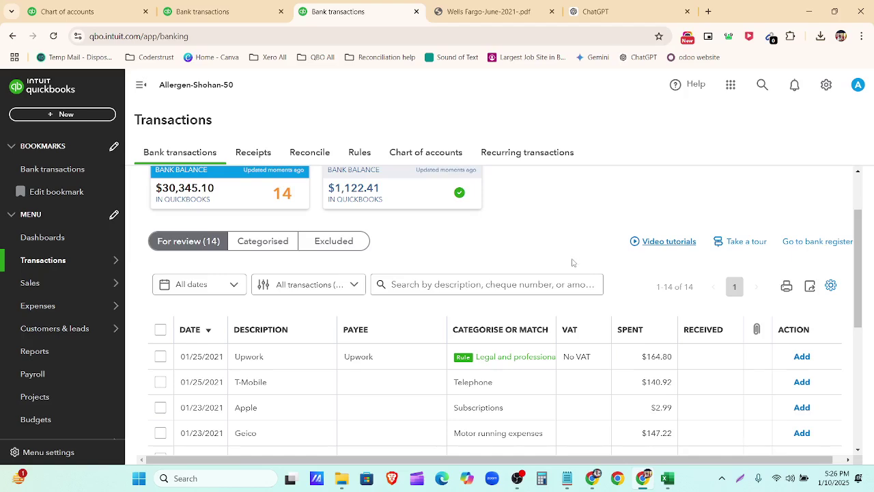
pyautogui.scroll(-3, 530, 341)
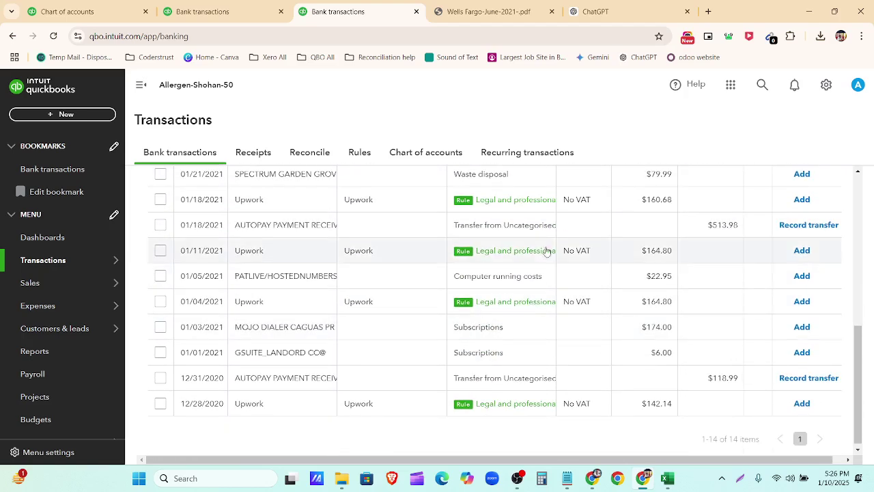
pyautogui.click(159, 403)
pyautogui.click(160, 301)
pyautogui.scroll(1, 172, 328)
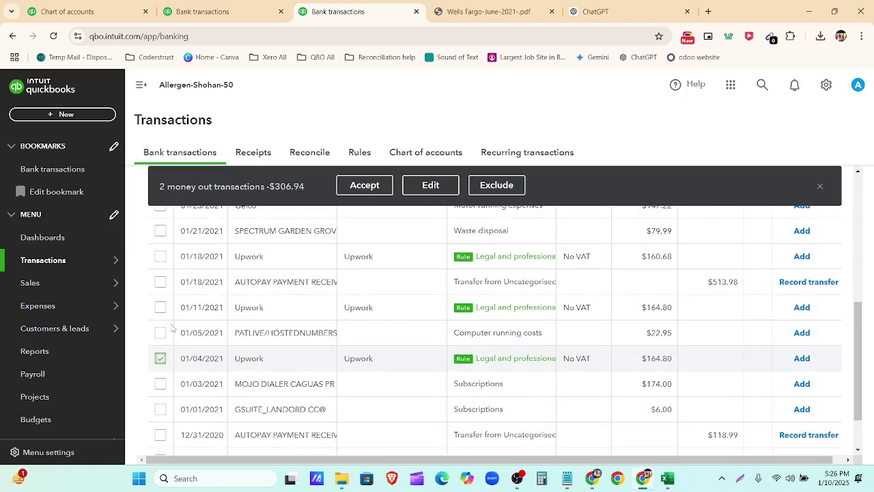
pyautogui.click(160, 306)
pyautogui.scroll(2, 167, 379)
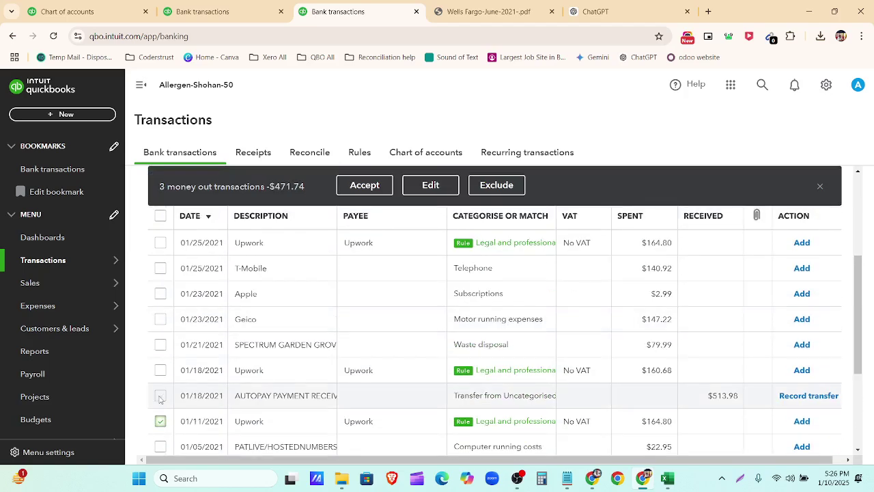
pyautogui.click(162, 370)
pyautogui.scroll(2, 166, 355)
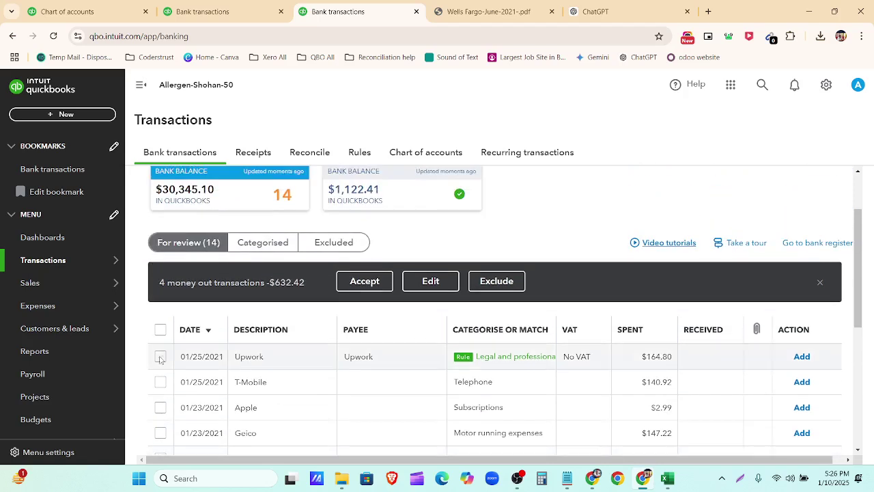
pyautogui.click(160, 357)
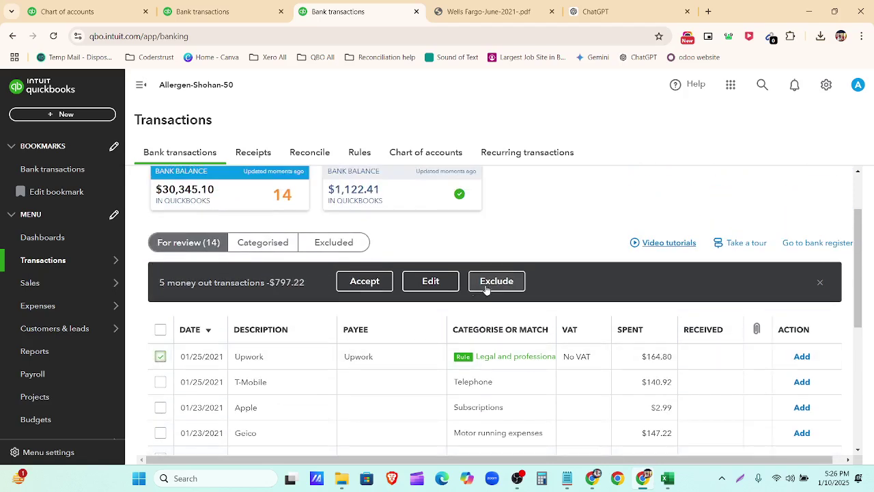
pyautogui.click(366, 282)
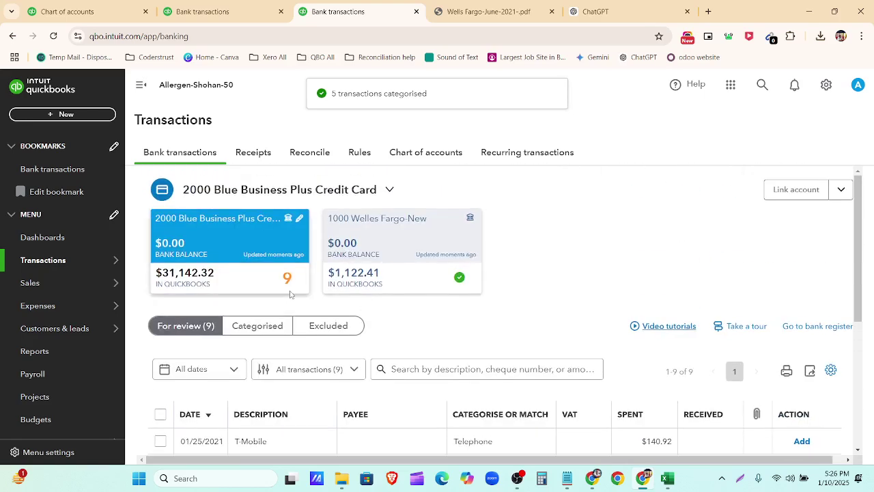
pyautogui.scroll(-4, 382, 328)
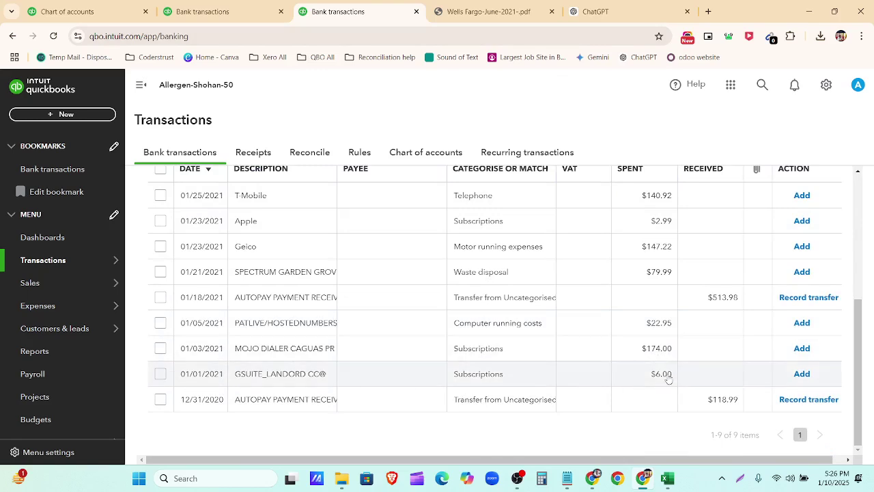
pyautogui.click(594, 11)
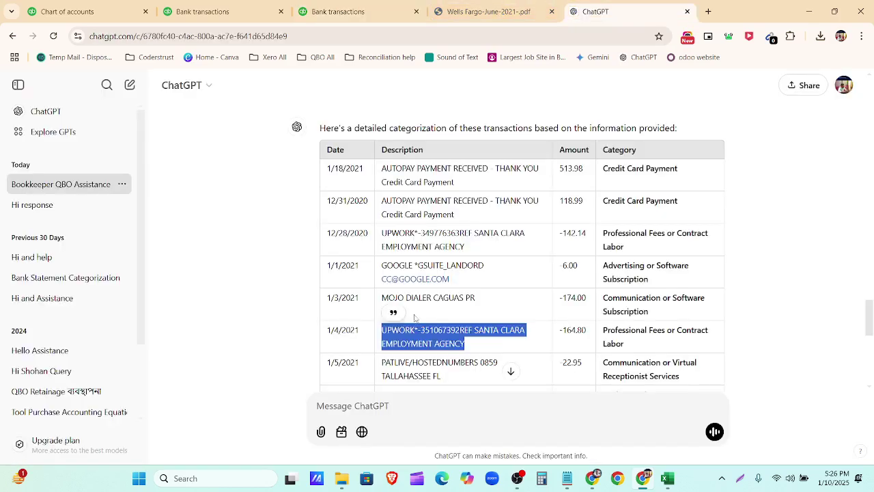
pyautogui.click(234, 299)
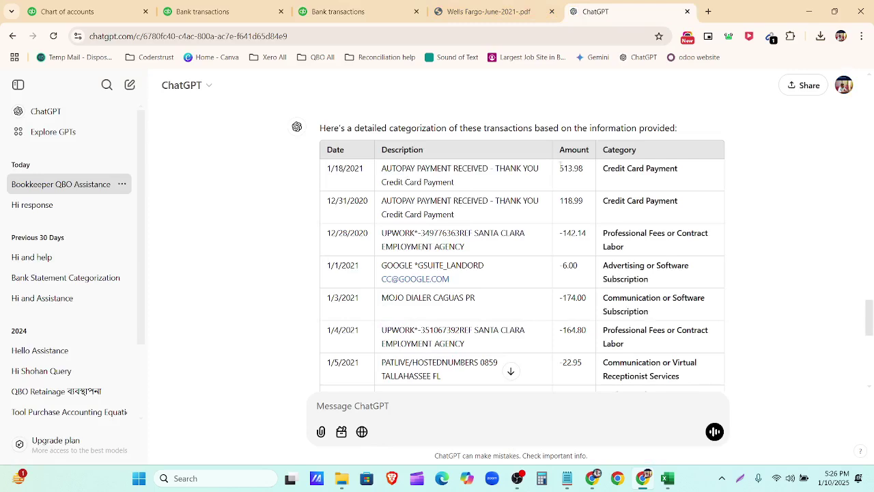
pyautogui.click(325, 12)
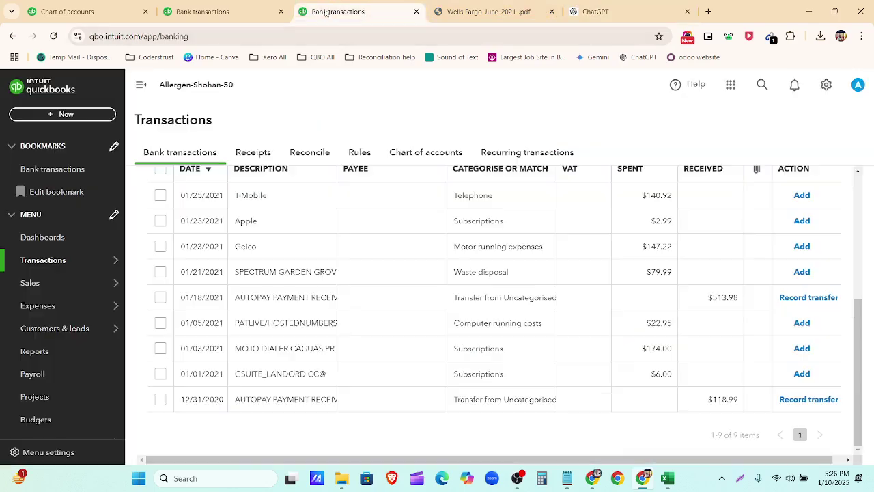
# Step: Mark the 01/18/2021 $513.98 autopay receipt as a credit card payment from 1000 Welles Fargo-New
pyautogui.scroll(2, 658, 372)
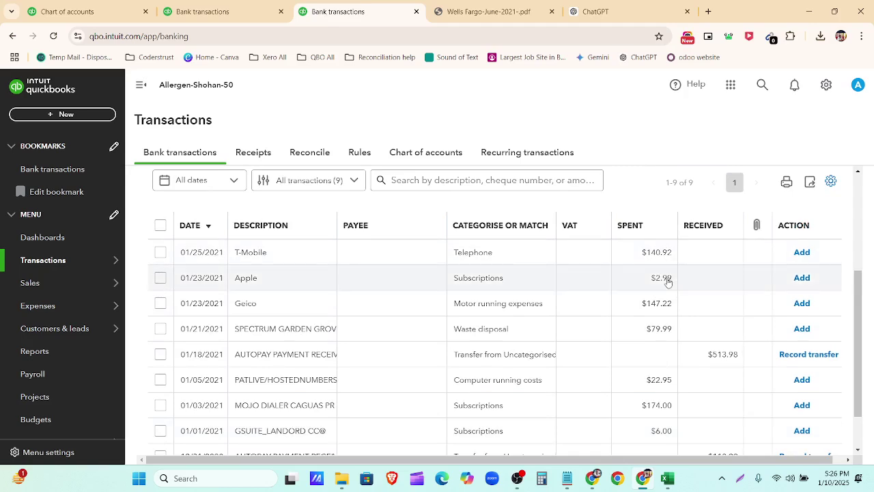
pyautogui.scroll(2, 666, 282)
pyautogui.scroll(-3, 666, 282)
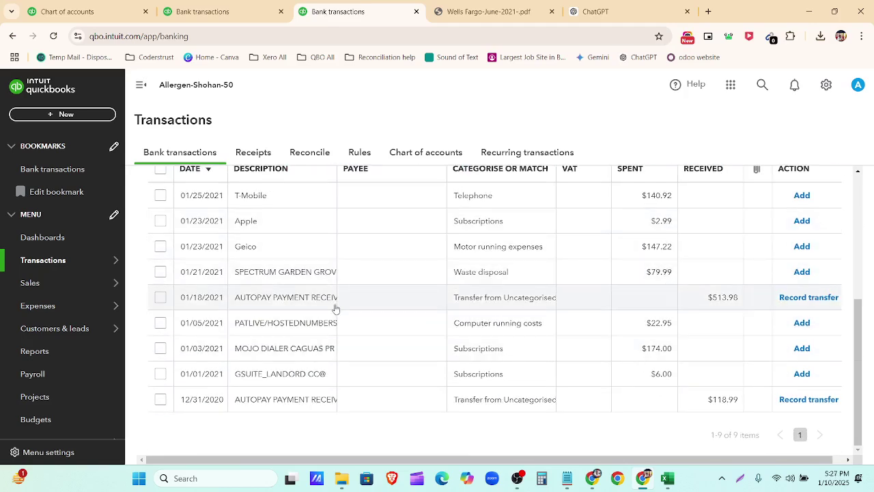
pyautogui.click(311, 306)
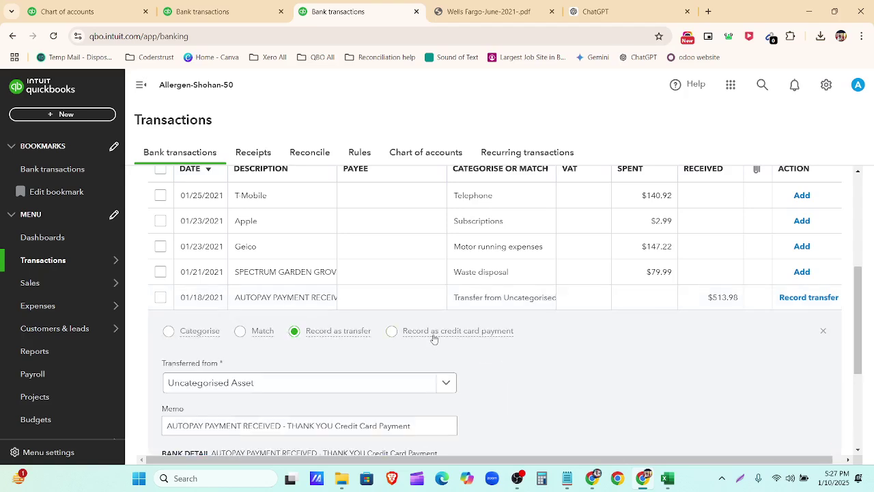
pyautogui.scroll(-1, 428, 299)
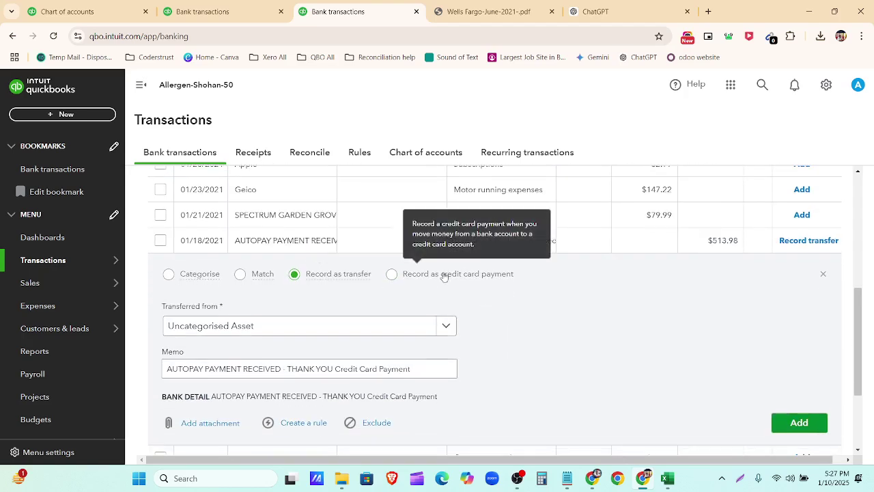
pyautogui.click(445, 276)
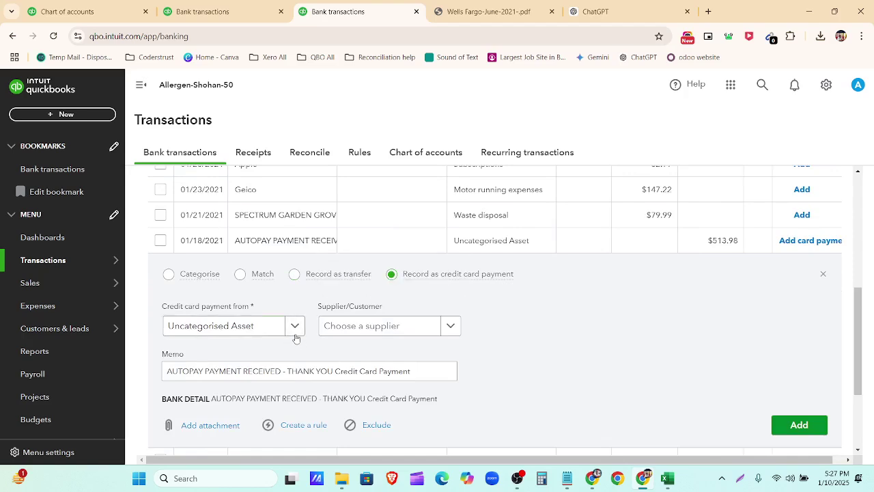
pyautogui.scroll(-2, 563, 297)
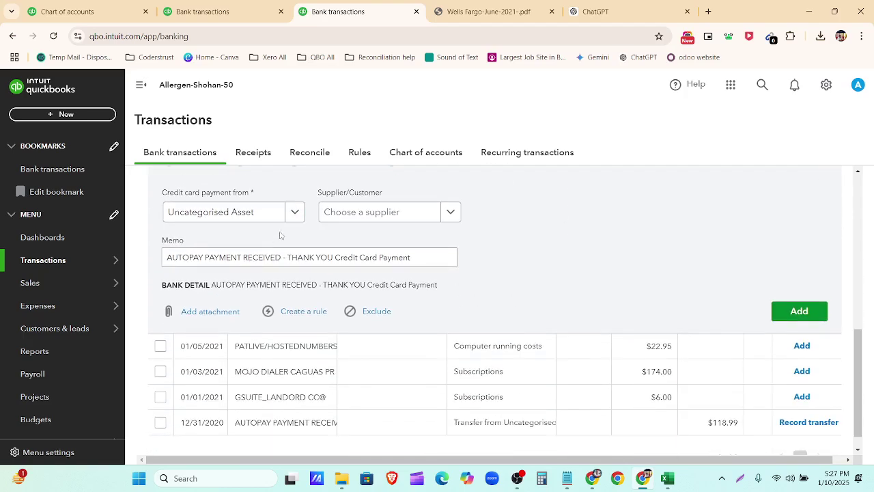
pyautogui.click(295, 214)
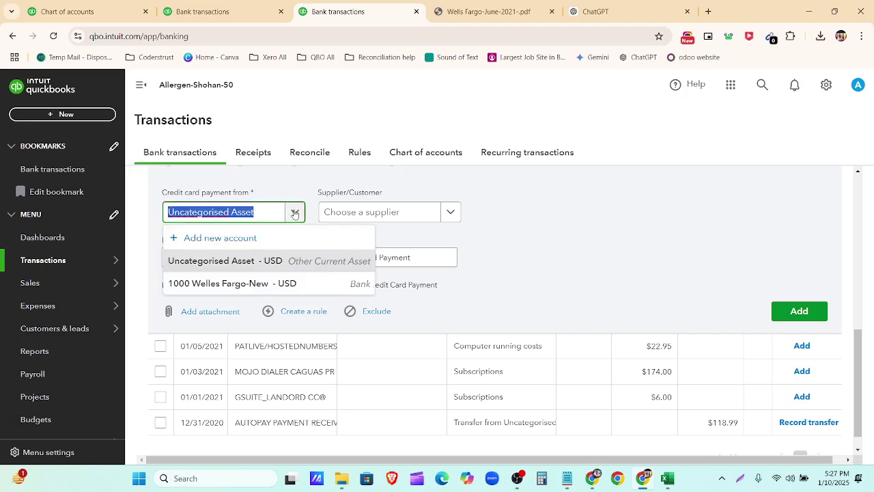
pyautogui.click(278, 285)
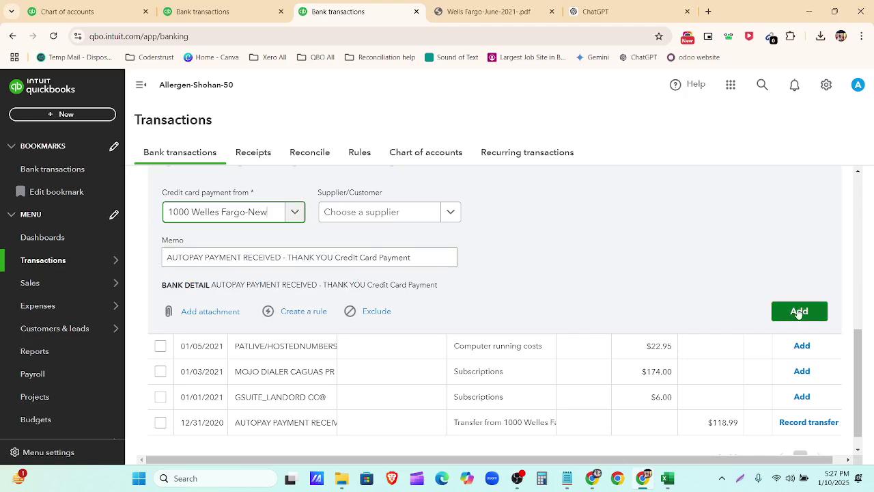
# Step: Copy THANK YOU from the bank detail and create it as the payment's new supplier
pyautogui.moveTo(365, 285); pyautogui.dragTo(337, 287)
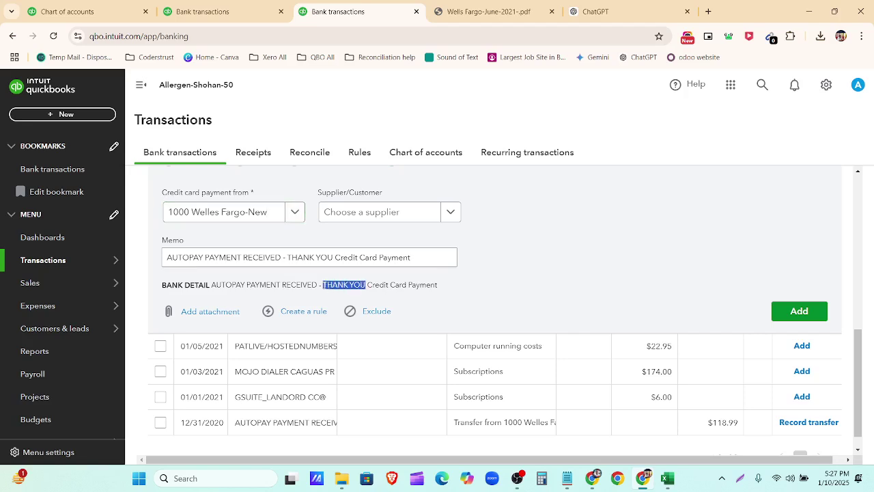
pyautogui.click(371, 215)
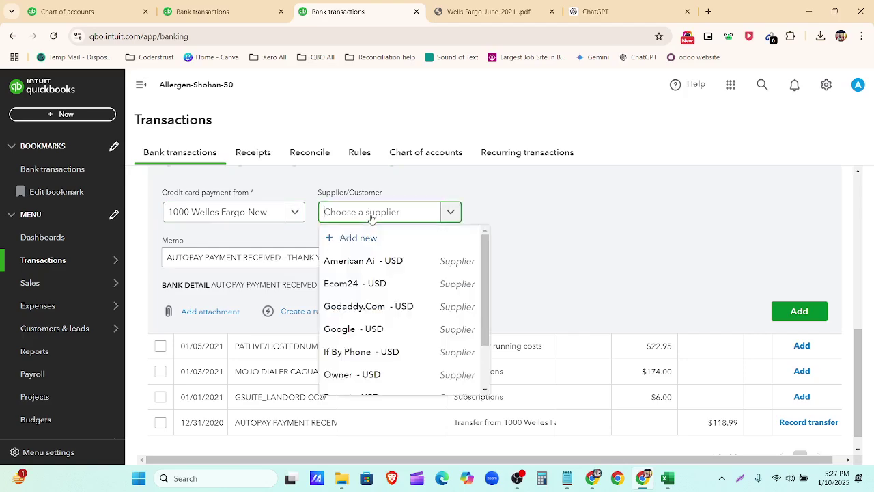
pyautogui.write('THANK YOU')
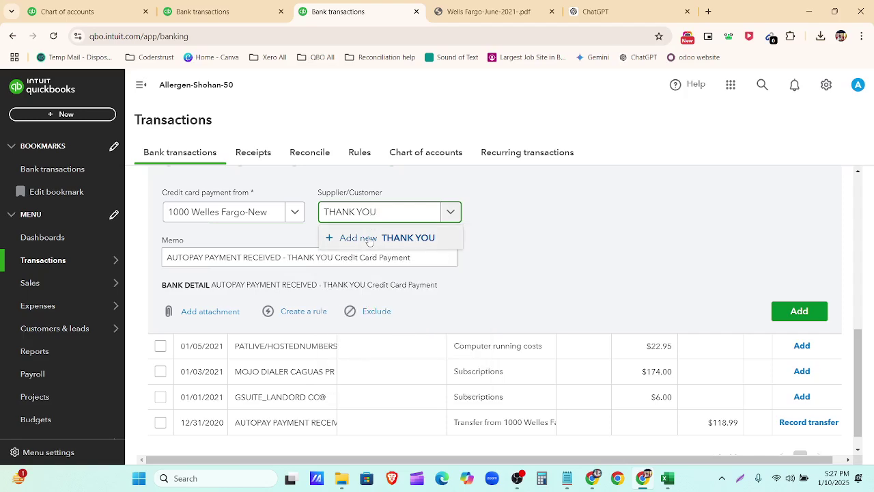
pyautogui.click(367, 237)
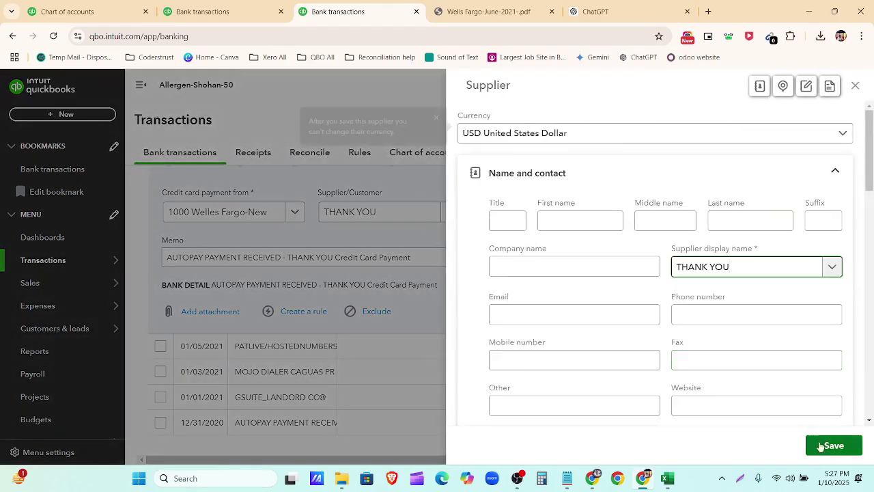
pyautogui.click(823, 445)
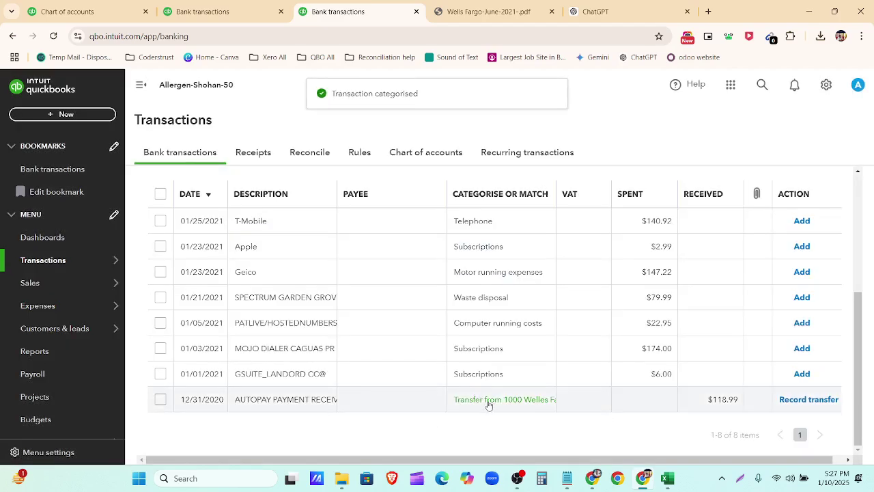
# Step: Record the 12/31/2020 $118.99 autopay as a card payment to THANK YOU, declining the rule offer
pyautogui.click(488, 405)
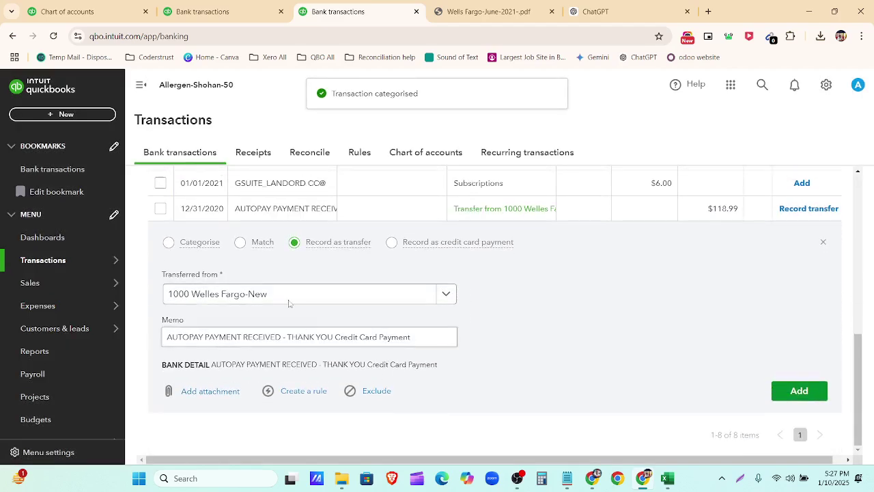
pyautogui.click(391, 241)
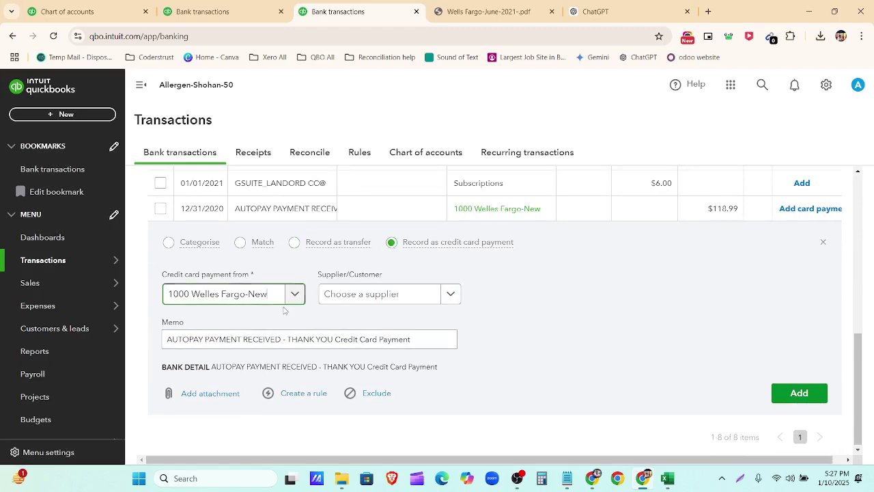
pyautogui.click(366, 295)
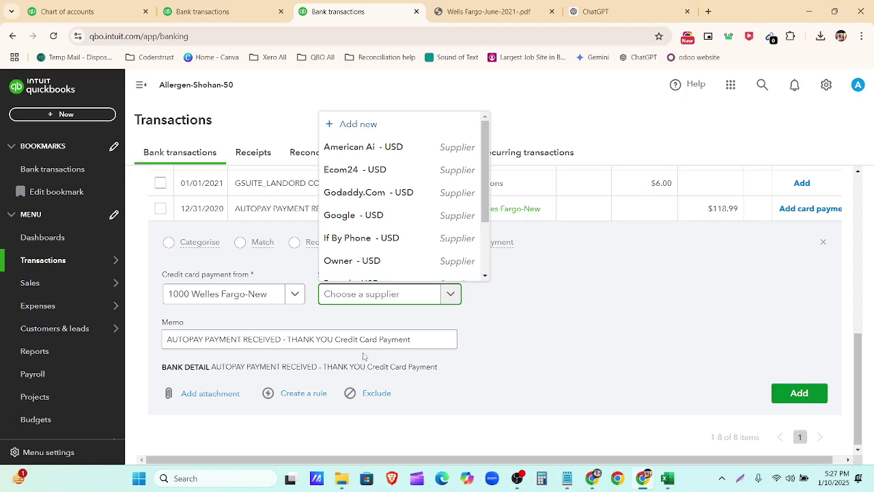
pyautogui.write('THANK YOU')
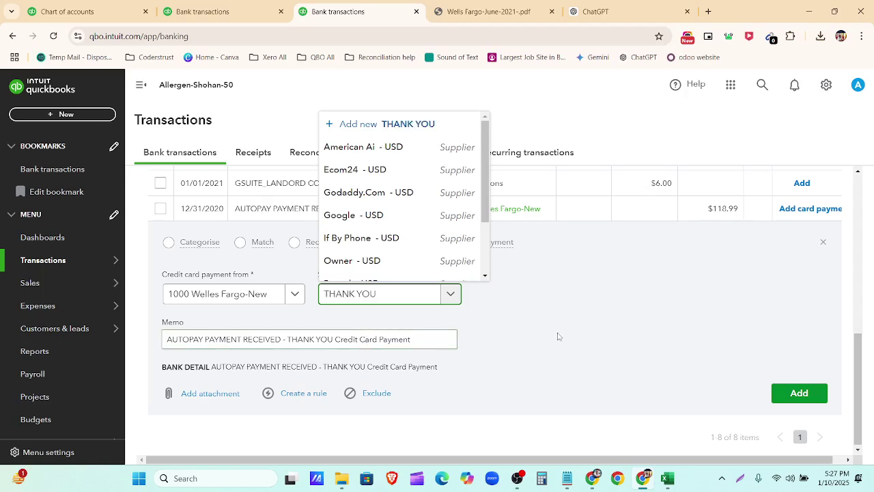
pyautogui.click(442, 271)
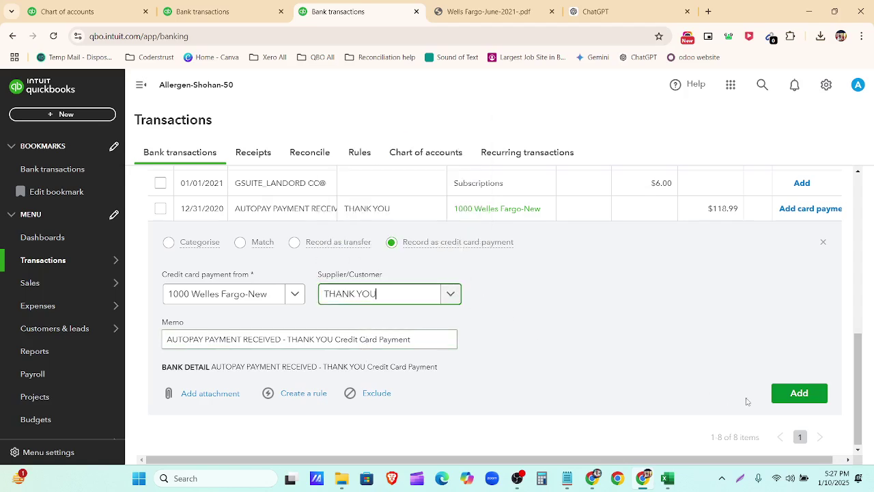
pyautogui.click(787, 398)
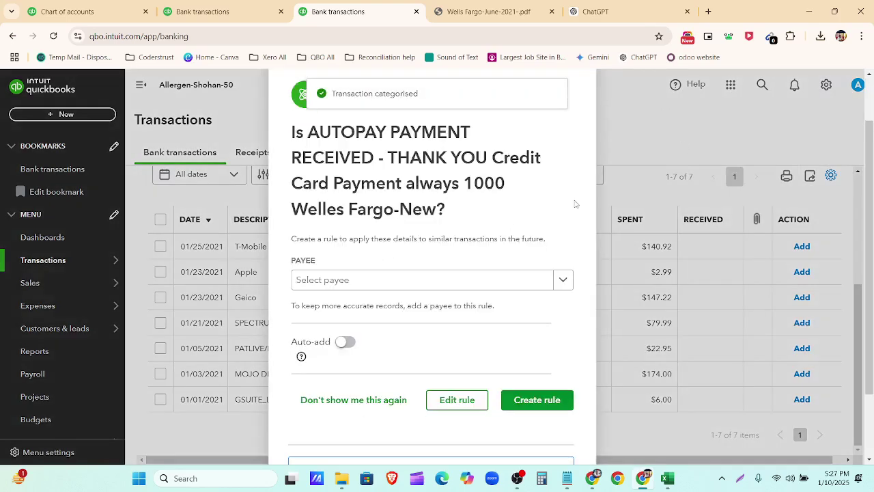
pyautogui.click(580, 118)
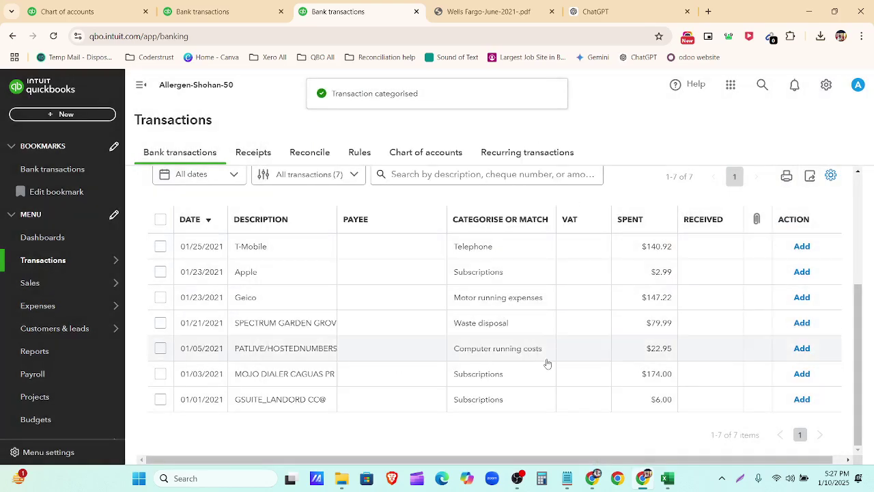
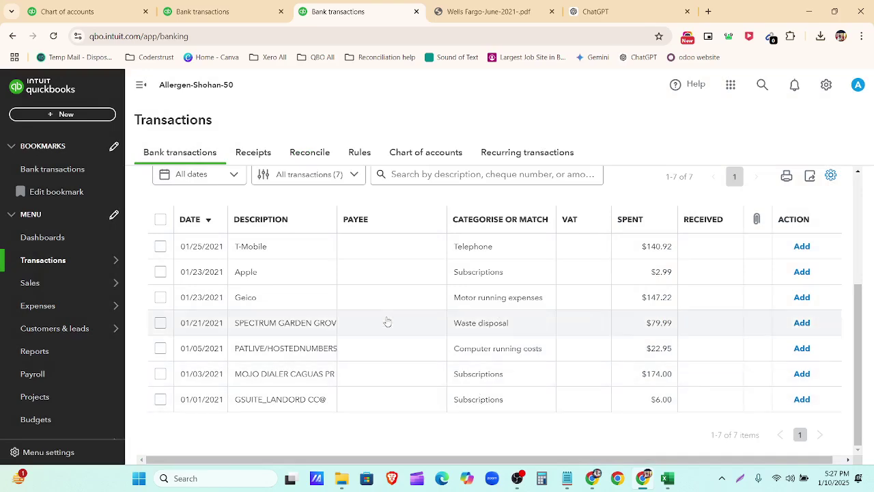
# Step: Expand the 01/25/2021 T-Mobile $140.92 payment and compare it with ChatGPT's suggested category
pyautogui.click(351, 252)
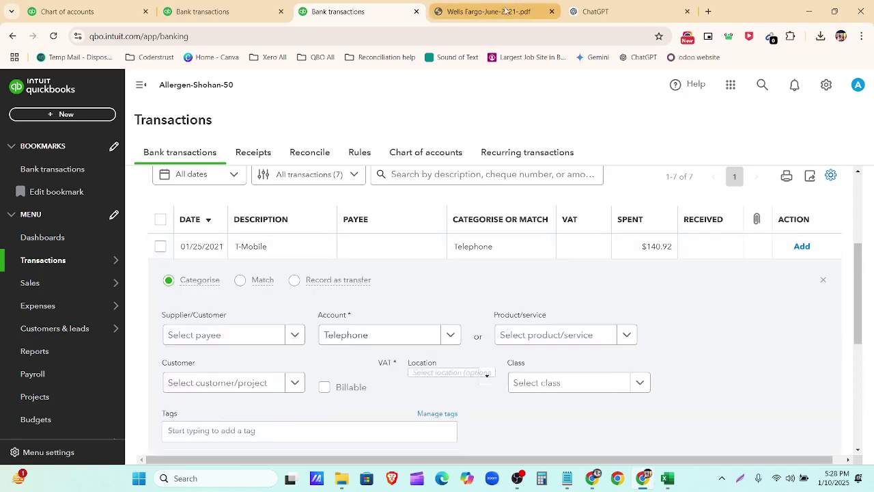
pyautogui.click(594, 12)
pyautogui.scroll(-3, 575, 241)
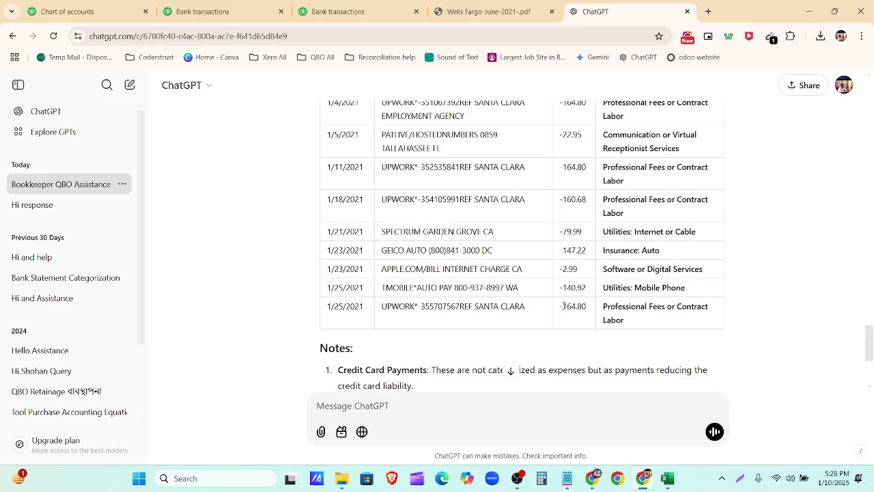
pyautogui.click(350, 14)
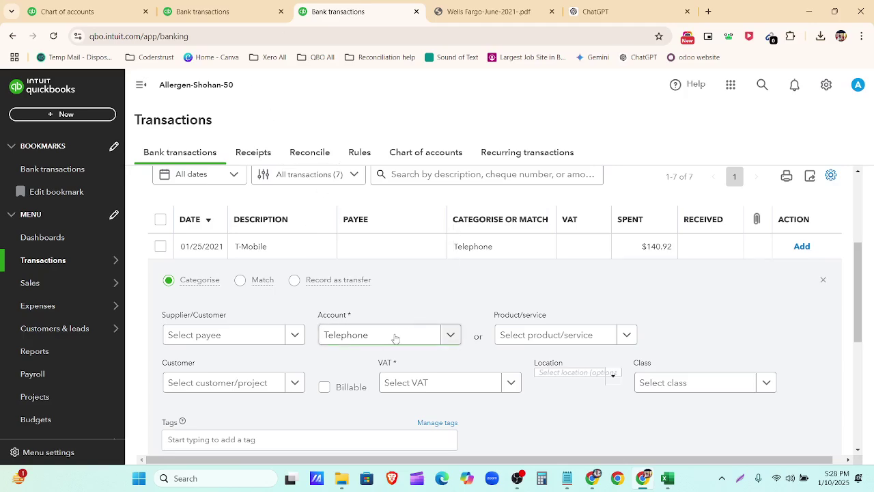
pyautogui.scroll(-3, 394, 340)
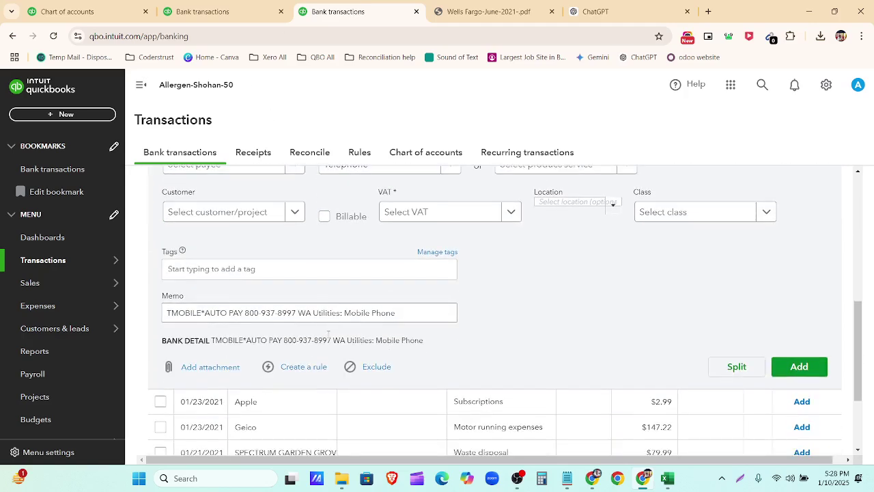
pyautogui.scroll(2, 456, 298)
pyautogui.scroll(2, 382, 314)
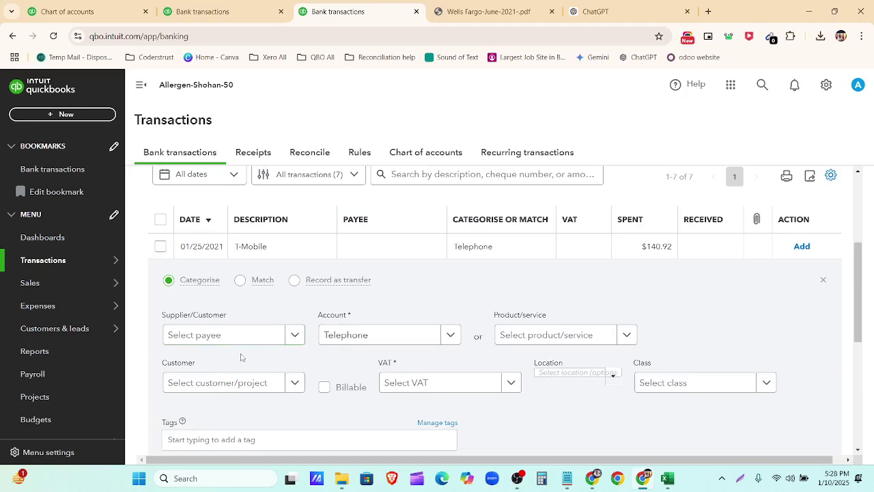
pyautogui.scroll(-1, 296, 333)
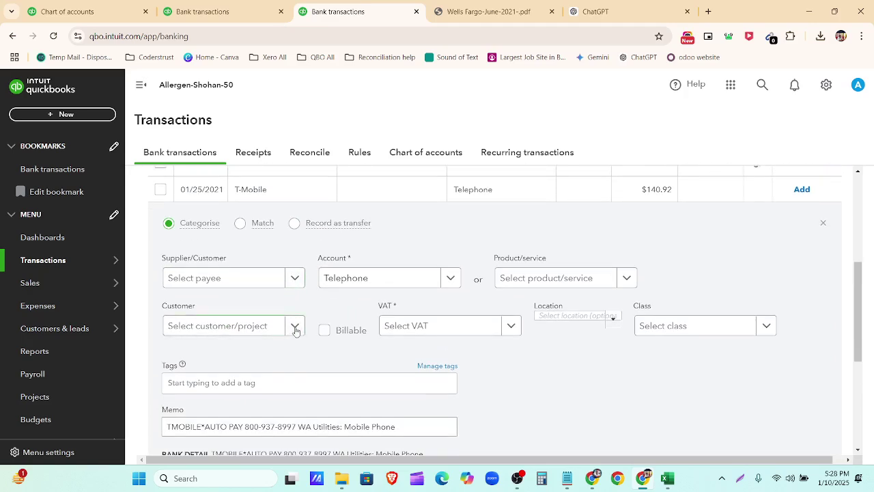
# Step: Add the T-Mobile payment as Telephone with VAT set to No VAT (0%)
pyautogui.click(296, 330)
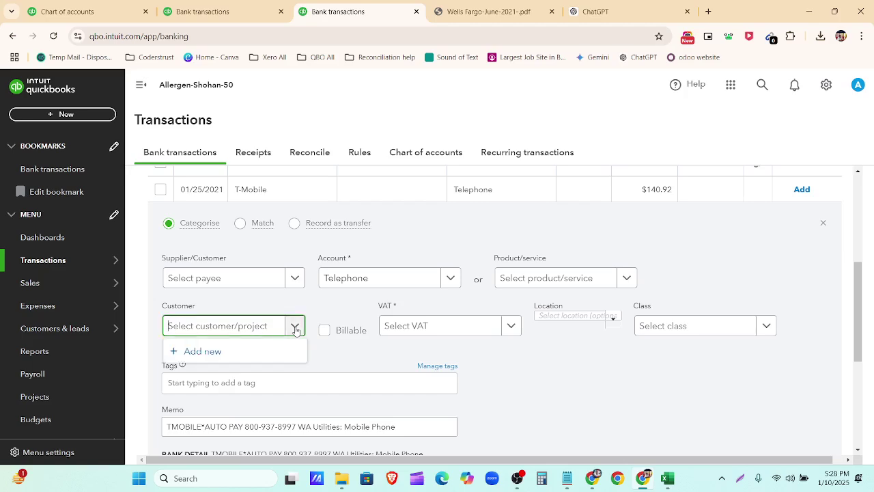
pyautogui.click(295, 328)
pyautogui.click(511, 327)
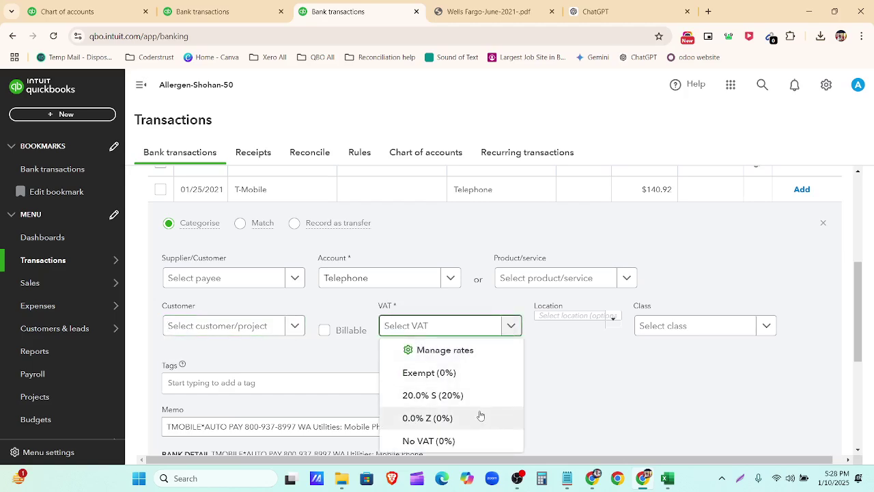
pyautogui.click(480, 441)
pyautogui.scroll(-3, 660, 384)
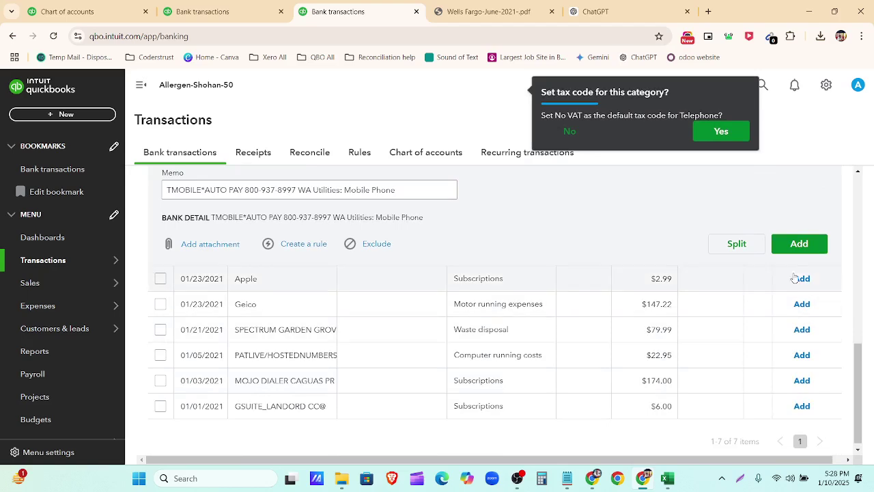
pyautogui.click(799, 244)
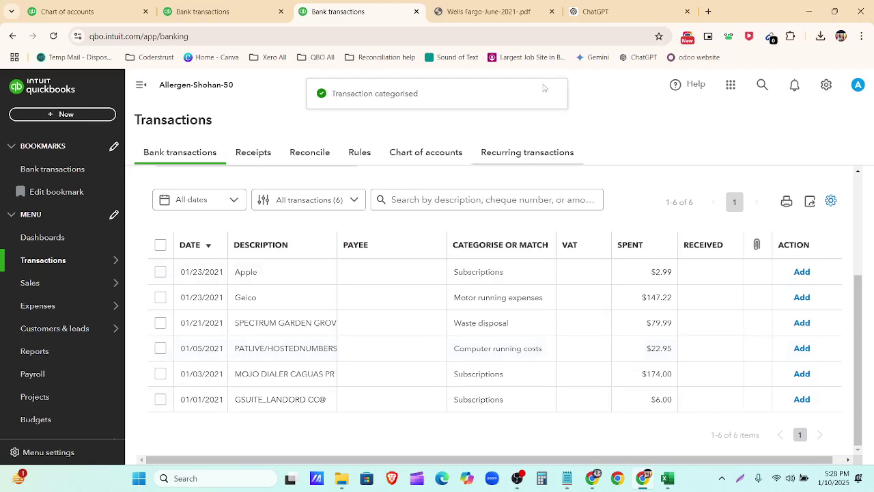
# Step: Add the $2.99 Apple charge as Subscriptions with No VAT (0%), declining it as the default tax code
pyautogui.click(588, 11)
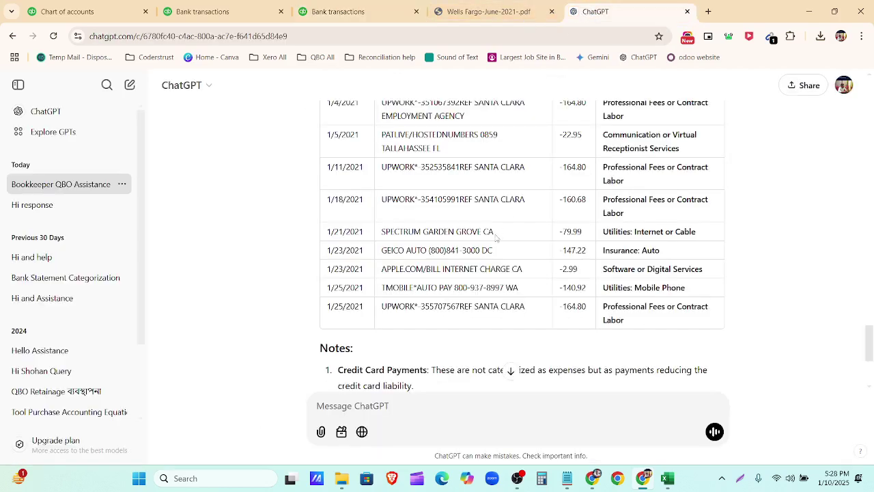
pyautogui.scroll(3, 507, 254)
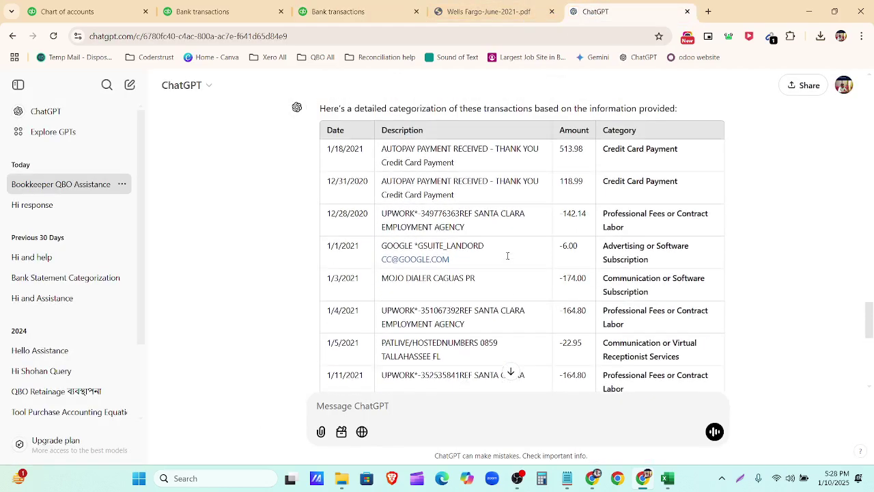
pyautogui.scroll(-4, 507, 255)
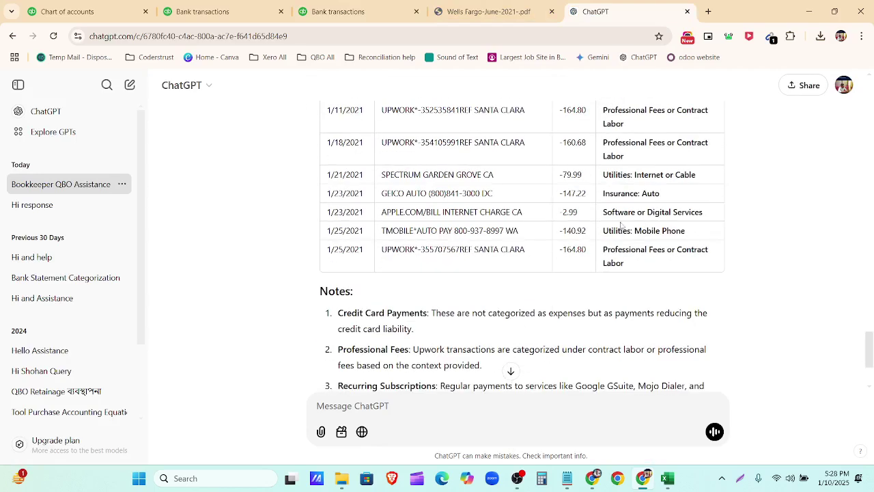
pyautogui.click(381, 12)
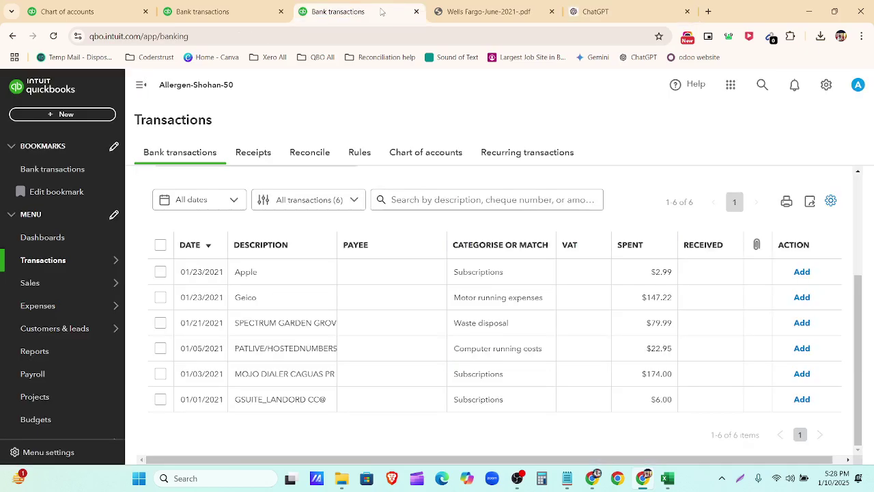
pyautogui.click(503, 271)
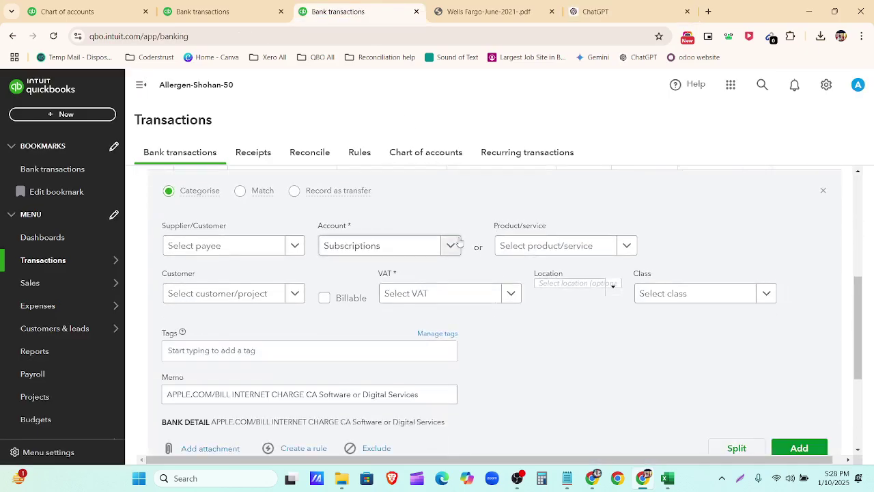
pyautogui.click(511, 293)
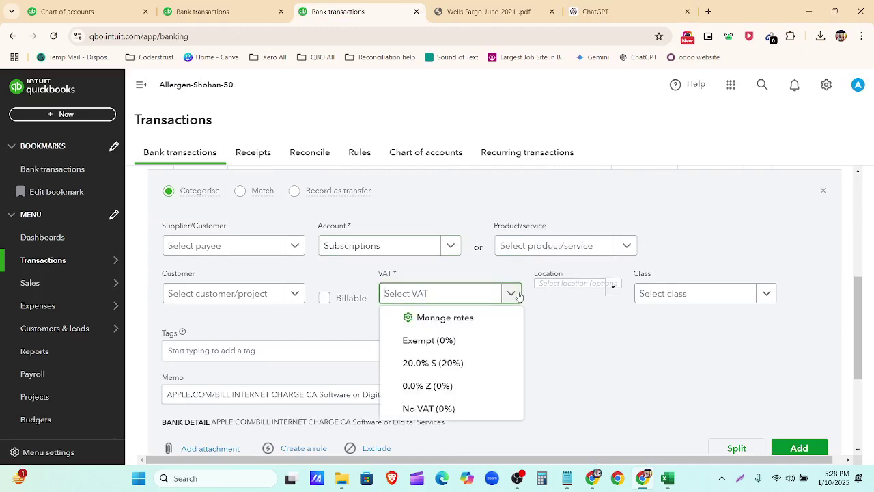
pyautogui.click(499, 408)
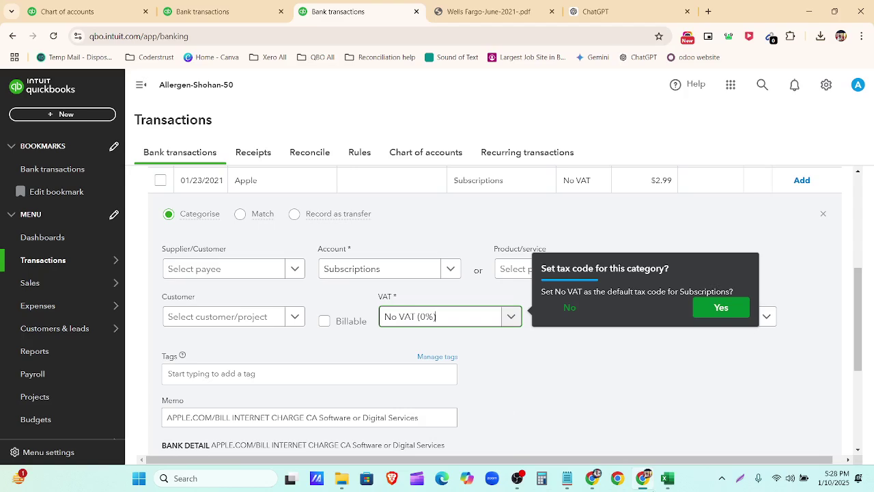
pyautogui.click(570, 308)
pyautogui.scroll(-2, 676, 400)
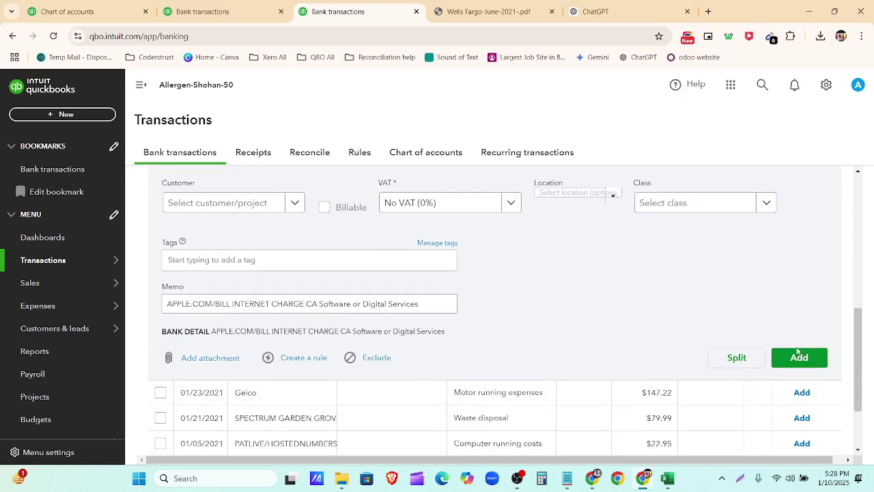
pyautogui.click(796, 362)
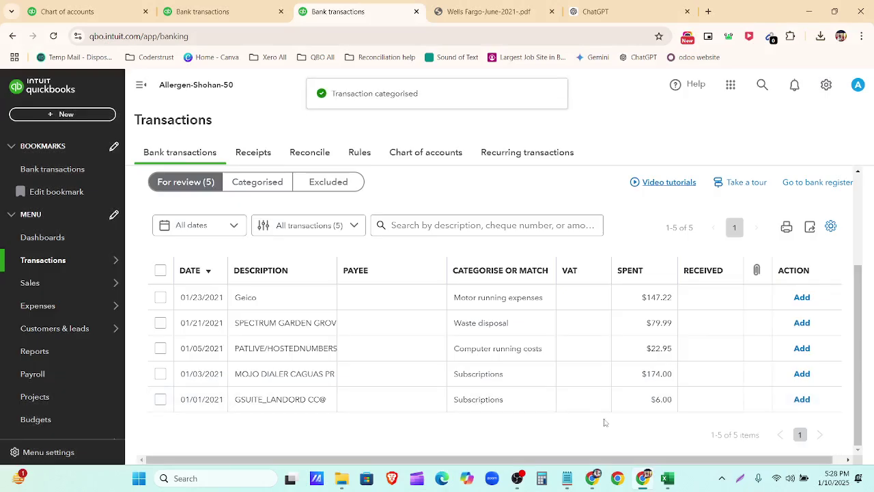
# Step: Close the Wells Fargo PDF and check ChatGPT's suggested category for the GSUITE row
pyautogui.click(591, 8)
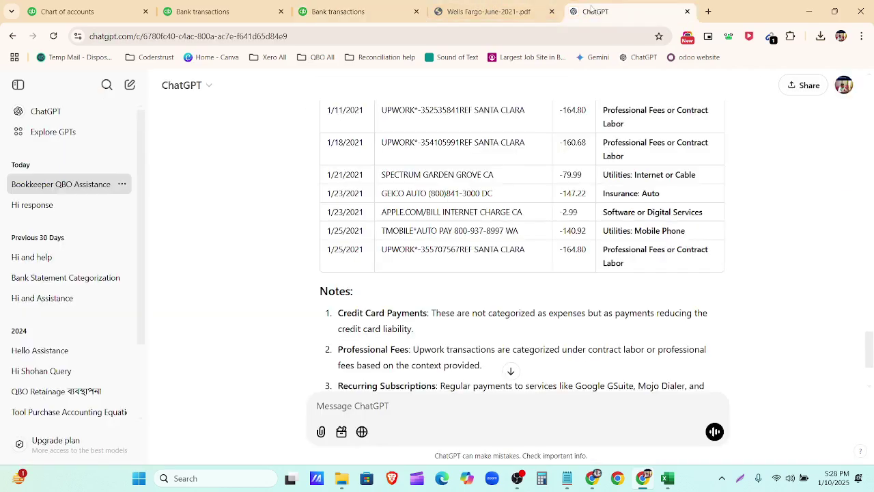
pyautogui.click(552, 12)
pyautogui.scroll(1, 562, 269)
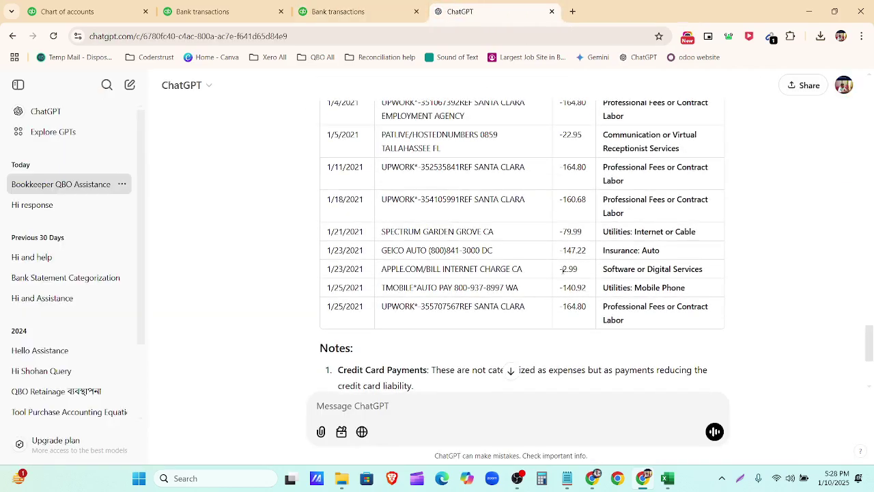
pyautogui.scroll(2, 573, 263)
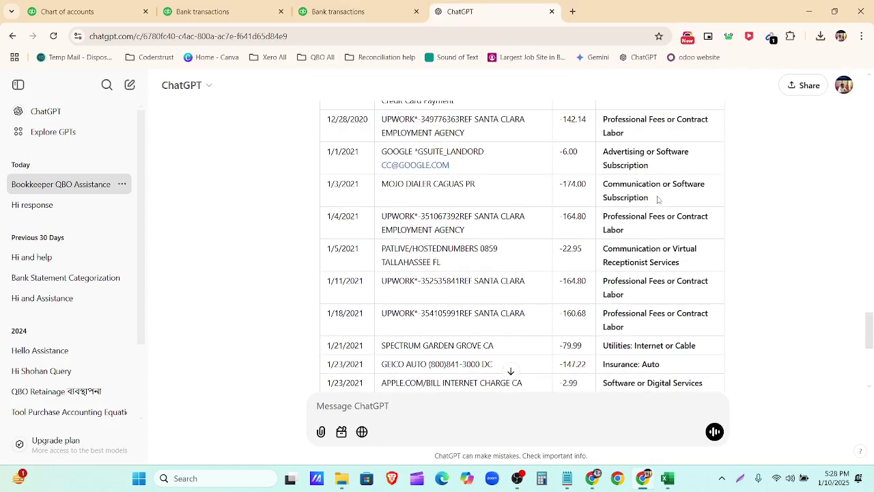
pyautogui.moveTo(658, 198); pyautogui.dragTo(601, 200)
pyautogui.scroll(1, 580, 195)
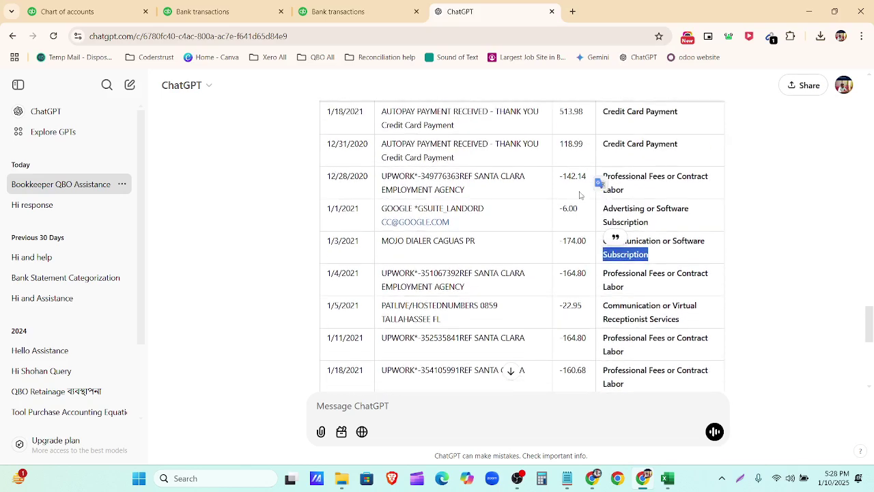
pyautogui.moveTo(662, 225); pyautogui.dragTo(604, 222)
pyautogui.click(334, 12)
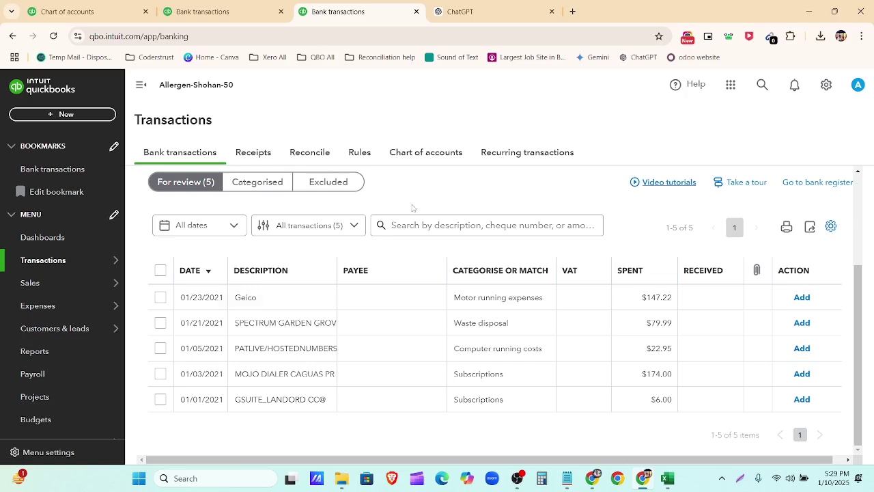
# Step: Add the $174.00 Mojo Dialer and $6.00 GSUITE charges as Subscriptions with No VAT (0%)
pyautogui.click(490, 382)
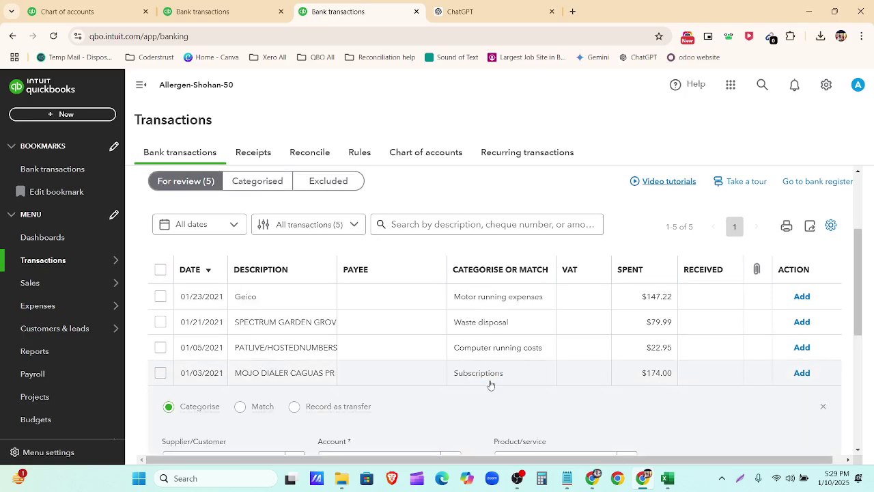
pyautogui.click(511, 338)
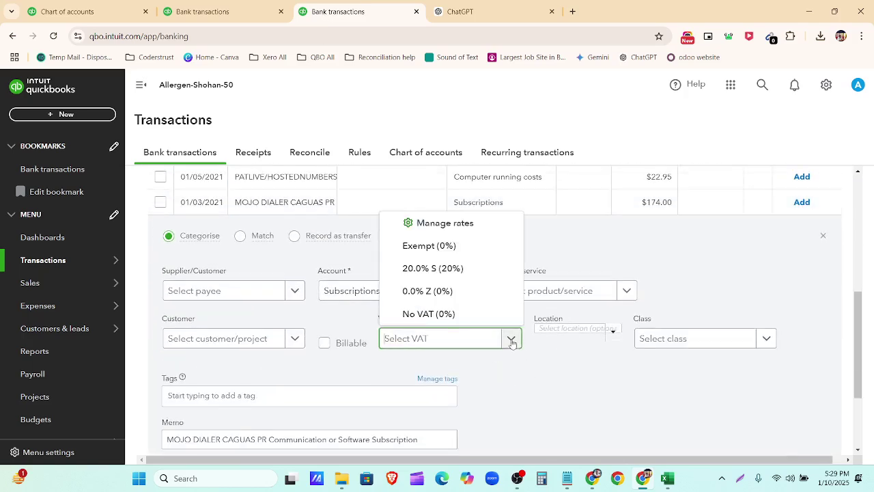
pyautogui.click(464, 314)
pyautogui.scroll(-2, 523, 374)
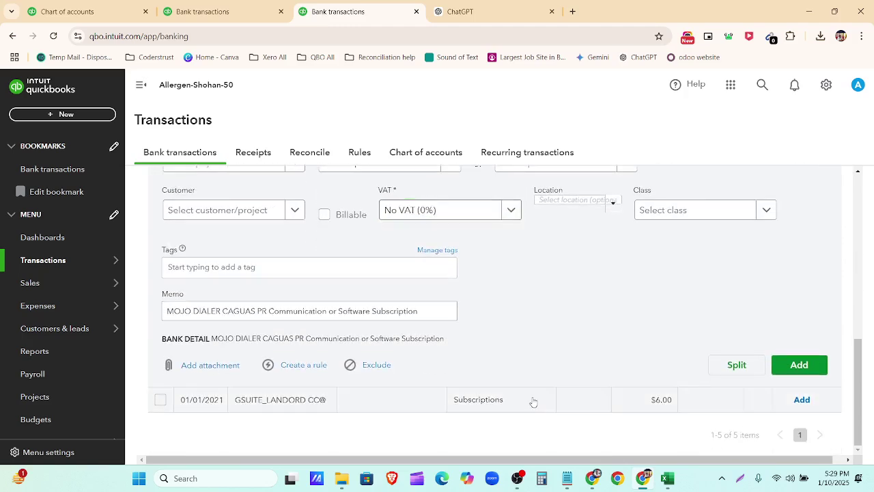
pyautogui.click(531, 399)
pyautogui.click(511, 235)
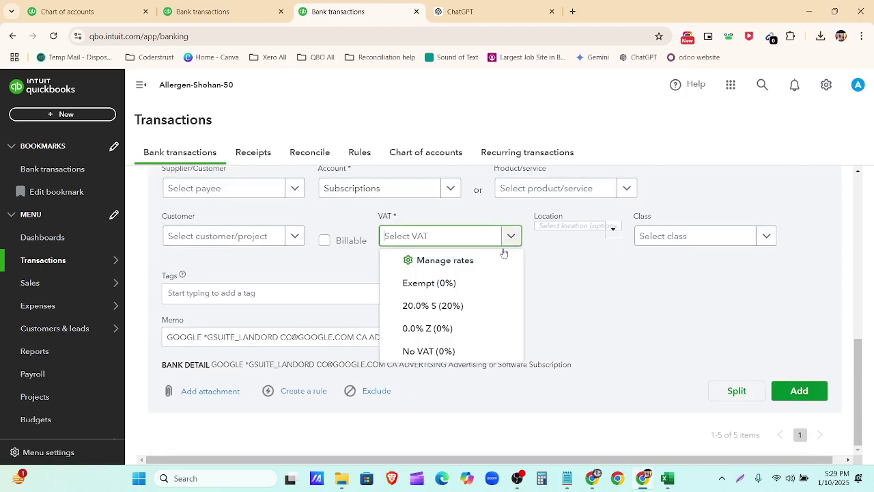
pyautogui.click(468, 351)
pyautogui.click(782, 399)
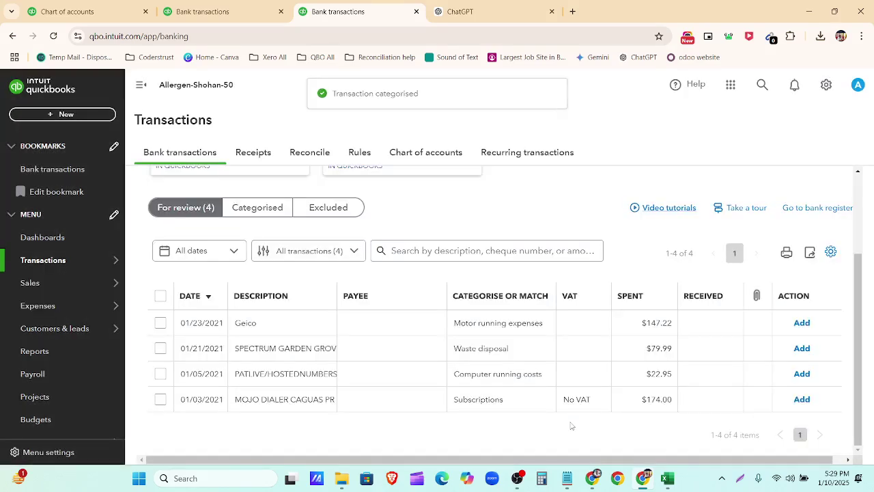
pyautogui.click(800, 400)
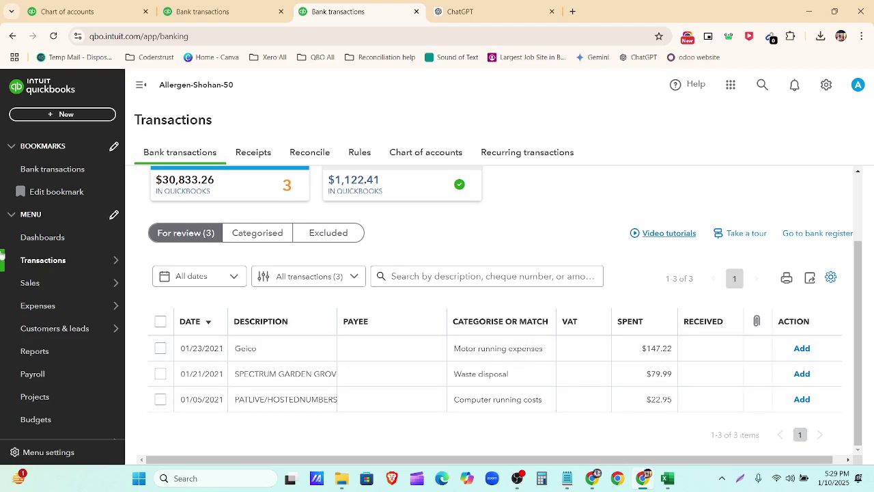
# Step: Check ChatGPT's suggestion and set the 01/23/2021 Geico $147.22 payment's account to Insurance
pyautogui.hotkey('ctrl', 'Tab')
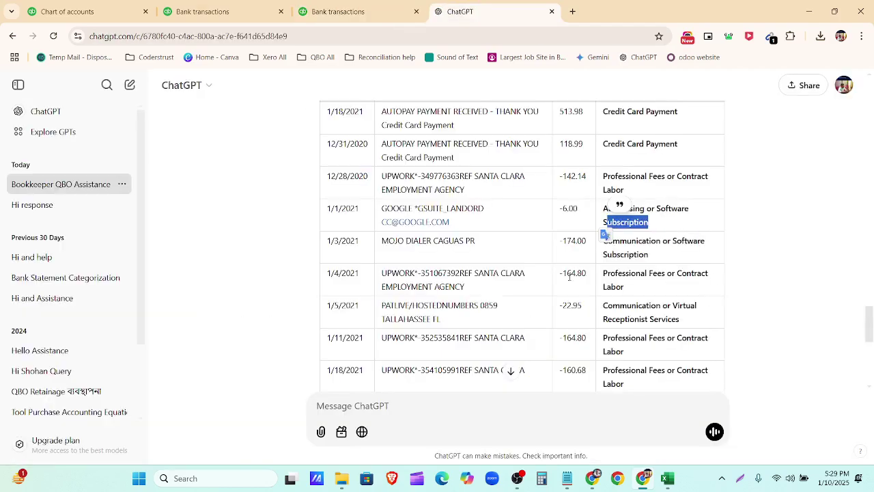
pyautogui.scroll(-3, 584, 188)
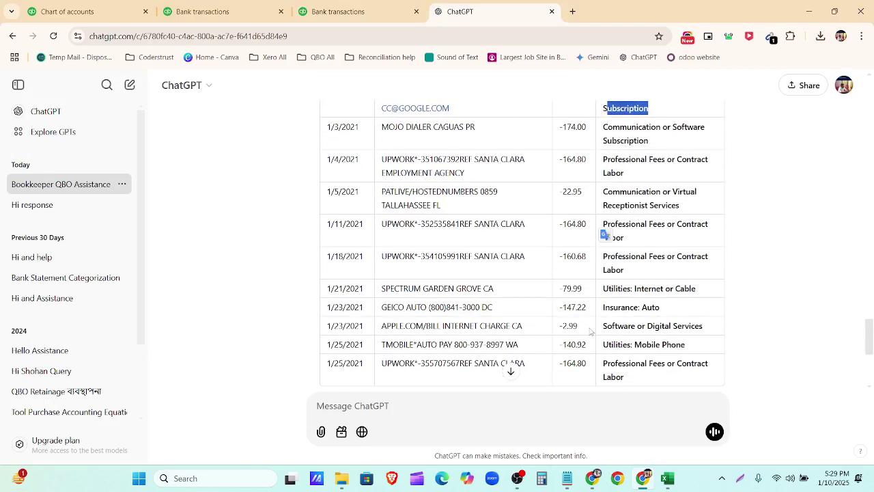
pyautogui.hotkey('ctrl', 'shift', 'Tab')
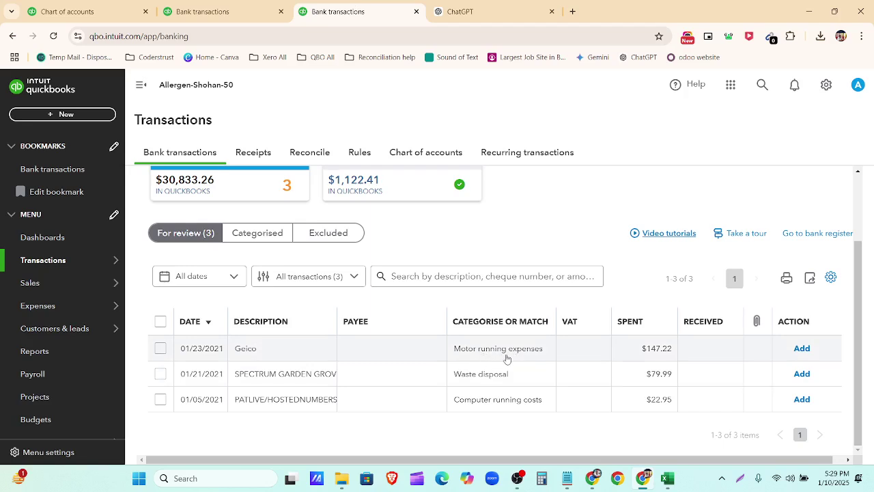
pyautogui.click(506, 358)
pyautogui.scroll(-1, 466, 394)
pyautogui.click(451, 383)
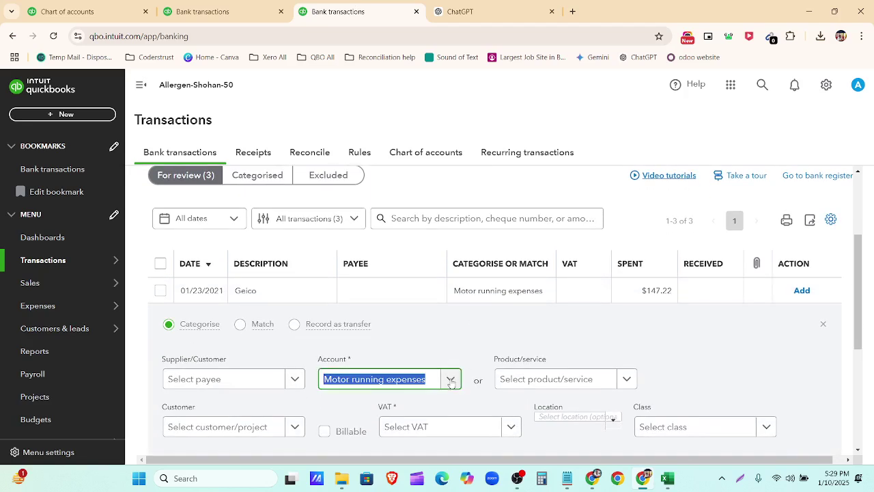
pyautogui.click(452, 381)
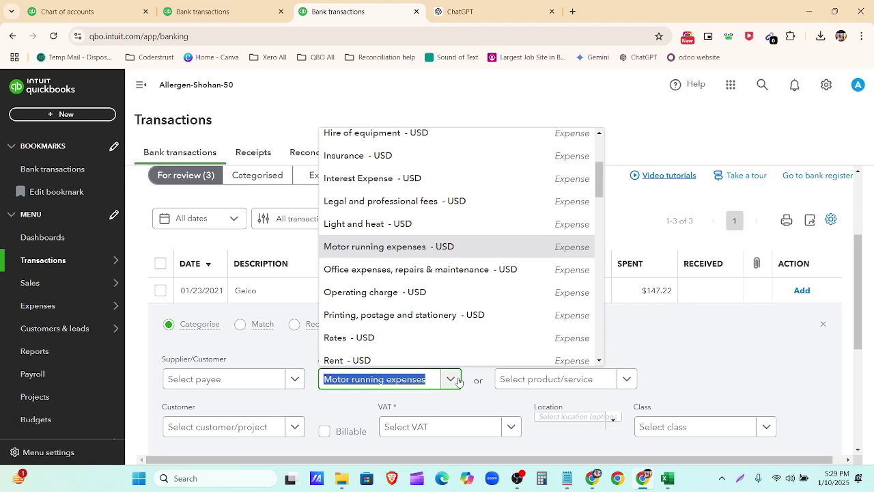
pyautogui.click(449, 158)
# Step: Set the Geico payment's VAT to No VAT (0%) and add it
pyautogui.scroll(-2, 502, 300)
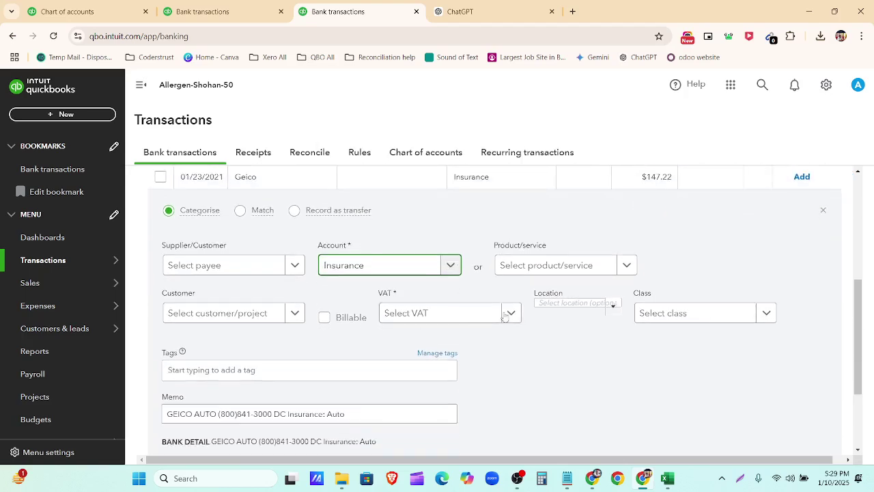
pyautogui.click(509, 311)
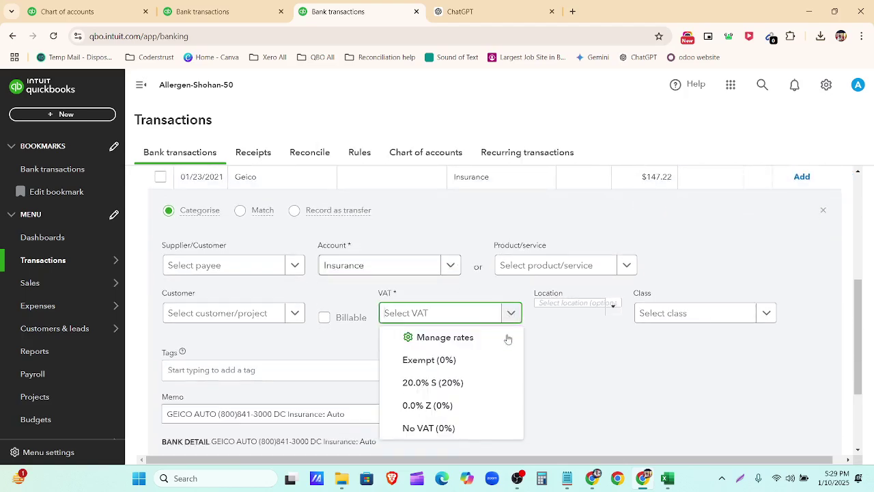
pyautogui.click(500, 425)
pyautogui.scroll(-2, 599, 329)
pyautogui.click(792, 358)
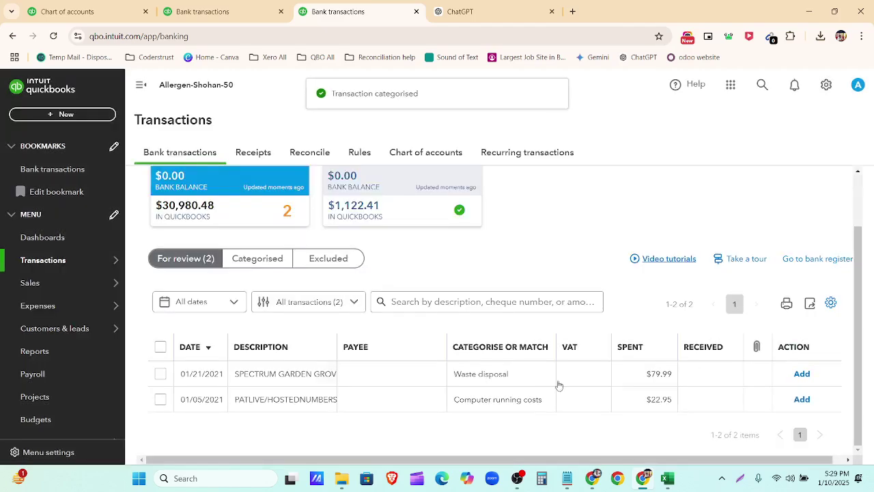
# Step: Look up ChatGPT's Utilities suggestion for the Spectrum Garden Grove row
pyautogui.click(459, 11)
pyautogui.scroll(4, 597, 272)
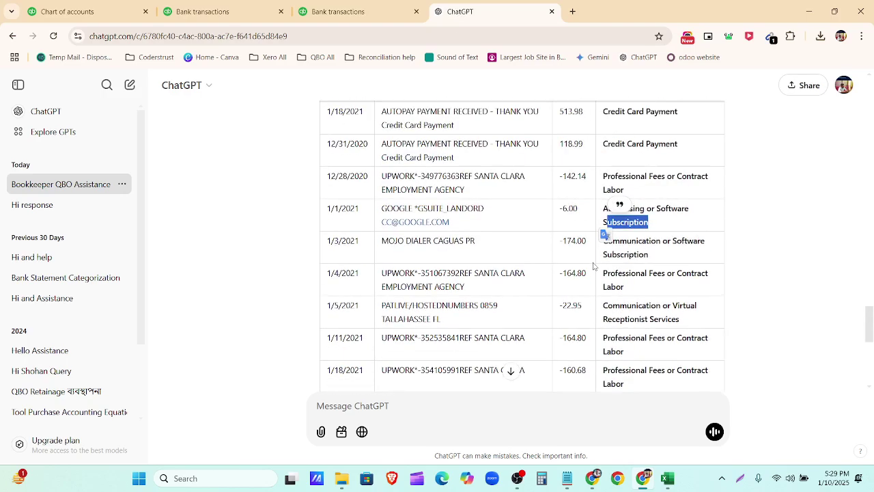
pyautogui.scroll(-5, 594, 265)
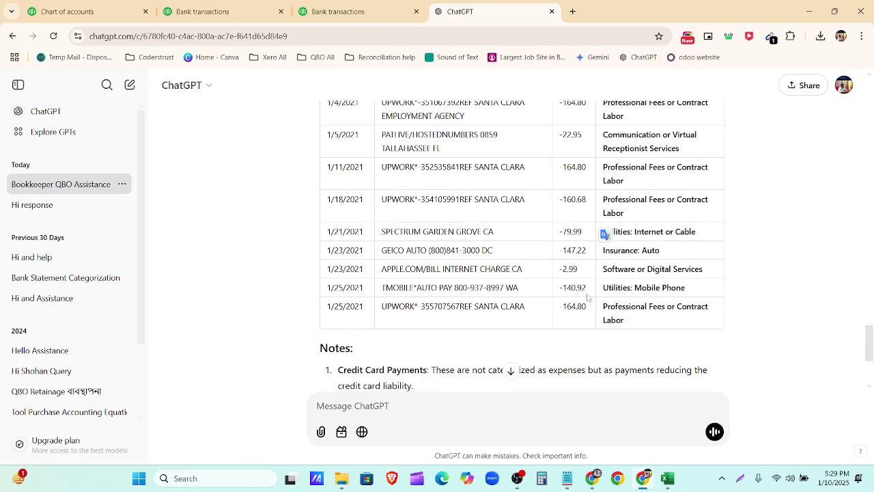
pyautogui.click(649, 233)
pyautogui.moveTo(605, 233); pyautogui.dragTo(630, 233)
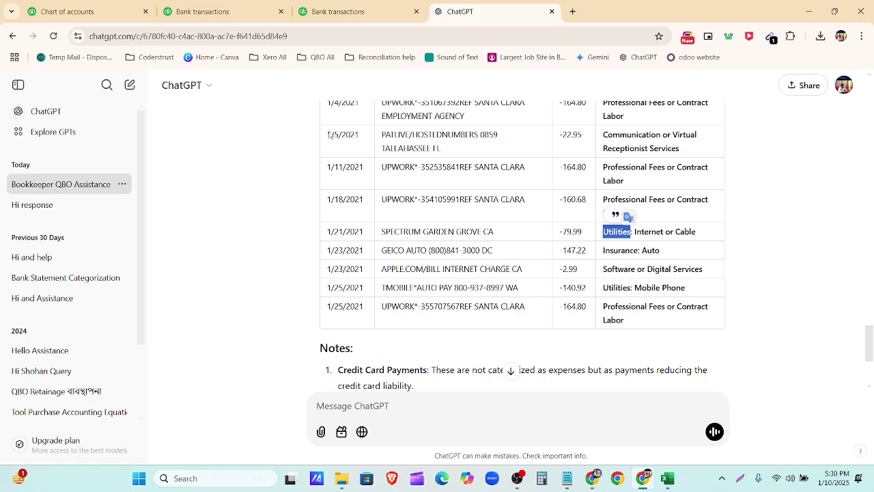
pyautogui.click(332, 13)
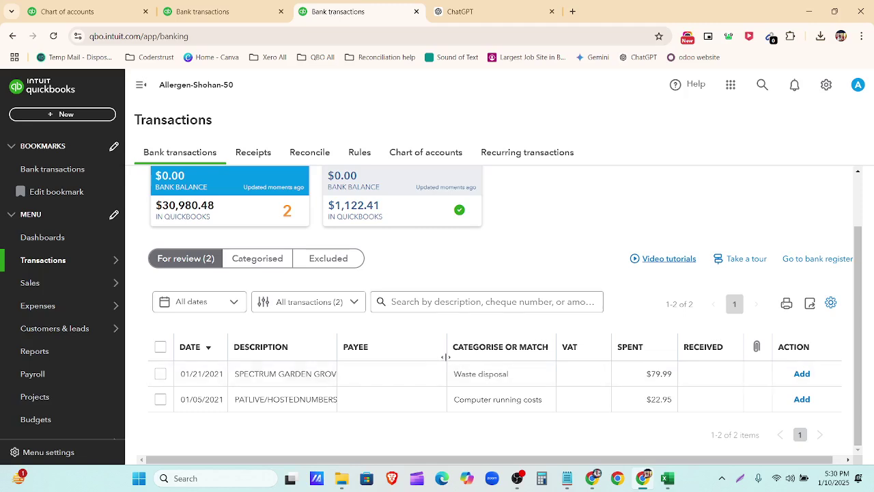
# Step: Add the $79.99 Spectrum charge with account Subscriptions and VAT No VAT (0%)
pyautogui.click(503, 377)
pyautogui.click(472, 14)
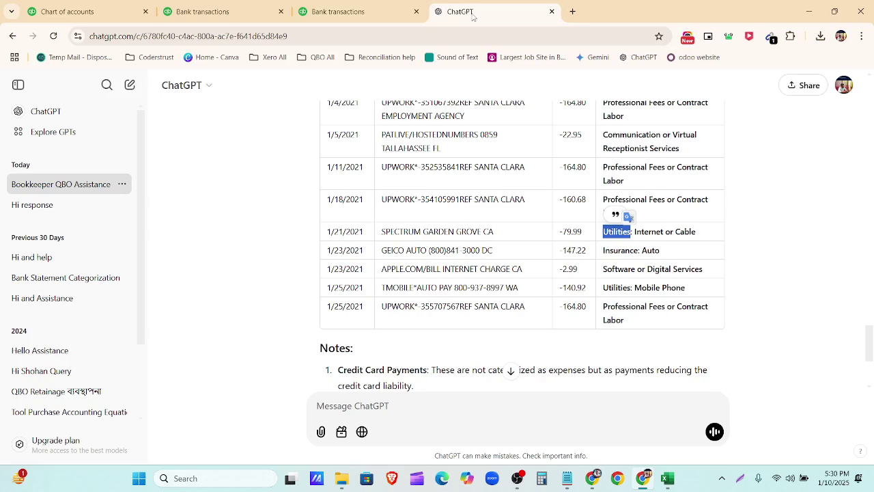
pyautogui.click(362, 14)
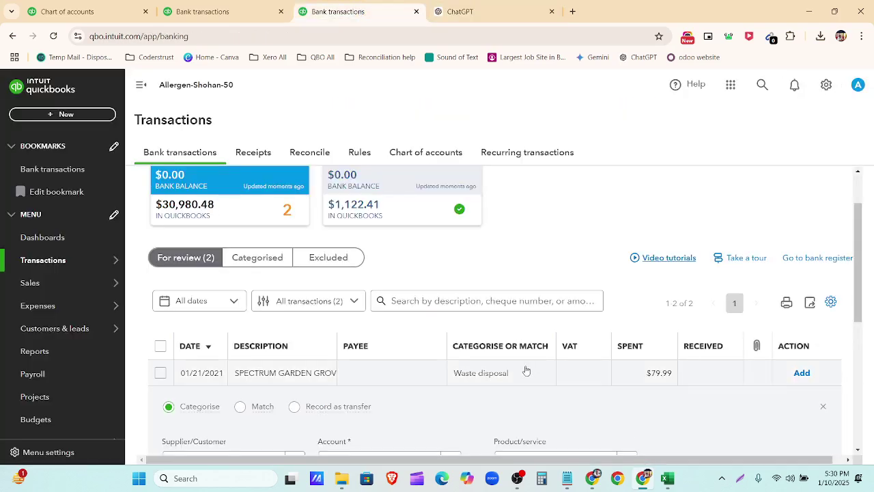
pyautogui.scroll(-3, 492, 341)
pyautogui.click(450, 291)
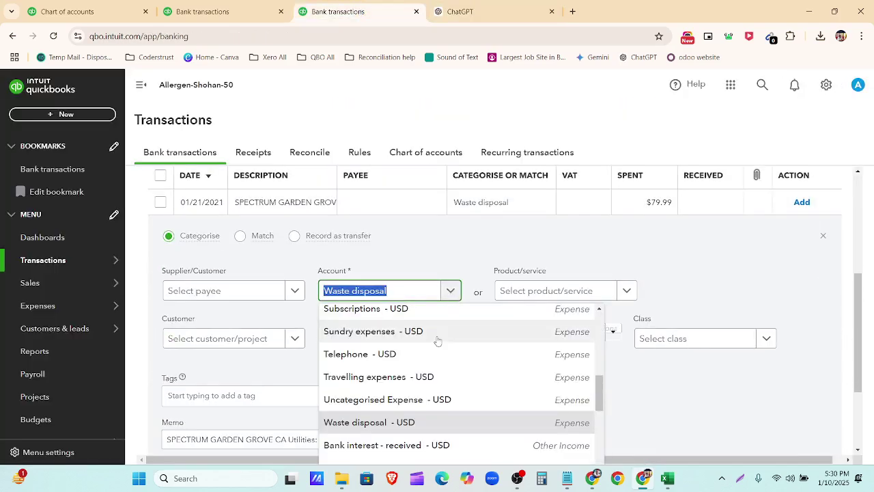
pyautogui.click(436, 313)
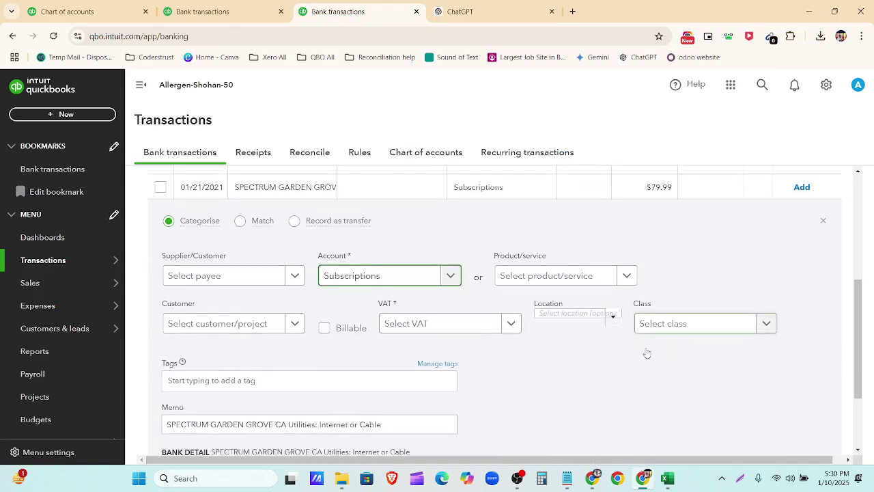
pyautogui.scroll(-3, 646, 353)
pyautogui.click(800, 365)
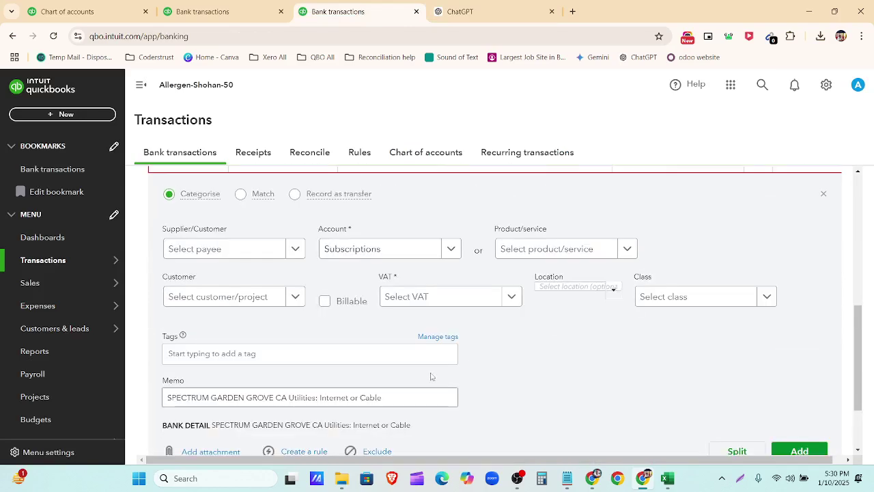
pyautogui.click(487, 296)
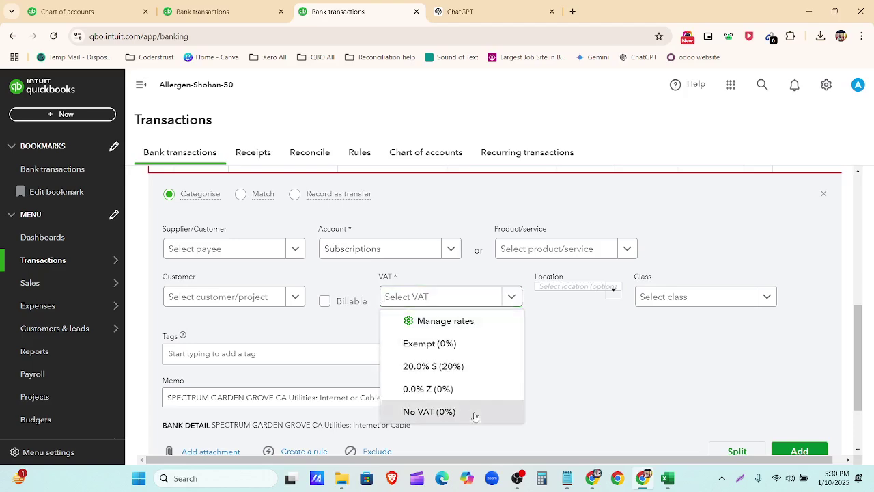
pyautogui.scroll(-3, 788, 426)
pyautogui.click(792, 369)
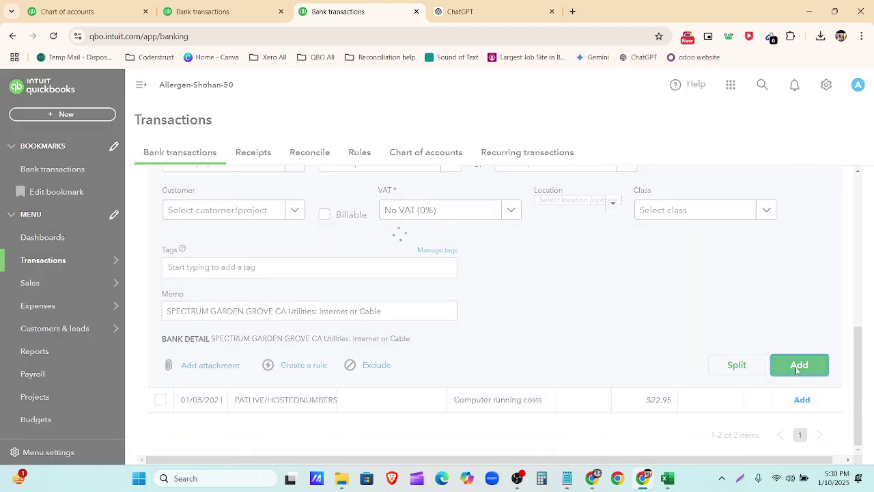
# Step: Expand the $22.95 Patlive hosted numbers charge and check ChatGPT's suggested category
pyautogui.click(269, 405)
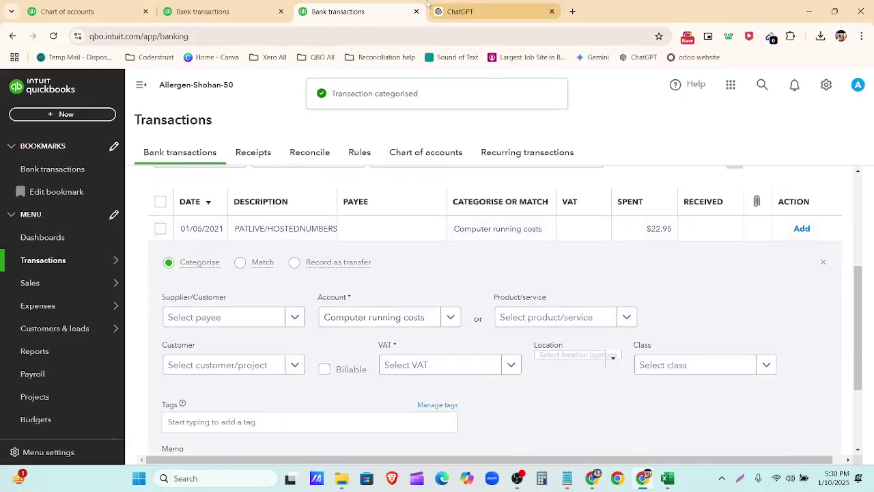
pyautogui.click(464, 10)
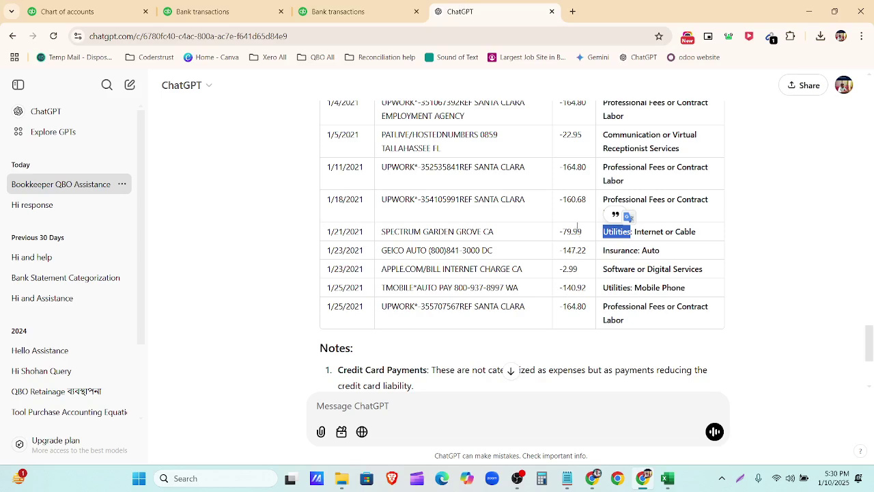
pyautogui.scroll(1, 577, 225)
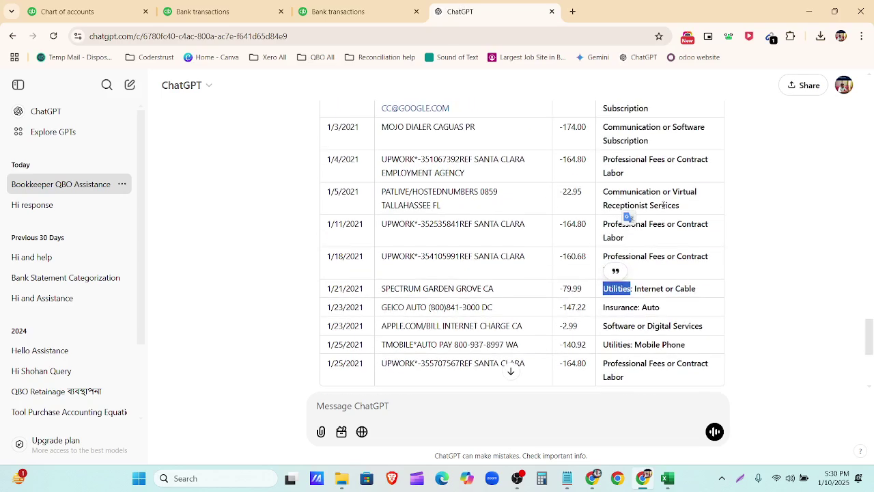
pyautogui.click(329, 8)
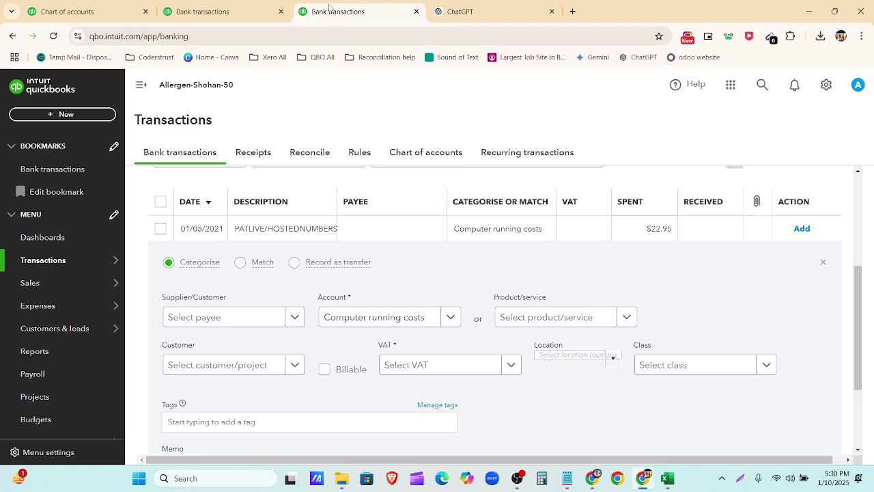
pyautogui.scroll(-1, 527, 282)
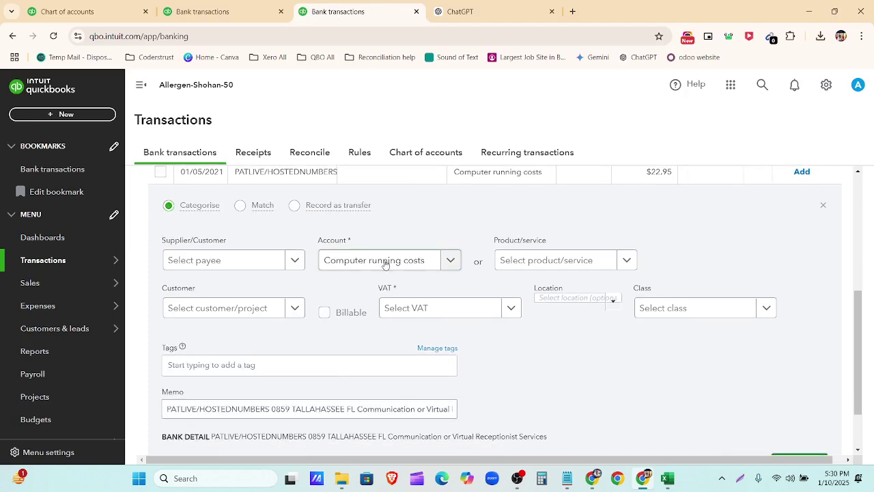
# Step: Add the Patlive charge with account Operating charge and VAT No VAT (0%)
pyautogui.click(450, 266)
pyautogui.scroll(-2, 464, 335)
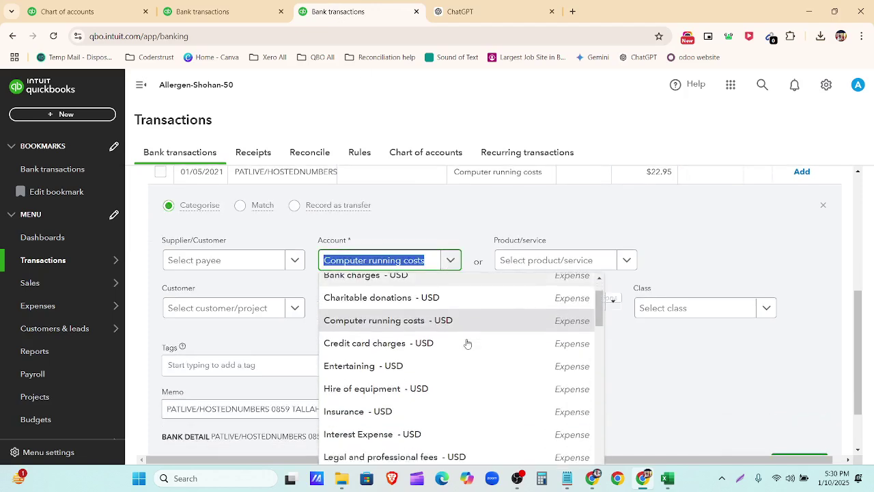
pyautogui.scroll(-2, 466, 344)
pyautogui.scroll(2, 467, 343)
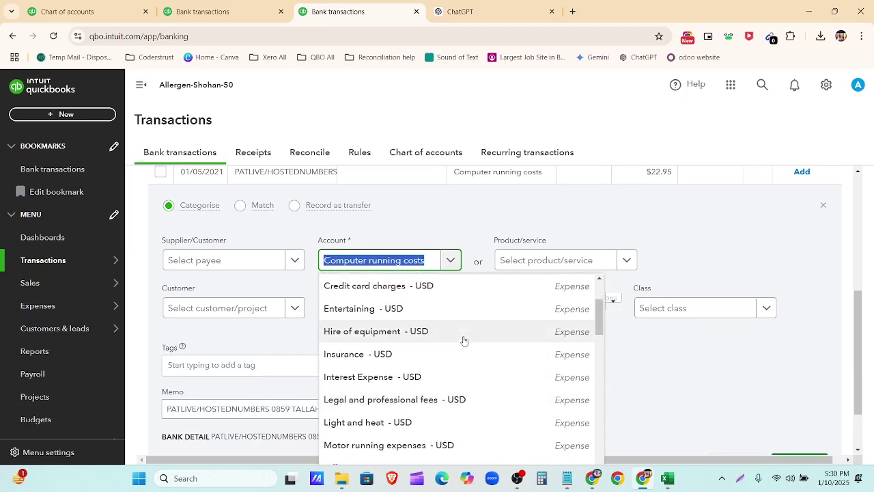
pyautogui.scroll(-3, 465, 340)
pyautogui.scroll(-3, 465, 338)
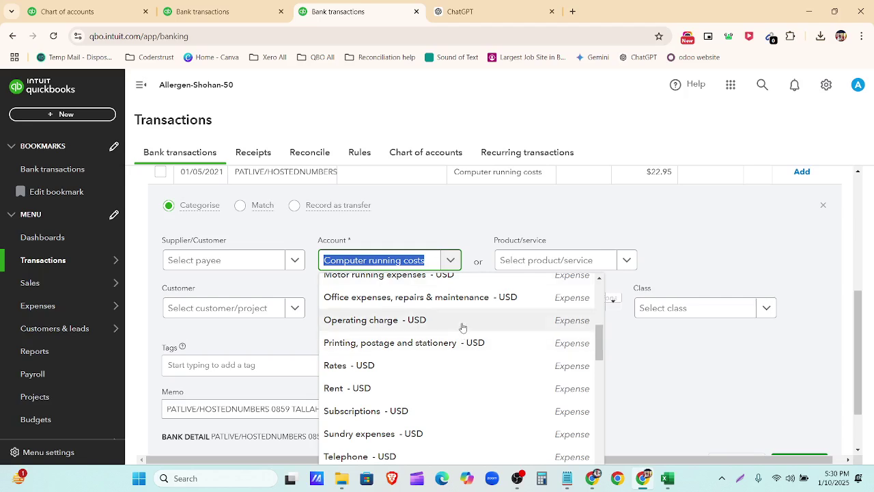
pyautogui.click(462, 320)
pyautogui.click(480, 308)
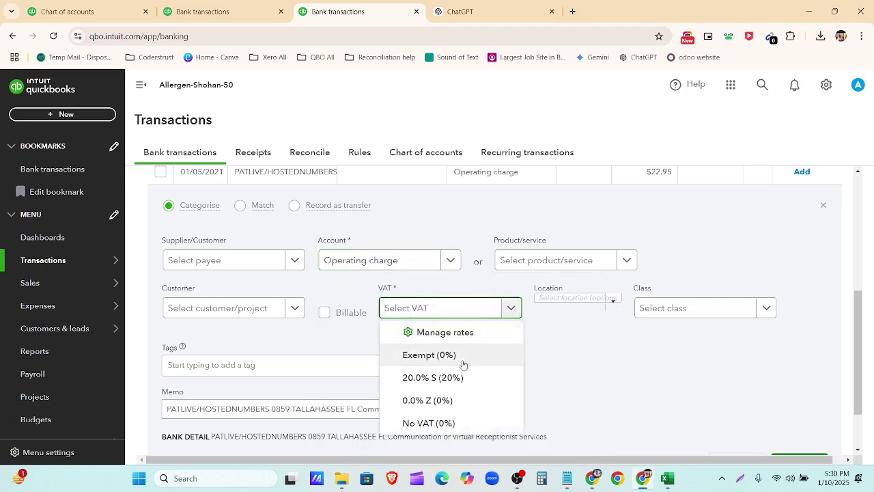
pyautogui.click(413, 423)
pyautogui.scroll(-2, 636, 370)
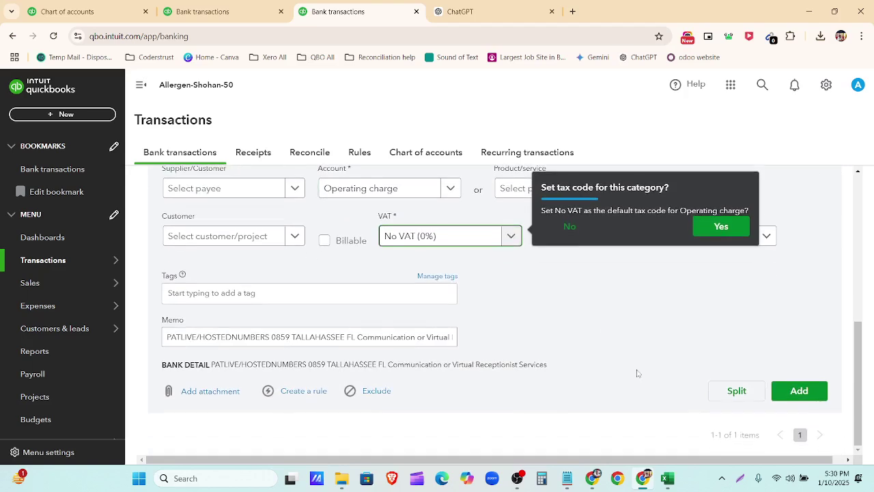
pyautogui.click(797, 390)
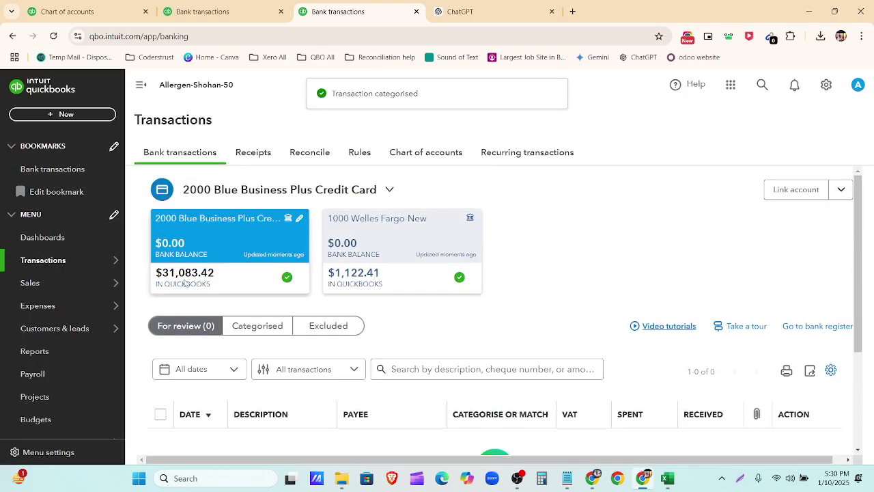
# Step: Compare the credit card statement with the chart of accounts balance, then open the Reconcile page
pyautogui.click(594, 479)
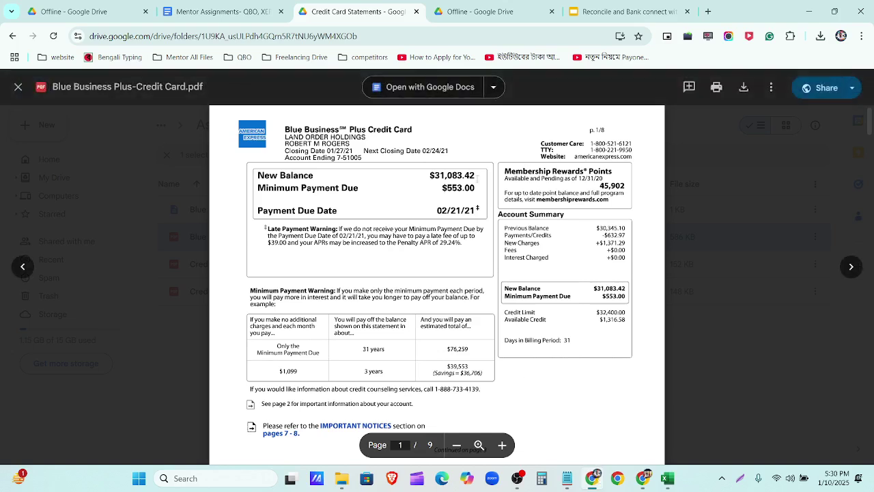
pyautogui.click(592, 479)
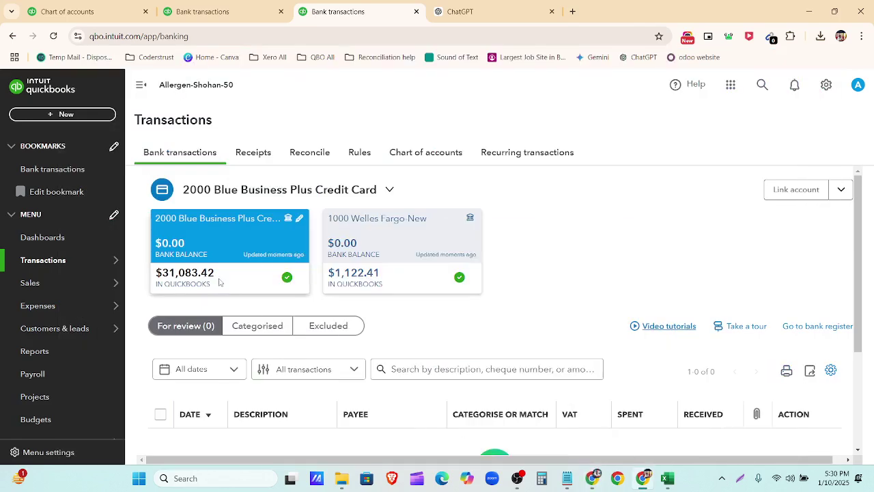
pyautogui.click(188, 9)
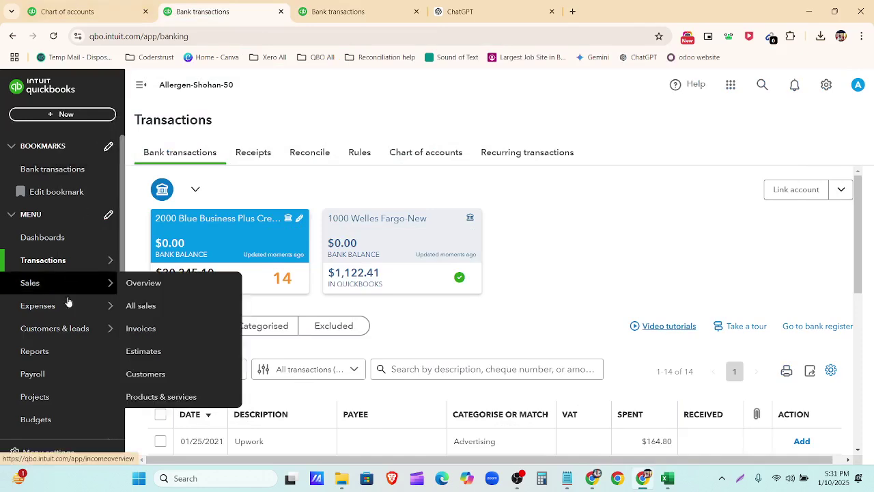
pyautogui.moveTo(75, 313)
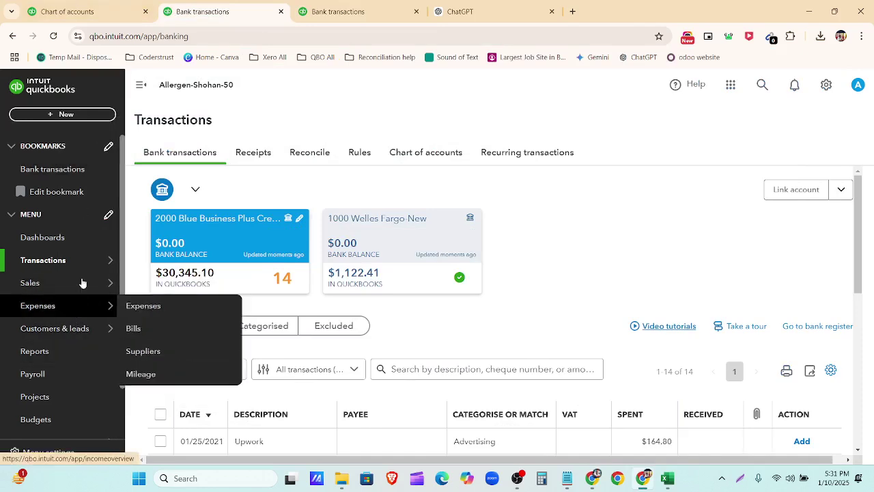
pyautogui.click(418, 156)
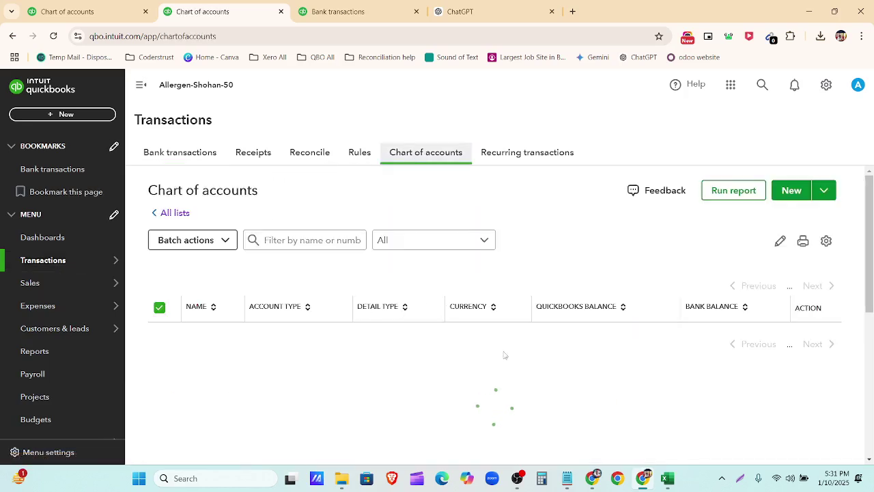
pyautogui.scroll(-2, 498, 316)
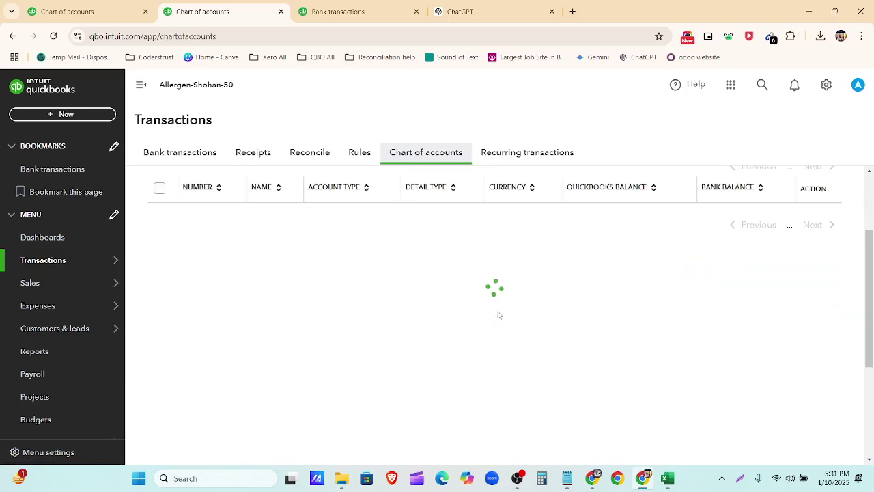
pyautogui.scroll(-2, 625, 349)
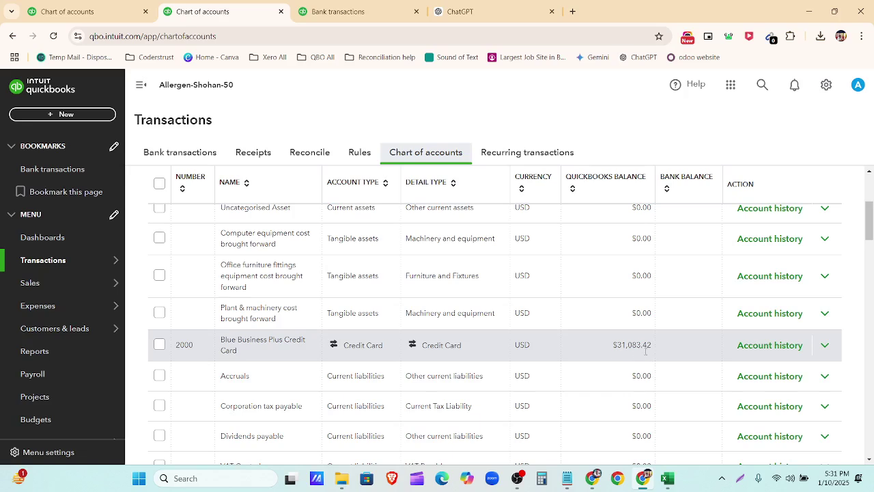
pyautogui.click(357, 13)
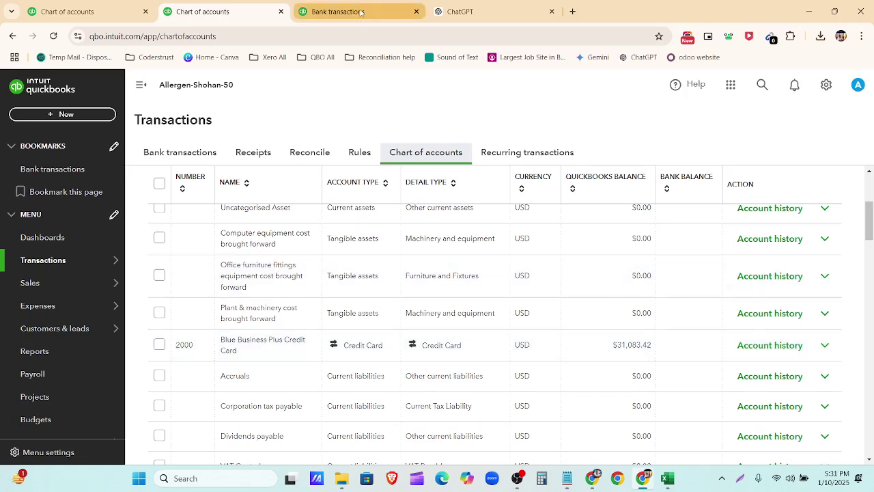
pyautogui.click(313, 156)
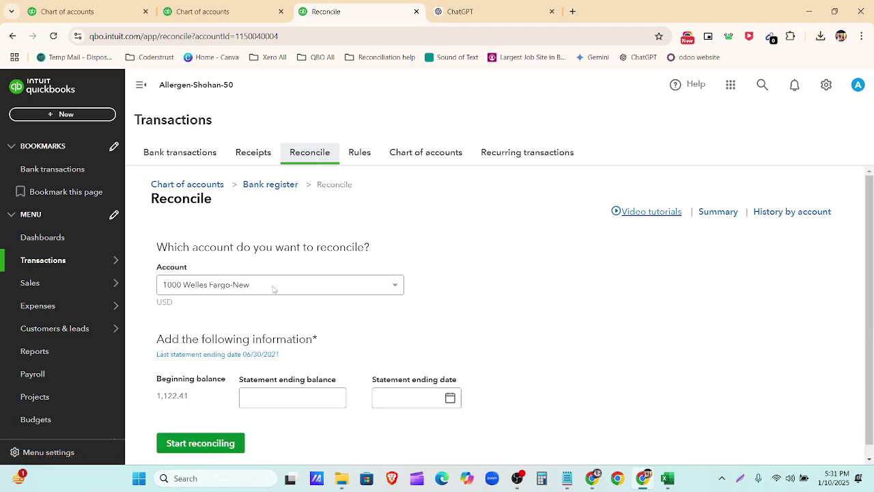
# Step: Select 2000 Blue Business Plus Credit Card and paste 31,083.42 as the statement ending balance
pyautogui.click(274, 290)
pyautogui.scroll(-3, 263, 342)
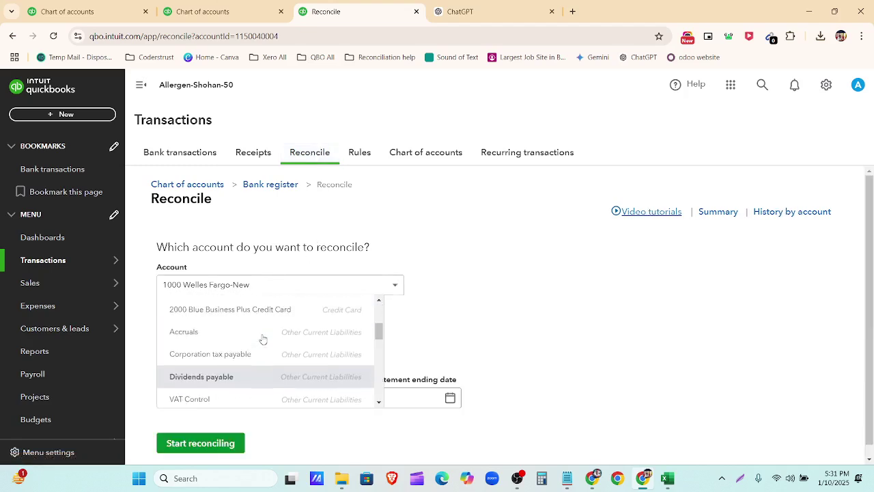
pyautogui.scroll(2, 262, 339)
pyautogui.scroll(-1, 263, 335)
pyautogui.click(262, 326)
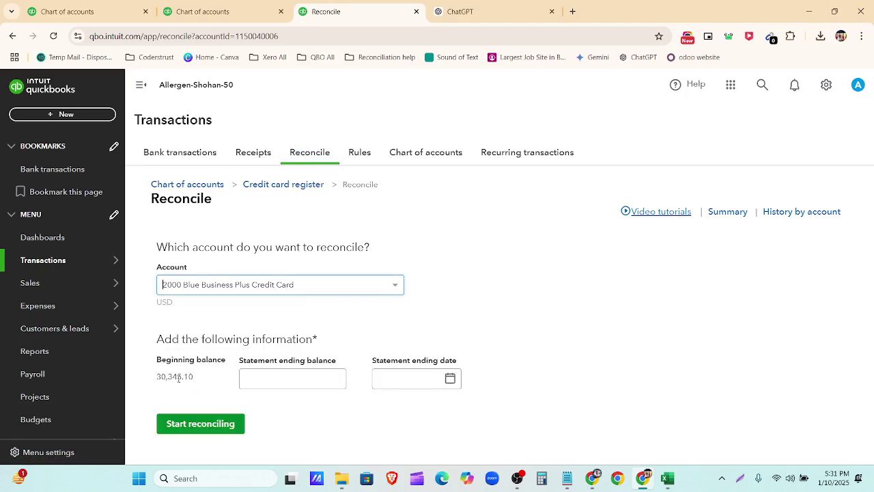
pyautogui.click(276, 378)
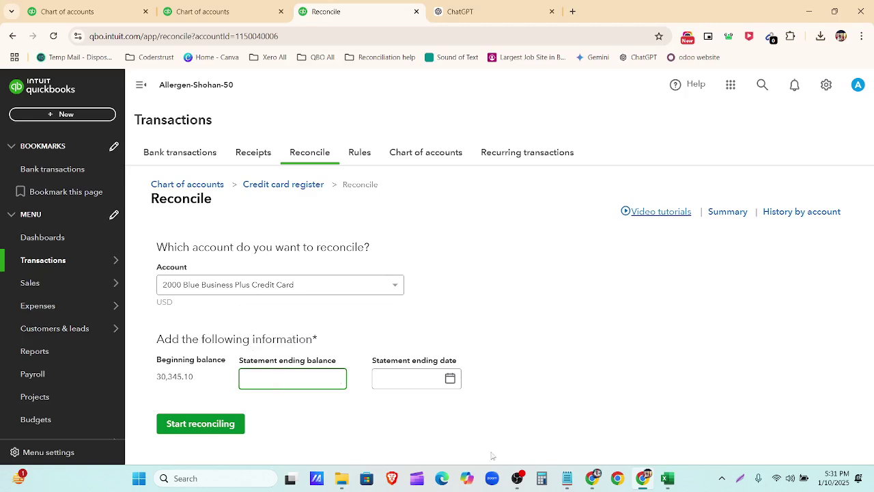
pyautogui.click(591, 479)
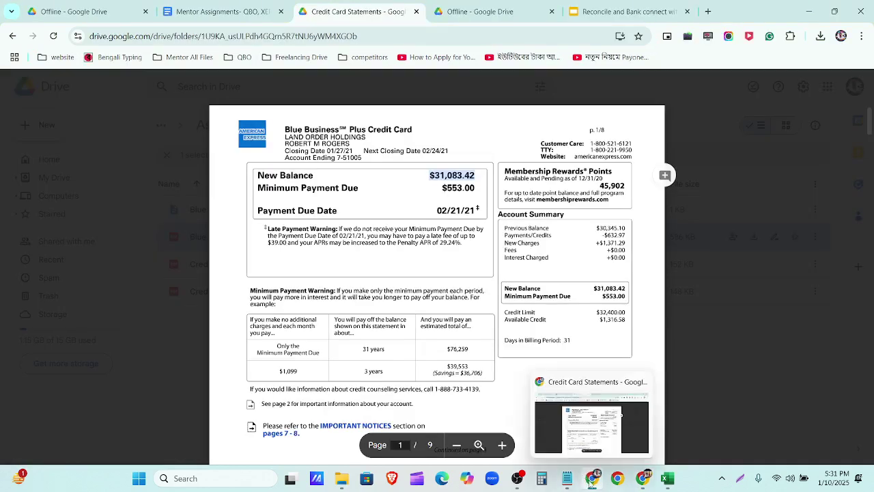
pyautogui.click(592, 478)
pyautogui.click(336, 377)
pyautogui.write('$31,083.42')
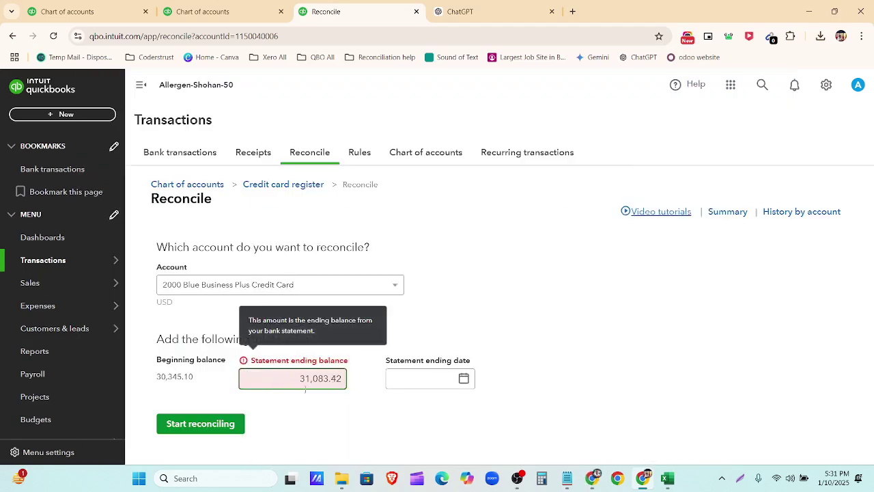
# Step: Set the statement ending date to 01/27/2021 and start reconciling
pyautogui.click(598, 483)
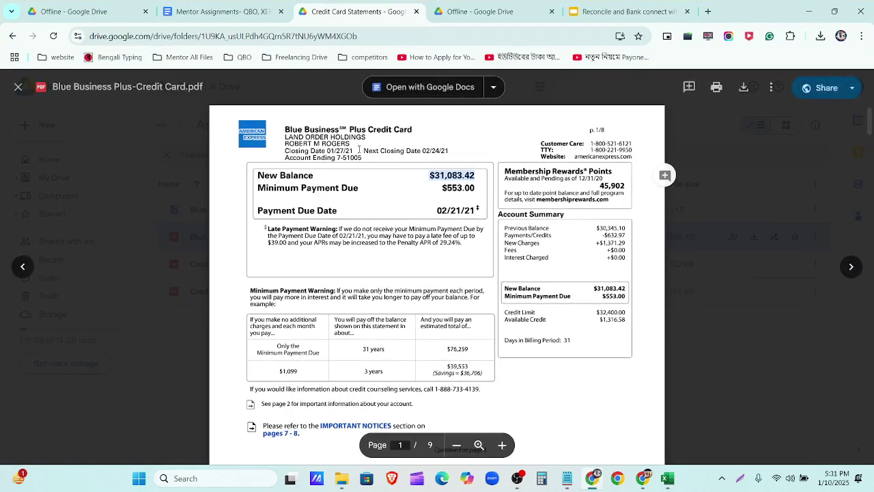
pyautogui.moveTo(359, 149); pyautogui.dragTo(327, 150)
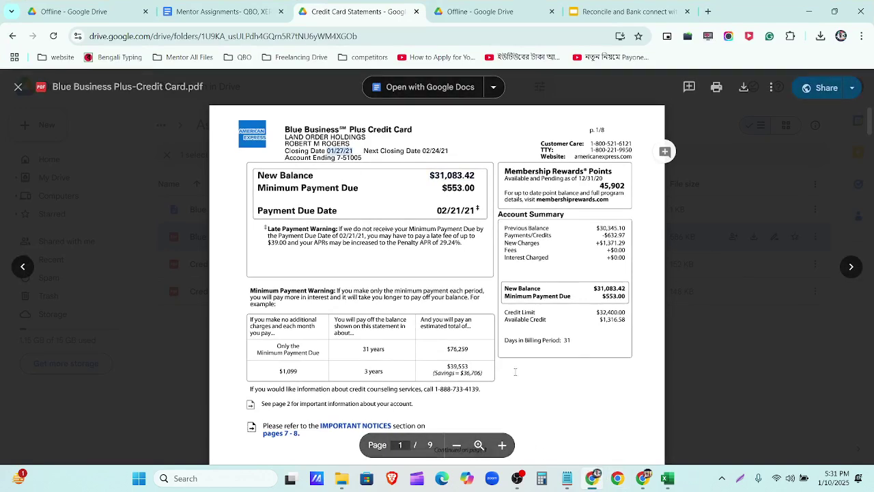
pyautogui.click(593, 477)
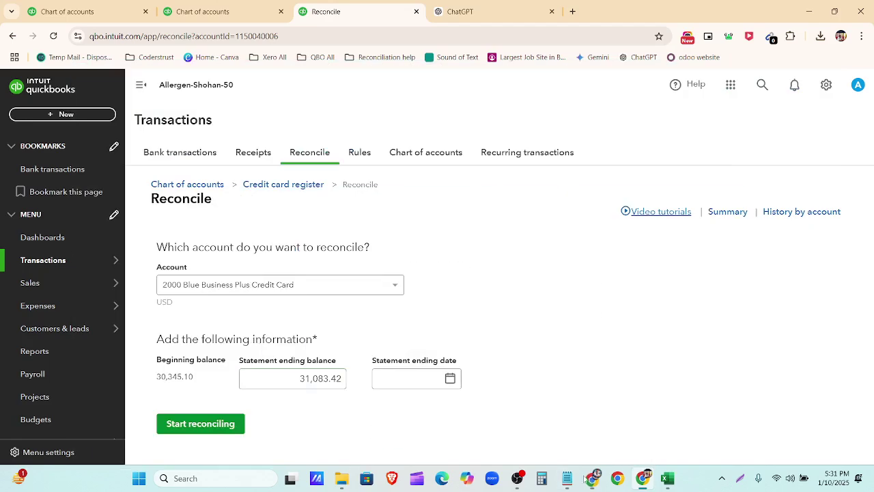
pyautogui.click(449, 380)
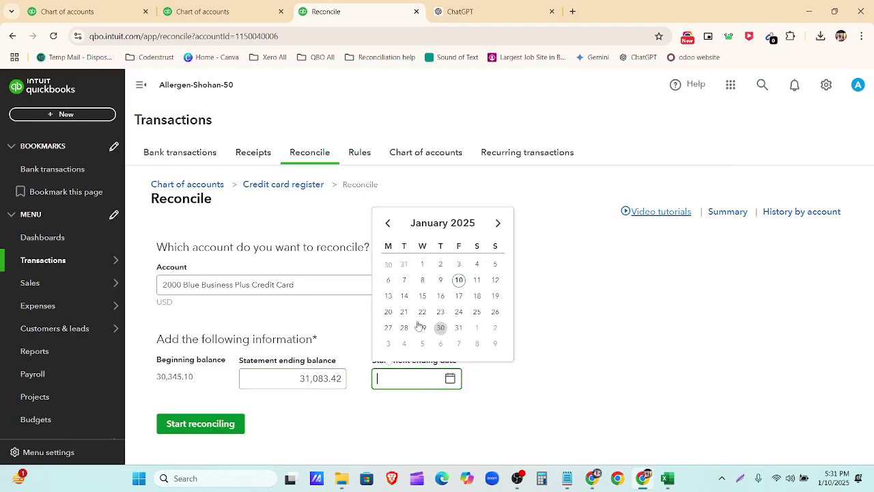
pyautogui.click(388, 328)
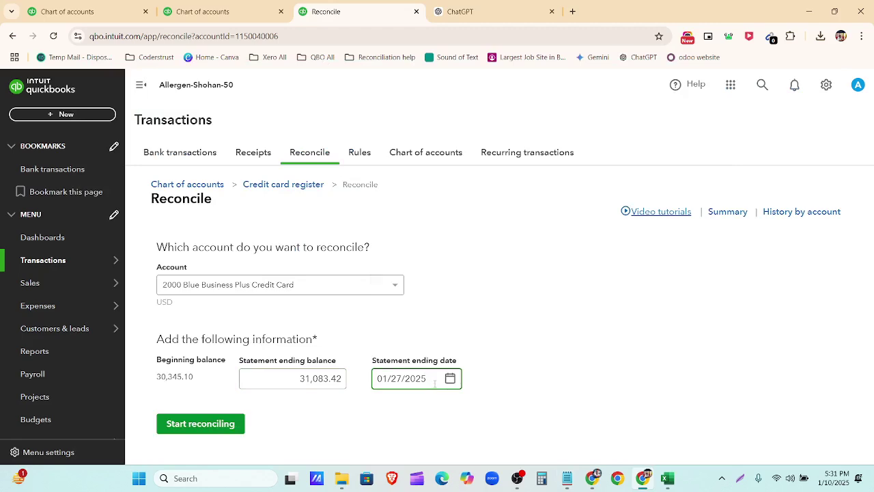
pyautogui.press('BackSpace')
pyautogui.write('1')
pyautogui.click(450, 380)
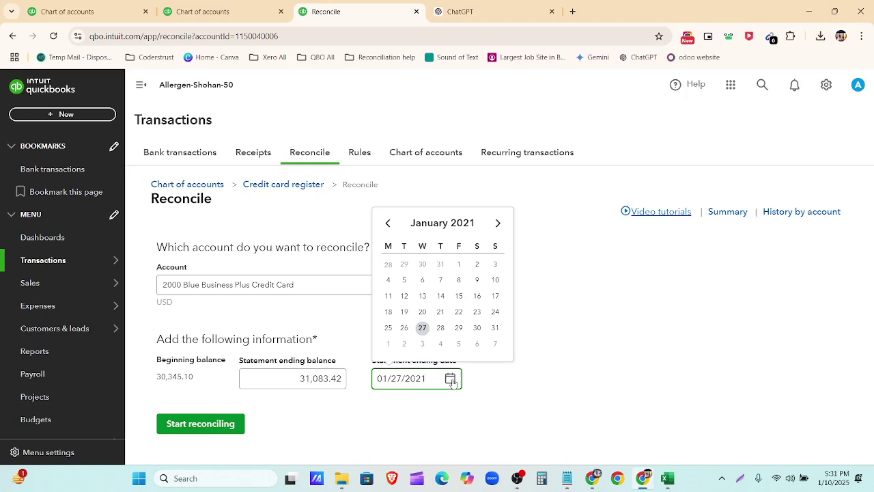
pyautogui.click(451, 380)
pyautogui.click(213, 426)
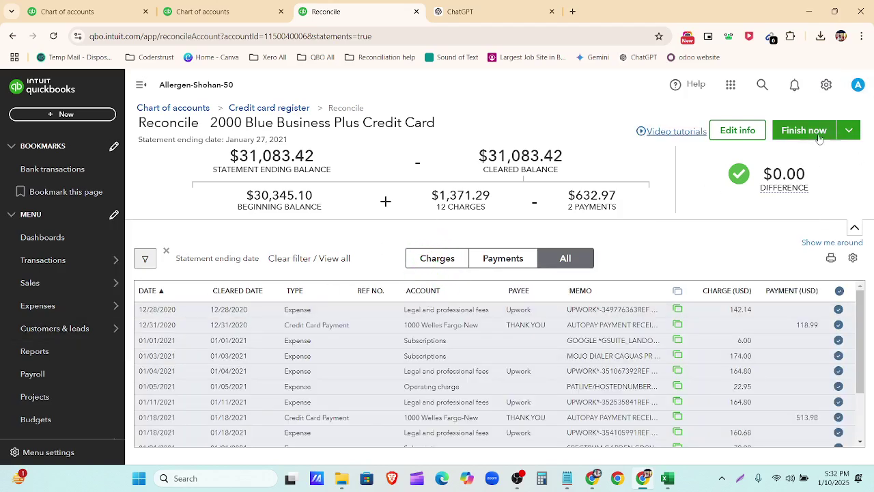
# Step: Finish the reconciliation at $0.00 difference and review the 01/27/2021 reconciliation report
pyautogui.click(806, 134)
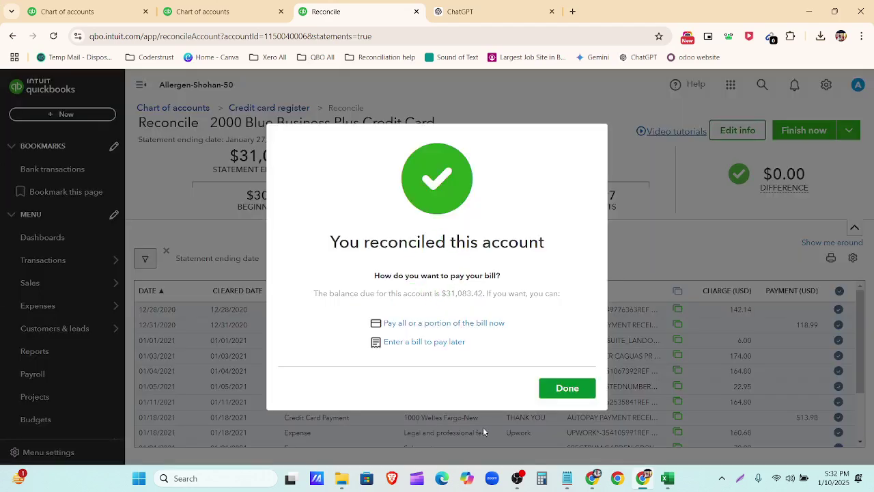
pyautogui.click(561, 391)
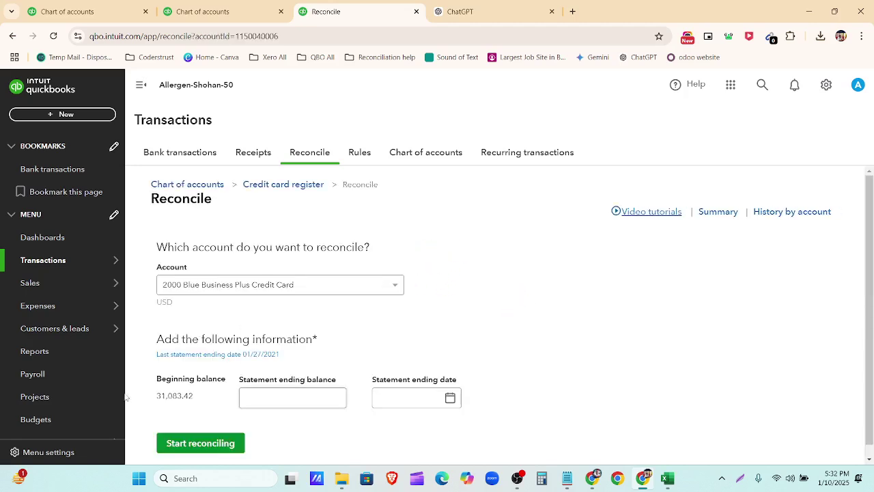
pyautogui.click(272, 355)
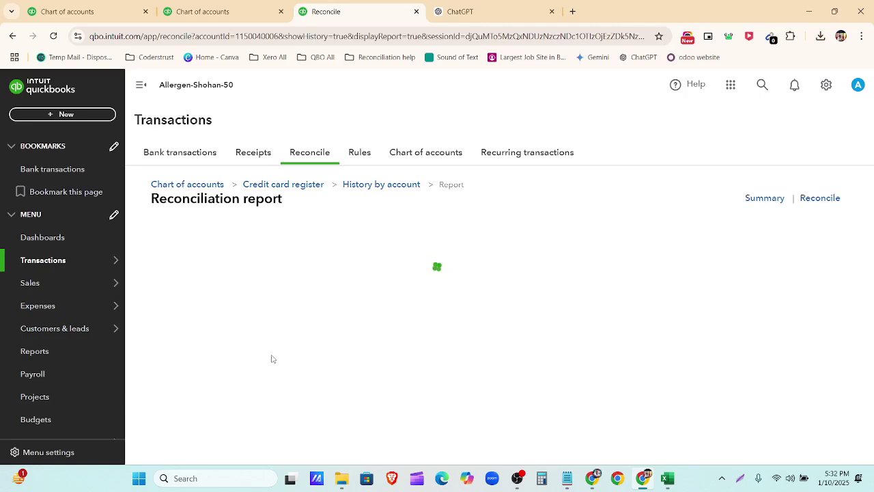
pyautogui.scroll(-3, 504, 316)
pyautogui.scroll(-4, 509, 317)
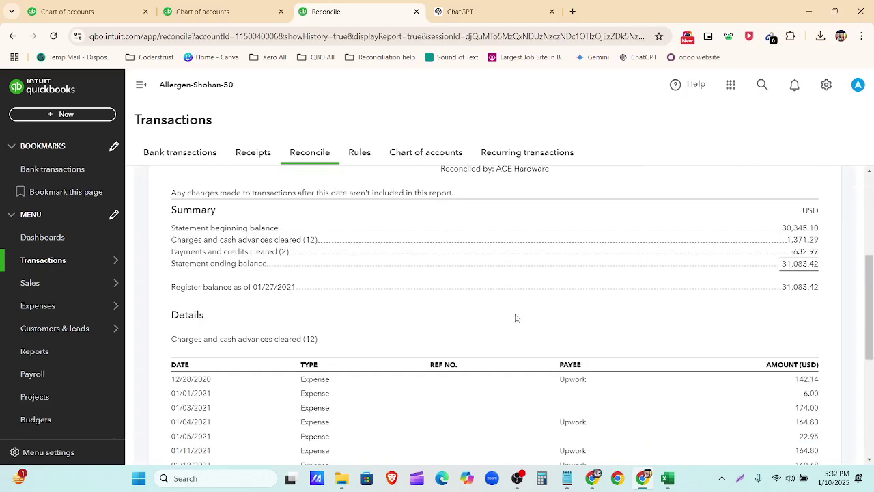
pyautogui.scroll(8, 520, 318)
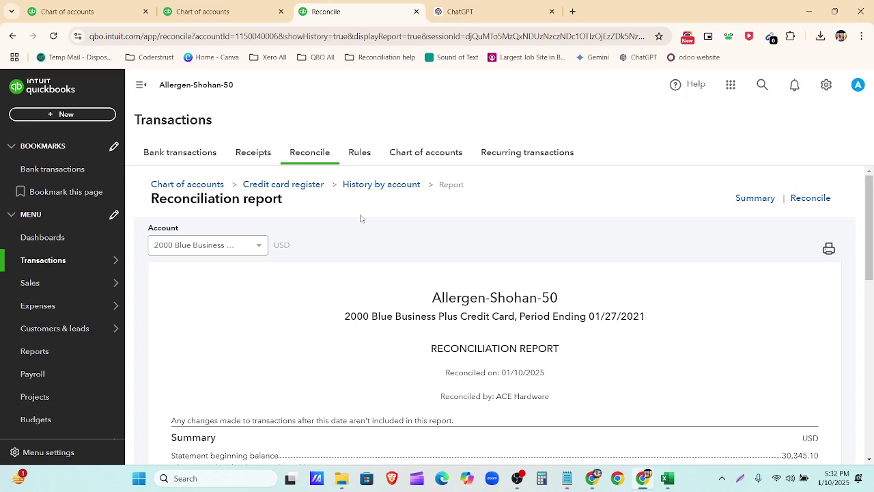
pyautogui.click(593, 480)
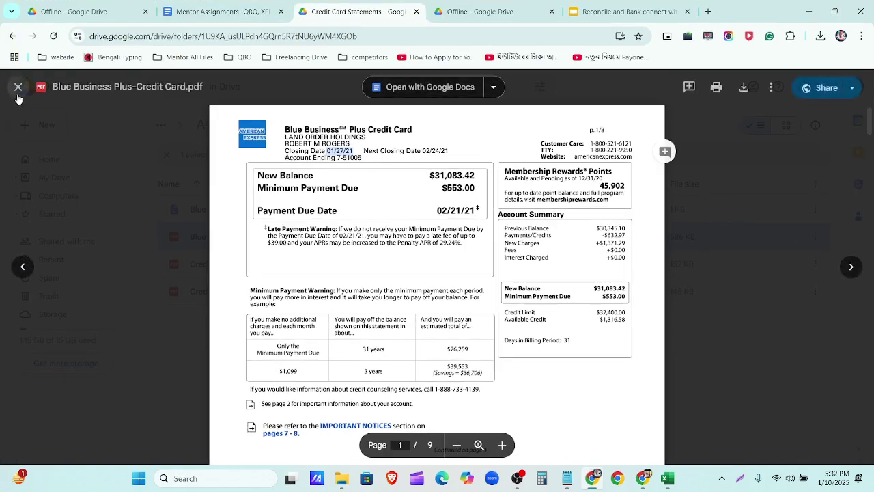
# Step: Close the statement preview and open Paypal-Dec21 -with paypal fee.xlsx from Assignment 5 in Sheets
pyautogui.click(18, 93)
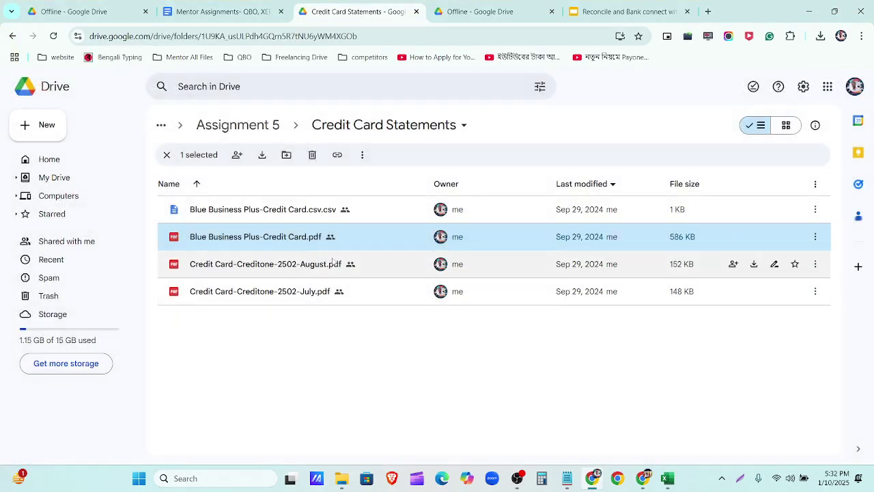
pyautogui.click(260, 130)
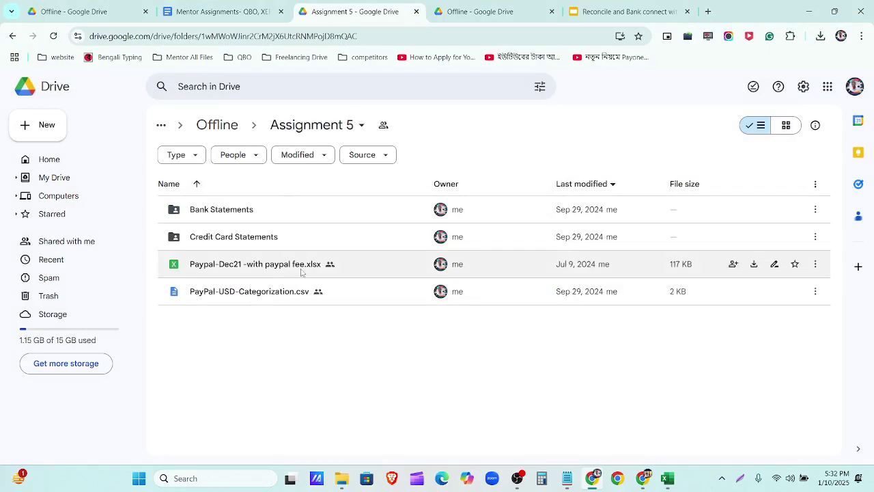
pyautogui.click(298, 299)
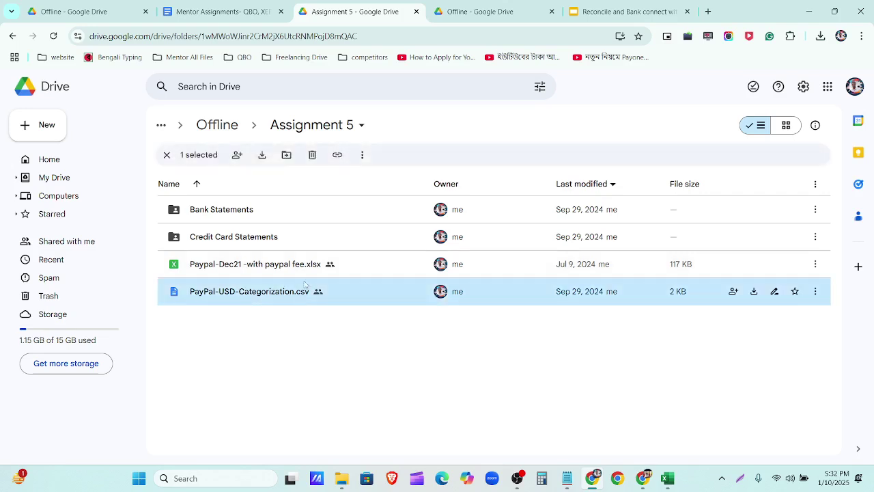
pyautogui.doubleClick(311, 272)
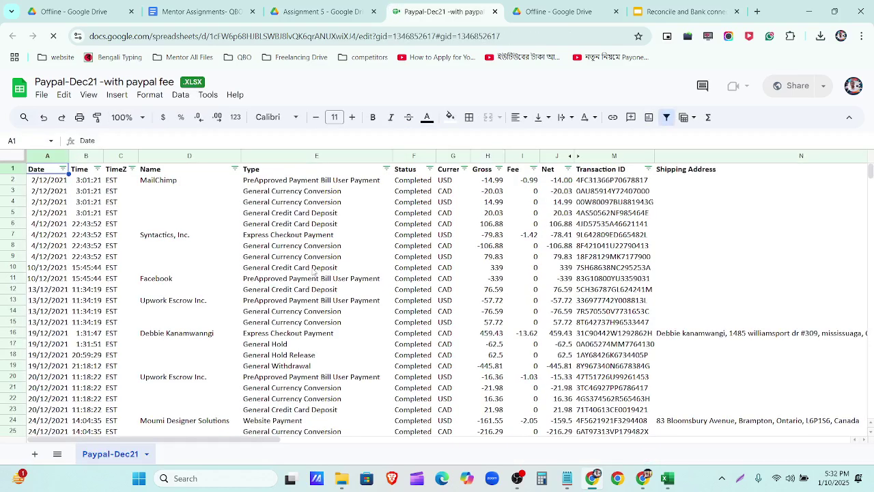
# Step: Reject the Trim whitespace and Apply formats cleanup suggestions and close the Cleanup suggestions panel
pyautogui.click(518, 478)
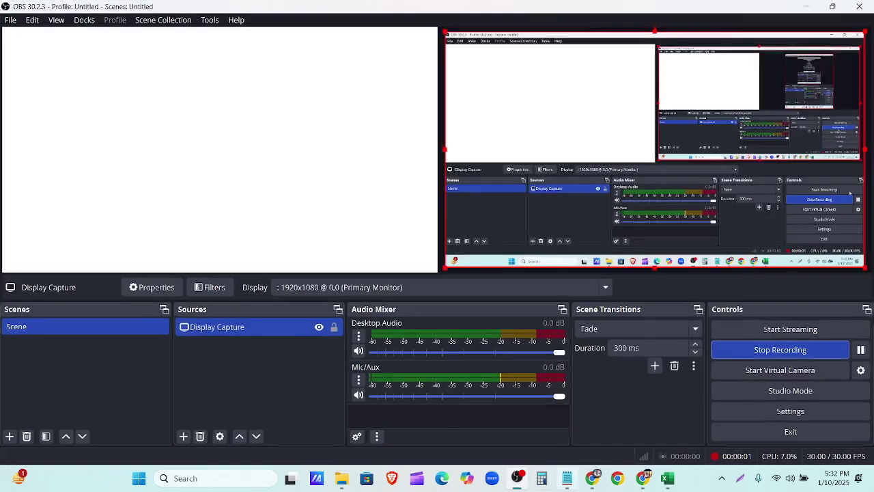
pyautogui.click(860, 349)
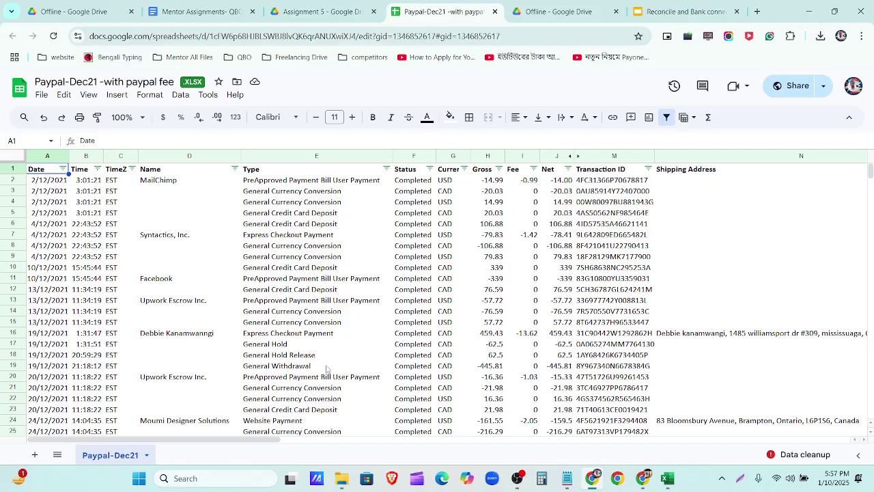
pyautogui.scroll(-10, 328, 368)
pyautogui.scroll(10, 362, 354)
pyautogui.moveTo(175, 442); pyautogui.dragTo(82, 479)
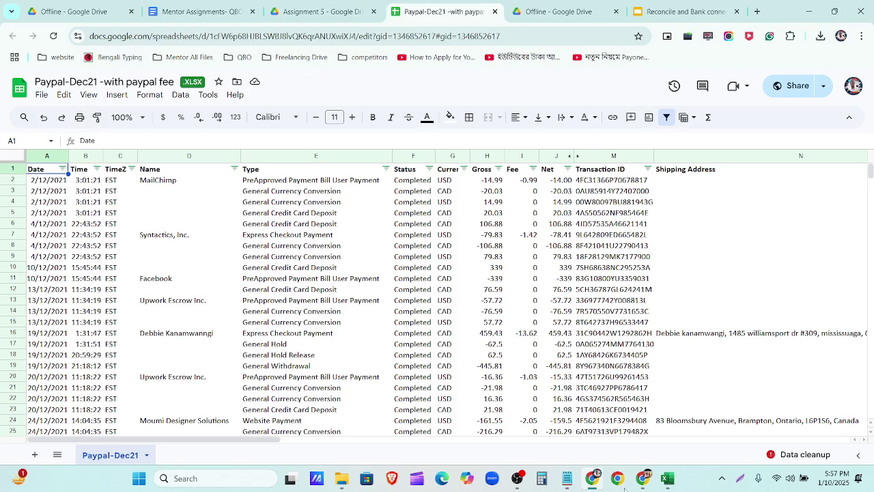
pyautogui.click(805, 455)
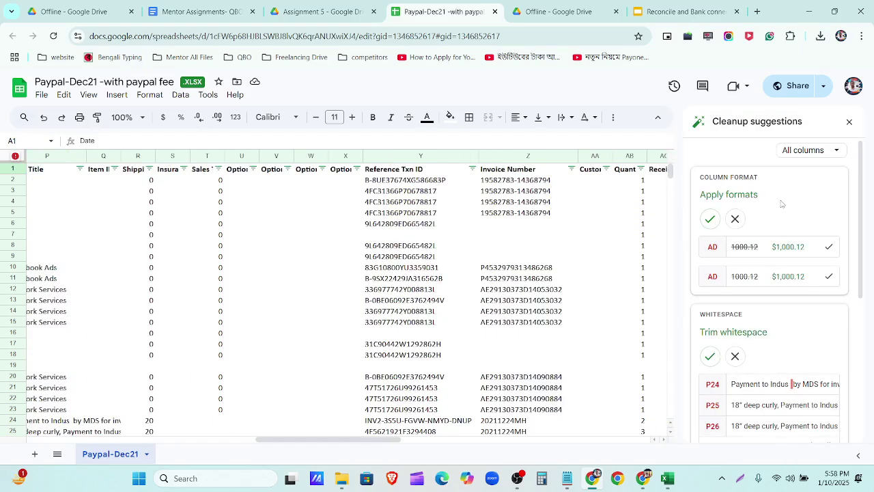
pyautogui.scroll(-4, 777, 307)
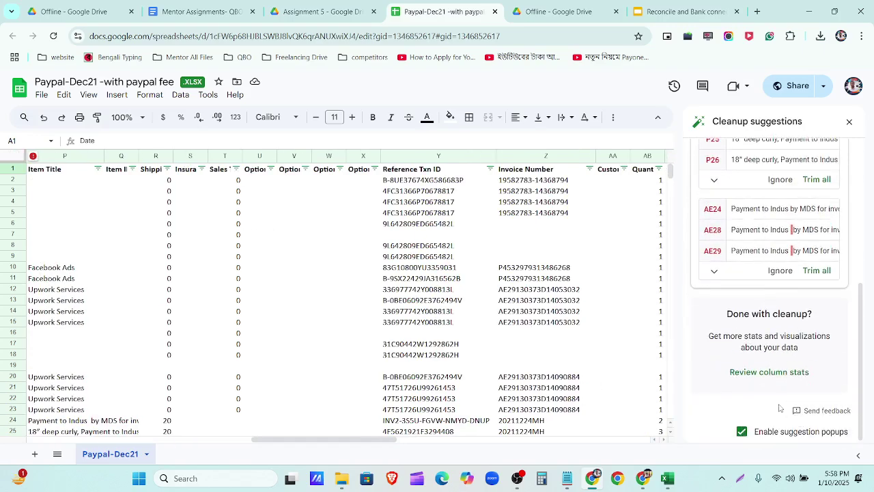
pyautogui.scroll(3, 754, 382)
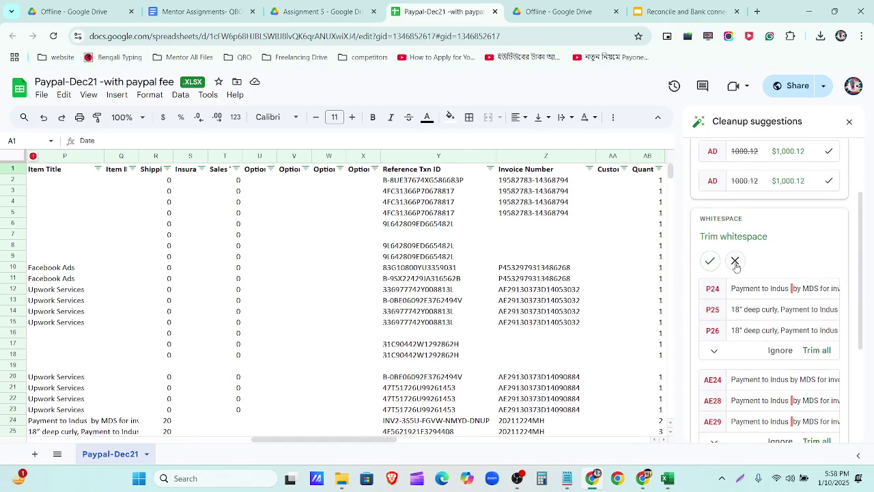
pyautogui.click(735, 260)
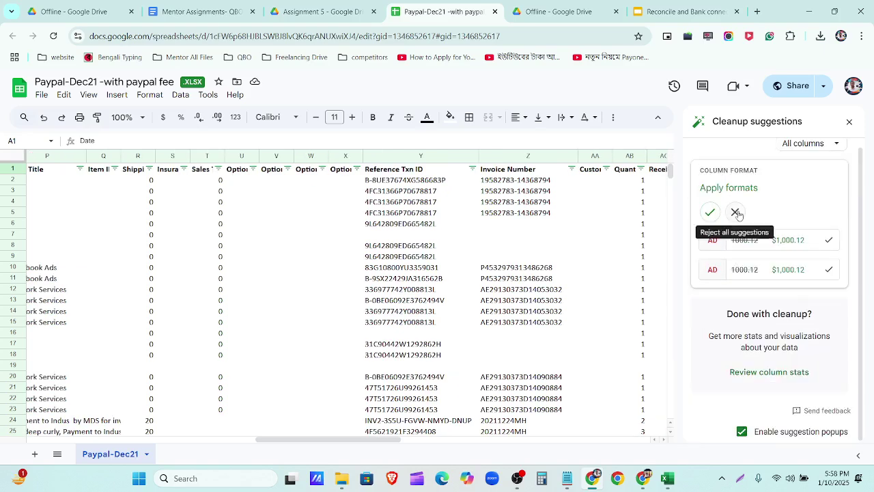
pyautogui.click(735, 212)
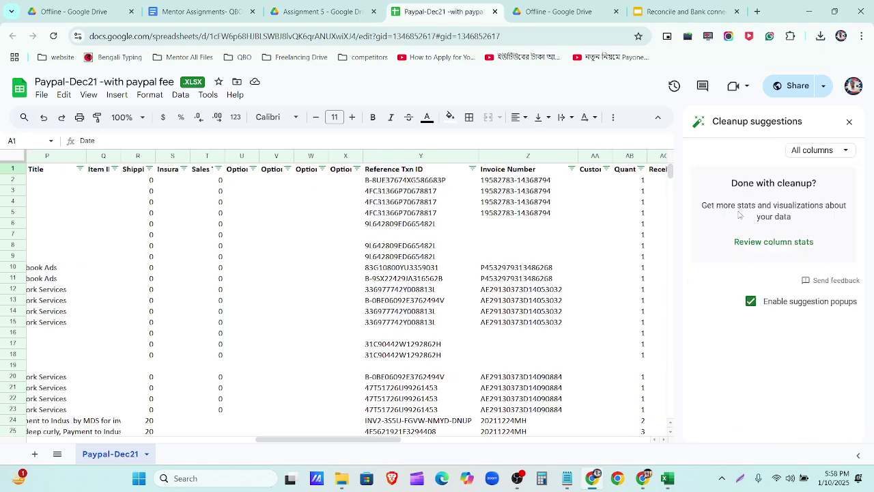
pyautogui.click(849, 122)
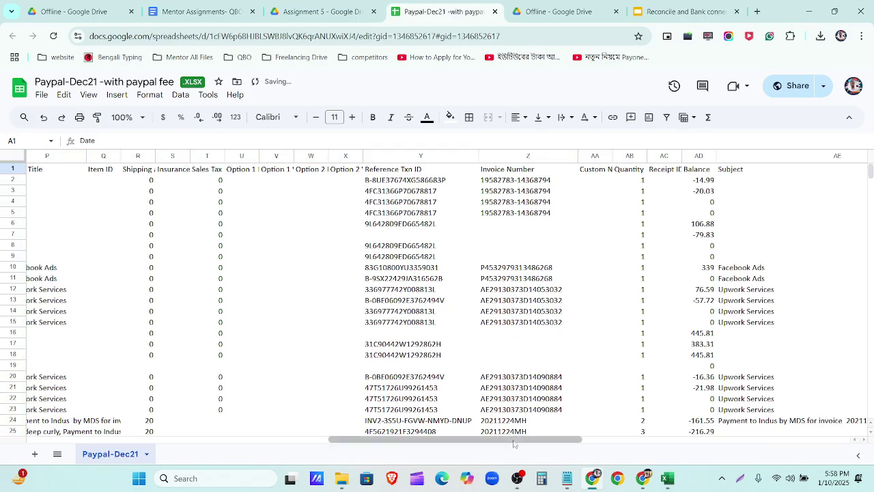
# Step: Return to column A and add a filter to the header row with Ctrl+Shift+L
pyautogui.moveTo(514, 439); pyautogui.dragTo(171, 441)
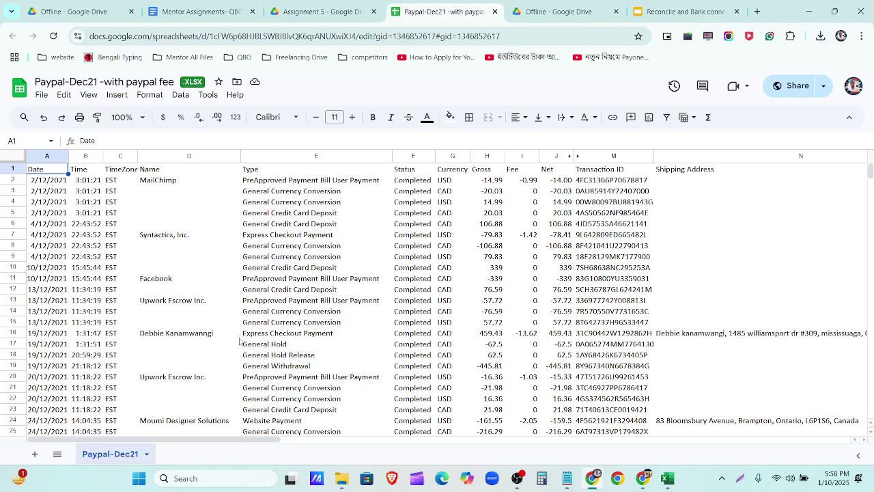
pyautogui.scroll(-4, 452, 211)
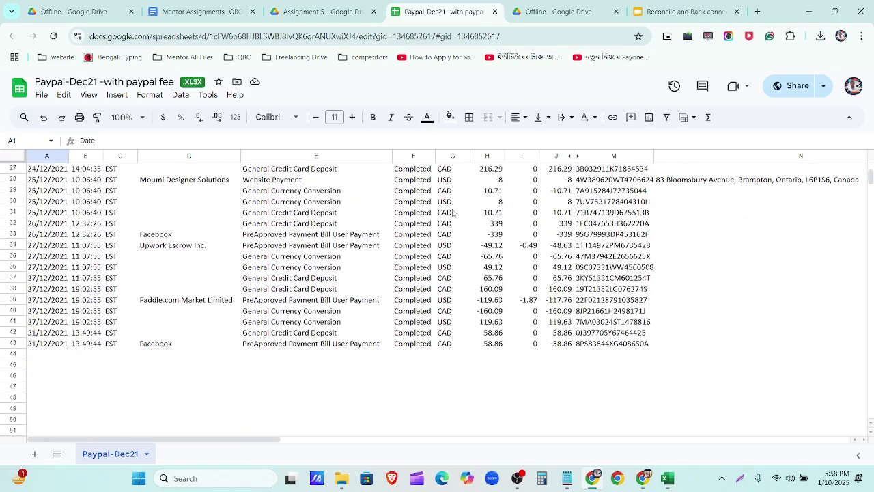
pyautogui.scroll(4, 452, 212)
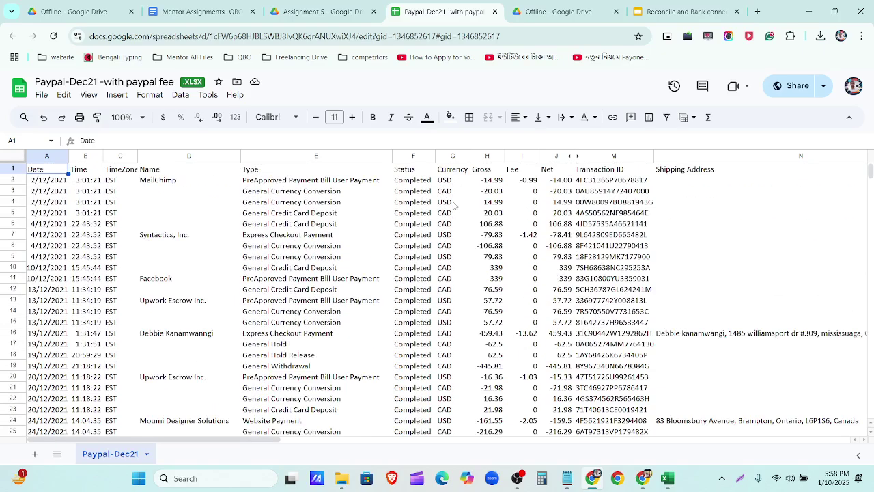
pyautogui.hotkey('ctrl', 'shift', 'l')
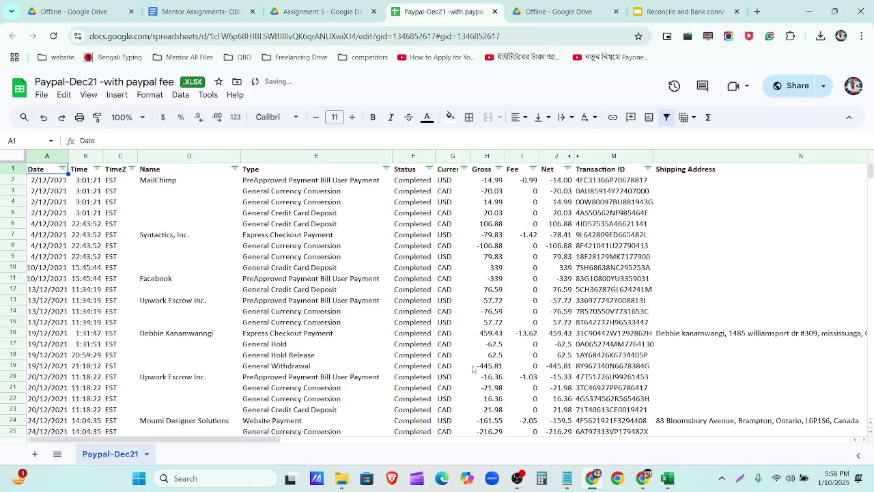
# Step: Check the recent download history and reload the Paypal-Dec21 spreadsheet page
pyautogui.click(473, 259)
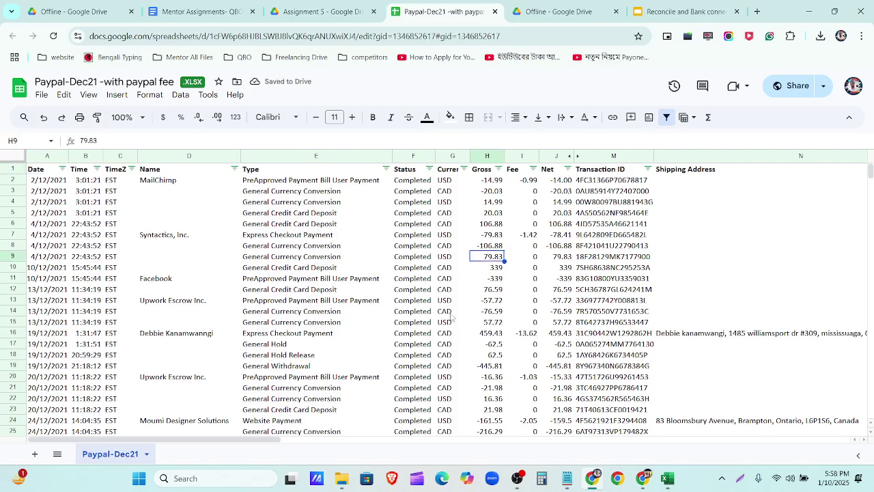
pyautogui.scroll(-3, 447, 287)
pyautogui.scroll(3, 447, 307)
pyautogui.click(822, 39)
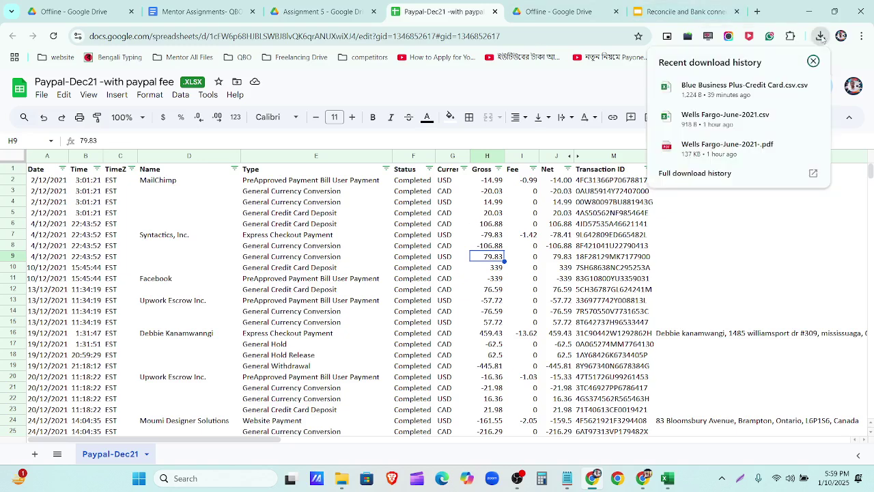
pyautogui.click(860, 77)
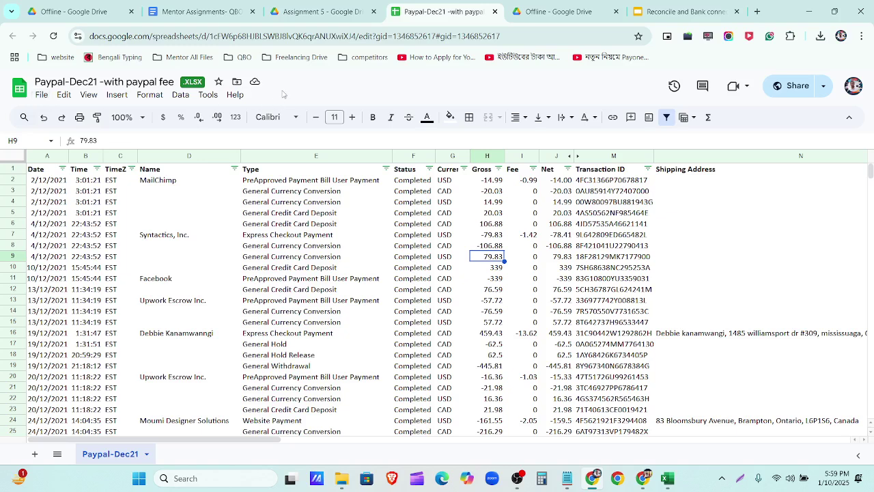
pyautogui.click(54, 36)
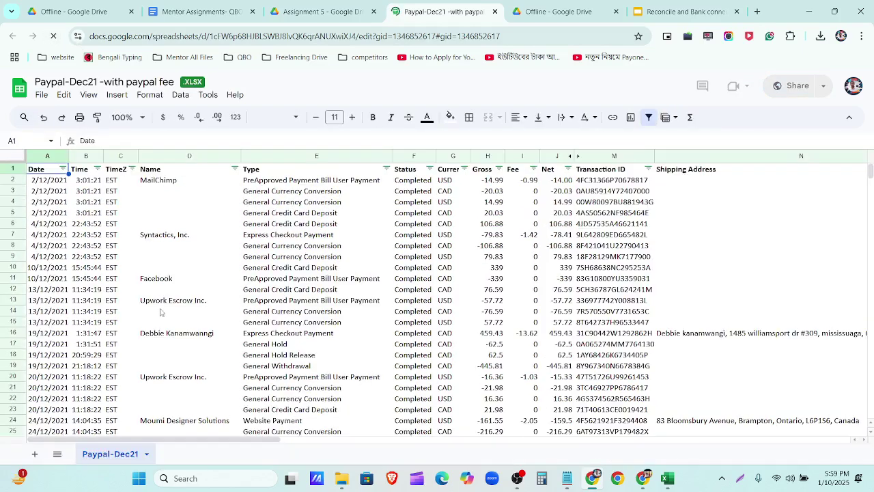
# Step: Download the sheet as a Microsoft Excel (.xlsx) file and open the downloaded Paypal-Dec21 workbook
pyautogui.click(42, 94)
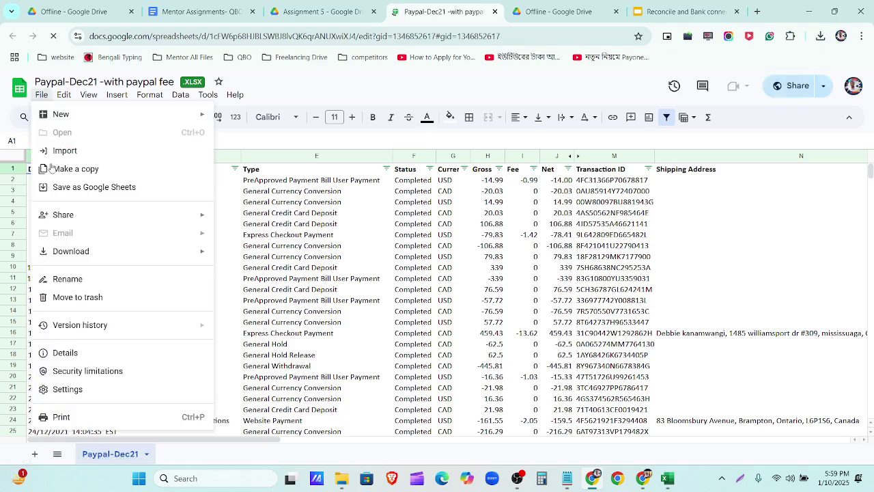
pyautogui.click(41, 94)
pyautogui.moveTo(89, 252)
pyautogui.click(237, 256)
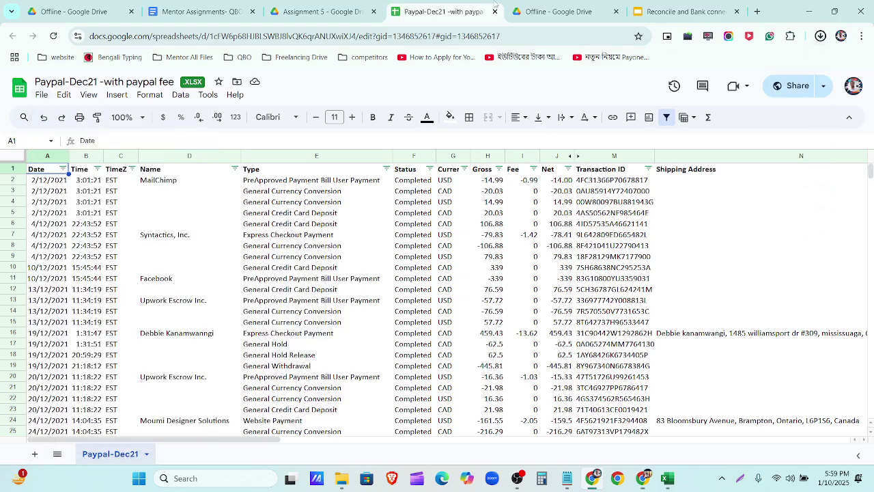
pyautogui.click(821, 40)
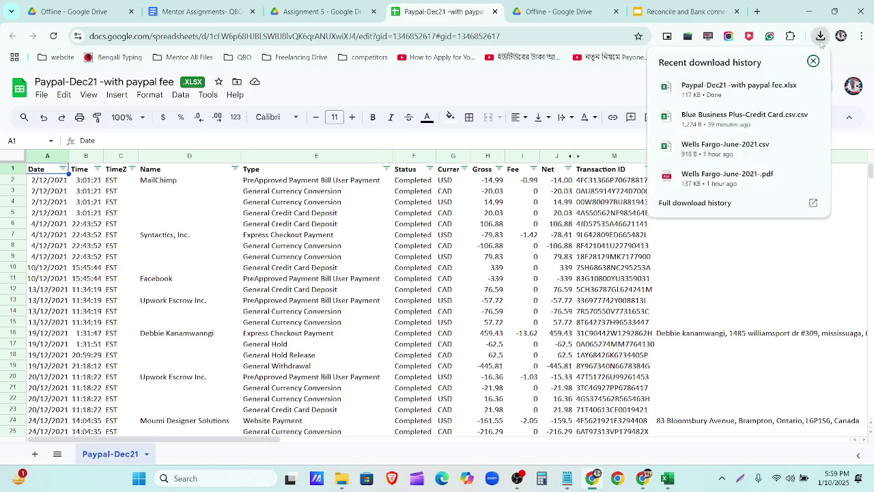
pyautogui.click(723, 90)
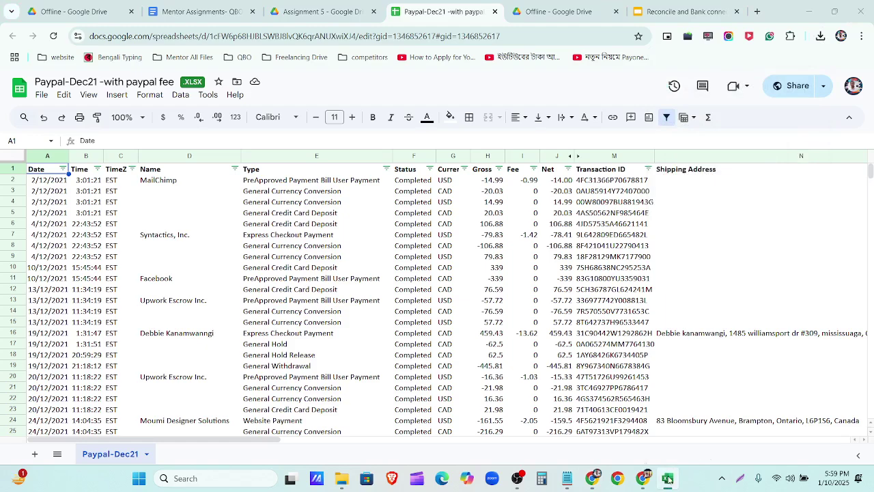
# Step: Close Blue Business Plus-Credit Card.csv without saving and enable editing in the Paypal-Dec21 workbook
pyautogui.click(668, 479)
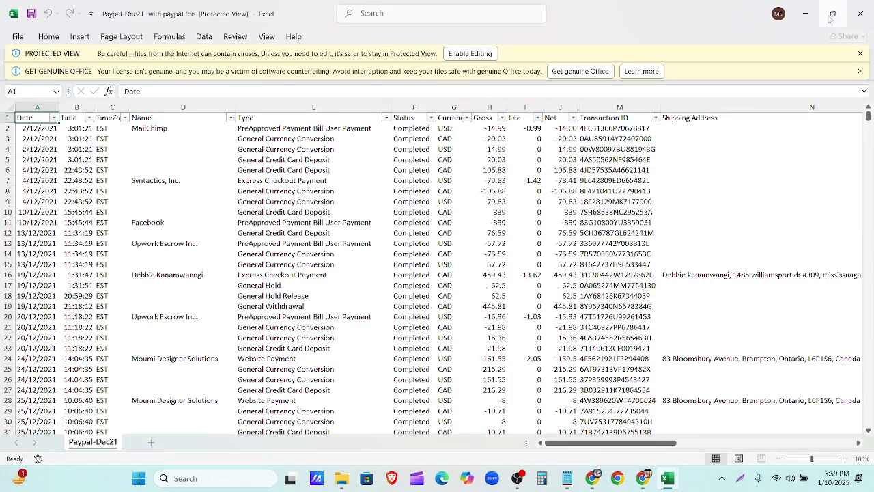
pyautogui.click(807, 15)
pyautogui.click(860, 14)
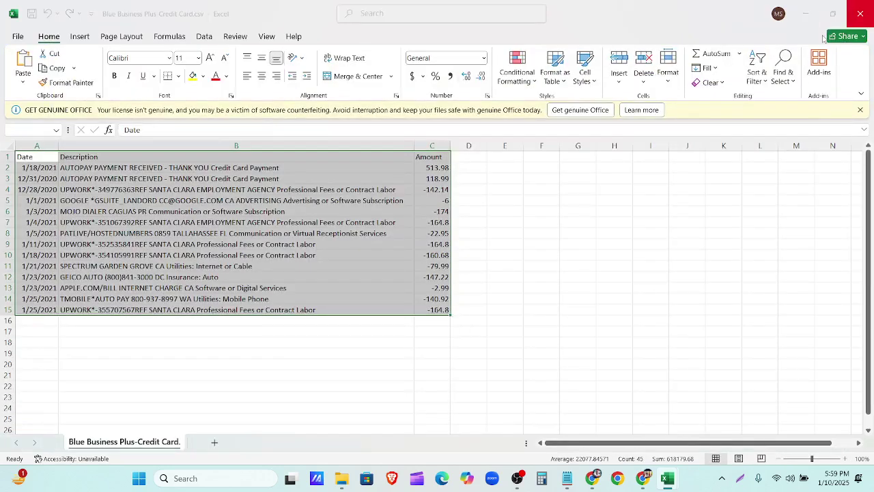
pyautogui.click(480, 321)
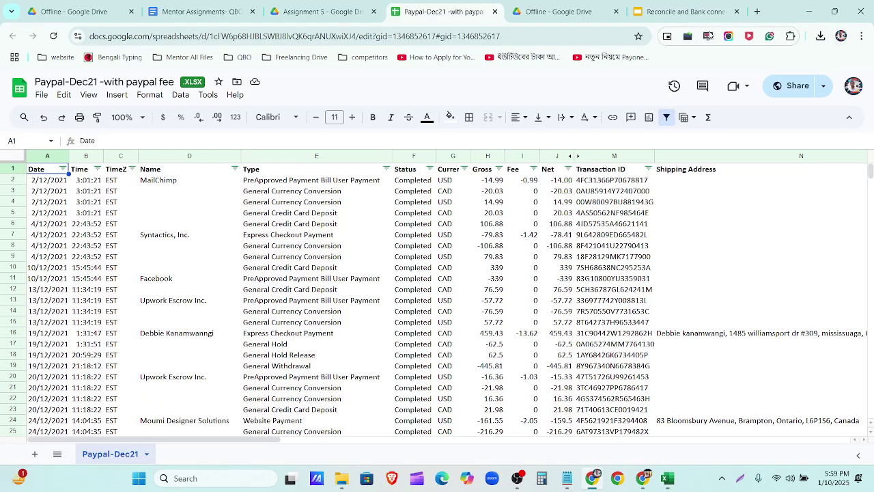
pyautogui.click(560, 11)
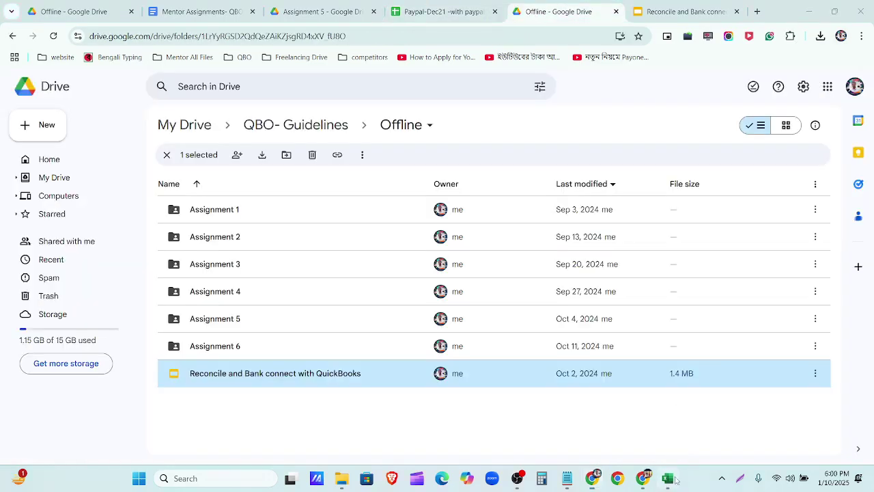
pyautogui.click(668, 478)
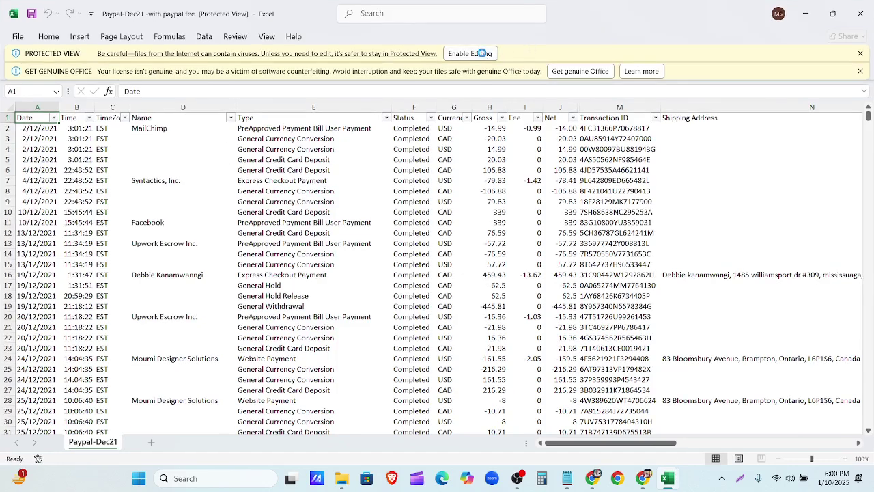
pyautogui.click(478, 53)
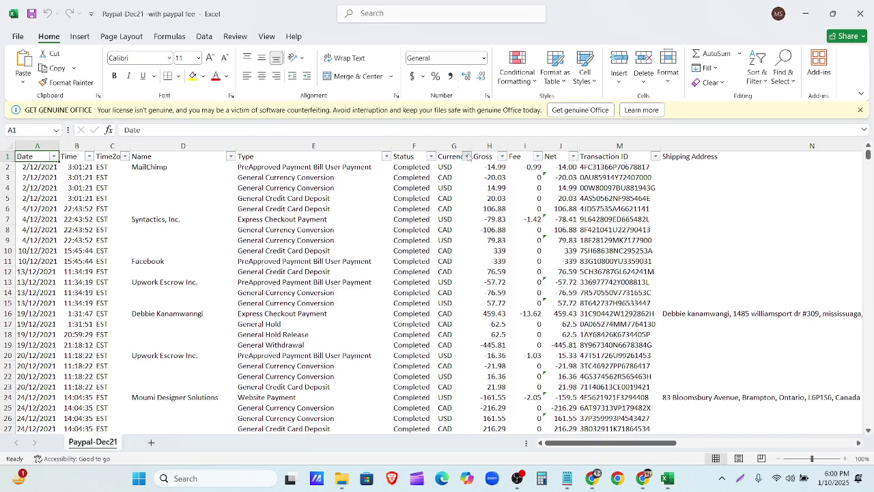
# Step: Filter the Currency column to show only USD transactions
pyautogui.click(468, 157)
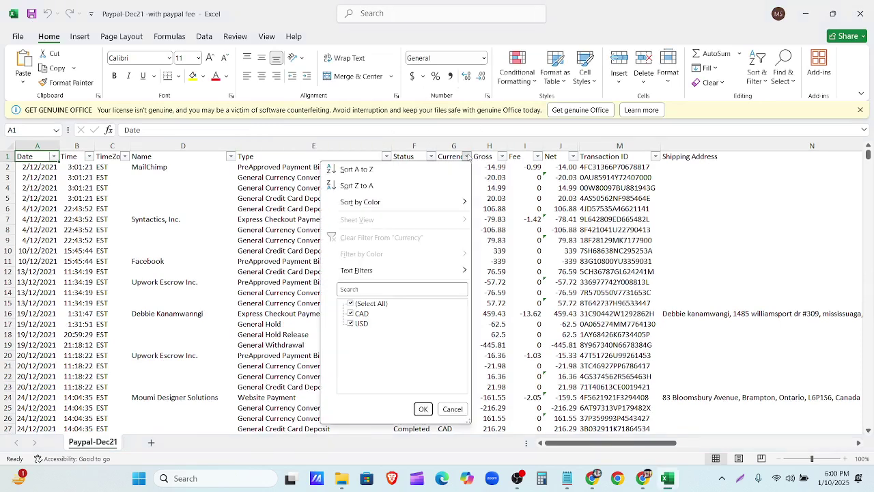
pyautogui.click(351, 313)
pyautogui.click(351, 303)
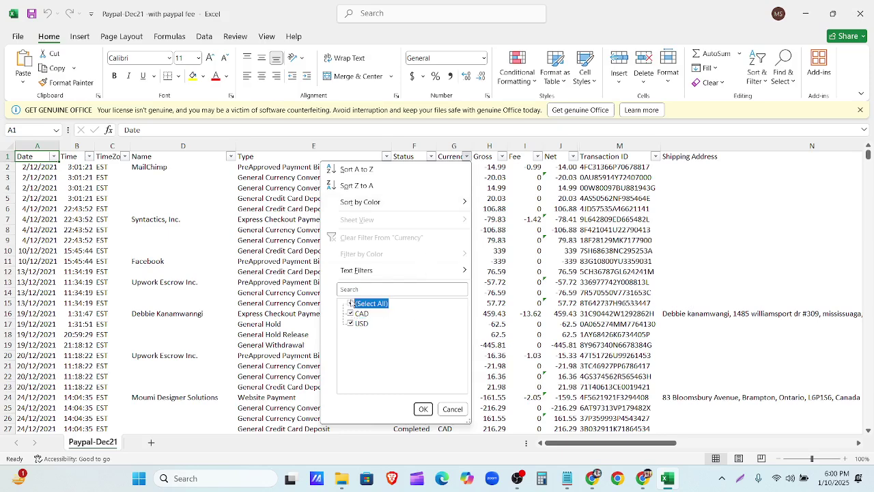
pyautogui.click(351, 304)
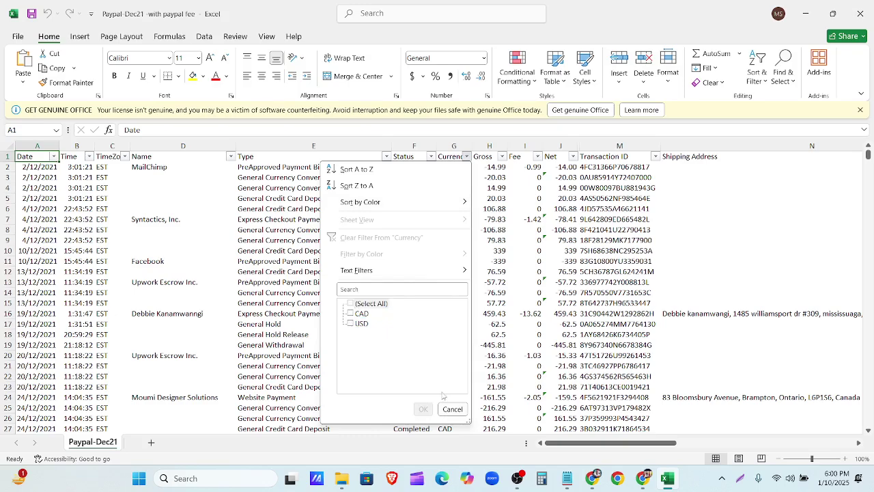
pyautogui.click(361, 324)
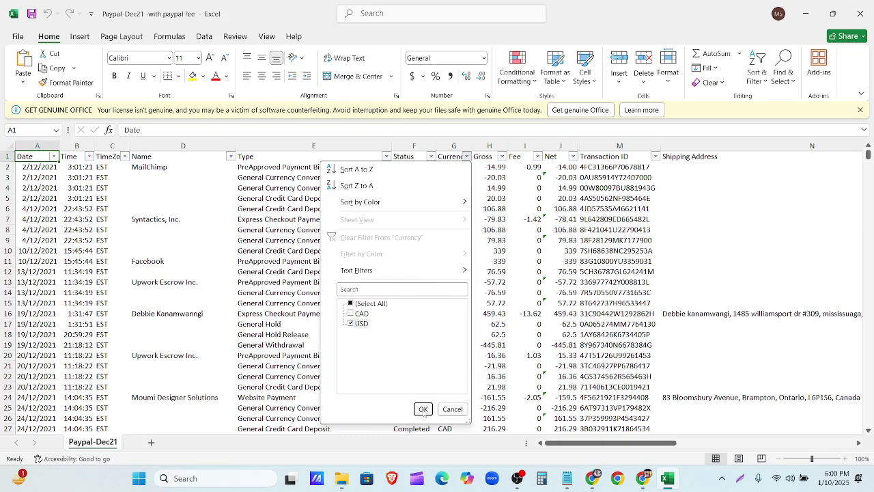
pyautogui.click(423, 408)
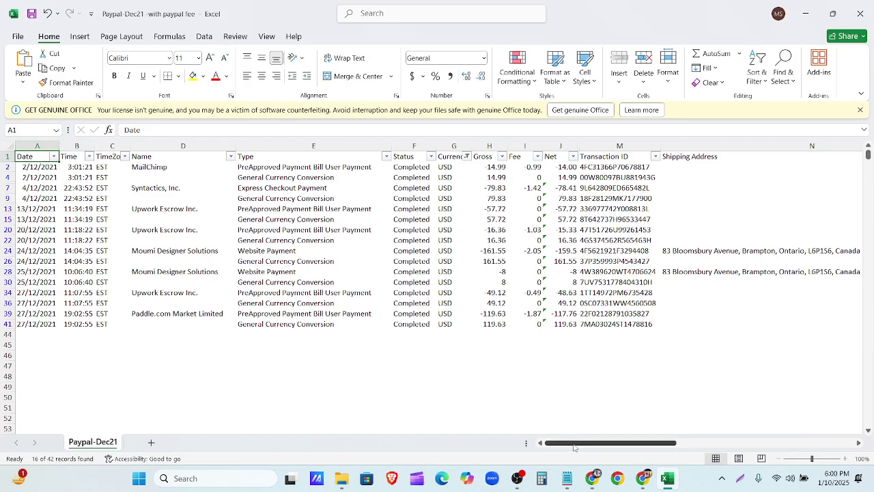
pyautogui.moveTo(576, 444)
pyautogui.mouseDown()
pyautogui.moveTo(611, 445)
pyautogui.moveTo(576, 445)
pyautogui.mouseUp()
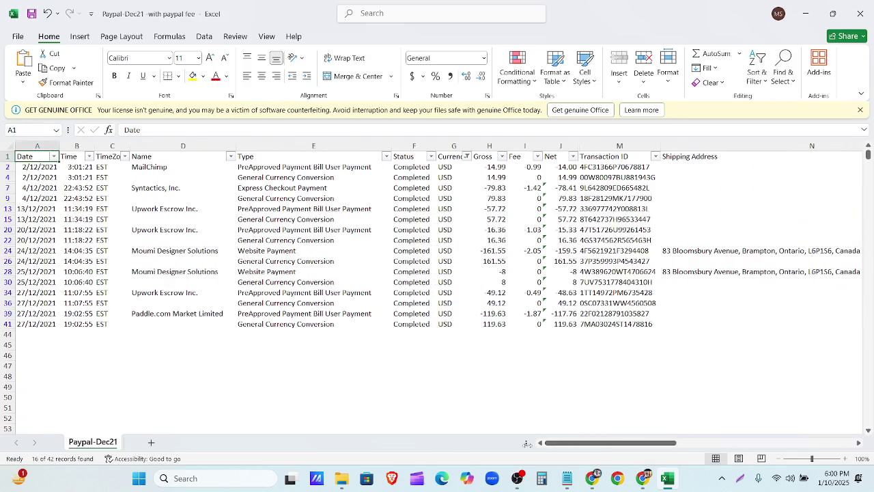
pyautogui.click(7, 167)
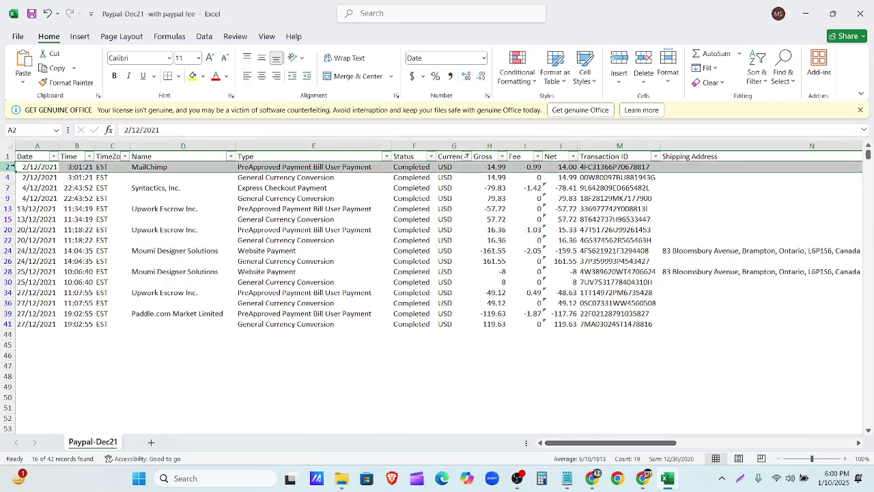
pyautogui.click(35, 168)
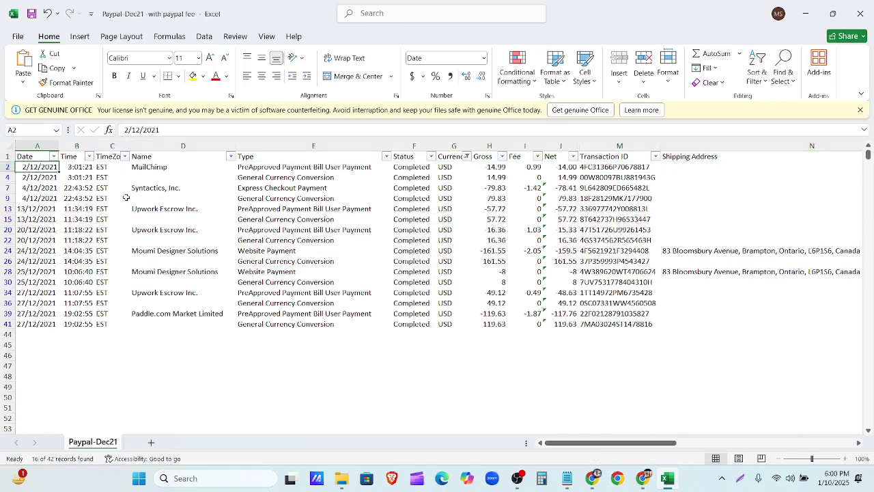
pyautogui.press('Right')
pyautogui.press('Right')
pyautogui.press('Right')
pyautogui.press('Right')
pyautogui.press('Right')
pyautogui.press('Right')
pyautogui.press('Right')
pyautogui.press('Right')
pyautogui.press('Right')
pyautogui.press('Right')
pyautogui.press('Right')
pyautogui.press('Right')
pyautogui.press('Right')
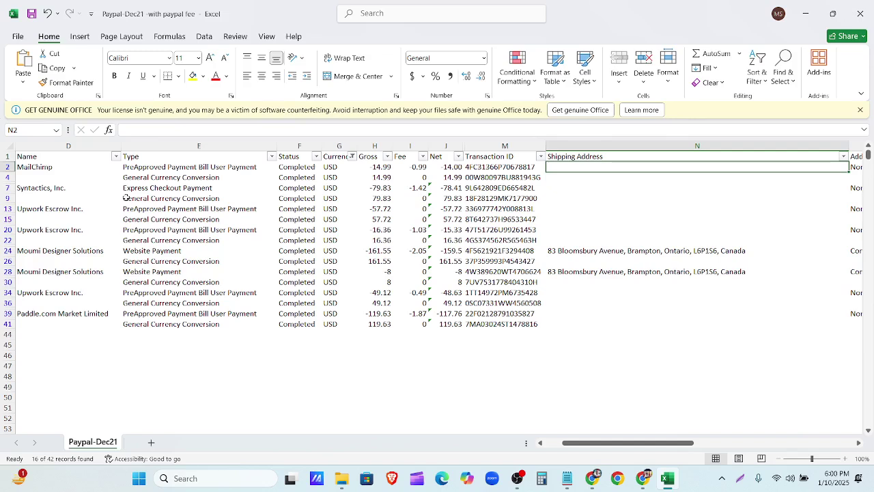
pyautogui.press('Left')
pyautogui.press('Left')
pyautogui.press('Left')
pyautogui.press('Left')
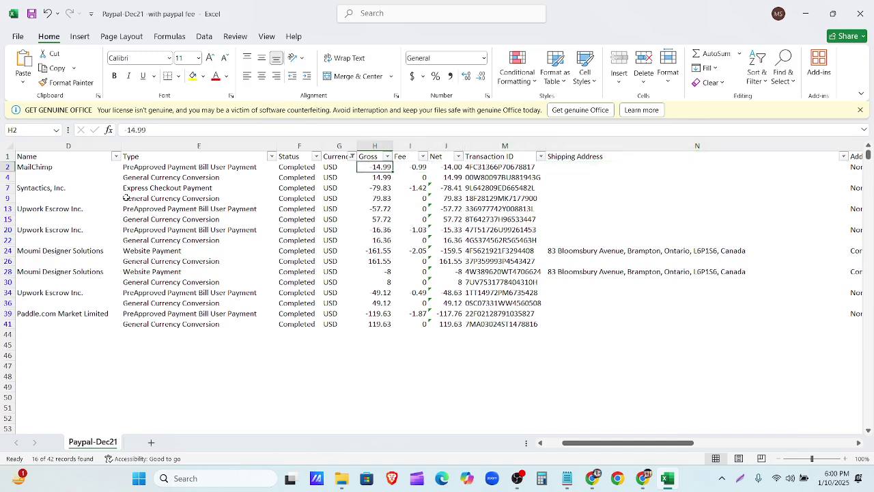
pyautogui.press('Right')
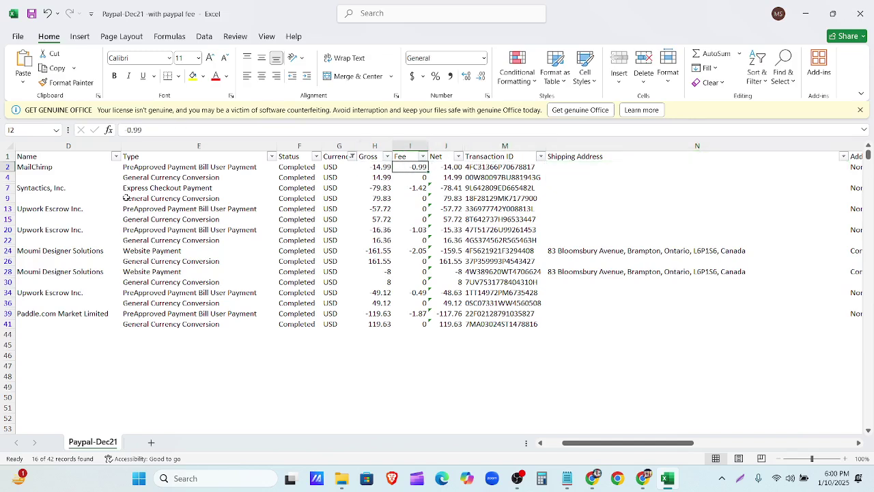
pyautogui.press('Right')
pyautogui.press('Right')
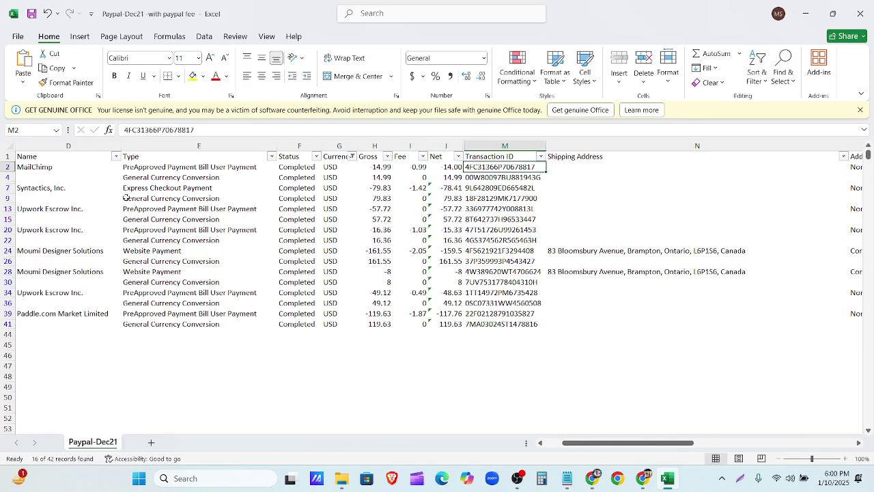
pyautogui.press('Left')
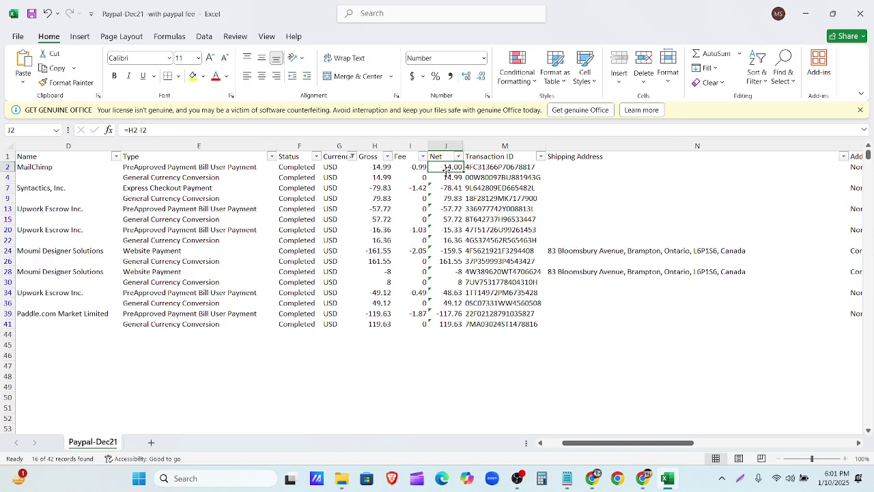
# Step: Review the first row's Gross and Fee amounts and the Net and Fee columns
pyautogui.click(408, 166)
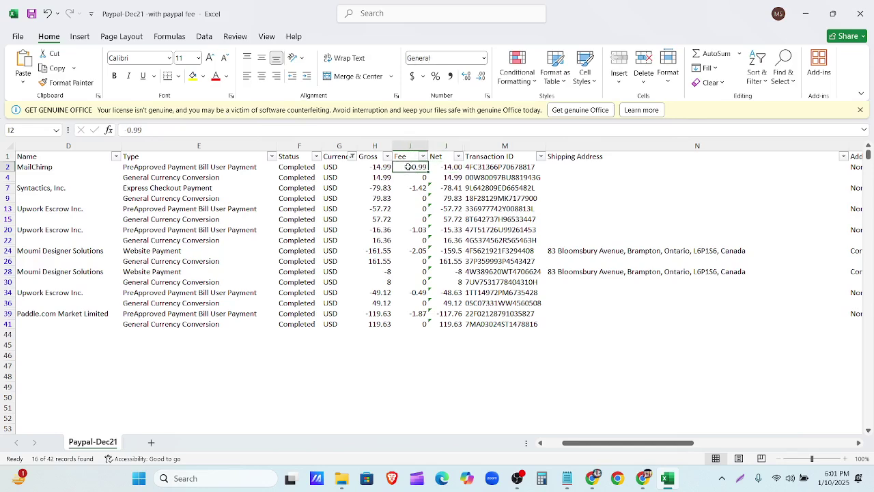
pyautogui.click(376, 167)
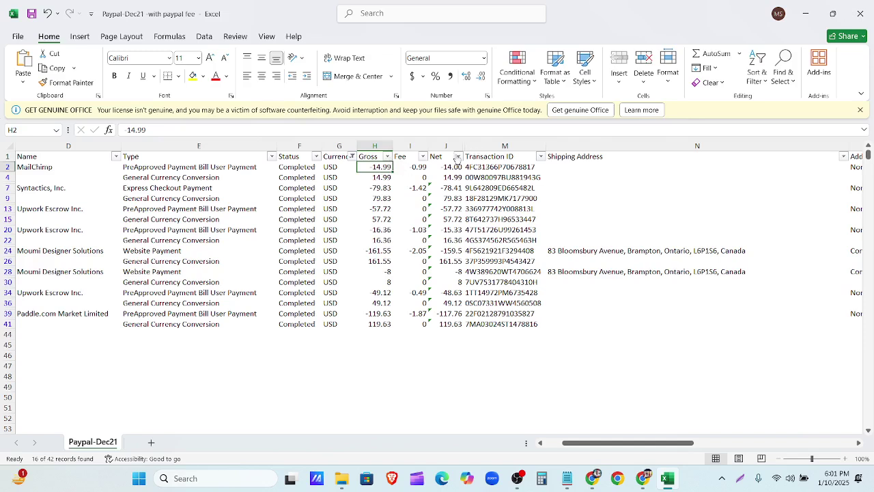
pyautogui.click(447, 146)
pyautogui.click(410, 146)
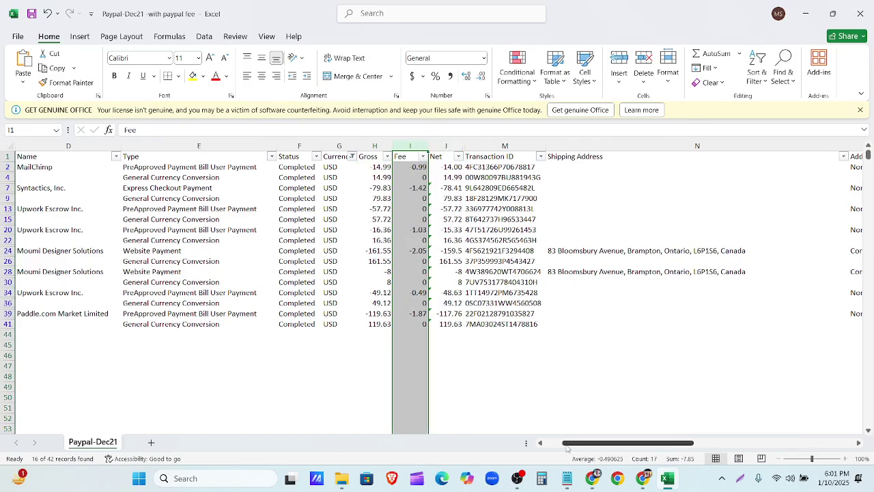
pyautogui.moveTo(567, 448); pyautogui.dragTo(527, 450)
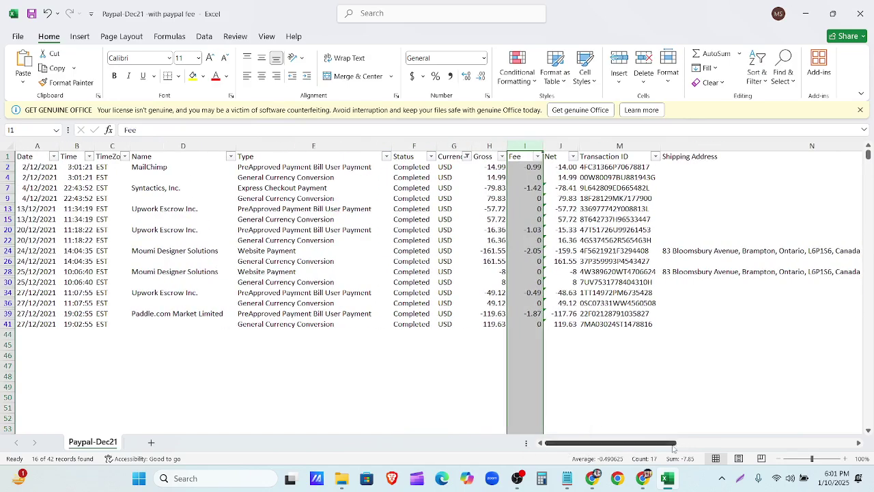
pyautogui.click(297, 355)
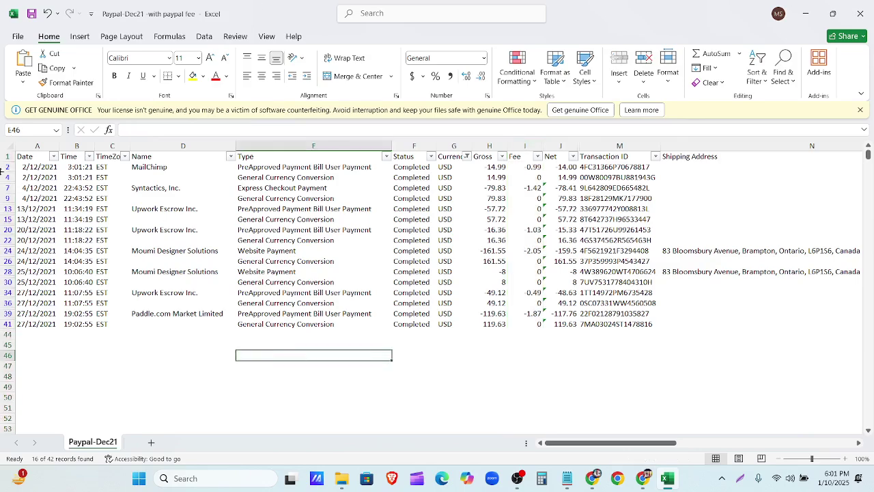
# Step: Widen the Balance column AD and check its first value in AD2
pyautogui.moveTo(668, 442); pyautogui.dragTo(763, 447)
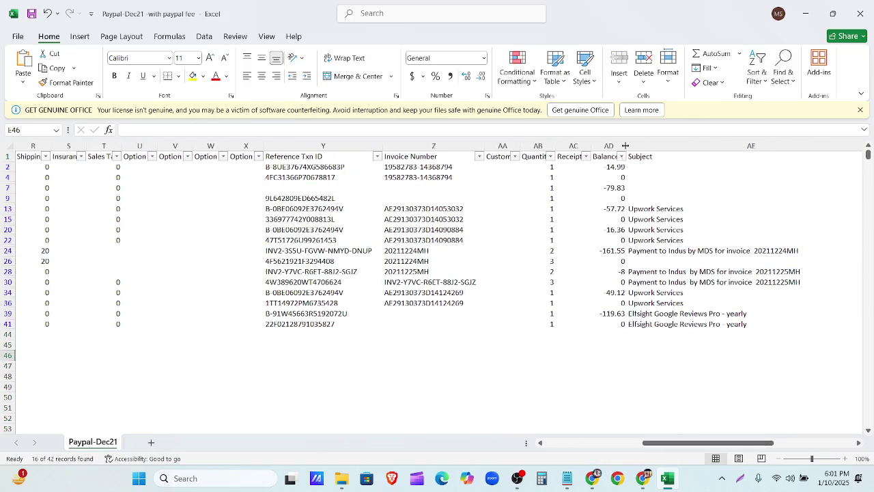
pyautogui.moveTo(625, 146); pyautogui.dragTo(631, 145)
pyautogui.click(620, 167)
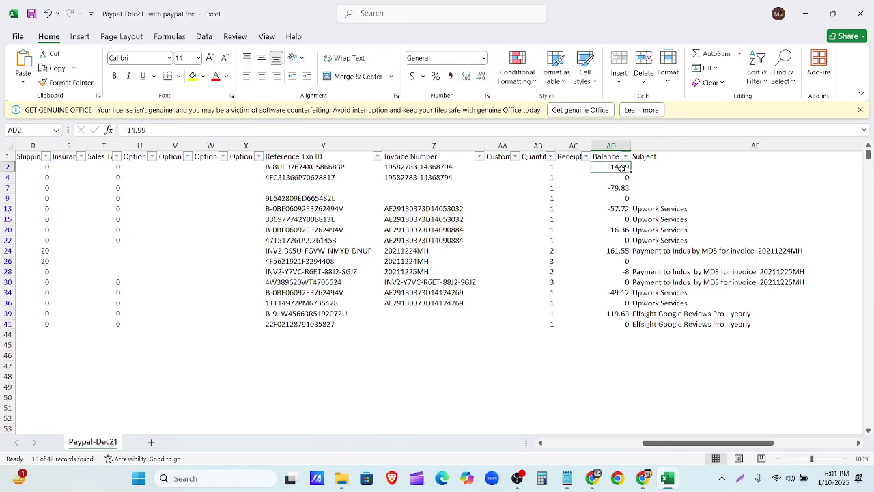
# Step: Check the Net formula in J2 and the last Balance value, then select the Time and TimeZone columns
pyautogui.moveTo(661, 447); pyautogui.dragTo(590, 449)
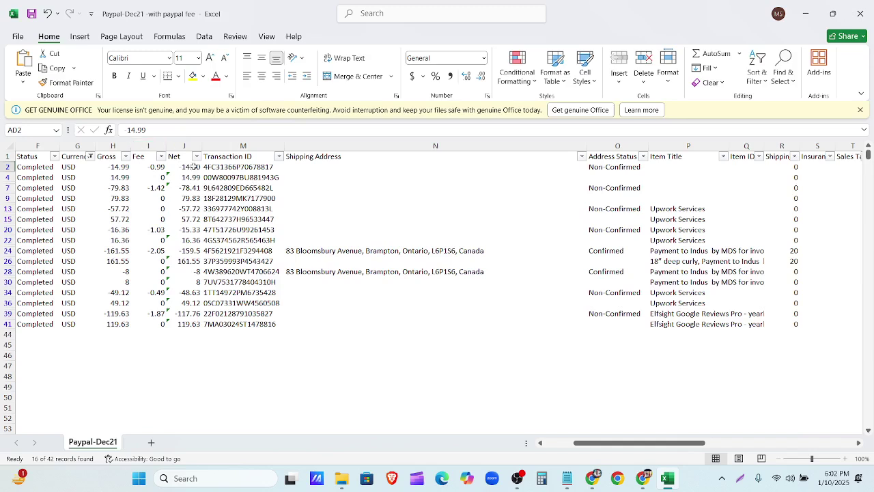
pyautogui.click(193, 167)
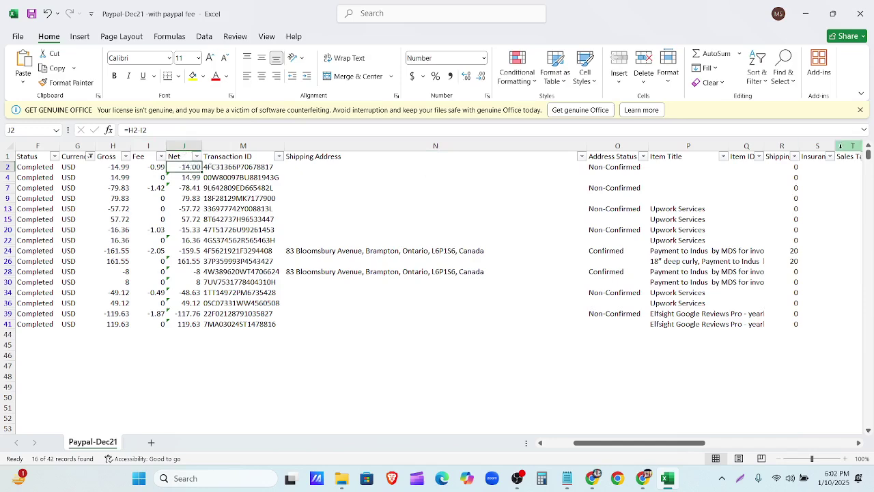
pyautogui.moveTo(648, 447); pyautogui.dragTo(711, 447)
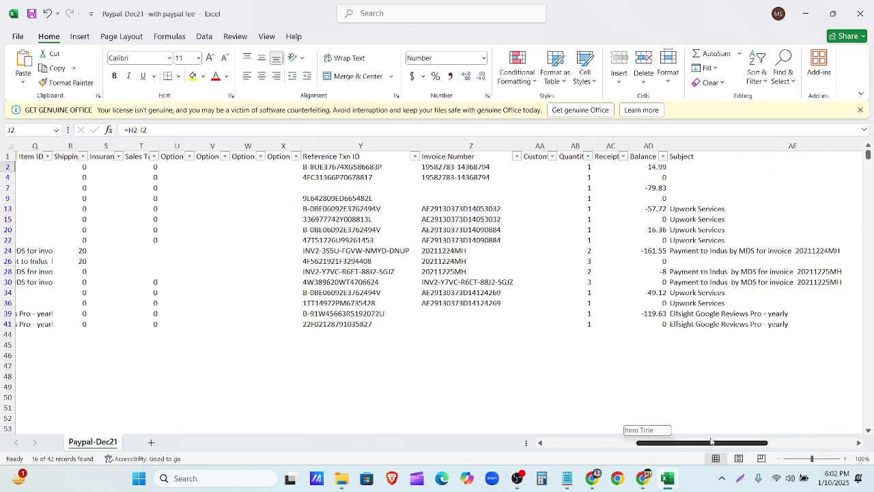
pyautogui.click(663, 323)
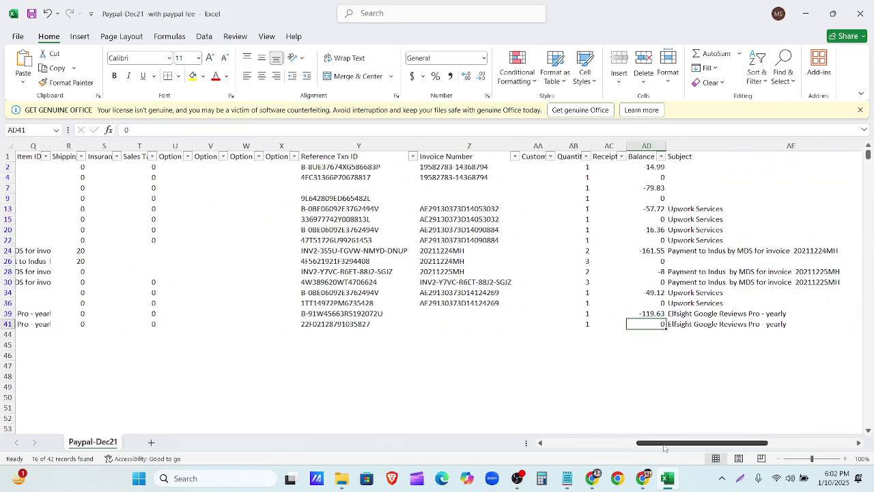
pyautogui.moveTo(665, 445); pyautogui.dragTo(437, 451)
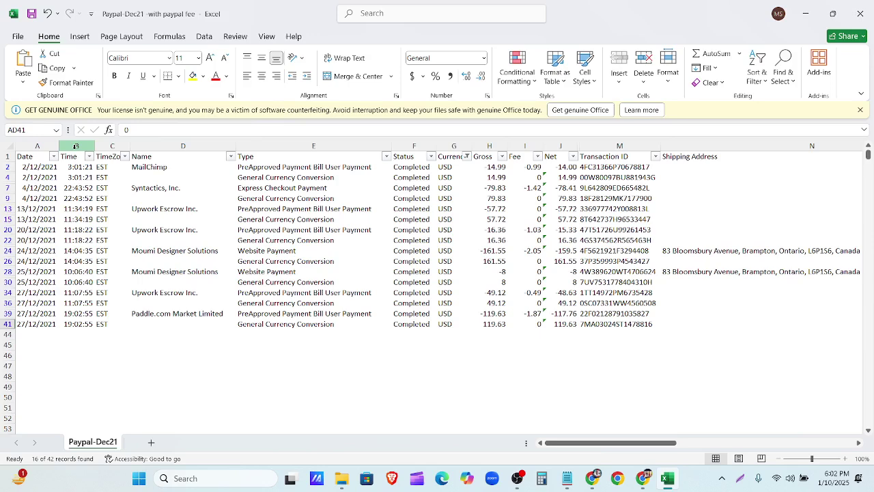
pyautogui.moveTo(75, 147); pyautogui.dragTo(111, 148)
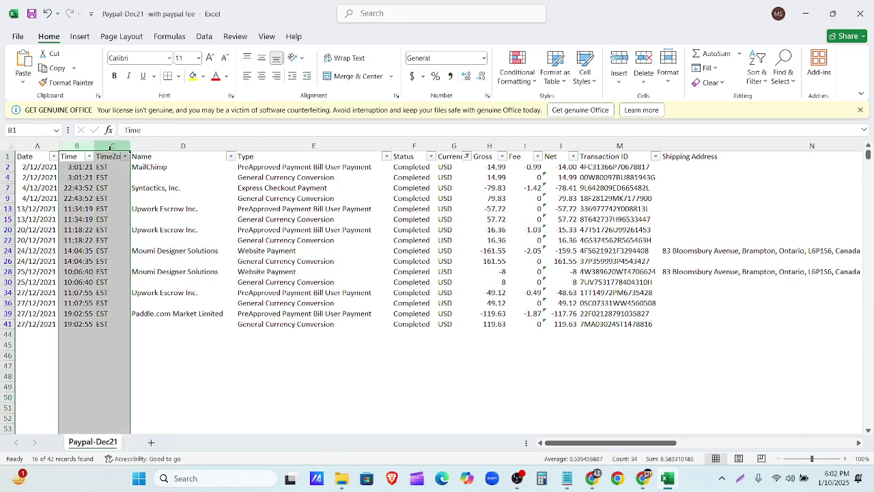
# Step: Delete the Time, TimeZone, Status and Currency columns
pyautogui.rightClick(78, 145)
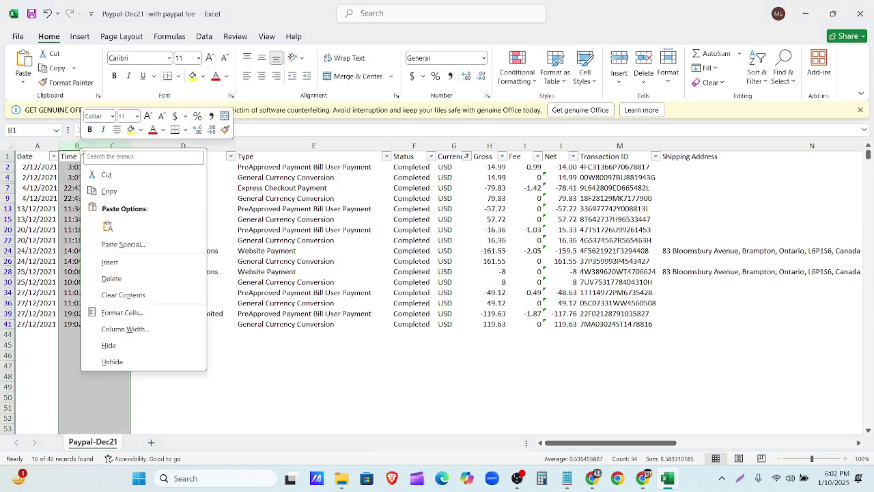
pyautogui.click(122, 279)
pyautogui.click(303, 189)
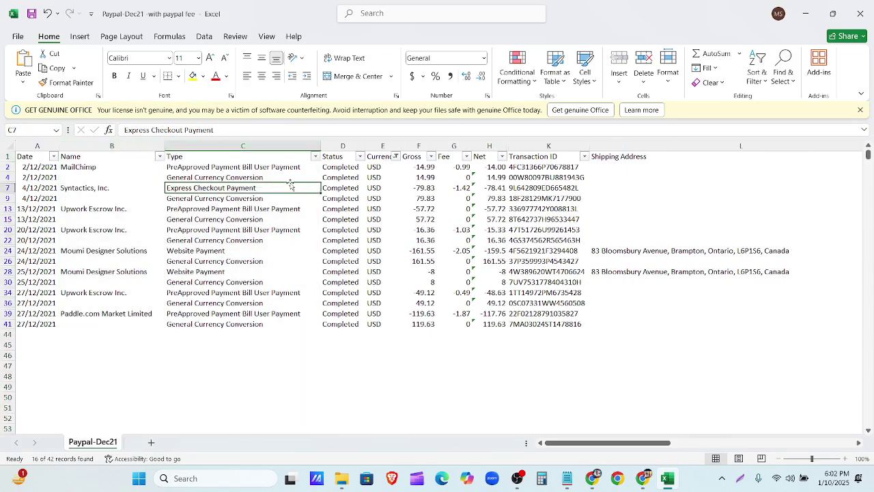
pyautogui.click(352, 143)
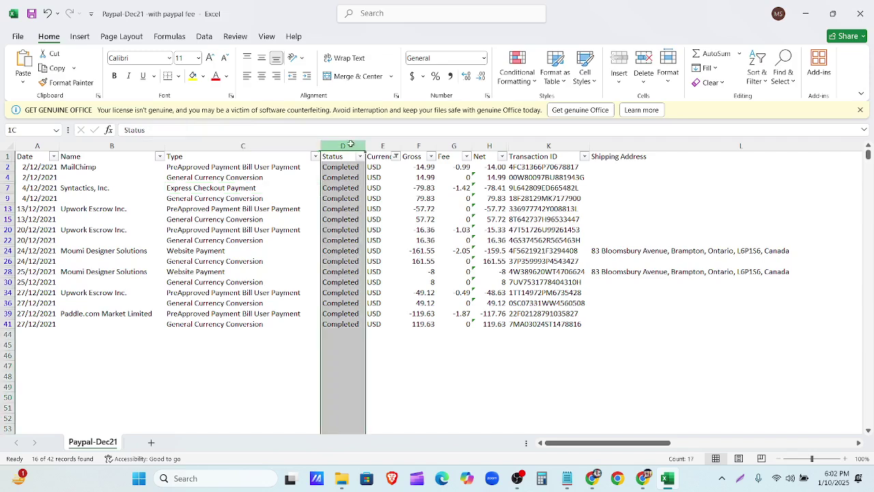
pyautogui.moveTo(350, 144); pyautogui.dragTo(372, 146)
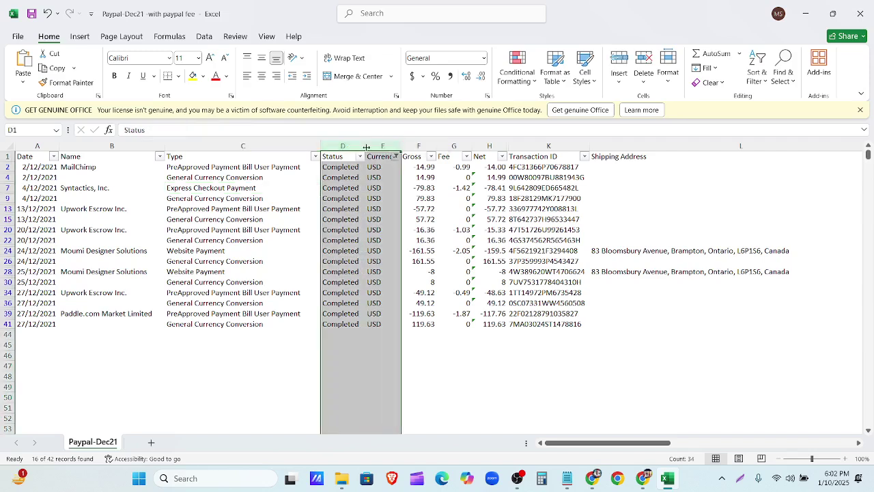
pyautogui.rightClick(369, 146)
pyautogui.click(398, 276)
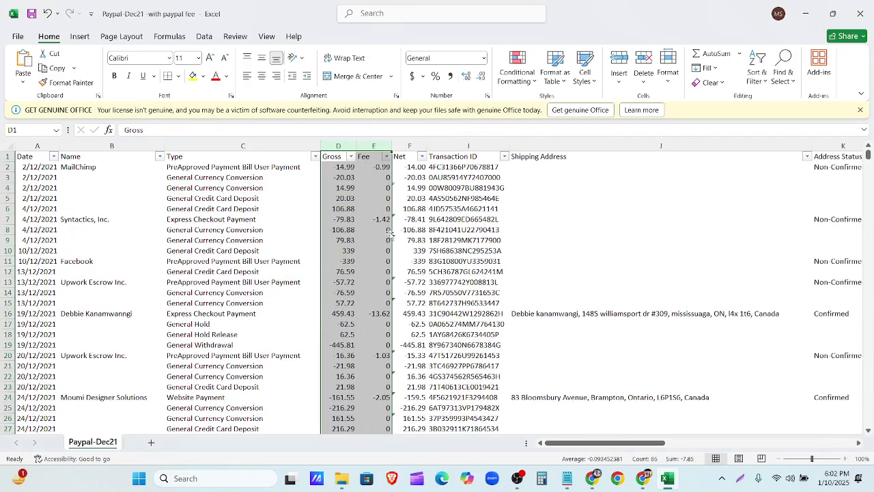
# Step: Delete the Gross column, then undo it and confirm the Gross and Net values returned
pyautogui.click(340, 143)
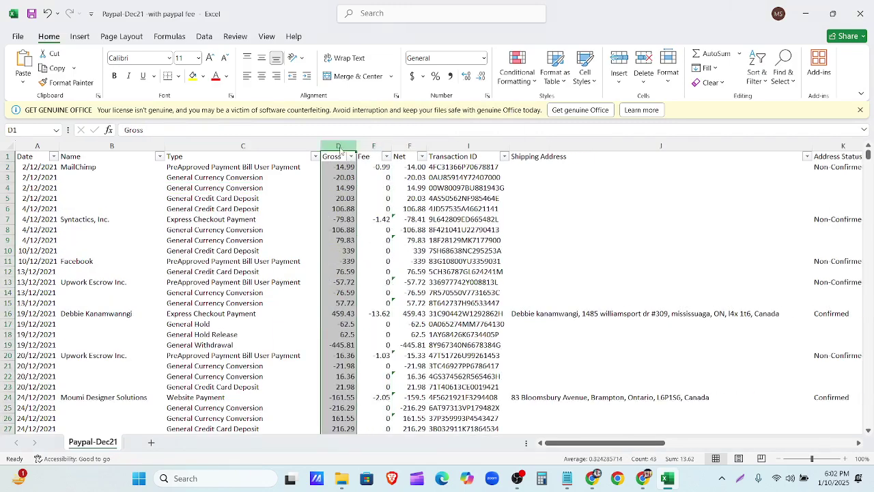
pyautogui.rightClick(340, 141)
pyautogui.click(367, 278)
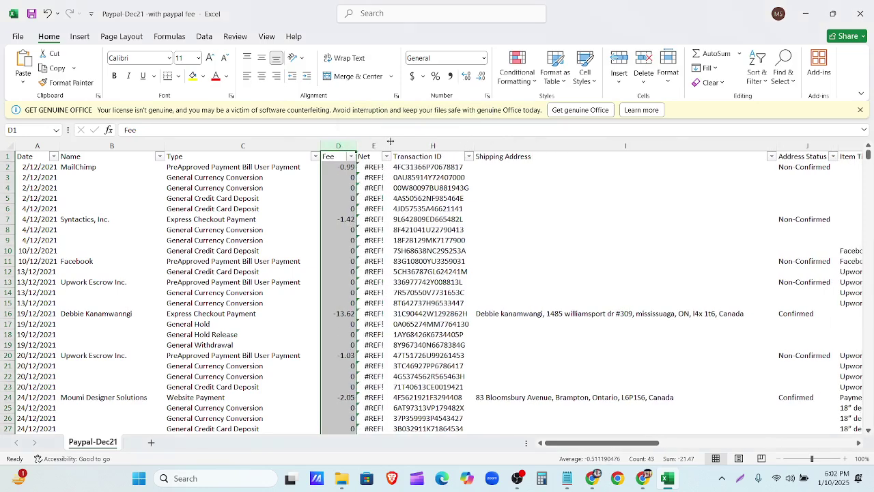
pyautogui.hotkey('ctrl', 'z')
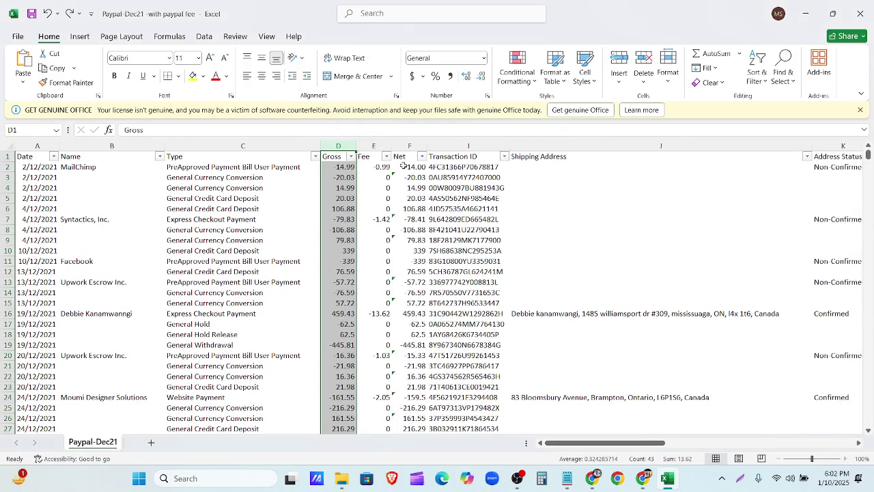
pyautogui.click(403, 176)
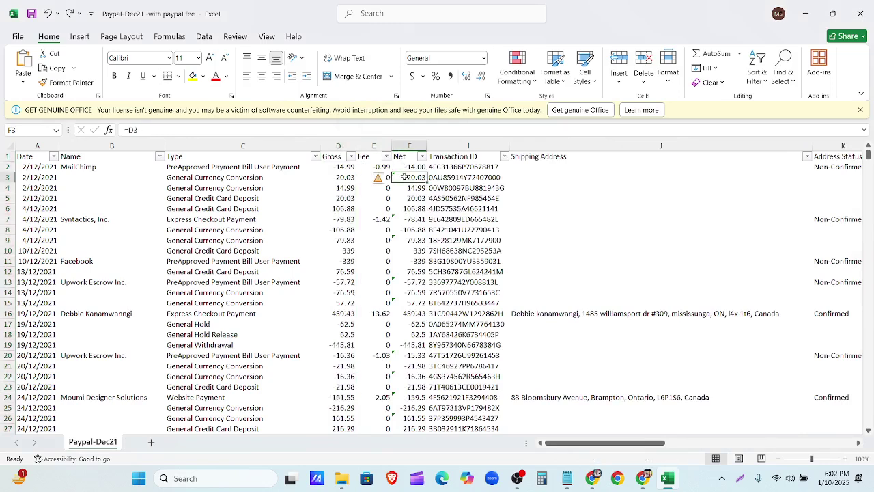
pyautogui.click(350, 169)
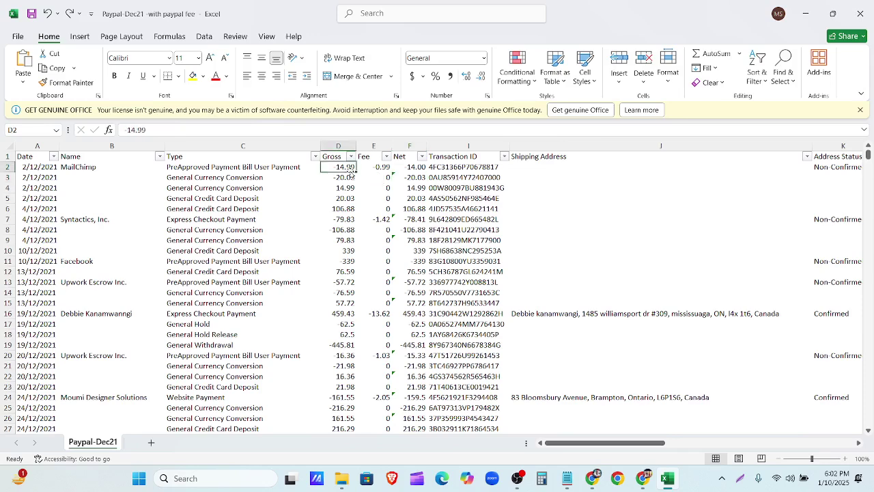
# Step: Delete the Transaction ID, Shipping Address and Address Status columns
pyautogui.click(449, 145)
pyautogui.rightClick(448, 146)
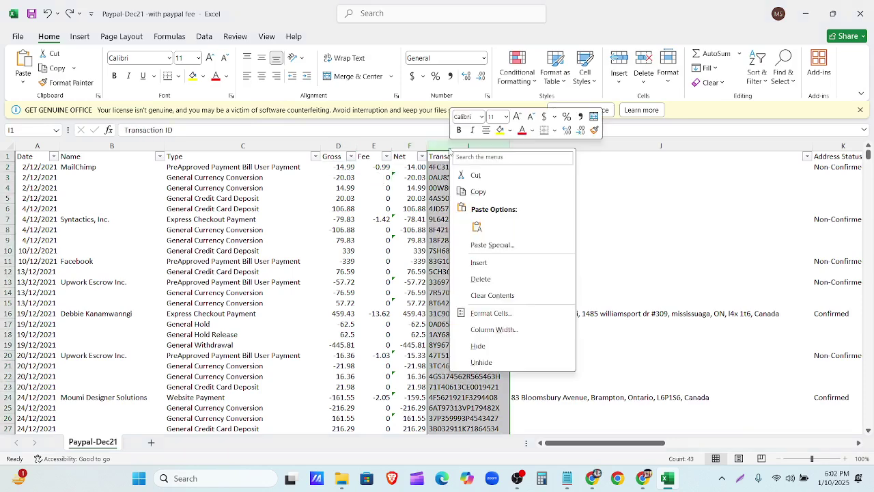
pyautogui.click(480, 279)
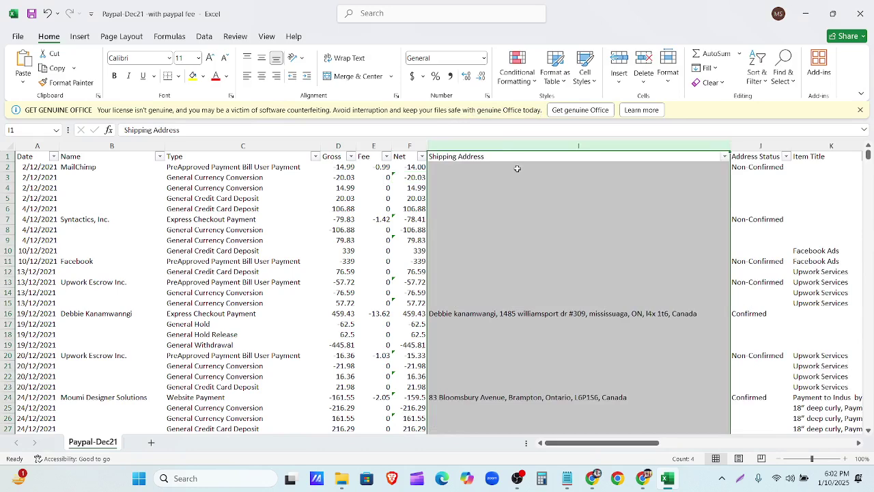
pyautogui.rightClick(525, 149)
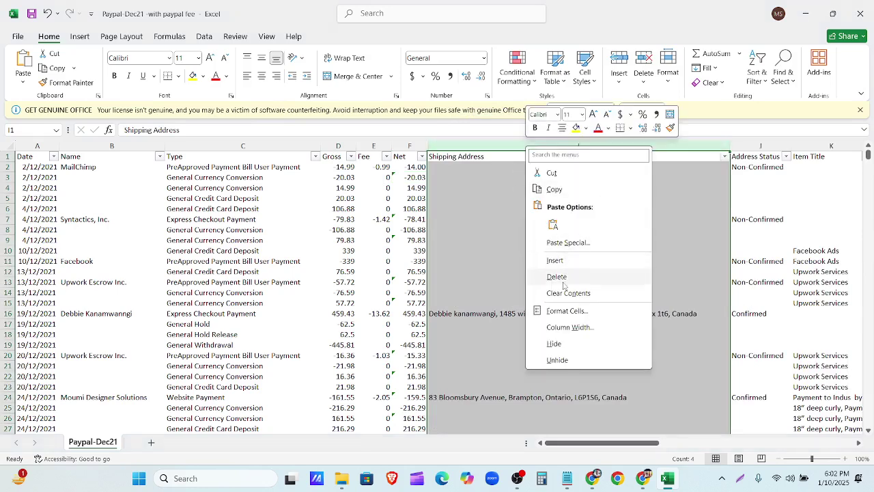
pyautogui.click(562, 279)
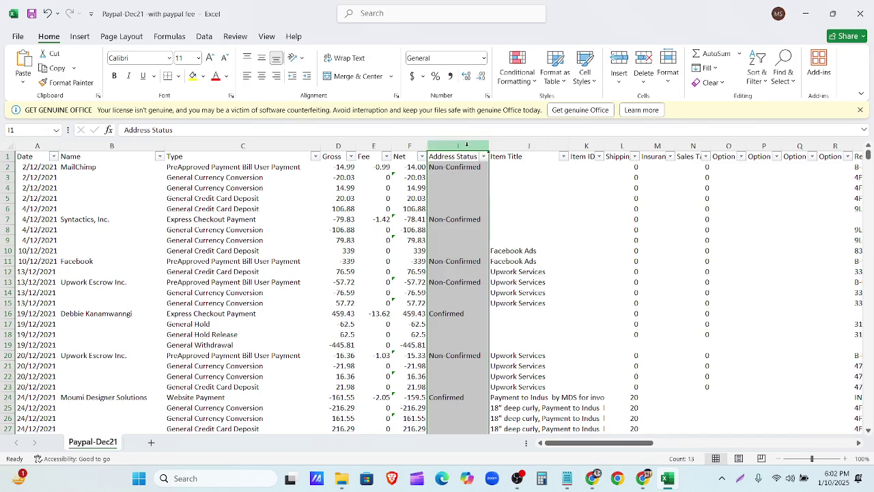
pyautogui.rightClick(473, 149)
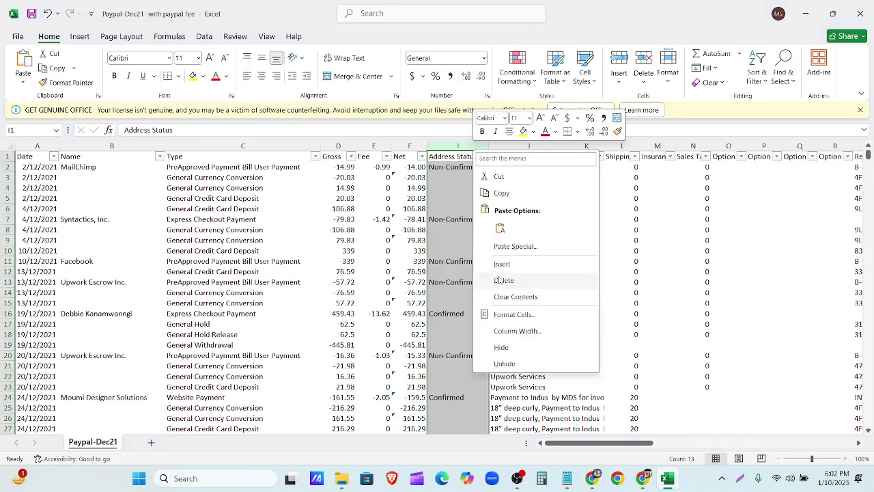
pyautogui.click(503, 280)
# Step: Delete the Item ID through Shipping columns and the Balance Impact column
pyautogui.moveTo(524, 145); pyautogui.dragTo(623, 160)
pyautogui.rightClick(489, 148)
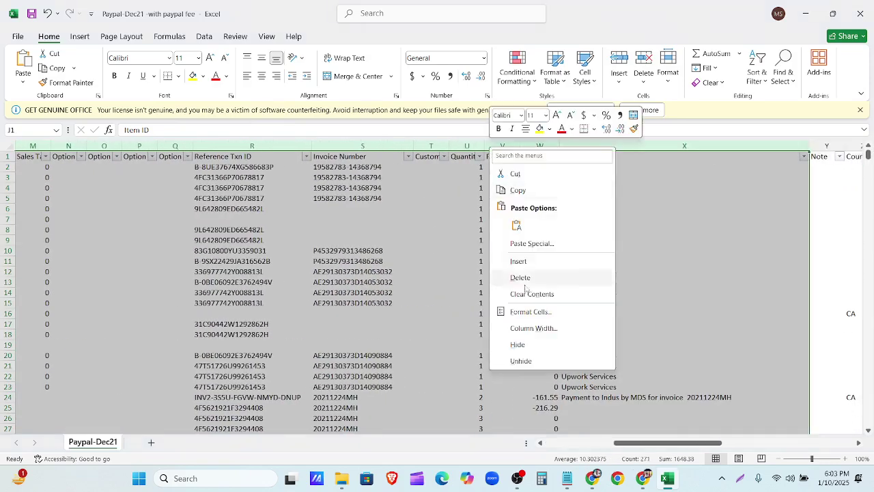
pyautogui.click(520, 279)
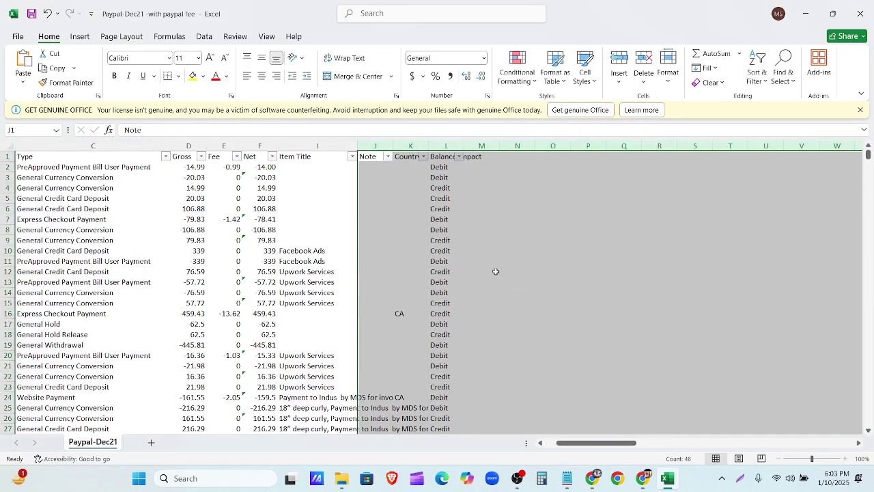
pyautogui.click(456, 177)
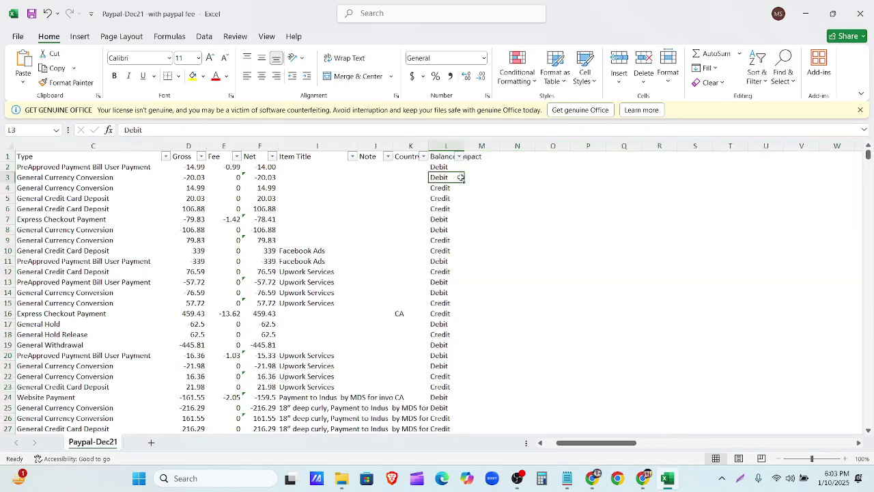
pyautogui.click(444, 145)
pyautogui.rightClick(444, 144)
pyautogui.click(478, 279)
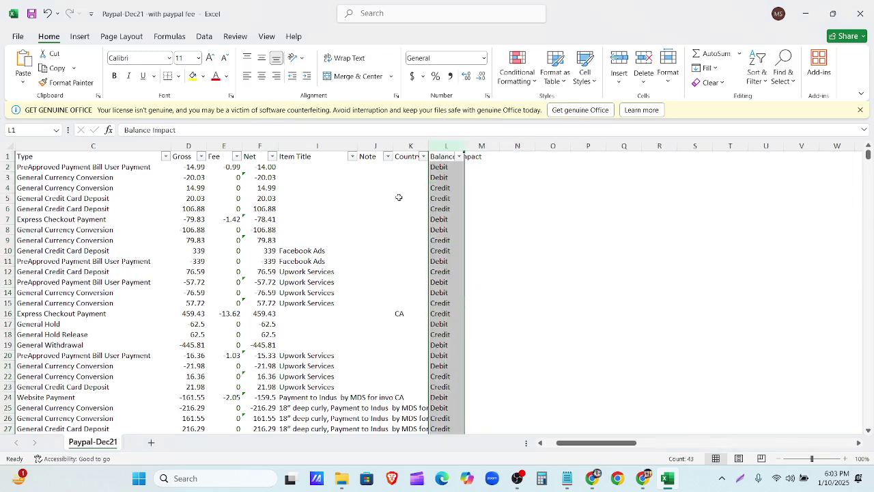
# Step: Delete the Country Code and Note columns so the table ends at Item Title
pyautogui.click(401, 146)
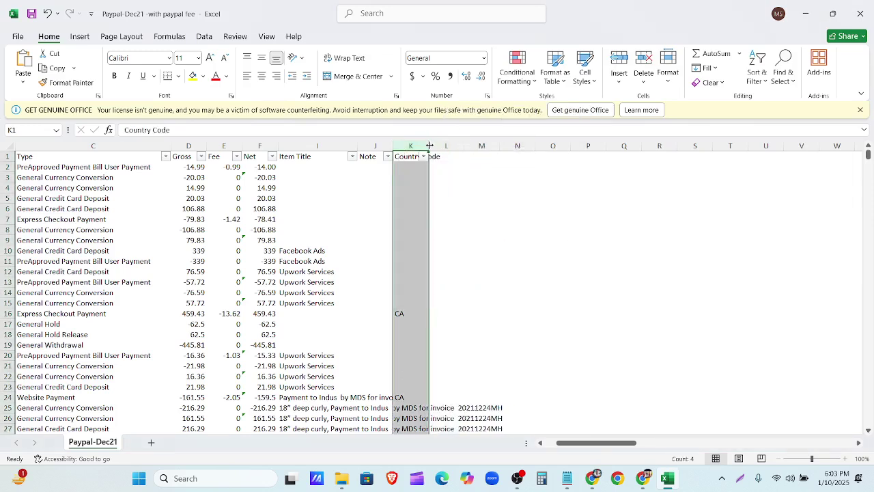
pyautogui.doubleClick(429, 145)
pyautogui.rightClick(417, 148)
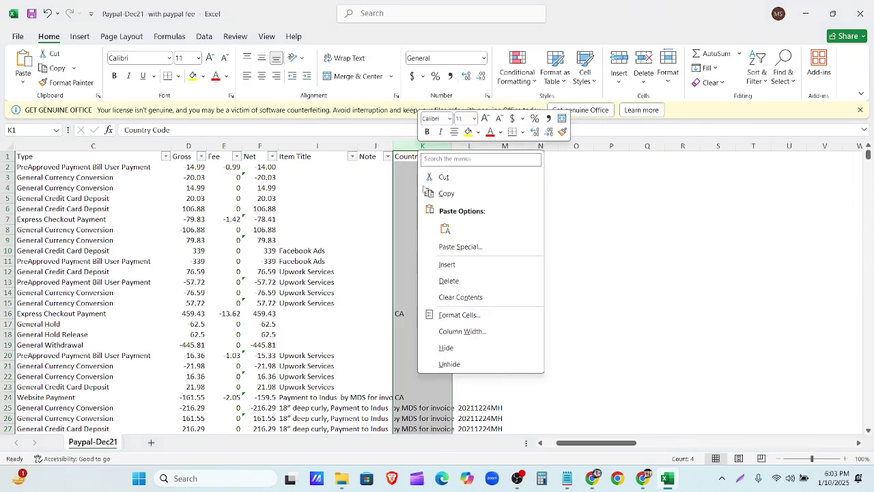
pyautogui.click(447, 280)
pyautogui.click(385, 146)
pyautogui.rightClick(386, 147)
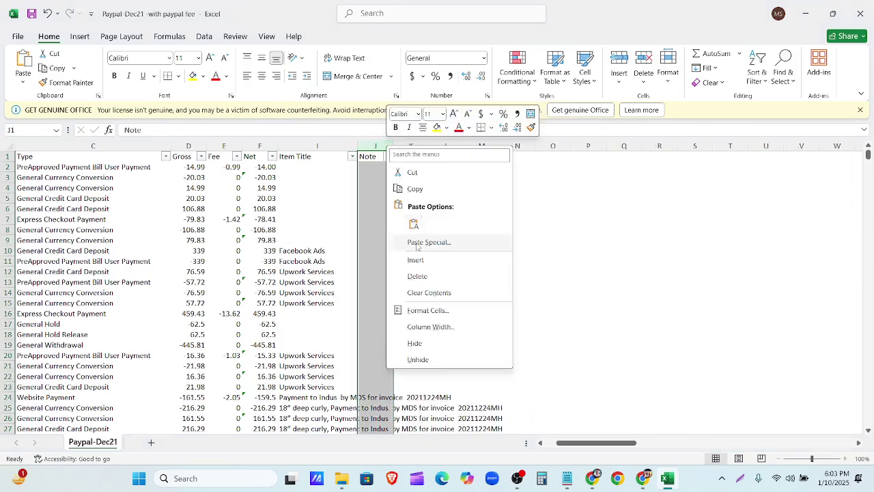
pyautogui.click(419, 274)
pyautogui.click(512, 284)
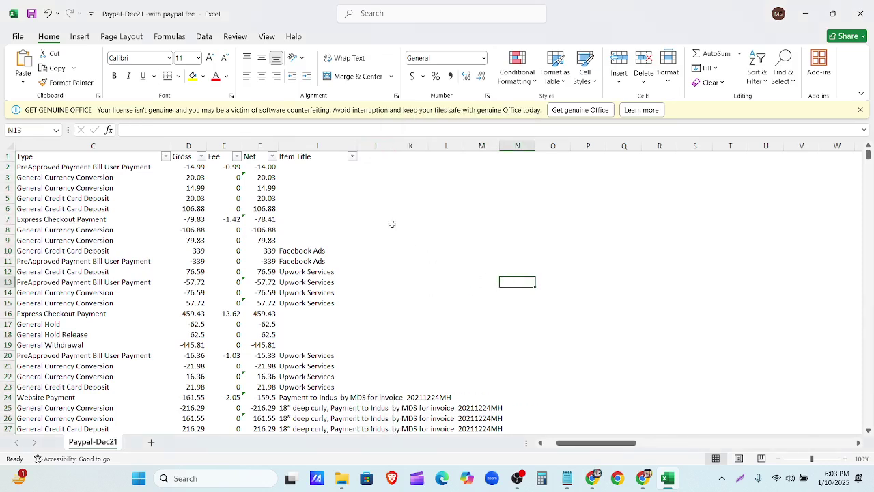
# Step: Widen the Item Title column to fit its text and check the Net formula and values list
pyautogui.moveTo(357, 144); pyautogui.dragTo(511, 143)
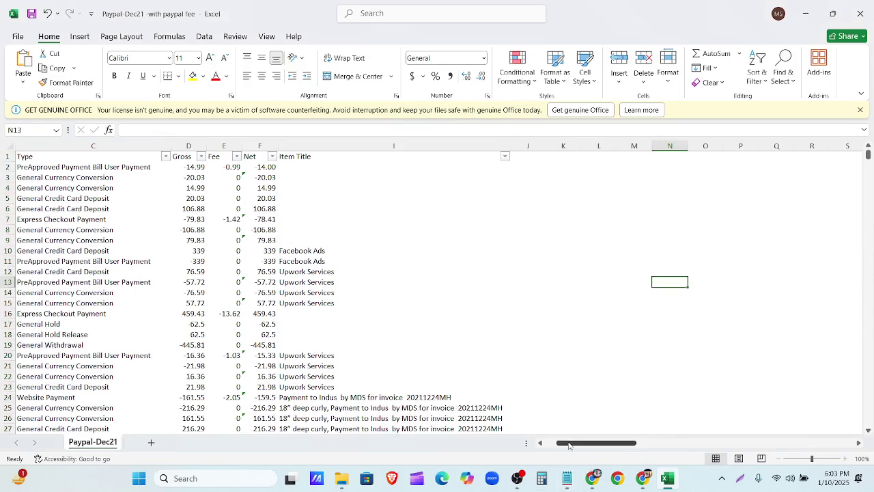
pyautogui.moveTo(572, 442); pyautogui.dragTo(469, 448)
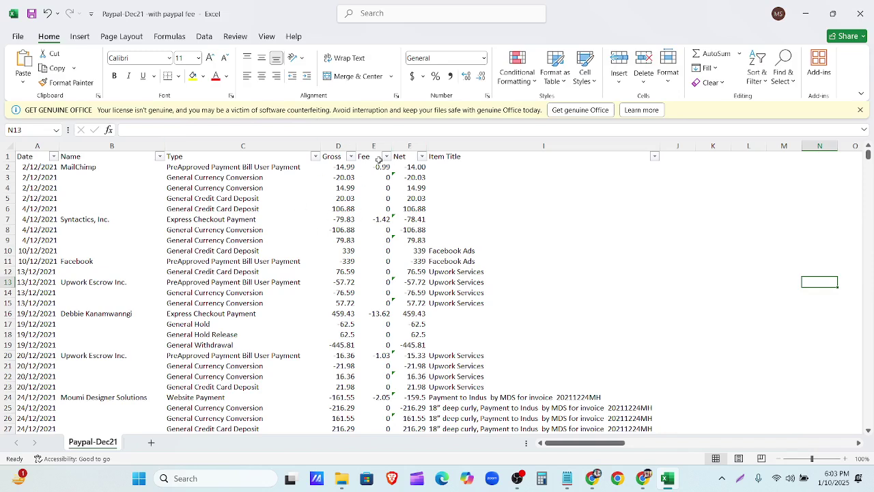
pyautogui.click(408, 167)
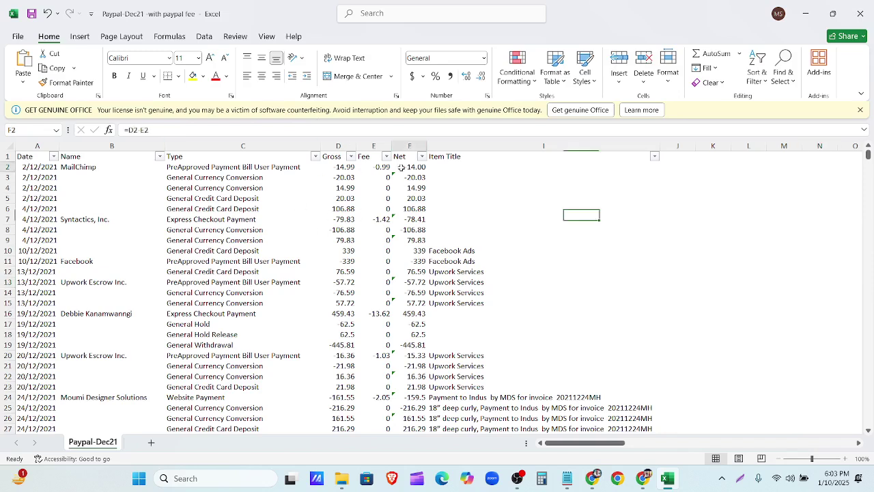
pyautogui.click(422, 157)
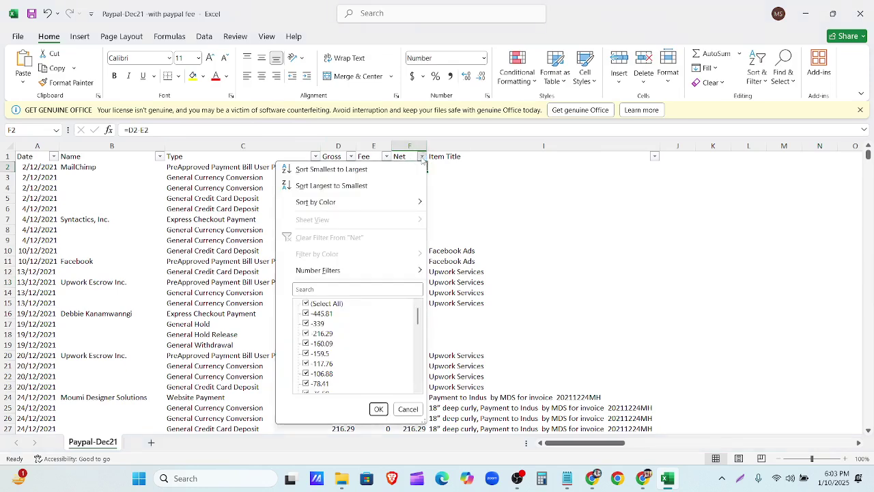
pyautogui.scroll(-8, 410, 351)
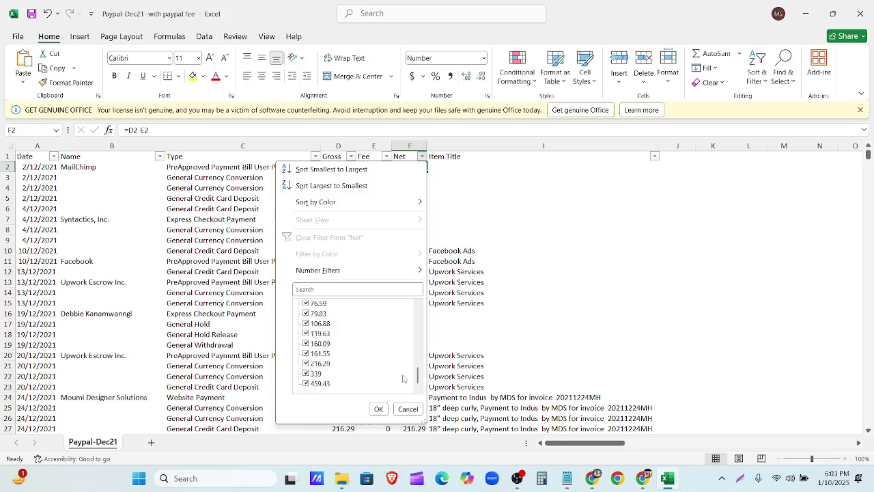
pyautogui.scroll(8, 404, 362)
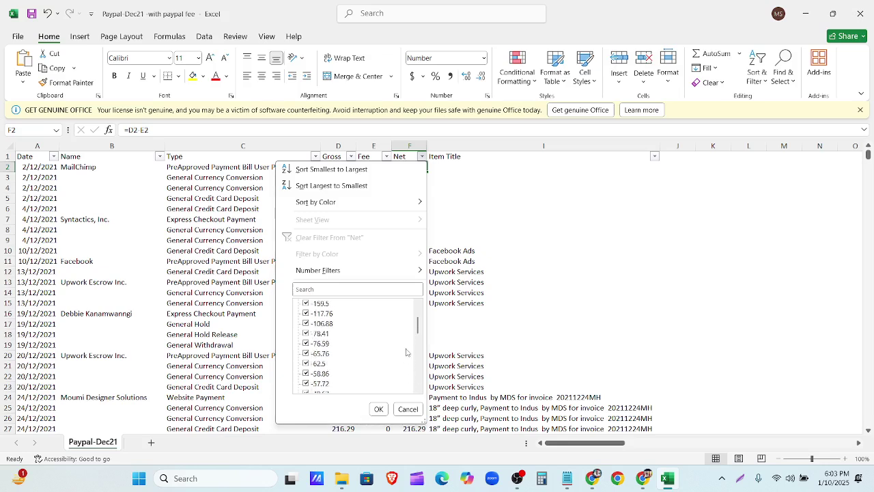
pyautogui.click(470, 164)
# Step: Inspect the Net formula in F7 and its error-check options, then scroll through the rows
pyautogui.click(409, 219)
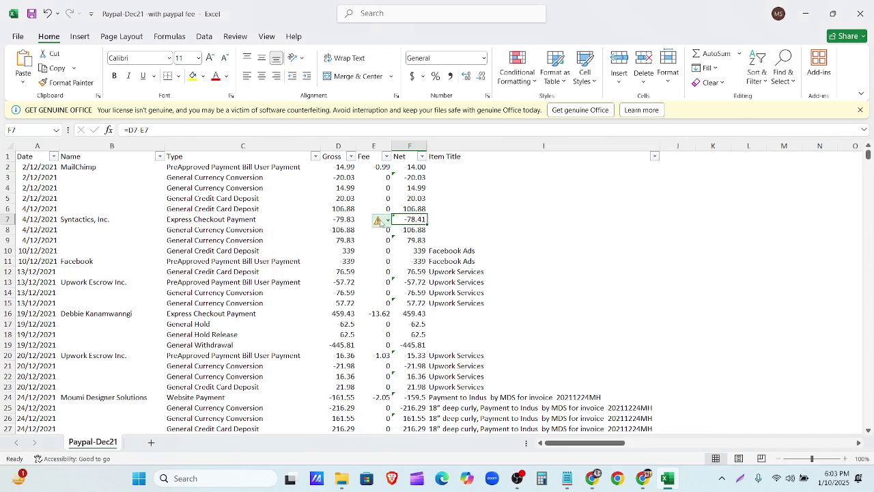
pyautogui.click(386, 221)
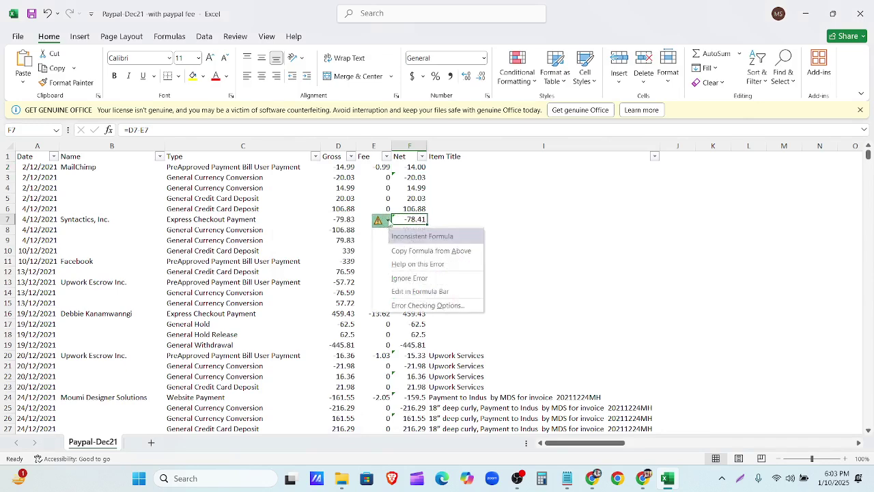
pyautogui.click(474, 207)
pyautogui.scroll(-6, 338, 293)
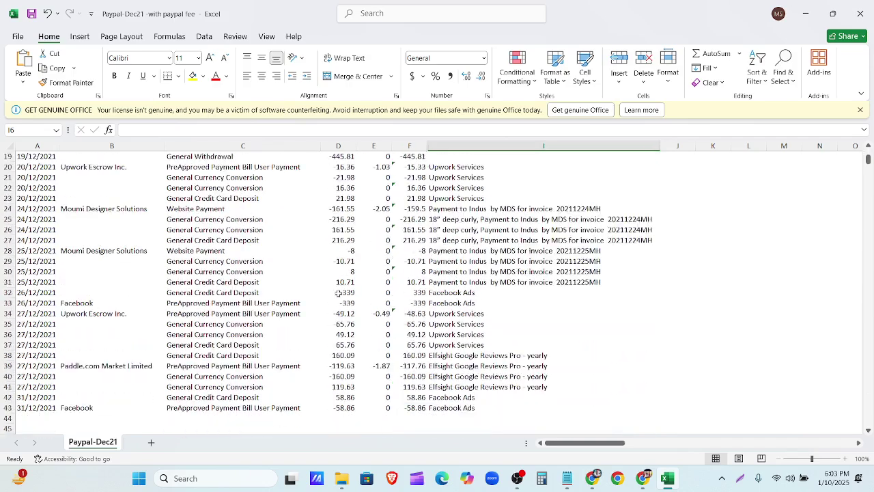
pyautogui.scroll(-7, 370, 321)
pyautogui.scroll(13, 375, 327)
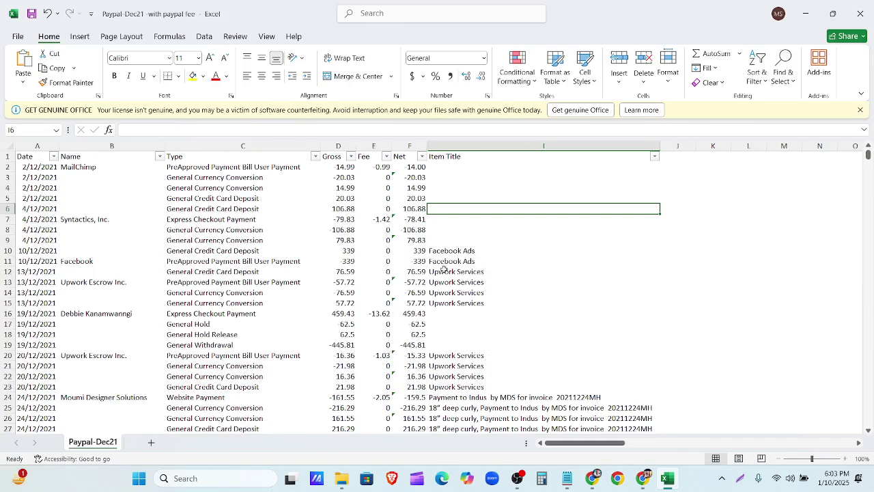
pyautogui.scroll(-5, 540, 358)
pyautogui.scroll(-5, 540, 362)
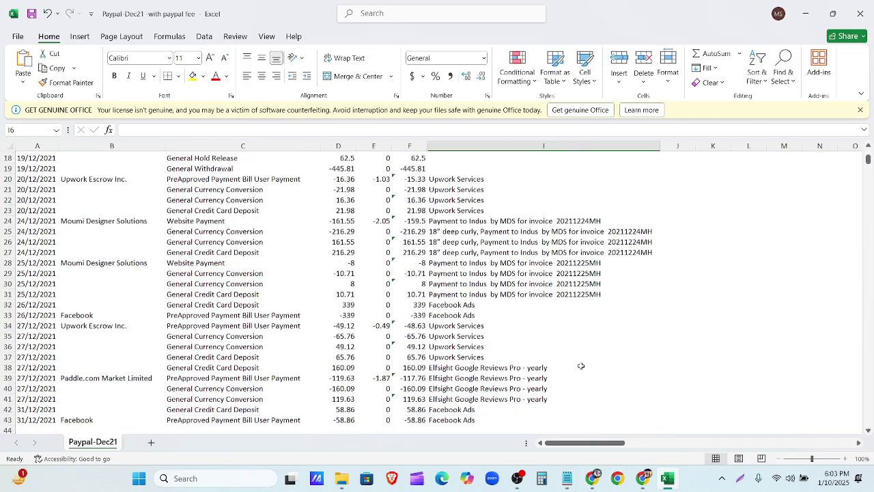
pyautogui.moveTo(669, 486)
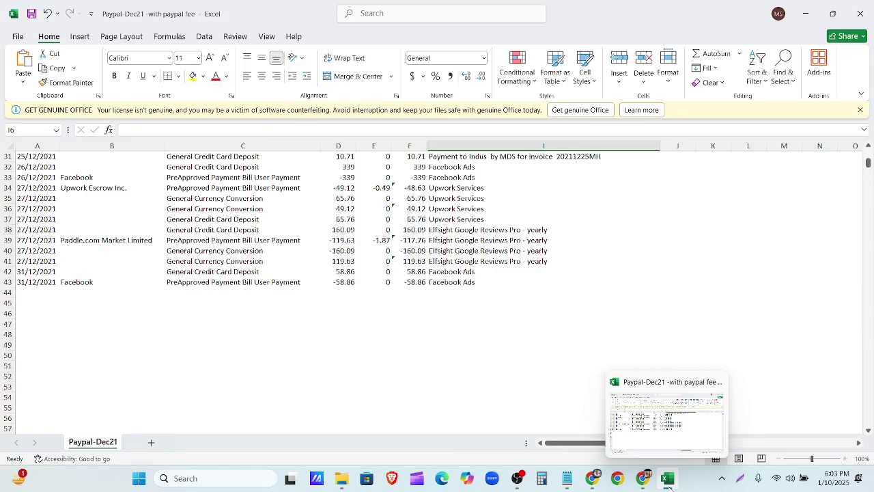
pyautogui.scroll(10, 474, 357)
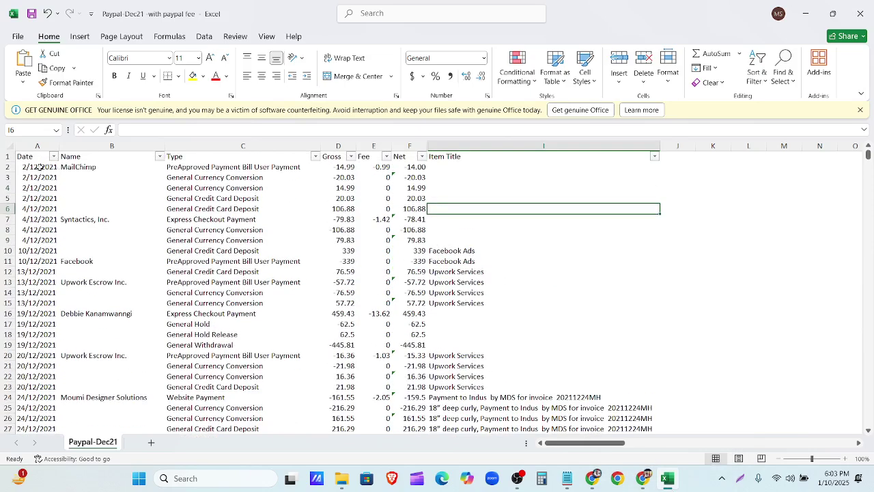
# Step: Check the Date filter list and header cells, then minimize the Excel workbook
pyautogui.click(54, 156)
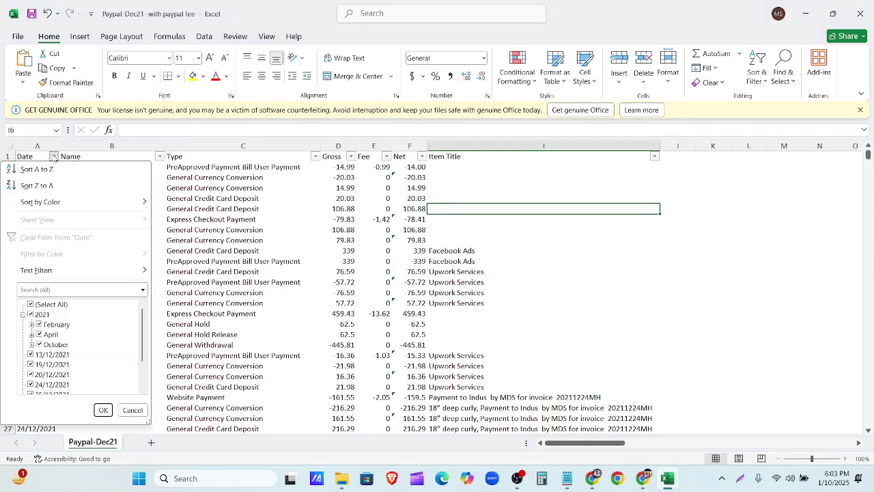
pyautogui.click(53, 156)
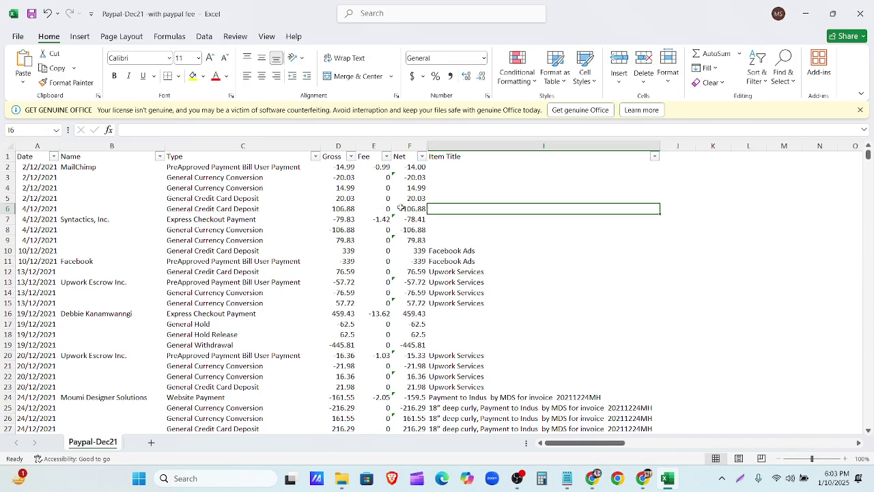
pyautogui.click(95, 156)
pyautogui.moveTo(95, 156); pyautogui.dragTo(236, 165)
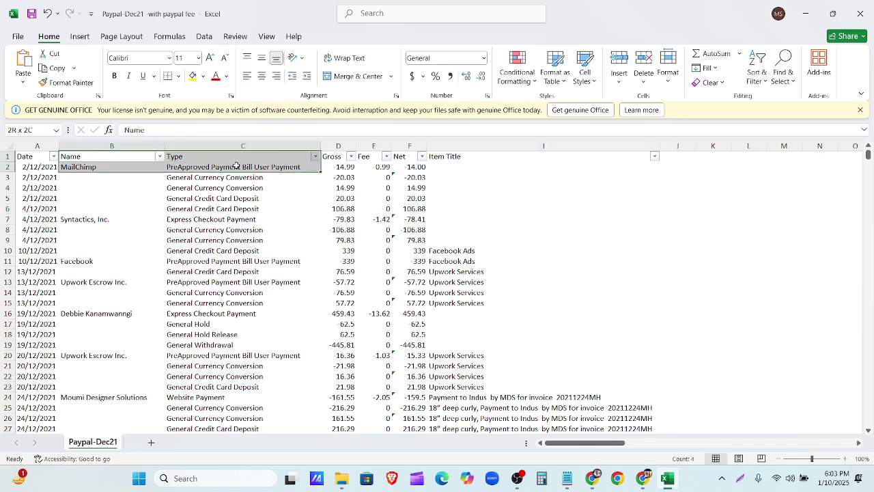
pyautogui.keyDown('ctrl'); pyautogui.click(468, 159); pyautogui.keyUp('ctrl')
pyautogui.click(468, 159)
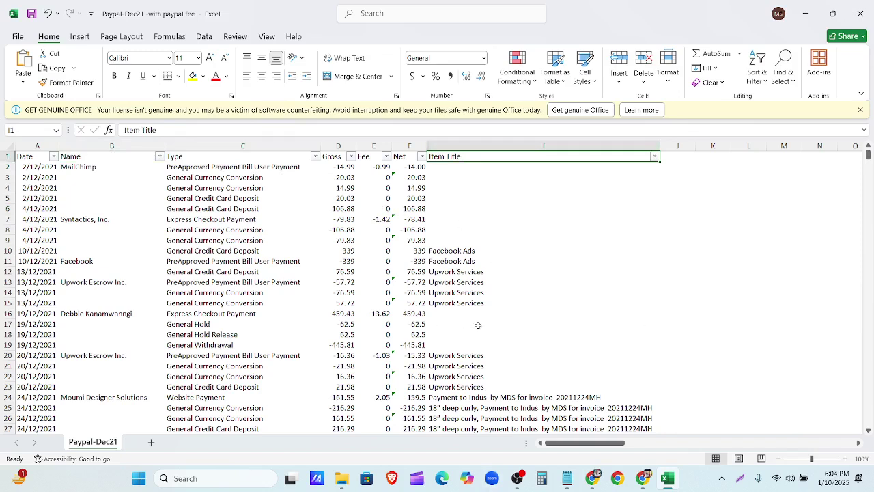
pyautogui.click(810, 21)
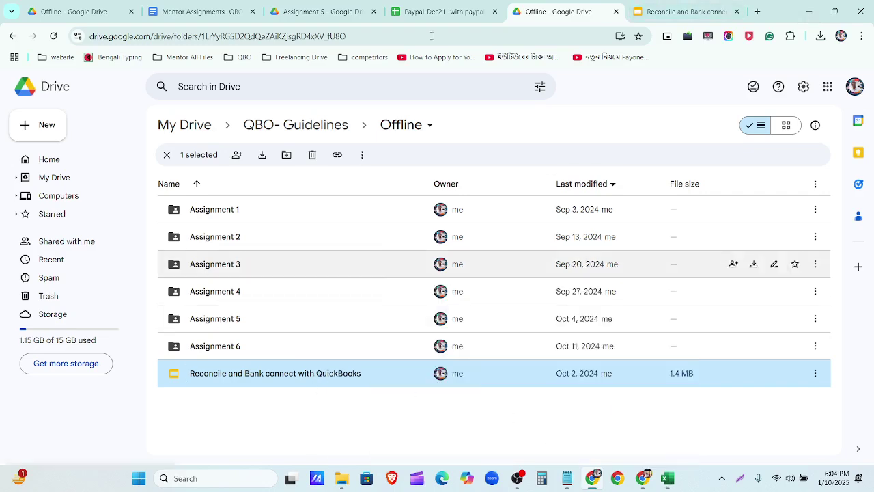
# Step: Download PayPal-USD-Categorization.csv from the Assignment 5 Drive folder's preview, then close the preview and minimize the browser
pyautogui.click(452, 11)
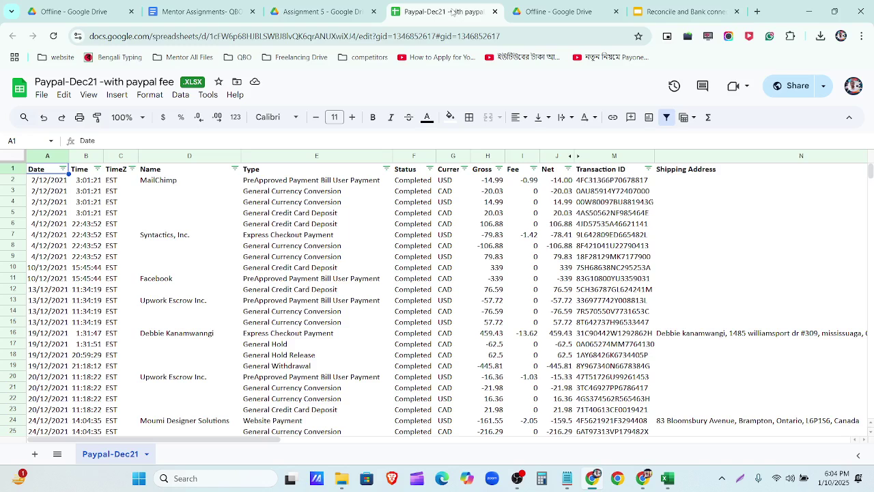
pyautogui.click(556, 11)
pyautogui.click(317, 11)
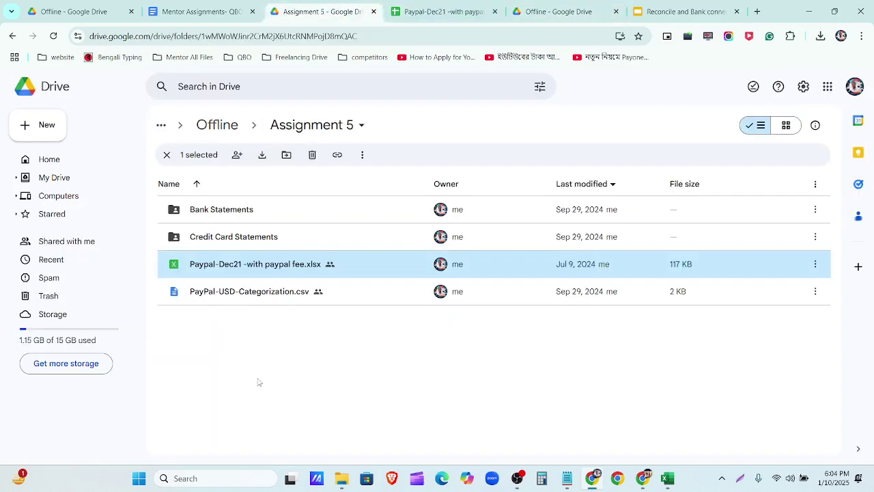
pyautogui.doubleClick(268, 291)
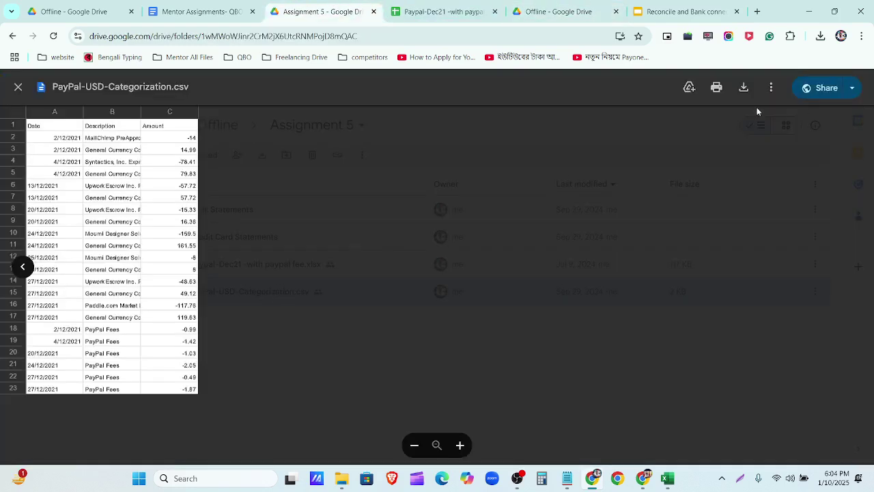
pyautogui.click(745, 88)
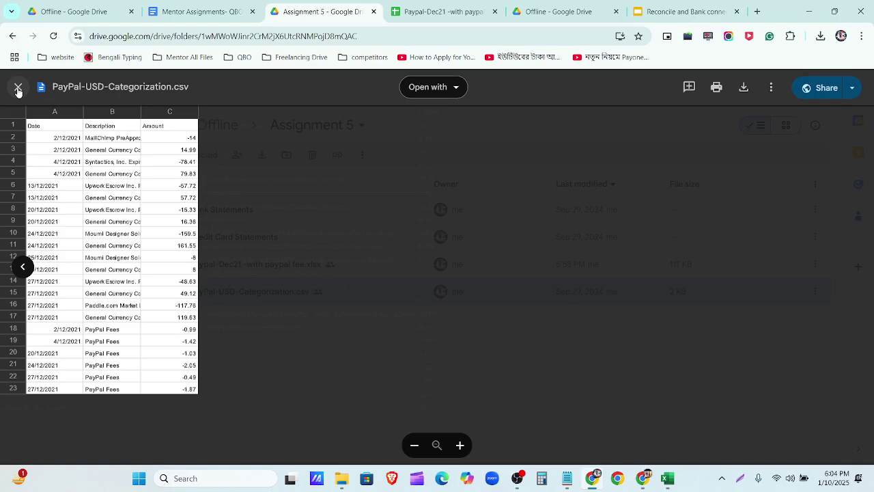
pyautogui.click(18, 89)
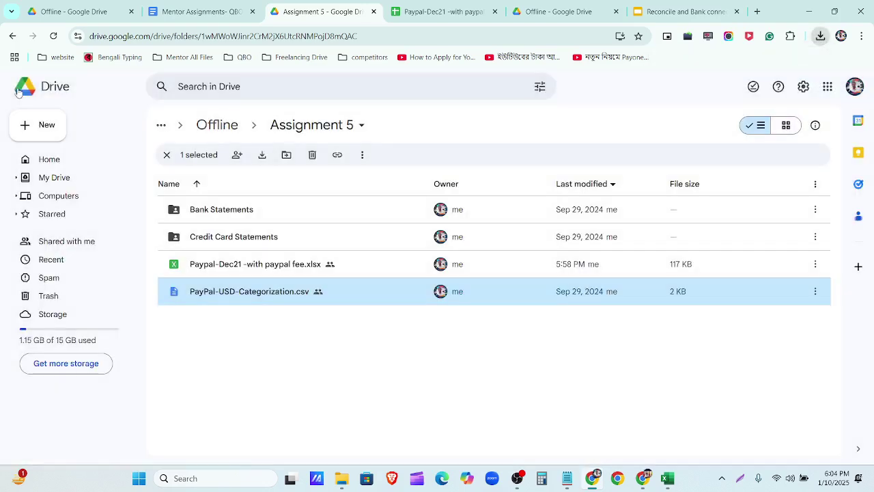
pyautogui.click(816, 12)
# Step: Minimize QuickBooks and Notepad and reopen the Downloads folder in File Explorer
pyautogui.click(811, 11)
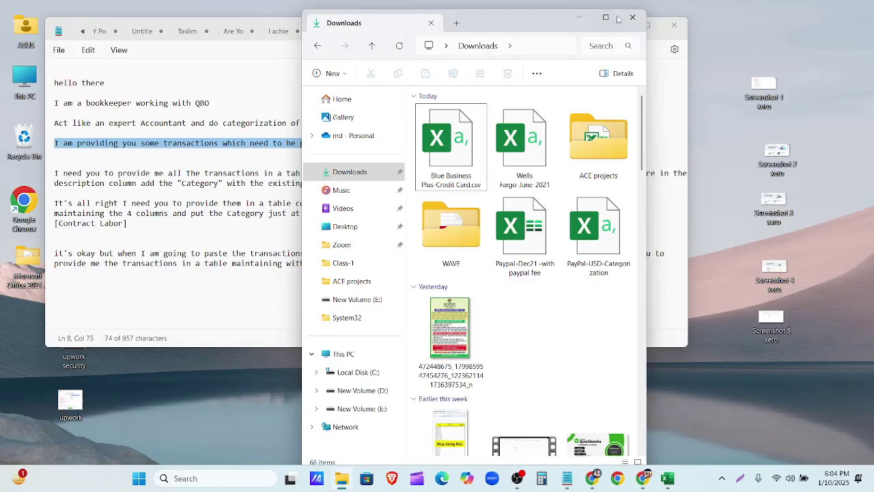
pyautogui.click(675, 26)
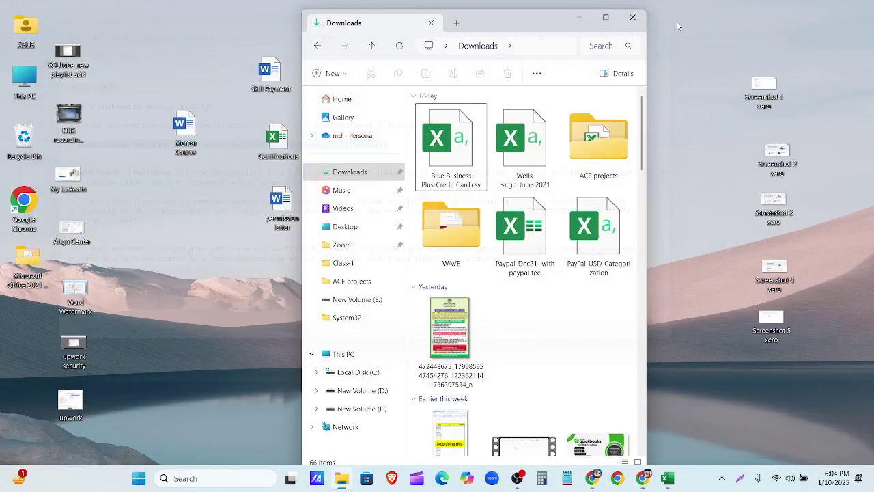
pyautogui.click(463, 162)
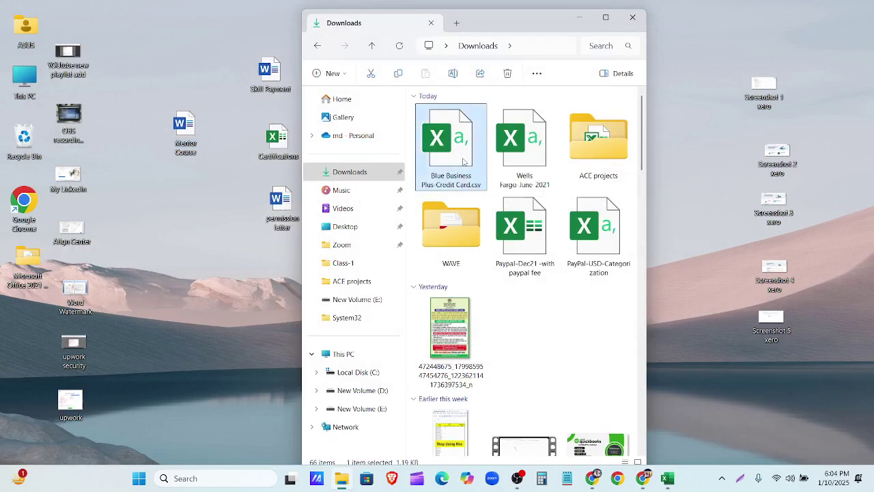
pyautogui.click(632, 17)
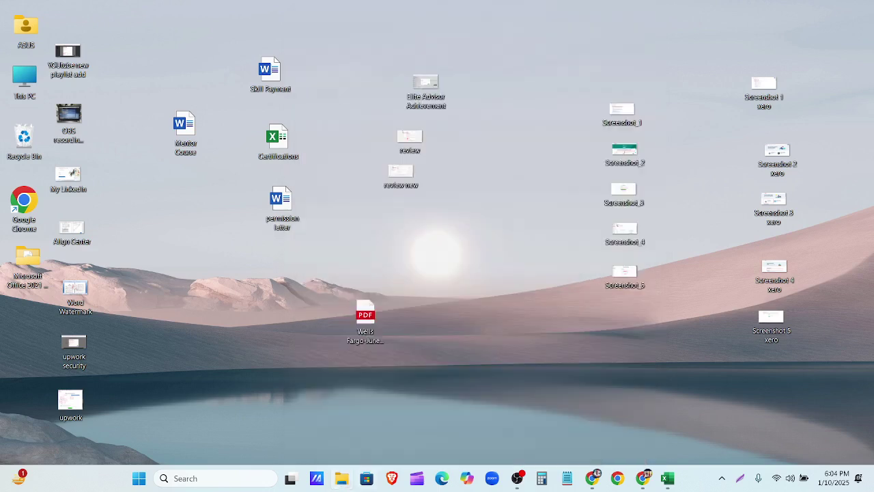
pyautogui.click(342, 478)
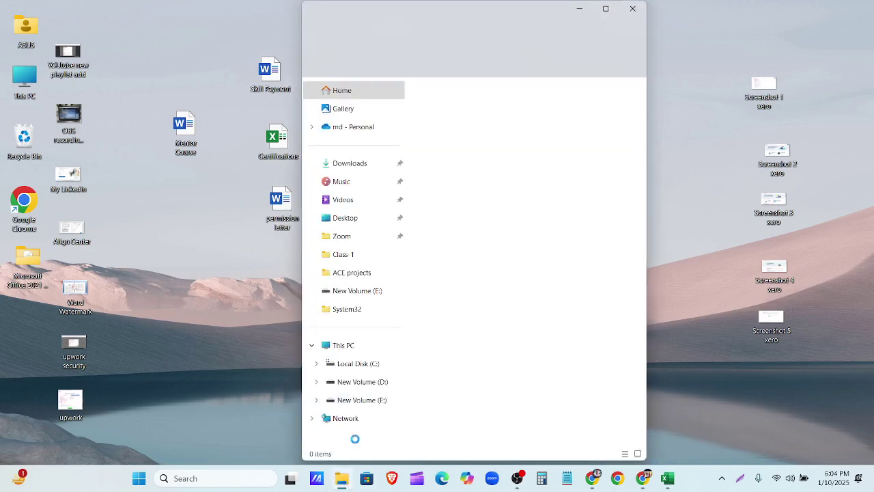
pyautogui.click(363, 172)
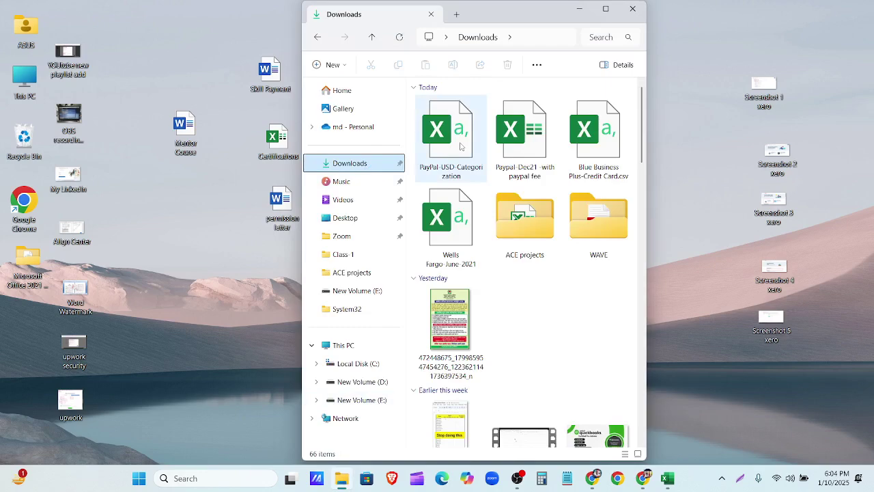
# Step: Move PayPal-USD-Categorization and the saved, closed Paypal-Dec21 workbook from Downloads onto the desktop
pyautogui.moveTo(462, 147); pyautogui.dragTo(207, 324)
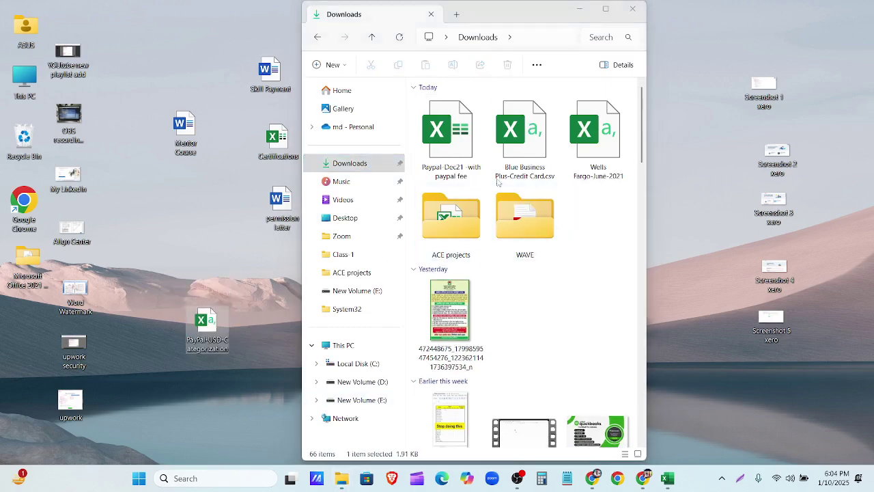
pyautogui.moveTo(458, 157); pyautogui.dragTo(261, 326)
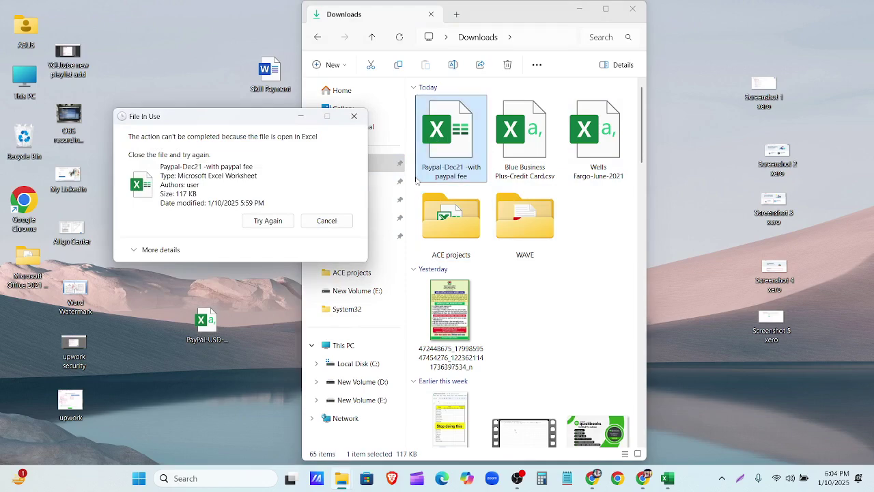
pyautogui.click(346, 219)
pyautogui.click(667, 478)
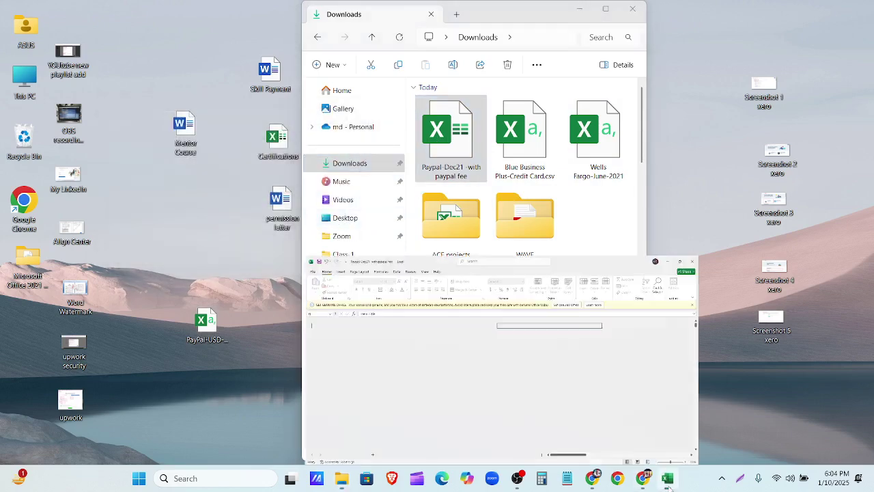
pyautogui.click(860, 13)
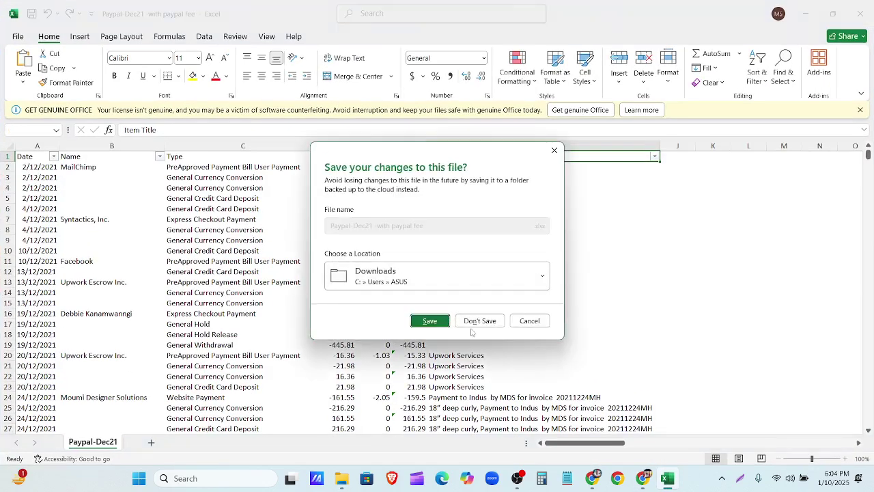
pyautogui.click(429, 321)
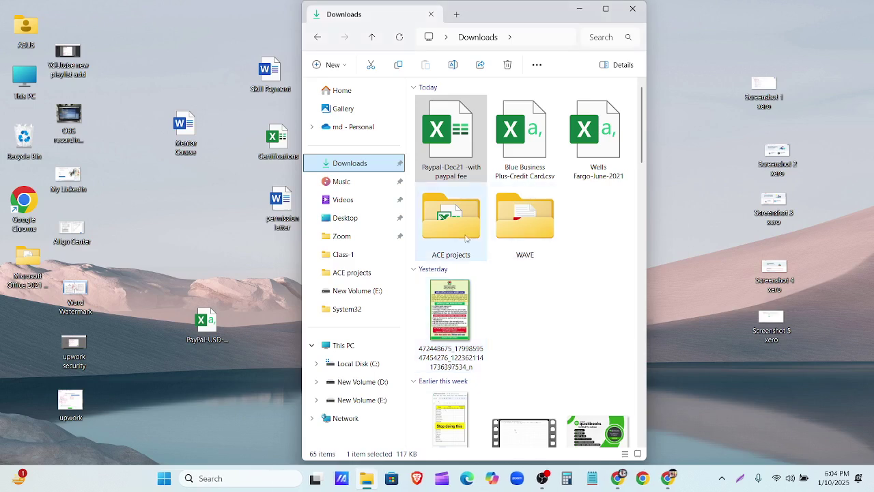
pyautogui.moveTo(449, 137); pyautogui.dragTo(271, 381)
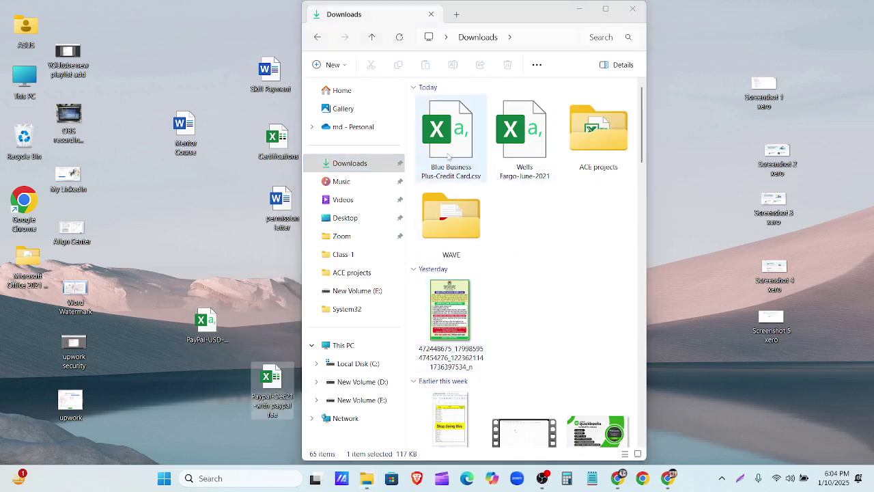
# Step: Delete the Blue Business and Wells Fargo CSV files and close Explorer
pyautogui.moveTo(415, 141); pyautogui.dragTo(525, 139)
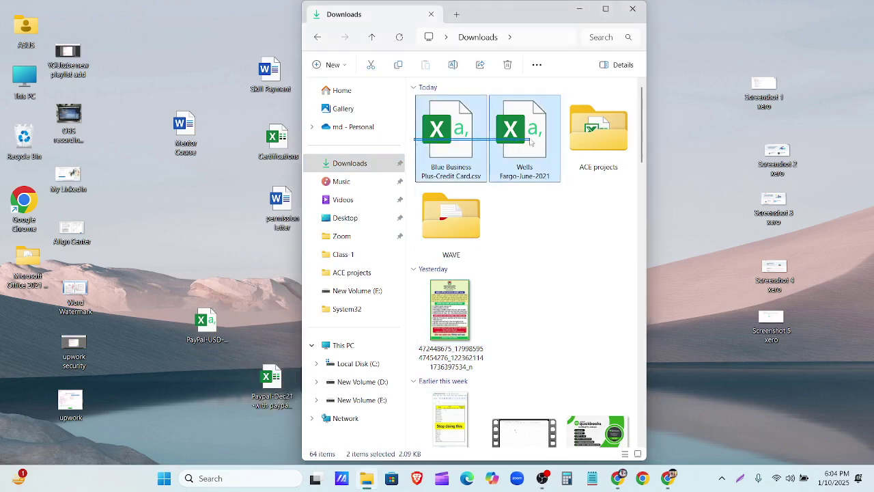
pyautogui.press('Delete')
pyautogui.click(632, 9)
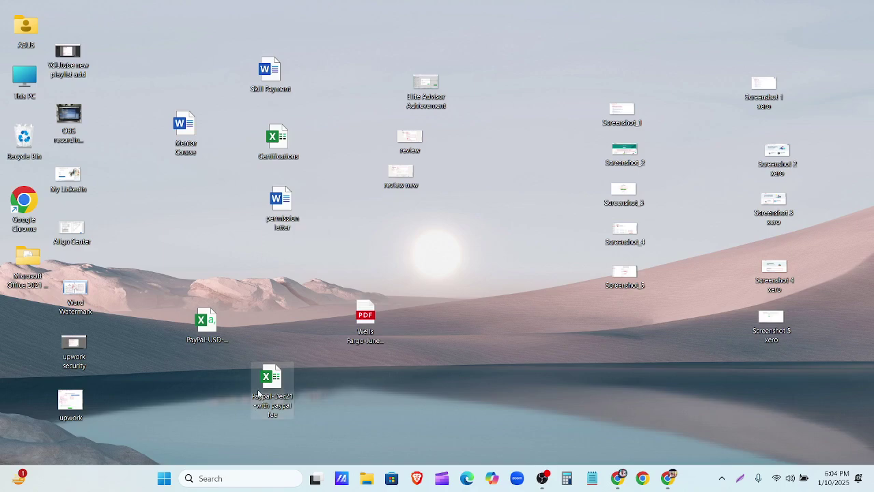
# Step: Open PayPal-USD-Categorization full screen in Excel and auto-fit the Date and Description columns
pyautogui.doubleClick(204, 328)
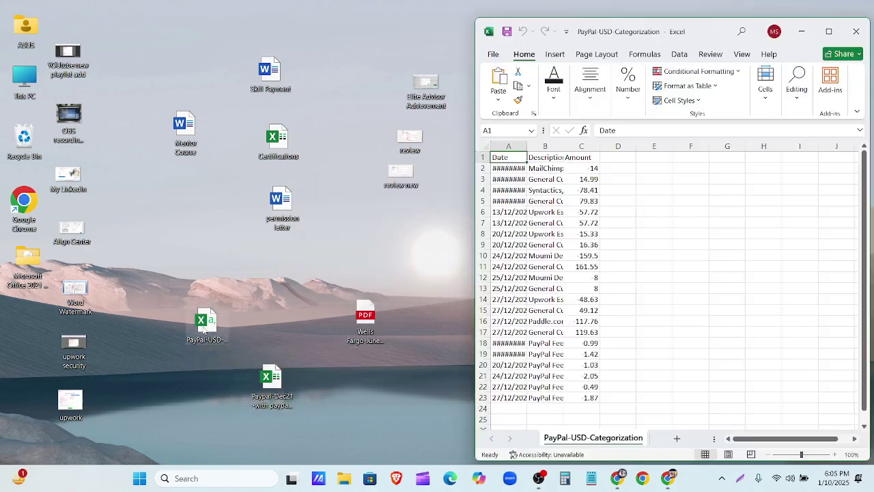
pyautogui.click(828, 31)
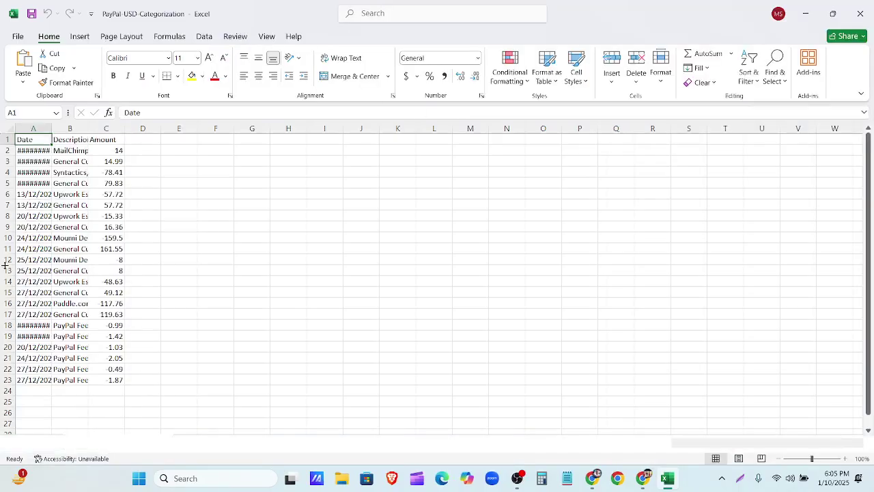
pyautogui.doubleClick(51, 145)
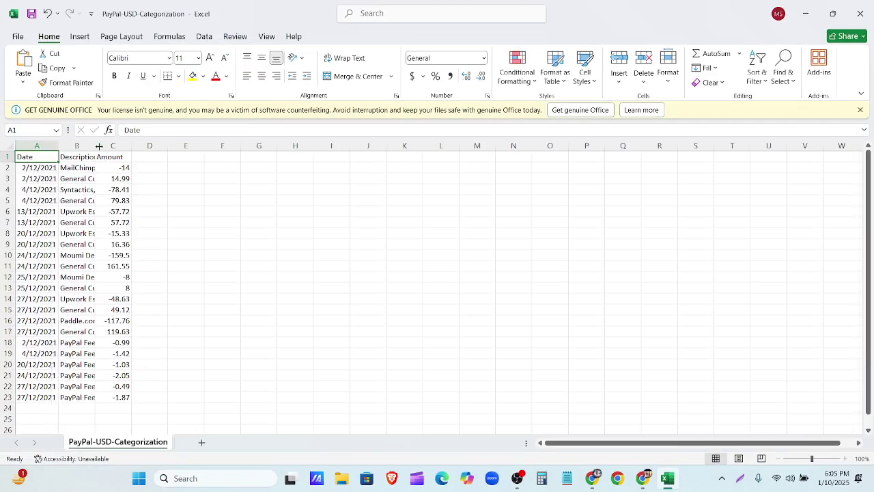
pyautogui.doubleClick(90, 145)
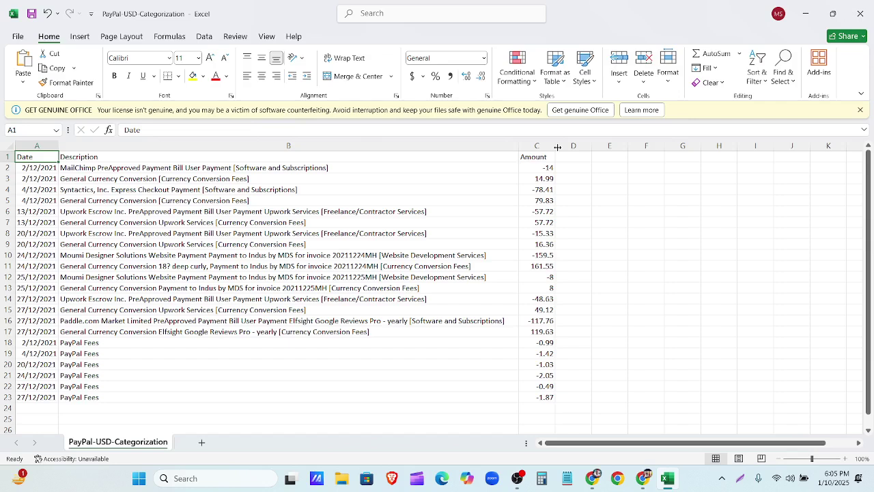
# Step: Check the descriptions in cells B2–B4, then minimize the workbook
pyautogui.click(348, 177)
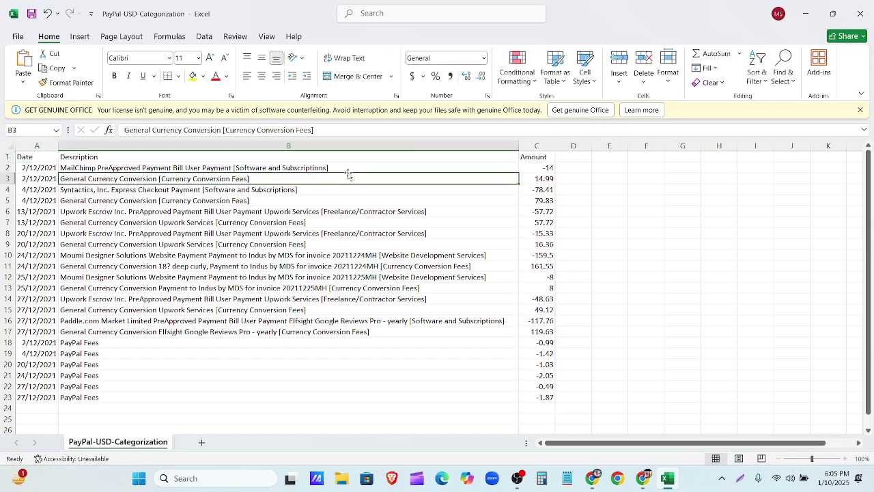
pyautogui.click(348, 166)
pyautogui.click(343, 188)
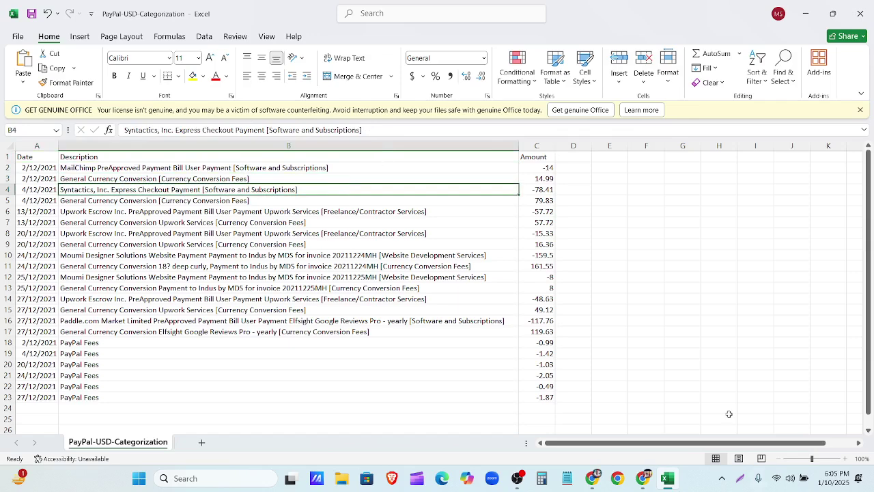
pyautogui.click(807, 15)
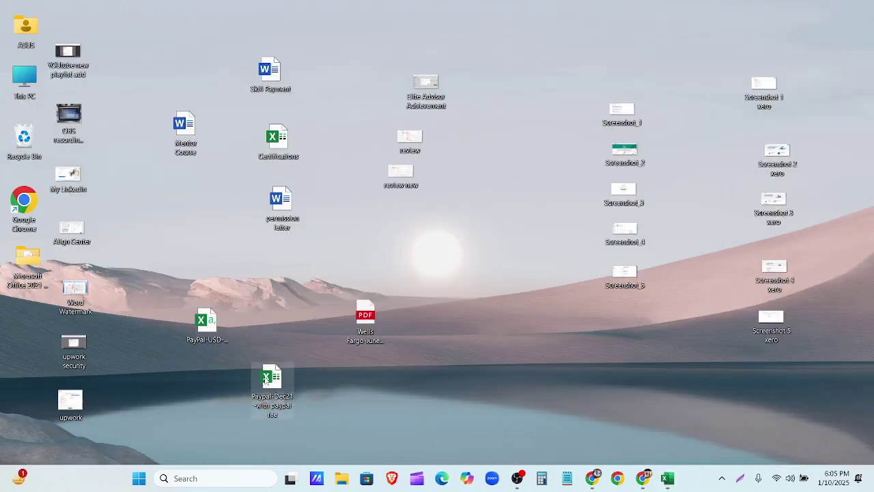
# Step: Open the Paypal-Dec21 workbook with editing enabled and inspect its Name and Date columns
pyautogui.doubleClick(273, 384)
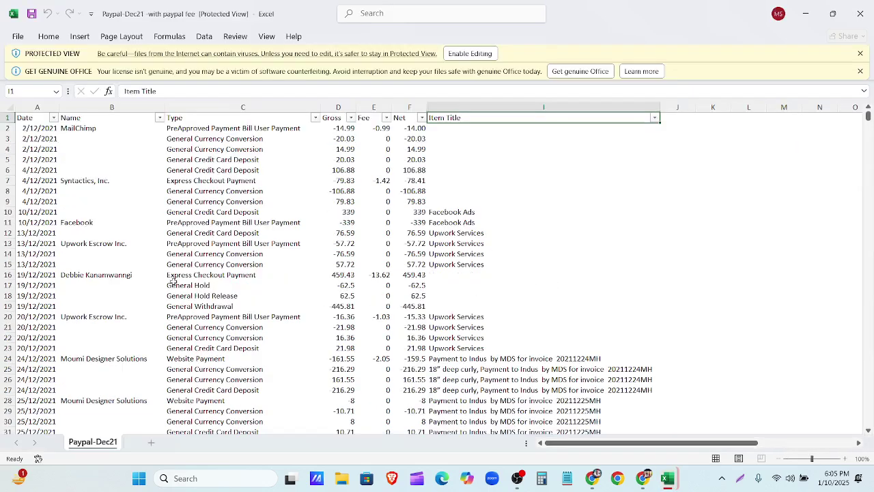
pyautogui.click(469, 53)
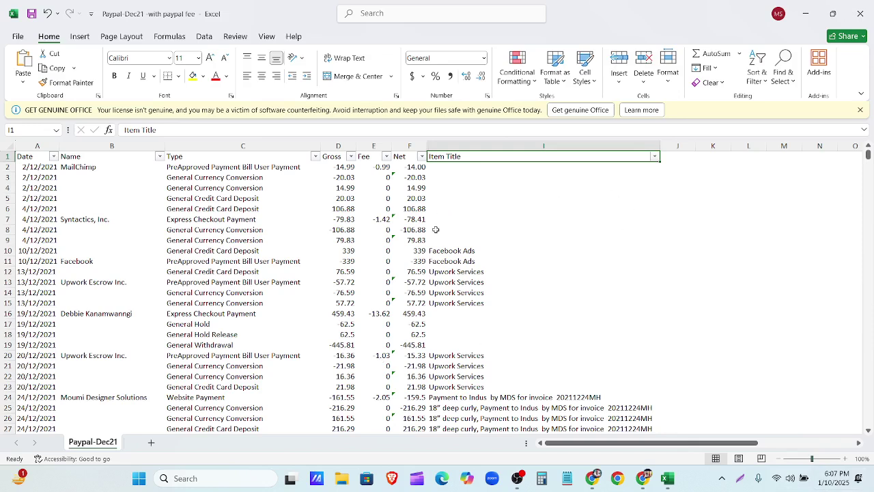
pyautogui.click(65, 145)
pyautogui.click(59, 147)
pyautogui.rightClick(61, 147)
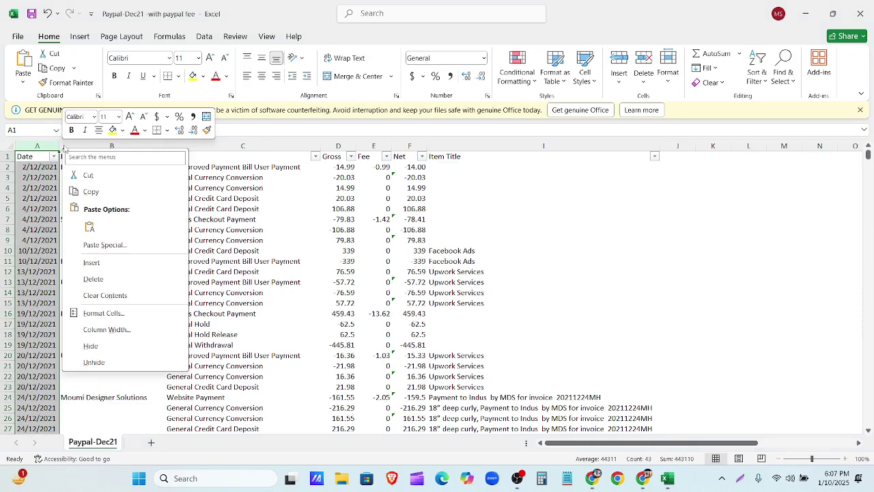
pyautogui.press('Escape')
# Step: Select the transaction data from A1 for review, then close the Paypal-Dec21 workbook
pyautogui.click(26, 169)
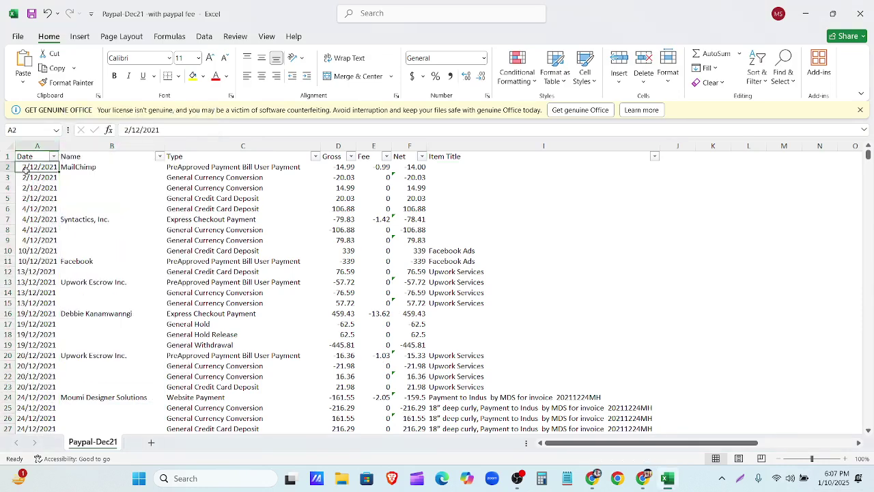
pyautogui.moveTo(23, 157); pyautogui.dragTo(684, 262)
pyautogui.scroll(9, 683, 269)
pyautogui.scroll(5, 683, 268)
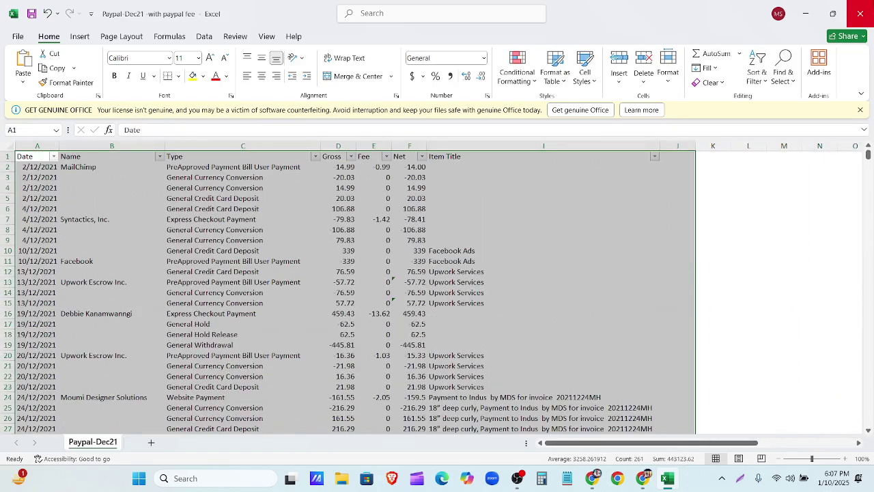
pyautogui.click(859, 14)
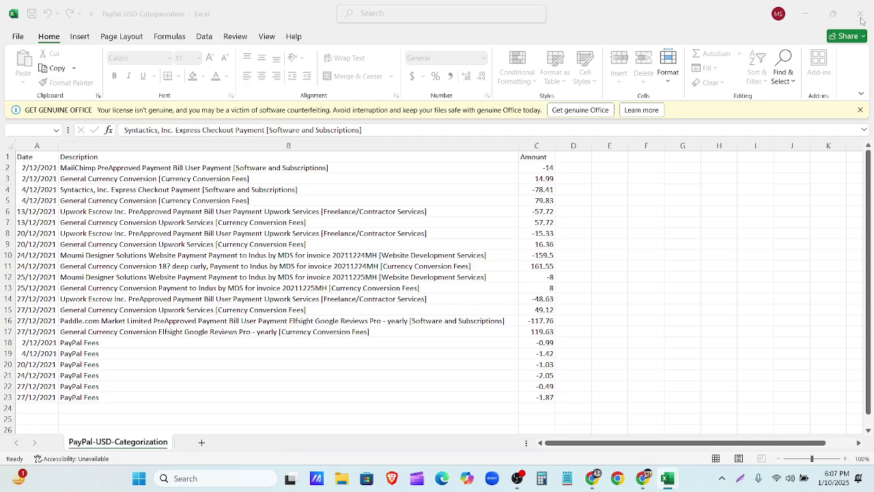
# Step: Minimize PayPal-USD-Categorization and delete the Paypal-Dec21 file from the desktop
pyautogui.click(806, 13)
pyautogui.click(285, 390)
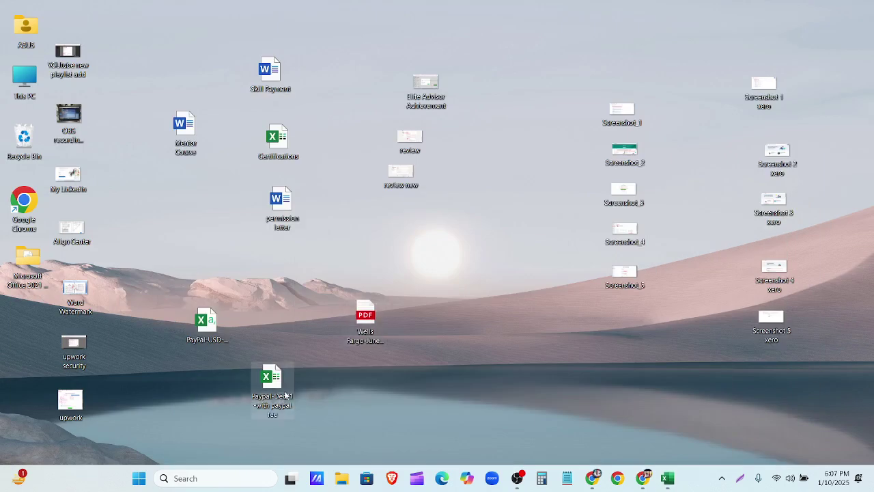
pyautogui.press('Delete')
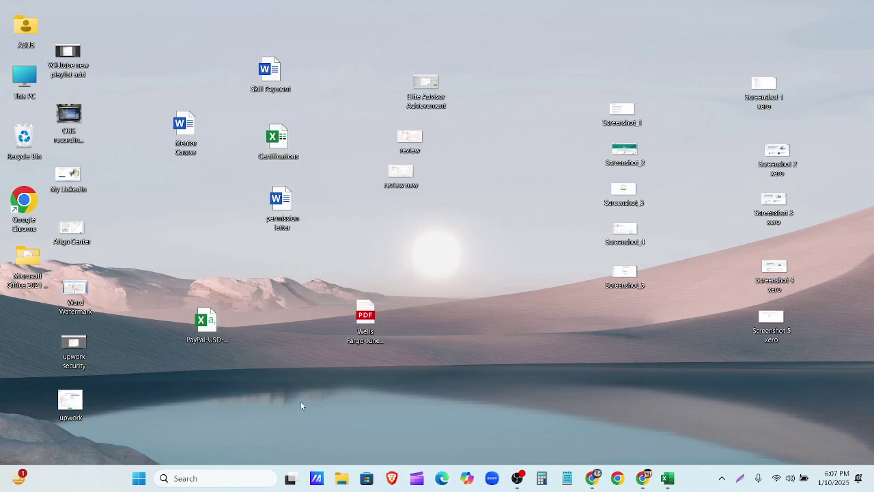
# Step: Open the Paypal-Dec21 xlsx from the Drive Assignment 5 folder in Google Sheets
pyautogui.click(643, 478)
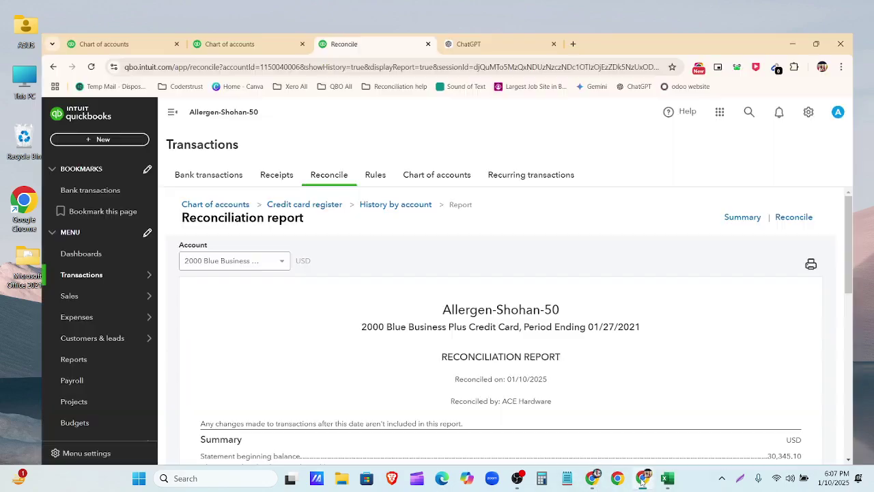
pyautogui.click(591, 476)
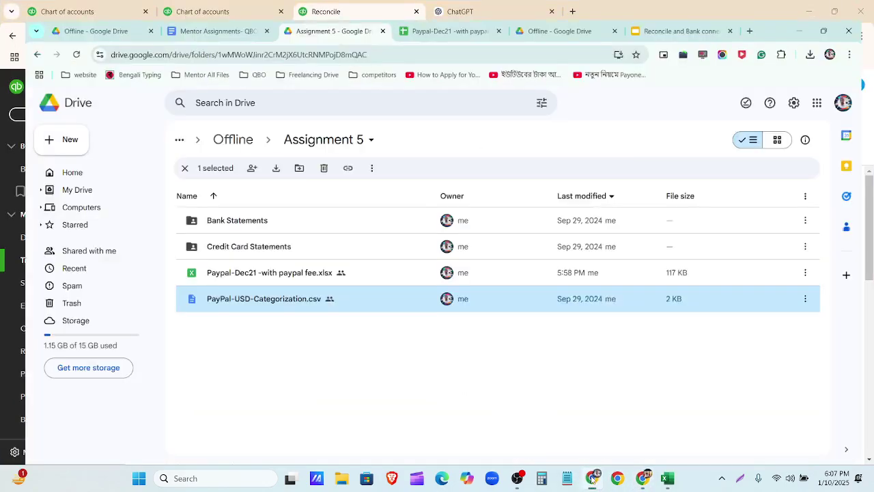
pyautogui.click(285, 272)
pyautogui.doubleClick(287, 274)
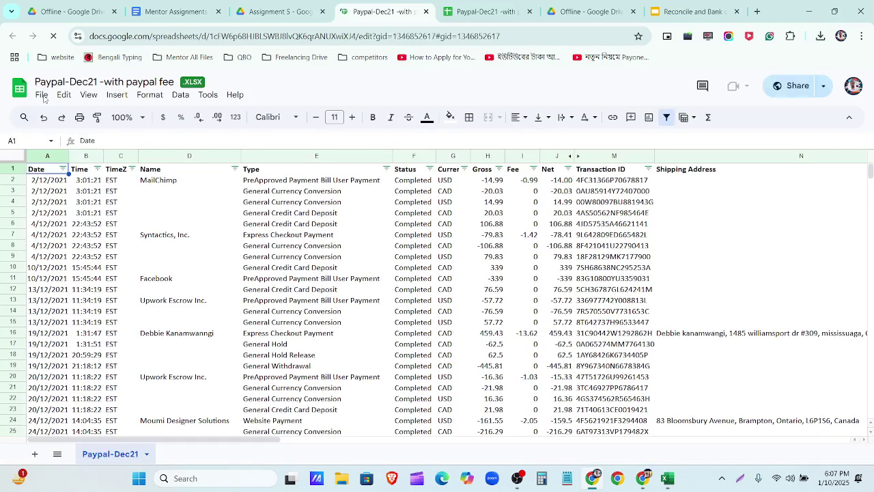
# Step: Download the spreadsheet as an Excel .xlsx workbook and minimize the browser window
pyautogui.click(42, 94)
pyautogui.click(41, 95)
pyautogui.moveTo(82, 251)
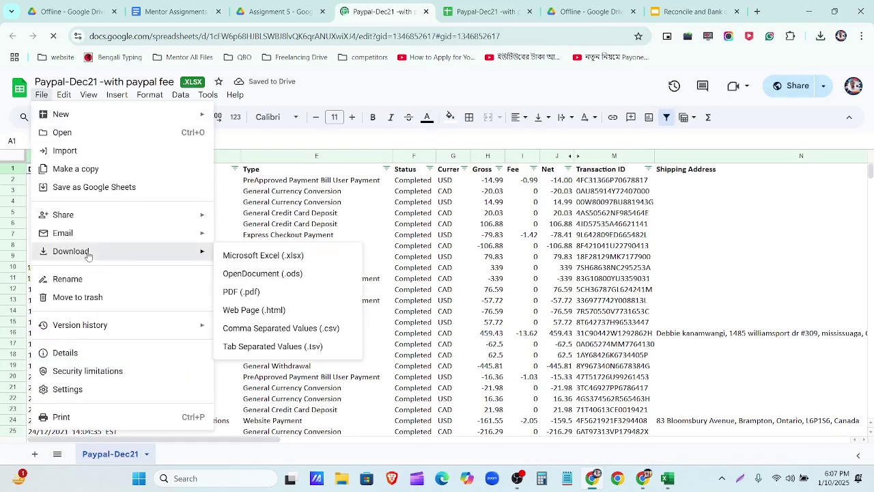
pyautogui.click(307, 256)
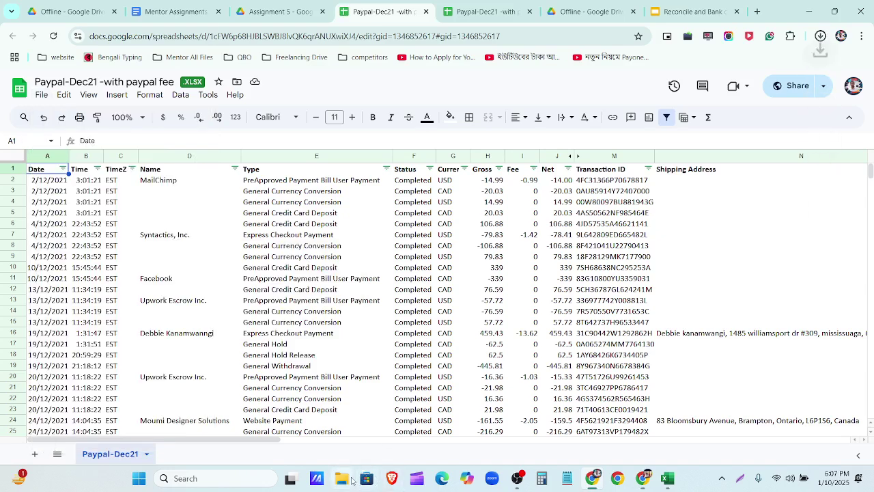
pyautogui.click(807, 11)
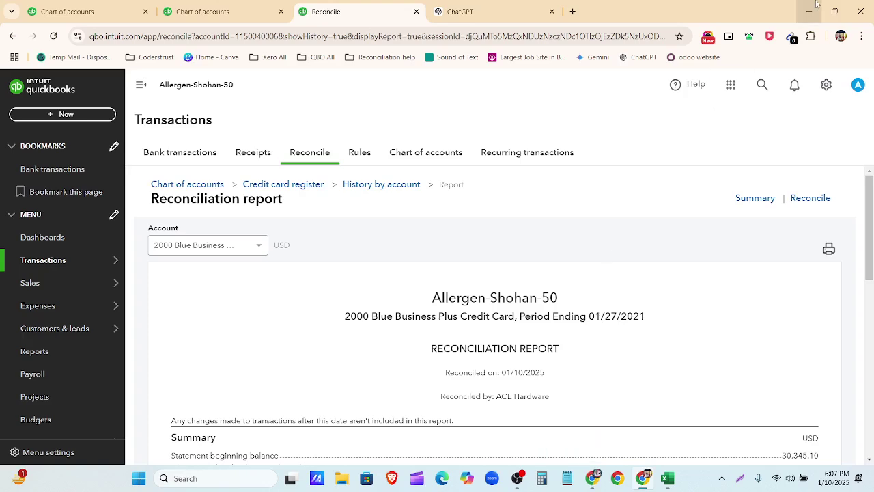
# Step: Minimize QuickBooks and create a new blank Microsoft Excel Worksheet on the desktop
pyautogui.click(807, 11)
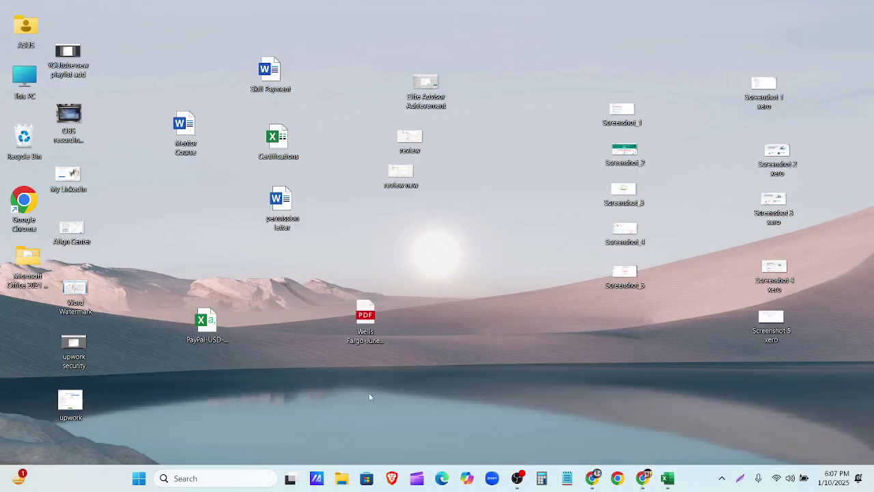
pyautogui.rightClick(464, 334)
pyautogui.moveTo(499, 236)
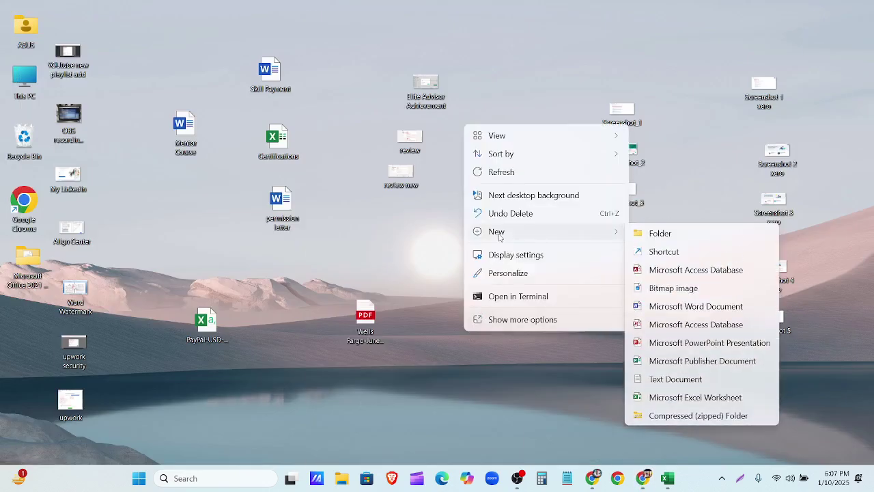
pyautogui.click(665, 398)
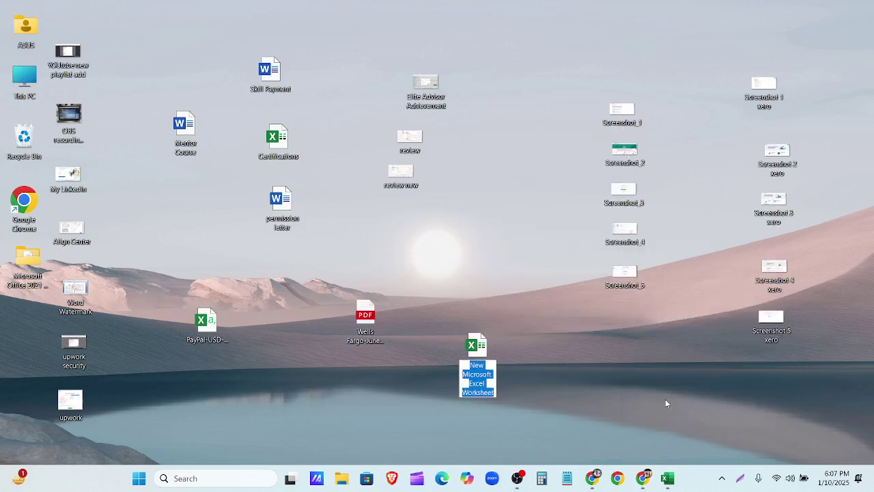
# Step: Name the new workbook 'Paypal 50' and open it in Excel
pyautogui.write('P')
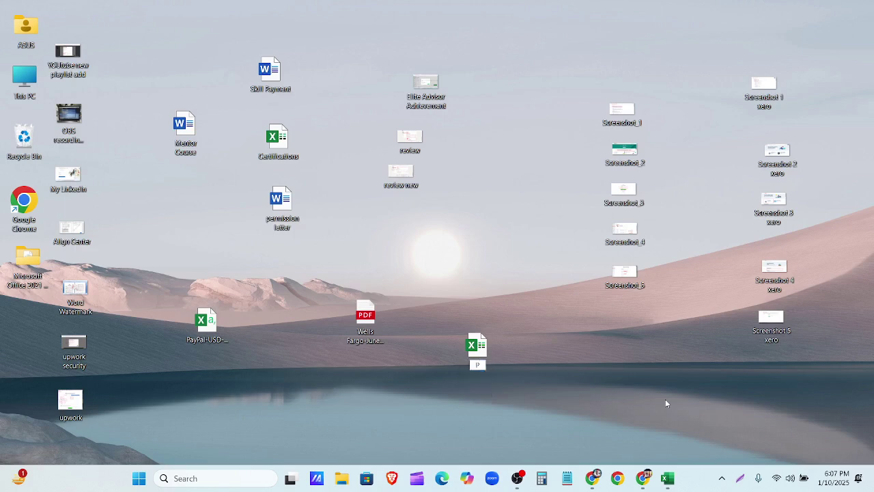
pyautogui.write('aypal 50')
pyautogui.click(476, 347)
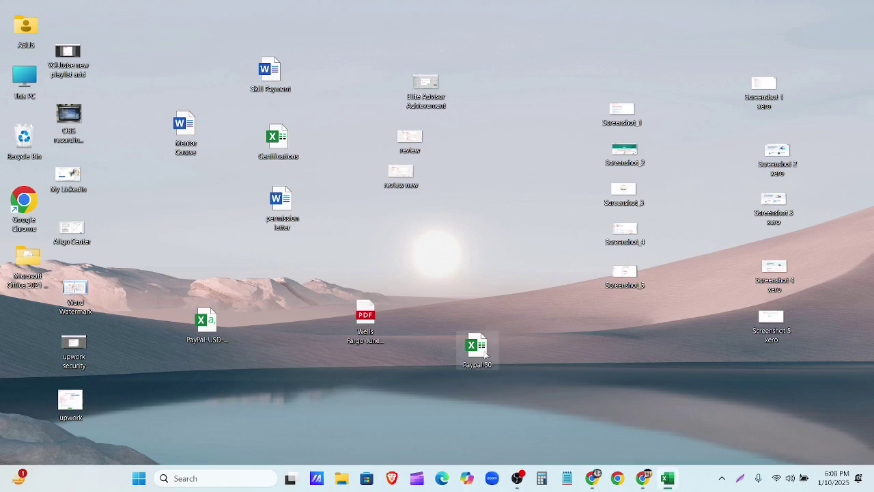
pyautogui.doubleClick(484, 351)
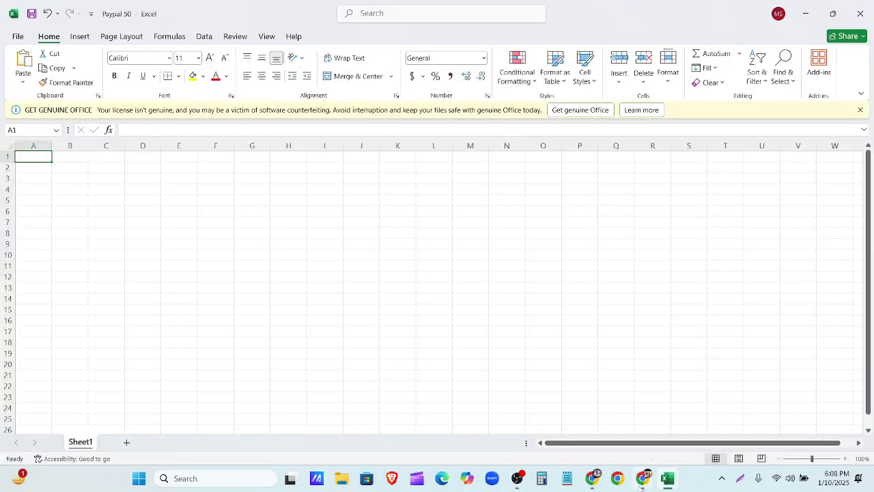
# Step: Close PayPal-USD-Categorization without saving changes
pyautogui.moveTo(668, 479)
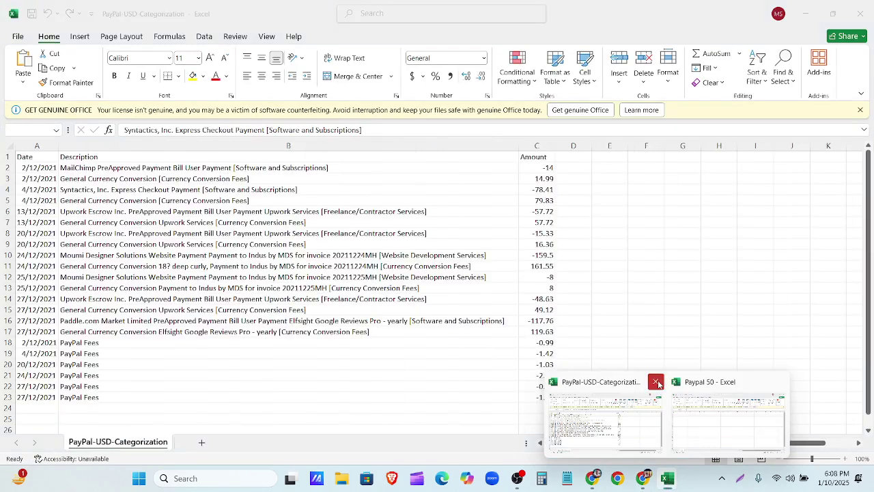
pyautogui.click(655, 382)
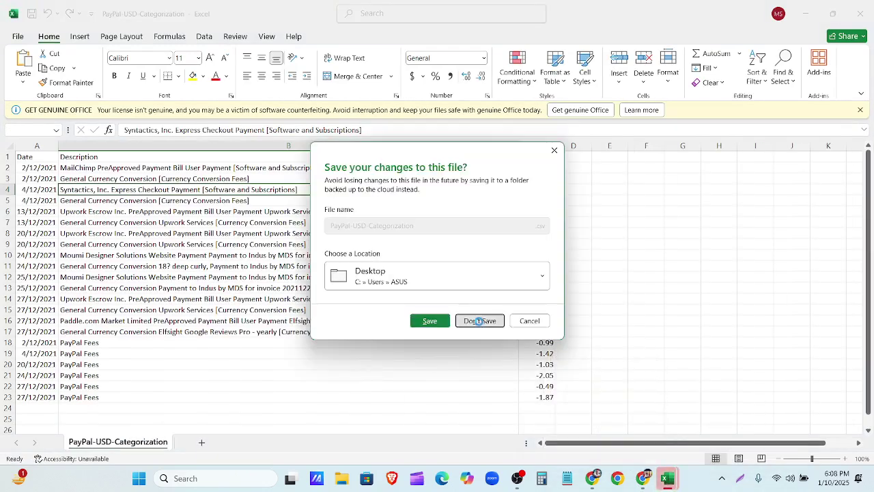
pyautogui.click(480, 321)
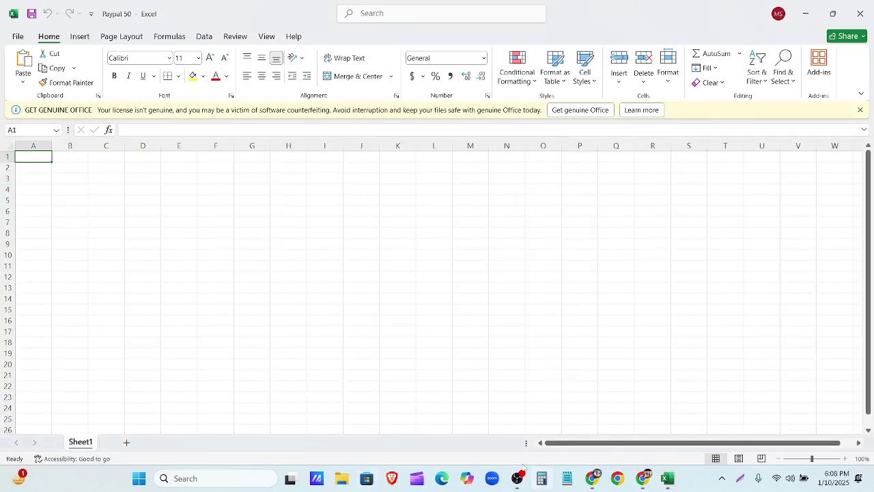
# Step: Open Paypal-Dec21 from Downloads with editing enabled and uncheck CAD in the Currency filter
pyautogui.click(345, 479)
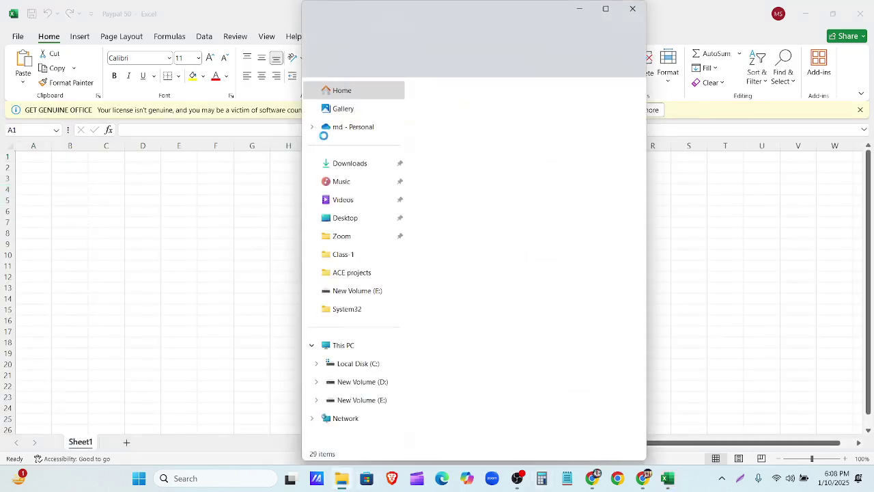
pyautogui.click(349, 162)
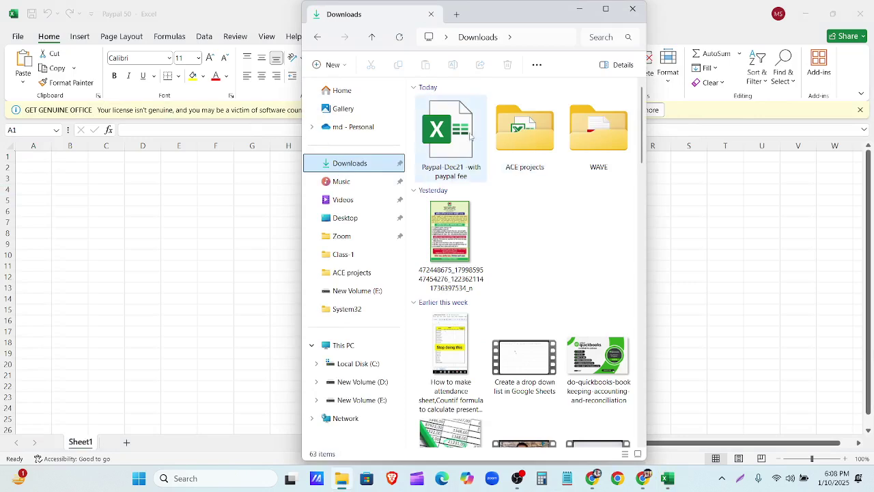
pyautogui.doubleClick(470, 133)
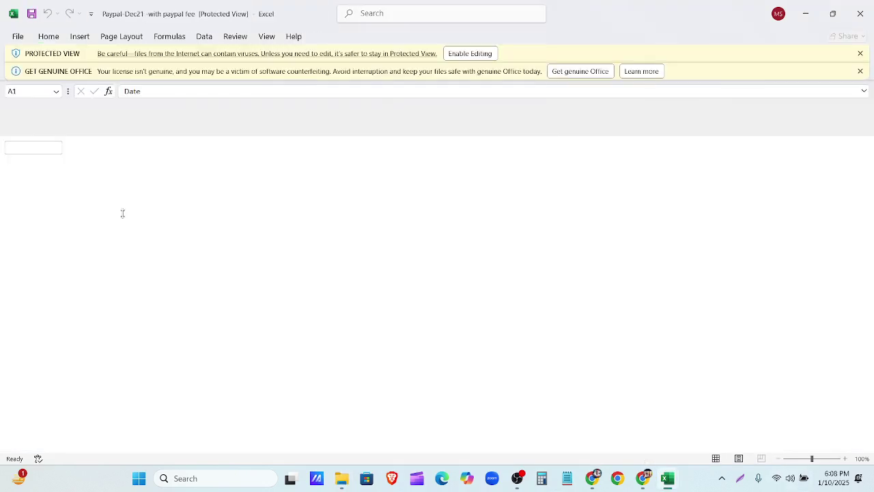
pyautogui.click(476, 54)
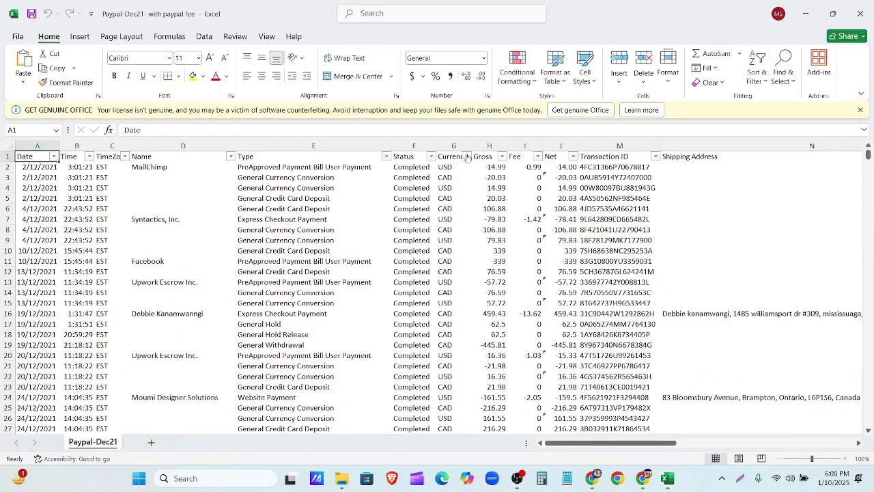
pyautogui.click(466, 157)
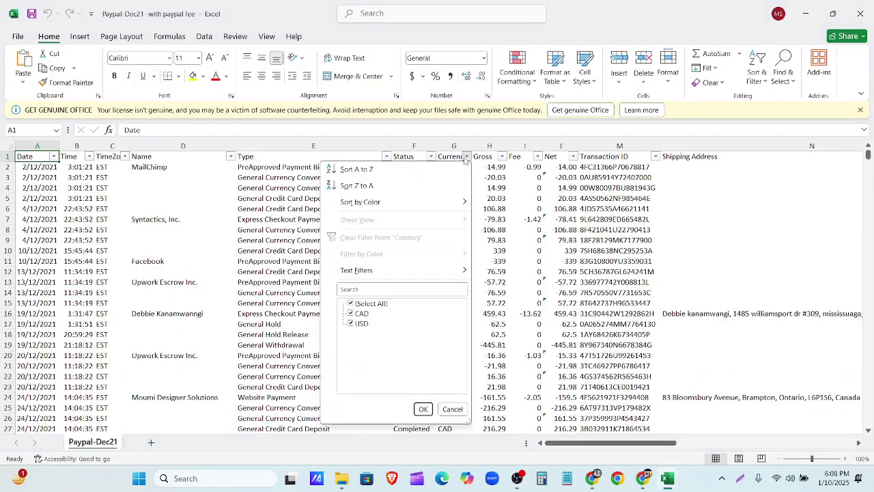
pyautogui.click(351, 313)
# Step: Apply the USD-only filter and copy the visible rows 1–41
pyautogui.click(423, 409)
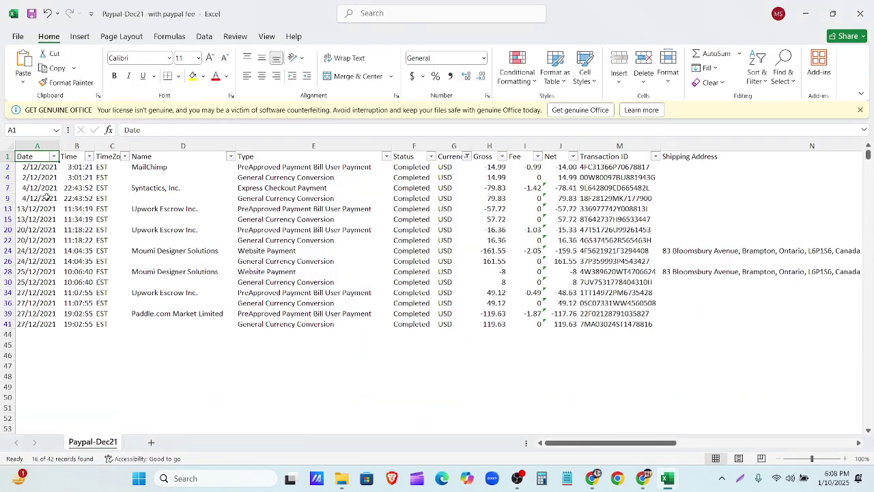
pyautogui.moveTo(6, 156); pyautogui.dragTo(13, 325)
pyautogui.rightClick(9, 233)
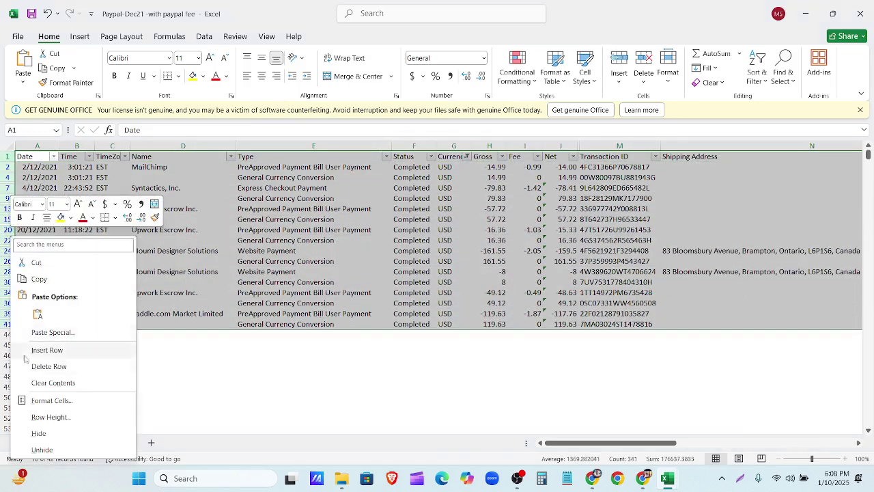
pyautogui.click(39, 280)
# Step: Paste the rows into Paypal 50 at A1 and auto-fit column A for the dates
pyautogui.hotkey('alt', 'Tab')
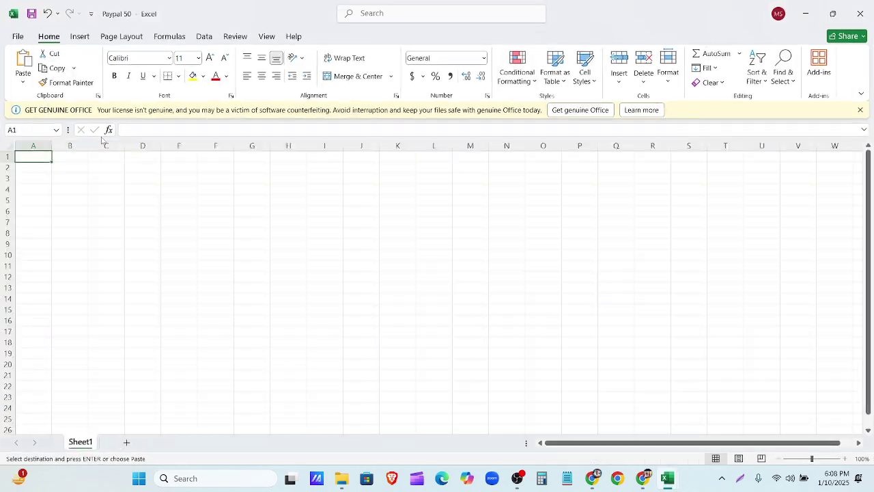
pyautogui.hotkey('ctrl', 'v')
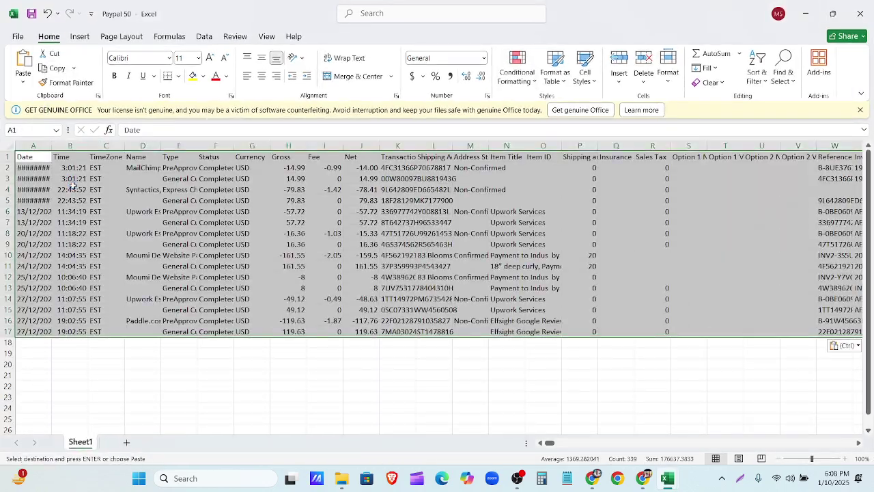
pyautogui.click(225, 396)
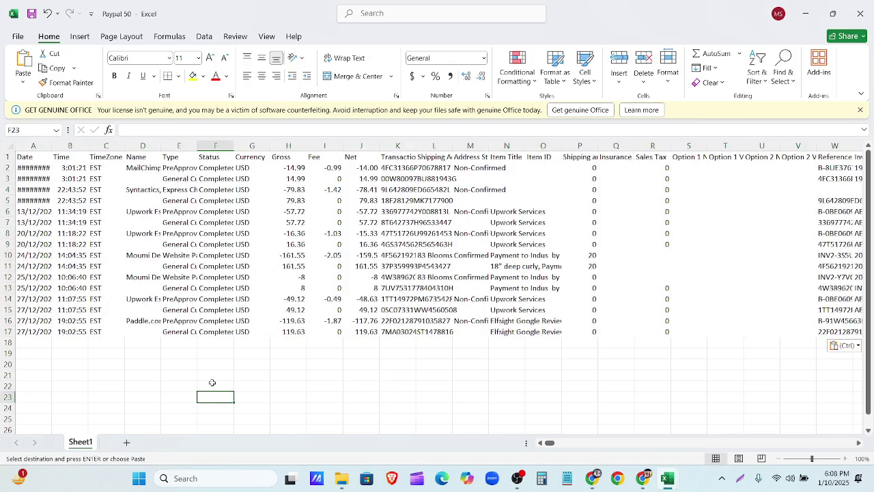
pyautogui.doubleClick(51, 145)
pyautogui.click(388, 220)
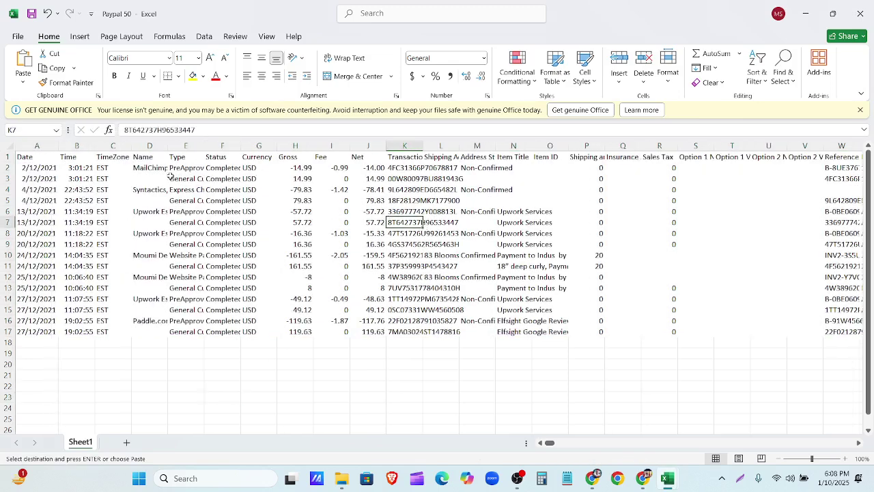
# Step: Delete the Time and TimeZone columns and auto-fit the Name and Type columns
pyautogui.moveTo(76, 146); pyautogui.dragTo(114, 148)
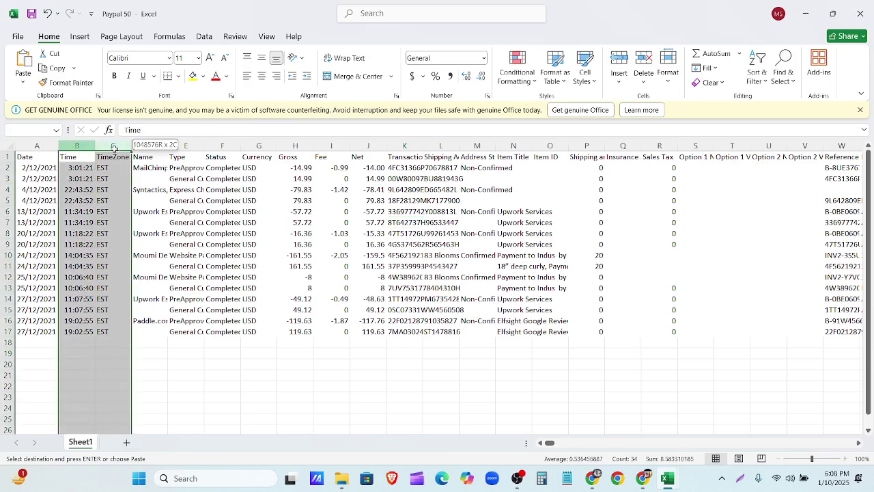
pyautogui.rightClick(114, 149)
pyautogui.click(137, 281)
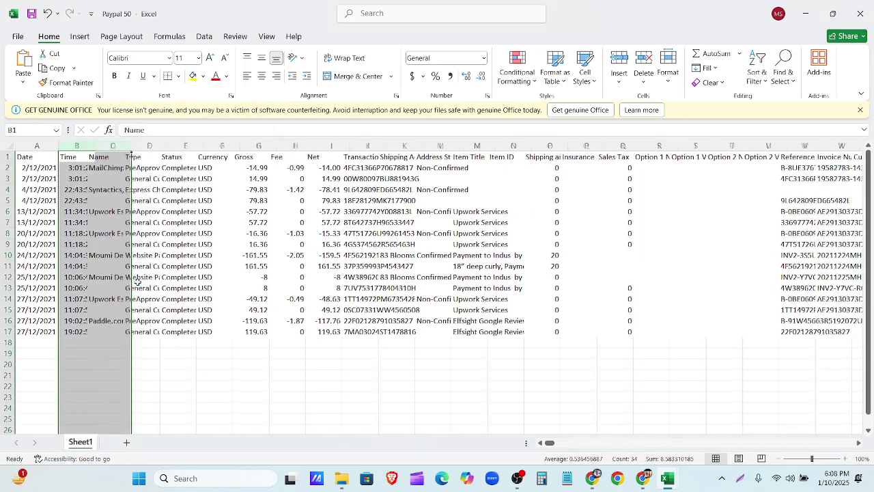
pyautogui.doubleClick(95, 145)
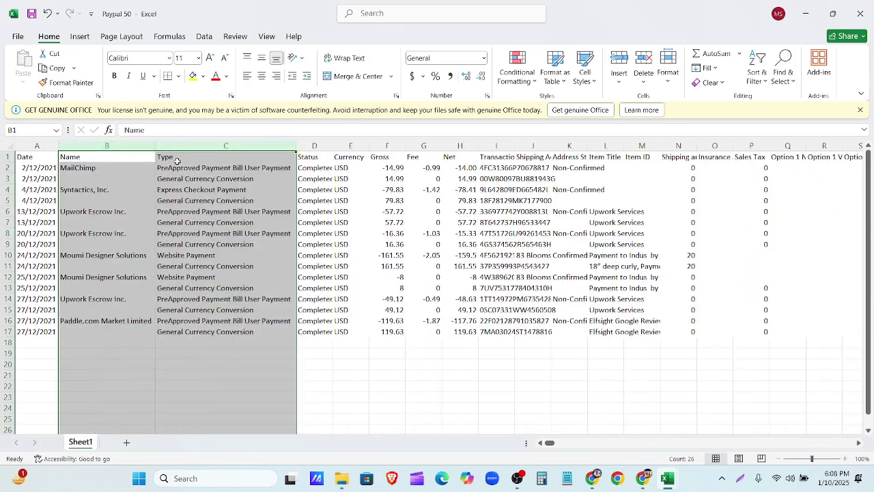
# Step: Delete the Status, Currency and Gross columns
pyautogui.moveTo(314, 145); pyautogui.dragTo(342, 145)
pyautogui.rightClick(344, 148)
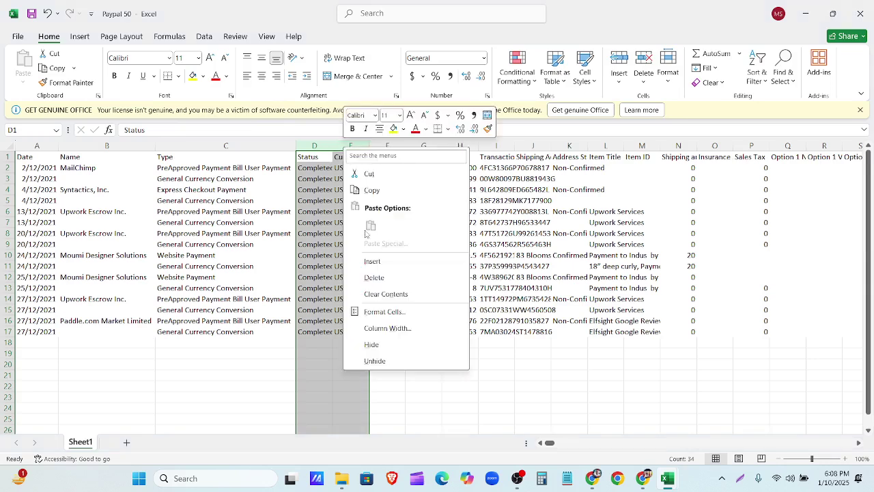
pyautogui.click(375, 277)
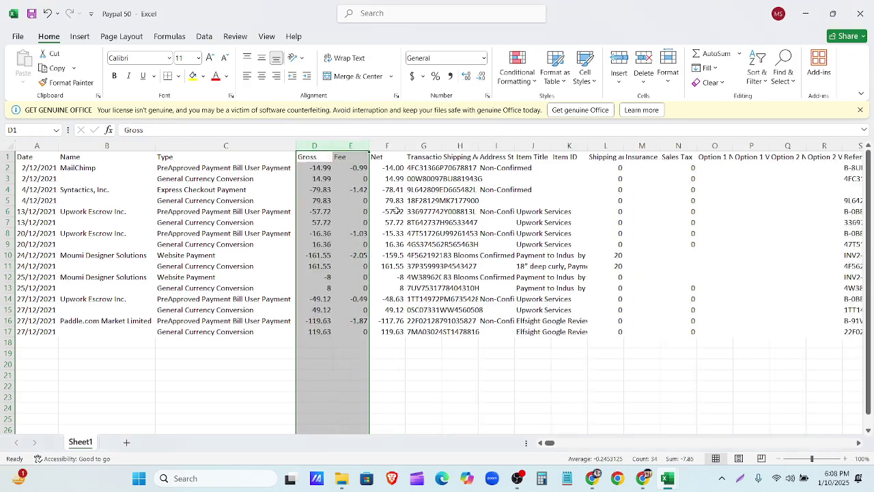
pyautogui.click(320, 146)
pyautogui.rightClick(320, 146)
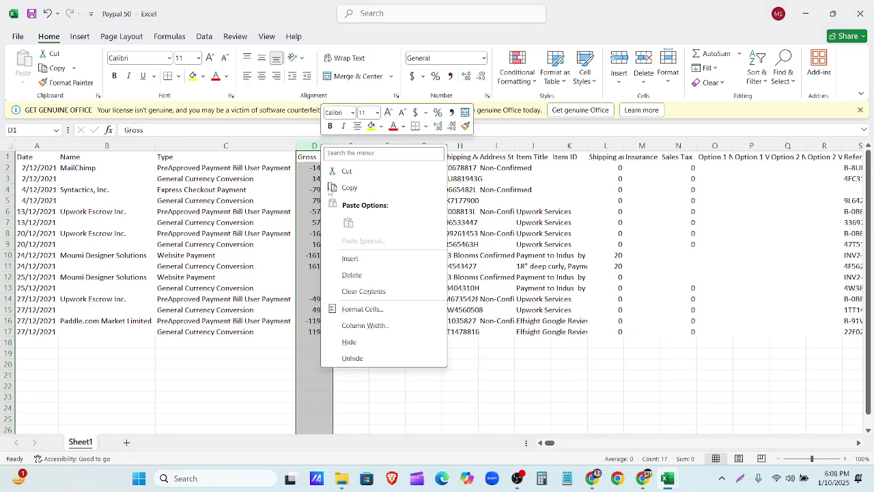
pyautogui.click(357, 275)
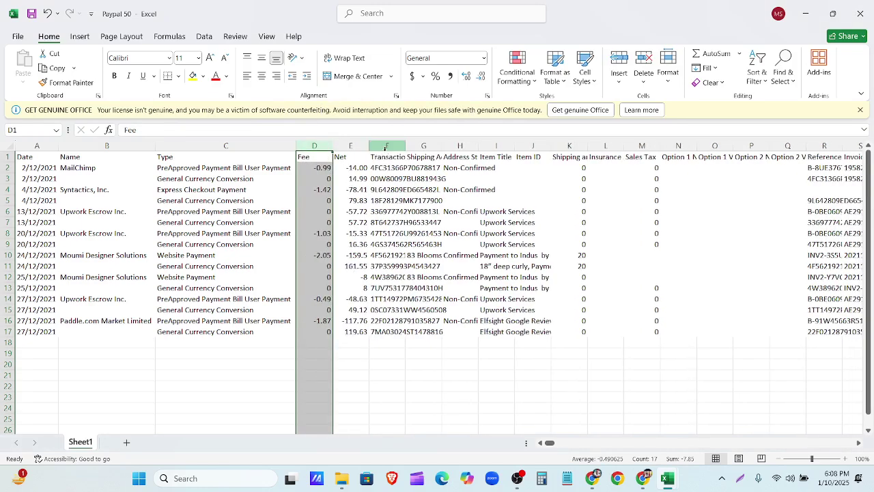
# Step: Auto-fit the Transaction ID column, then delete columns F to H and refit widths
pyautogui.click(385, 146)
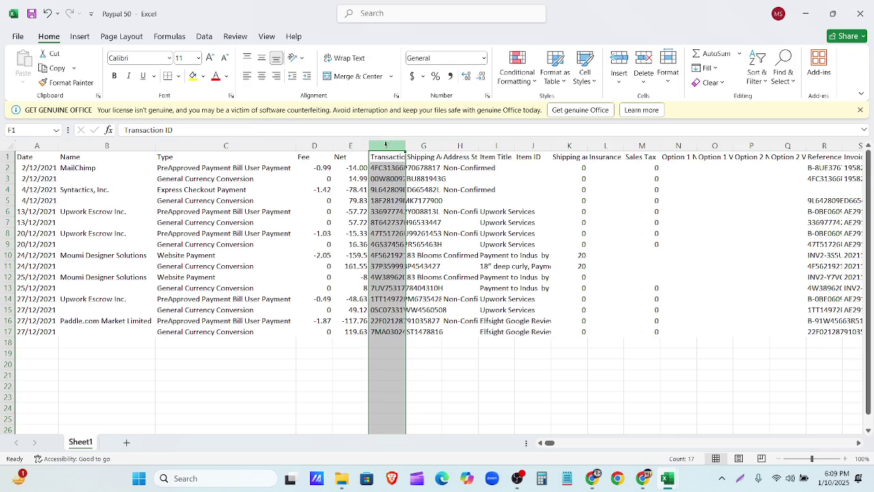
pyautogui.doubleClick(405, 144)
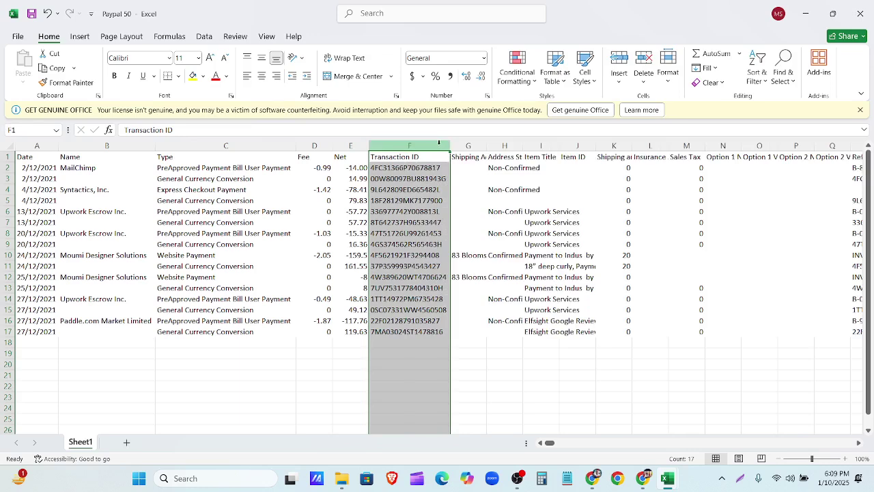
pyautogui.keyDown('shift'); pyautogui.click(504, 146); pyautogui.keyUp('shift')
pyautogui.rightClick(487, 147)
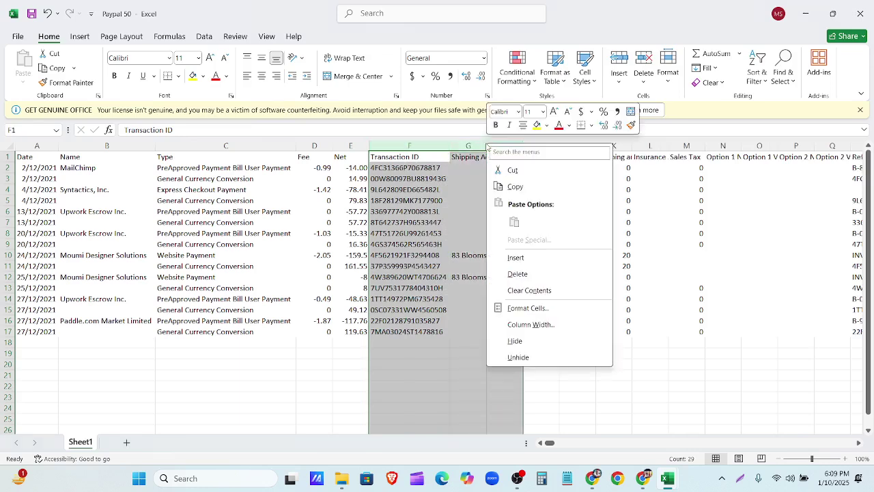
pyautogui.click(518, 275)
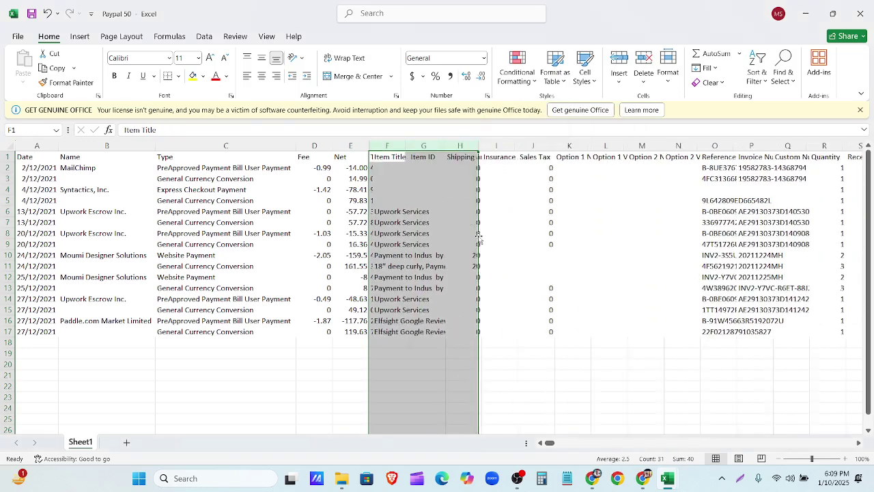
pyautogui.doubleClick(405, 146)
pyautogui.click(579, 213)
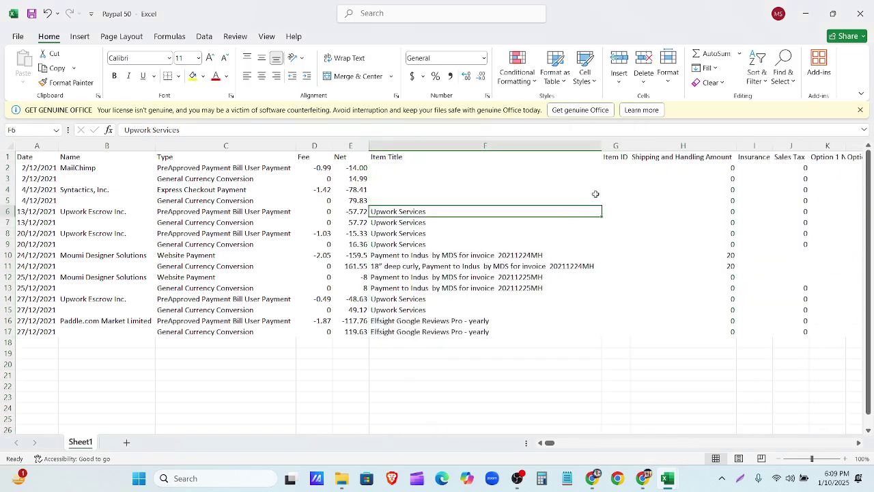
# Step: Delete the remaining unneeded columns G to O, then G through Q
pyautogui.moveTo(603, 145); pyautogui.dragTo(790, 151)
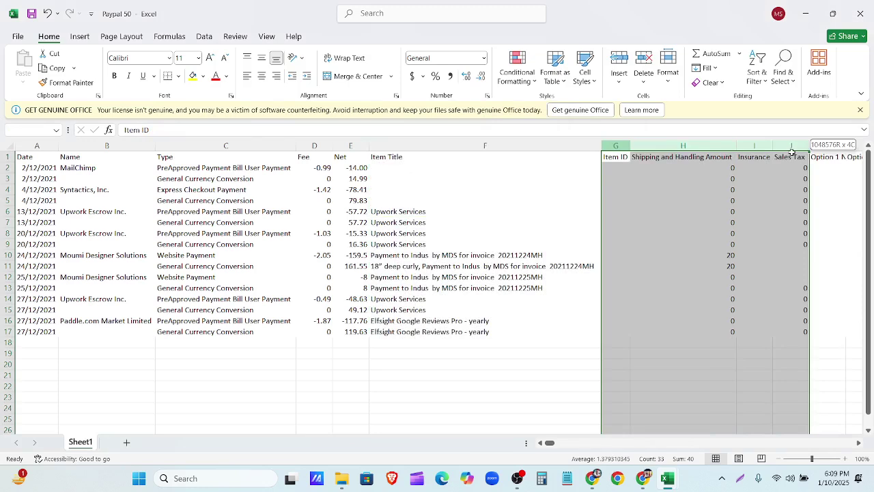
pyautogui.moveTo(791, 151); pyautogui.dragTo(836, 164)
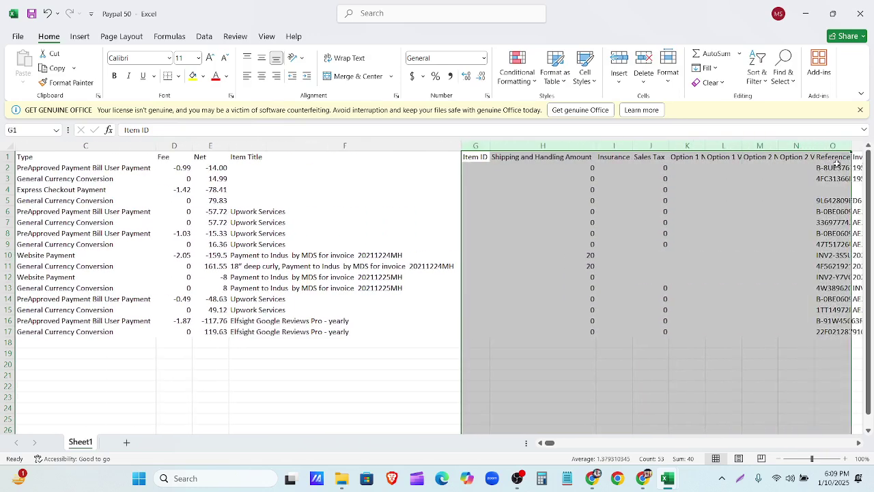
pyautogui.rightClick(605, 179)
pyautogui.click(645, 310)
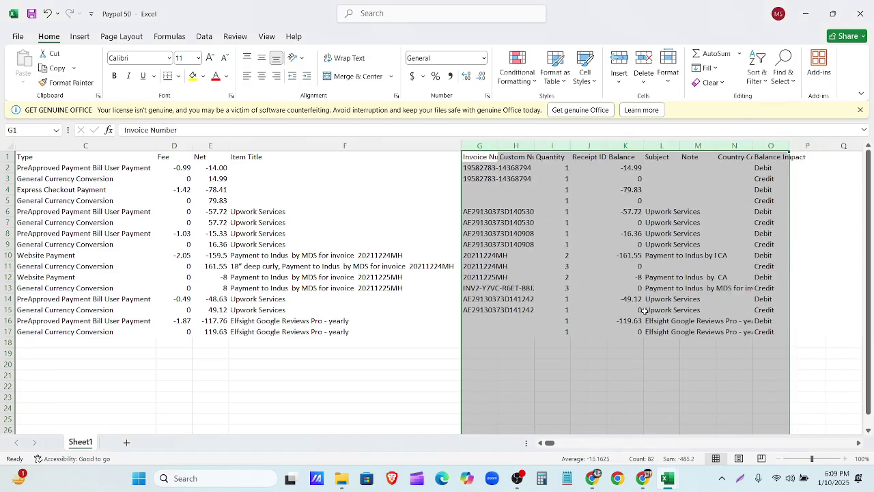
pyautogui.click(485, 156)
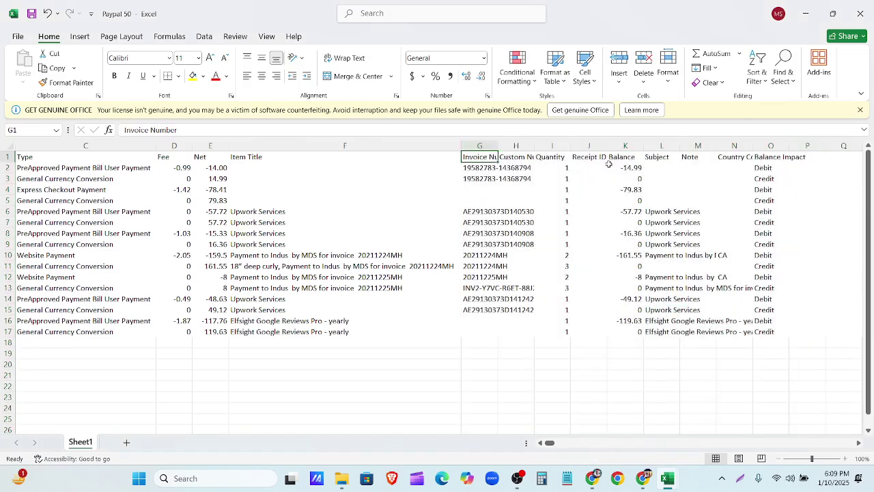
pyautogui.moveTo(478, 145); pyautogui.dragTo(845, 145)
pyautogui.rightClick(738, 159)
pyautogui.click(779, 282)
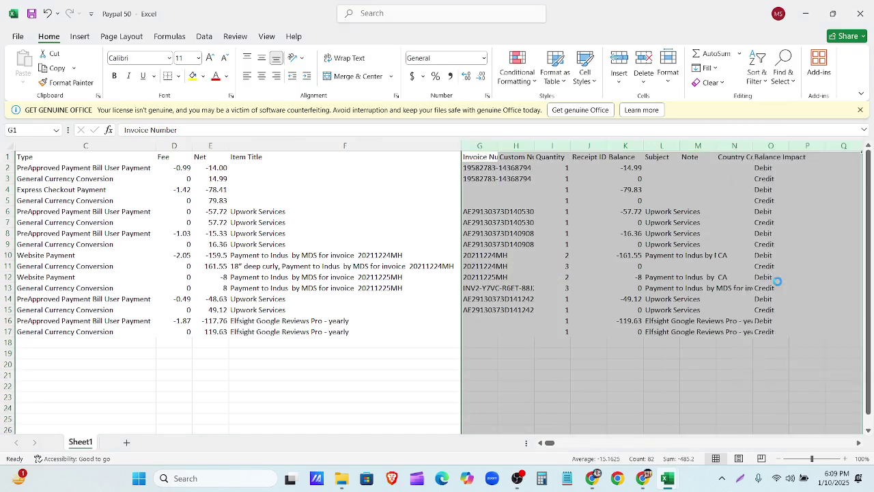
pyautogui.click(549, 287)
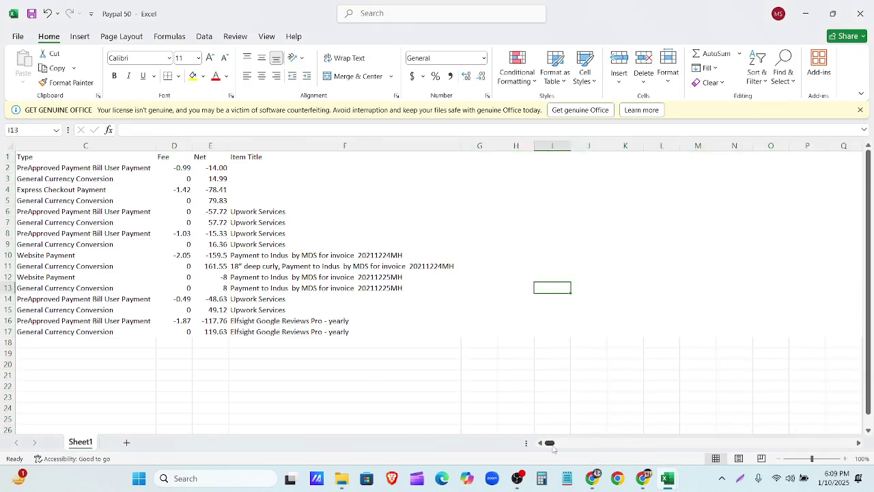
pyautogui.moveTo(549, 443); pyautogui.dragTo(521, 443)
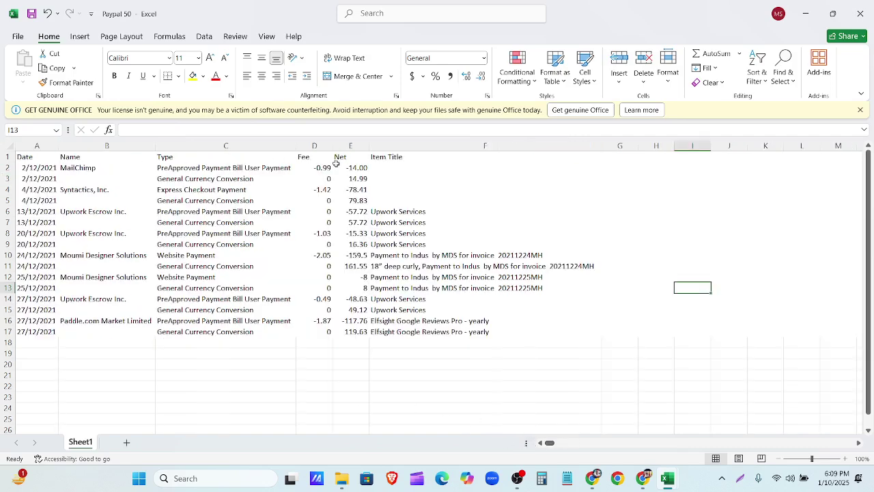
# Step: Undo a blank column mistakenly inserted before the Date column
pyautogui.click(96, 145)
pyautogui.click(181, 146)
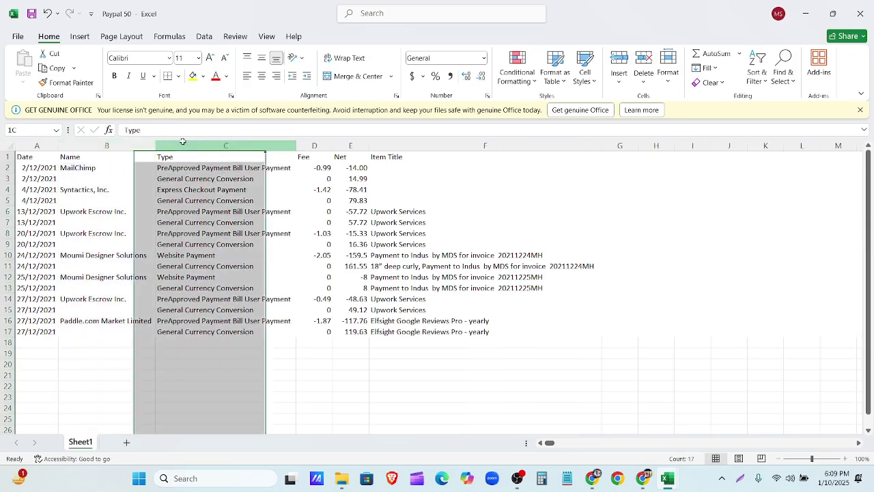
pyautogui.click(404, 149)
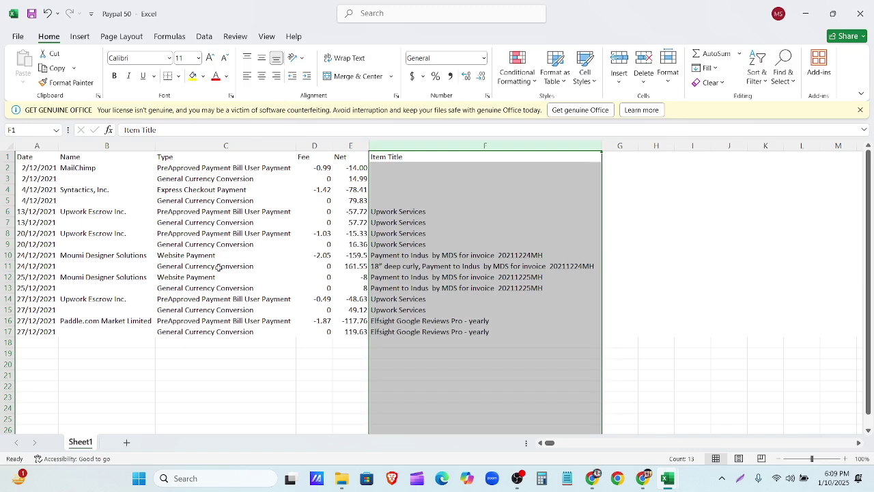
pyautogui.click(77, 145)
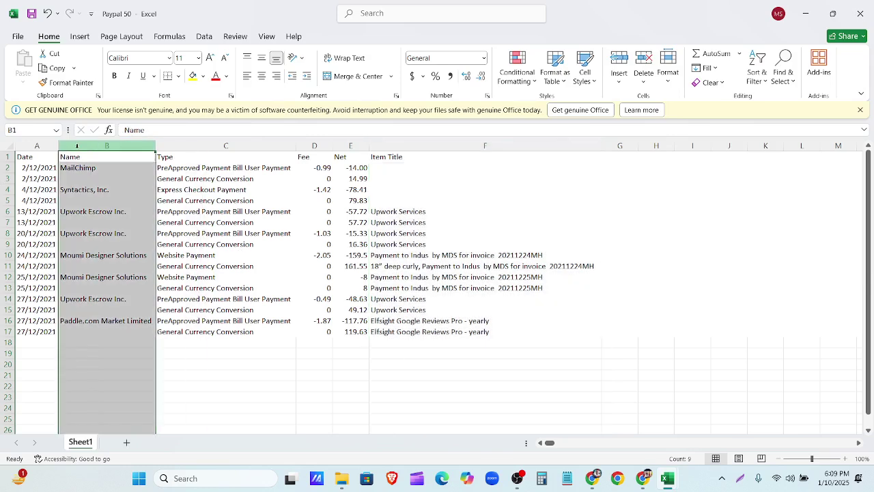
pyautogui.rightClick(63, 147)
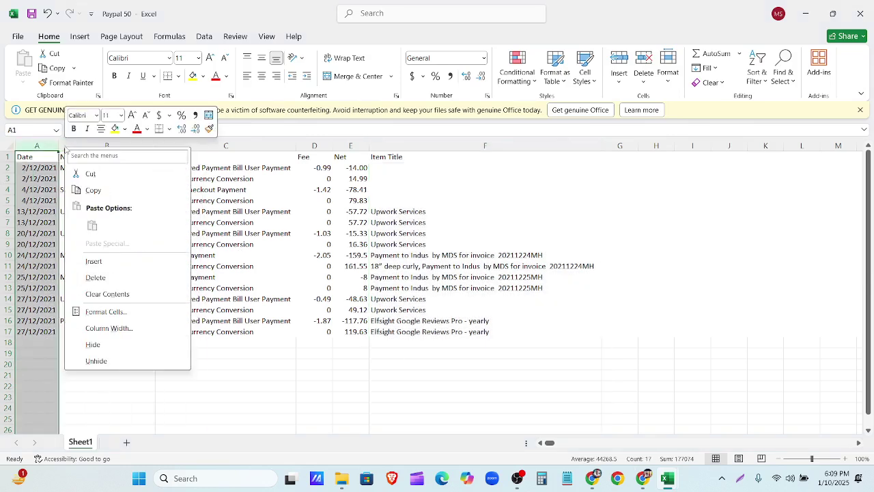
pyautogui.click(93, 260)
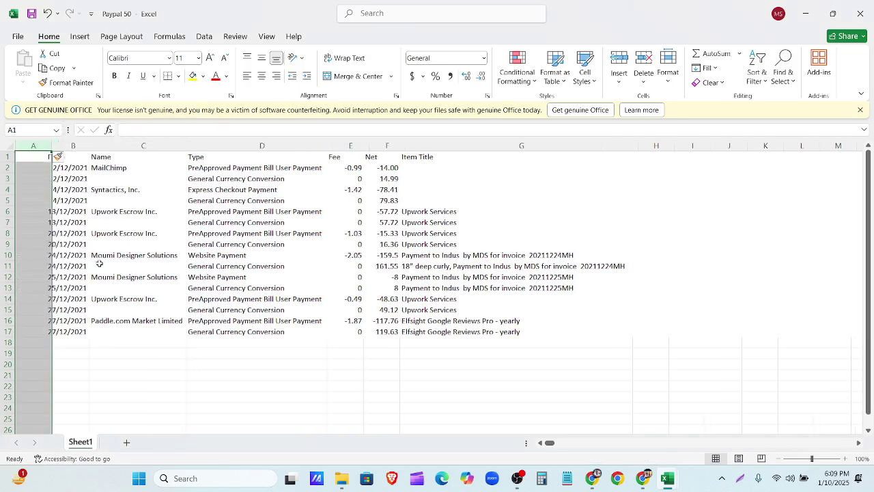
pyautogui.hotkey('ctrl', 'z')
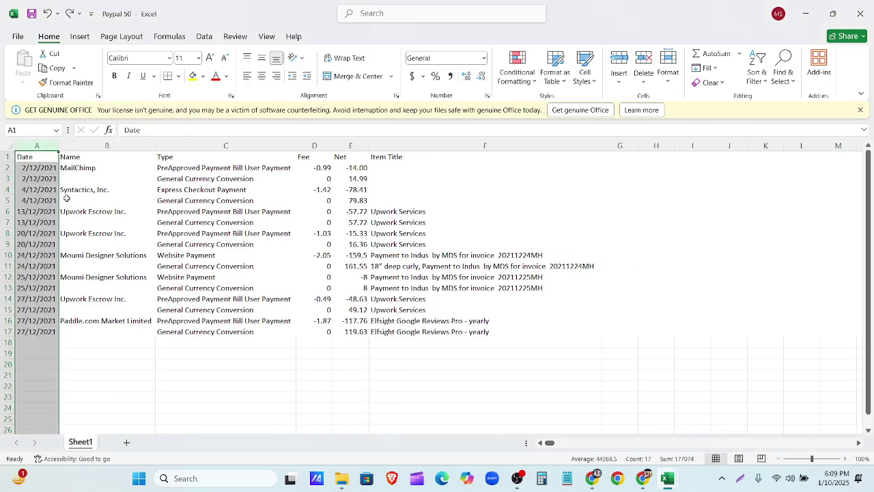
# Step: Insert a blank column B before Name and give it the header 'Description'
pyautogui.click(84, 147)
pyautogui.rightClick(84, 148)
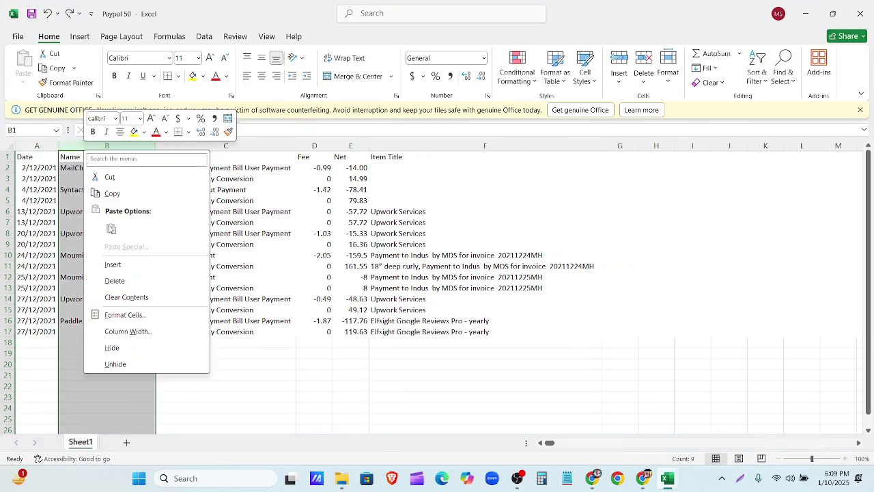
pyautogui.click(128, 263)
pyautogui.click(82, 158)
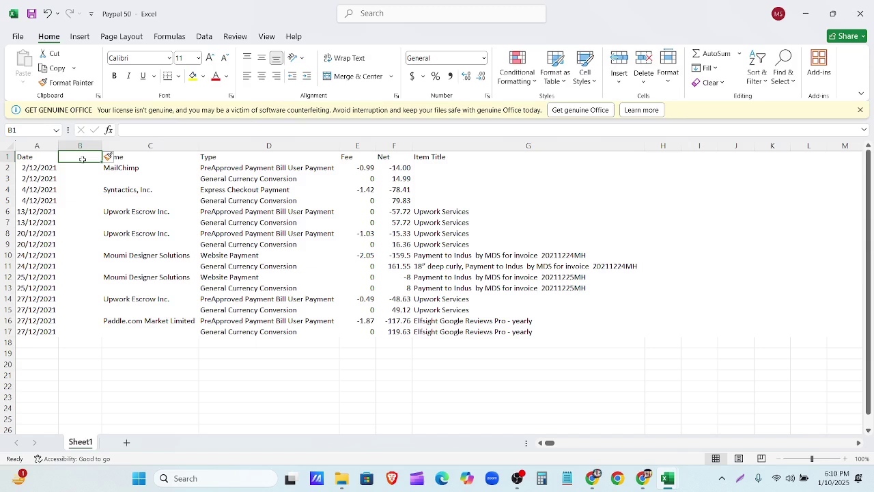
pyautogui.write('Desc')
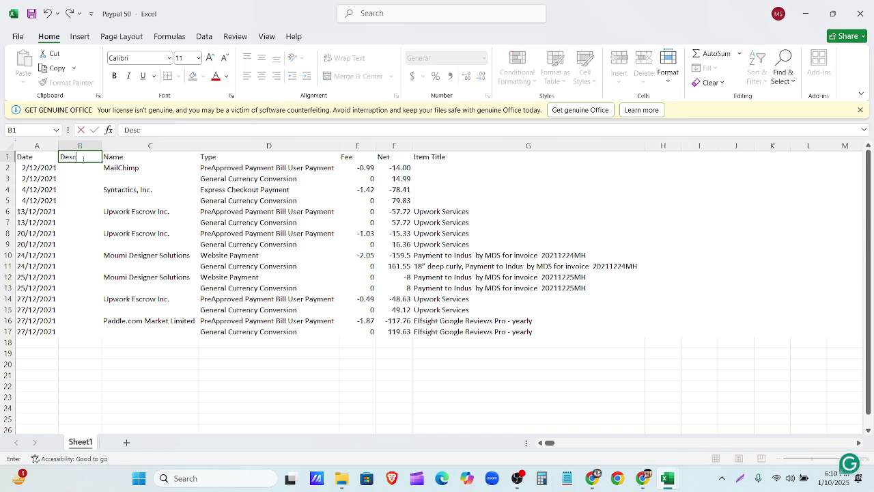
pyautogui.write('ription')
pyautogui.click(97, 181)
pyautogui.click(94, 168)
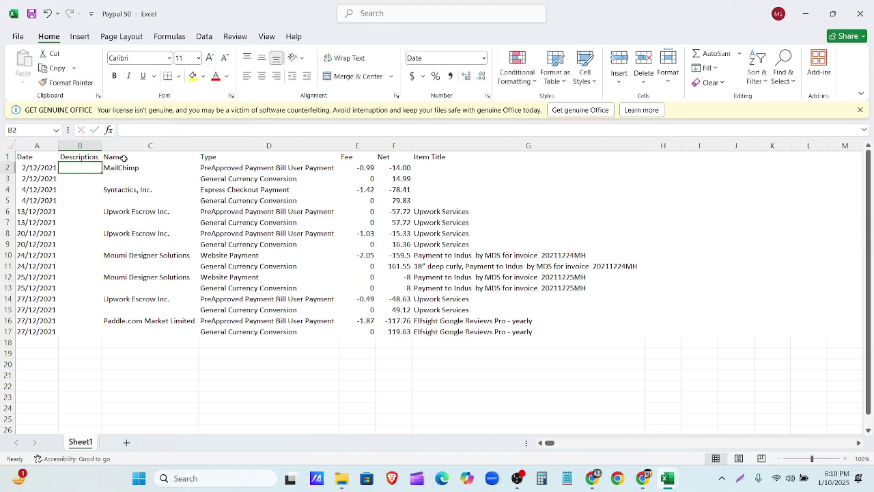
pyautogui.moveTo(123, 157); pyautogui.dragTo(254, 157)
pyautogui.click(437, 157)
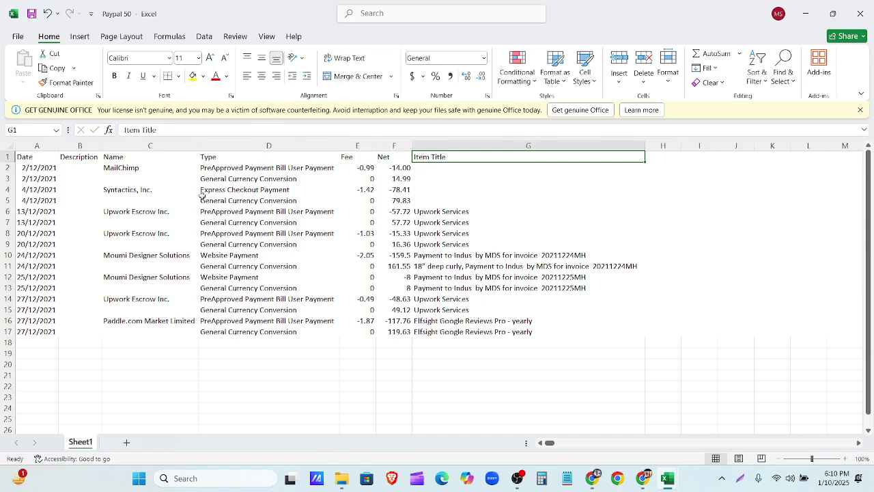
pyautogui.click(84, 167)
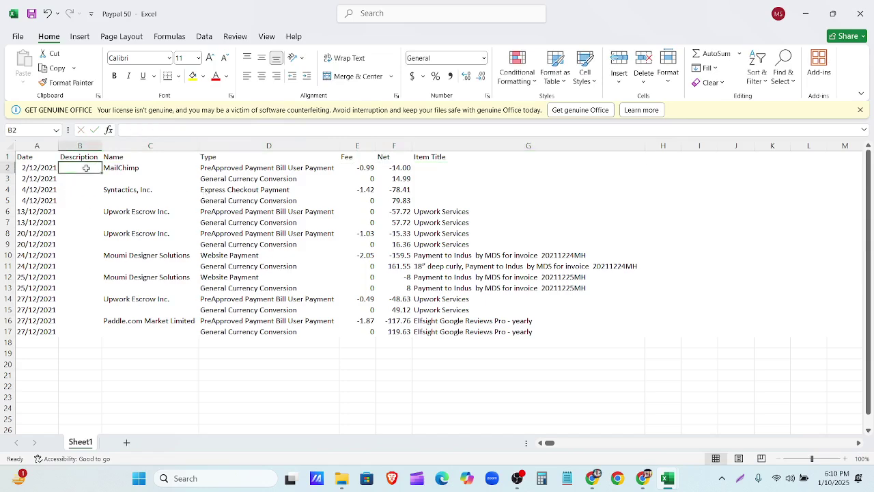
# Step: Type =CONCATENATE( in B2 and add C2 as the first argument followed by a comma
pyautogui.click(134, 130)
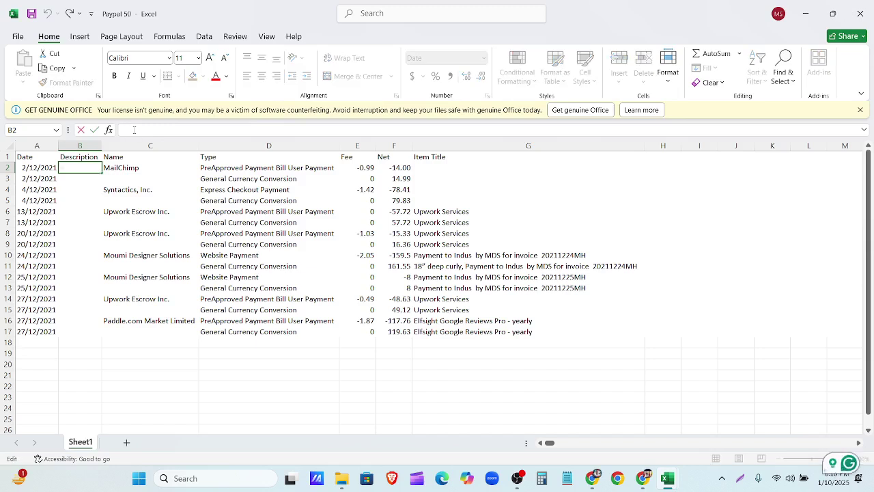
pyautogui.write('=')
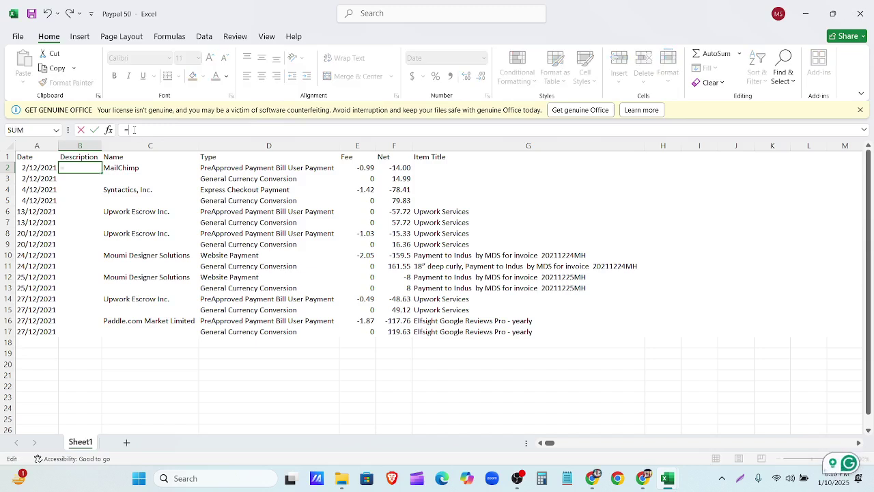
pyautogui.write('con')
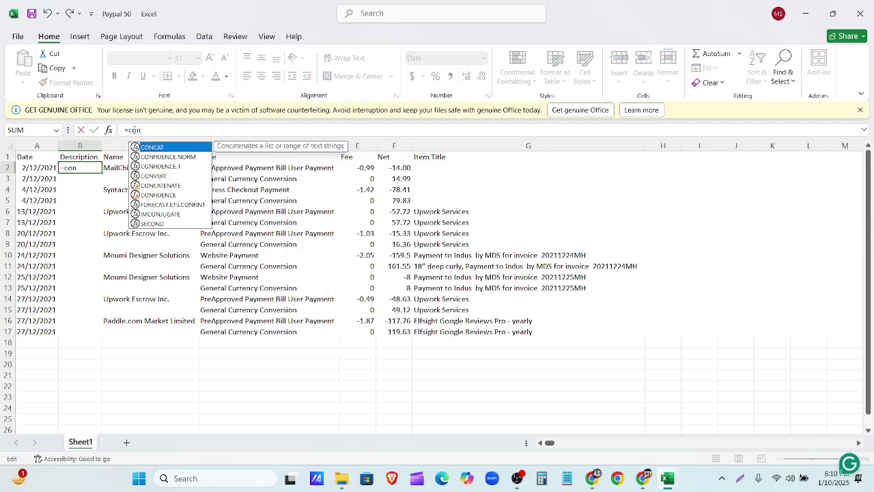
pyautogui.write('cate')
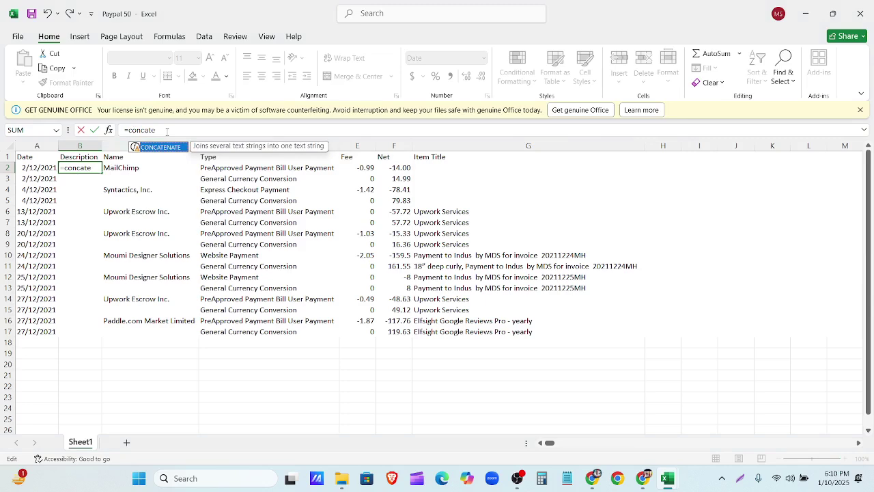
pyautogui.press('BackSpace')
pyautogui.press('BackSpace')
pyautogui.press('BackSpace')
pyautogui.press('BackSpace')
pyautogui.press('BackSpace')
pyautogui.press('BackSpace')
pyautogui.press('BackSpace')
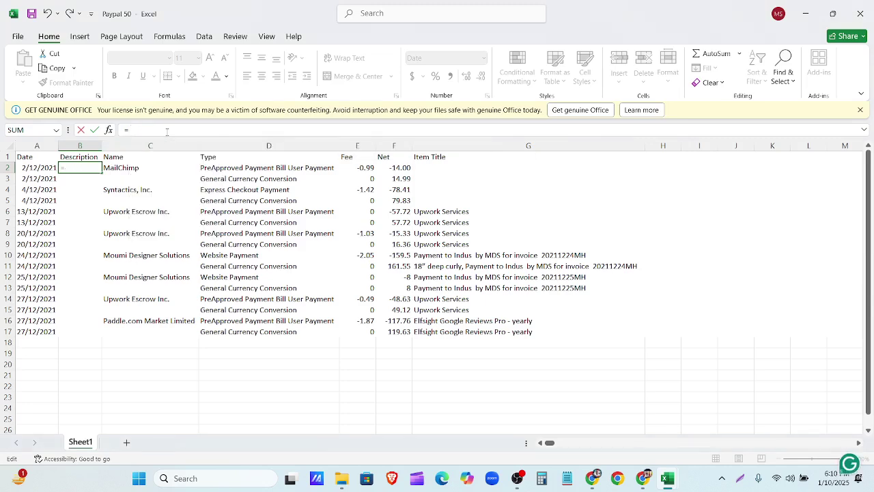
pyautogui.write('CON')
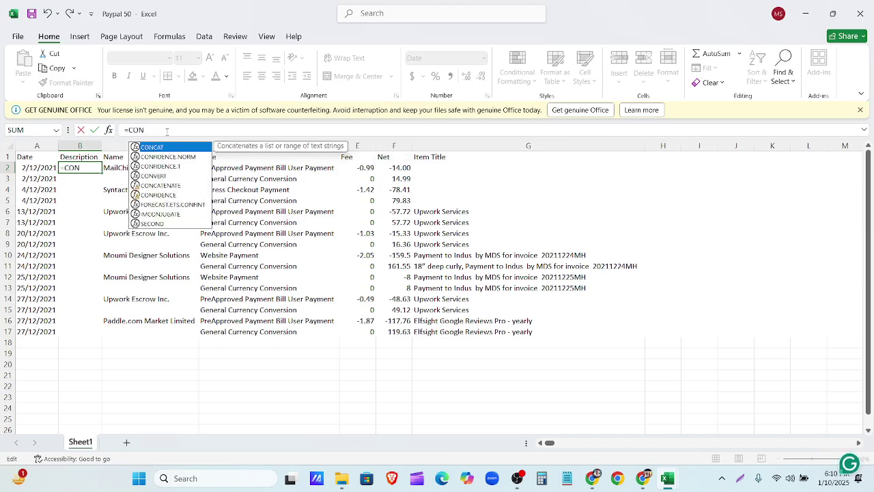
pyautogui.write('CA')
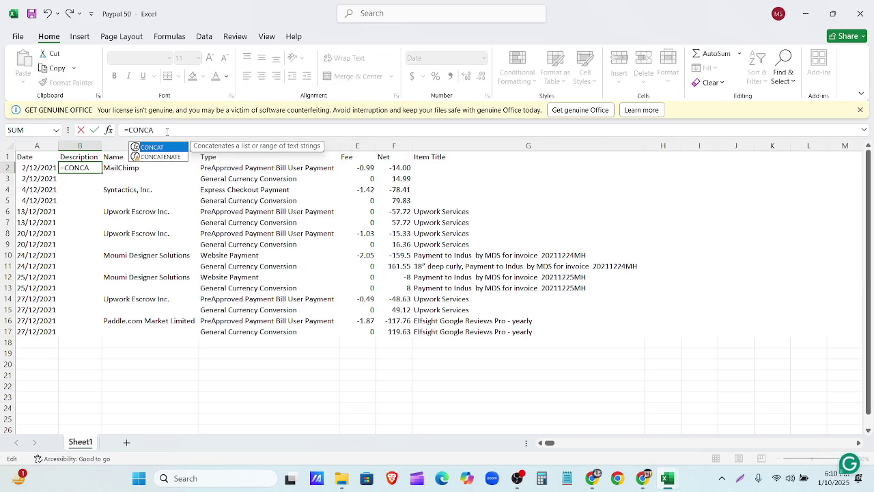
pyautogui.write('TE')
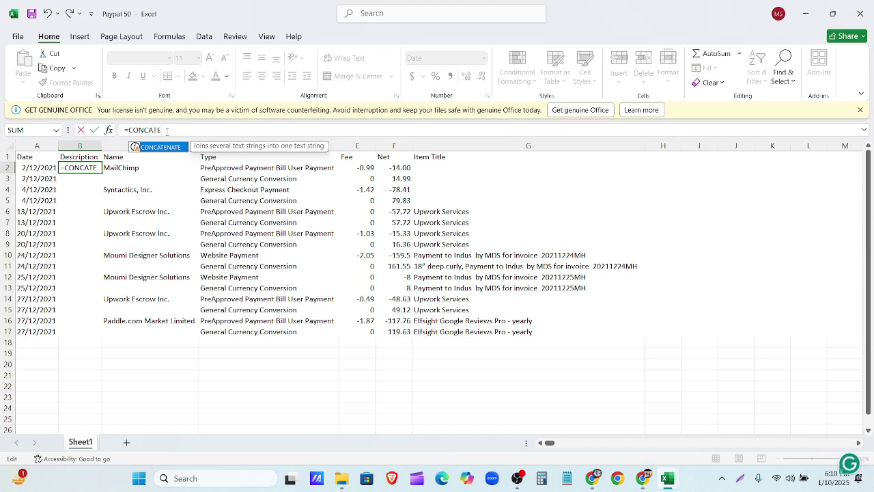
pyautogui.write('NATE')
pyautogui.write('(')
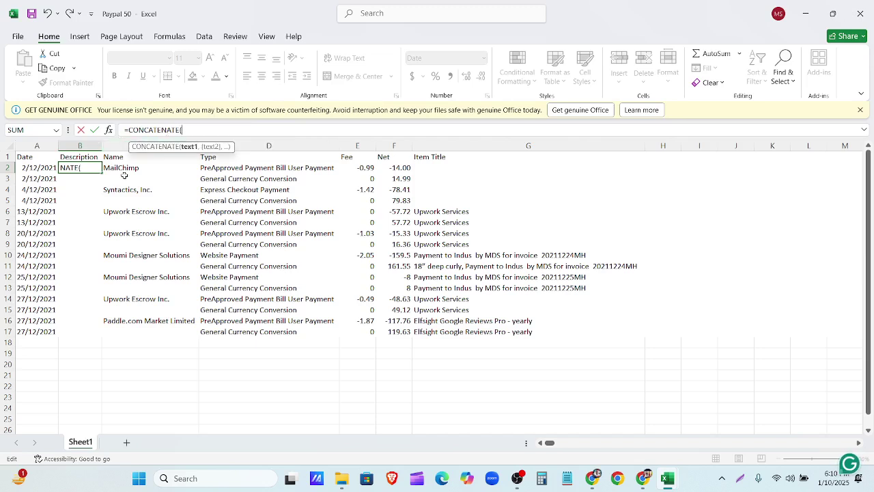
pyautogui.click(125, 169)
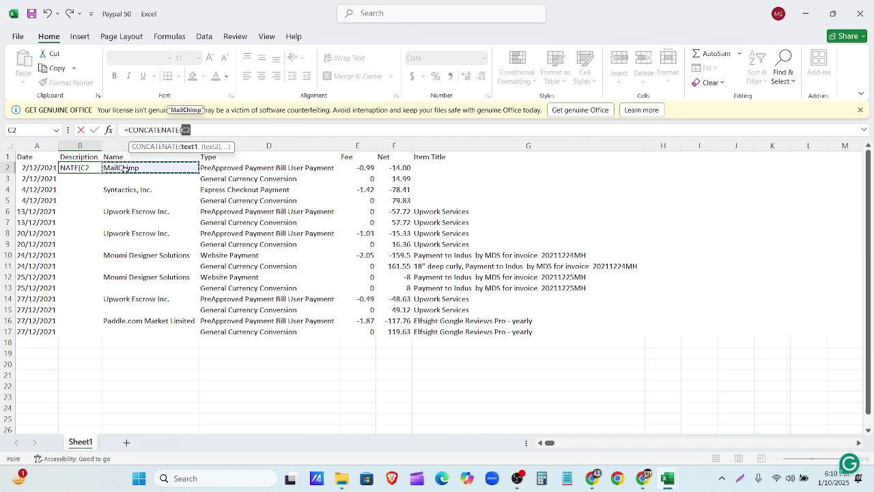
pyautogui.write(', "",')
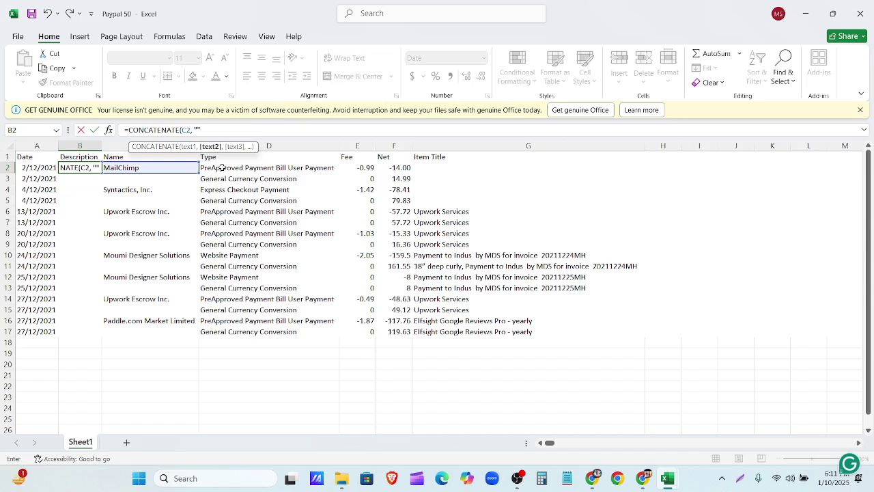
# Step: Complete B2's formula as =CONCATENATE(C2, "",D2, "",G2), joining Name, Type and Item Title
pyautogui.write(',')
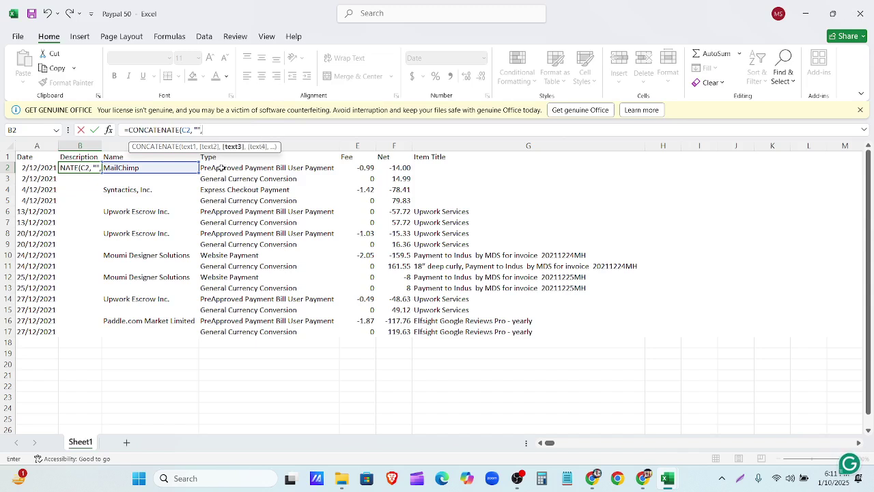
pyautogui.click(212, 168)
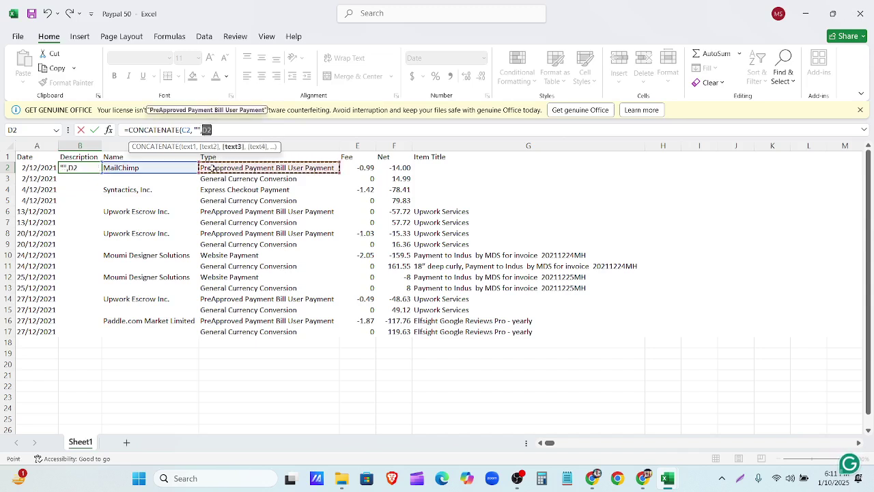
pyautogui.write(',')
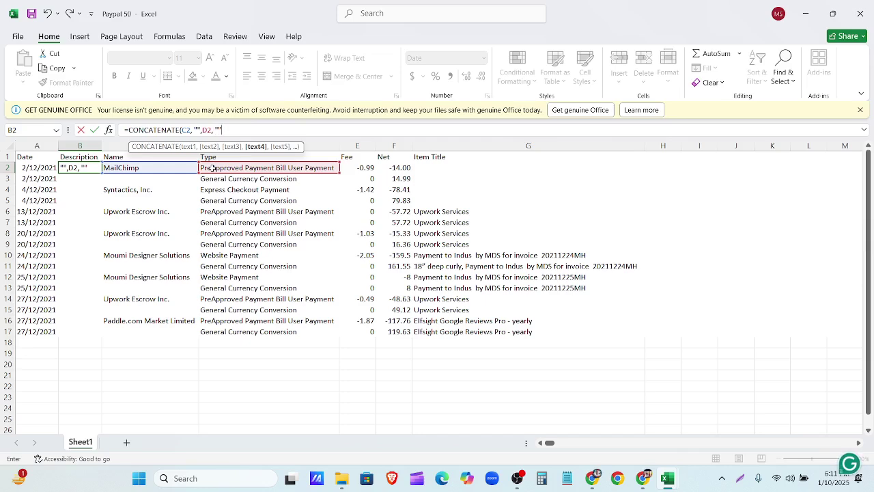
pyautogui.write(',')
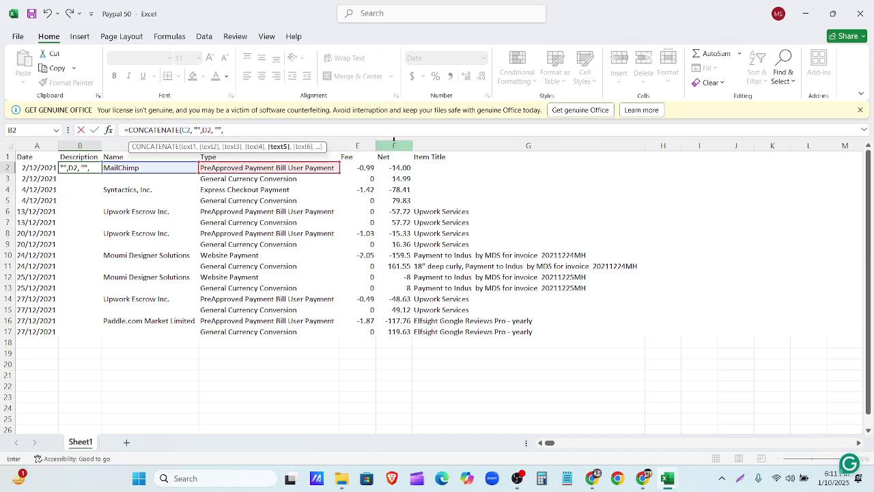
pyautogui.click(439, 168)
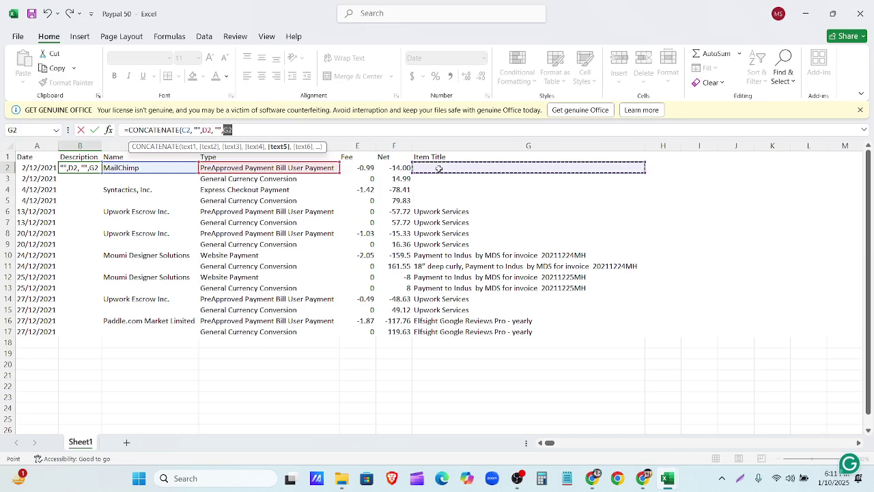
pyautogui.write(')')
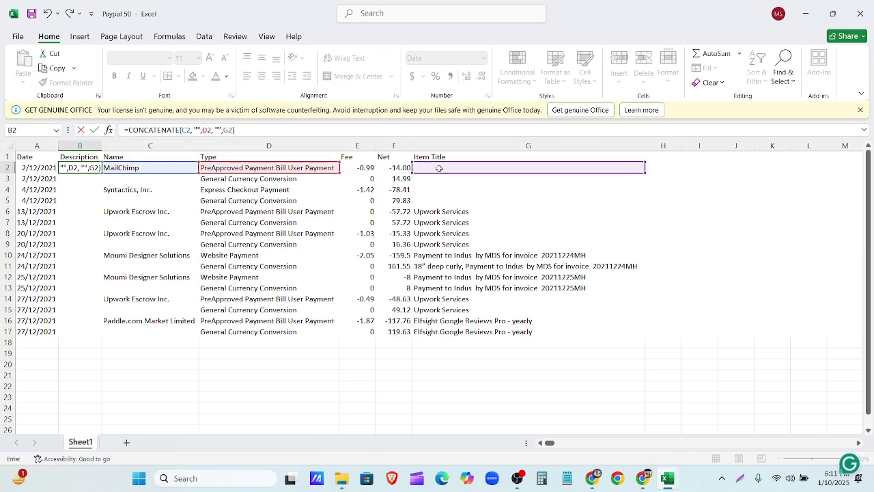
pyautogui.press('Return')
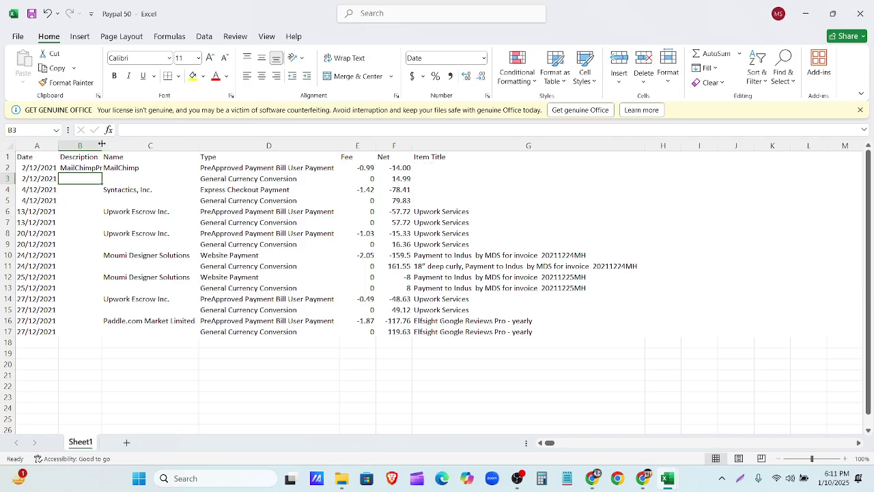
# Step: Autofit column B and compare B2's combined text against C2, D2 and G2
pyautogui.doubleClick(101, 144)
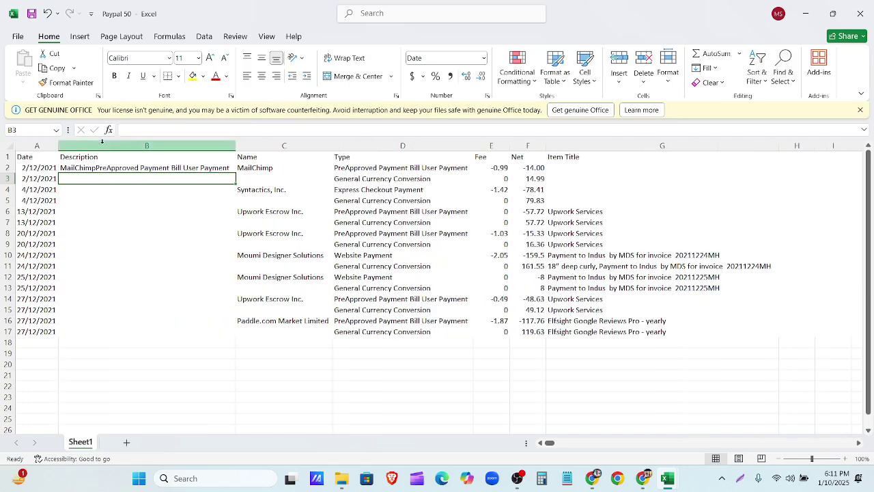
pyautogui.click(258, 167)
pyautogui.click(403, 167)
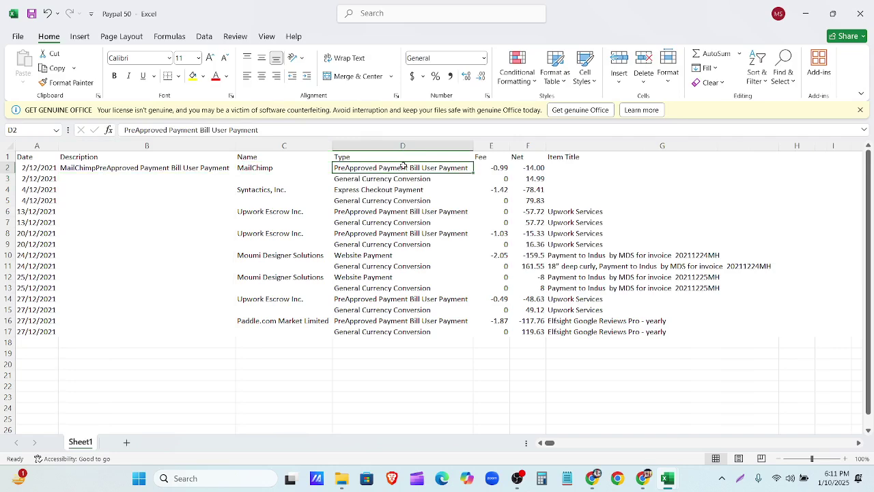
pyautogui.click(599, 172)
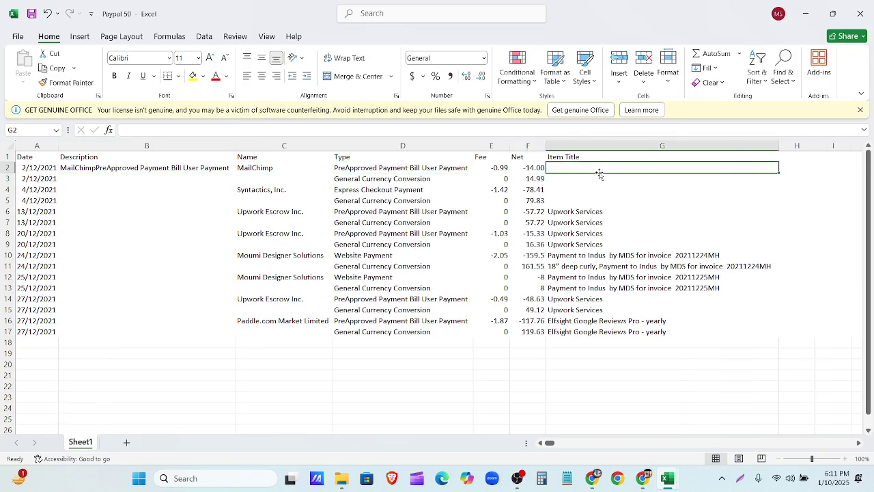
pyautogui.click(162, 167)
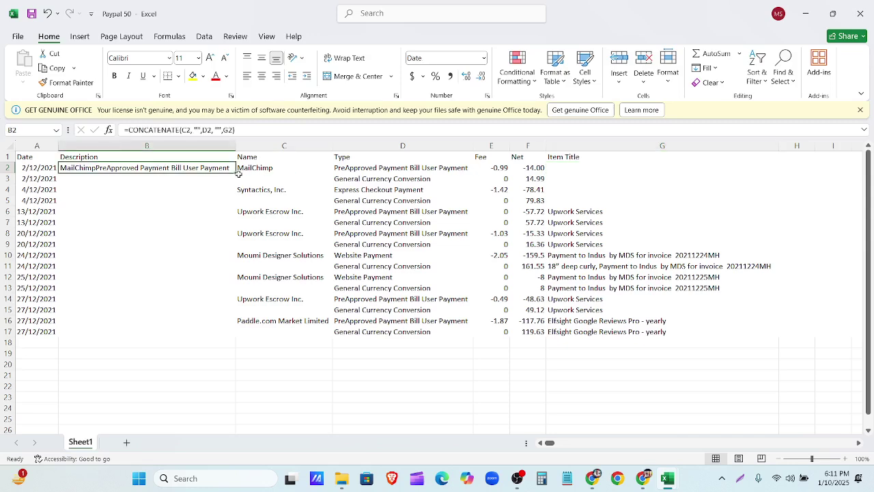
# Step: Fill the formula down to B17, autofit column B, and spot-check row 16's values
pyautogui.moveTo(236, 173); pyautogui.dragTo(263, 332)
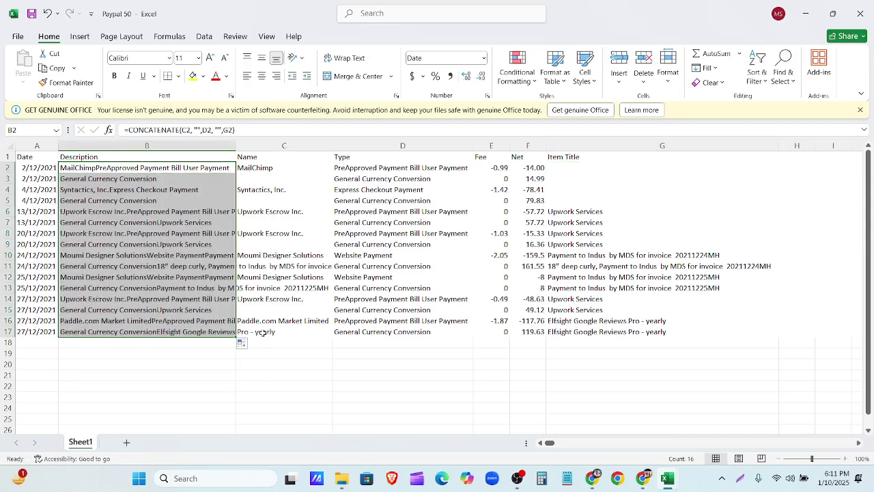
pyautogui.doubleClick(236, 143)
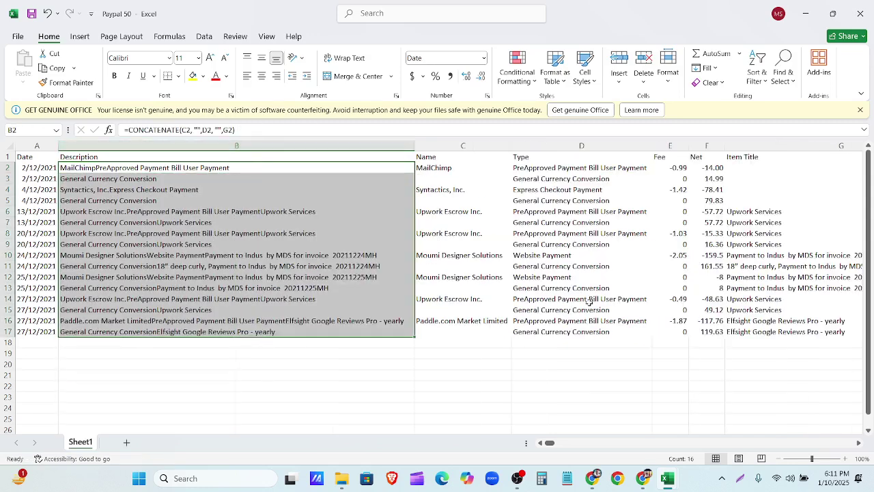
pyautogui.click(555, 329)
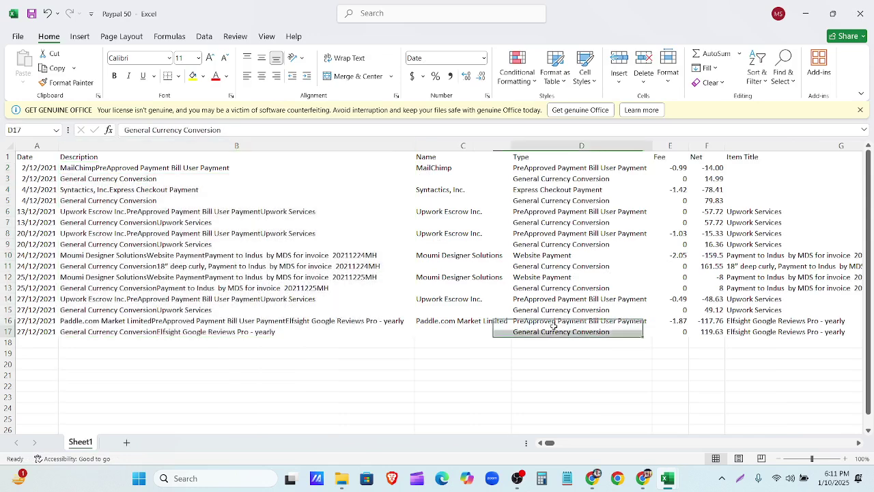
pyautogui.click(463, 321)
pyautogui.click(98, 325)
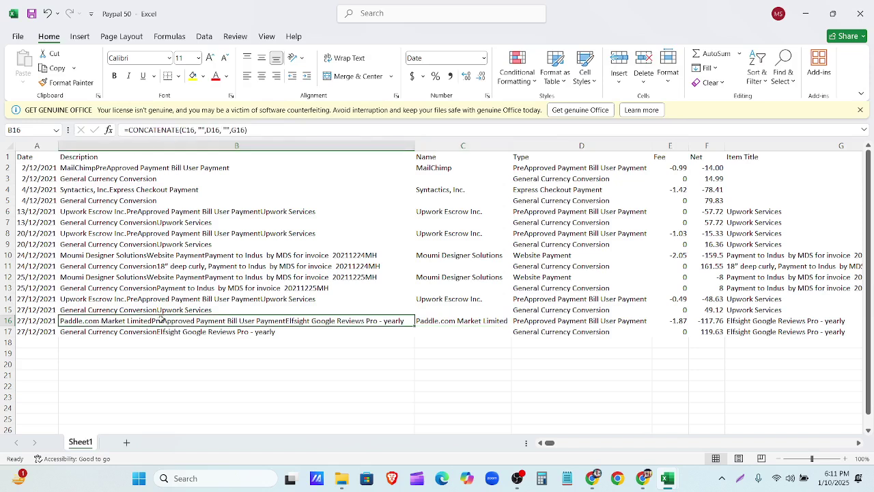
pyautogui.click(595, 321)
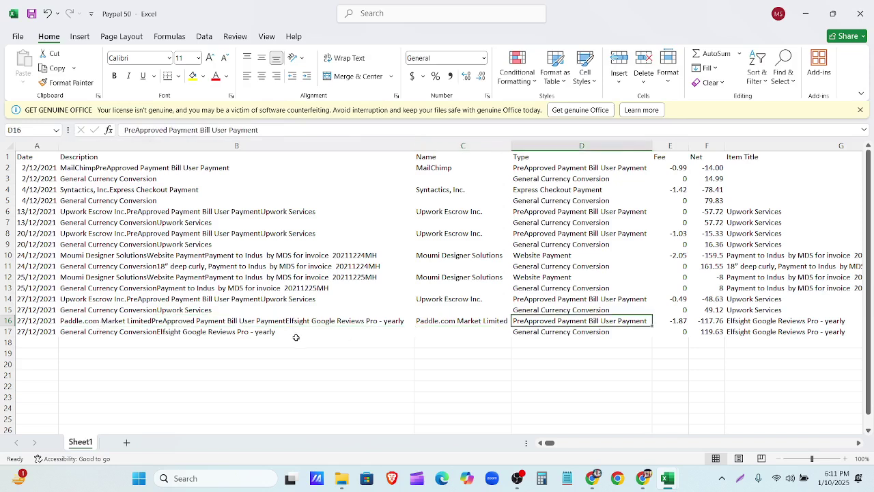
pyautogui.click(203, 321)
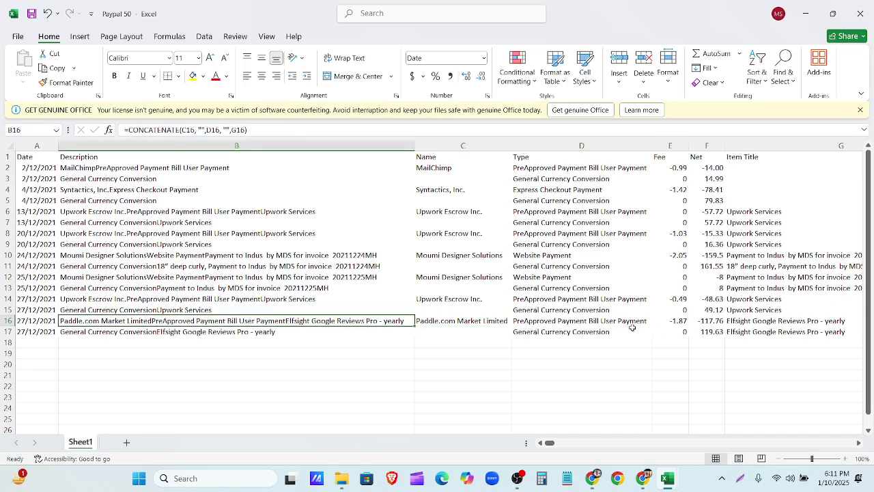
pyautogui.moveTo(550, 443); pyautogui.dragTo(530, 443)
pyautogui.click(767, 321)
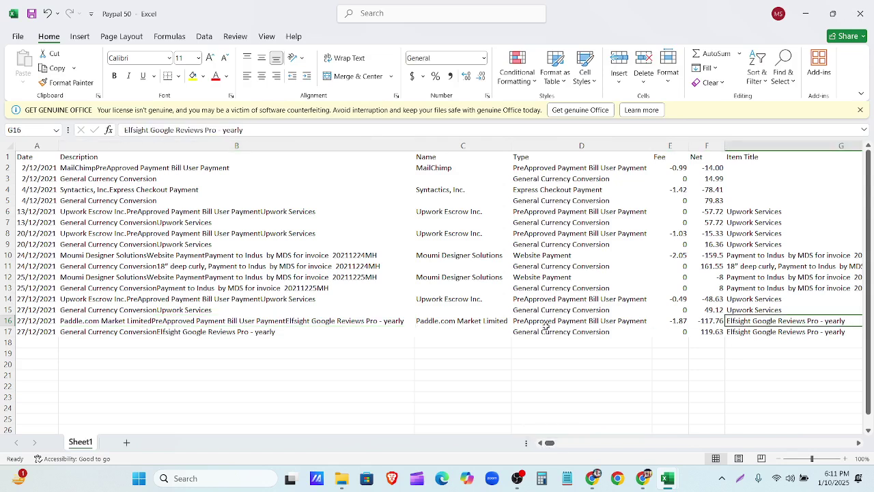
pyautogui.click(396, 322)
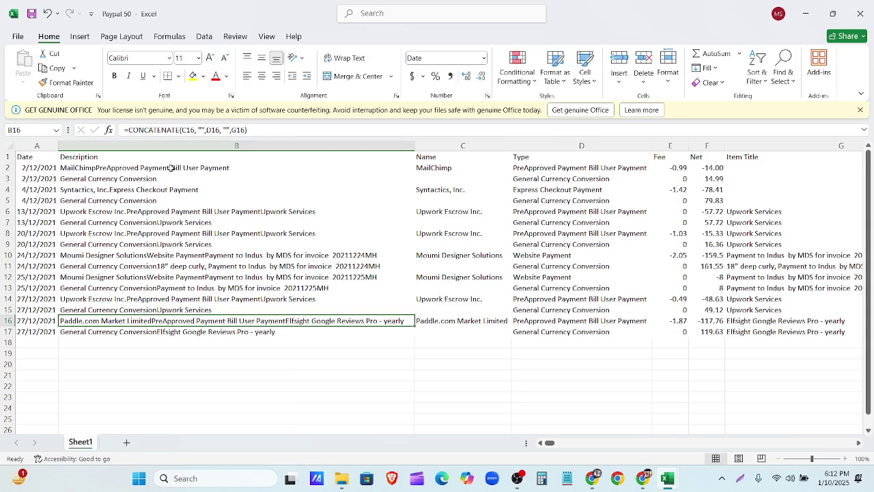
# Step: Convert the B2:B17 formulas to plain text by copying and pasting values in place
pyautogui.moveTo(173, 168); pyautogui.dragTo(186, 332)
pyautogui.rightClick(188, 318)
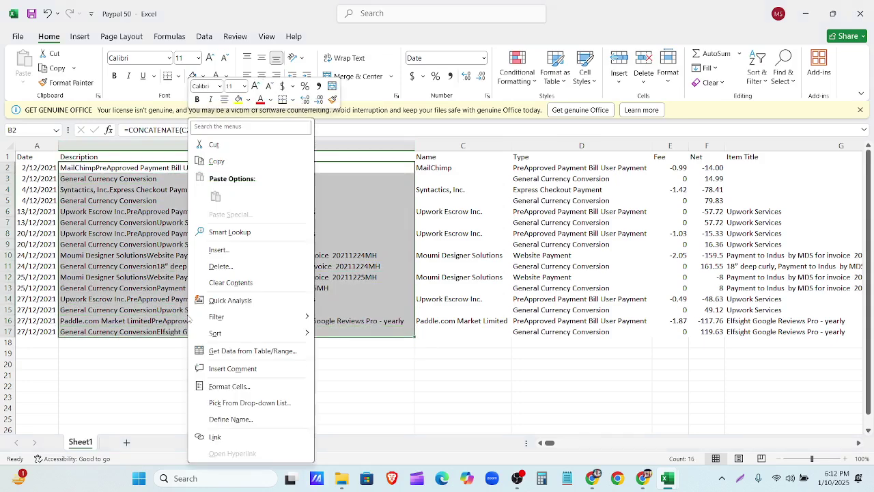
pyautogui.click(215, 161)
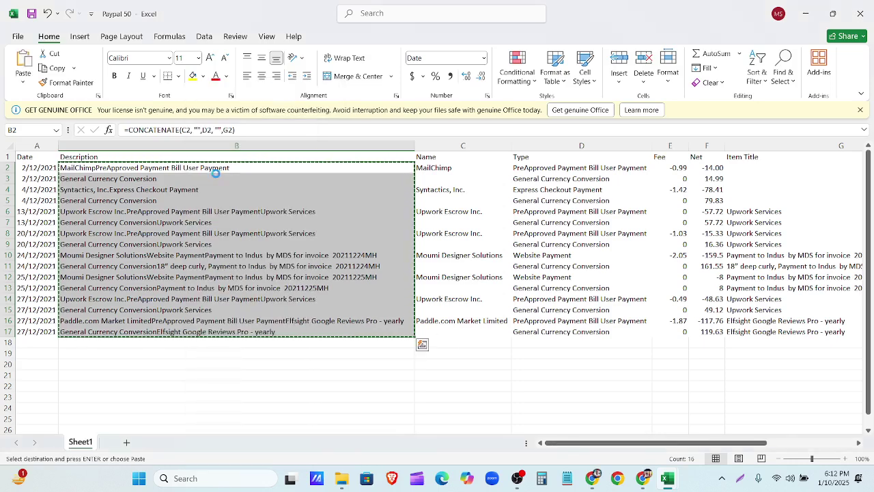
pyautogui.click(447, 346)
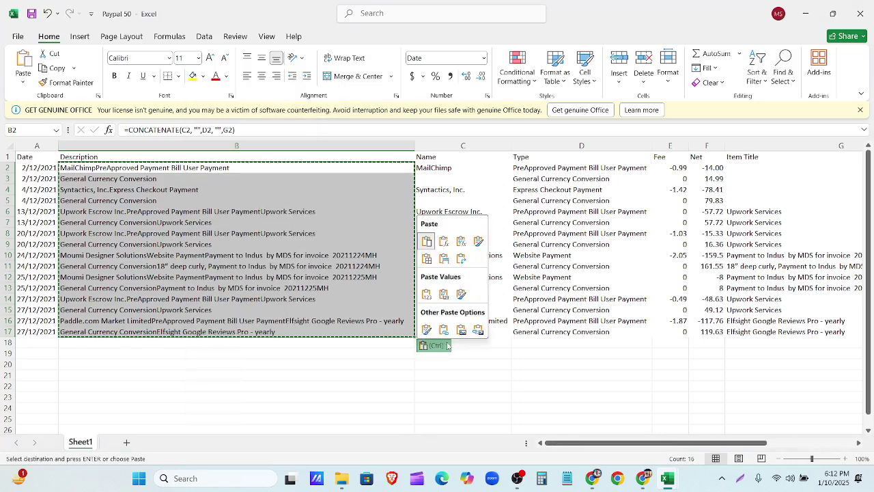
pyautogui.click(444, 294)
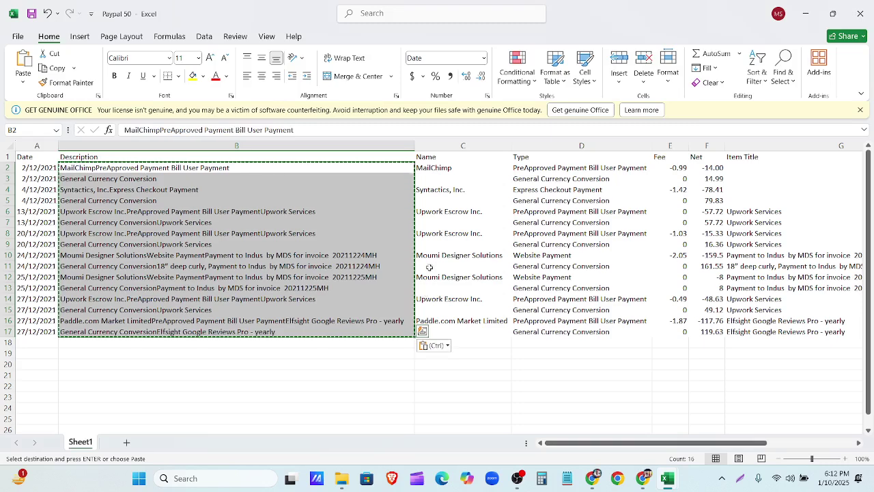
# Step: Delete the Name, Type and Item Title columns, leaving Date, Description, Fee and Net
pyautogui.click(483, 146)
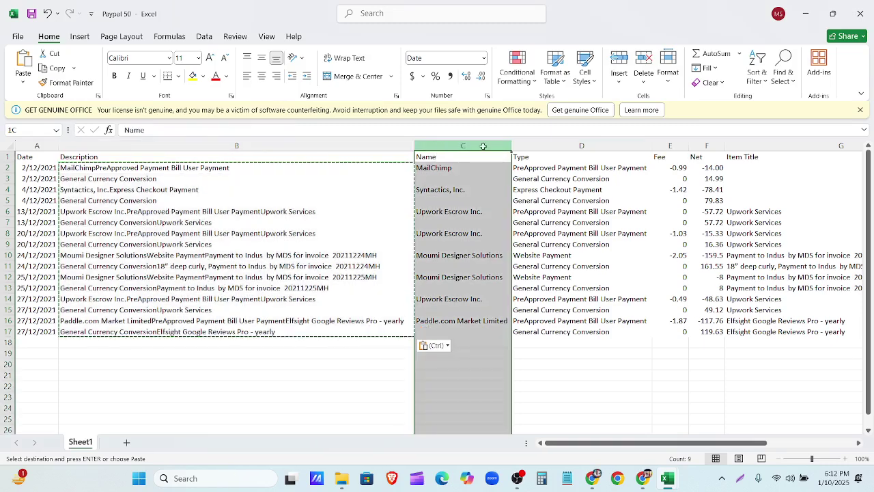
pyautogui.moveTo(482, 146); pyautogui.dragTo(540, 146)
pyautogui.rightClick(526, 149)
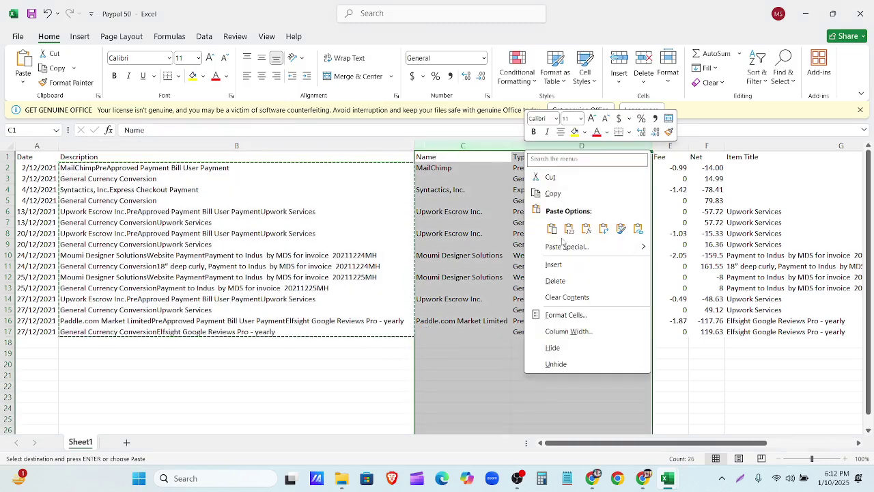
pyautogui.click(571, 282)
pyautogui.click(523, 145)
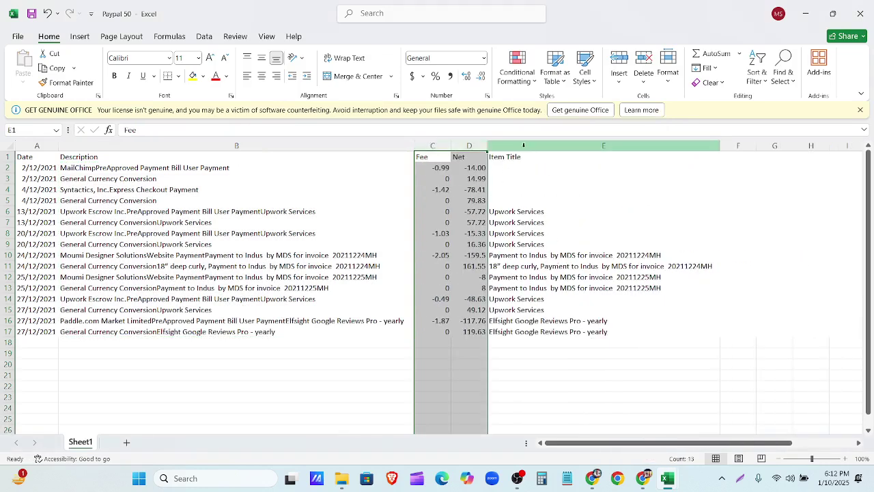
pyautogui.rightClick(524, 145)
pyautogui.click(567, 278)
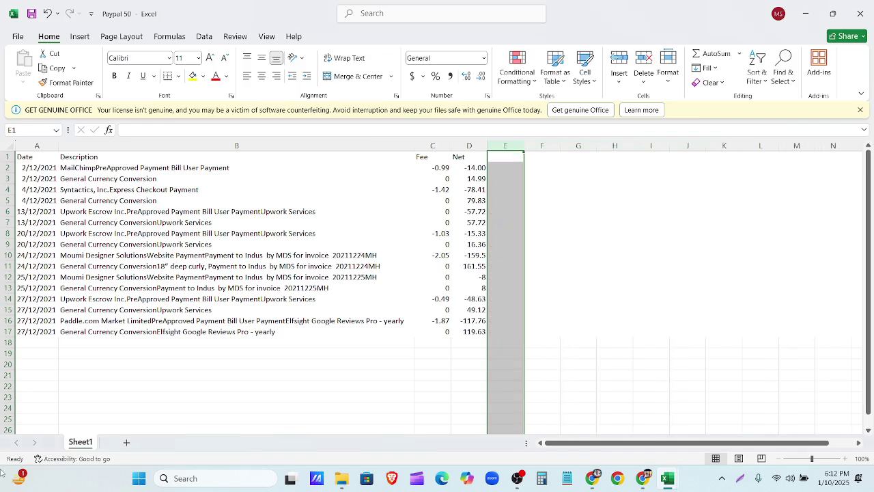
pyautogui.click(271, 364)
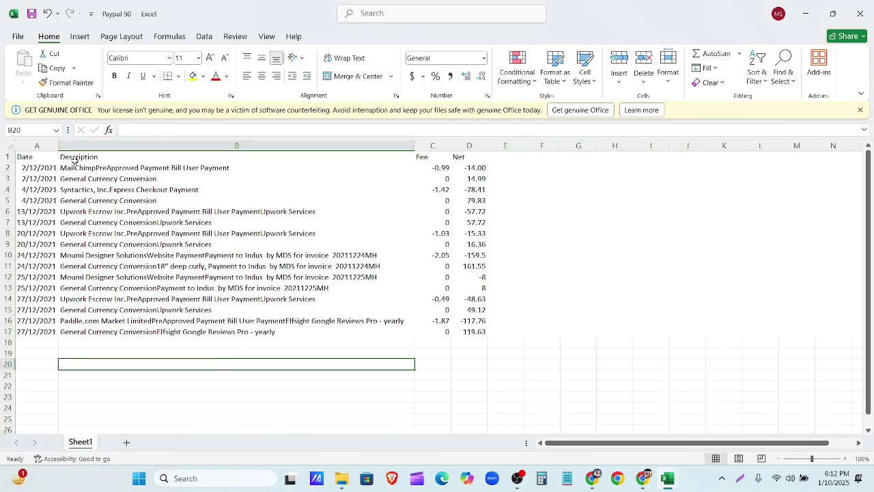
pyautogui.click(438, 146)
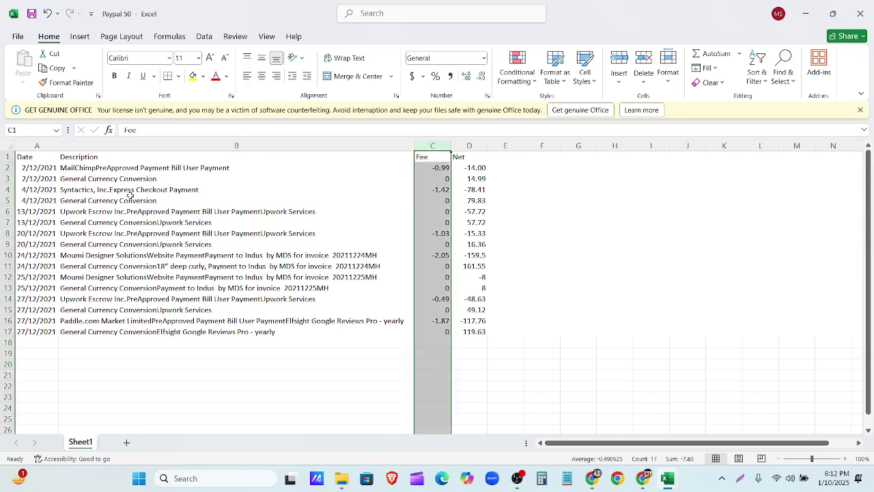
pyautogui.click(43, 145)
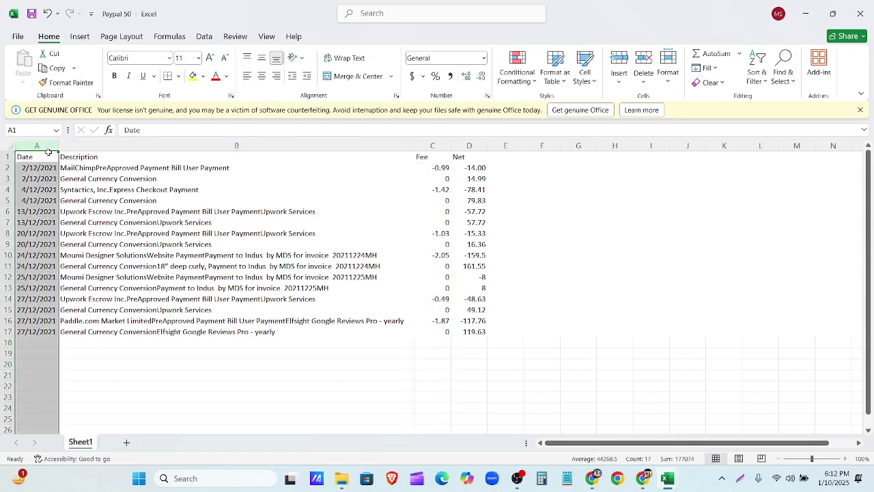
# Step: Copy the dates in A2:A17 and paste them starting at A18
pyautogui.moveTo(42, 168); pyautogui.dragTo(42, 332)
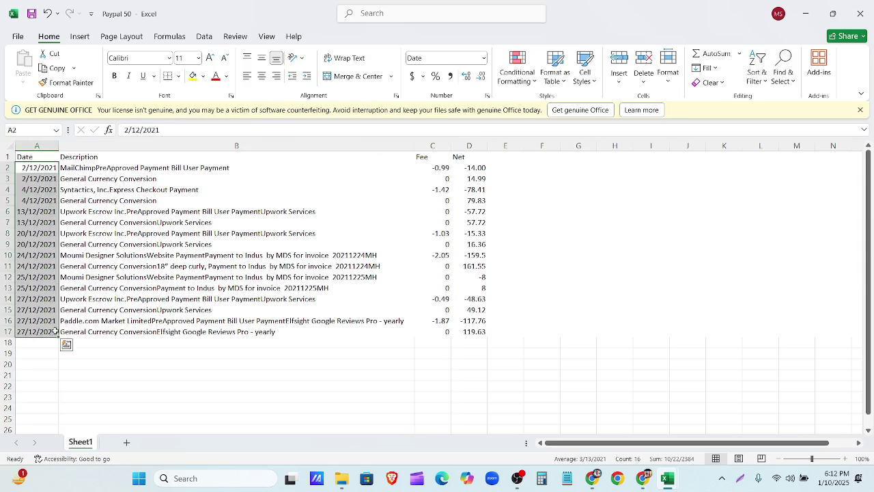
pyautogui.rightClick(46, 326)
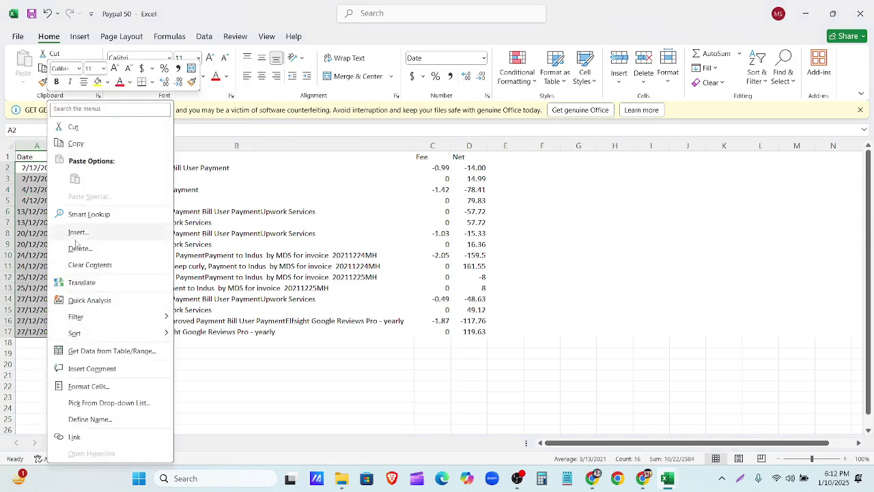
pyautogui.click(80, 144)
pyautogui.scroll(-2, 45, 273)
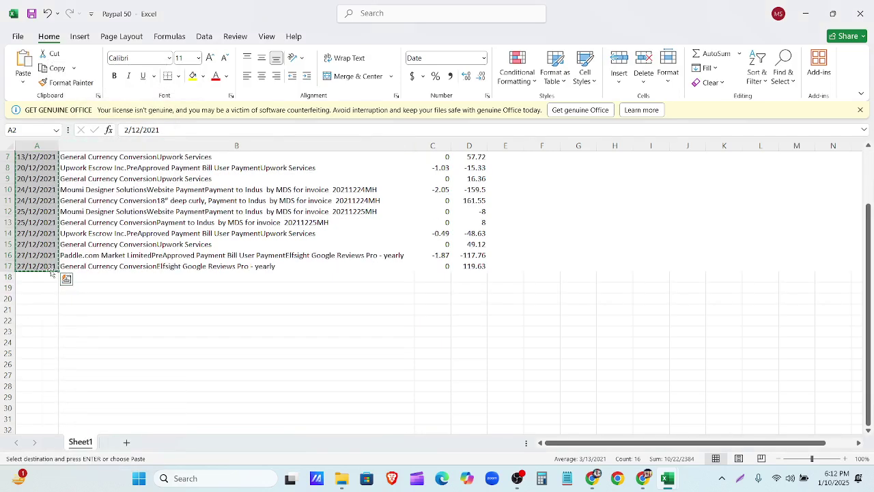
pyautogui.click(45, 276)
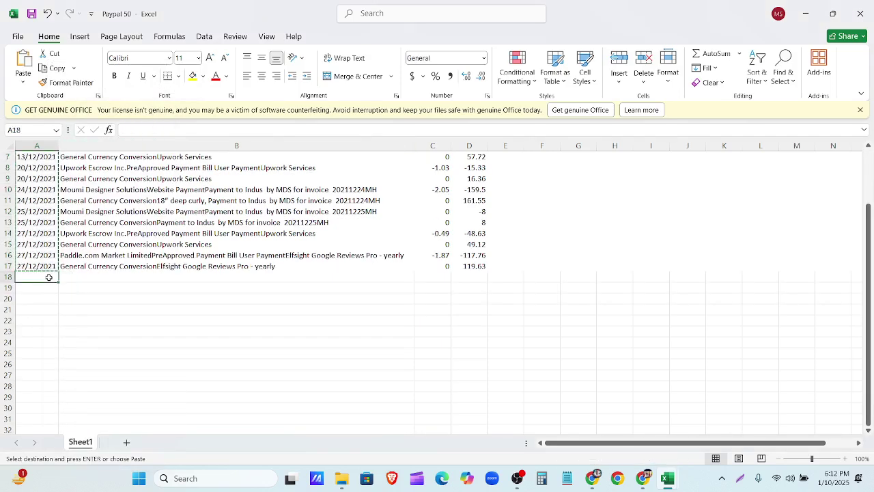
pyautogui.hotkey('ctrl', 'v')
pyautogui.scroll(1, 250, 309)
pyautogui.scroll(2, 249, 310)
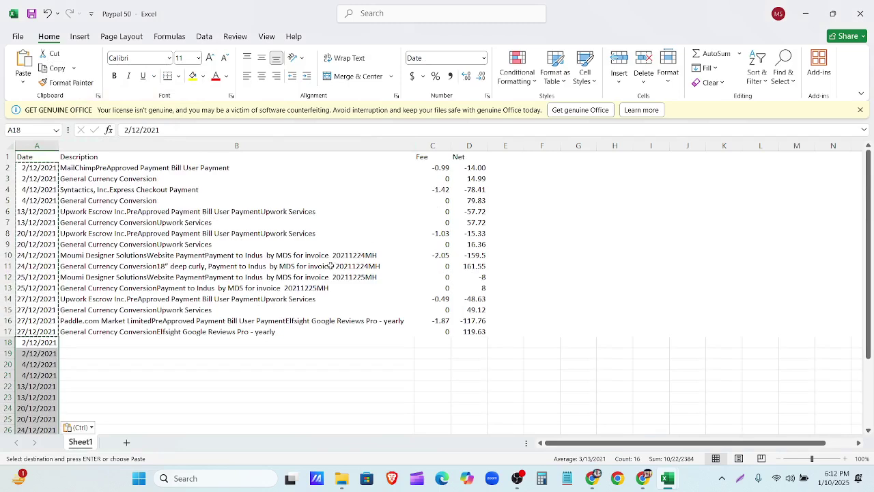
# Step: Copy the Fee amounts in C2:C17 and select C18 as the destination
pyautogui.click(435, 145)
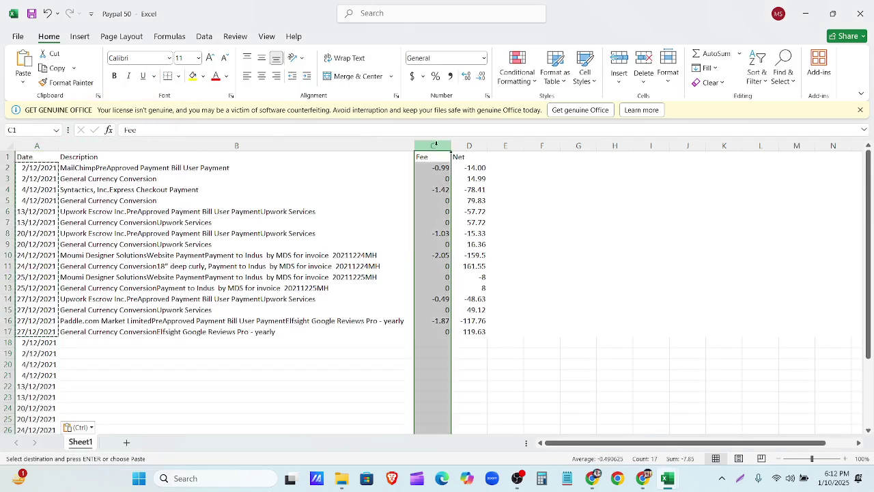
pyautogui.moveTo(437, 167); pyautogui.dragTo(436, 334)
pyautogui.hotkey('ctrl', 'c')
pyautogui.scroll(-1, 437, 334)
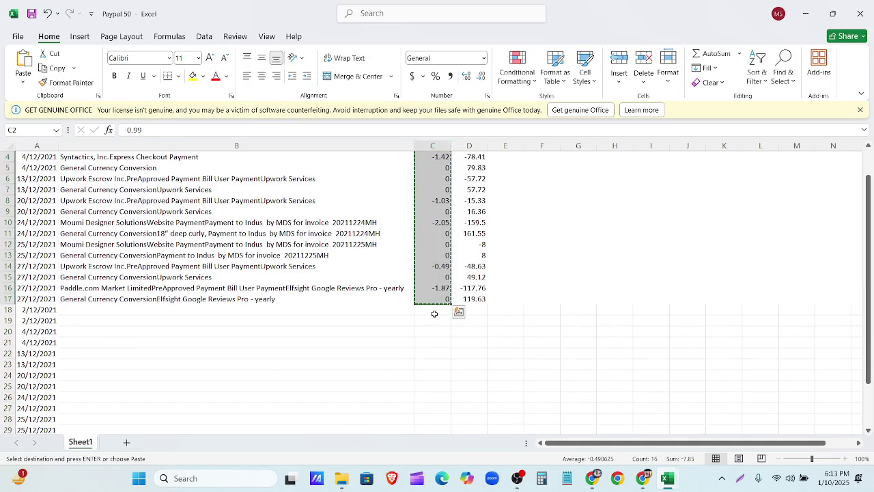
pyautogui.click(434, 309)
# Step: Place the fee amounts in D18:D33 under Net, undoing the first paste into C18
pyautogui.hotkey('ctrl', 'v')
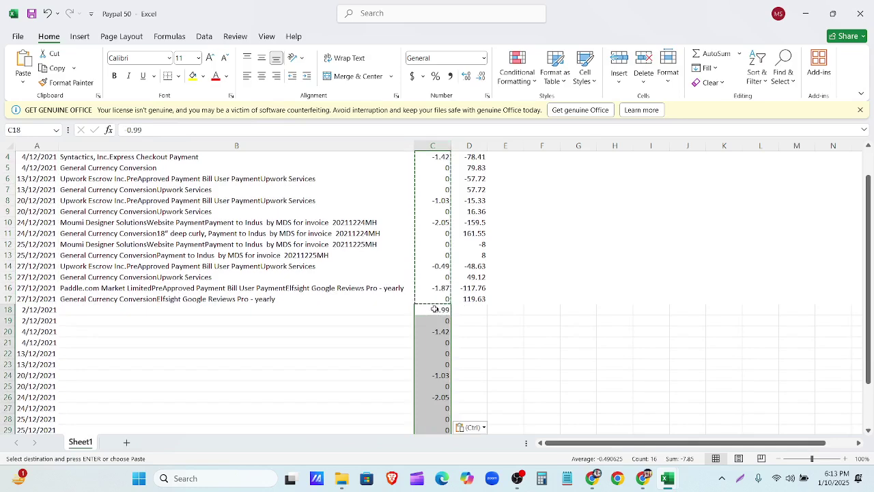
pyautogui.scroll(1, 476, 289)
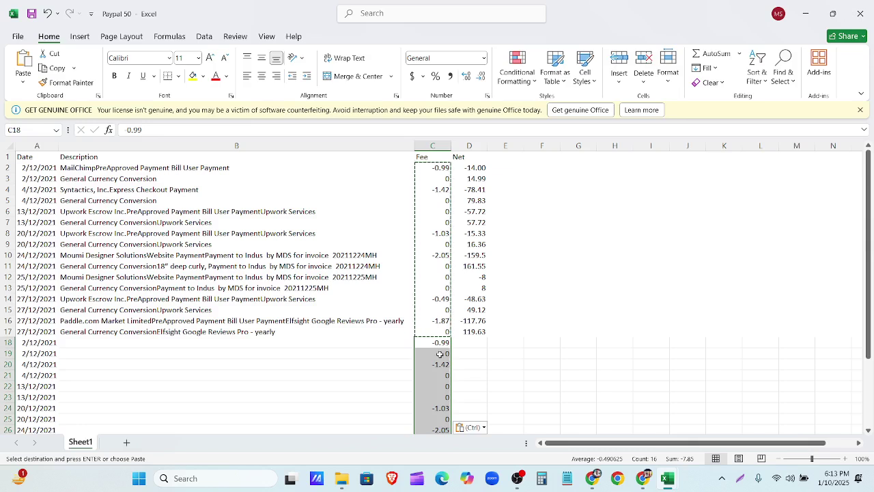
pyautogui.hotkey('ctrl', 'z')
pyautogui.click(474, 346)
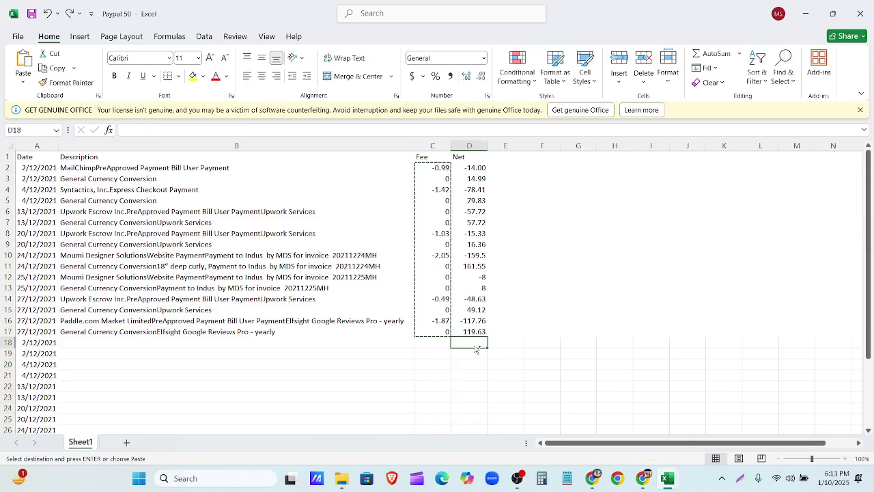
pyautogui.hotkey('ctrl', 'v')
pyautogui.press('ctrl')
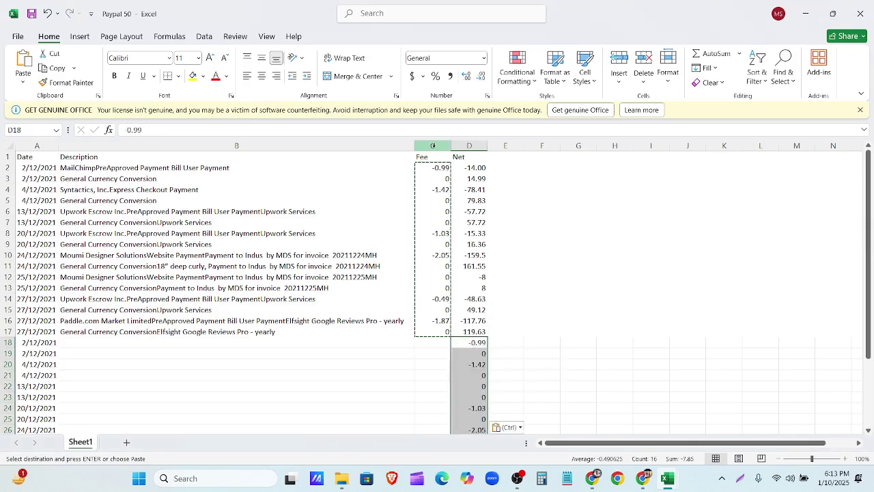
# Step: Delete the Fee column, leaving Date, Description and Net
pyautogui.rightClick(435, 146)
pyautogui.click(465, 278)
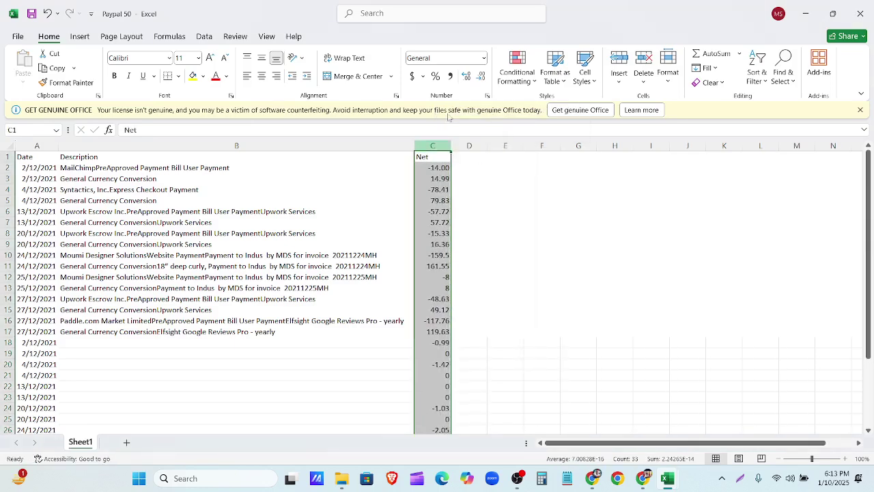
pyautogui.click(484, 286)
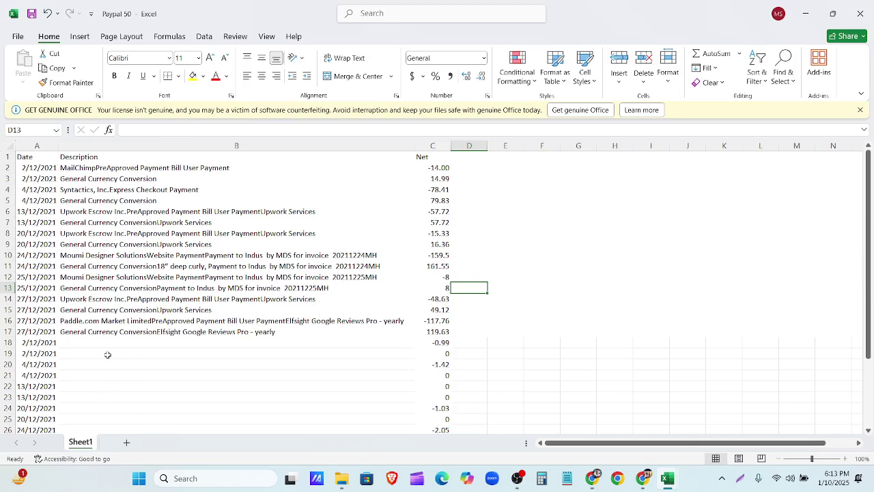
pyautogui.click(89, 333)
# Step: Enter 'Paypal Fee' in B18 and fill it down through B33
pyautogui.click(89, 342)
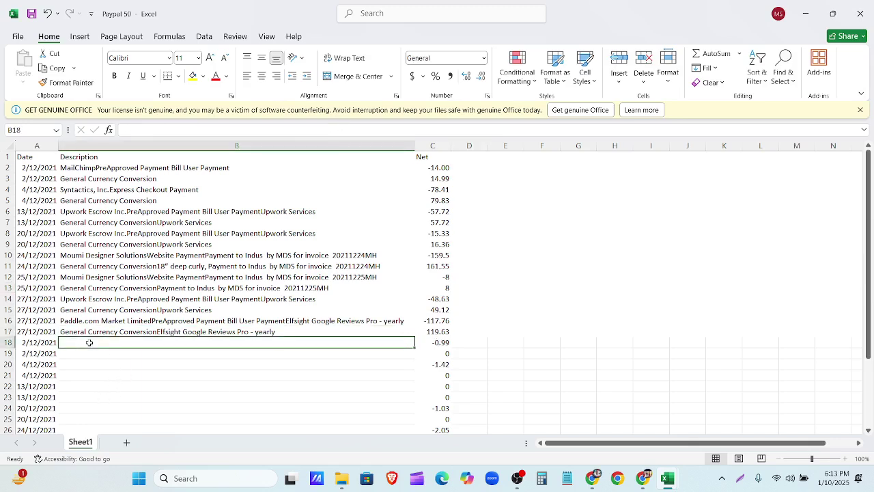
pyautogui.write('Pay')
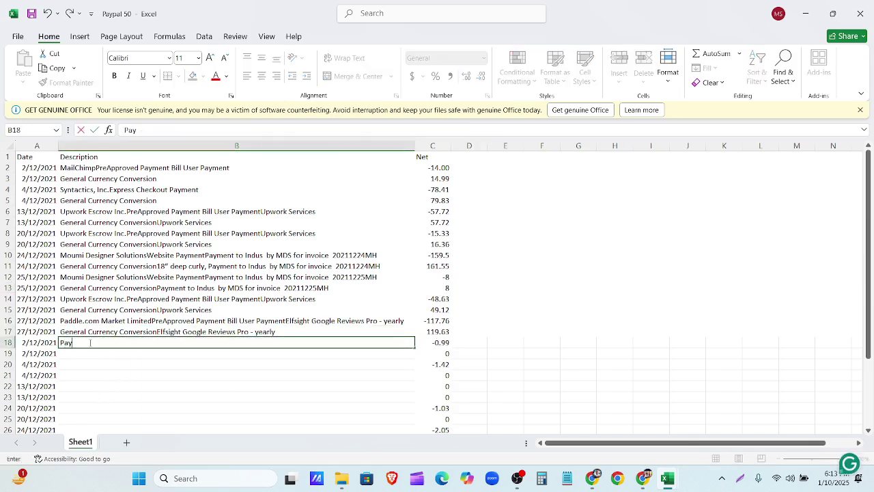
pyautogui.write('pal Fee')
pyautogui.scroll(-2, 229, 407)
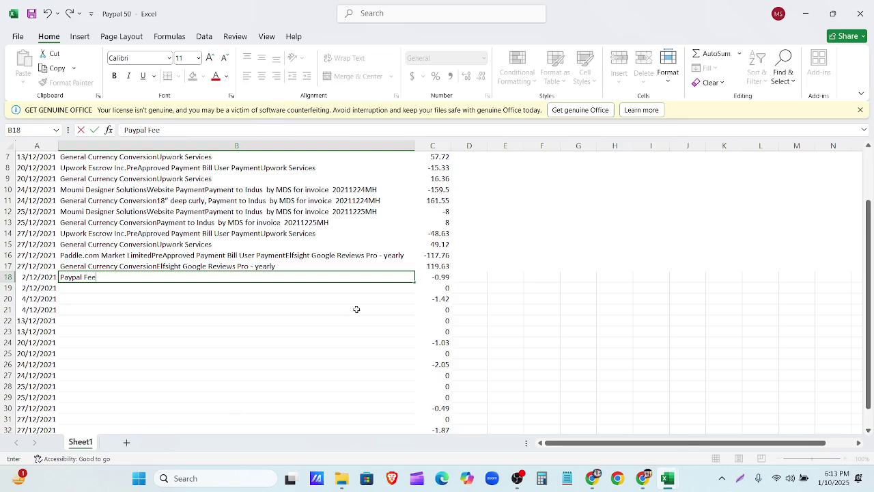
pyautogui.moveTo(414, 281); pyautogui.dragTo(417, 398)
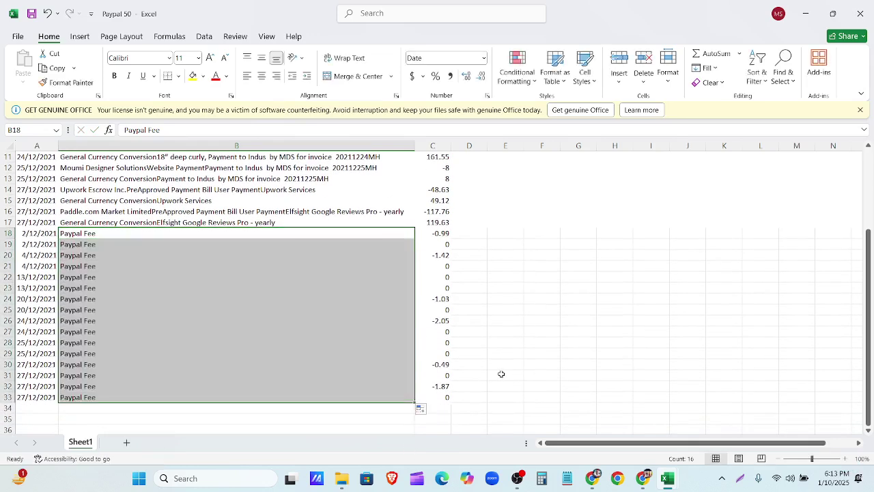
pyautogui.click(505, 365)
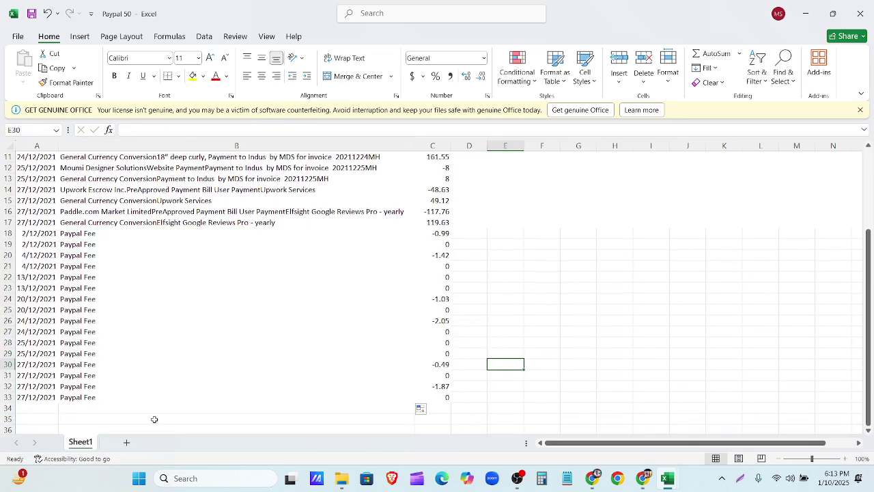
# Step: Delete the first zero-amount Paypal Fee rows, starting with rows 19 through 22
pyautogui.click(8, 244)
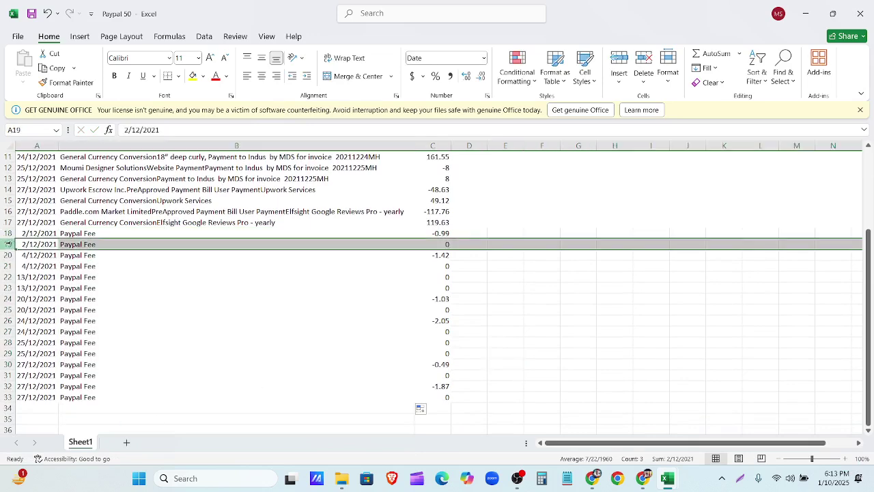
pyautogui.rightClick(8, 243)
pyautogui.click(25, 152)
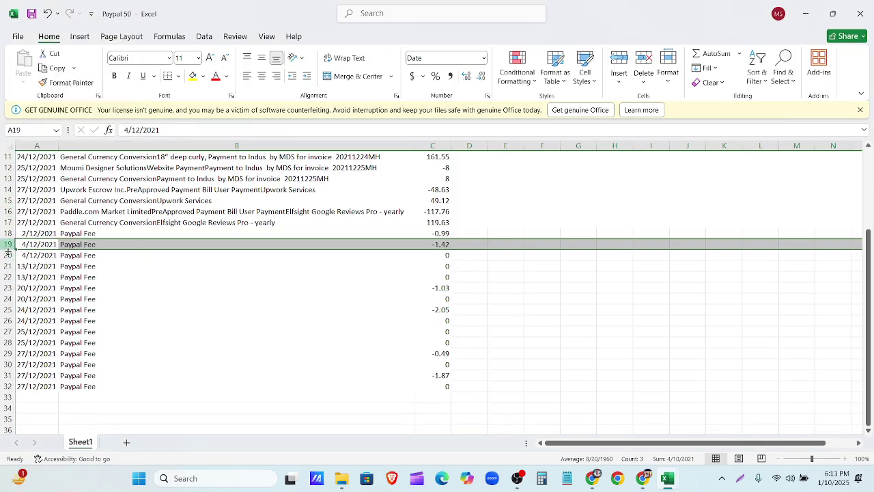
pyautogui.moveTo(8, 255); pyautogui.dragTo(7, 277)
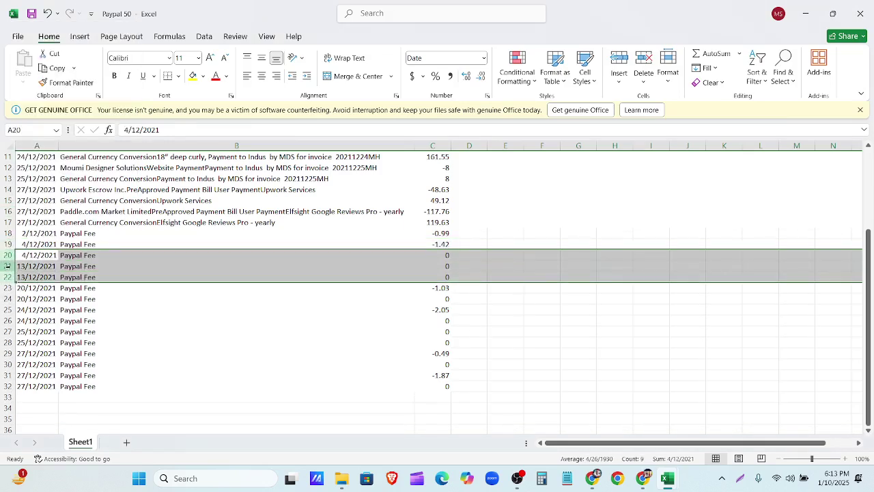
pyautogui.rightClick(7, 267)
pyautogui.click(27, 175)
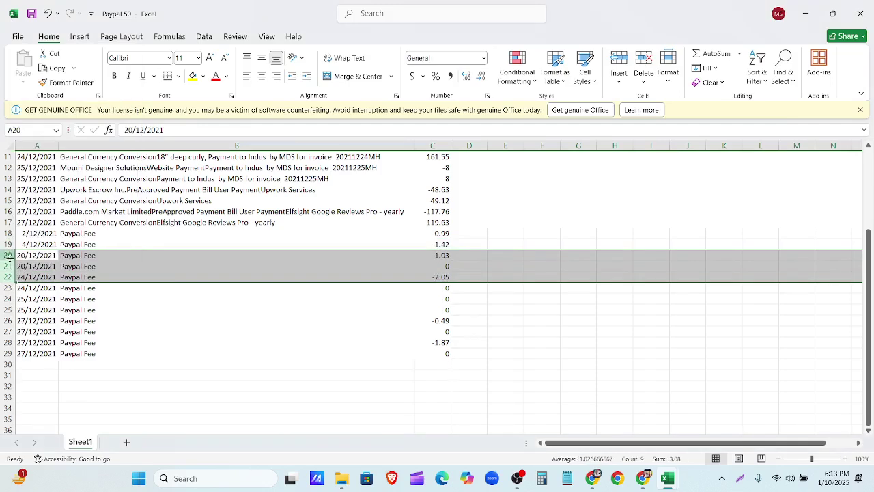
pyautogui.click(7, 267)
pyautogui.rightClick(7, 266)
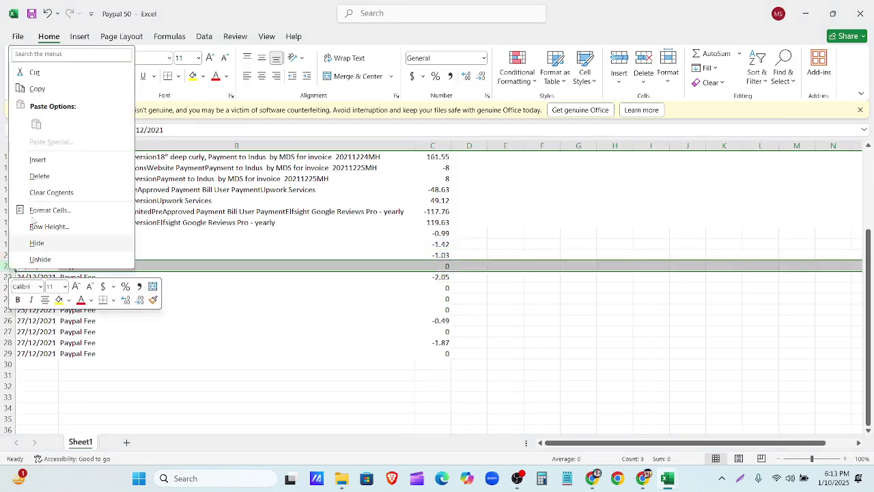
pyautogui.click(40, 176)
# Step: Delete the remaining zero-fee rows, leaving six fees from -0.99 to -1.87
pyautogui.moveTo(7, 277); pyautogui.dragTo(15, 308)
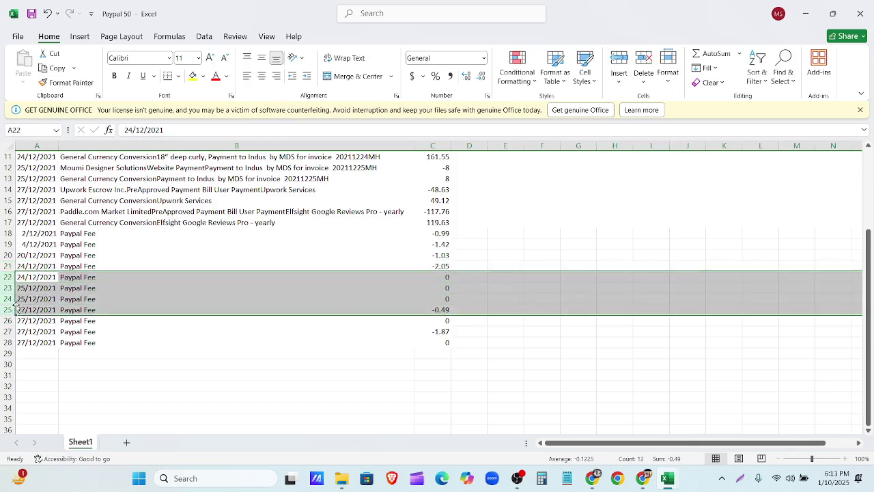
pyautogui.moveTo(9, 277); pyautogui.dragTo(11, 294)
pyautogui.rightClick(11, 294)
pyautogui.click(40, 197)
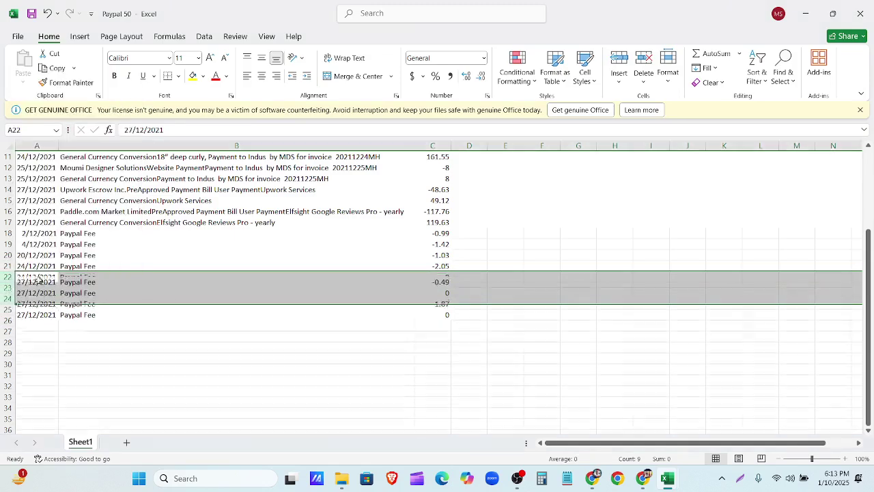
pyautogui.rightClick(8, 288)
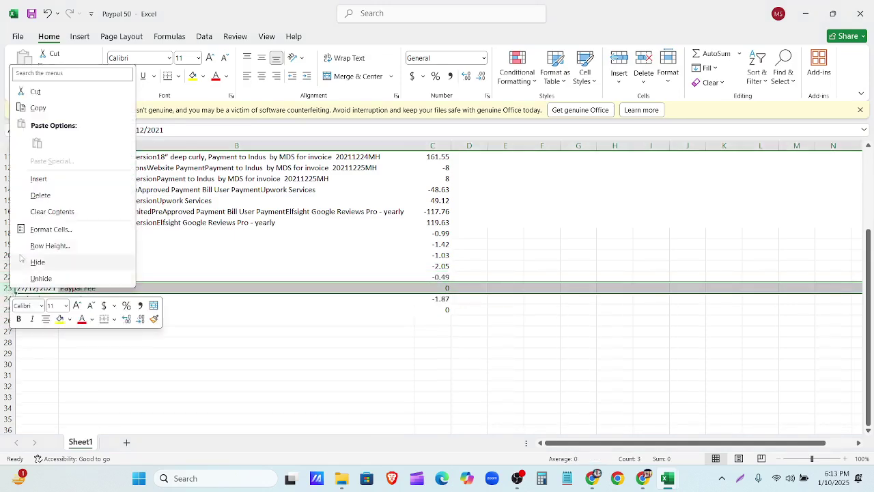
pyautogui.click(40, 196)
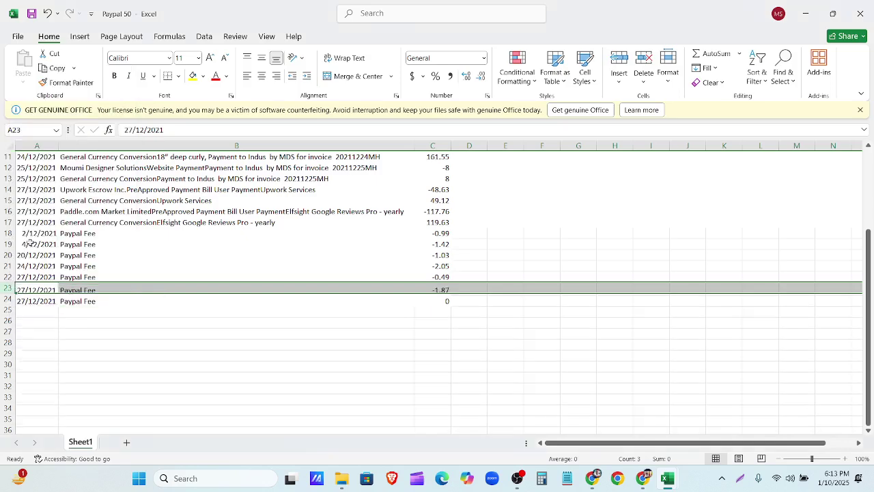
pyautogui.click(7, 299)
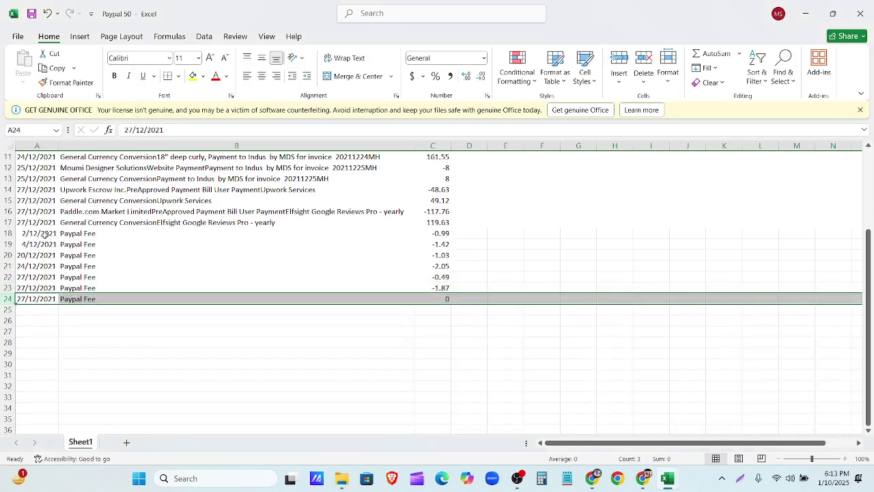
pyautogui.rightClick(7, 298)
pyautogui.click(40, 206)
pyautogui.scroll(3, 280, 353)
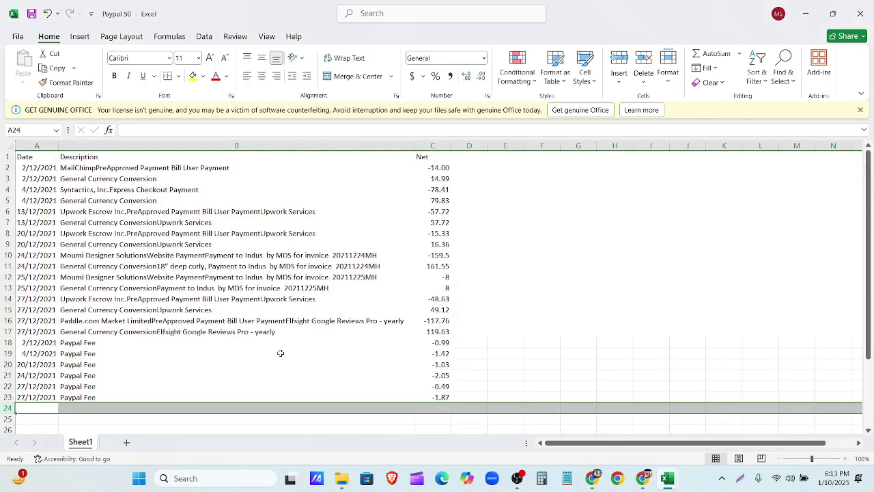
# Step: Rename the Net header in C1 to 'Amount'
pyautogui.click(381, 223)
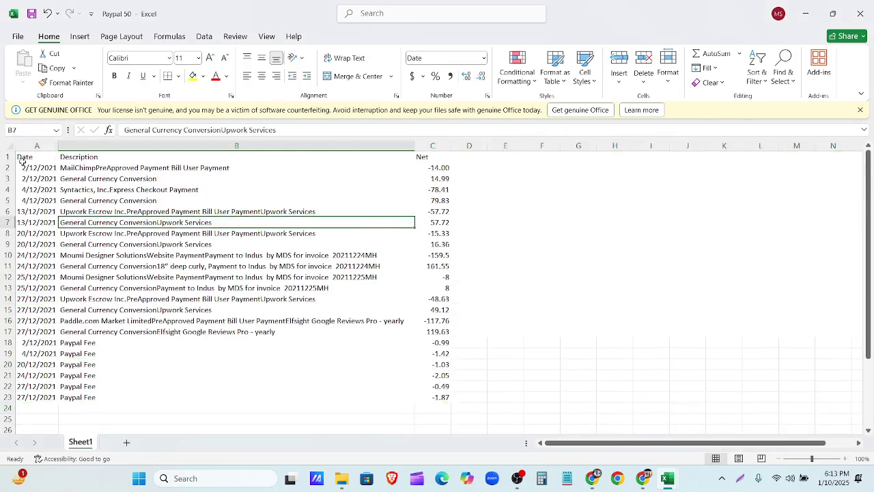
pyautogui.moveTo(23, 157); pyautogui.dragTo(429, 179)
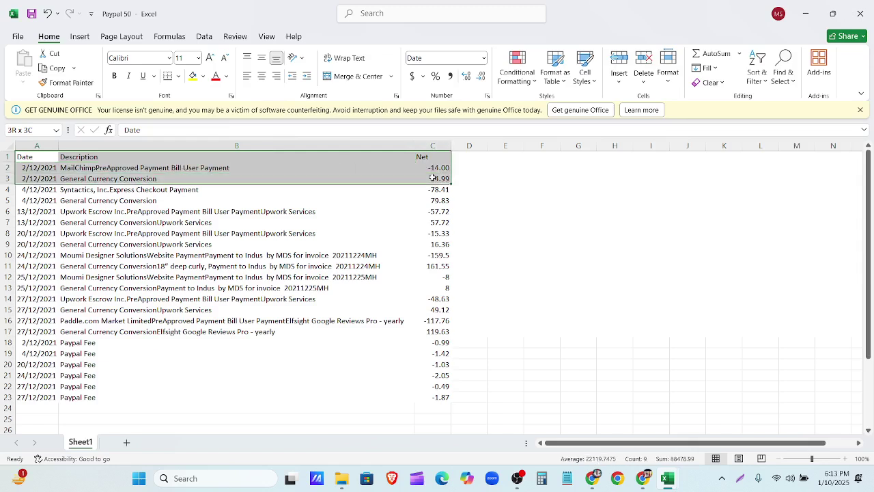
pyautogui.click(426, 156)
pyautogui.doubleClick(428, 157)
pyautogui.press('BackSpace')
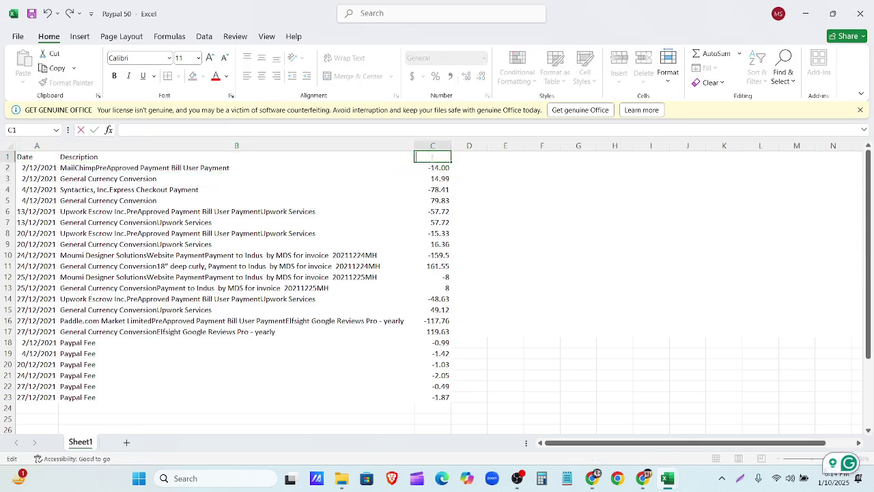
pyautogui.write('Amount')
pyautogui.click(505, 178)
# Step: Apply All Borders to the table range A1:C23
pyautogui.moveTo(25, 157); pyautogui.dragTo(440, 375)
pyautogui.click(178, 76)
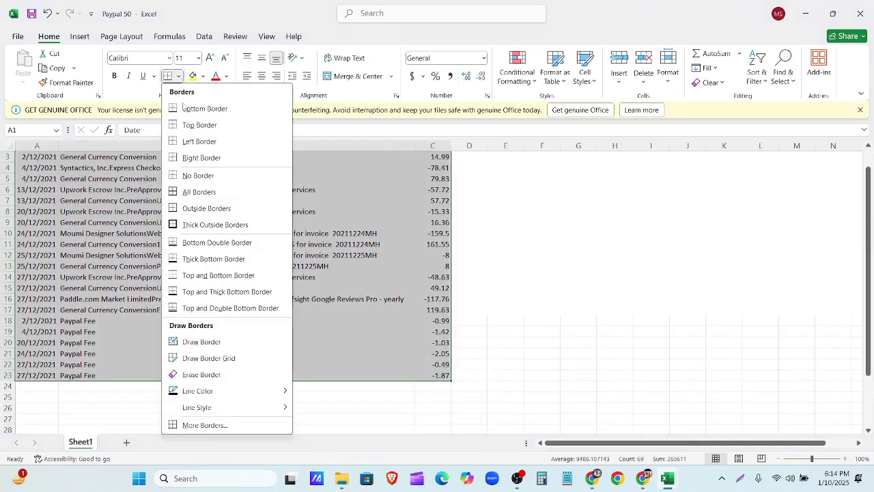
pyautogui.click(197, 191)
pyautogui.click(531, 287)
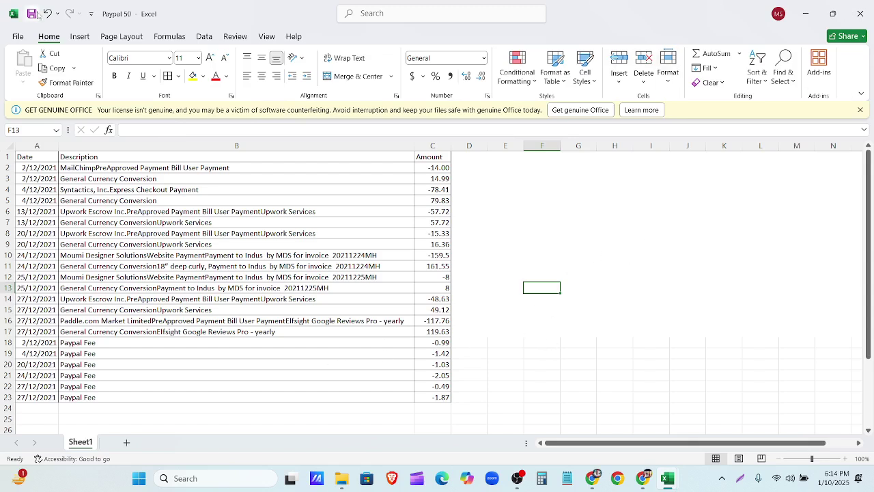
# Step: Close the Paypal 50 workbook and return to the QuickBooks window in Chrome
pyautogui.click(860, 13)
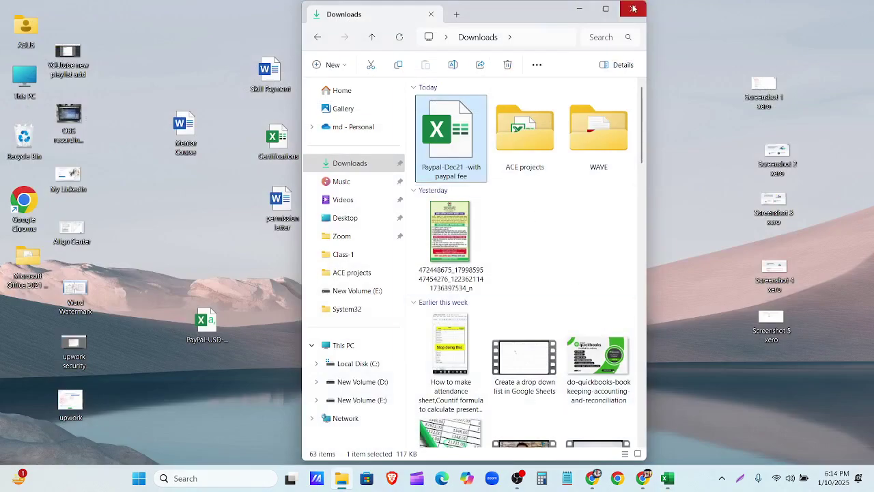
pyautogui.click(634, 8)
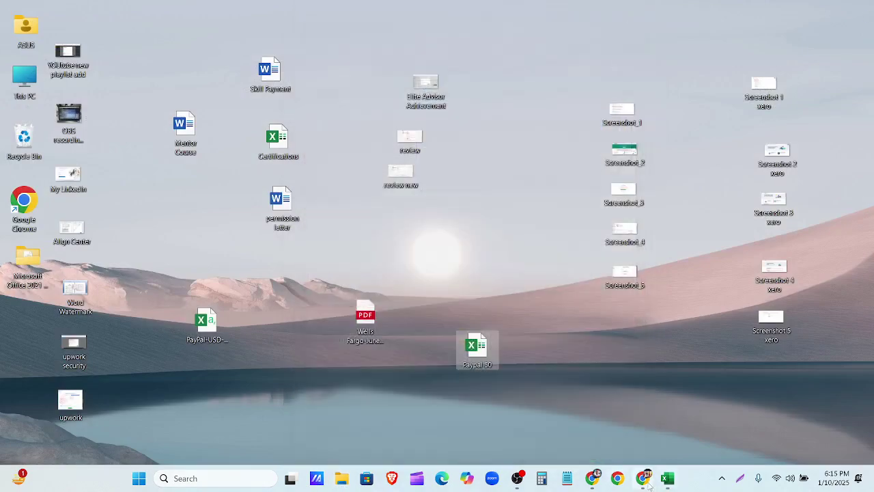
pyautogui.click(646, 483)
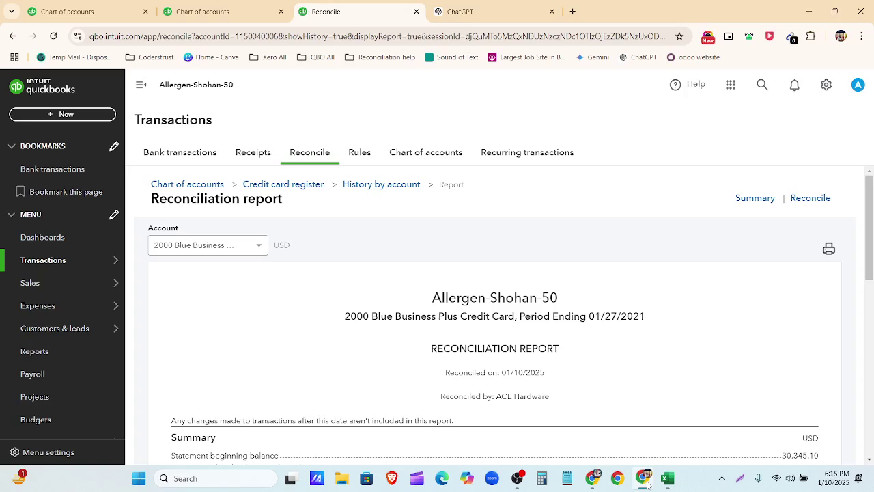
# Step: Go via Reconcile and Chart of accounts to Bank transactions for the 2000 Blue Business Plus Credit Card
pyautogui.moveTo(69, 282)
pyautogui.click(68, 267)
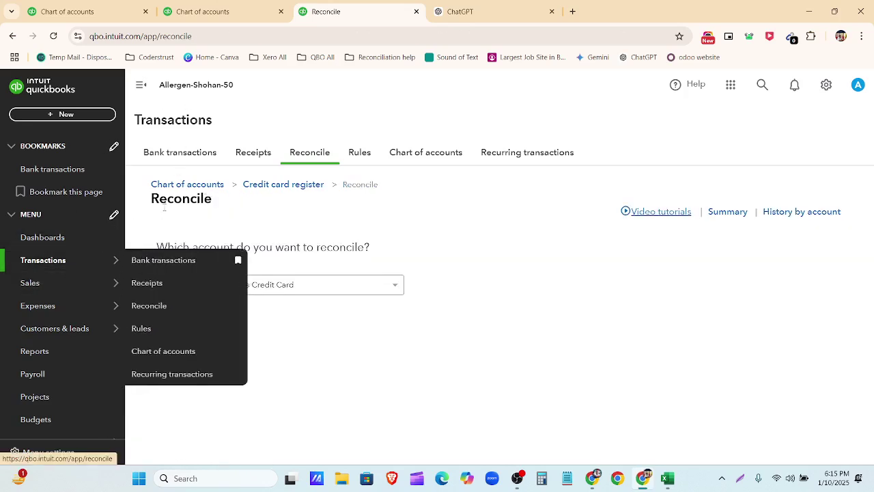
pyautogui.click(408, 157)
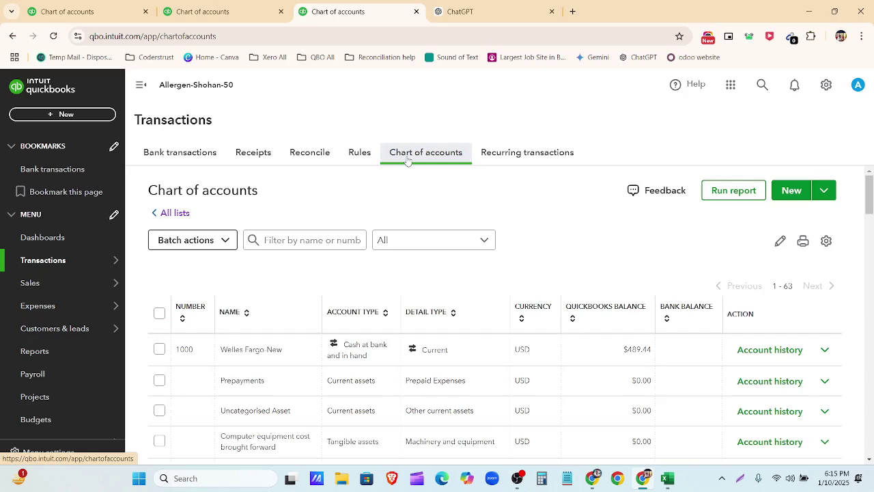
pyautogui.click(205, 160)
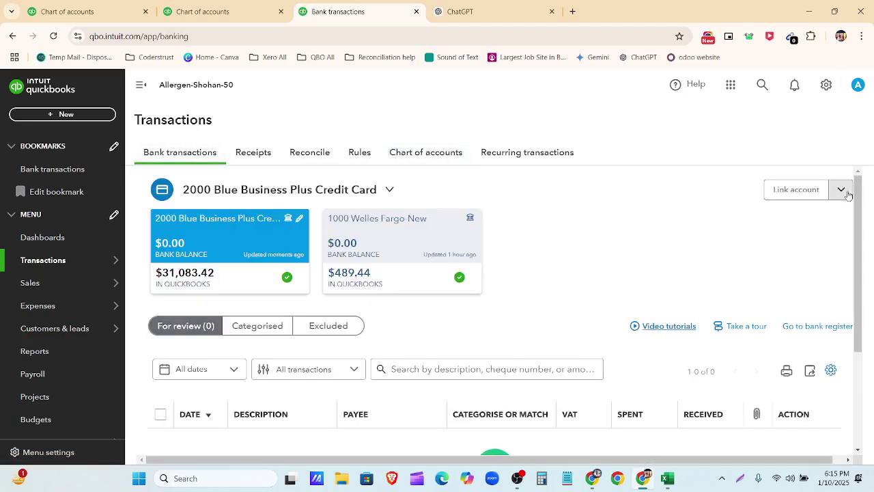
# Step: Choose Upload from file under Link account, close Paypal-Dec21 with Don't Save, and return to Chart of accounts
pyautogui.click(842, 189)
pyautogui.click(795, 214)
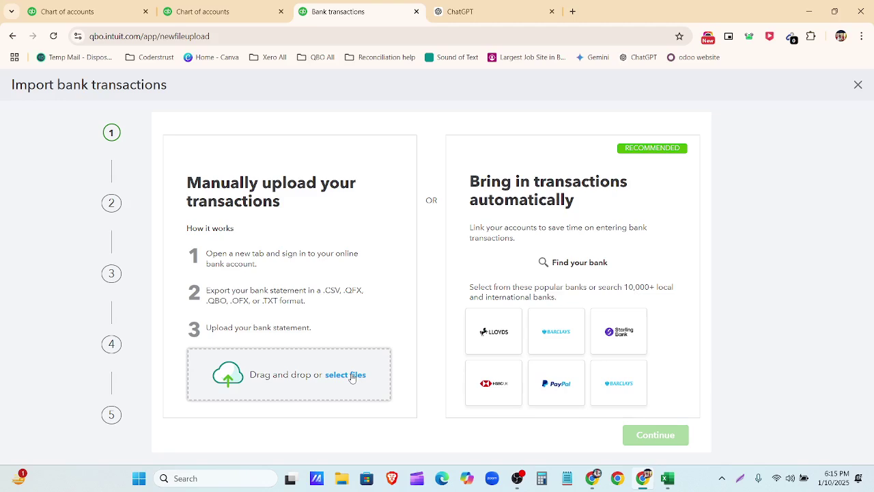
pyautogui.click(671, 486)
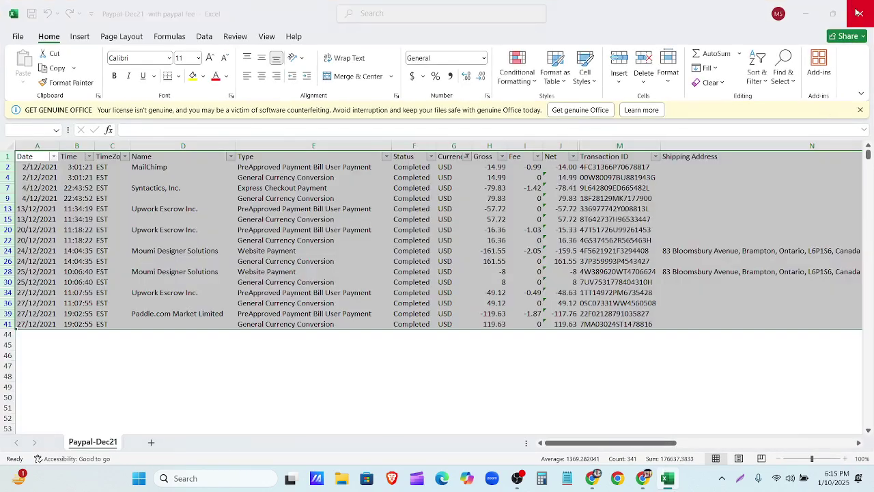
pyautogui.click(858, 12)
pyautogui.click(465, 323)
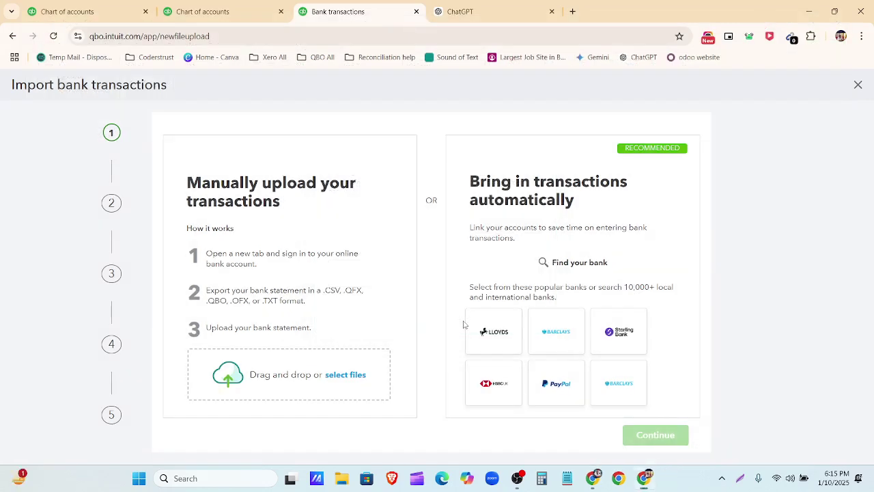
pyautogui.click(224, 12)
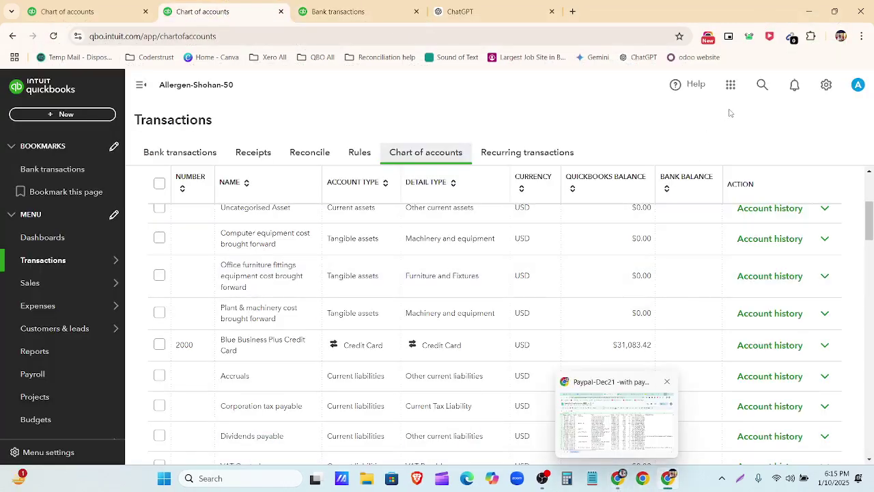
pyautogui.scroll(3, 835, 230)
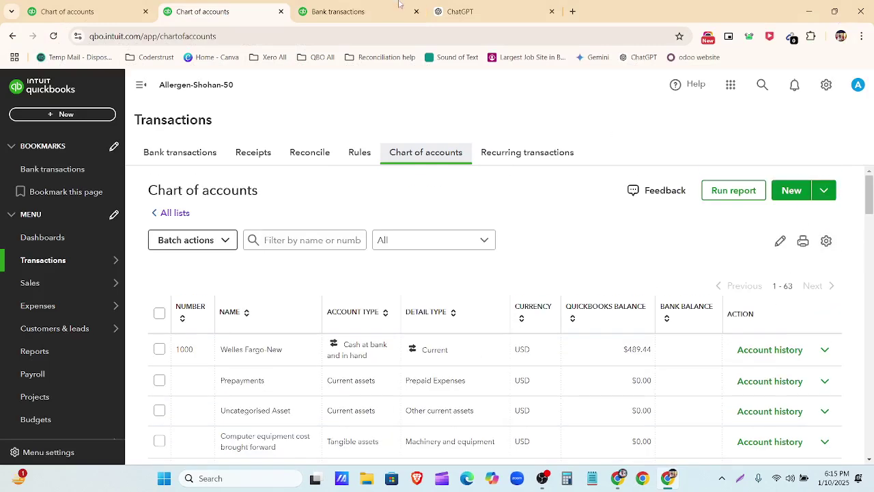
# Step: Delete the Paypal 50, Wells Fargo PDF and PayPal-USD-Categorization files from the desktop
pyautogui.click(551, 11)
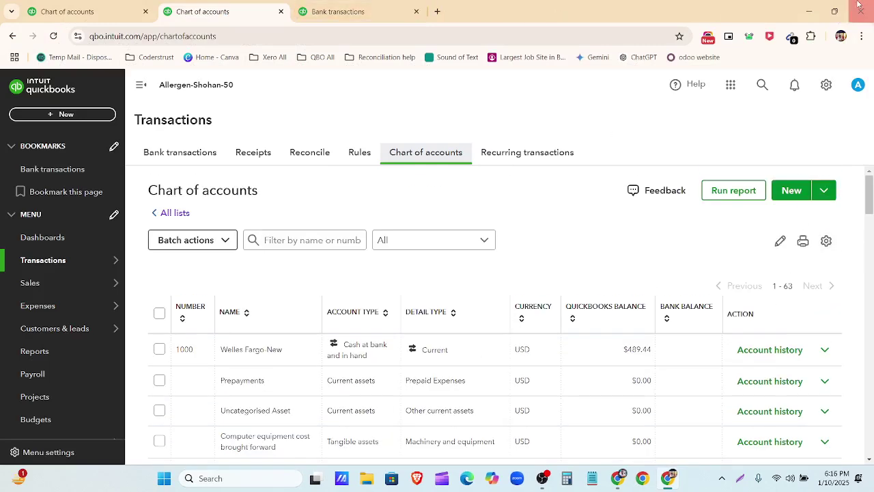
pyautogui.click(809, 12)
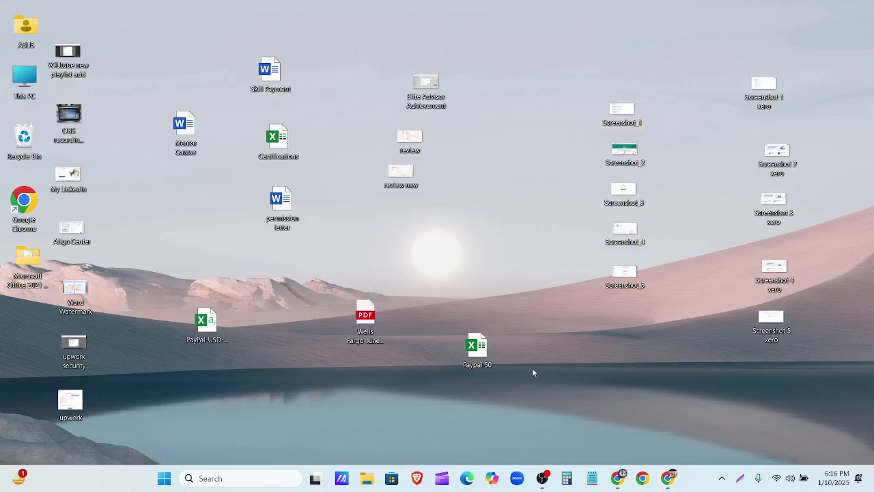
pyautogui.click(486, 363)
pyautogui.press('Delete')
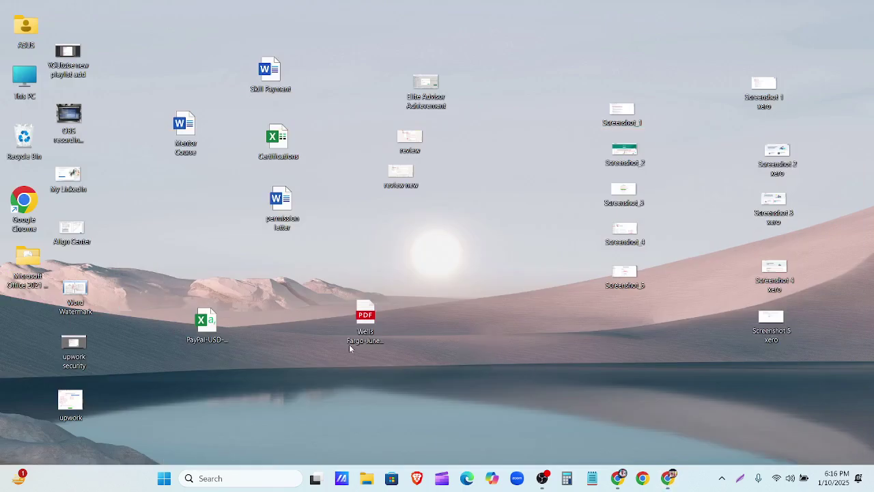
pyautogui.click(377, 326)
pyautogui.press('Delete')
pyautogui.click(207, 322)
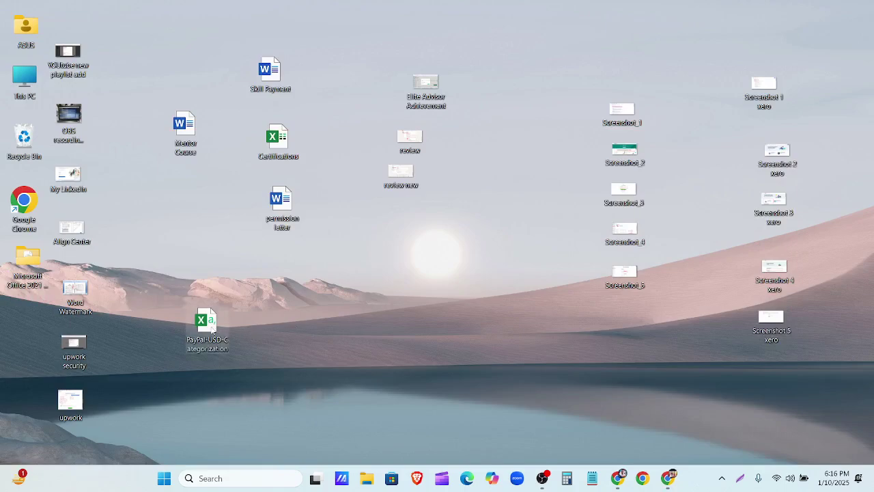
pyautogui.press('Delete')
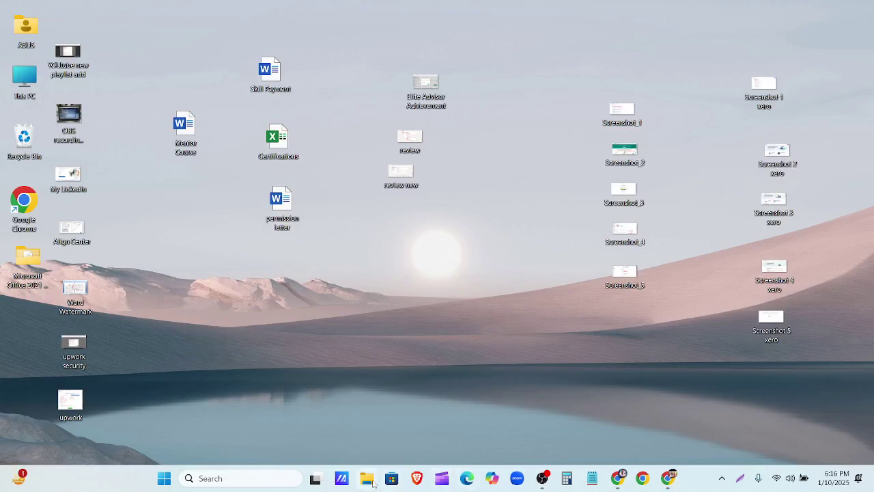
# Step: Delete the Paypal-Dec21 file from the Downloads folder in File Explorer
pyautogui.click(367, 478)
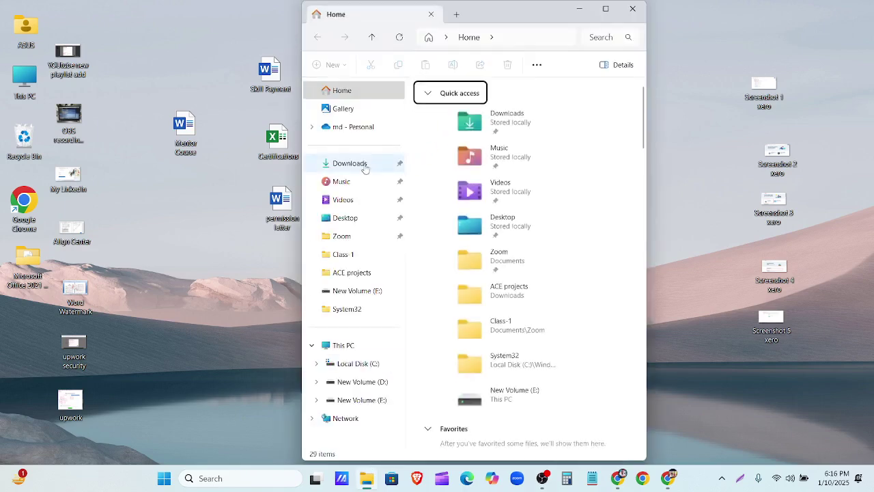
pyautogui.click(367, 168)
pyautogui.click(442, 169)
pyautogui.press('Delete')
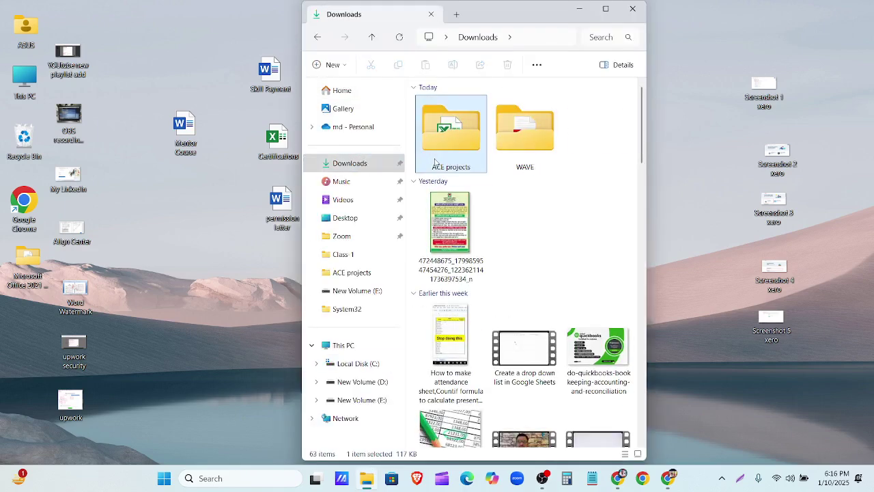
pyautogui.click(633, 9)
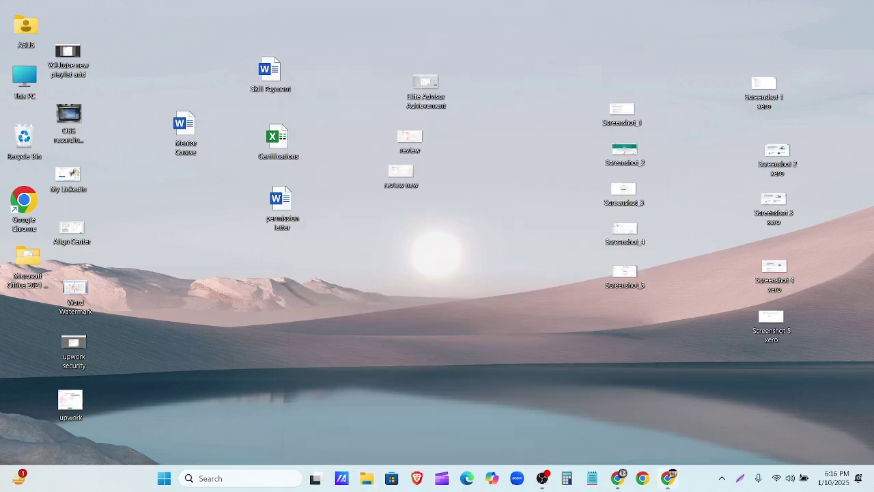
# Step: Close the duplicate Paypal-Dec21 spreadsheet tabs in the browser
pyautogui.click(668, 478)
pyautogui.click(618, 477)
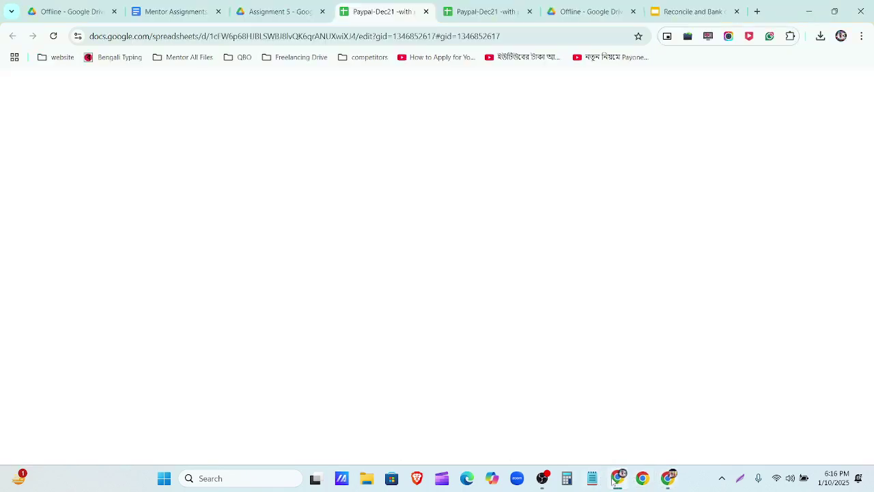
pyautogui.click(462, 13)
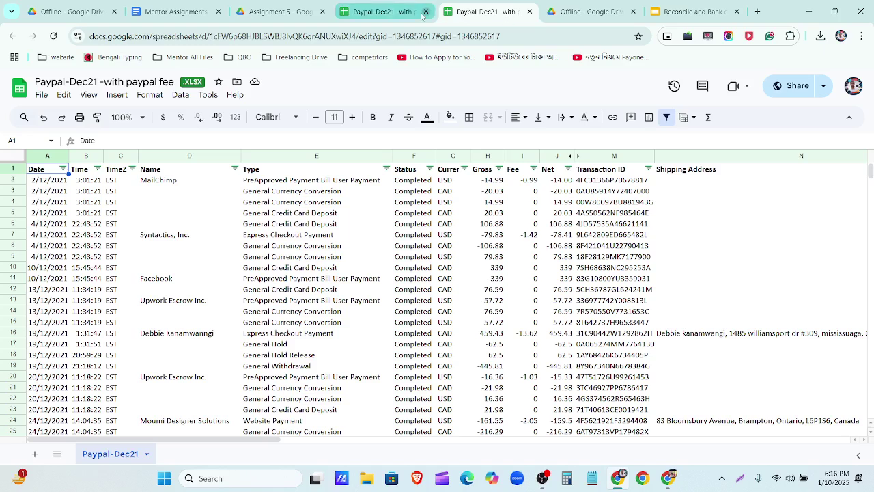
pyautogui.click(415, 13)
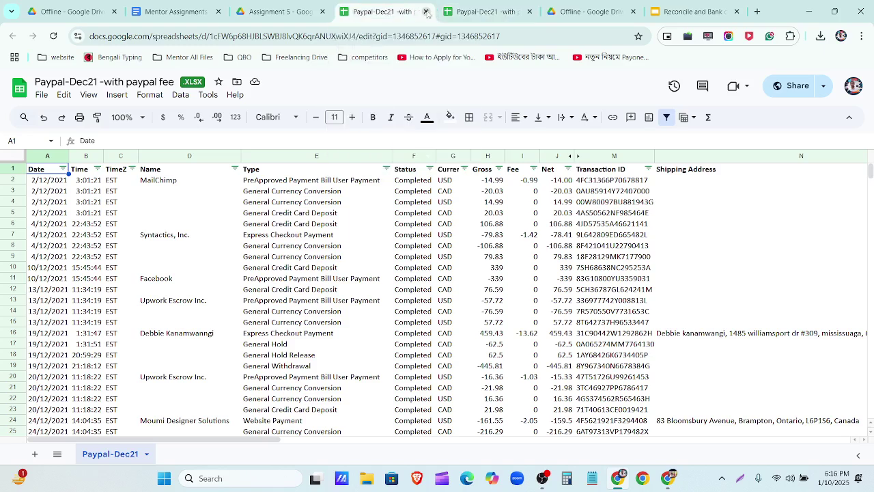
pyautogui.click(425, 12)
pyautogui.click(426, 12)
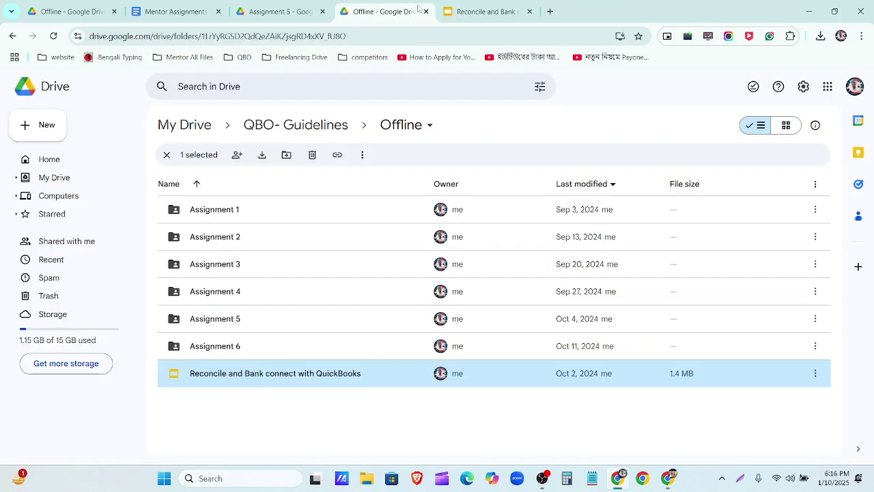
# Step: Read item 5 on taking access from a client in Mentor Assignments, then return to Chart of accounts
pyautogui.click(392, 9)
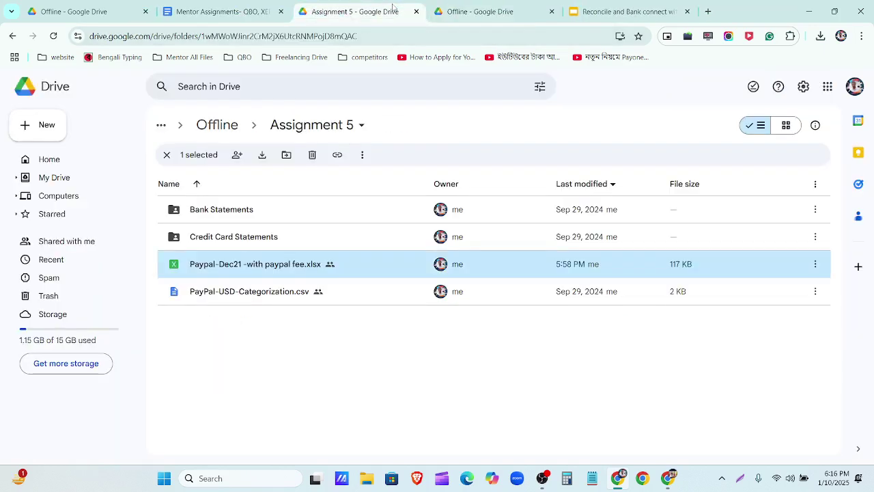
pyautogui.click(260, 8)
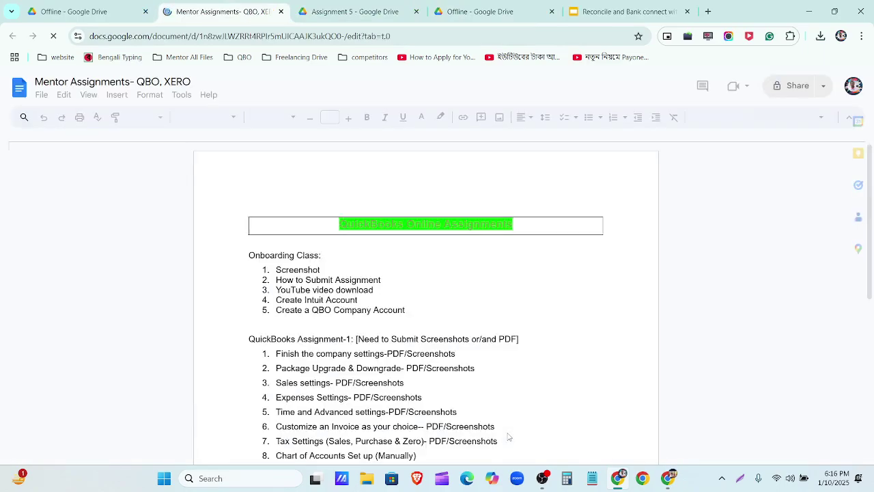
pyautogui.scroll(-5, 449, 389)
pyautogui.scroll(-10, 449, 394)
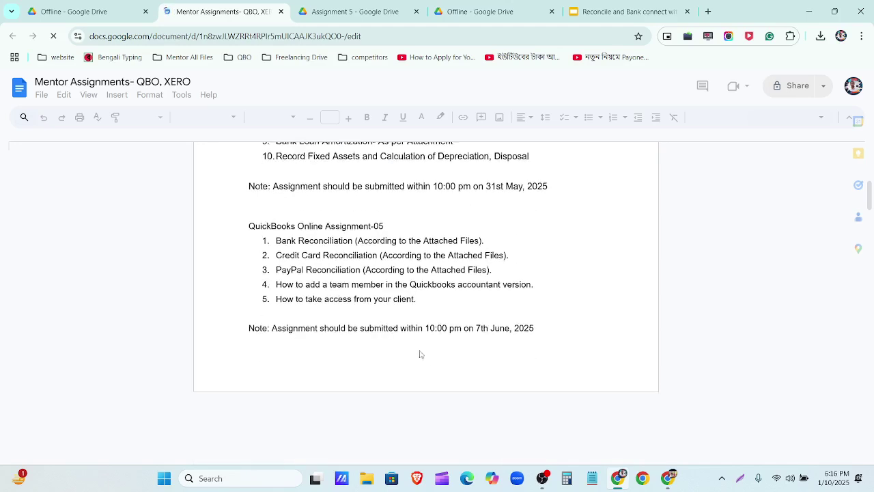
pyautogui.scroll(-5, 396, 293)
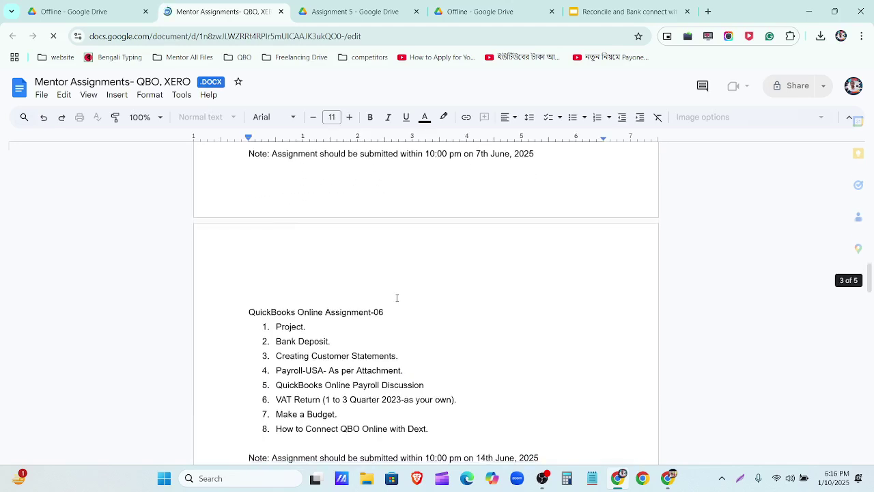
pyautogui.scroll(4, 396, 273)
pyautogui.scroll(1, 431, 310)
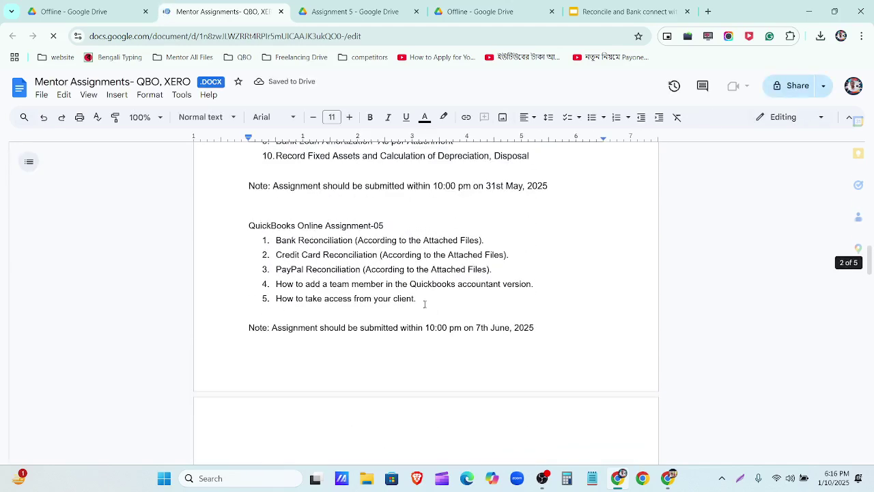
pyautogui.moveTo(260, 299); pyautogui.dragTo(403, 298)
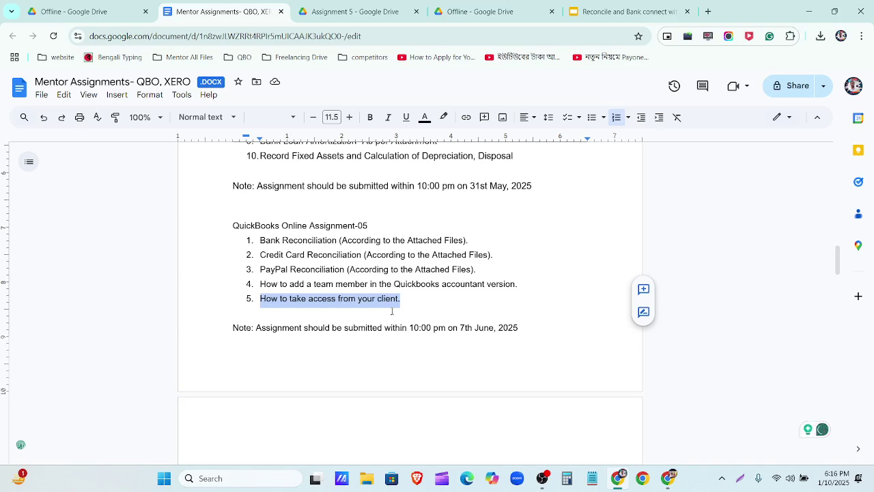
pyautogui.click(670, 479)
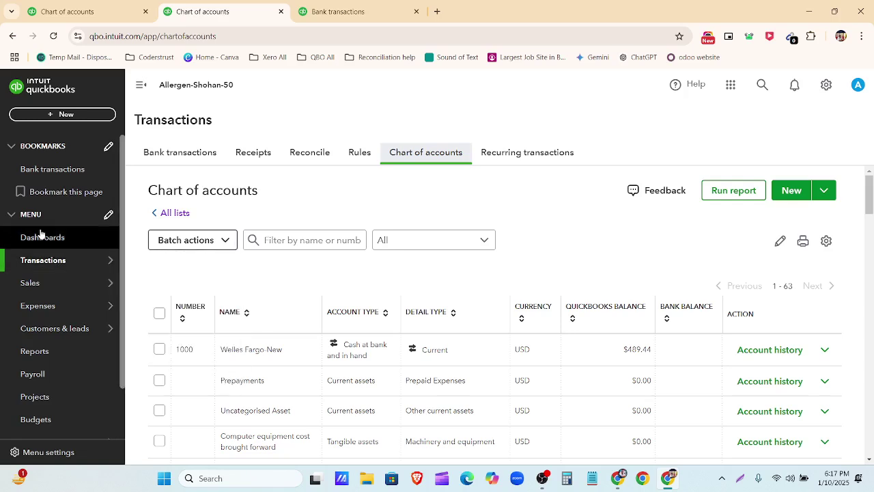
# Step: Go to the My accountant page from the sidebar and add a new browser tab beside it
pyautogui.scroll(-2, 55, 342)
pyautogui.moveTo(86, 217)
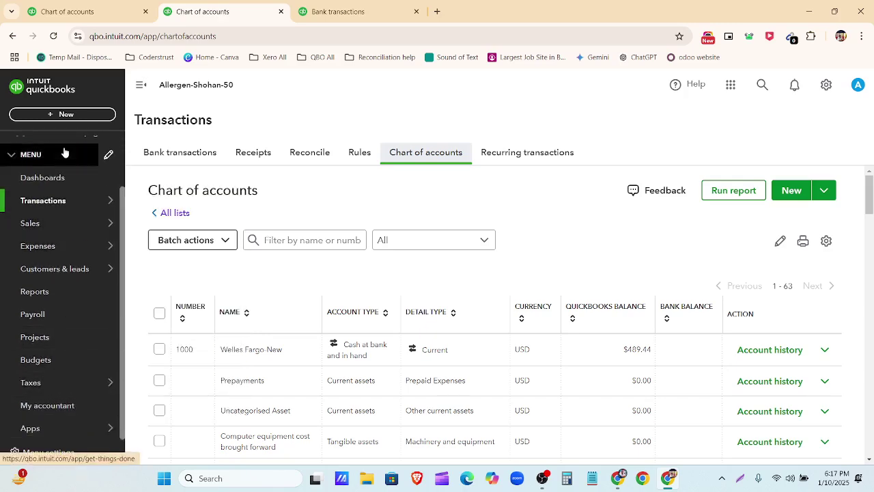
pyautogui.click(31, 412)
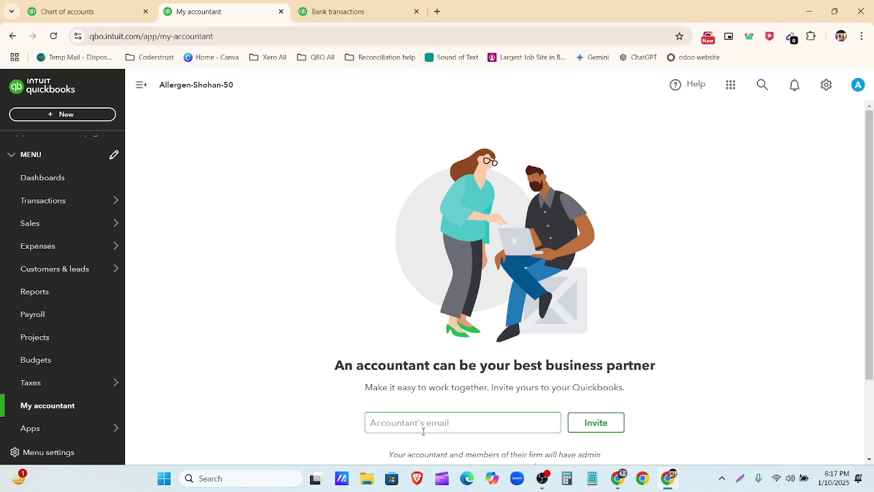
pyautogui.click(437, 12)
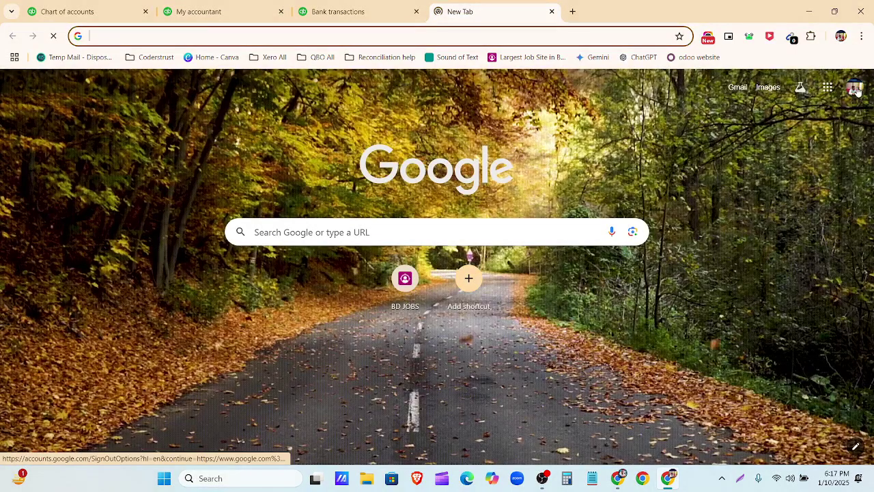
# Step: Copy the signed-in account's email from the Google profile panel and launch another Chrome window
pyautogui.click(855, 92)
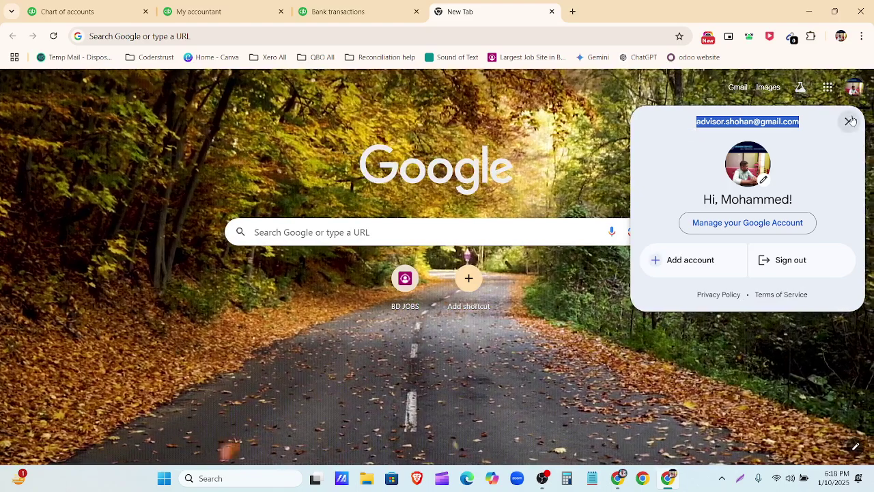
pyautogui.click(850, 121)
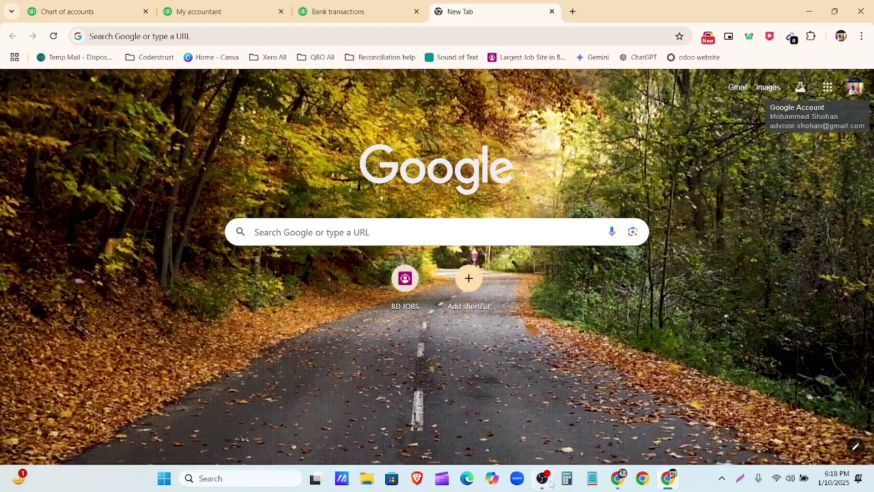
pyautogui.moveTo(544, 480)
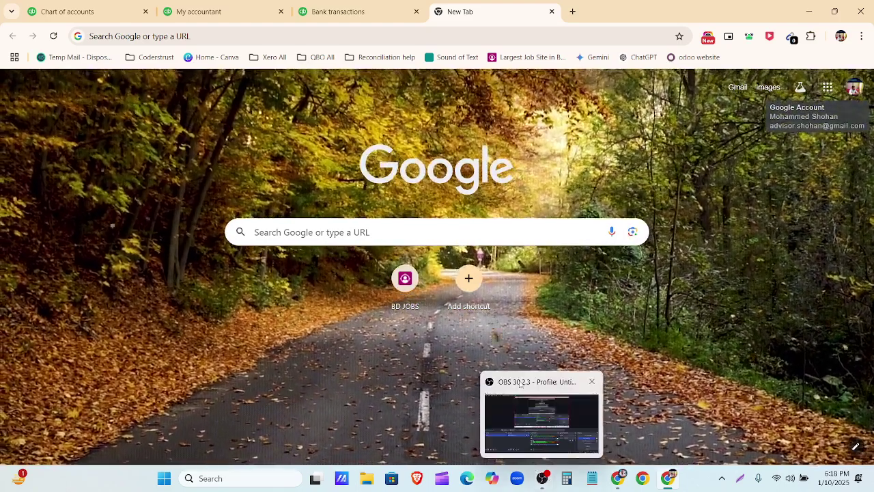
pyautogui.click(520, 384)
pyautogui.click(520, 385)
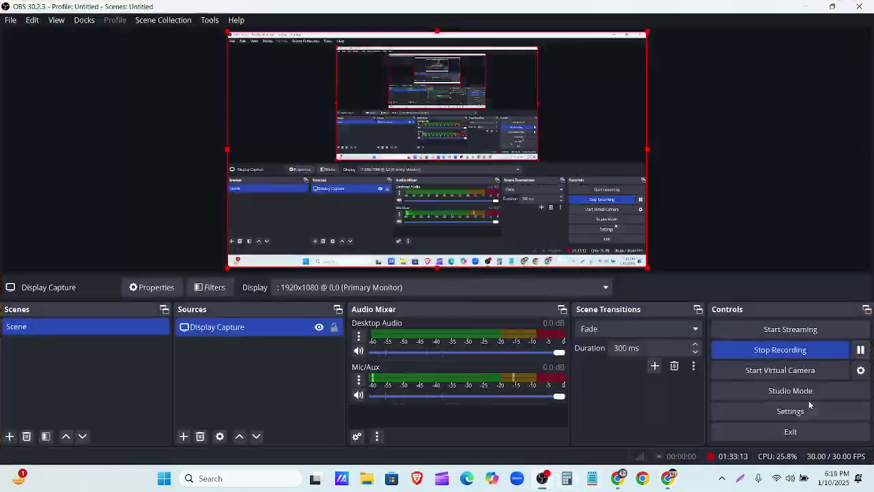
pyautogui.click(544, 479)
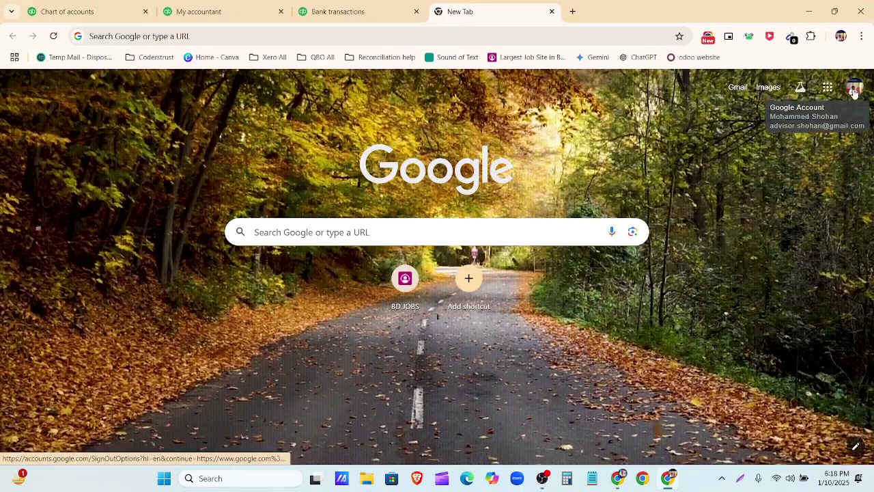
pyautogui.click(854, 93)
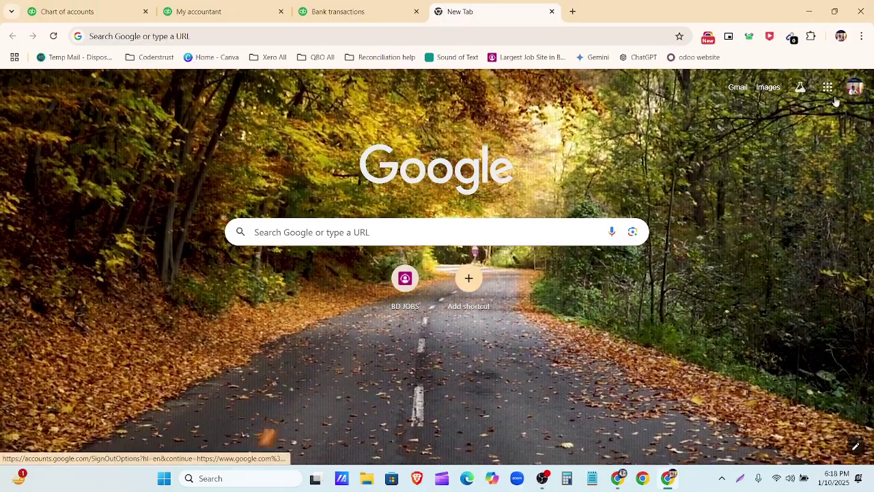
pyautogui.moveTo(696, 122); pyautogui.dragTo(803, 129)
pyautogui.hotkey('ctrl', 'c')
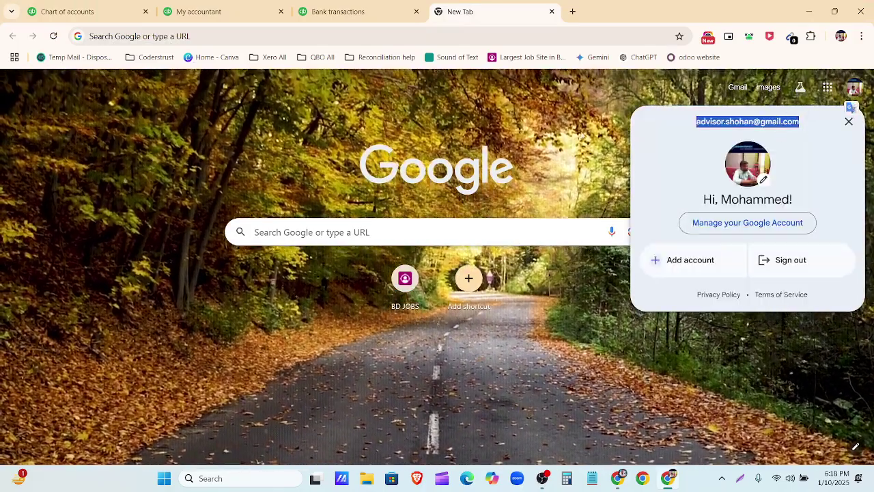
pyautogui.click(848, 122)
pyautogui.click(644, 480)
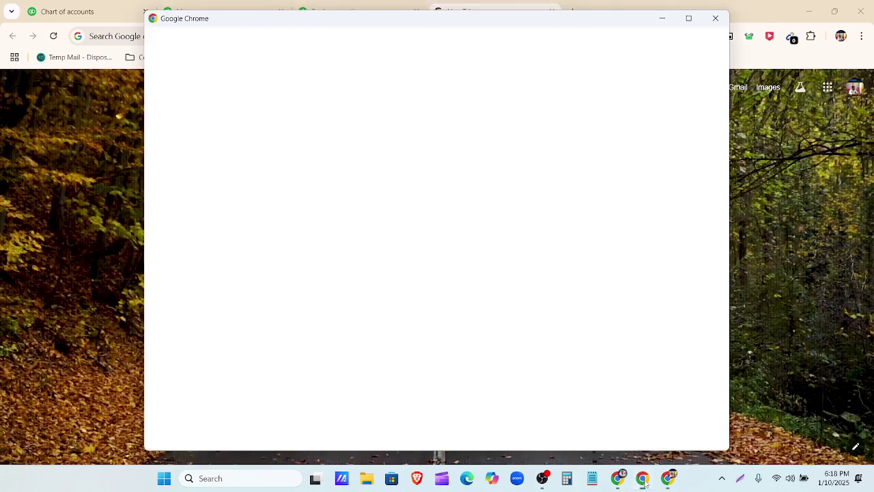
# Step: Open Messenger from the social media bookmarks under the Regular Chrome profile
pyautogui.scroll(-2, 378, 293)
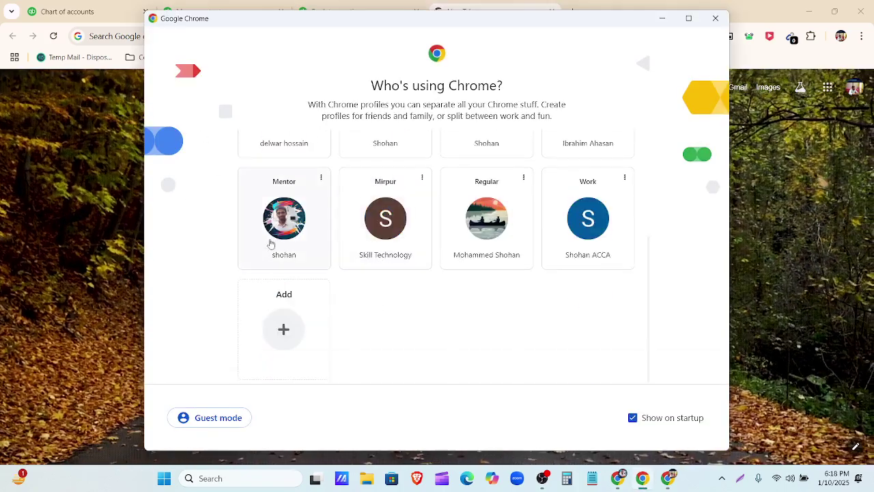
pyautogui.click(500, 231)
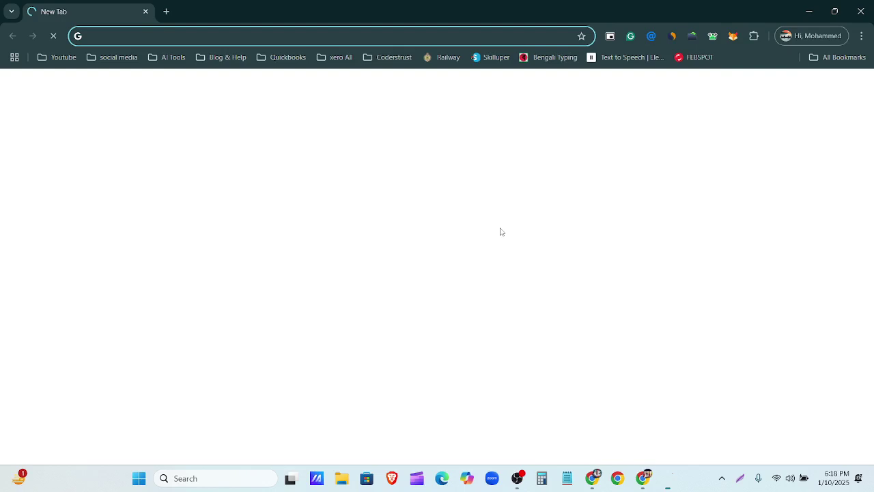
pyautogui.click(112, 58)
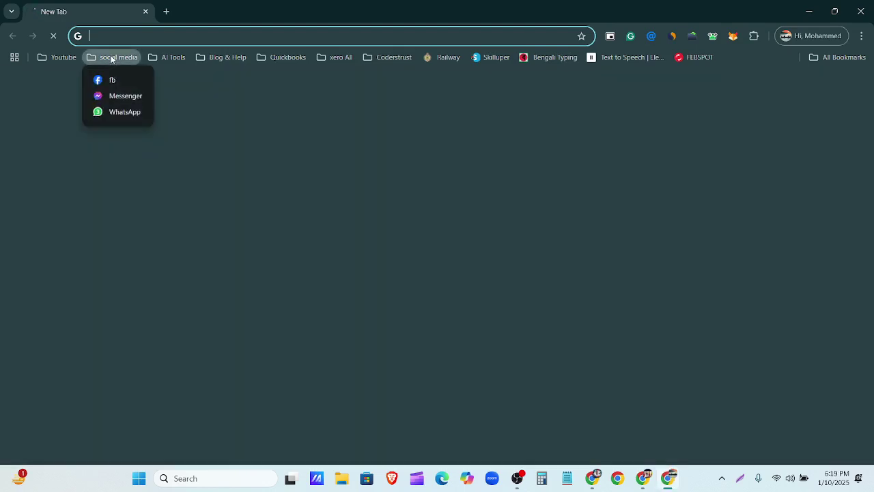
pyautogui.click(129, 113)
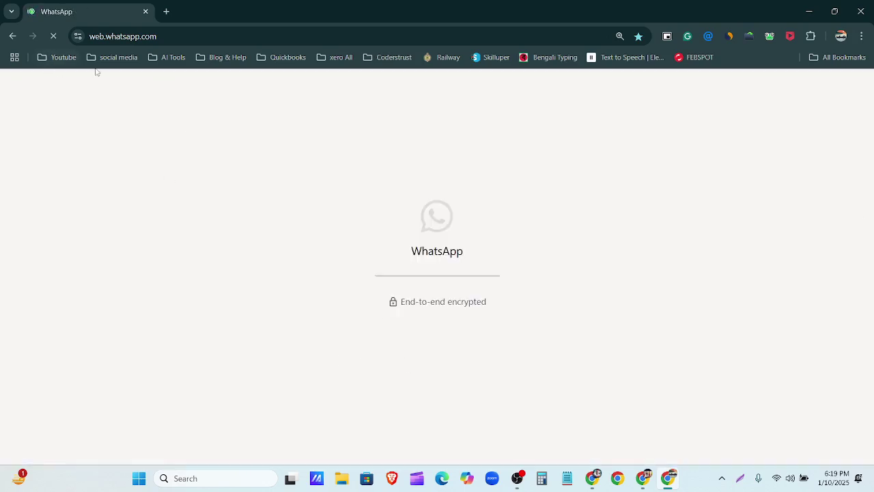
pyautogui.click(166, 12)
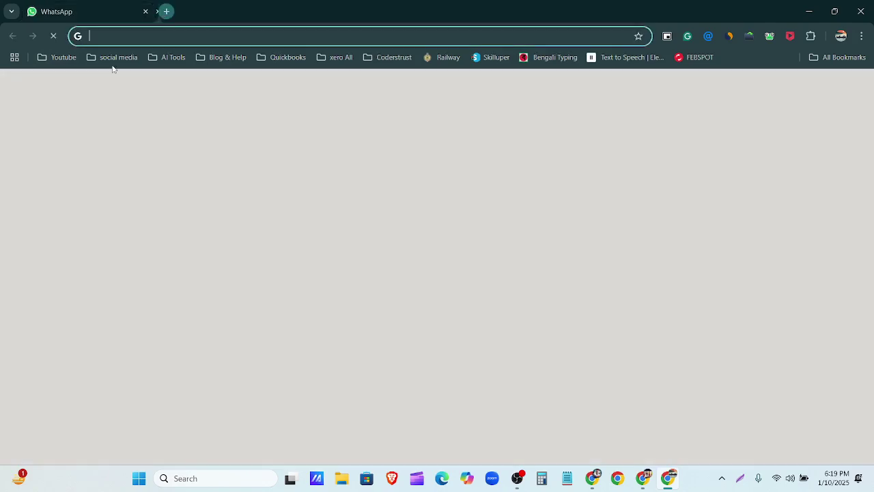
pyautogui.click(112, 59)
pyautogui.click(113, 95)
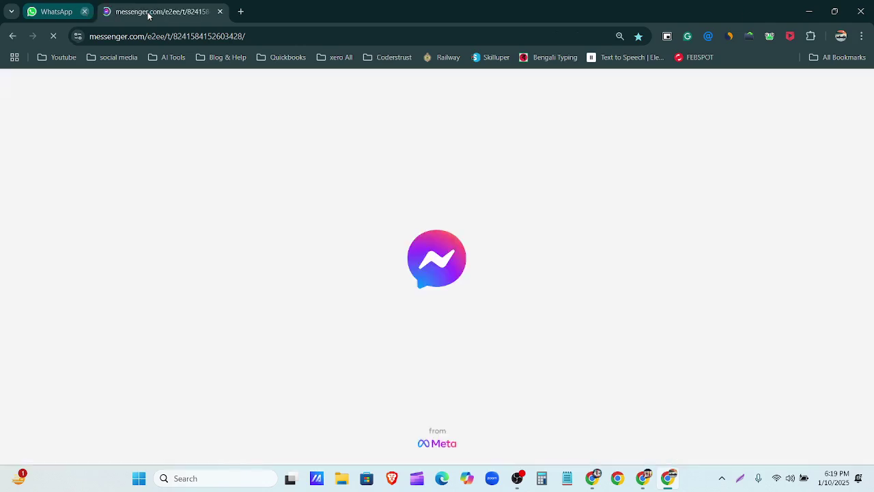
pyautogui.click(145, 12)
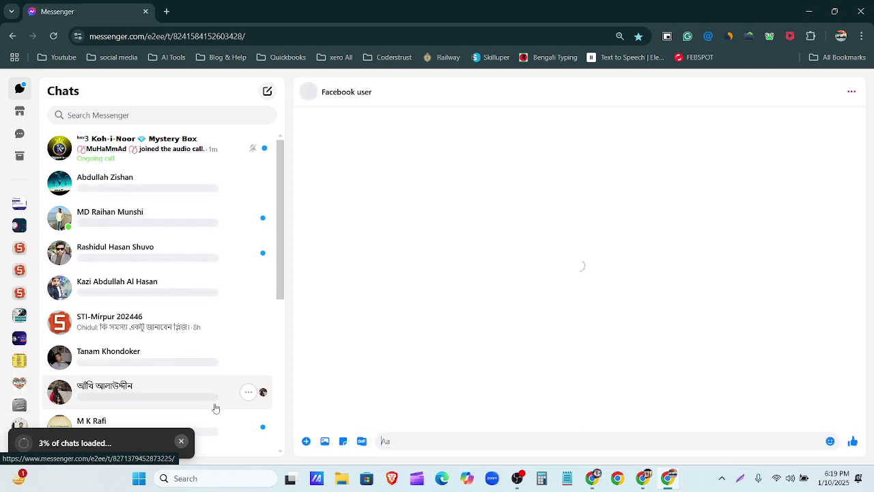
# Step: Paste and send the copied email address in a contact's chat, then minimize the window
pyautogui.click(138, 258)
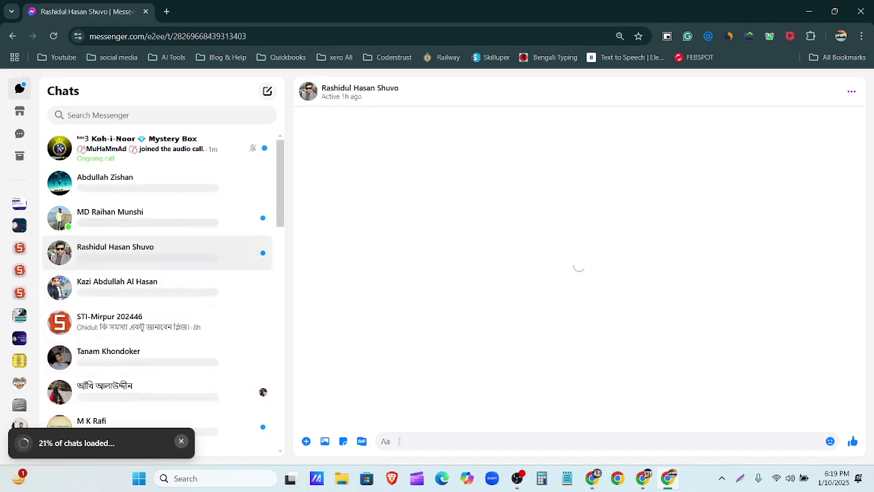
pyautogui.hotkey('ctrl', 'v')
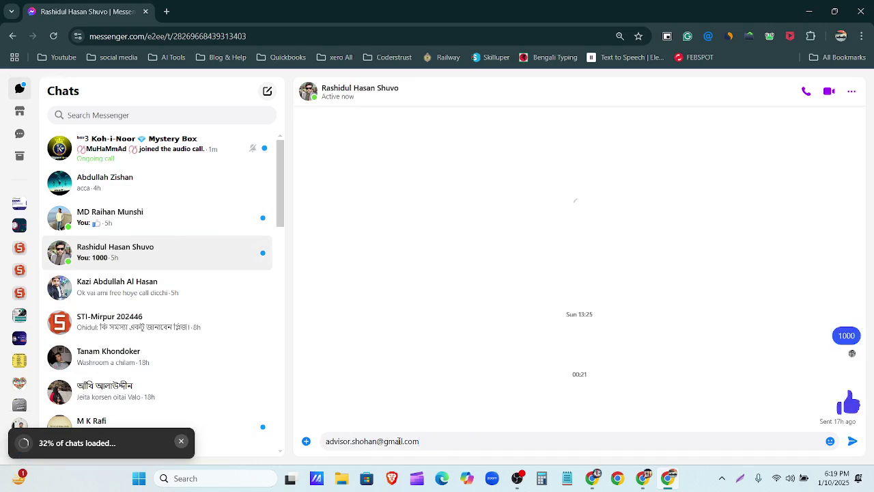
pyautogui.press('Return')
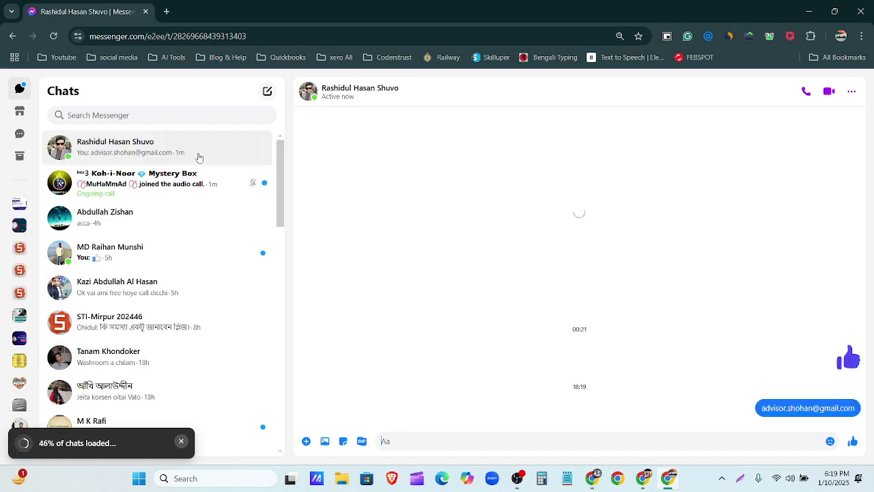
pyautogui.click(807, 10)
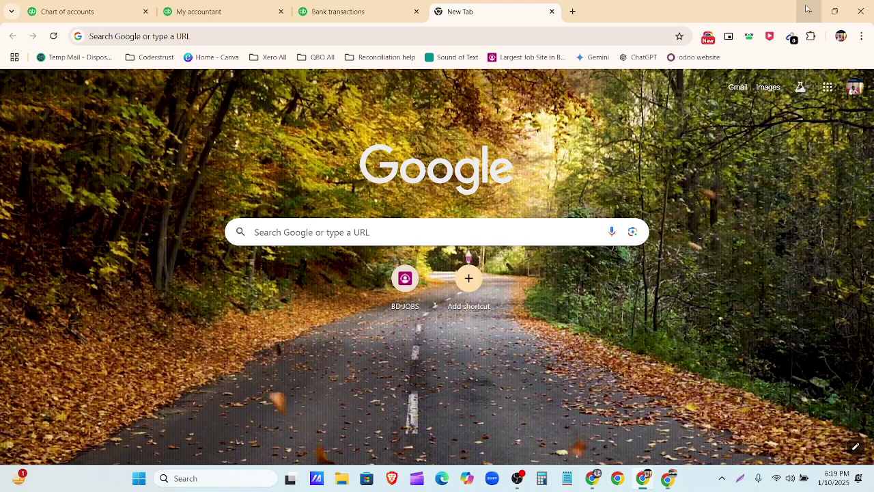
# Step: Close the Bank transactions tab, check the My accountant page, and return to the new tab
pyautogui.click(341, 10)
pyautogui.click(226, 9)
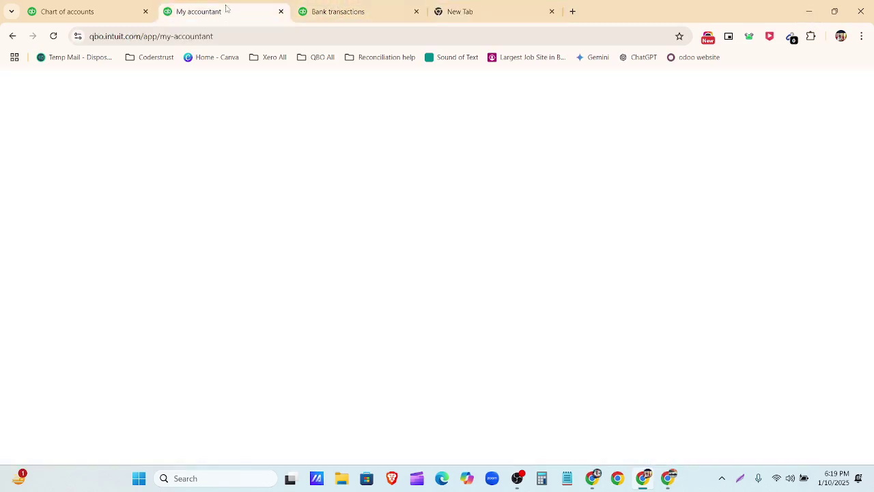
pyautogui.click(416, 12)
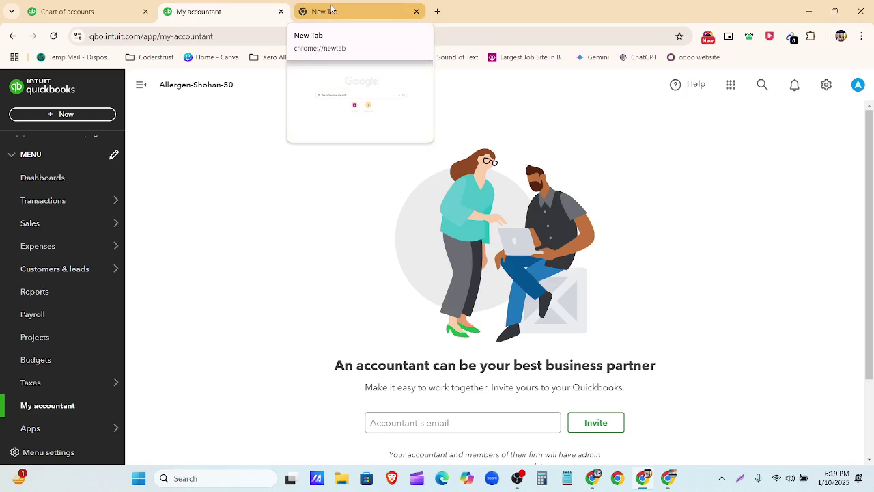
pyautogui.click(348, 8)
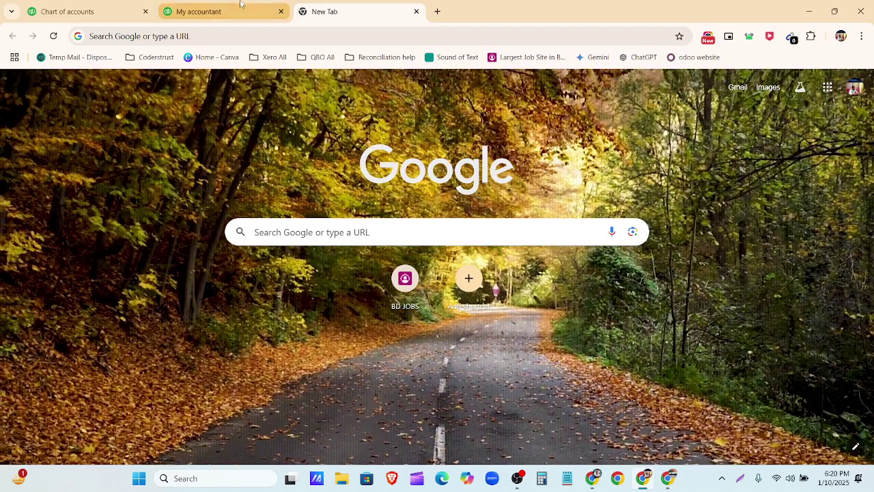
pyautogui.click(240, 5)
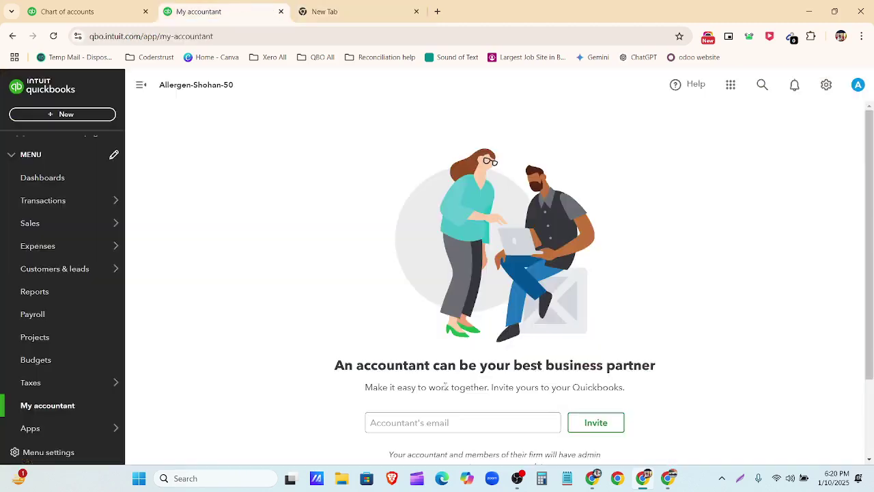
pyautogui.scroll(-3, 371, 364)
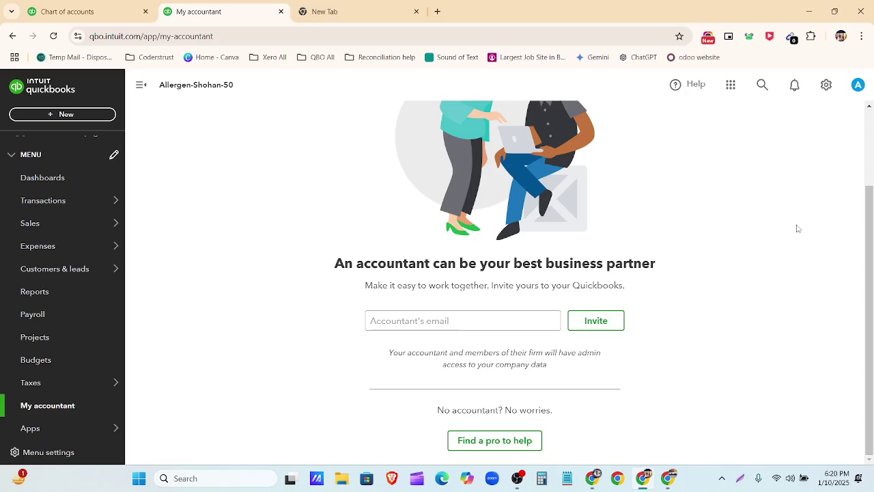
pyautogui.click(362, 8)
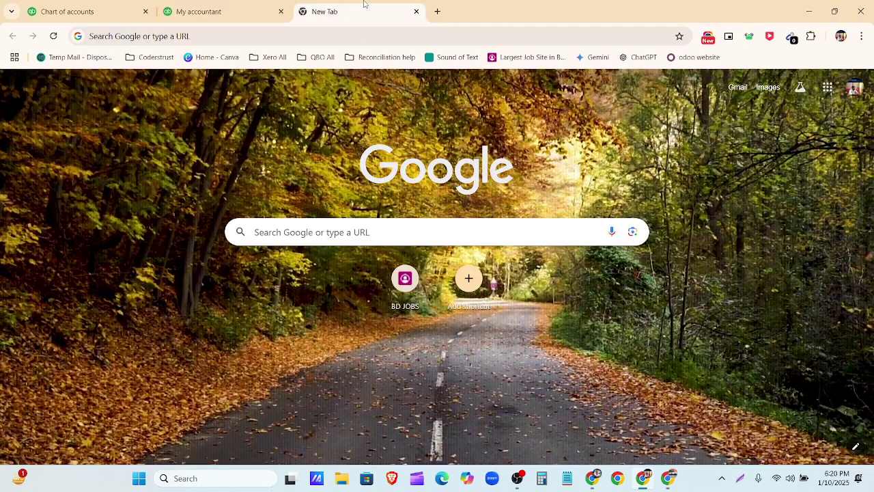
# Step: Refresh the Gmail inbox, open the Allergan QuickBooks Accountant invitation, and click Accept Invitation
pyautogui.click(738, 89)
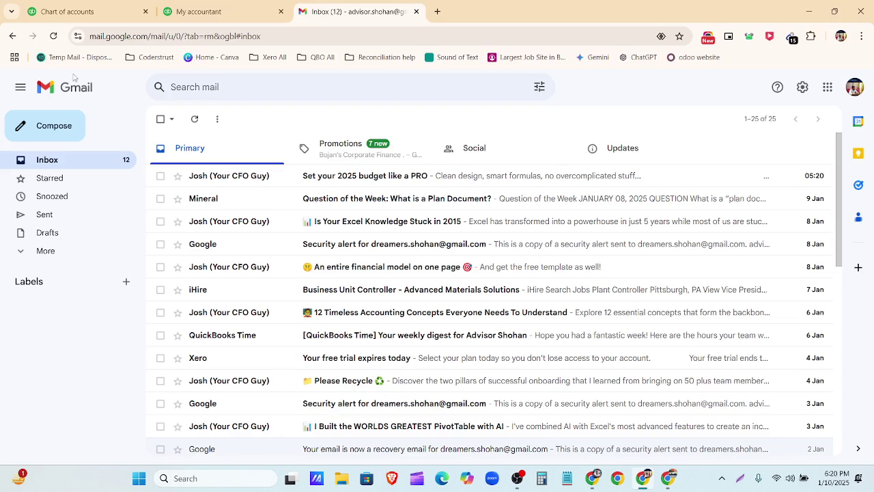
pyautogui.click(53, 37)
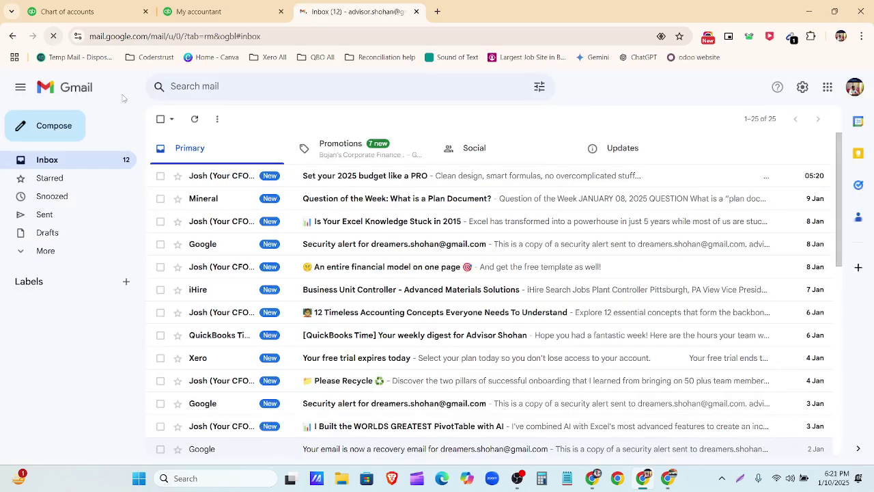
pyautogui.click(185, 114)
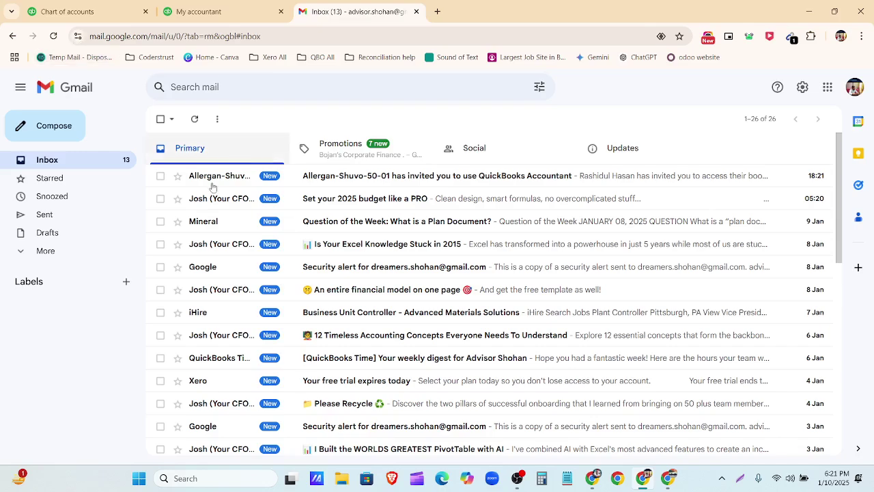
pyautogui.click(411, 178)
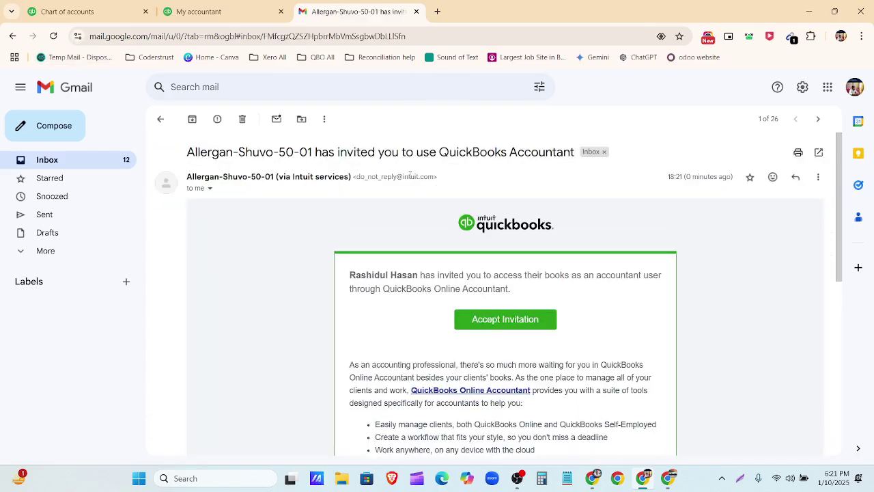
pyautogui.scroll(-10, 395, 194)
pyautogui.scroll(9, 395, 205)
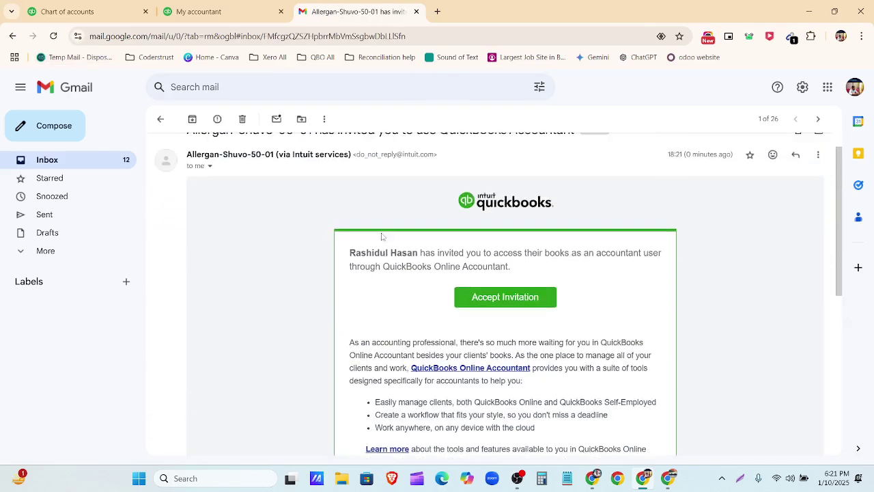
pyautogui.scroll(-2, 385, 238)
pyautogui.click(519, 209)
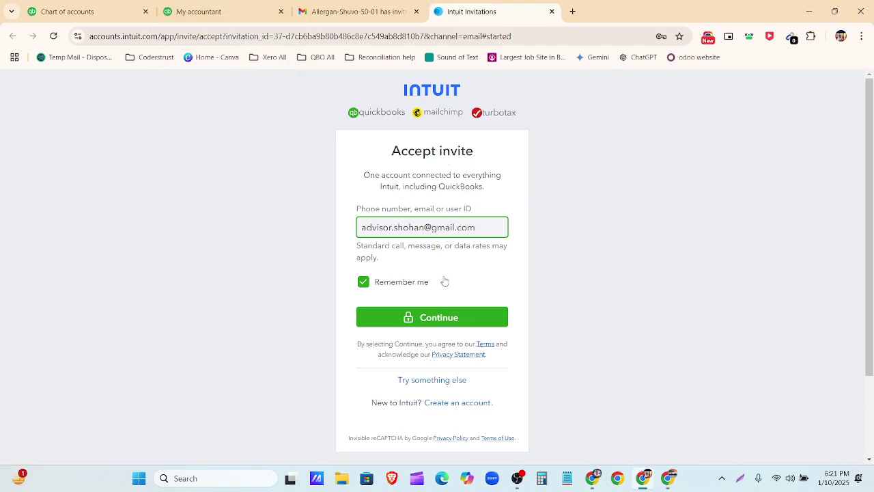
# Step: Sign in with the advisor account's saved password and select the advisor's firm to accept
pyautogui.click(444, 319)
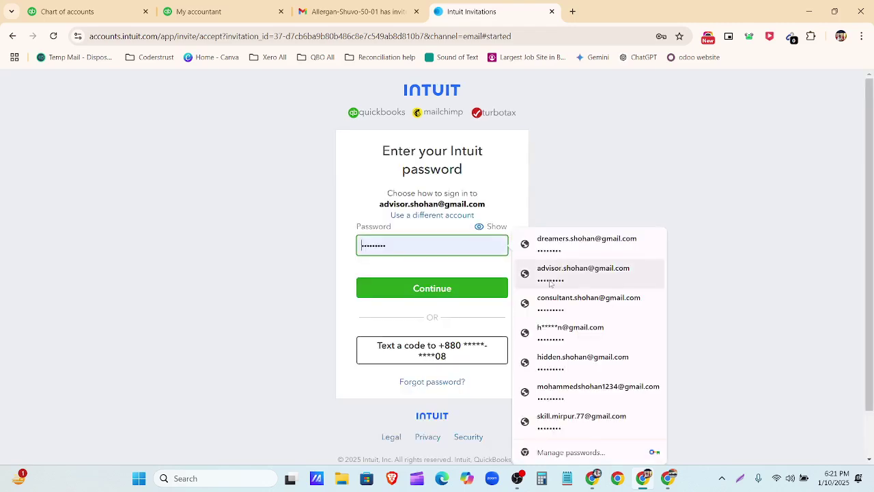
pyautogui.click(546, 273)
pyautogui.click(482, 291)
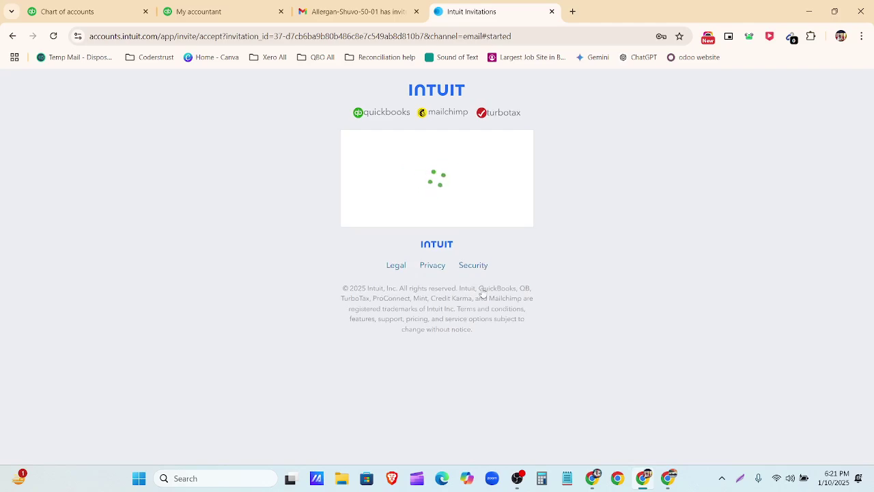
pyautogui.scroll(-1, 427, 260)
pyautogui.click(427, 260)
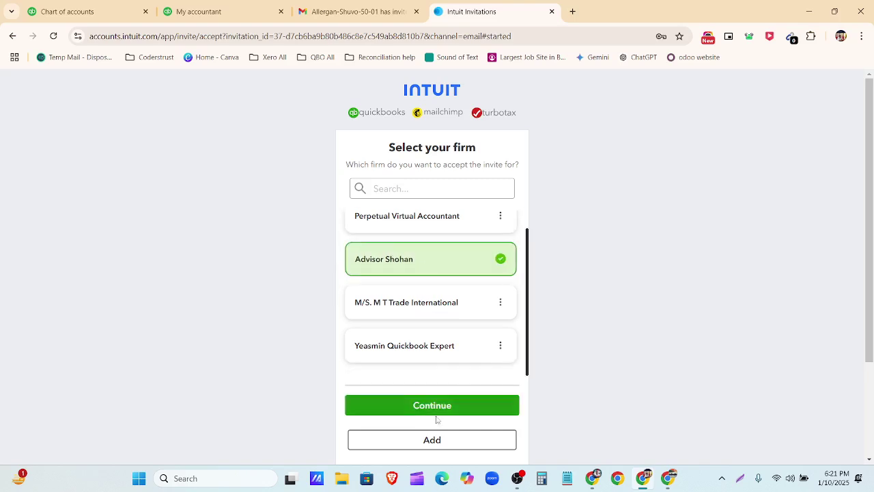
pyautogui.click(435, 408)
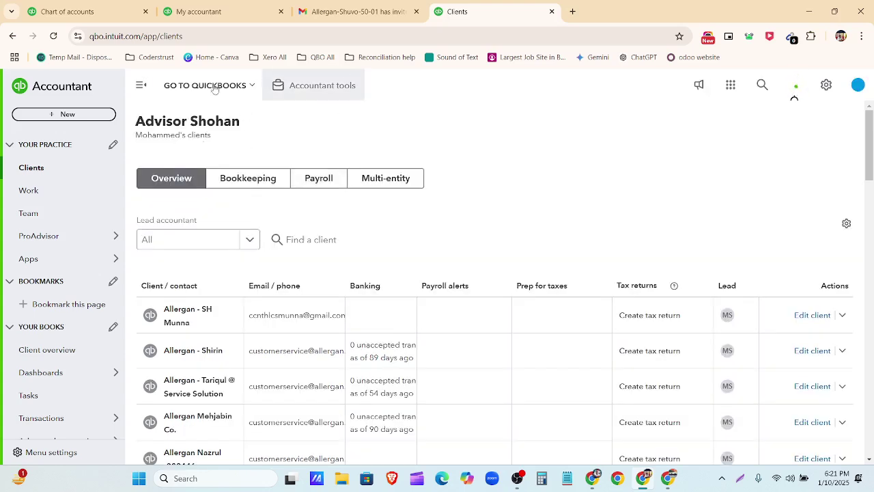
# Step: Search 'shuv' in the client list and open the Allergan-Shuvo-50-01 company
pyautogui.click(252, 86)
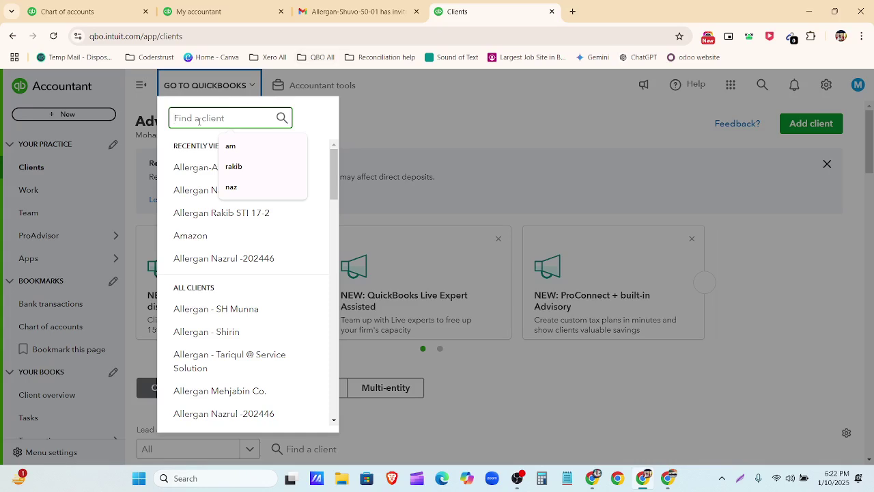
pyautogui.write('shuv')
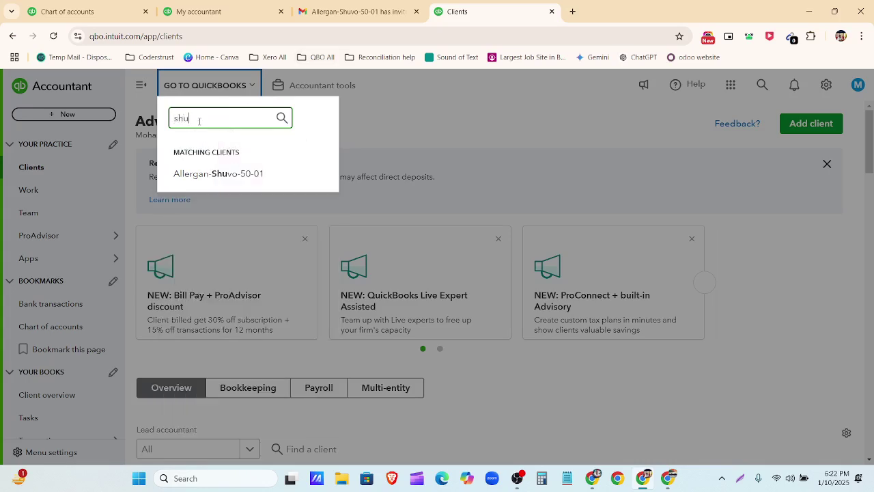
pyautogui.click(249, 179)
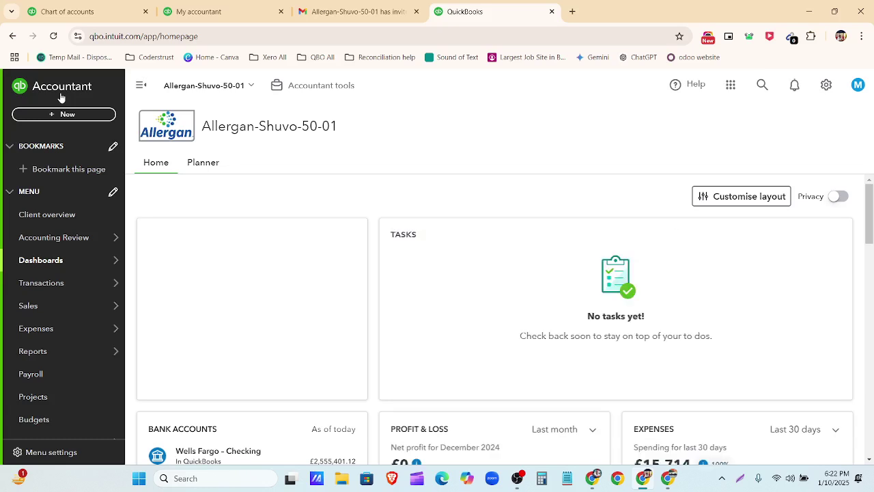
# Step: Open the client's My Accountant page, then the profile menu in the top-right corner
pyautogui.scroll(-2, 69, 219)
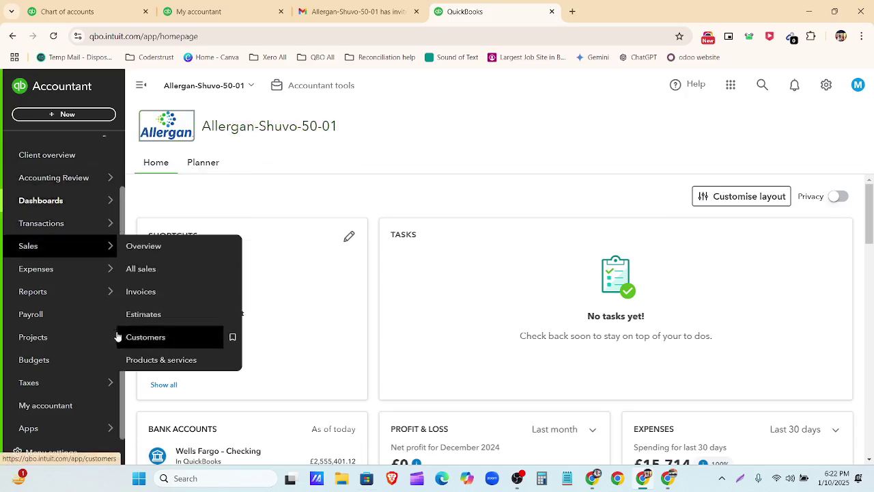
pyautogui.click(75, 411)
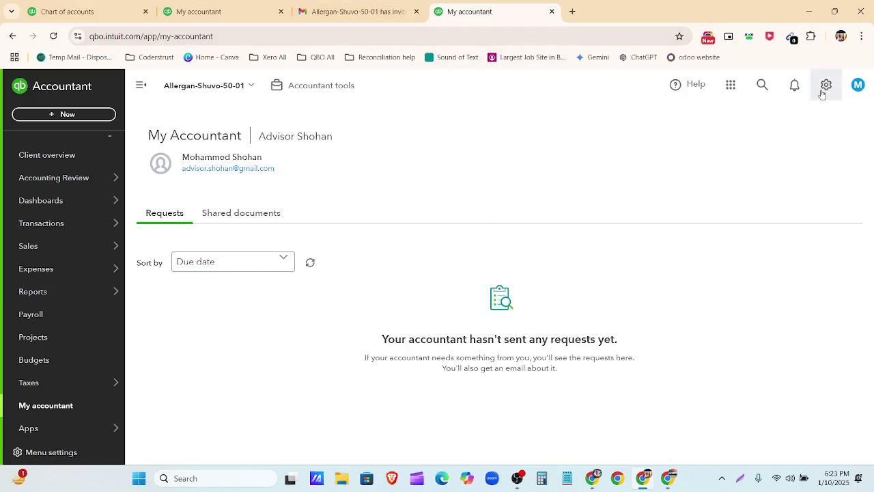
pyautogui.click(857, 85)
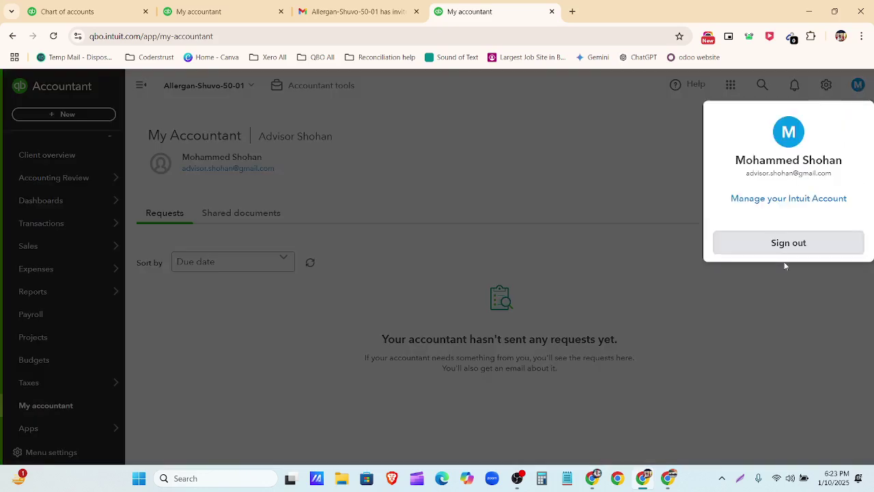
# Step: Sign out of the advisor account and close the two leftover sign-in tabs
pyautogui.click(783, 246)
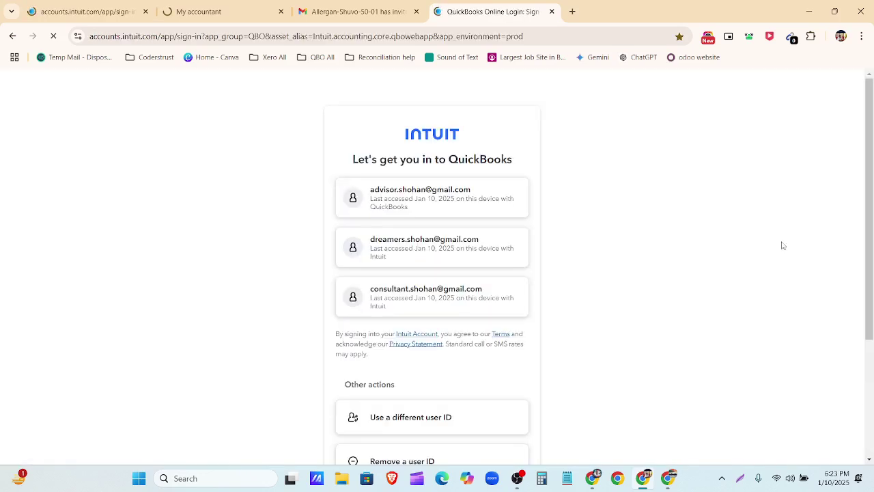
pyautogui.click(489, 210)
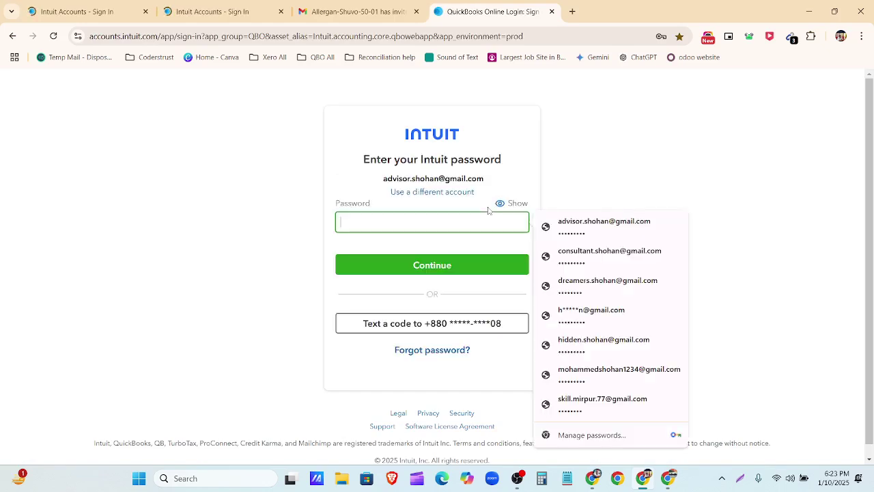
pyautogui.click(585, 232)
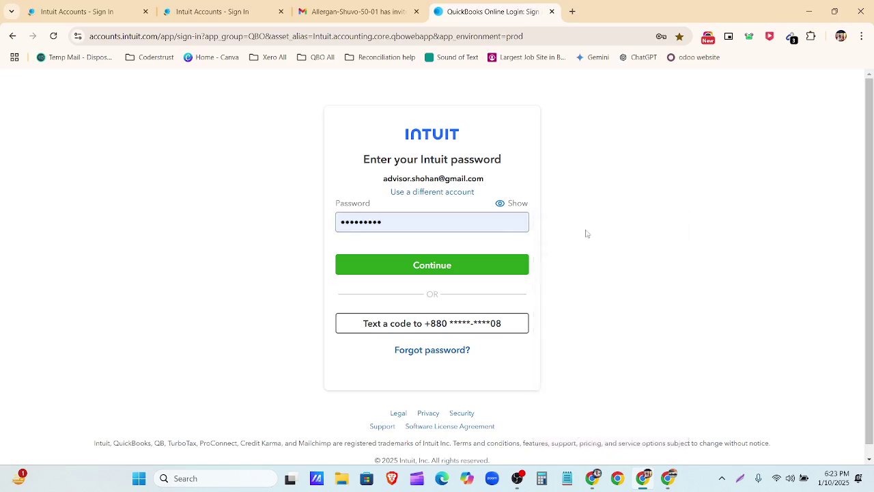
pyautogui.press('Return')
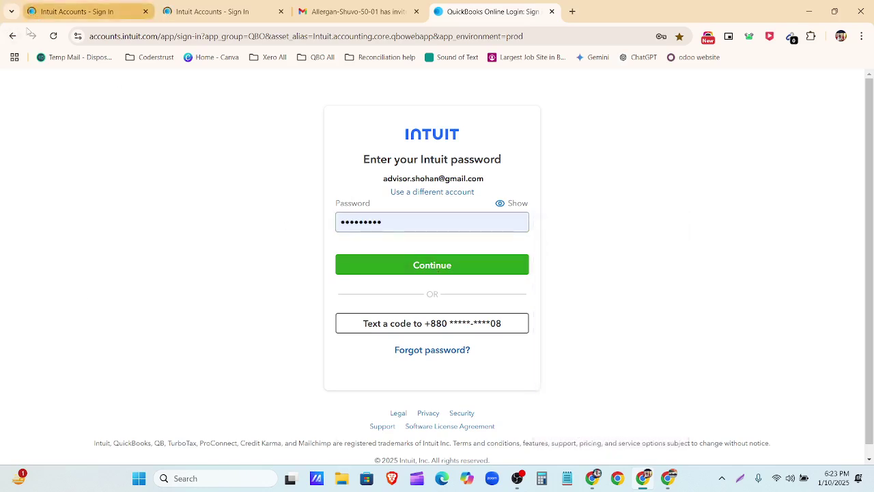
pyautogui.click(12, 36)
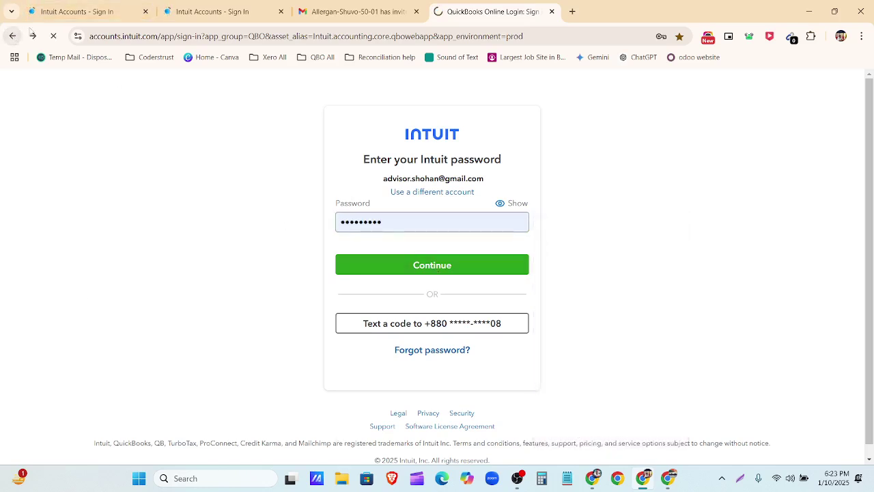
pyautogui.click(280, 12)
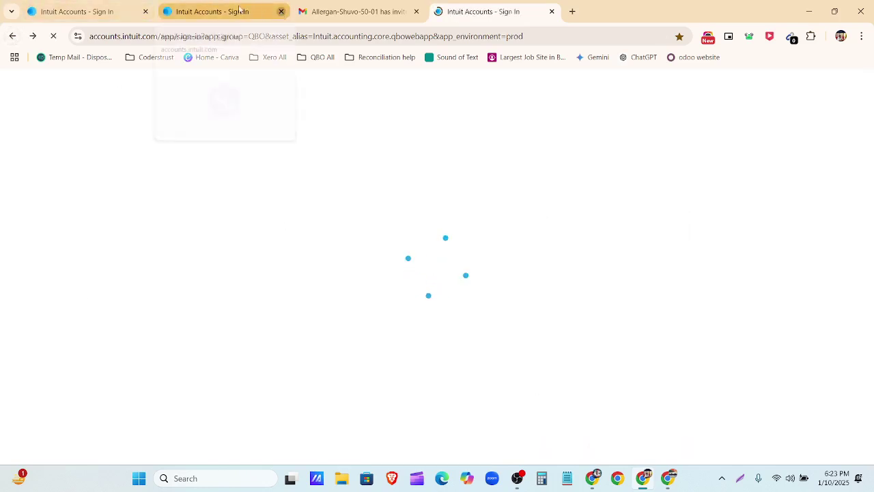
pyautogui.click(146, 12)
# Step: Sign in with the consultant account's saved password, skip the passkey, and open the firm's company
pyautogui.click(432, 302)
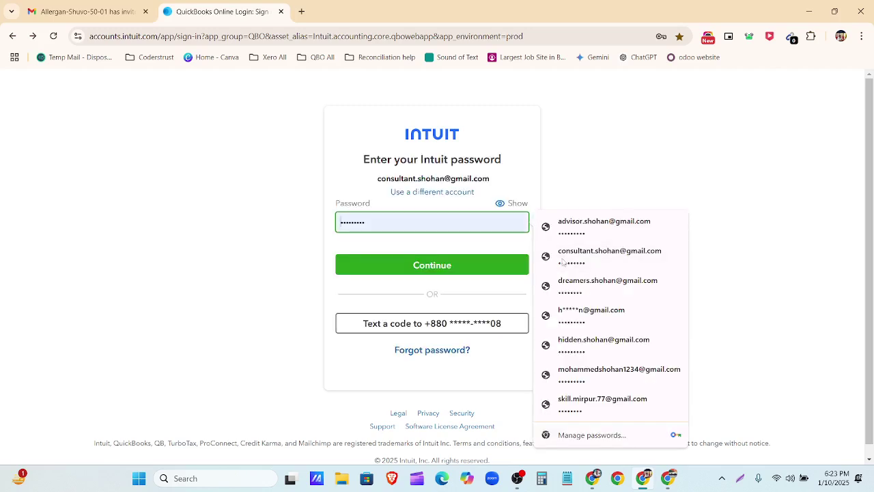
pyautogui.click(478, 265)
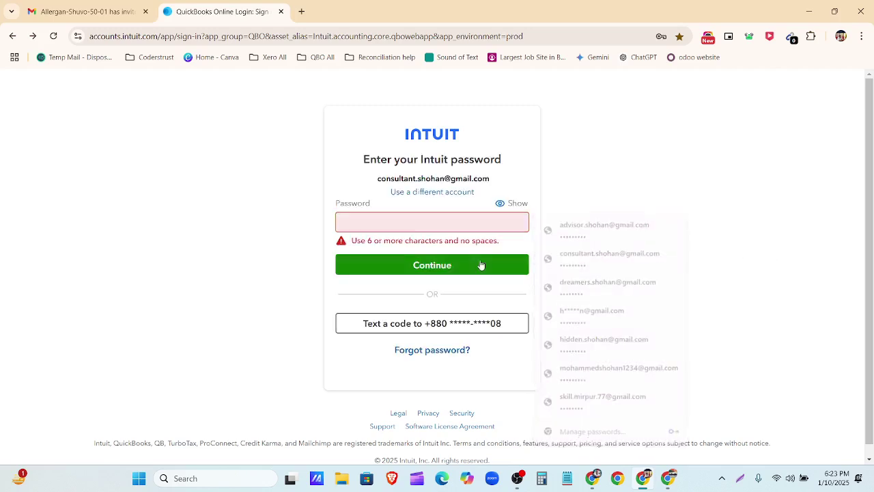
pyautogui.click(465, 220)
pyautogui.click(591, 254)
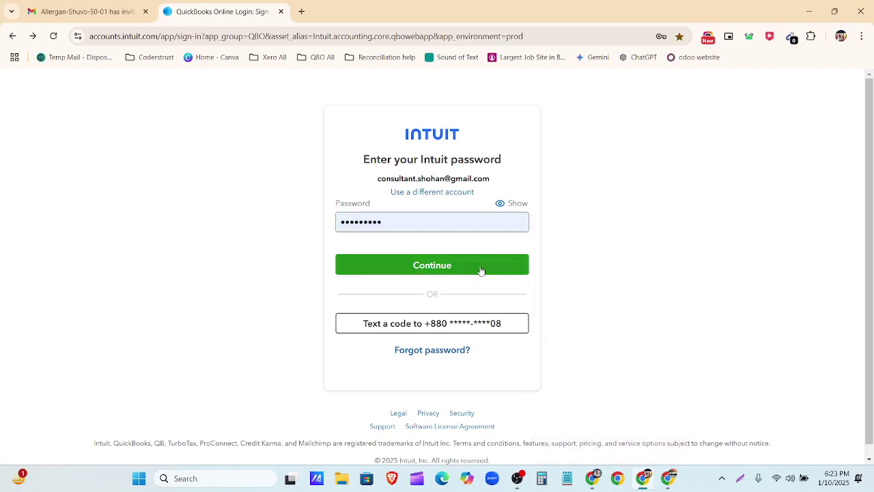
pyautogui.click(480, 266)
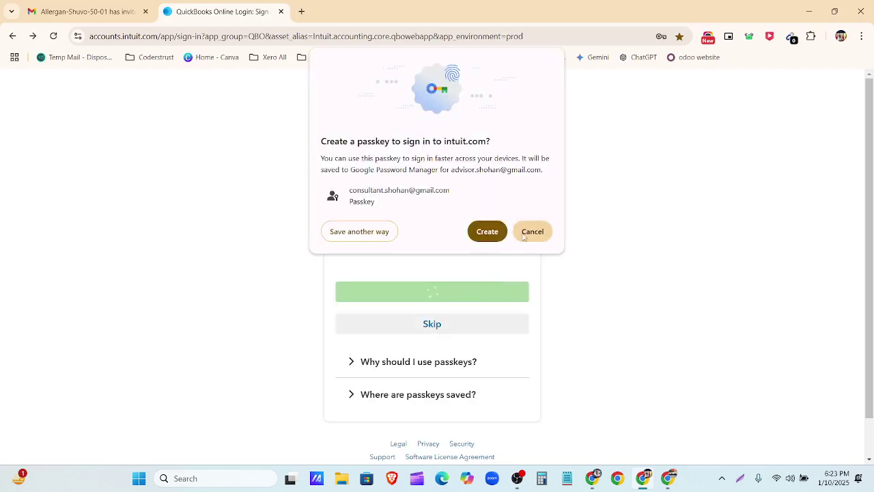
pyautogui.click(527, 232)
pyautogui.click(447, 329)
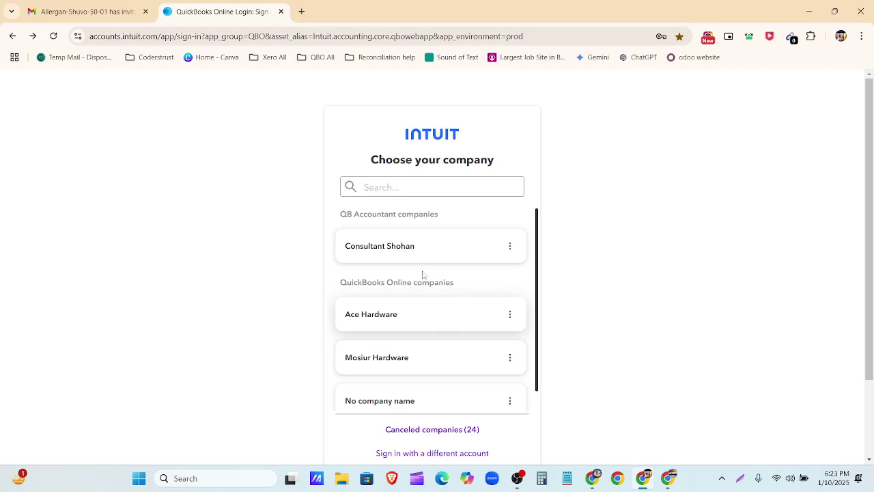
pyautogui.click(416, 250)
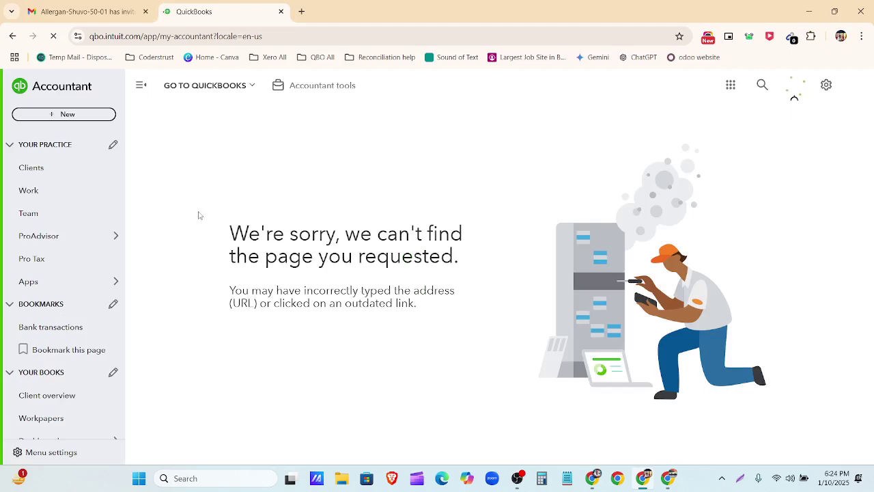
# Step: Open the Get things done dashboard from Dashboards under Your Books in the sidebar
pyautogui.moveTo(52, 236)
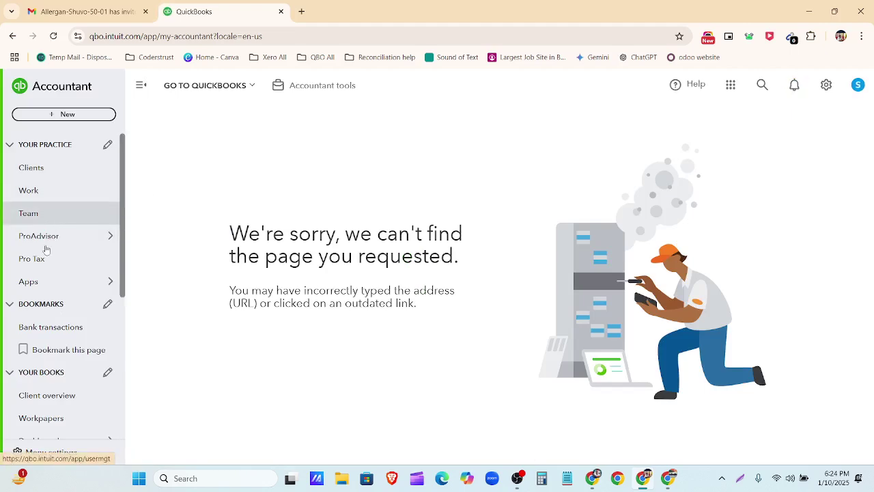
pyautogui.scroll(-3, 54, 373)
pyautogui.click(66, 271)
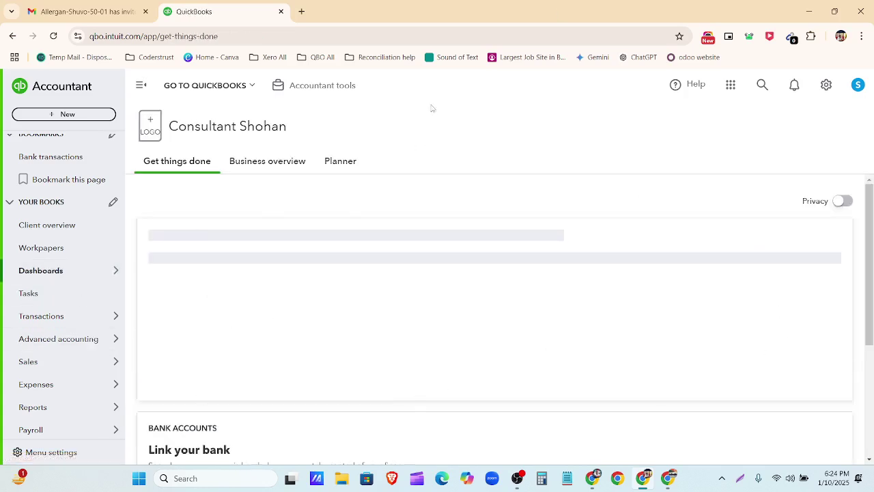
pyautogui.scroll(3, 55, 252)
pyautogui.moveTo(63, 250)
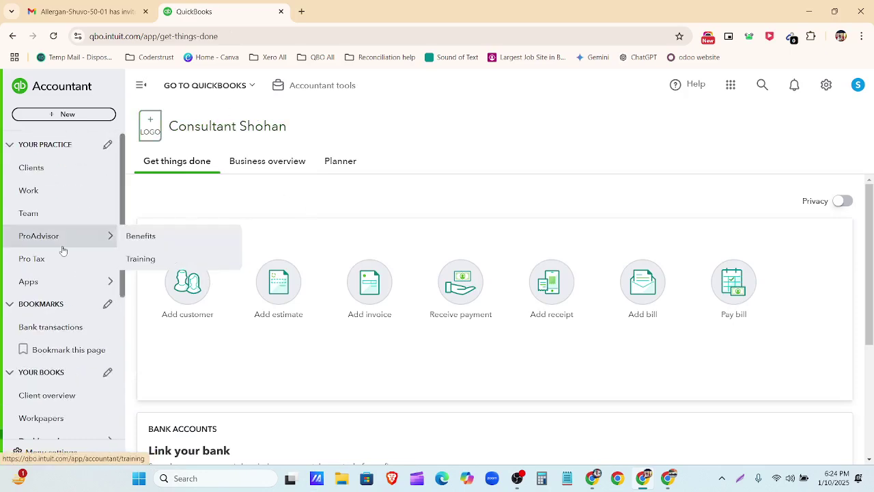
# Step: Go to the firm's Team users list and start a new Add user form
pyautogui.click(34, 222)
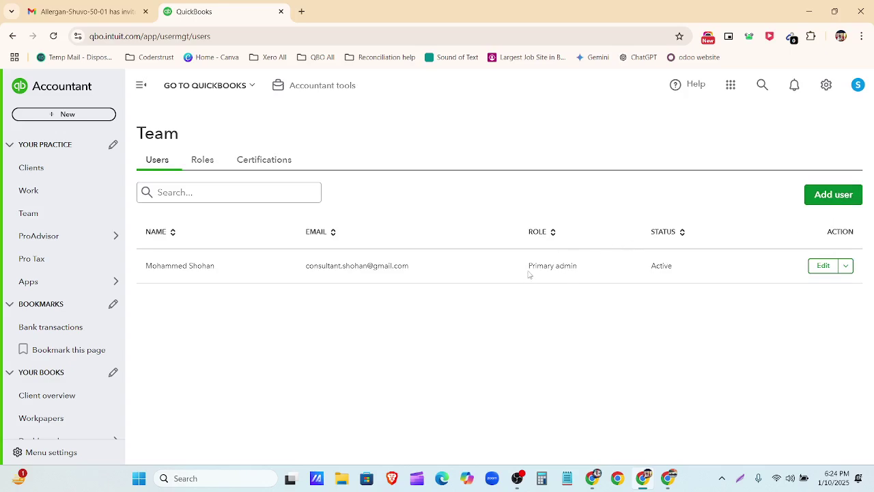
pyautogui.click(842, 197)
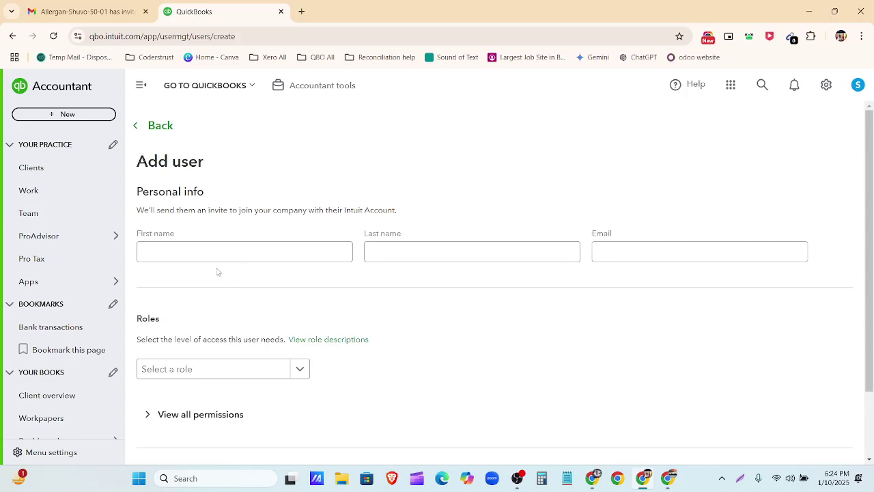
# Step: Enter the new member's first name and surname in the Add user form
pyautogui.click(210, 256)
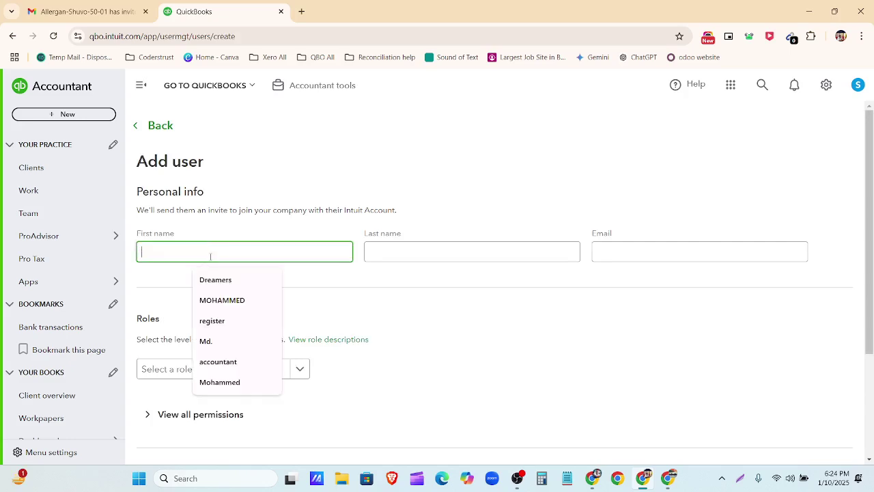
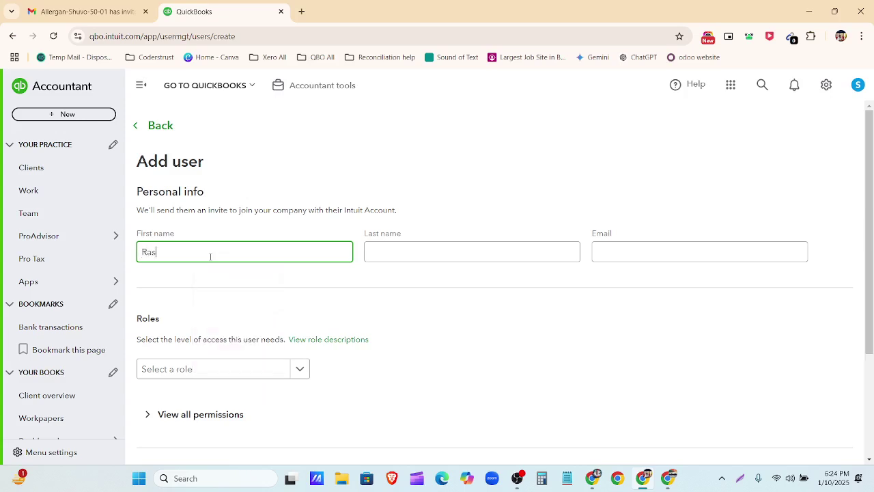
pyautogui.click(374, 254)
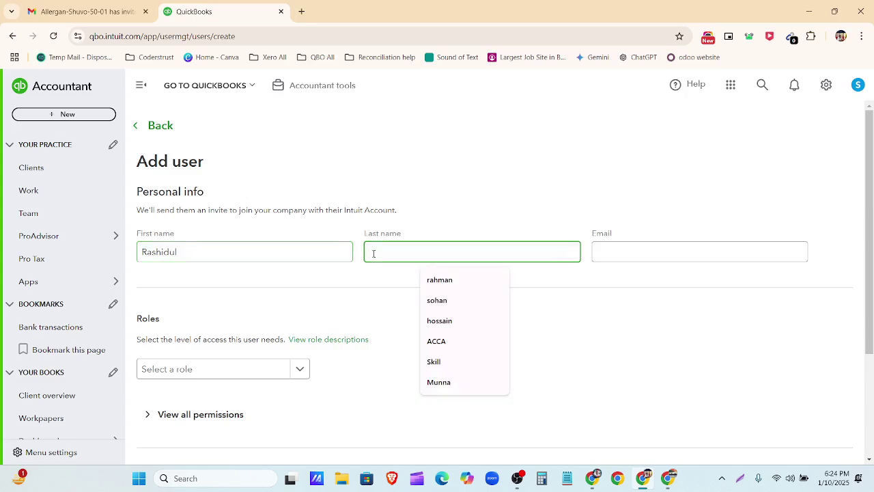
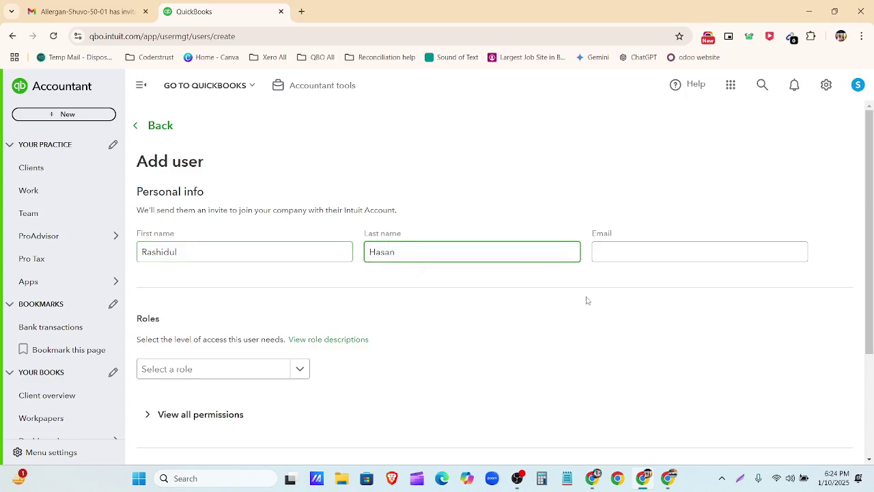
pyautogui.click(617, 250)
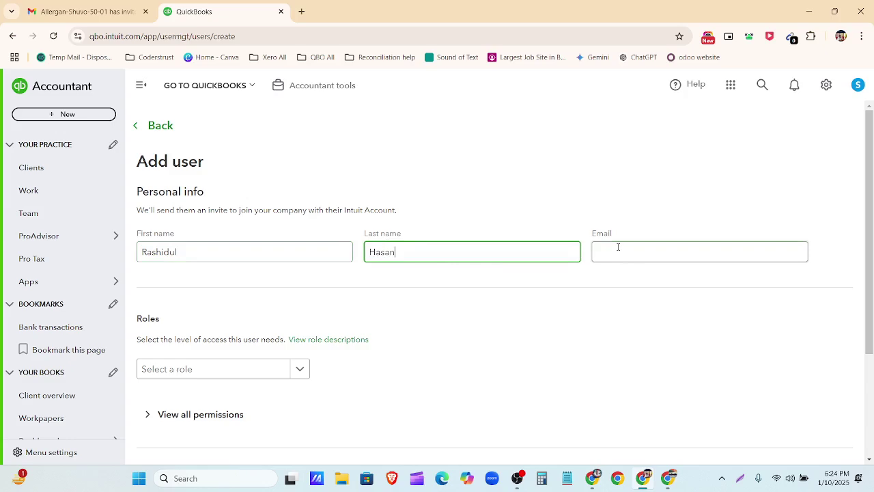
# Step: Find the new member's Messenger conversation and copy the e-mail address they sent
pyautogui.click(668, 488)
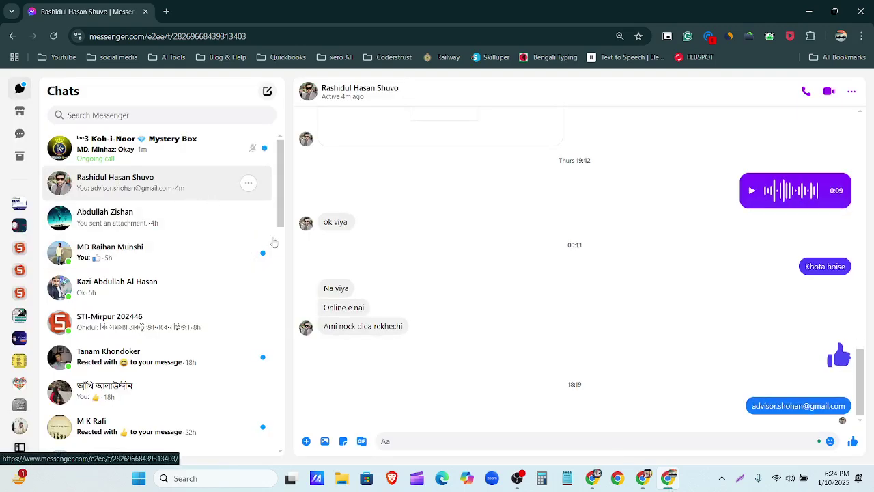
pyautogui.click(182, 225)
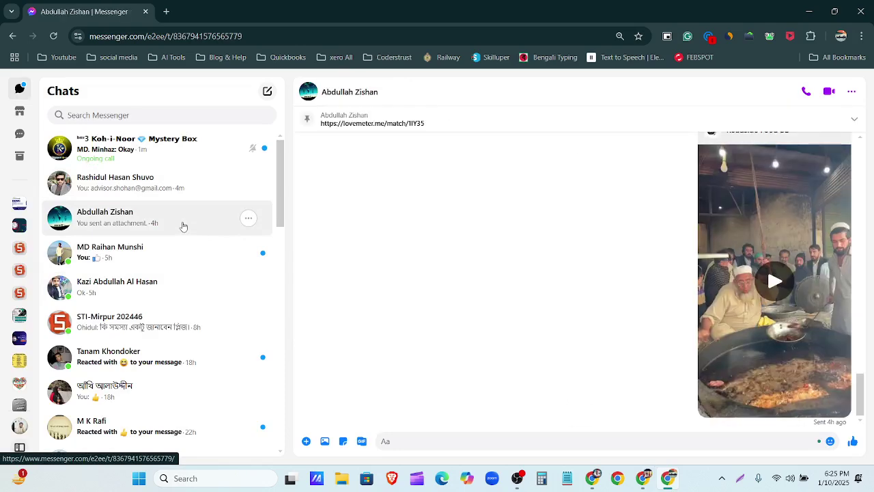
pyautogui.click(174, 264)
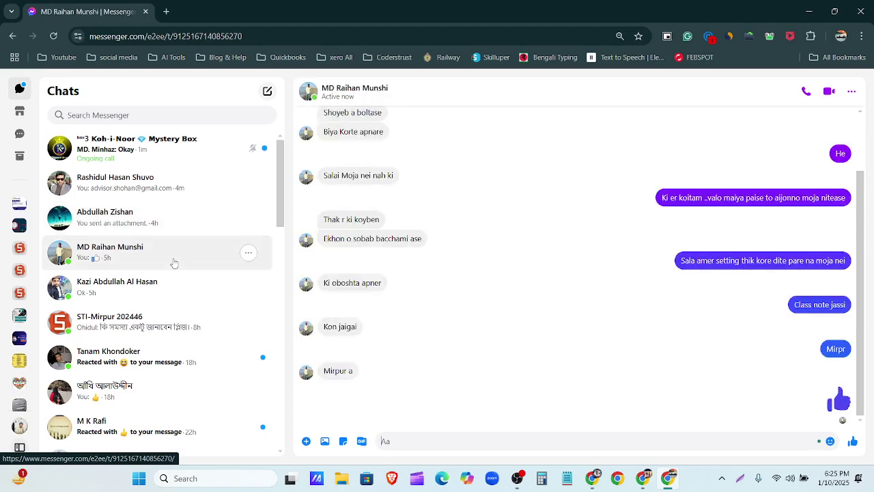
pyautogui.click(162, 194)
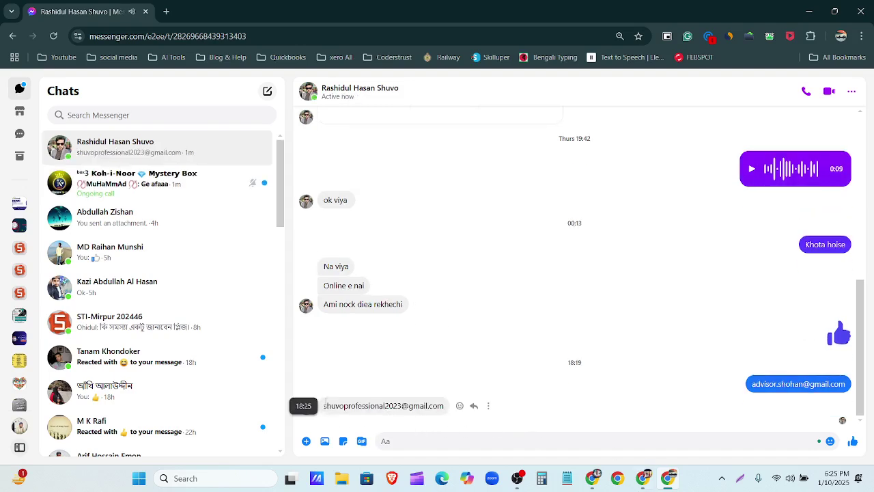
pyautogui.moveTo(324, 402); pyautogui.dragTo(448, 410)
pyautogui.hotkey('ctrl', 'c')
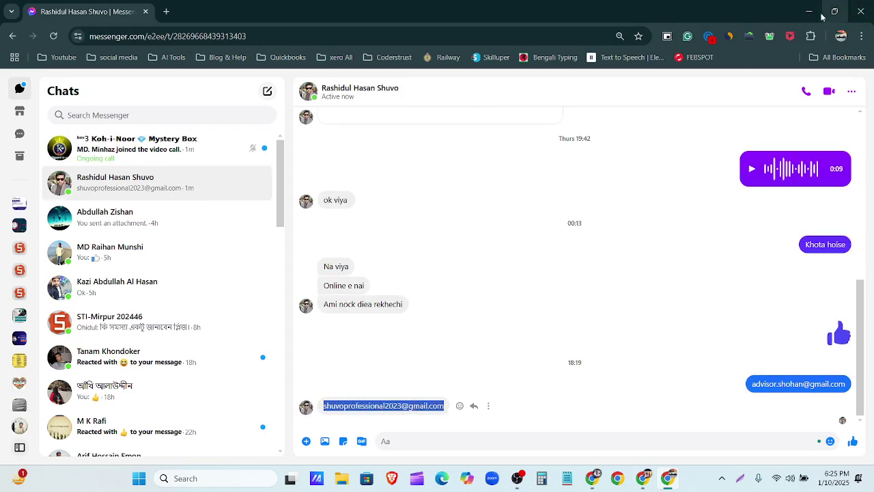
pyautogui.click(821, 16)
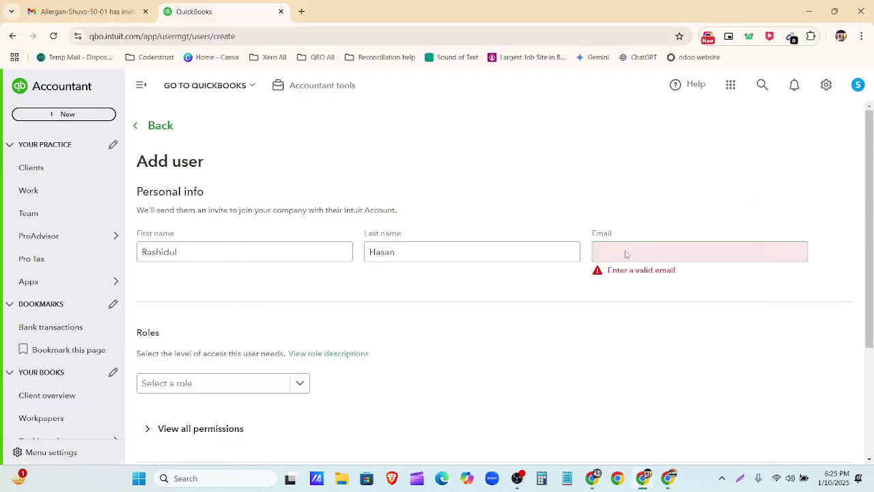
# Step: Paste the copied e-mail address into the Add user form's Email field
pyautogui.doubleClick(674, 334)
pyautogui.moveTo(655, 331); pyautogui.dragTo(505, 396)
pyautogui.click(600, 254)
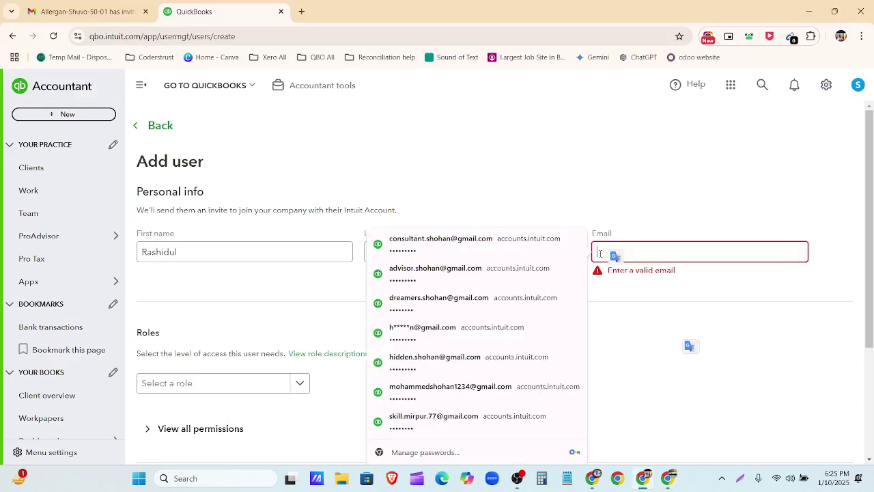
pyautogui.hotkey('ctrl', 'v')
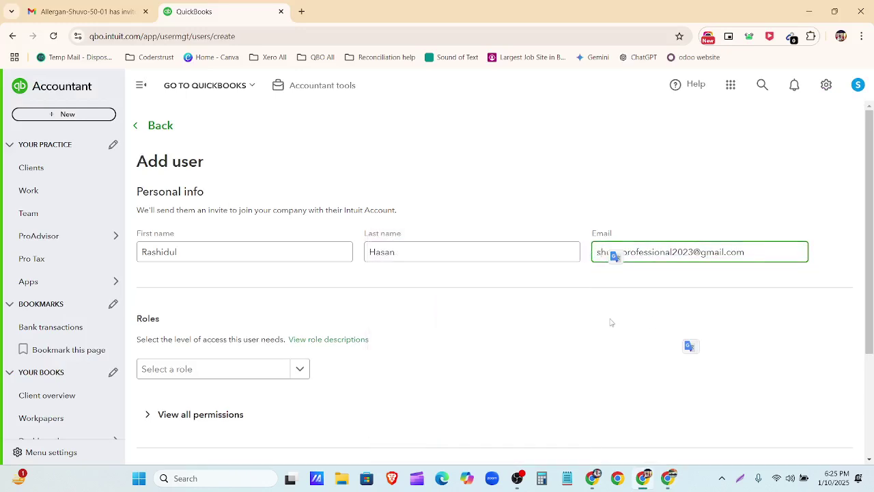
pyautogui.scroll(-2, 298, 360)
pyautogui.click(298, 255)
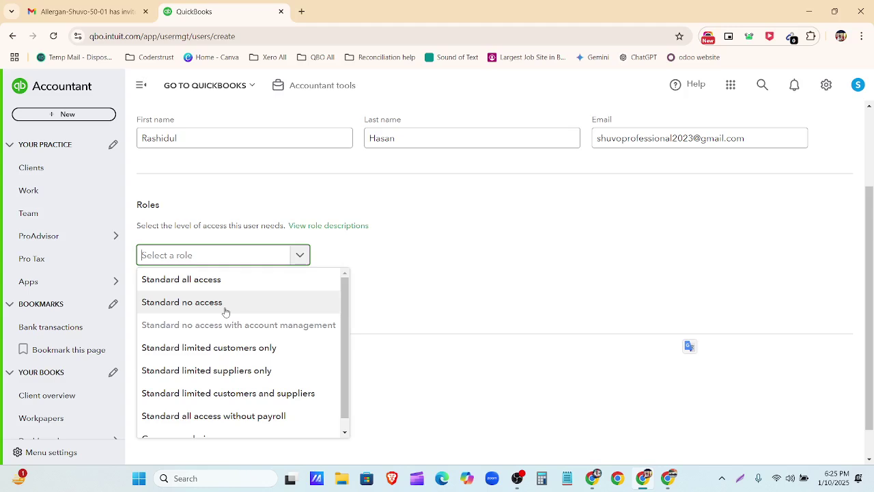
# Step: Assign the Standard no access role, review all its permissions, and send the invite
pyautogui.scroll(-1, 225, 312)
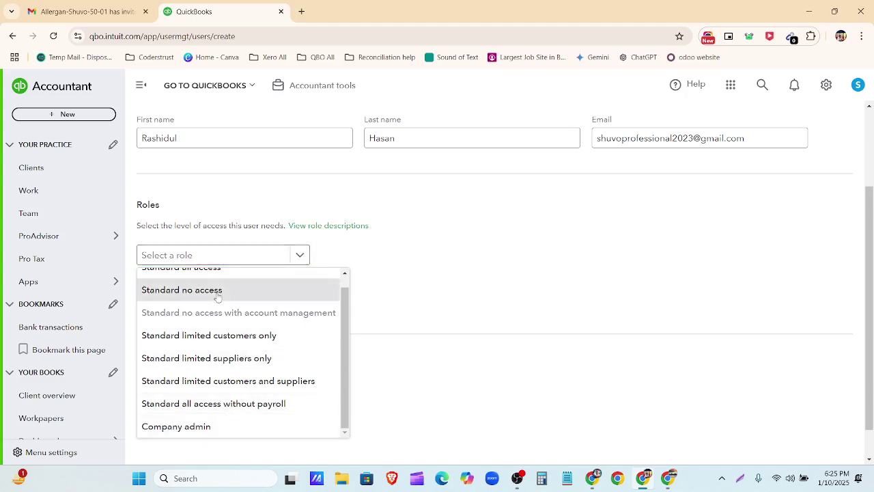
pyautogui.click(217, 293)
pyautogui.scroll(-1, 226, 330)
pyautogui.click(147, 263)
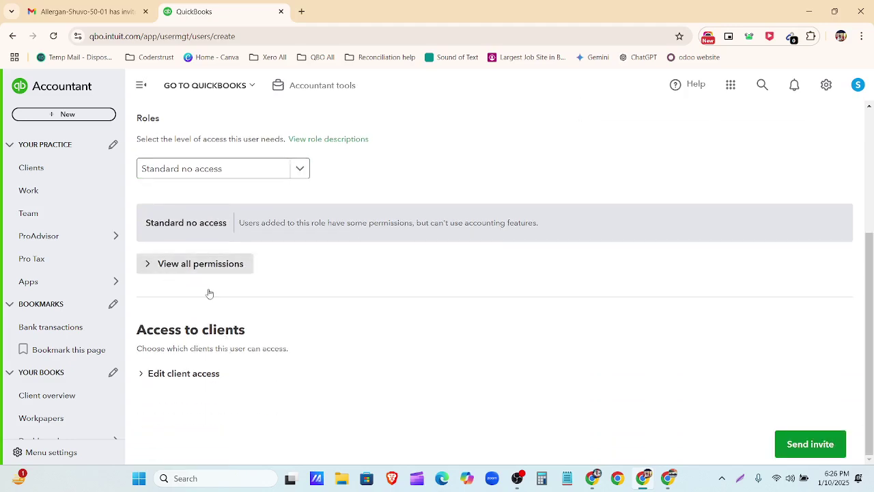
pyautogui.scroll(-2, 226, 246)
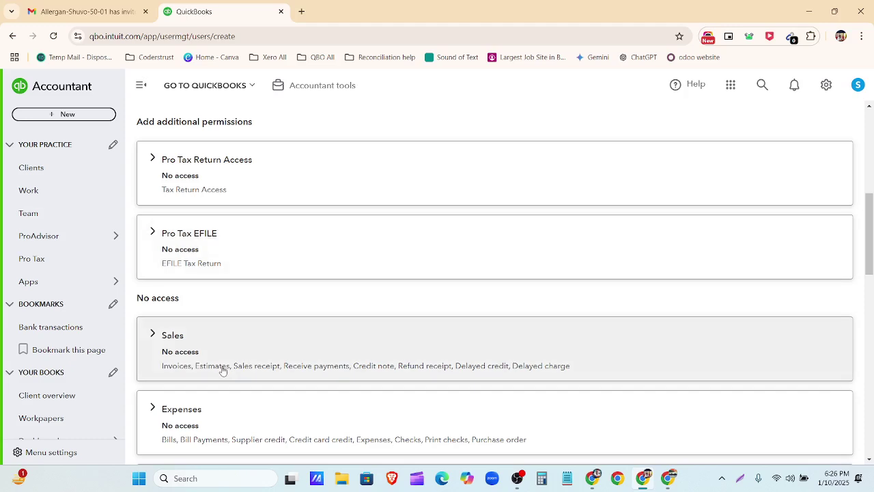
pyautogui.scroll(-5, 220, 382)
pyautogui.scroll(-6, 332, 361)
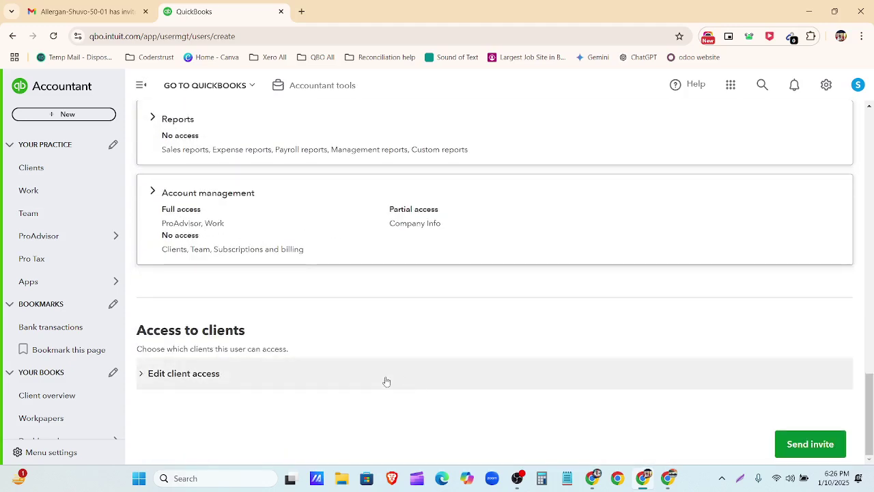
pyautogui.click(794, 445)
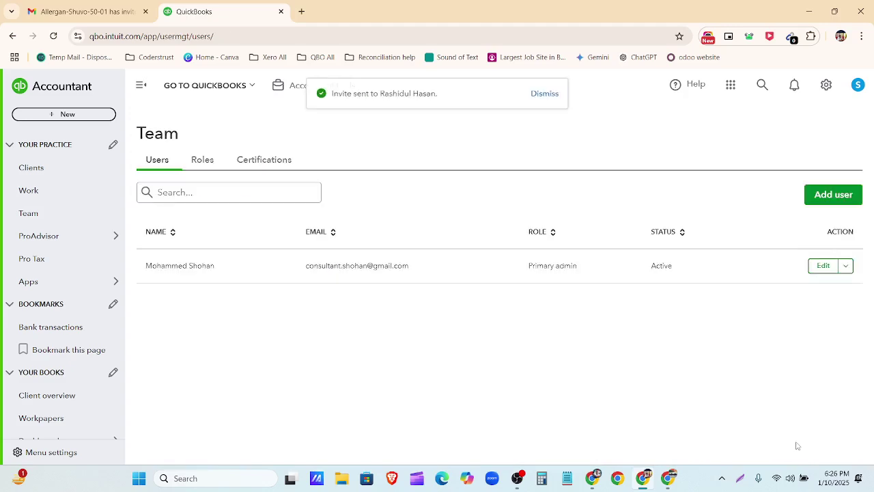
# Step: Dismiss the survey pop-up and reload the Team users page
pyautogui.moveTo(667, 478)
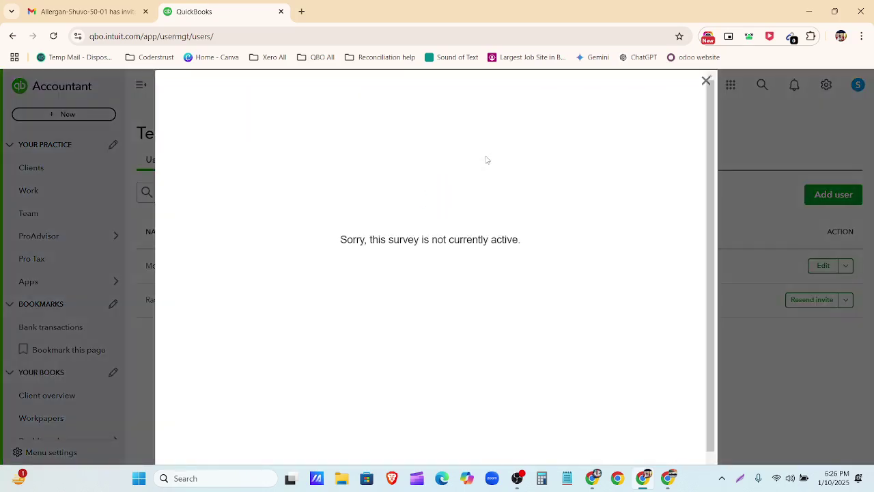
pyautogui.click(706, 81)
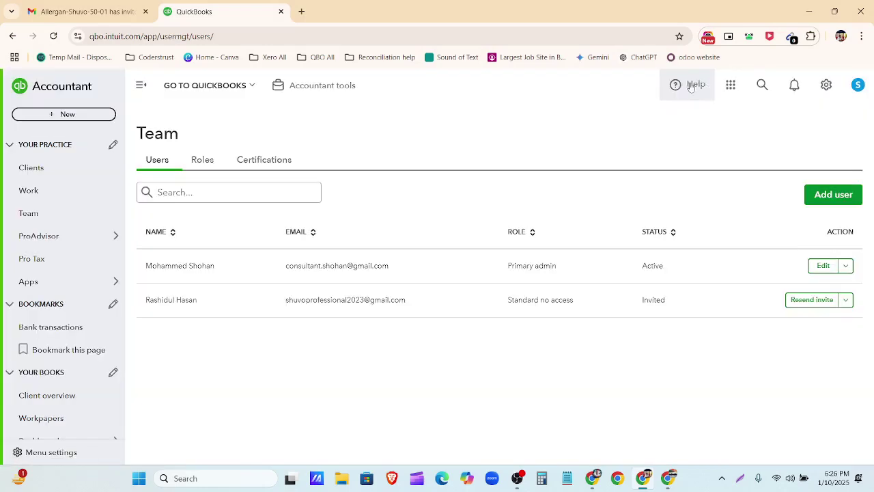
pyautogui.click(55, 36)
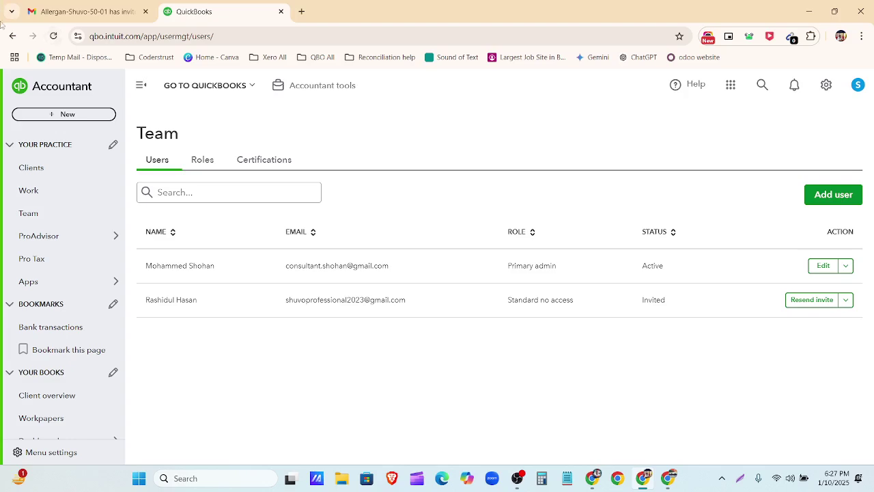
# Step: Reload the Team users page again so the new member's status updates to Active
pyautogui.click(54, 36)
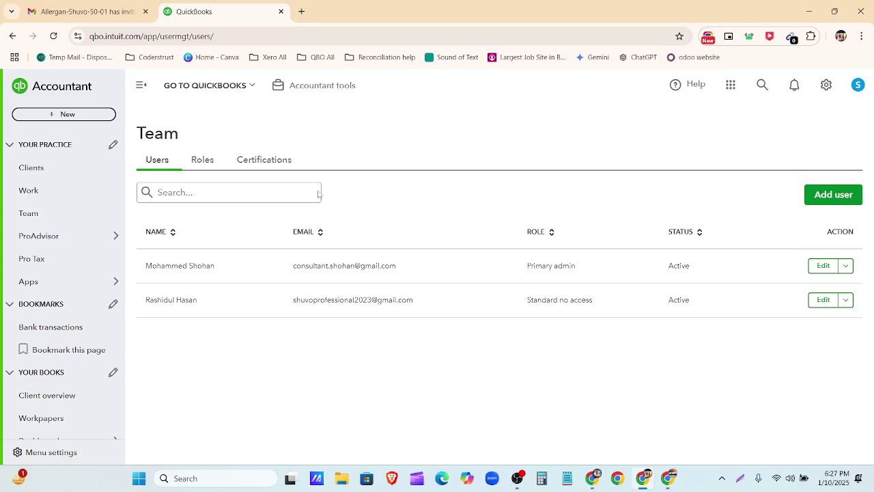
pyautogui.scroll(-4, 117, 339)
pyautogui.moveTo(123, 334)
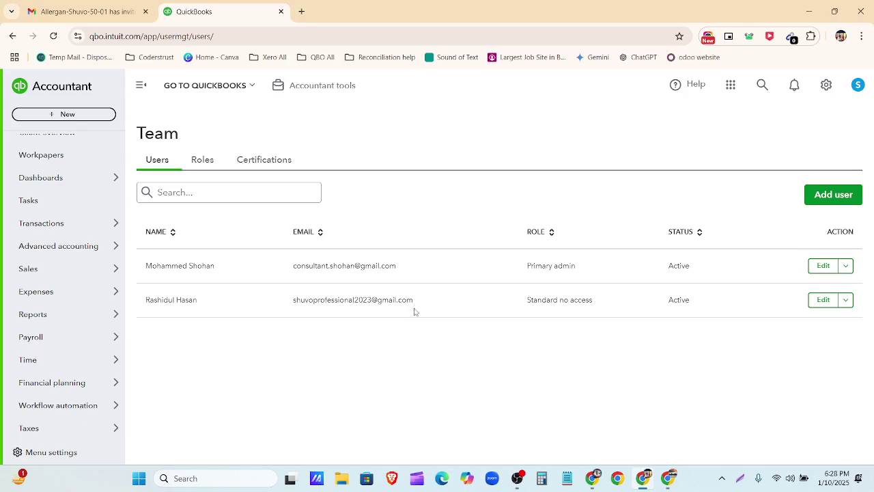
# Step: Look through the New menu and the new member's row actions menu, then close them
pyautogui.click(93, 119)
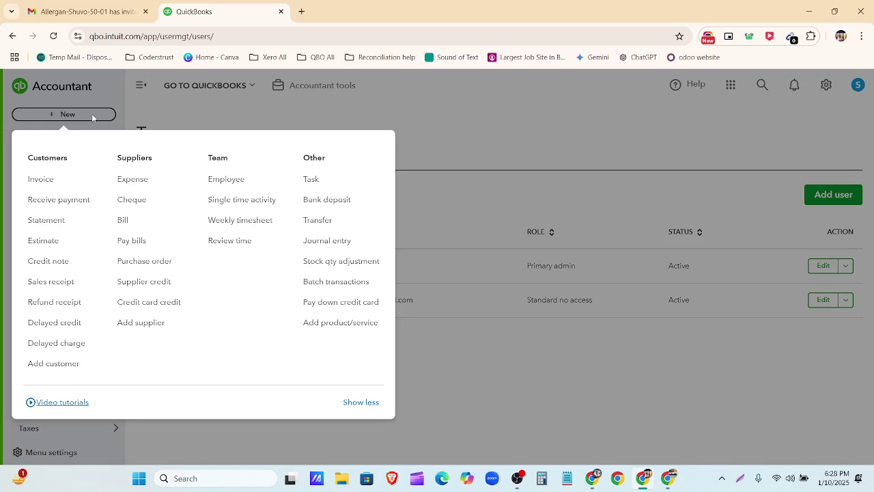
pyautogui.click(626, 409)
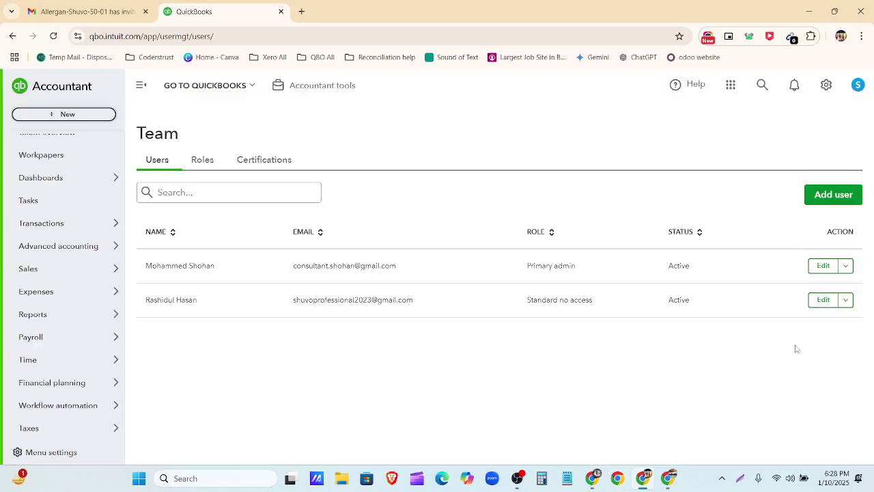
pyautogui.click(845, 300)
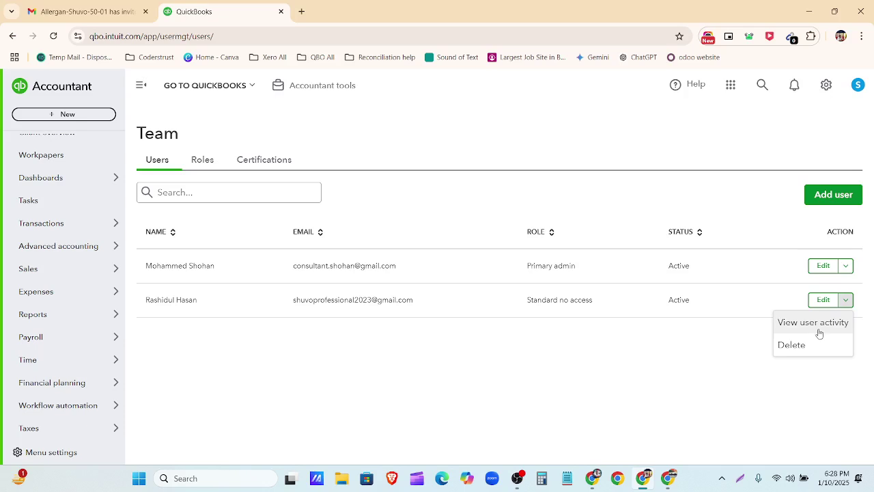
pyautogui.click(749, 395)
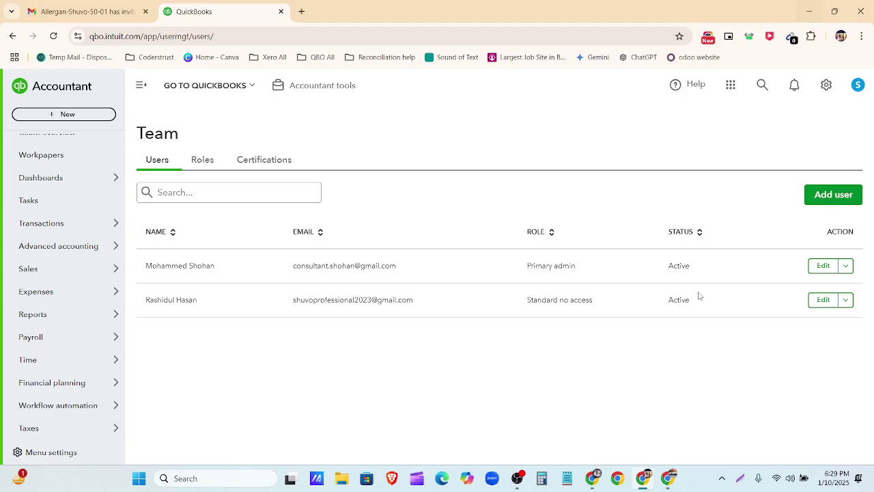
# Step: Select the five assignment list items in the Google Doc, then bring up OBS Studio
pyautogui.click(590, 481)
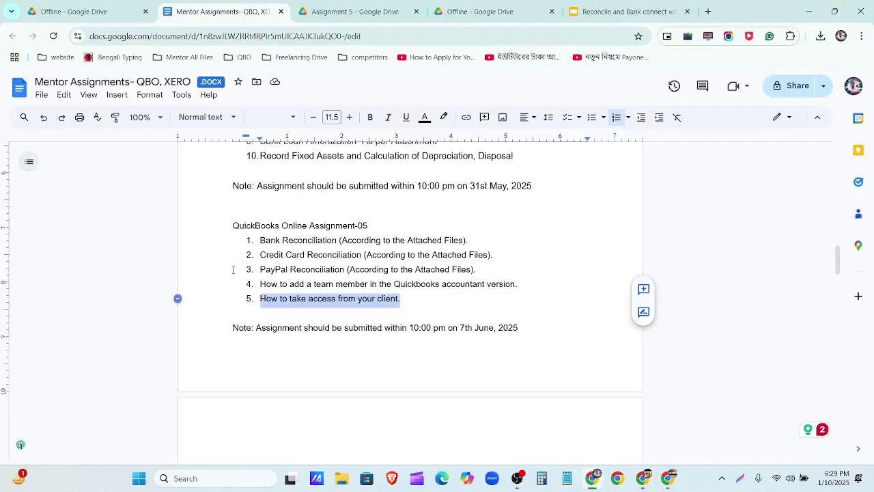
pyautogui.moveTo(260, 238); pyautogui.dragTo(403, 306)
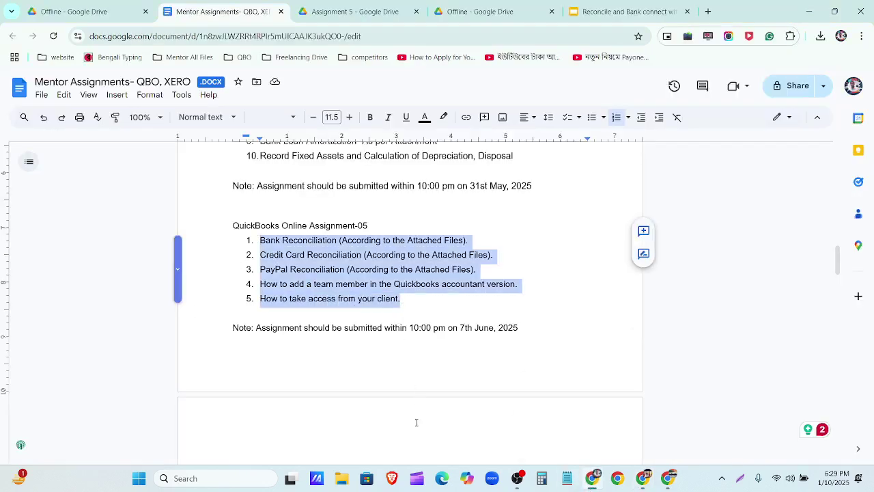
pyautogui.click(517, 478)
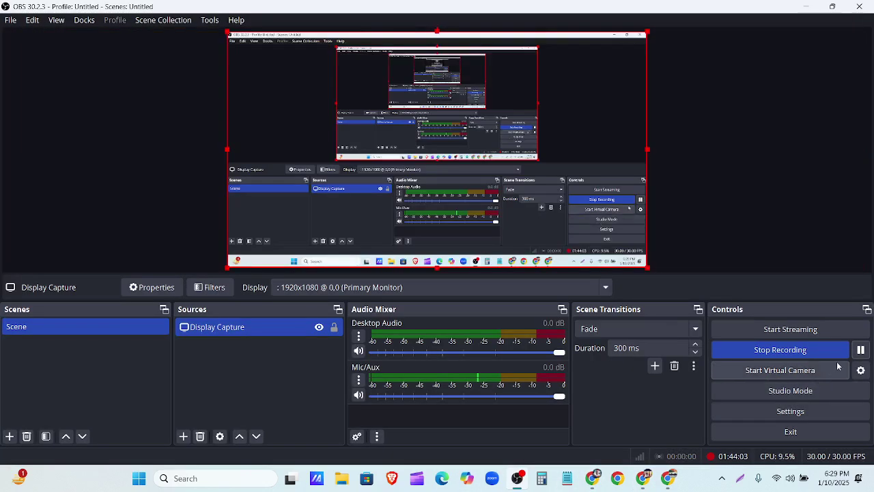